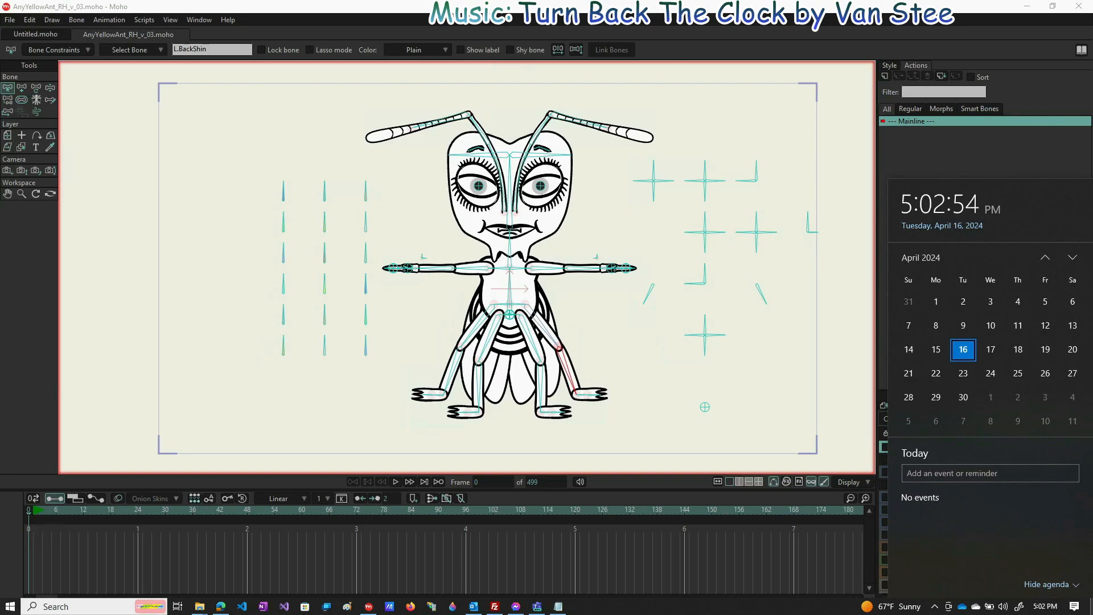
- Test the leg rig by bending several of the ant's legs, and select the Abdomen_l_r control bone
{"action": "left_click", "coordinate": [50, 88]}
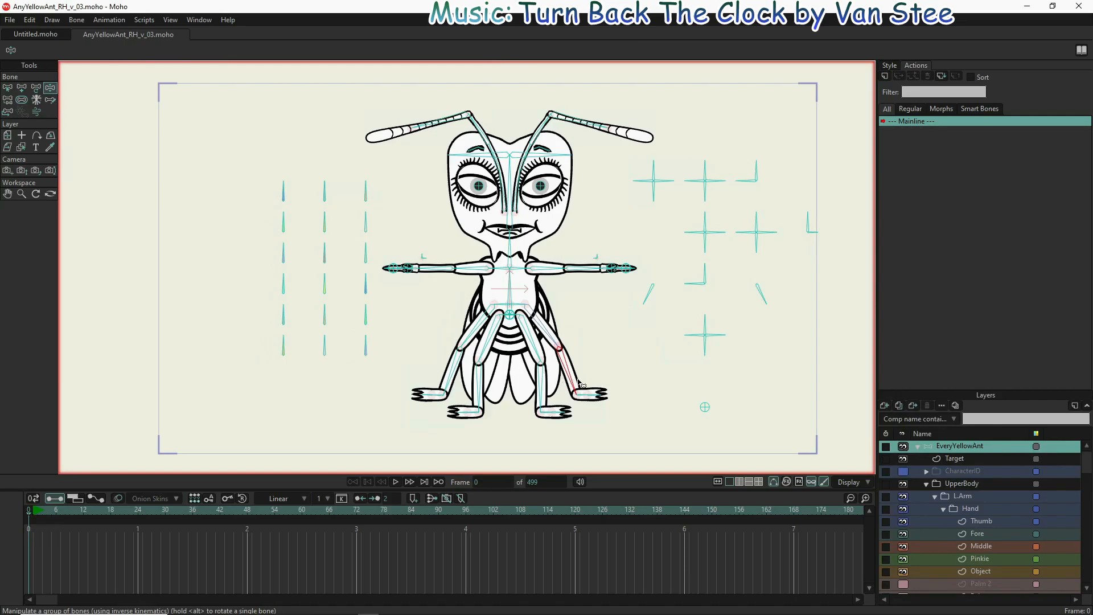
{"action": "left_click_drag", "start_coordinate": [578, 379], "coordinate": [522, 352]}
{"action": "left_click_drag", "start_coordinate": [476, 383], "coordinate": [504, 378]}
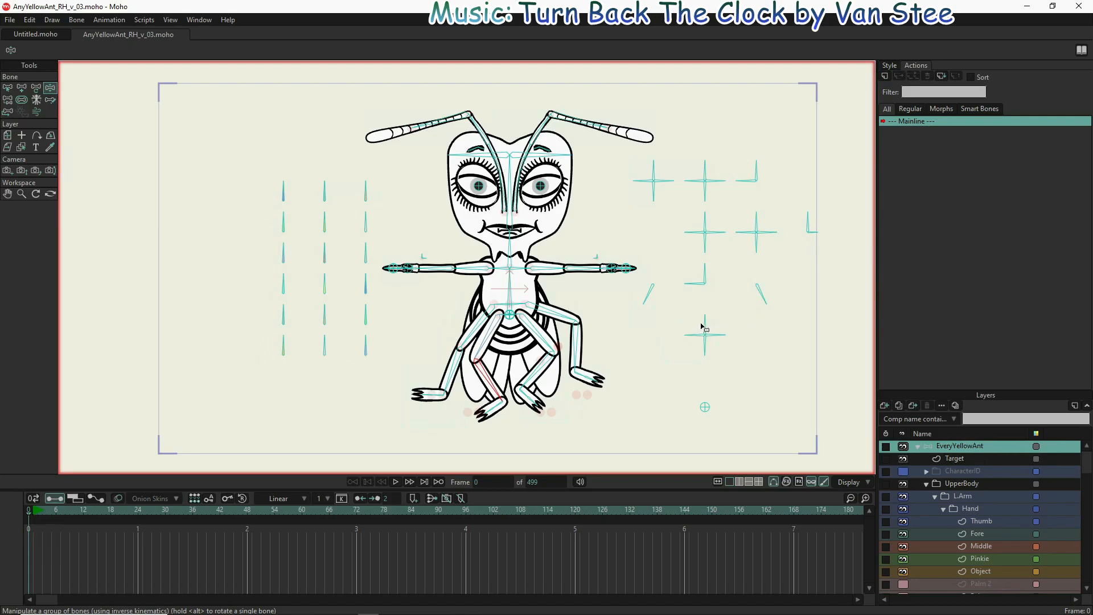
{"action": "left_click", "coordinate": [7, 88]}
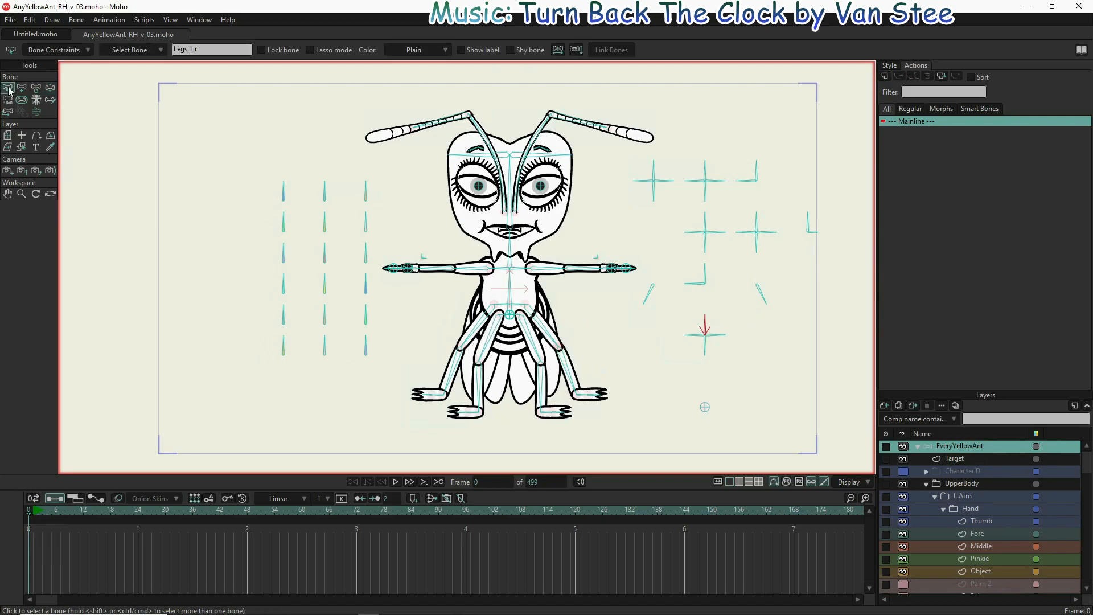
{"action": "left_click", "coordinate": [704, 346]}
- Bind the R.Eye and L.Eye layers each to the bone at the centre of the matching pupil
{"action": "scroll", "coordinate": [508, 144], "scroll_direction": "up", "scroll_amount": 2}
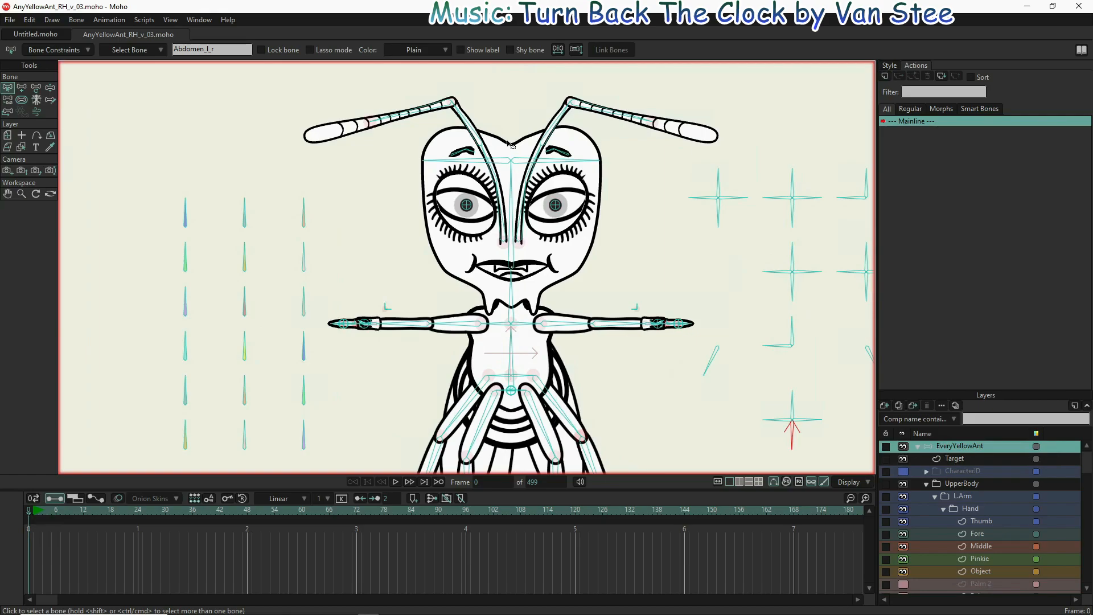
{"action": "left_click_drag", "start_coordinate": [589, 230], "coordinate": [562, 282]}
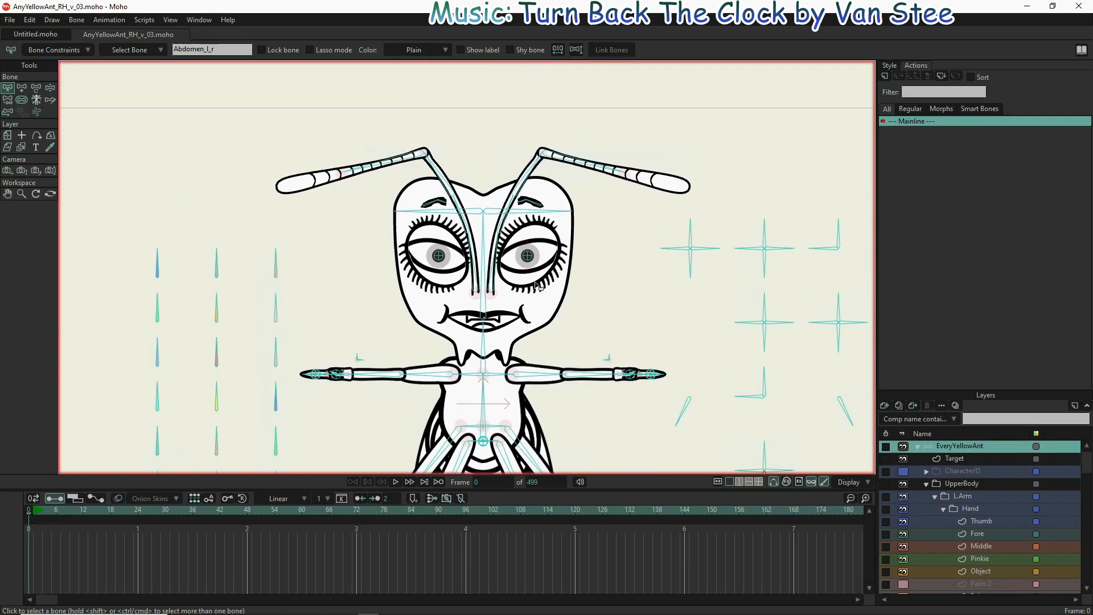
{"action": "left_click", "coordinate": [934, 496]}
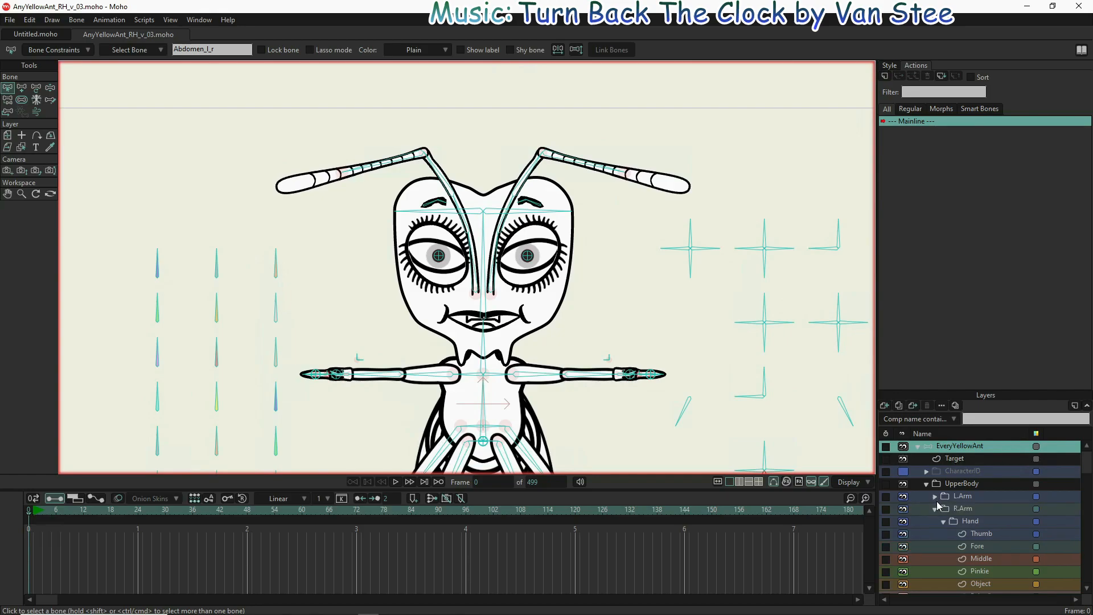
{"action": "left_click", "coordinate": [935, 509]}
{"action": "scroll", "coordinate": [975, 527], "scroll_direction": "down", "scroll_amount": 3}
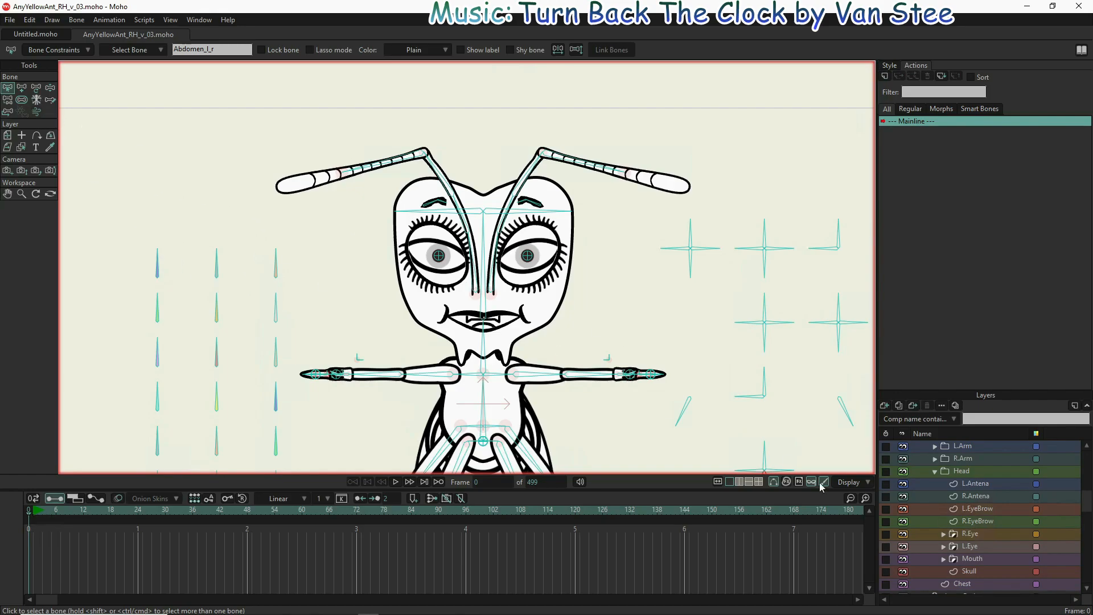
{"action": "left_click", "coordinate": [985, 534]}
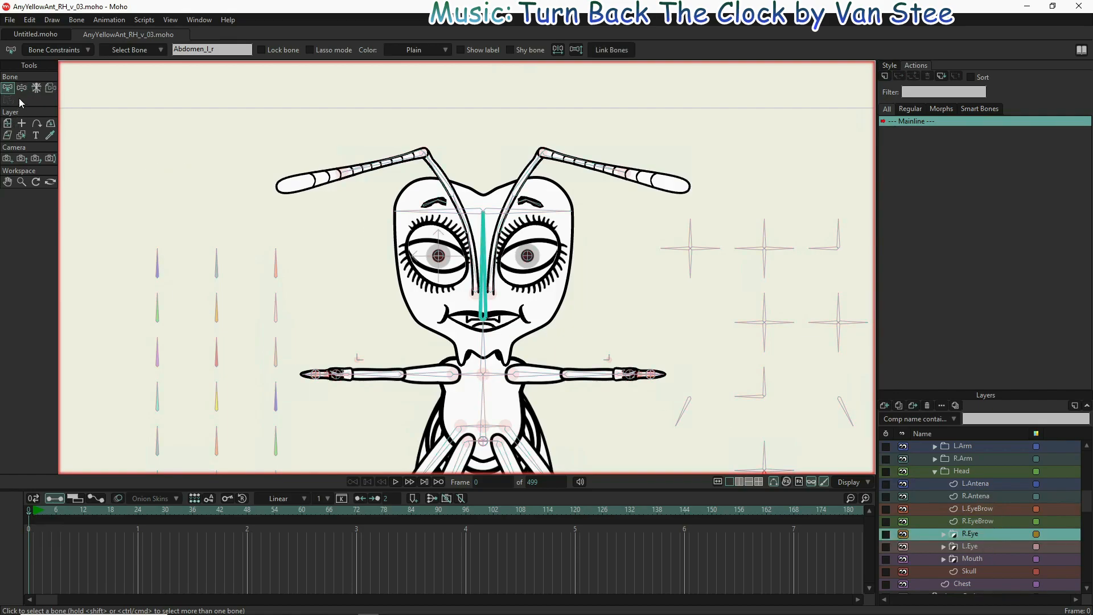
{"action": "left_click", "coordinate": [50, 88]}
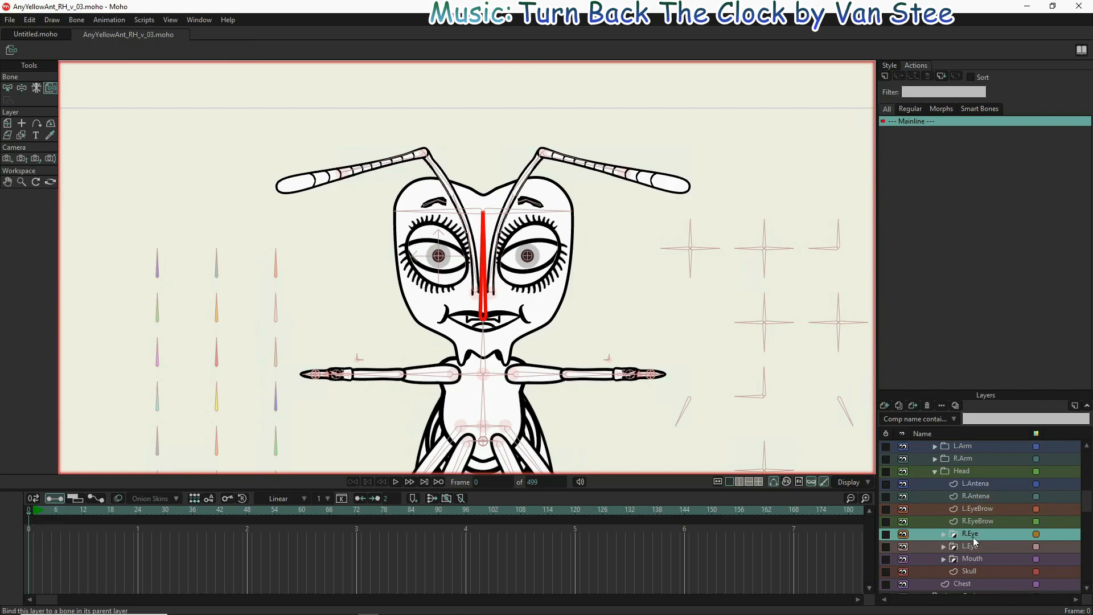
{"action": "left_click", "coordinate": [440, 259]}
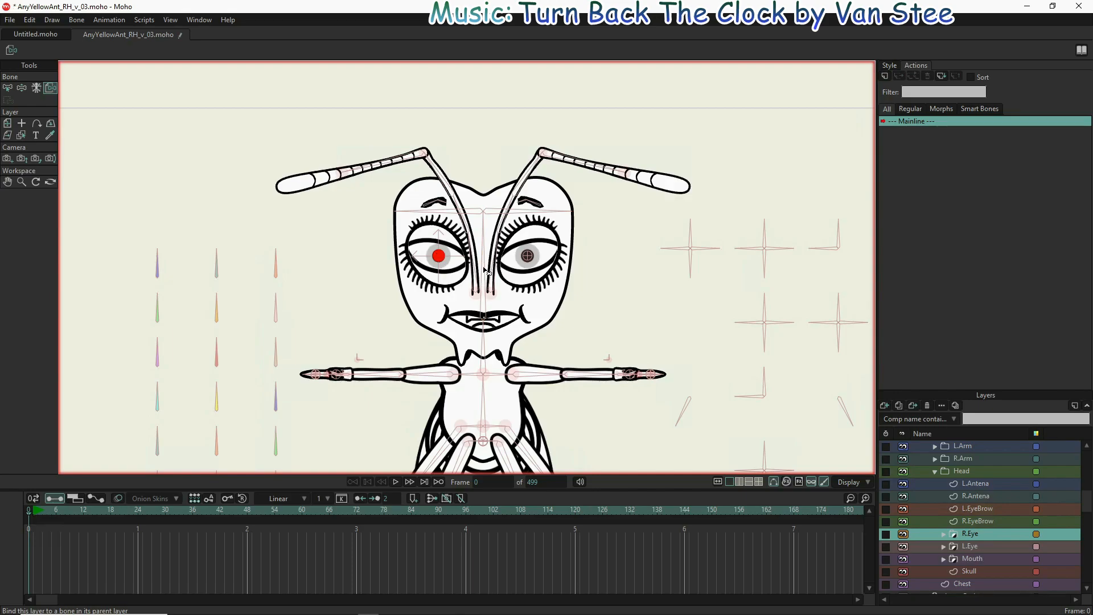
{"action": "left_click", "coordinate": [975, 546]}
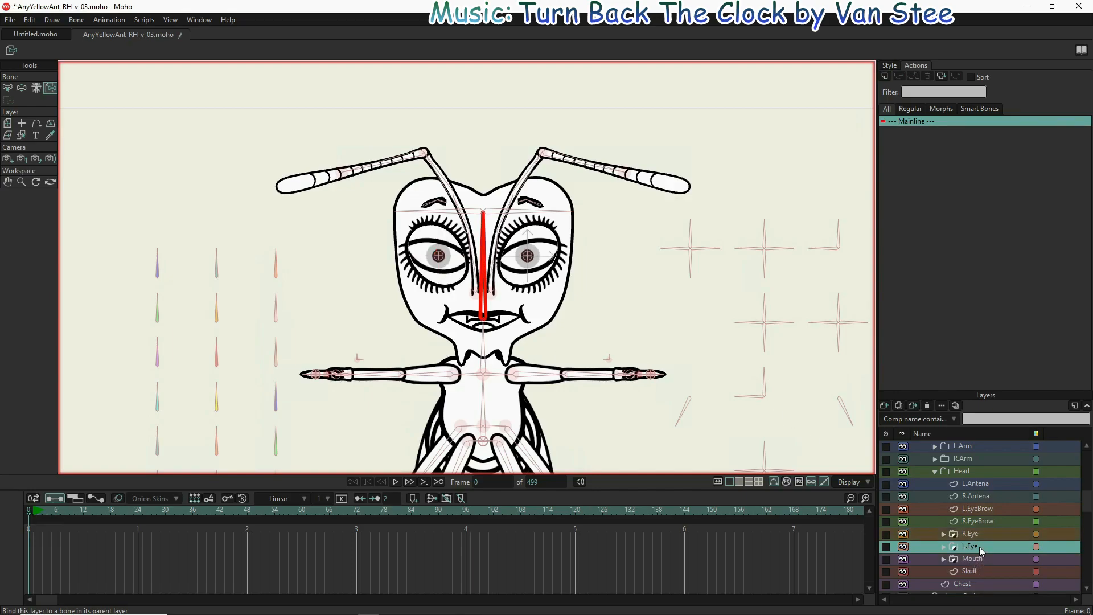
{"action": "left_click", "coordinate": [527, 256]}
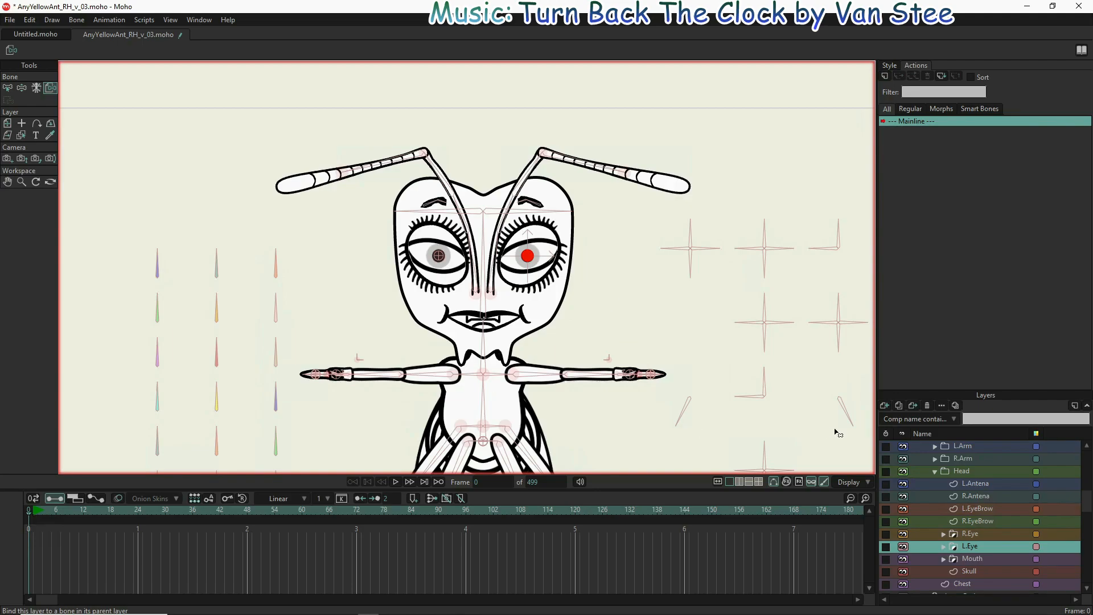
- Test the EveryYellowAnt rig by manipulating the head, neck and shoulder bones
{"action": "scroll", "coordinate": [937, 505], "scroll_direction": "up", "scroll_amount": 2}
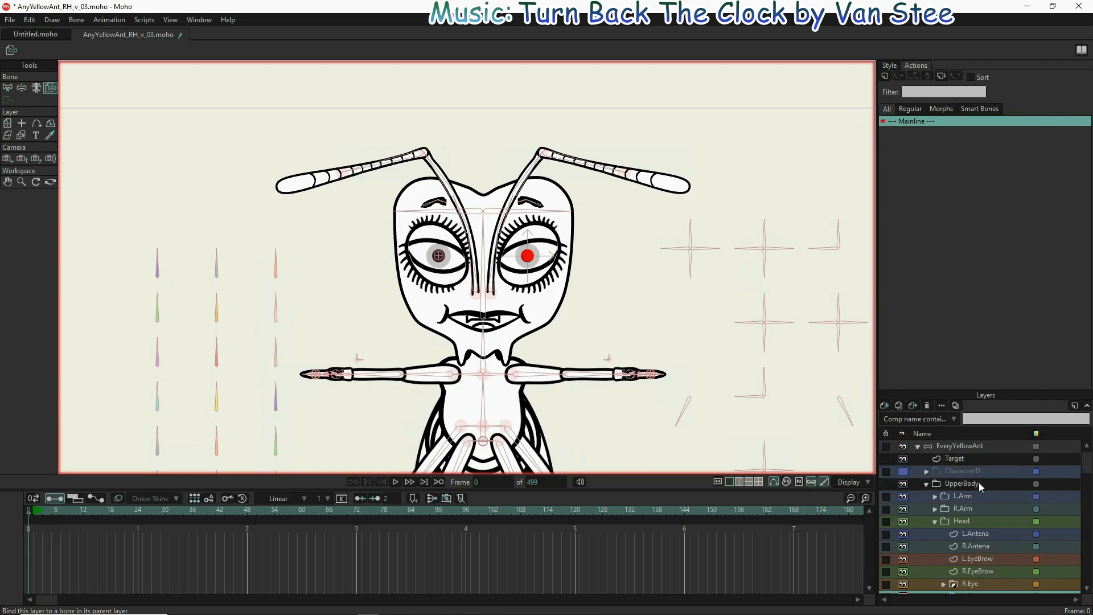
{"action": "left_click", "coordinate": [967, 447]}
{"action": "left_click_drag", "start_coordinate": [500, 249], "coordinate": [480, 230]}
{"action": "scroll", "coordinate": [503, 235], "scroll_direction": "up", "scroll_amount": 4}
{"action": "mouse_move", "coordinate": [520, 286]}
{"action": "left_mouse_down"}
{"action": "mouse_move", "coordinate": [519, 300]}
{"action": "mouse_move", "coordinate": [519, 278]}
{"action": "left_mouse_up"}
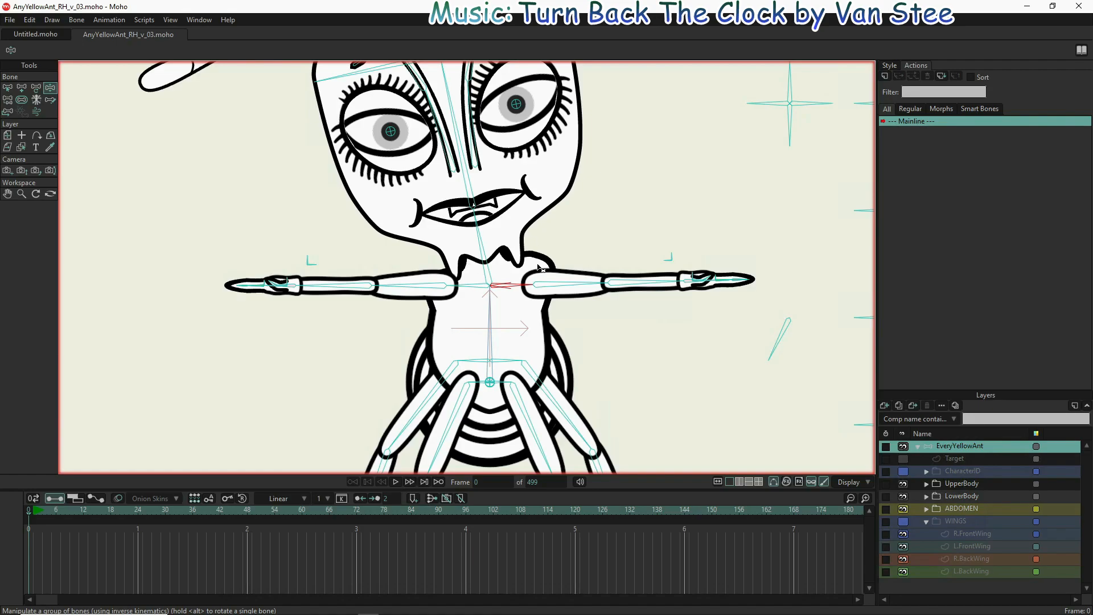
{"action": "left_click_drag", "start_coordinate": [478, 222], "coordinate": [491, 221]}
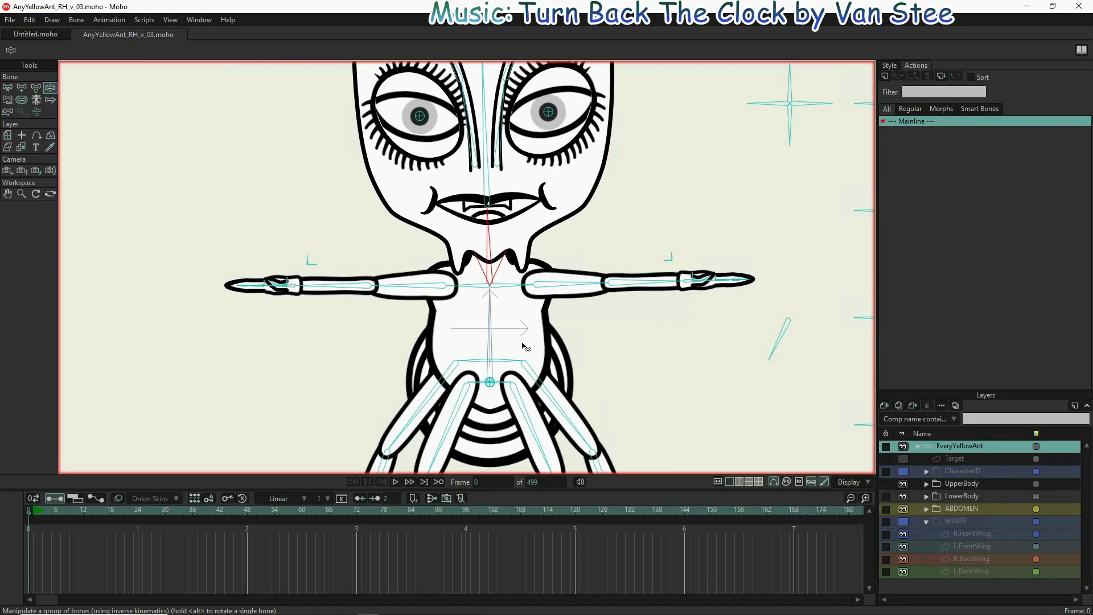
- Show the WINGS layer group and test it by rotating the R.Wings control bone
{"action": "scroll", "coordinate": [367, 312], "scroll_direction": "down", "scroll_amount": 3}
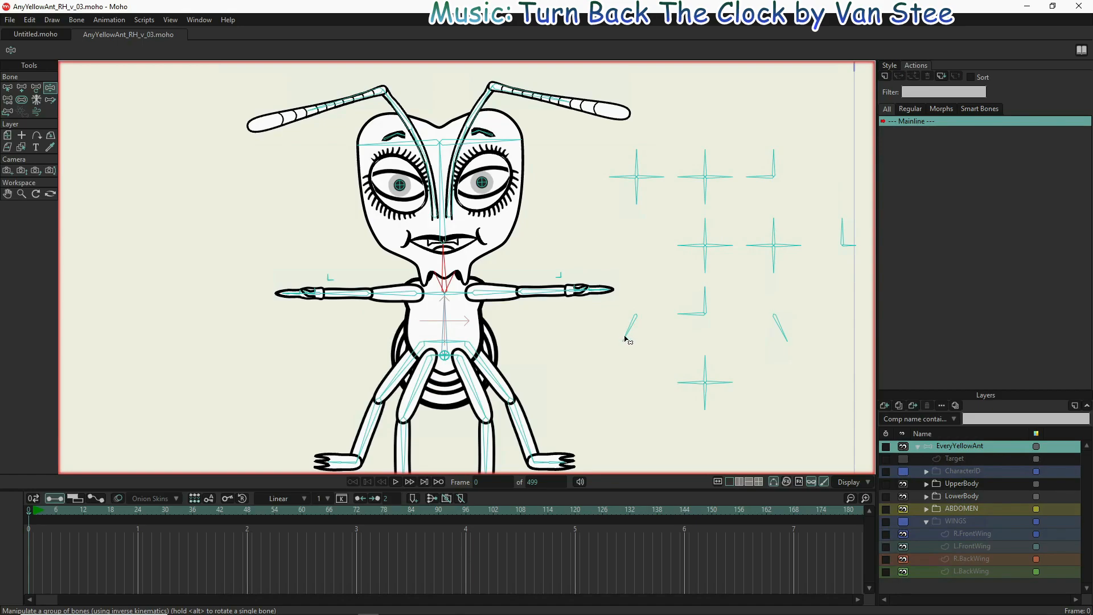
{"action": "left_click", "coordinate": [904, 521]}
{"action": "mouse_move", "coordinate": [636, 338]}
{"action": "left_mouse_down"}
{"action": "mouse_move", "coordinate": [566, 288]}
{"action": "mouse_move", "coordinate": [632, 322]}
{"action": "left_mouse_up"}
{"action": "mouse_move", "coordinate": [628, 373]}
{"action": "left_mouse_down"}
{"action": "mouse_move", "coordinate": [593, 275]}
{"action": "mouse_move", "coordinate": [593, 326]}
{"action": "mouse_move", "coordinate": [673, 392]}
{"action": "mouse_move", "coordinate": [593, 275]}
{"action": "mouse_move", "coordinate": [601, 351]}
{"action": "mouse_move", "coordinate": [590, 320]}
{"action": "mouse_move", "coordinate": [629, 262]}
{"action": "mouse_move", "coordinate": [592, 269]}
{"action": "mouse_move", "coordinate": [563, 325]}
{"action": "mouse_move", "coordinate": [619, 387]}
{"action": "mouse_move", "coordinate": [600, 358]}
{"action": "mouse_move", "coordinate": [599, 290]}
{"action": "mouse_move", "coordinate": [629, 390]}
{"action": "mouse_move", "coordinate": [647, 402]}
{"action": "mouse_move", "coordinate": [623, 387]}
{"action": "left_mouse_up"}
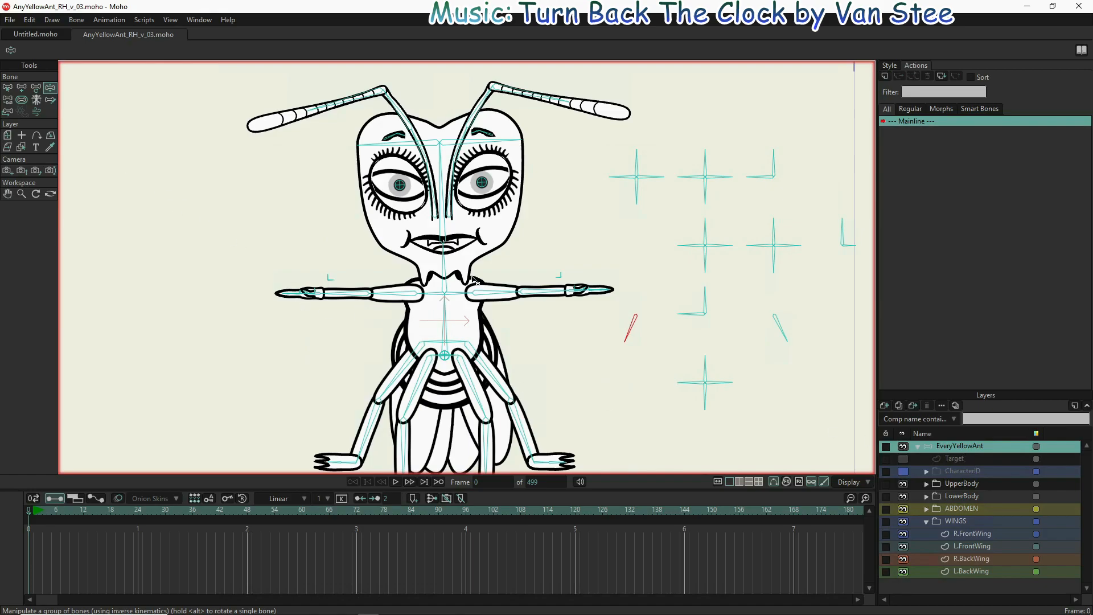
- Add a short vertical child bone, about 0.054 long, extending upward from the upper end of the Torso bone
{"action": "scroll", "coordinate": [474, 279], "scroll_direction": "up", "scroll_amount": 4}
{"action": "scroll", "coordinate": [446, 280], "scroll_direction": "up", "scroll_amount": 1}
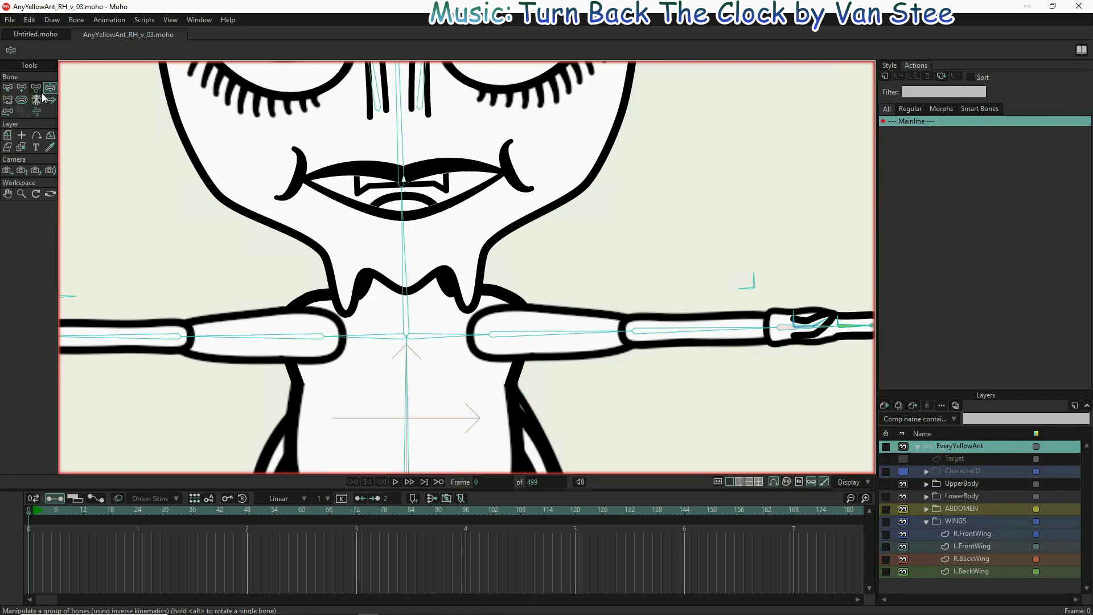
{"action": "left_click", "coordinate": [21, 89]}
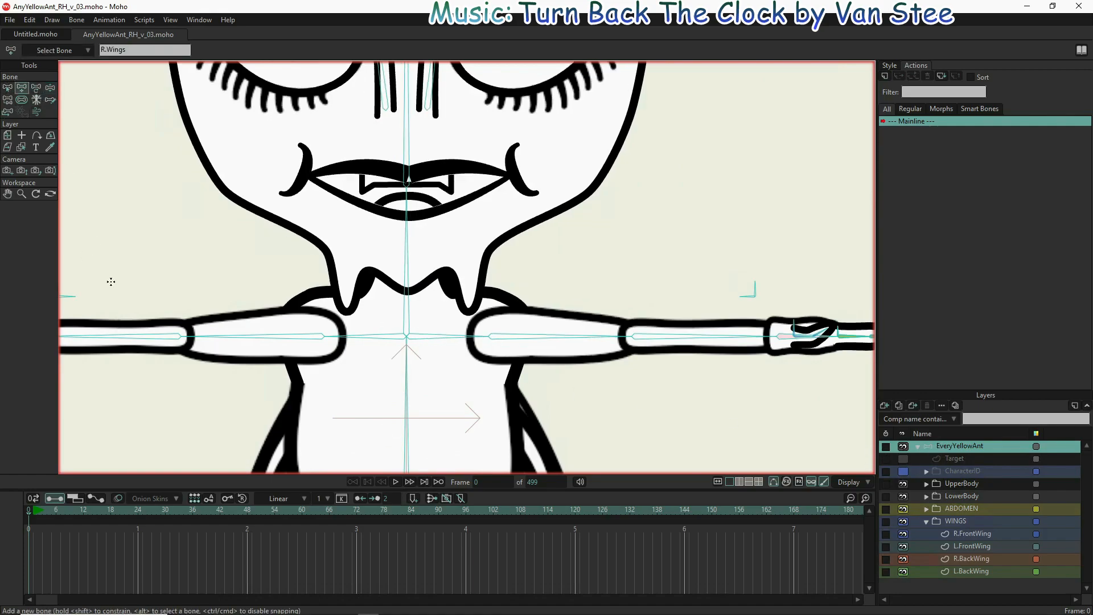
{"action": "key", "text": "z"}
{"action": "left_click", "coordinate": [408, 421]}
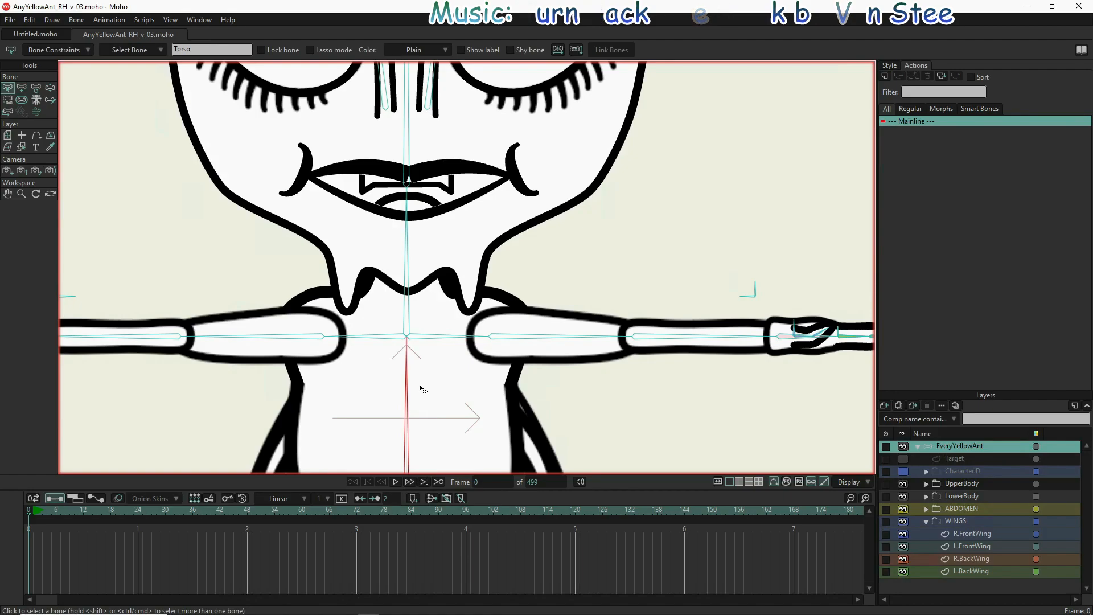
{"action": "scroll", "coordinate": [406, 344], "scroll_direction": "up", "scroll_amount": 5}
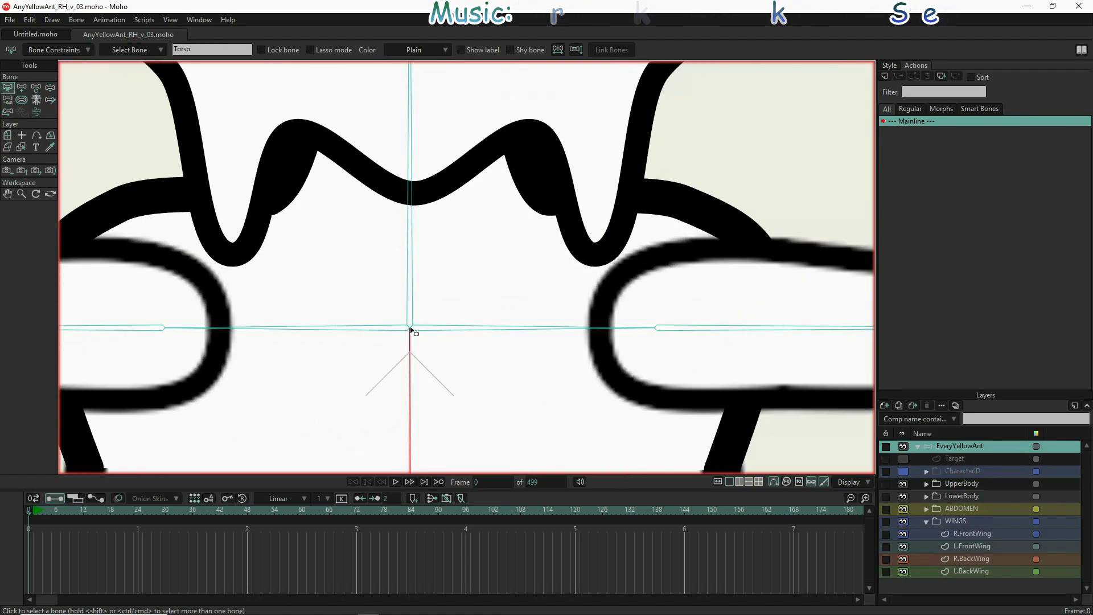
{"action": "key", "text": "a"}
{"action": "left_click_drag", "start_coordinate": [410, 329], "coordinate": [409, 208]}
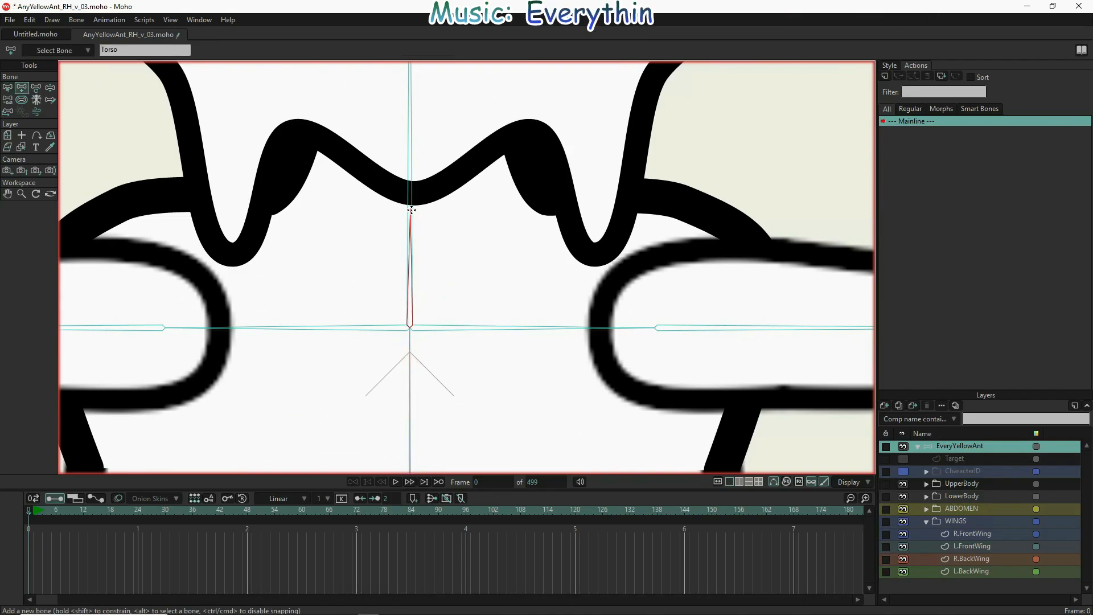
- Name the new bone ShoulderShift and straighten it to an angle of 0°
{"action": "double_click", "coordinate": [134, 50]}
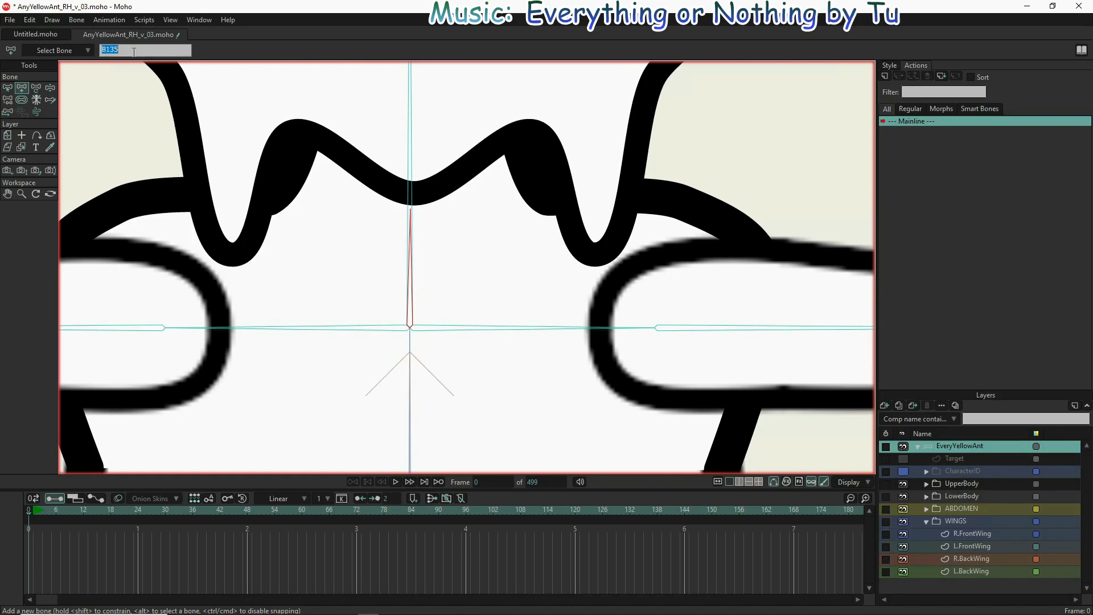
{"action": "type", "text": "ShoulderShift"}
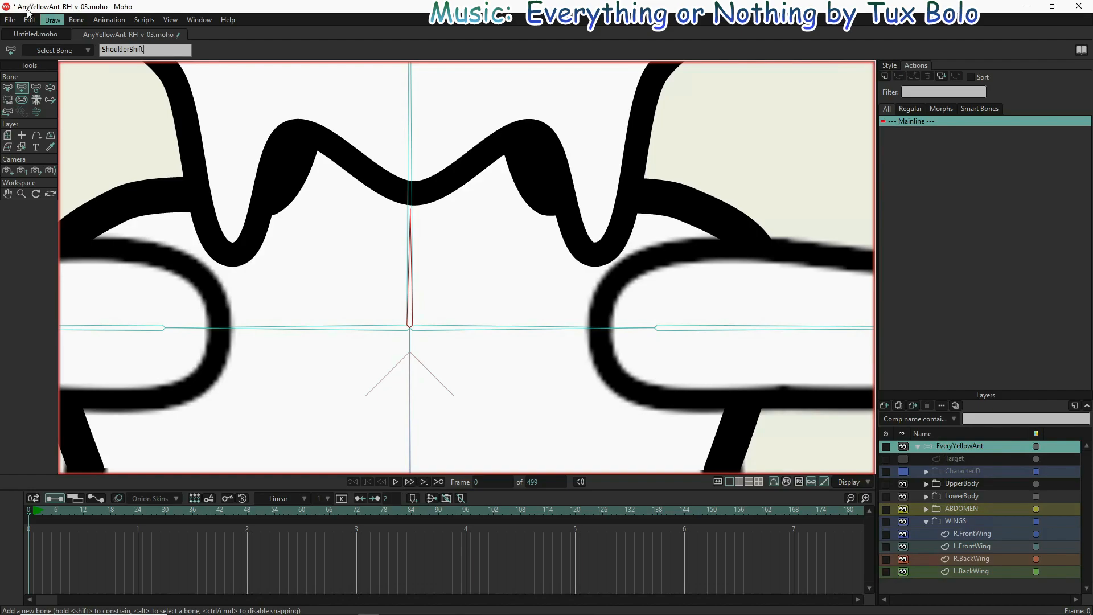
{"action": "left_click", "coordinate": [36, 88]}
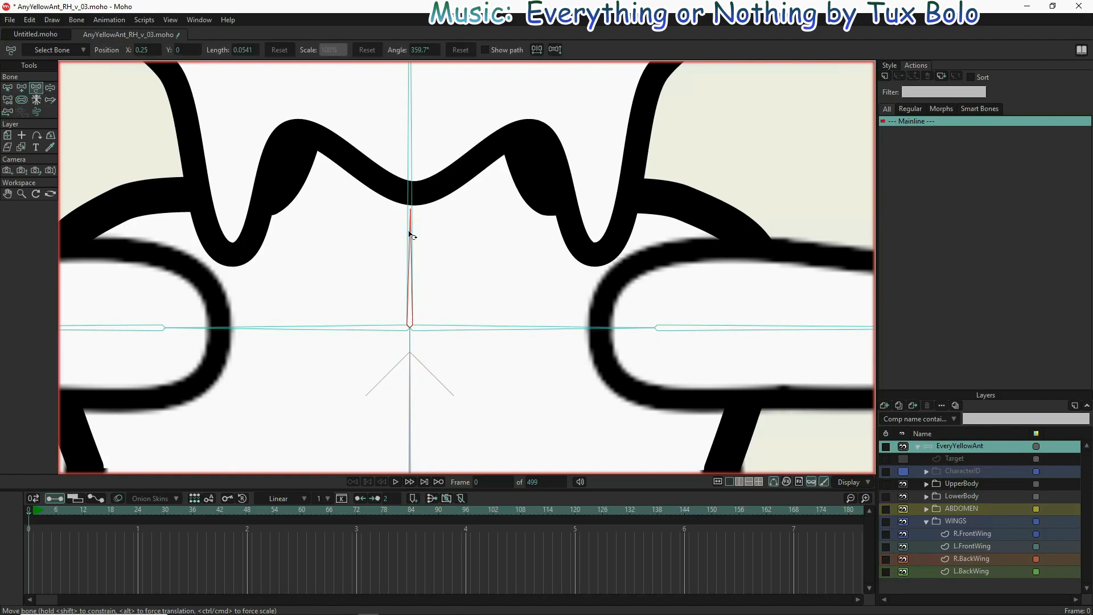
{"action": "left_click_drag", "start_coordinate": [383, 219], "coordinate": [380, 222]}
- Reduce the ShoulderShift bone's strength to its minimum so it has no area of influence
{"action": "scroll", "coordinate": [493, 159], "scroll_direction": "down", "scroll_amount": 4}
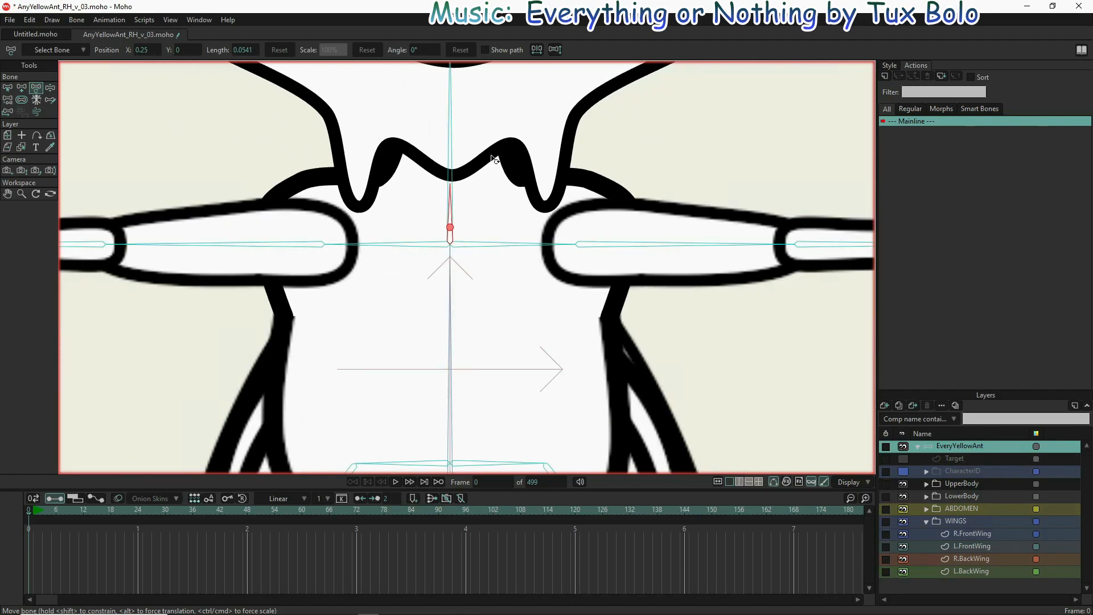
{"action": "left_click", "coordinate": [21, 100]}
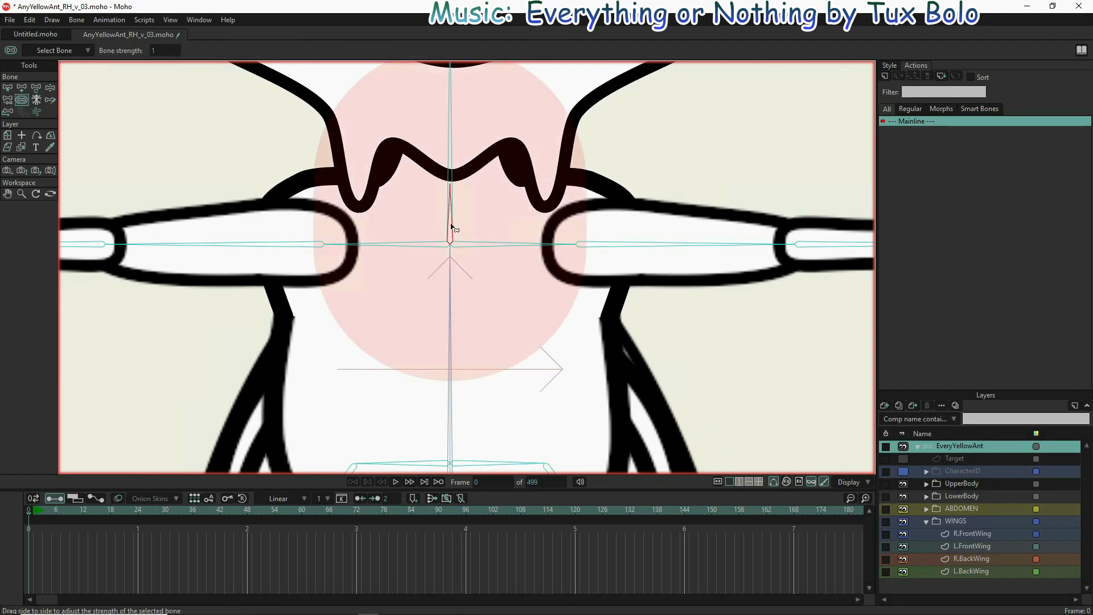
{"action": "left_click_drag", "start_coordinate": [451, 225], "coordinate": [193, 188]}
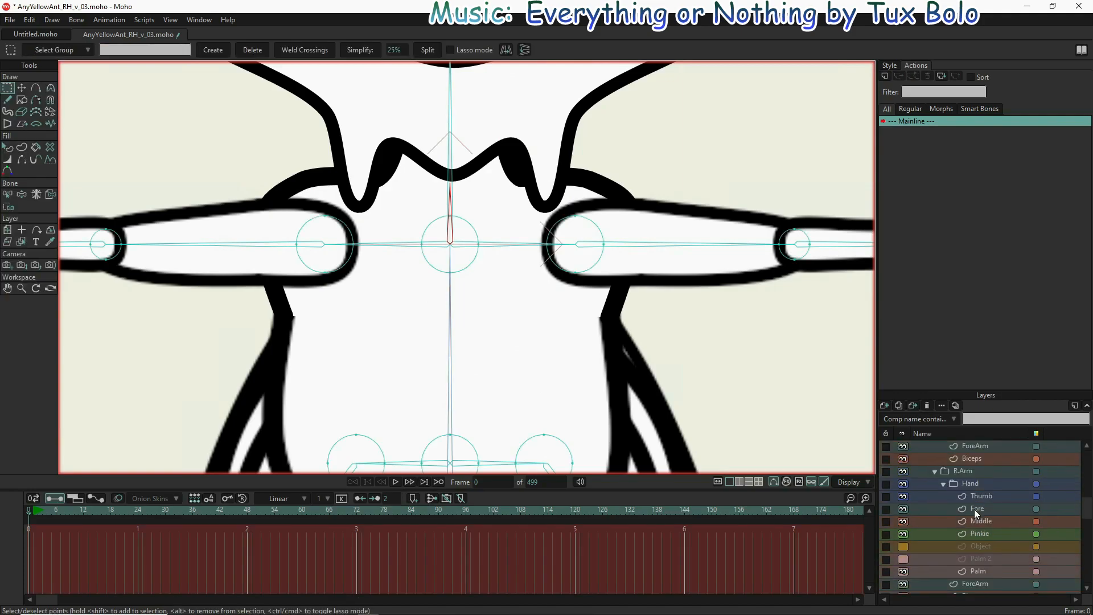
- Bind the four upper shoulder and neck points of the Chest layer to the ShoulderShift bone
{"action": "scroll", "coordinate": [973, 509], "scroll_direction": "down", "scroll_amount": 5}
{"action": "scroll", "coordinate": [973, 510], "scroll_direction": "down", "scroll_amount": 2}
{"action": "left_click", "coordinate": [965, 521]}
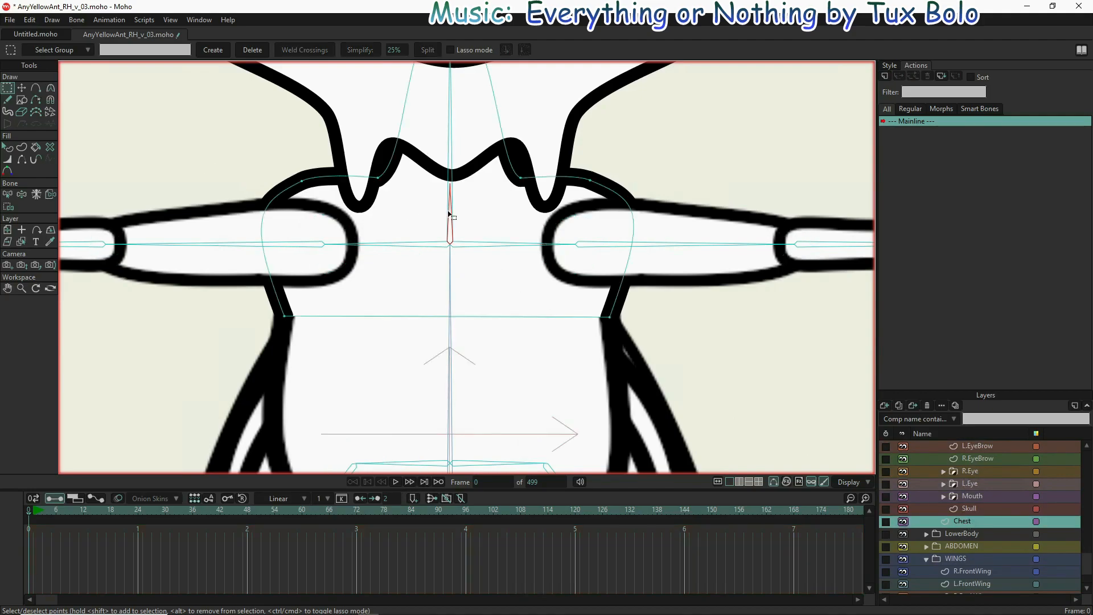
{"action": "key", "text": "b"}
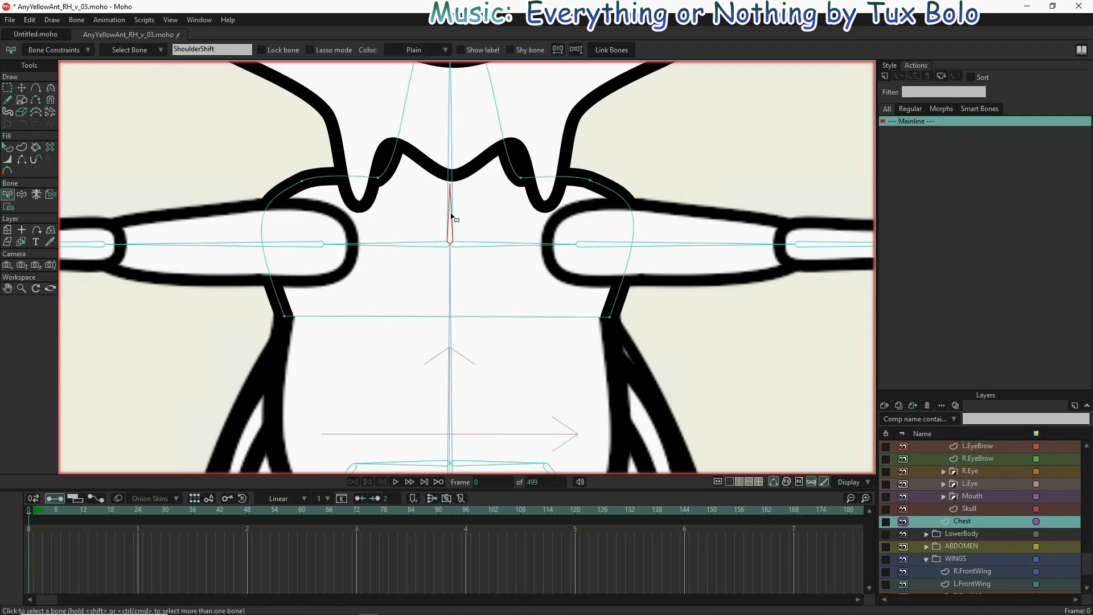
{"action": "key", "text": "i"}
{"action": "left_click_drag", "start_coordinate": [263, 155], "coordinate": [633, 194]}
{"action": "left_click", "coordinate": [195, 53]}
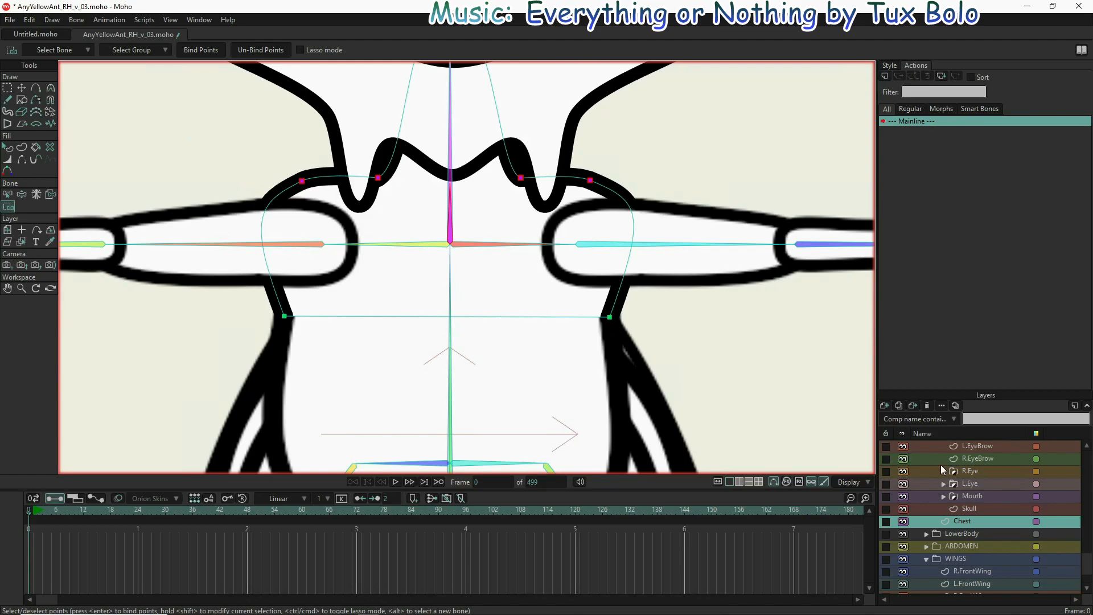
- On the EveryYellowAnt layer, make the Neck bone control the ShoulderShift bone's angle at 10%
{"action": "scroll", "coordinate": [944, 466], "scroll_direction": "up", "scroll_amount": 10}
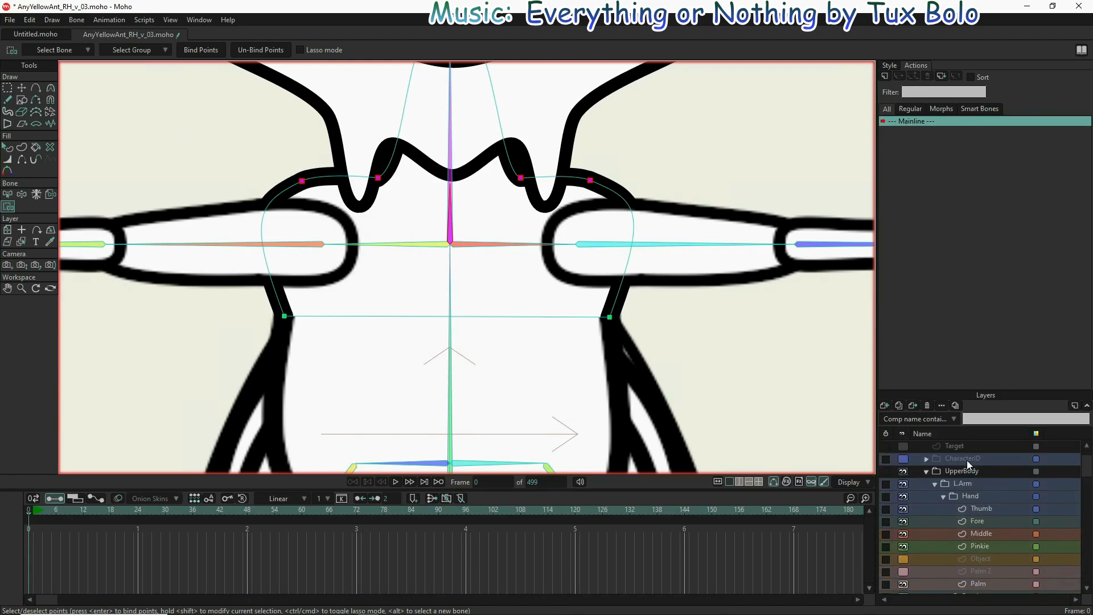
{"action": "scroll", "coordinate": [966, 460], "scroll_direction": "up", "scroll_amount": 1}
{"action": "left_click", "coordinate": [966, 446]}
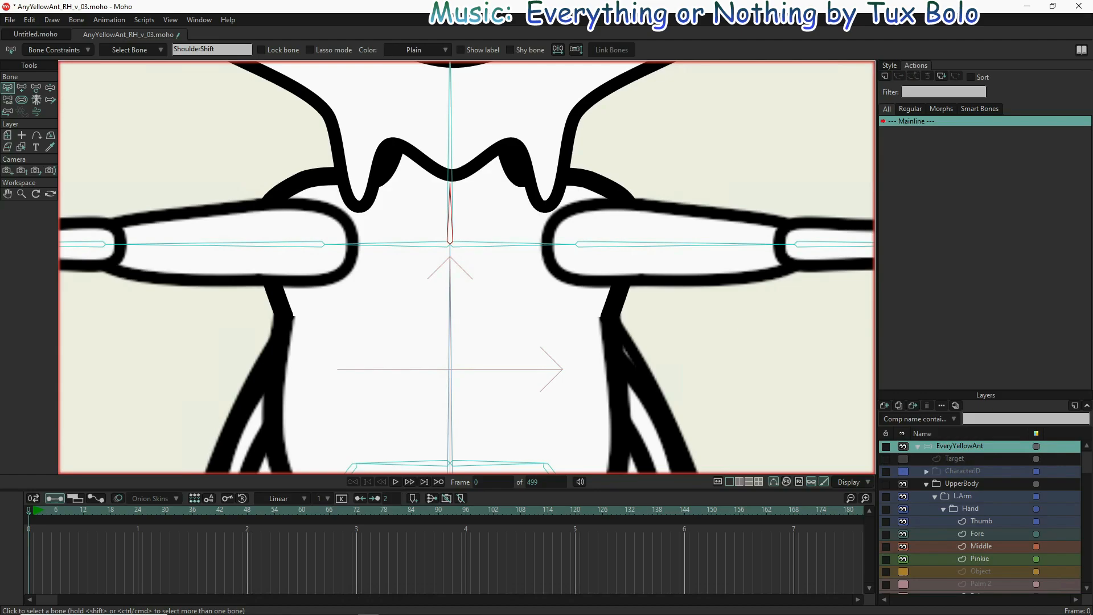
{"action": "left_click", "coordinate": [55, 50]}
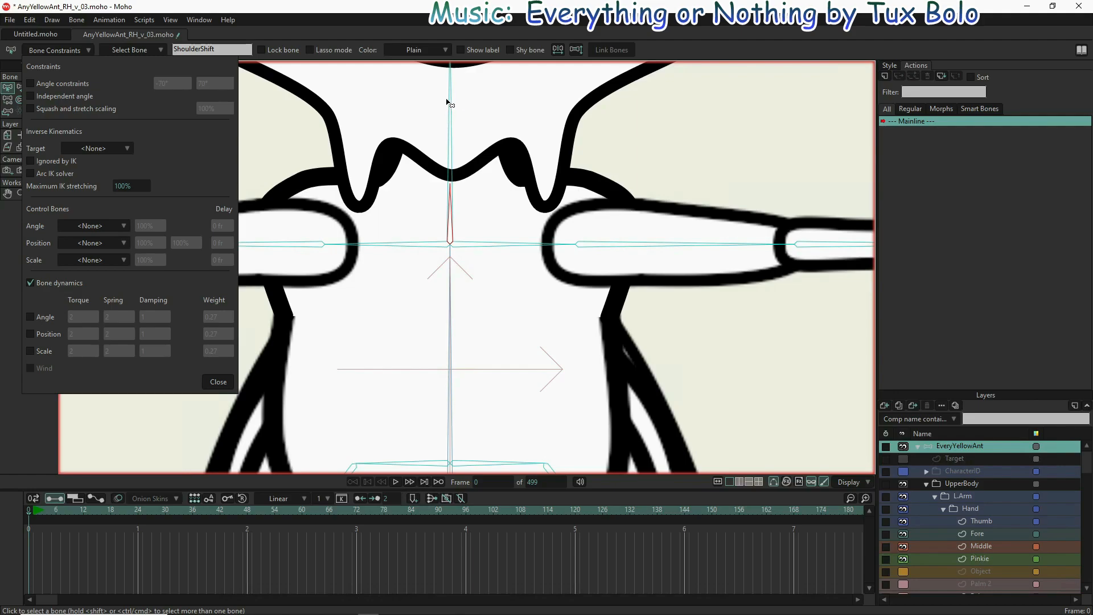
{"action": "left_click", "coordinate": [118, 227]}
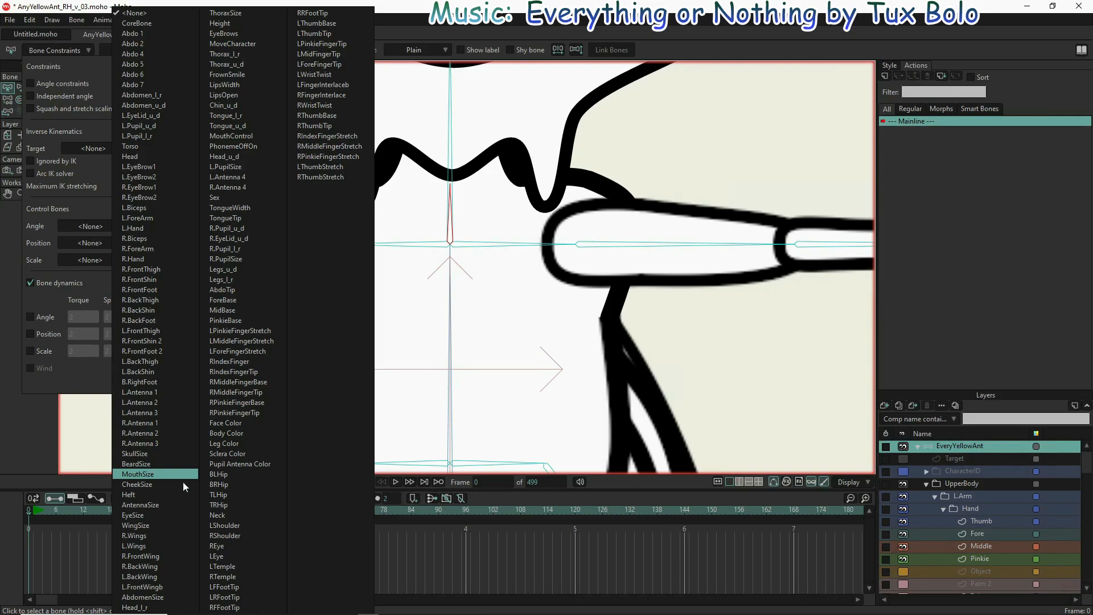
{"action": "left_click", "coordinate": [231, 514]}
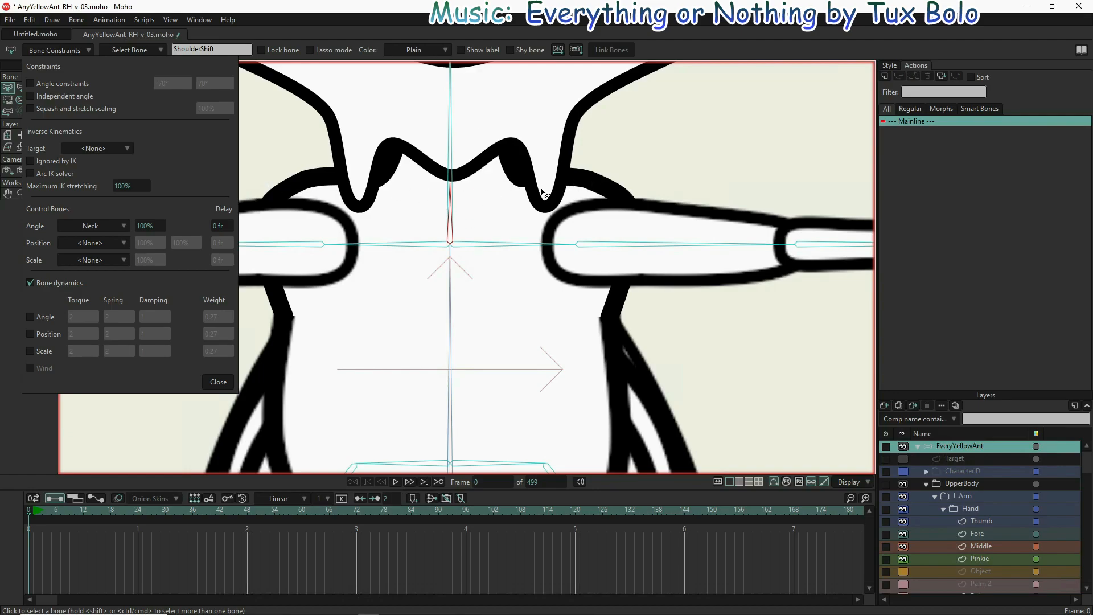
{"action": "left_click", "coordinate": [154, 226]}
{"action": "type", "text": "1"}
{"action": "left_click", "coordinate": [218, 381]}
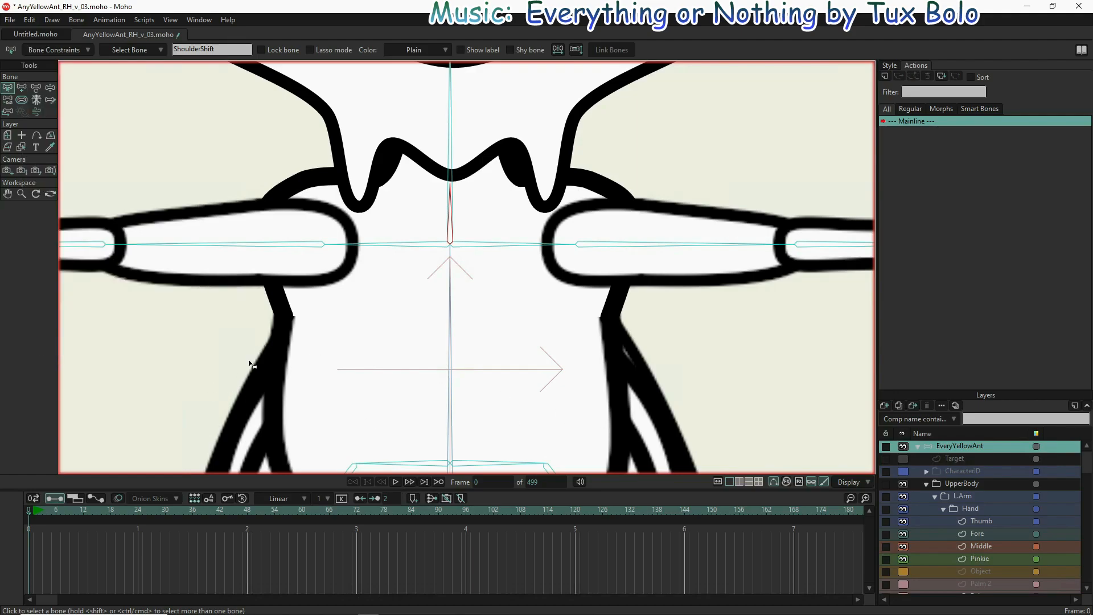
- Test the rig by rotating the Neck bone to both sides, then bring the head back upright
{"action": "left_click", "coordinate": [50, 88]}
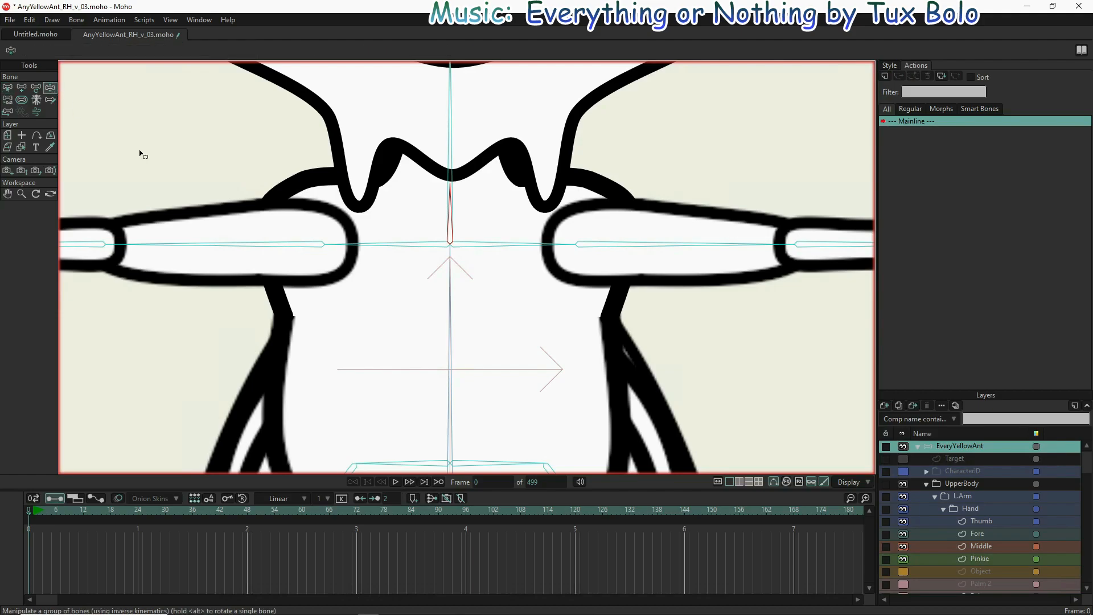
{"action": "left_click_drag", "start_coordinate": [442, 89], "coordinate": [487, 145]}
{"action": "scroll", "coordinate": [481, 168], "scroll_direction": "down", "scroll_amount": 4}
{"action": "left_click_drag", "start_coordinate": [472, 277], "coordinate": [472, 317]}
{"action": "left_click_drag", "start_coordinate": [474, 267], "coordinate": [435, 265]}
{"action": "left_click_drag", "start_coordinate": [493, 263], "coordinate": [475, 287]}
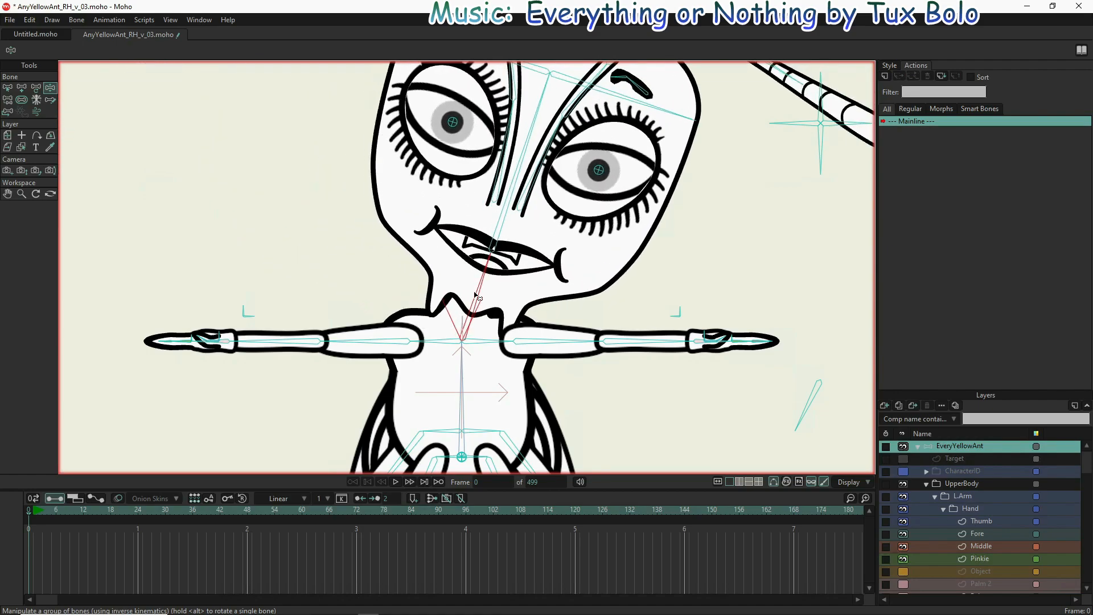
{"action": "scroll", "coordinate": [470, 327], "scroll_direction": "up", "scroll_amount": 5}
{"action": "mouse_move", "coordinate": [470, 329]}
{"action": "left_mouse_down"}
{"action": "mouse_move", "coordinate": [443, 327]}
{"action": "mouse_move", "coordinate": [468, 334]}
{"action": "left_mouse_up"}
{"action": "left_click_drag", "start_coordinate": [515, 225], "coordinate": [466, 210]}
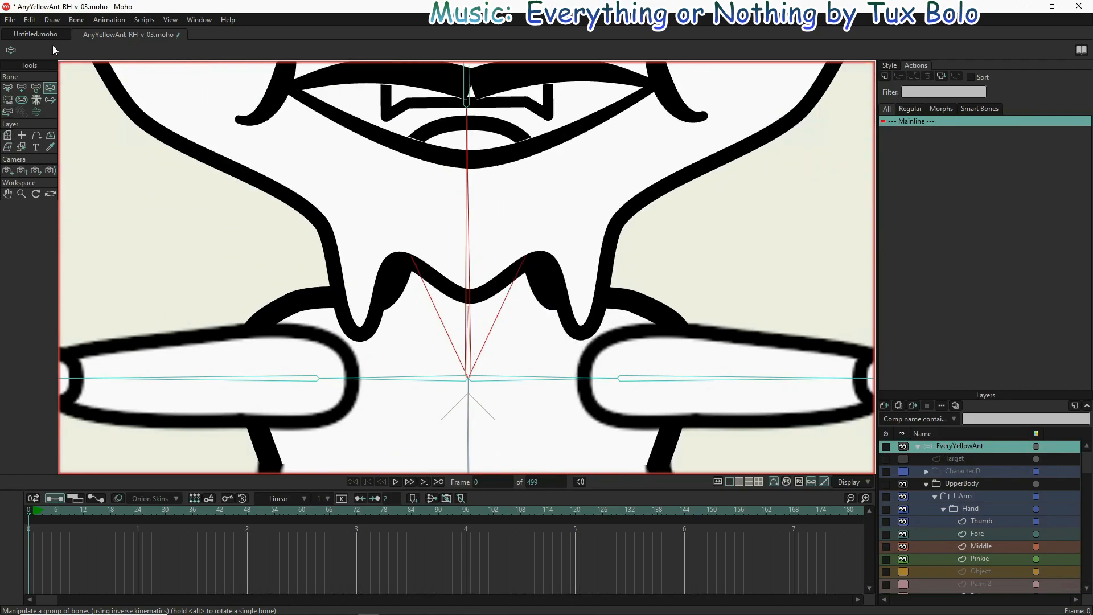
- Show all bones of the rig, then hide the controlled bones again
{"action": "left_click", "coordinate": [77, 22]}
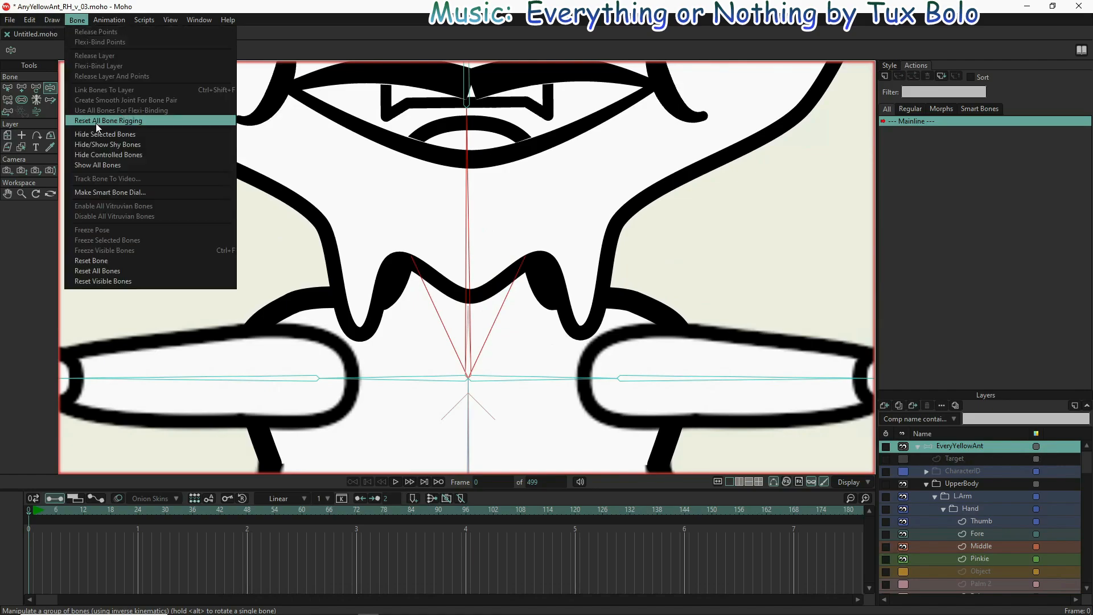
{"action": "left_click", "coordinate": [97, 164]}
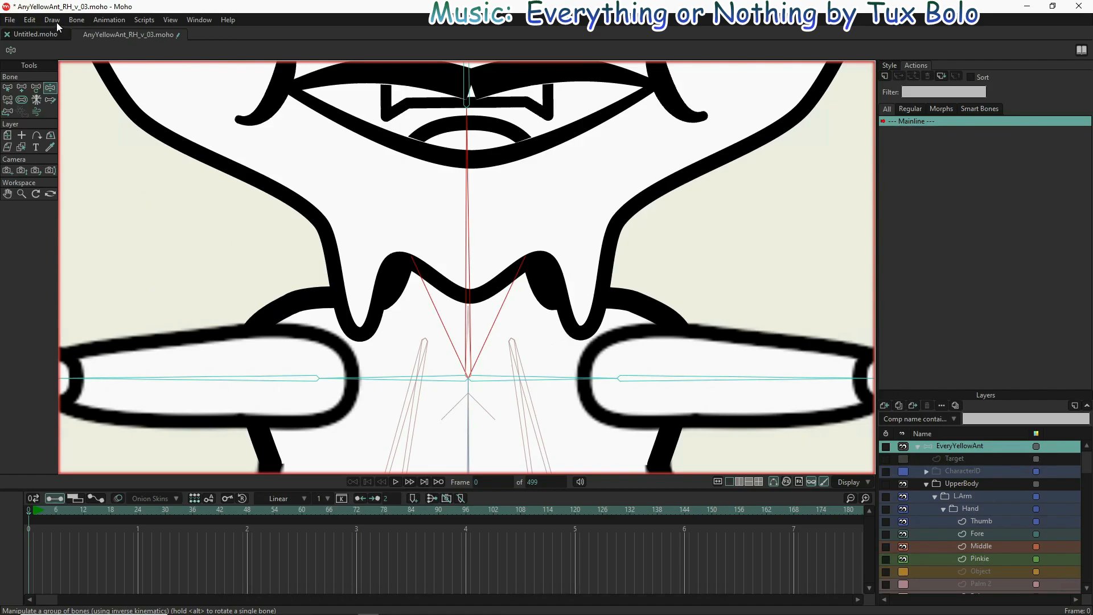
{"action": "left_click", "coordinate": [73, 22]}
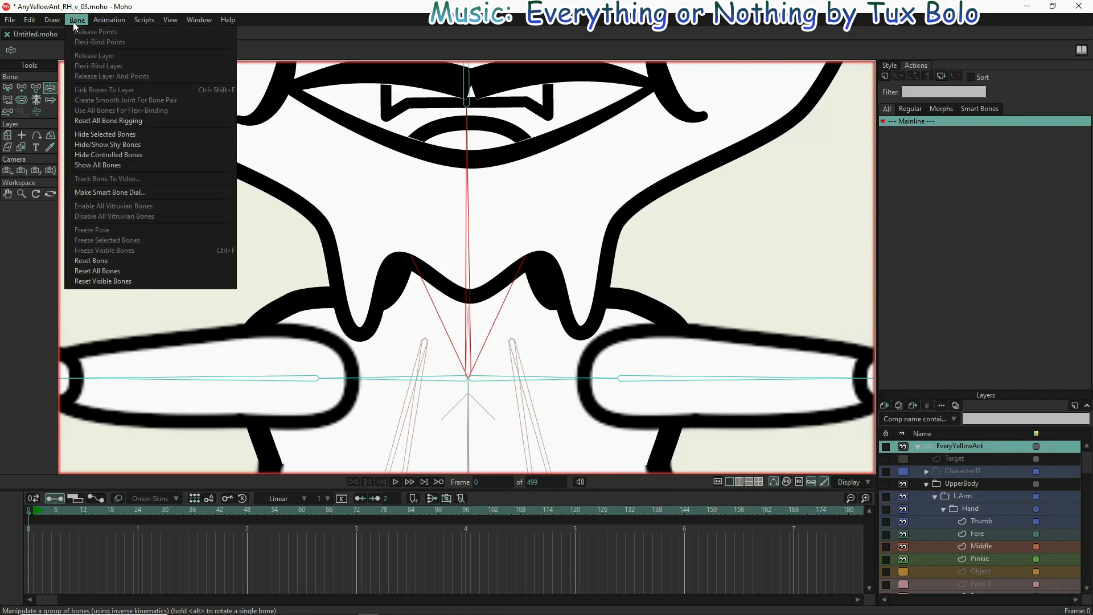
{"action": "left_click", "coordinate": [97, 155]}
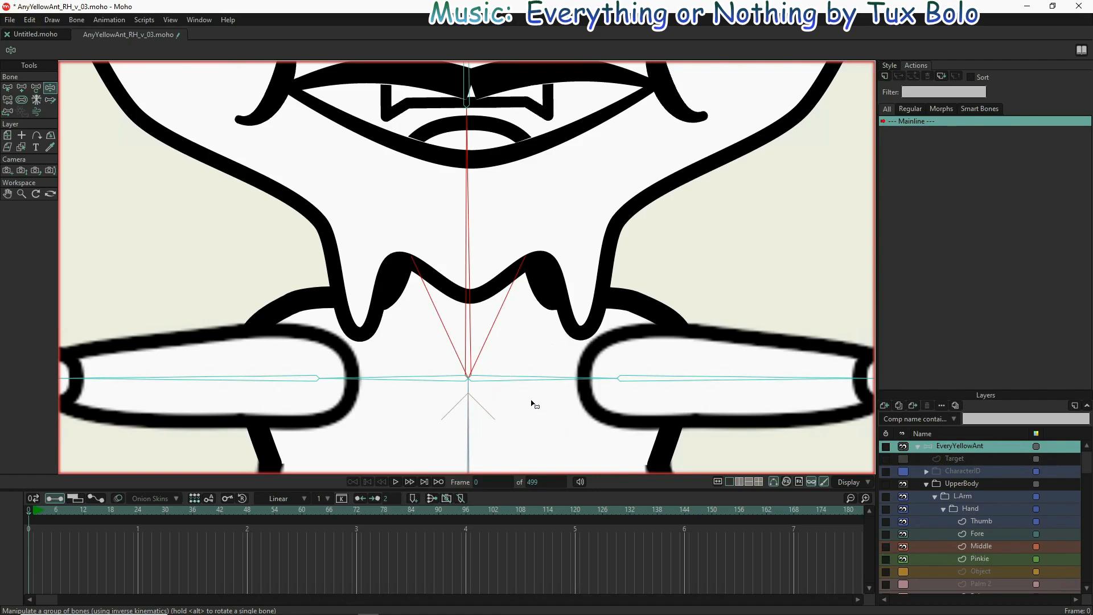
- Tilt the Neck bone sideways to check how the upper chest follows the head
{"action": "scroll", "coordinate": [531, 403], "scroll_direction": "down", "scroll_amount": 5}
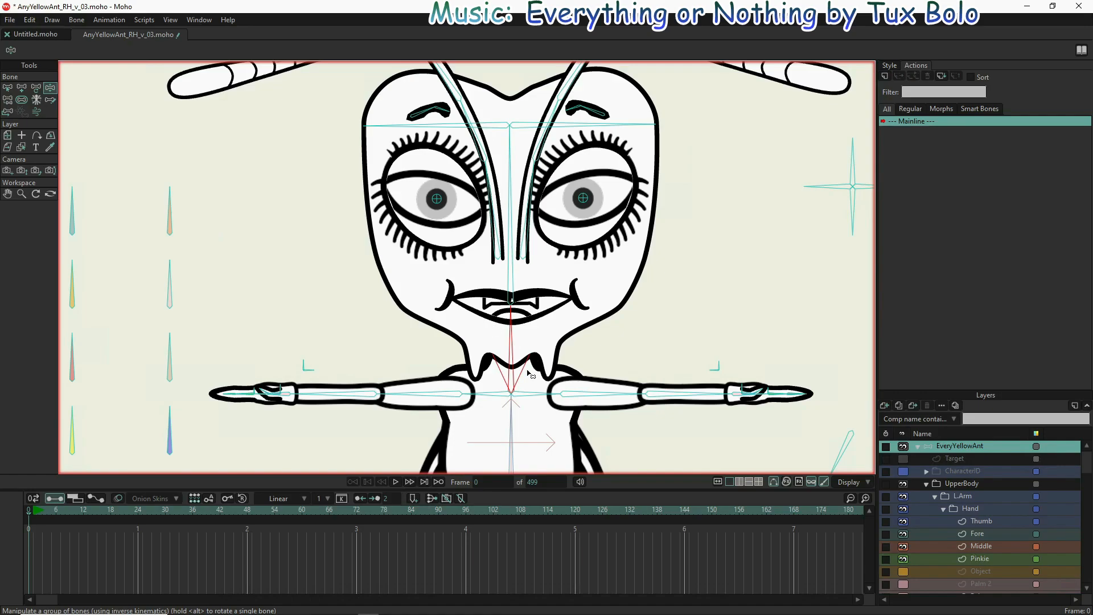
{"action": "left_click_drag", "start_coordinate": [530, 416], "coordinate": [513, 346]}
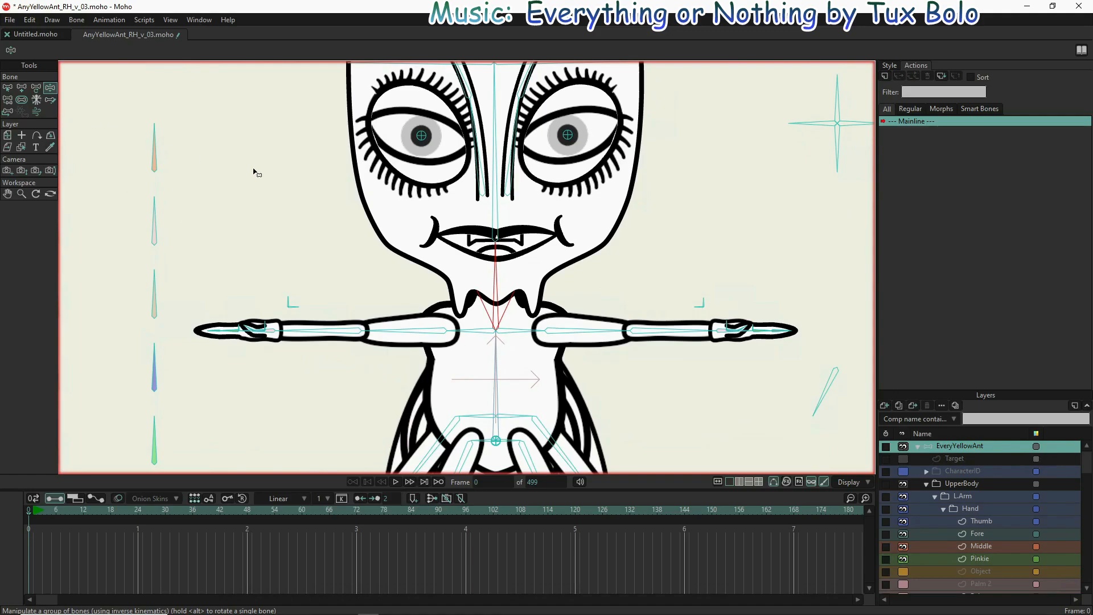
{"action": "left_click_drag", "start_coordinate": [500, 263], "coordinate": [450, 261]}
{"action": "scroll", "coordinate": [450, 261], "scroll_direction": "down", "scroll_amount": 5}
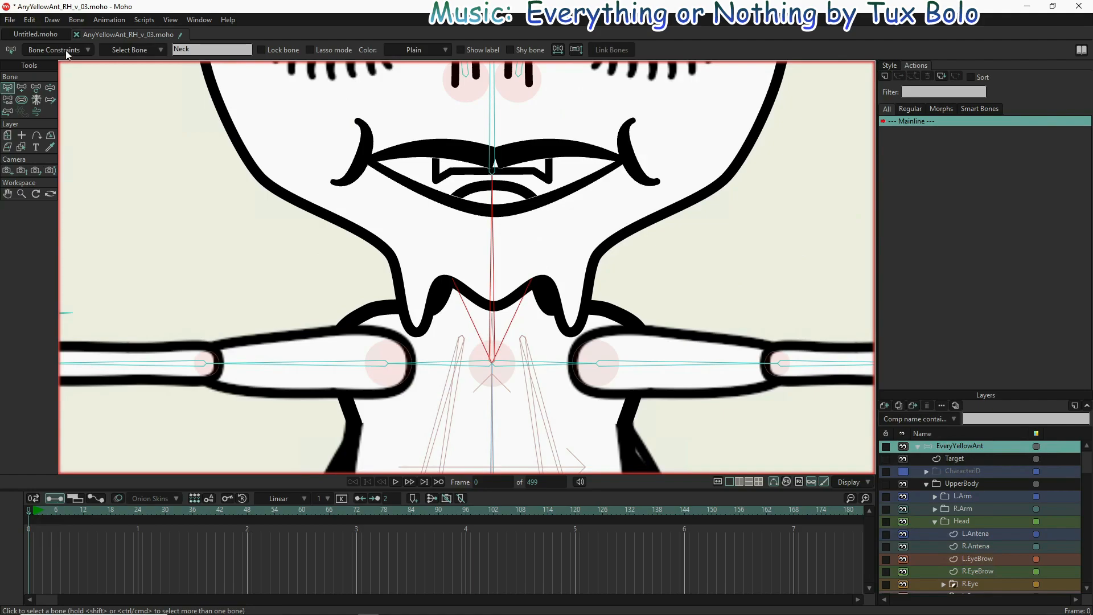
- Set the Neck bone's angle constraints to -45° and 45°
{"action": "left_click", "coordinate": [66, 50]}
{"action": "left_click", "coordinate": [163, 83]}
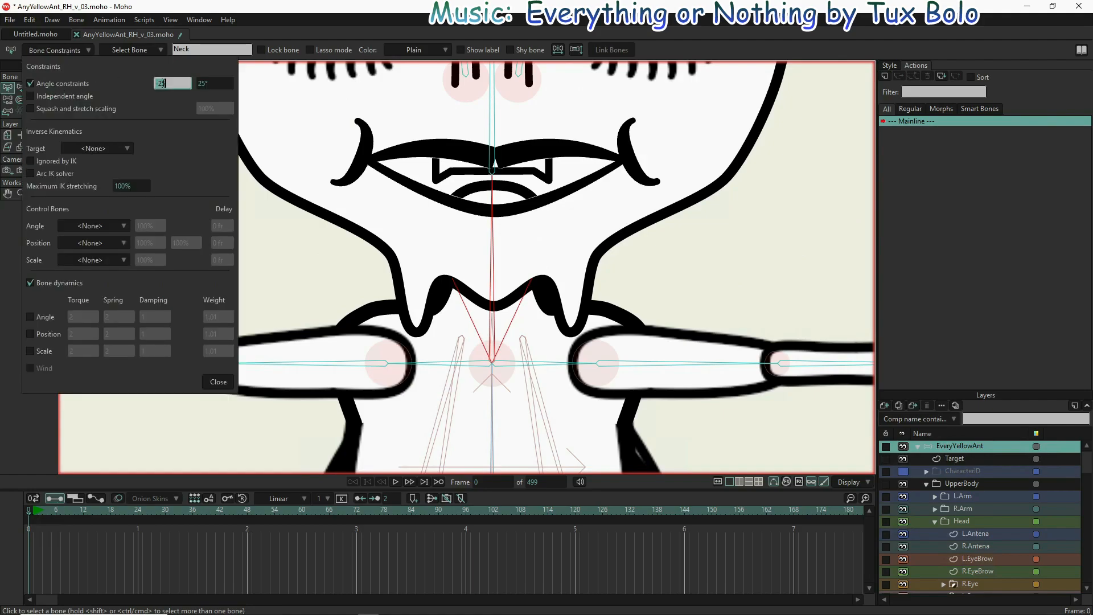
{"action": "left_click", "coordinate": [160, 83]}
{"action": "key", "text": "BackSpace"}
{"action": "type", "text": "4"}
{"action": "left_click", "coordinate": [204, 84]}
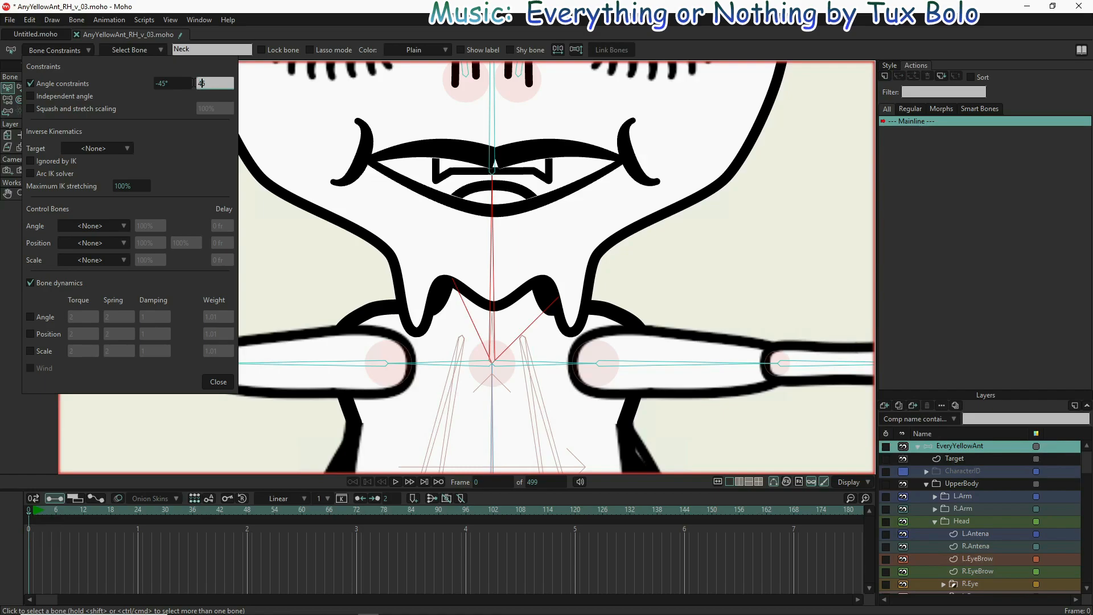
{"action": "left_click", "coordinate": [219, 382]}
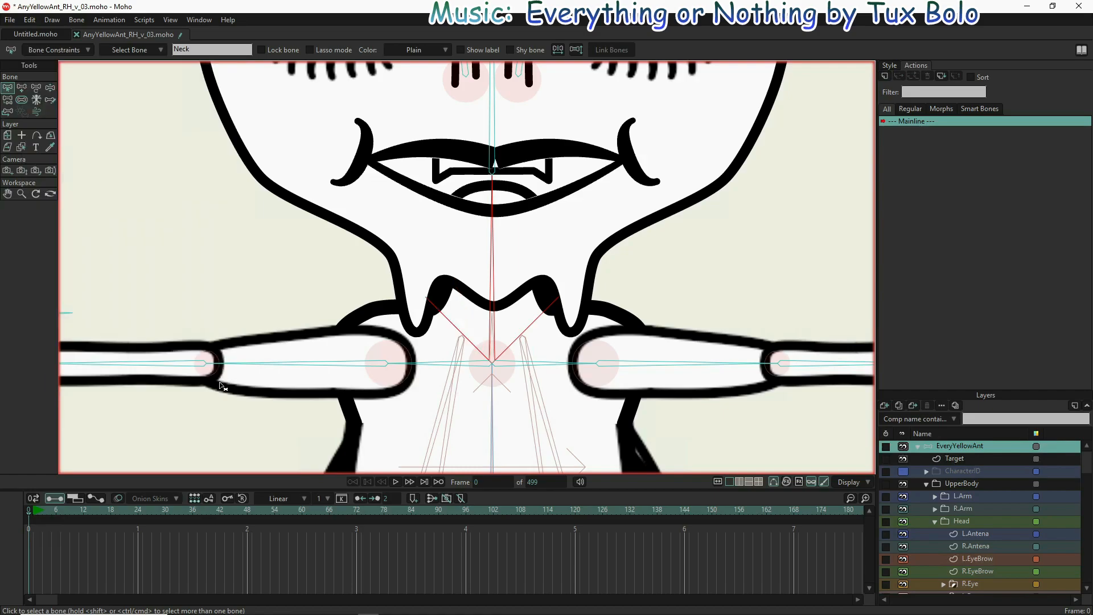
- Swing the Neck bone from one angle limit to the other to test the wider range
{"action": "left_click", "coordinate": [50, 87]}
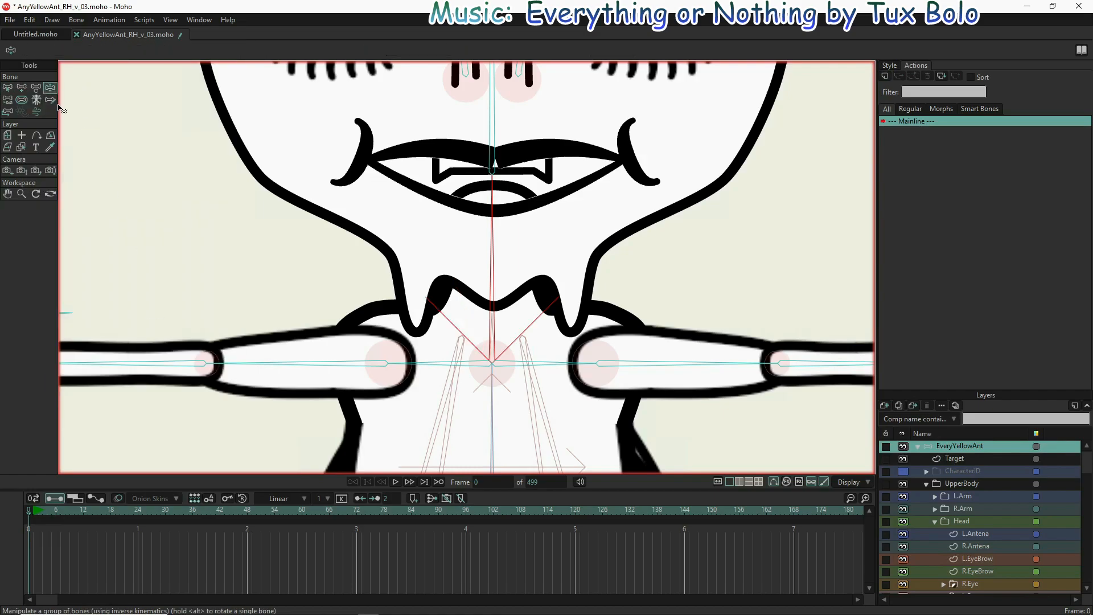
{"action": "left_click_drag", "start_coordinate": [494, 222], "coordinate": [420, 227]}
{"action": "left_click_drag", "start_coordinate": [344, 304], "coordinate": [524, 338]}
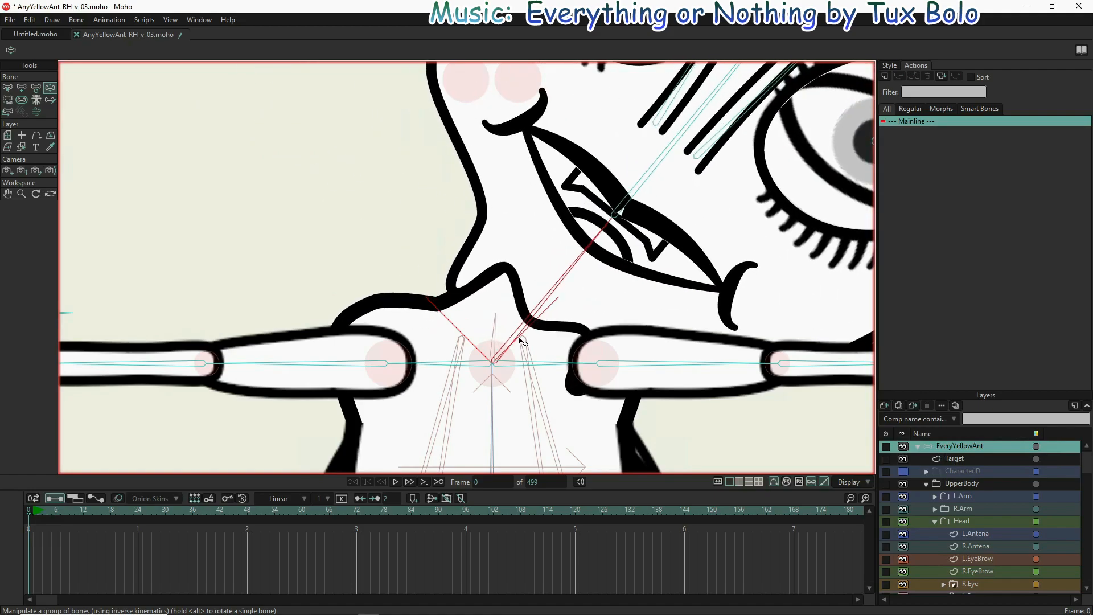
- Select the ShoulderShift bone and review its angle control settings in the bone constraints
{"action": "left_click", "coordinate": [493, 325]}
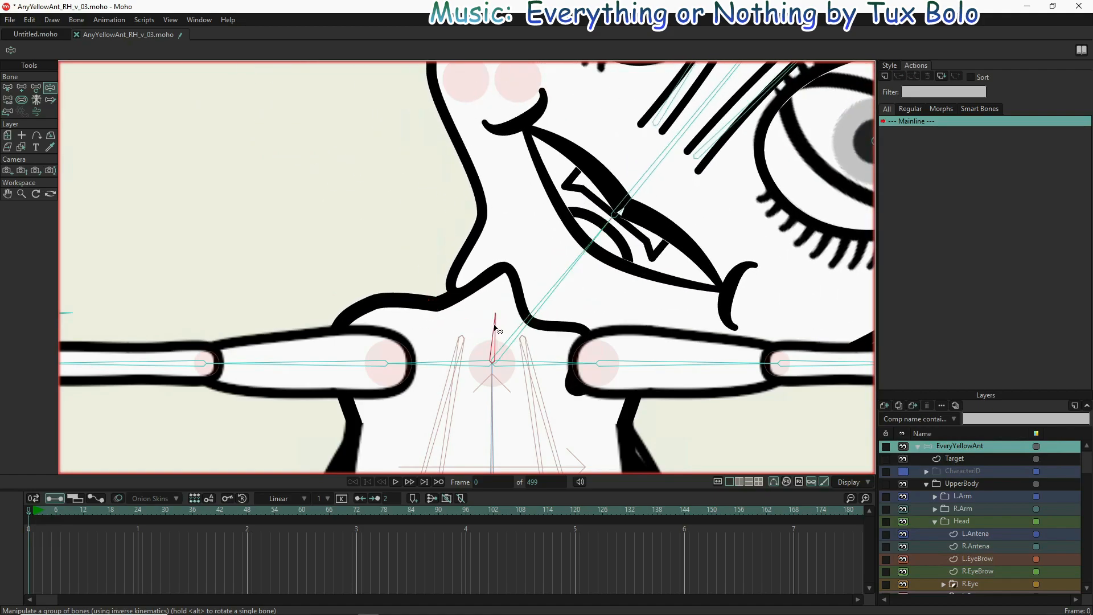
{"action": "left_click", "coordinate": [7, 87]}
{"action": "left_click", "coordinate": [57, 50]}
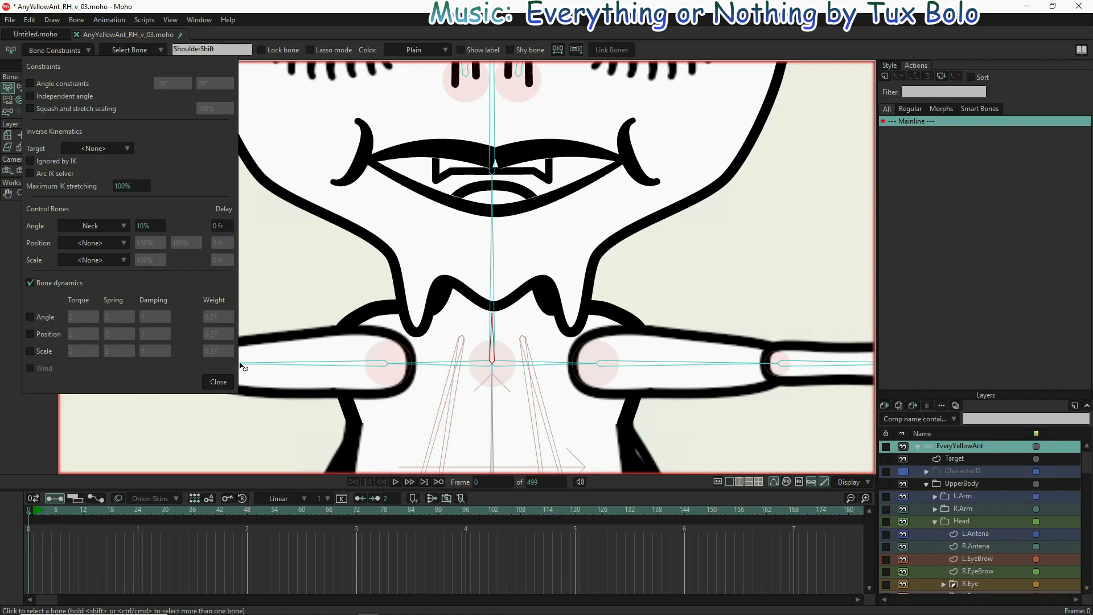
{"action": "left_click", "coordinate": [218, 382]}
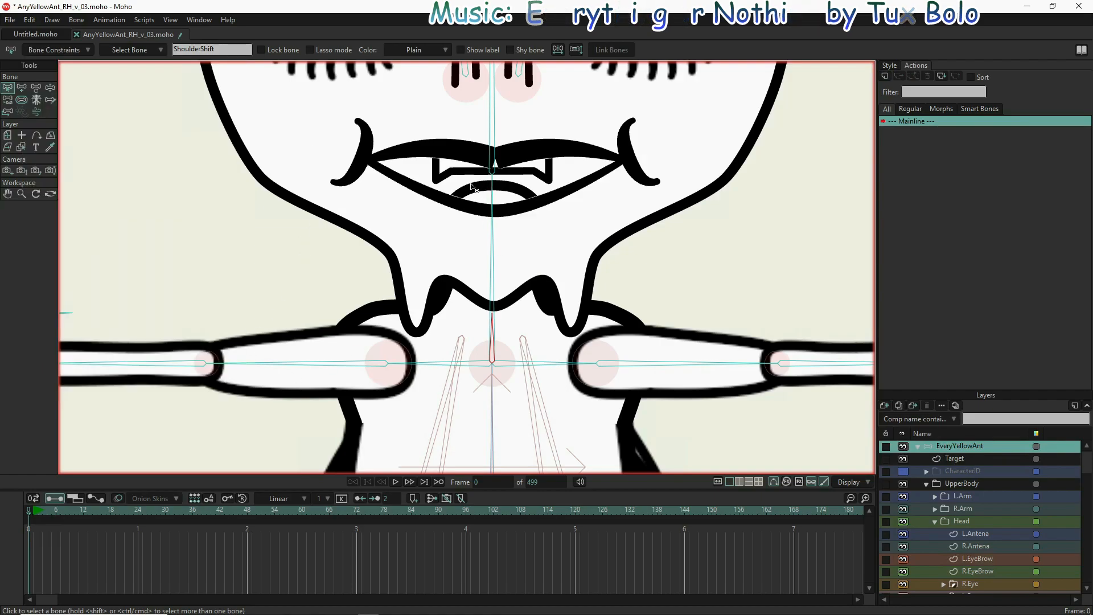
- Examine the finger bones in the hand of the outstretched arm and the bone layout of the whole character
{"action": "scroll", "coordinate": [487, 183], "scroll_direction": "down", "scroll_amount": 5}
{"action": "scroll", "coordinate": [504, 267], "scroll_direction": "down", "scroll_amount": 4}
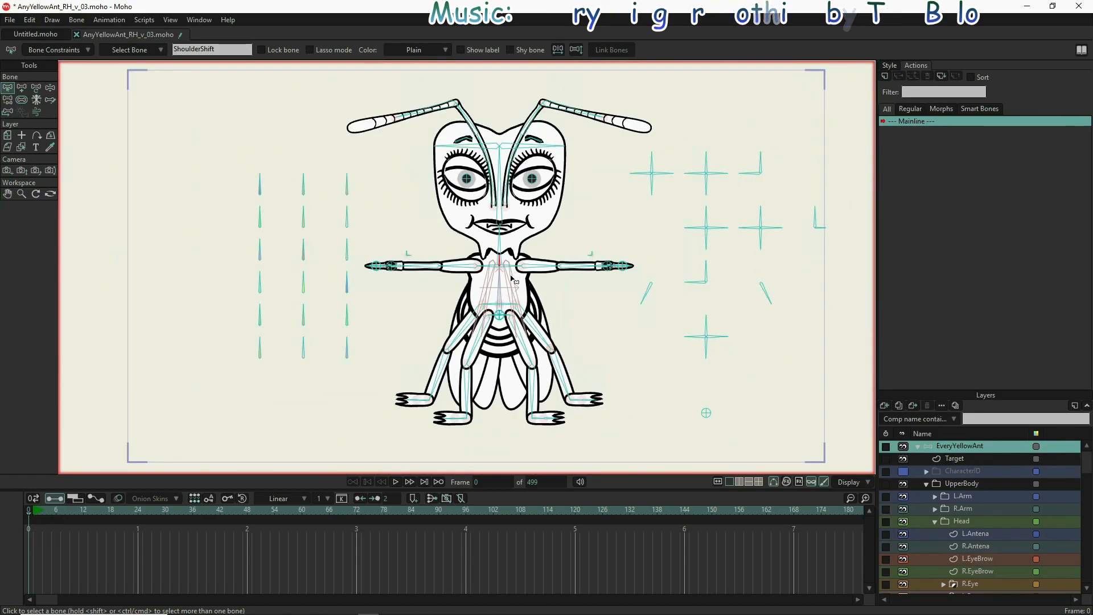
{"action": "scroll", "coordinate": [601, 259], "scroll_direction": "up", "scroll_amount": 3}
{"action": "scroll", "coordinate": [602, 258], "scroll_direction": "up", "scroll_amount": 5}
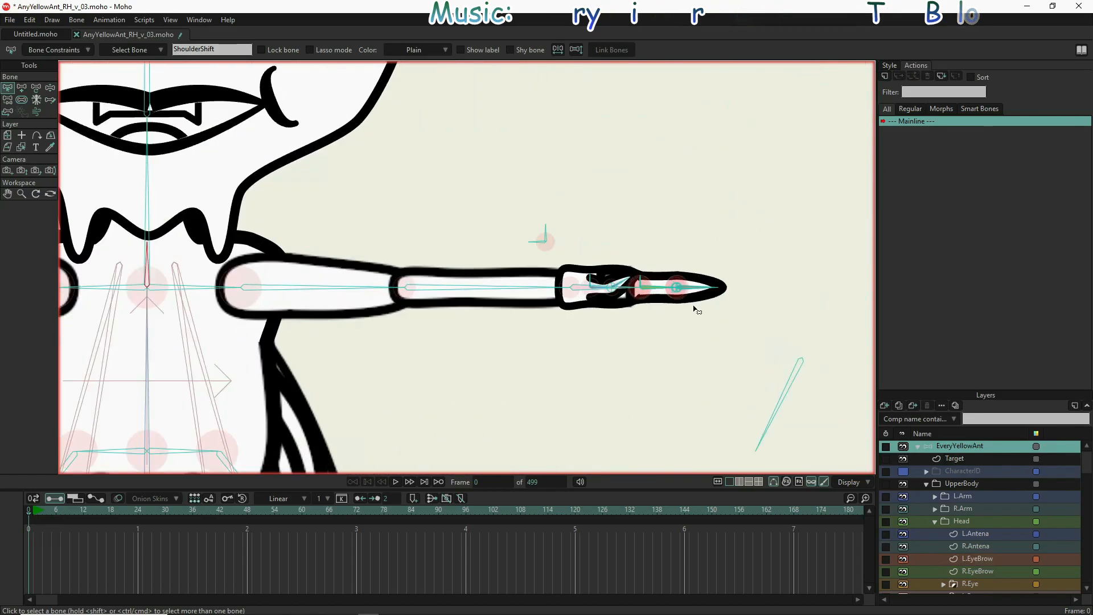
{"action": "scroll", "coordinate": [635, 246], "scroll_direction": "up", "scroll_amount": 6}
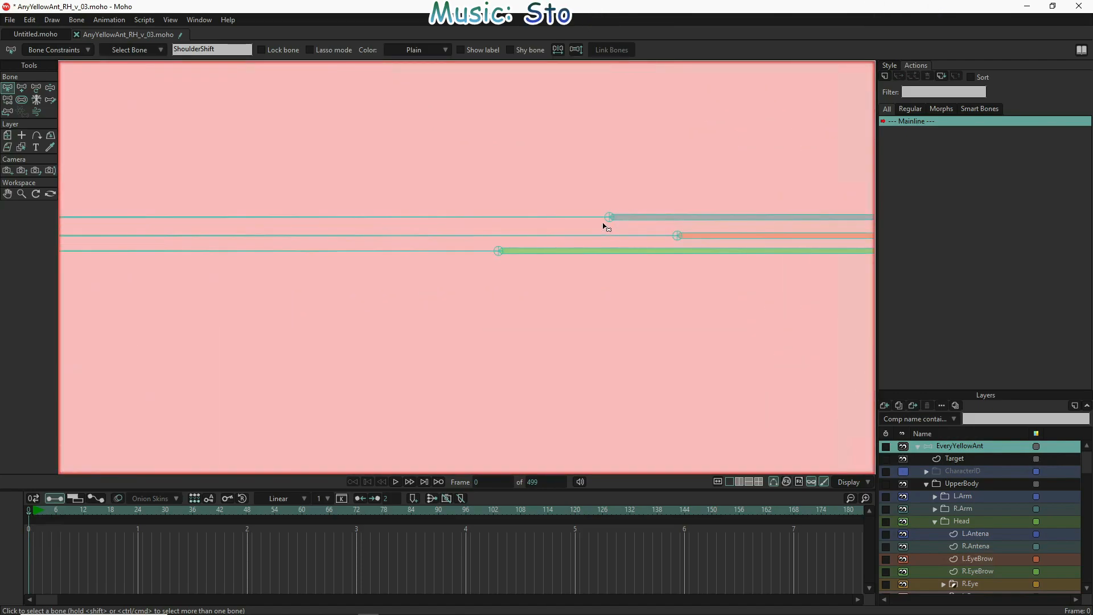
{"action": "scroll", "coordinate": [610, 222], "scroll_direction": "down", "scroll_amount": 2}
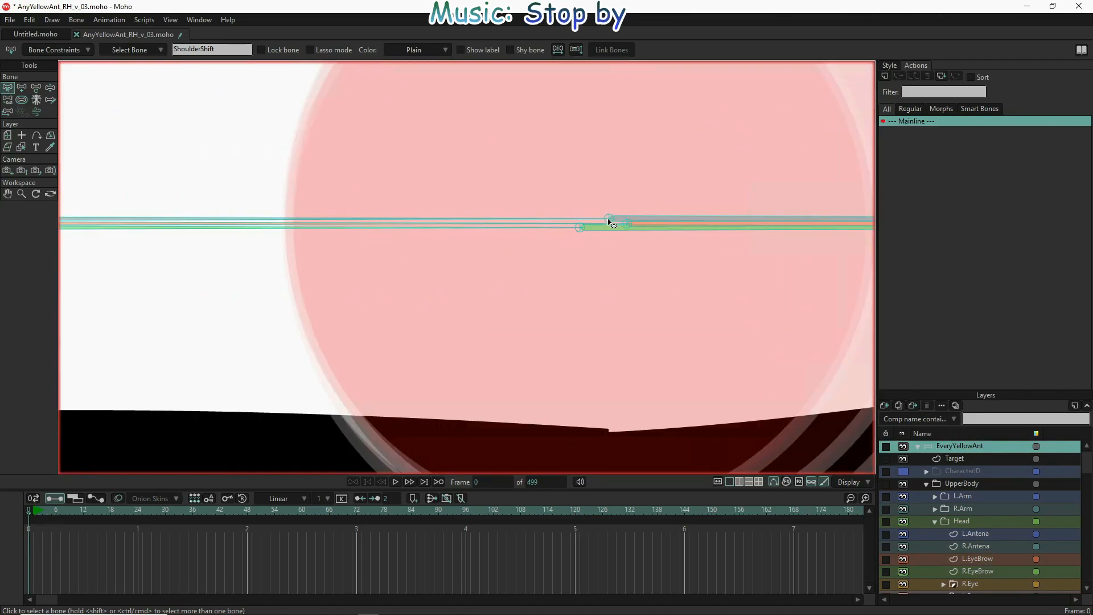
{"action": "scroll", "coordinate": [711, 229], "scroll_direction": "down", "scroll_amount": 3}
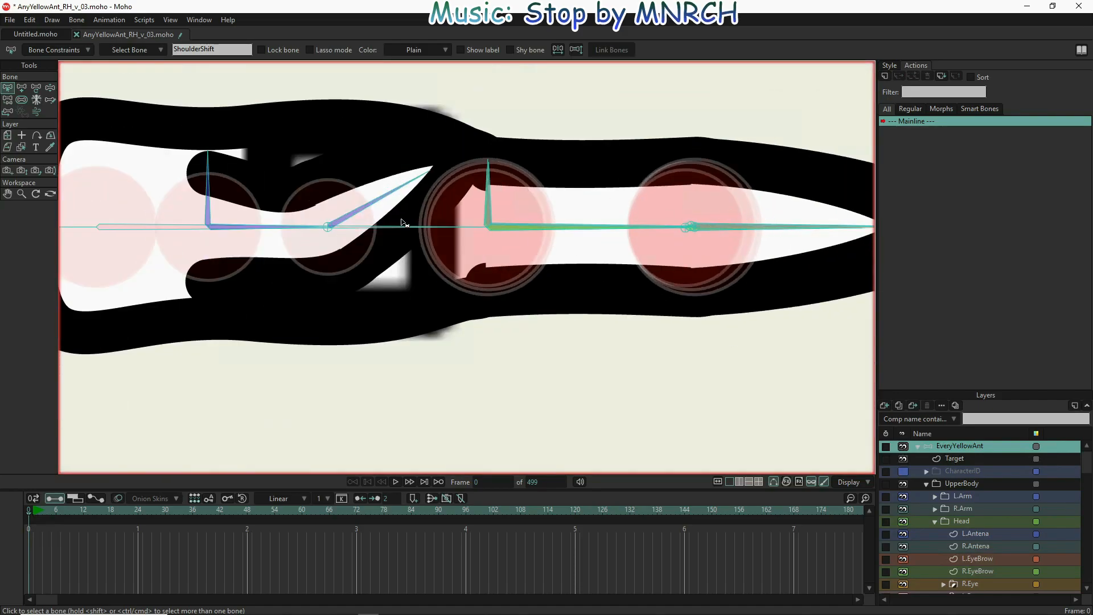
{"action": "scroll", "coordinate": [515, 233], "scroll_direction": "down", "scroll_amount": 3}
{"action": "scroll", "coordinate": [516, 234], "scroll_direction": "down", "scroll_amount": 5}
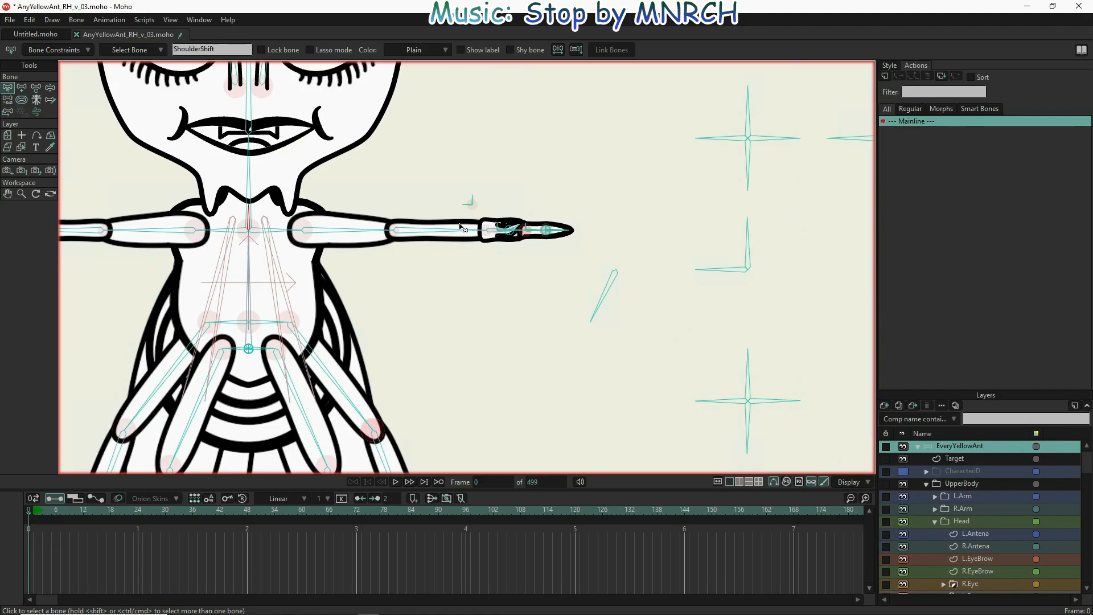
{"action": "left_click_drag", "start_coordinate": [434, 312], "coordinate": [500, 250]}
{"action": "scroll", "coordinate": [444, 205], "scroll_direction": "down", "scroll_amount": 5}
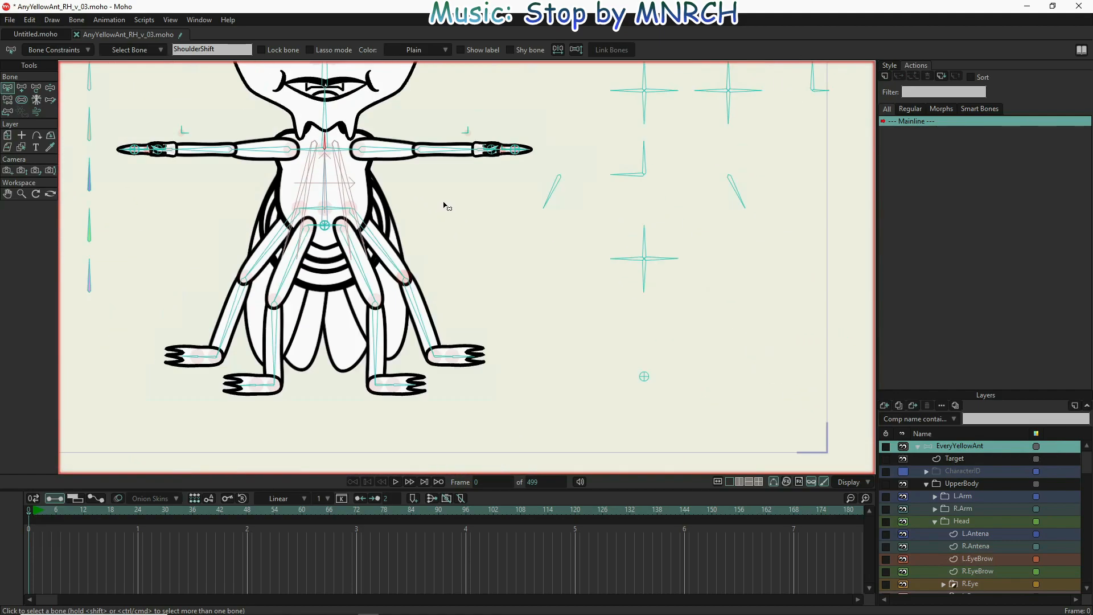
{"action": "left_click_drag", "start_coordinate": [425, 170], "coordinate": [428, 217]}
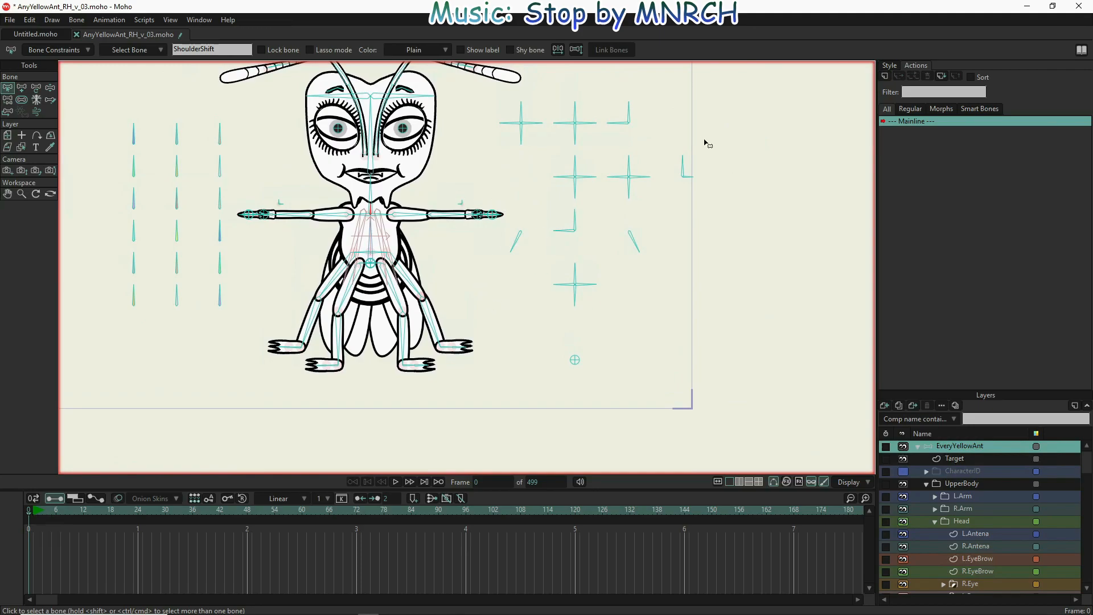
{"action": "left_click_drag", "start_coordinate": [512, 195], "coordinate": [626, 239]}
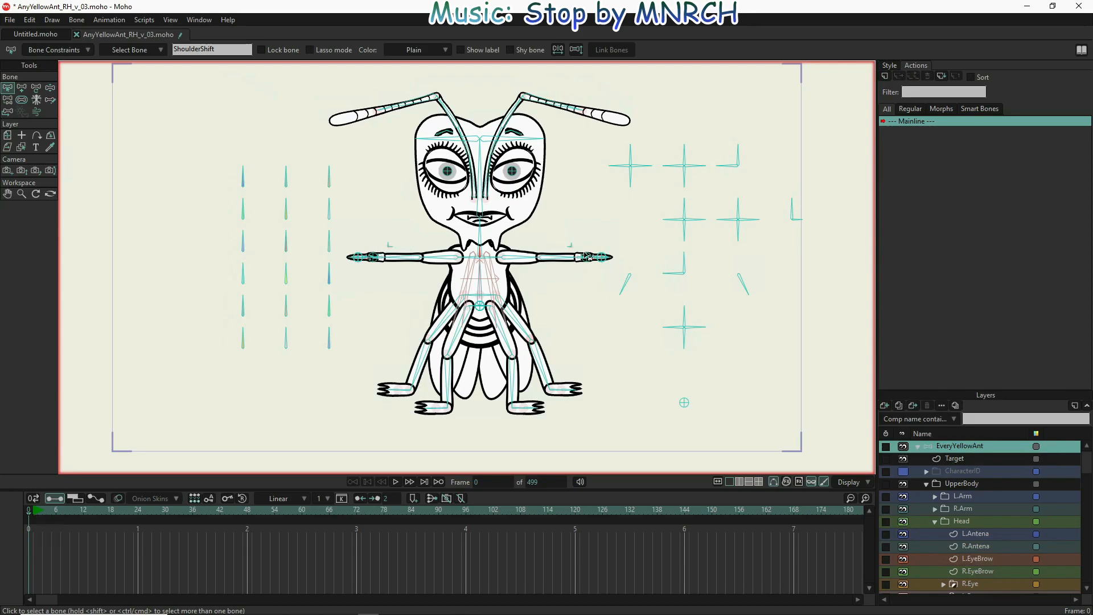
{"action": "scroll", "coordinate": [577, 255], "scroll_direction": "up", "scroll_amount": 8}
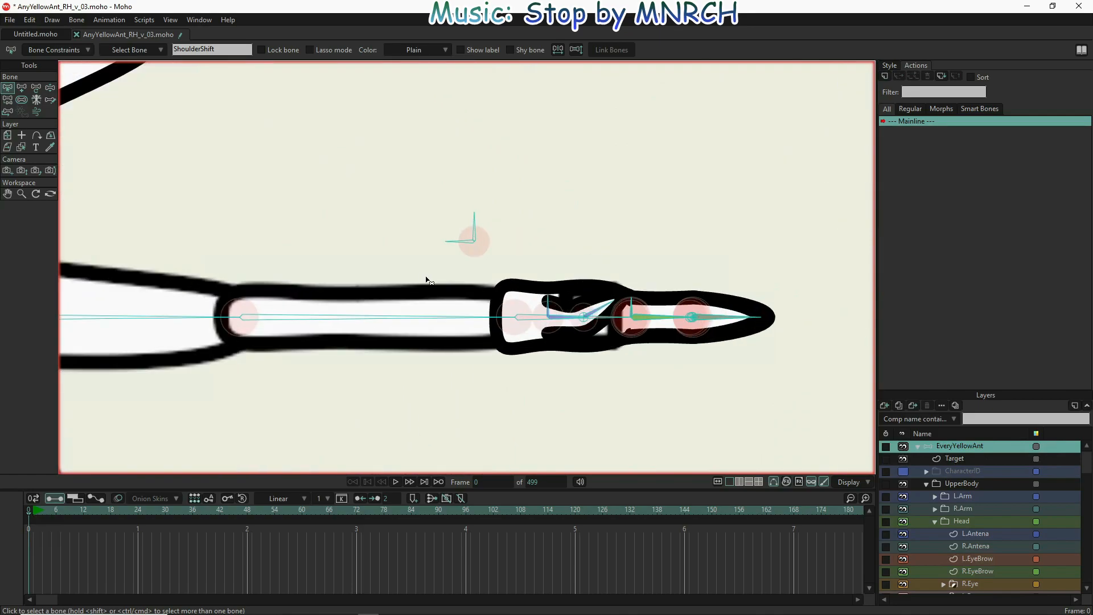
{"action": "scroll", "coordinate": [406, 276], "scroll_direction": "down", "scroll_amount": 8}
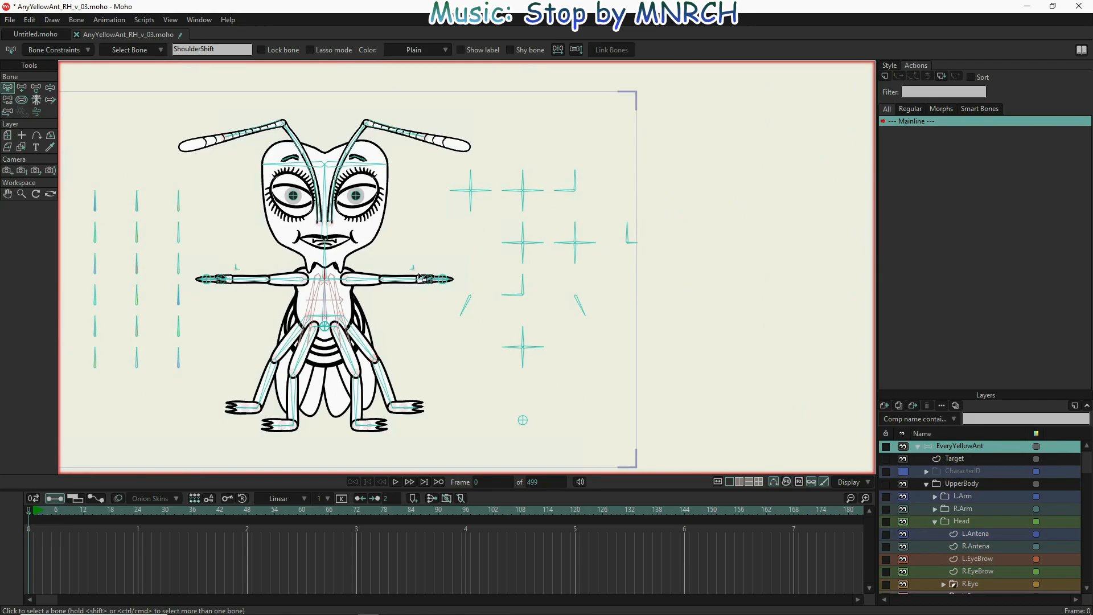
- Inspect the two small control bones above the forearm near the hand, including LFingerInterlaceb, and clear the selection
{"action": "scroll", "coordinate": [405, 262], "scroll_direction": "up", "scroll_amount": 8}
{"action": "scroll", "coordinate": [403, 259], "scroll_direction": "up", "scroll_amount": 4}
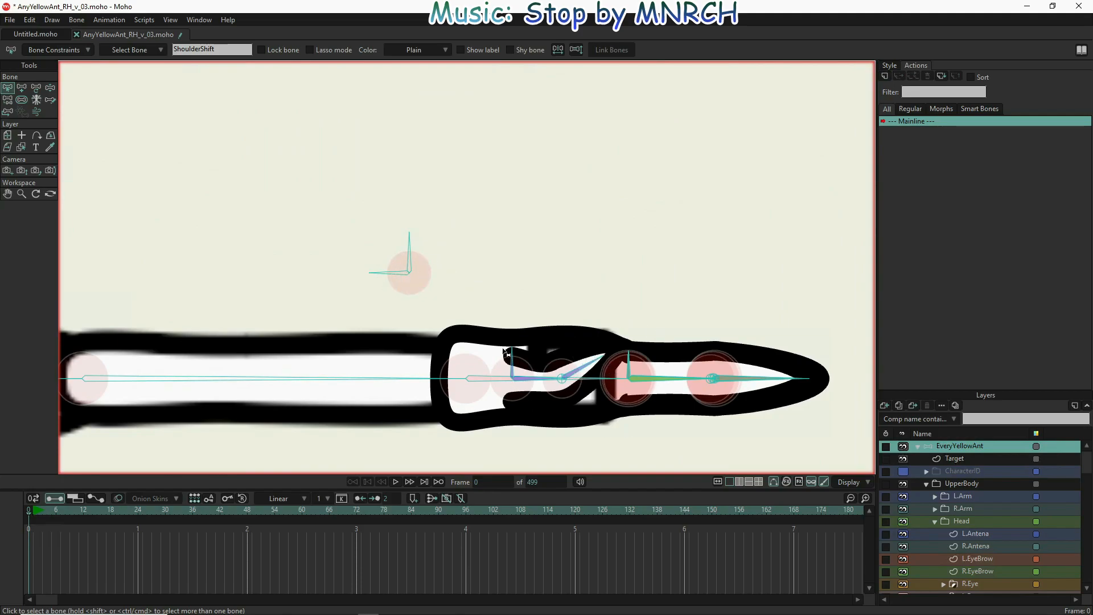
{"action": "left_click", "coordinate": [387, 273]}
{"action": "left_click", "coordinate": [409, 234]}
{"action": "left_click_drag", "start_coordinate": [420, 370], "coordinate": [411, 345]}
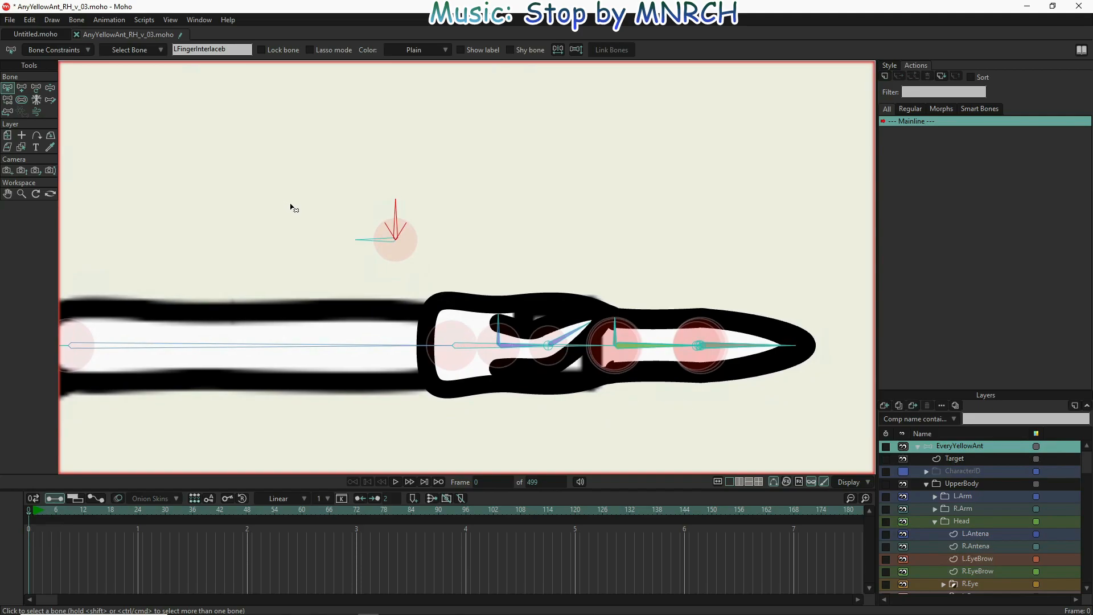
{"action": "left_click", "coordinate": [365, 243]}
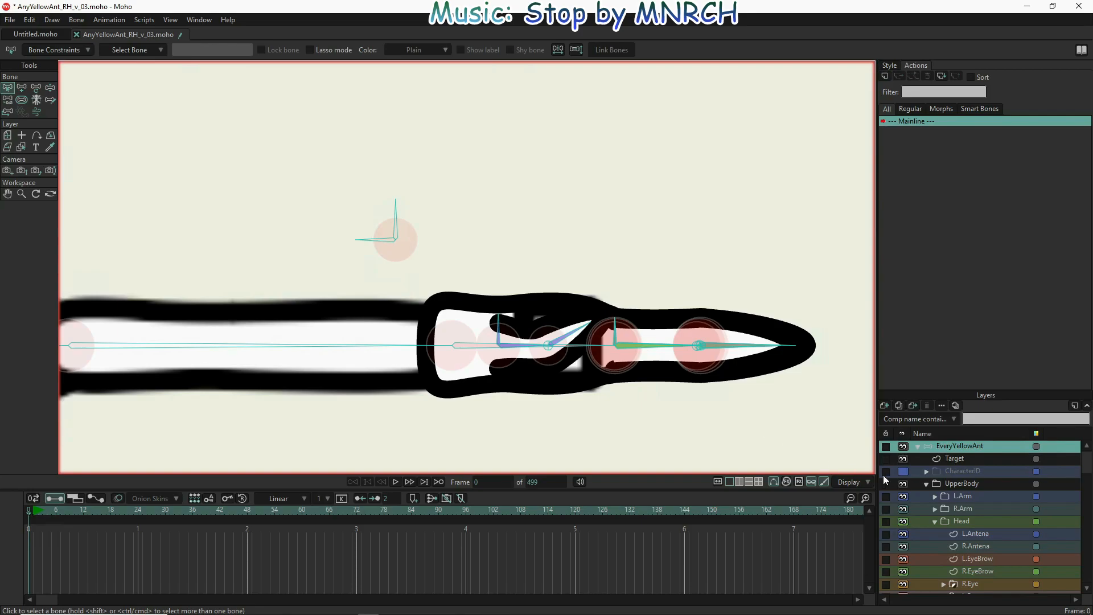
- Expand the L.Arm layer group and hide the Object, Fore and Middle layers of its Hand group
{"action": "scroll", "coordinate": [917, 524], "scroll_direction": "down", "scroll_amount": 4}
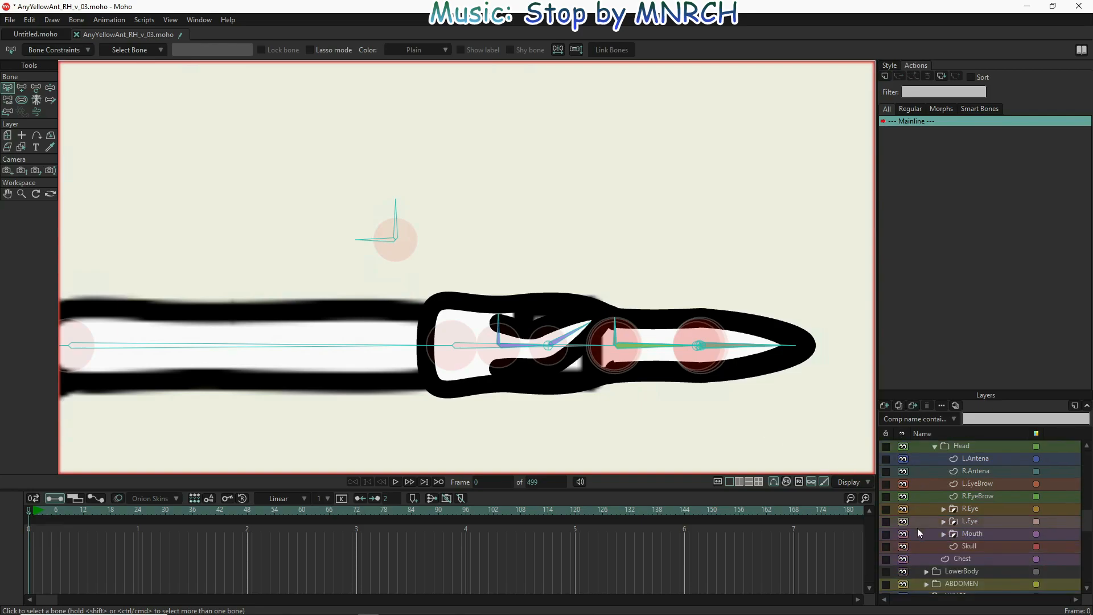
{"action": "scroll", "coordinate": [917, 527], "scroll_direction": "up", "scroll_amount": 4}
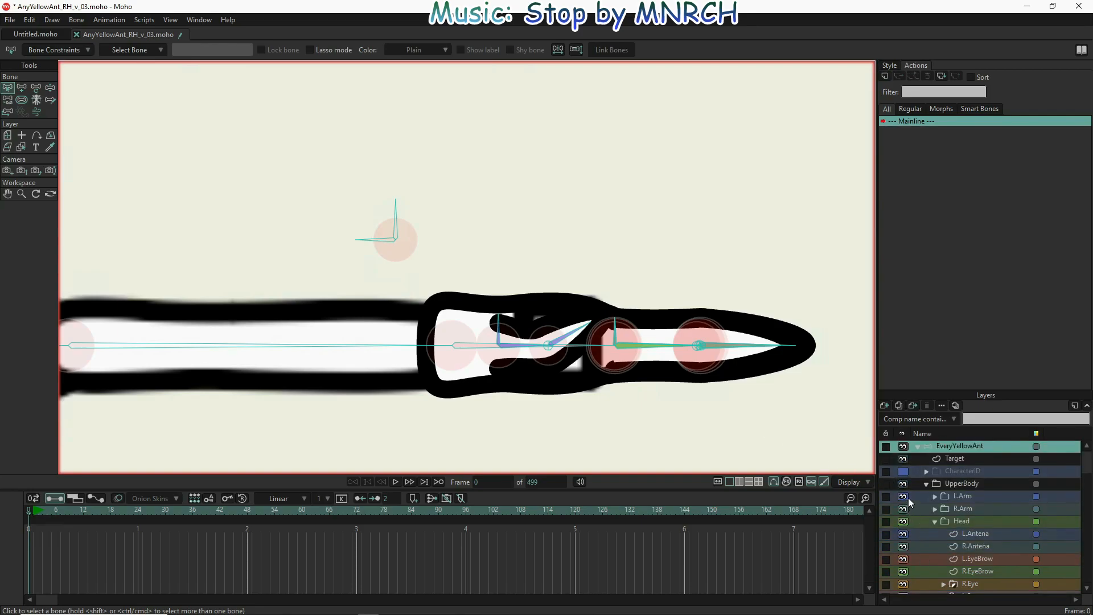
{"action": "left_click", "coordinate": [933, 497]}
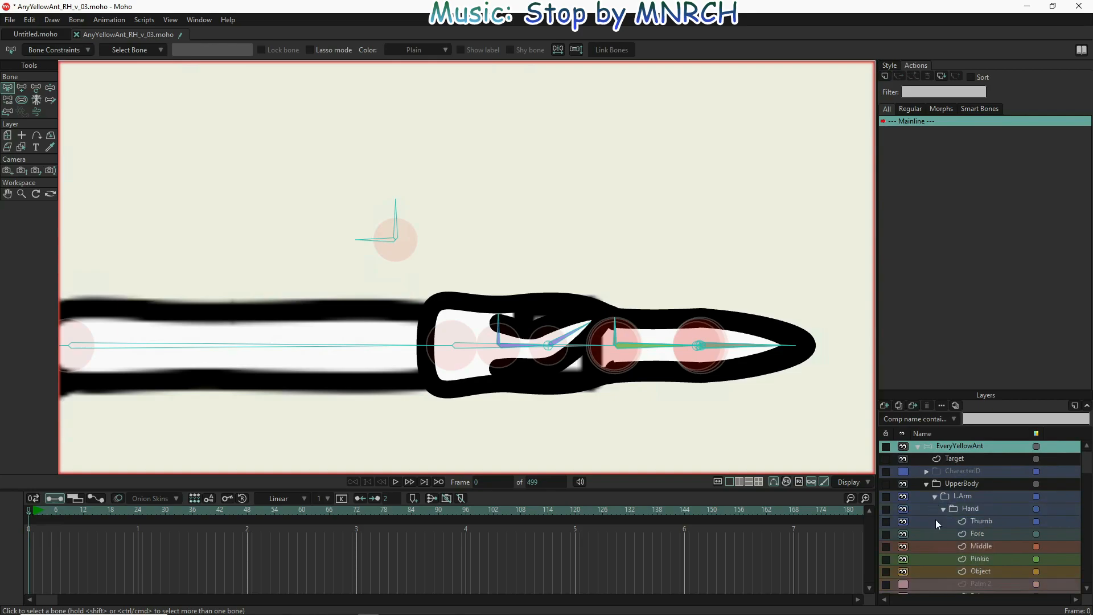
{"action": "scroll", "coordinate": [967, 519], "scroll_direction": "down", "scroll_amount": 2}
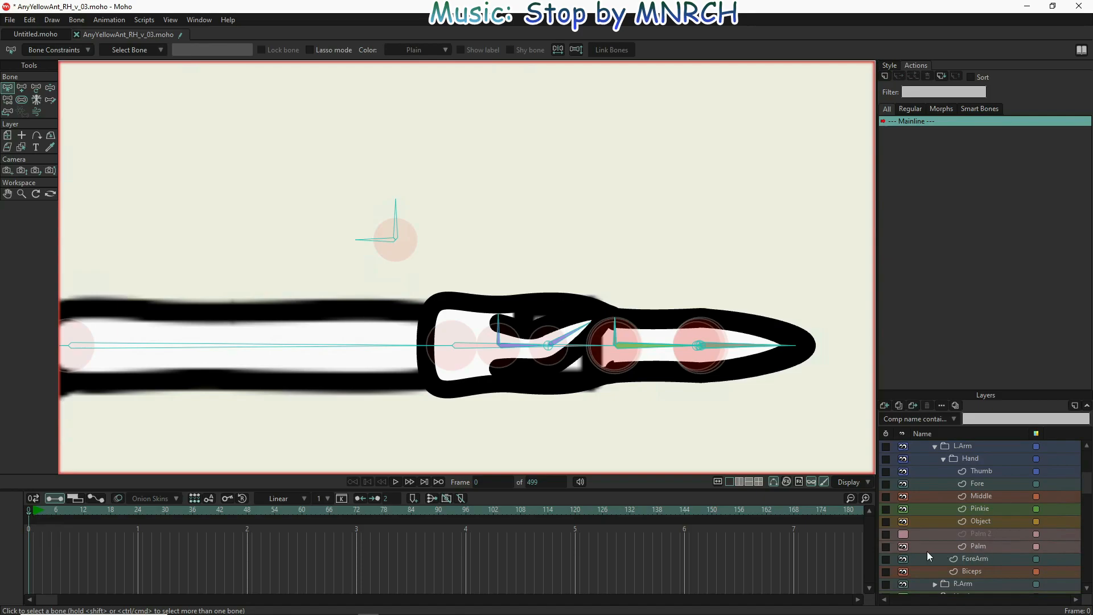
{"action": "left_click", "coordinate": [906, 546]}
{"action": "left_click", "coordinate": [906, 546]}
{"action": "left_click", "coordinate": [903, 521]}
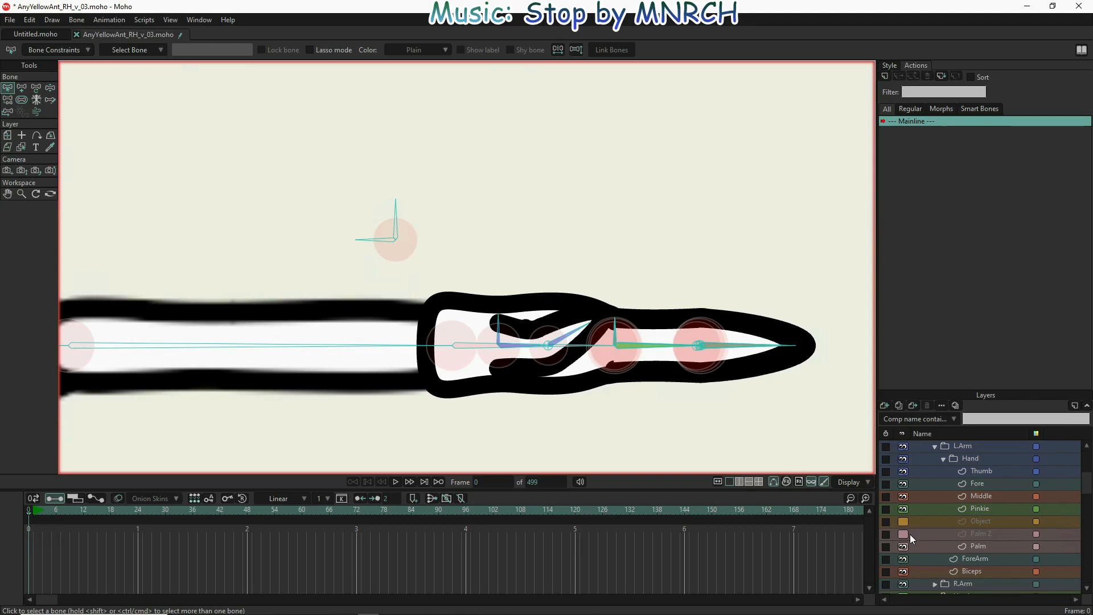
{"action": "left_click", "coordinate": [902, 484]}
{"action": "left_click", "coordinate": [902, 497]}
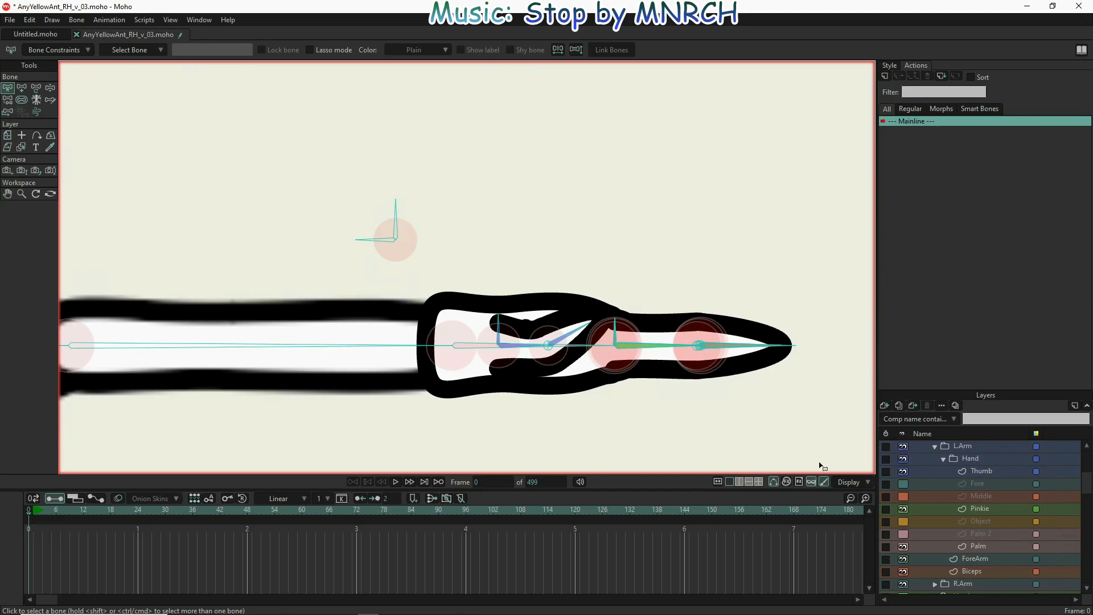
- Examine the overlapping finger bones and their upright control bones at the knuckle of the hand
{"action": "scroll", "coordinate": [631, 353], "scroll_direction": "up", "scroll_amount": 8}
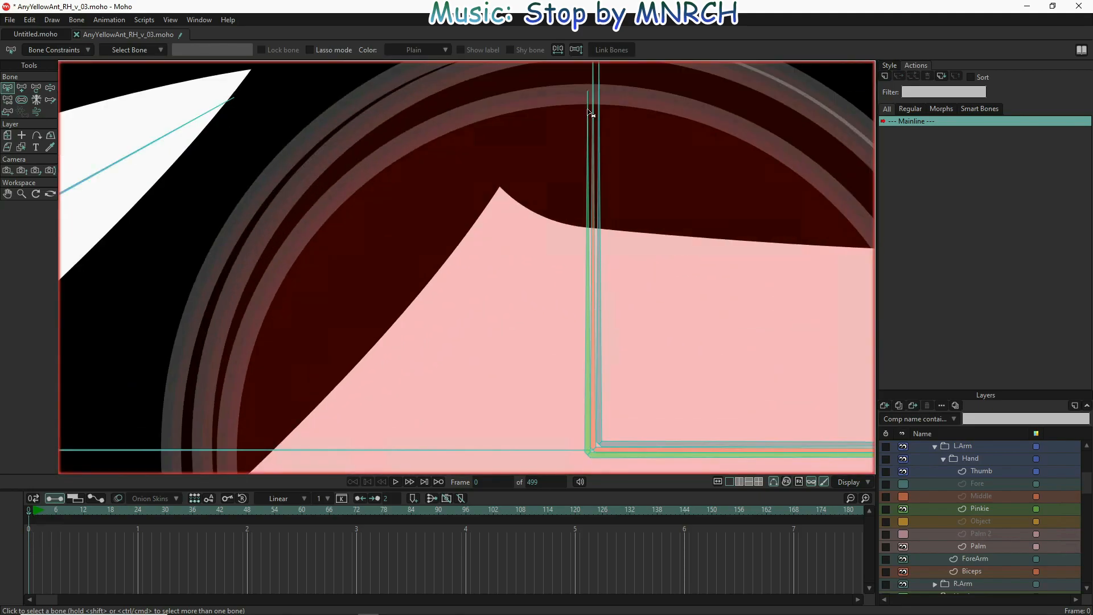
{"action": "scroll", "coordinate": [544, 292], "scroll_direction": "down", "scroll_amount": 3}
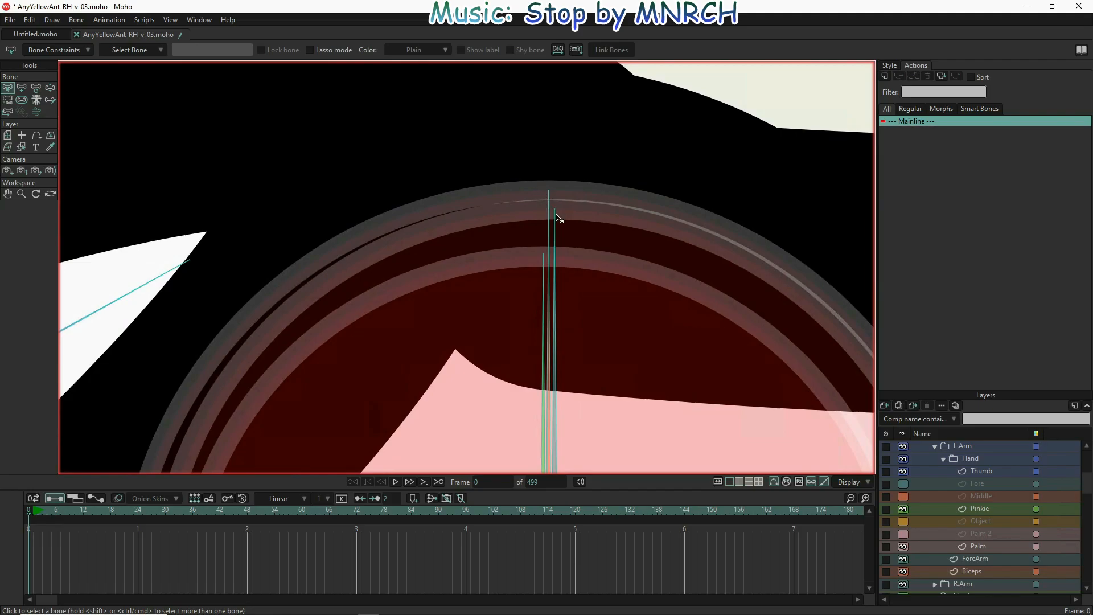
{"action": "scroll", "coordinate": [555, 215], "scroll_direction": "down", "scroll_amount": 3}
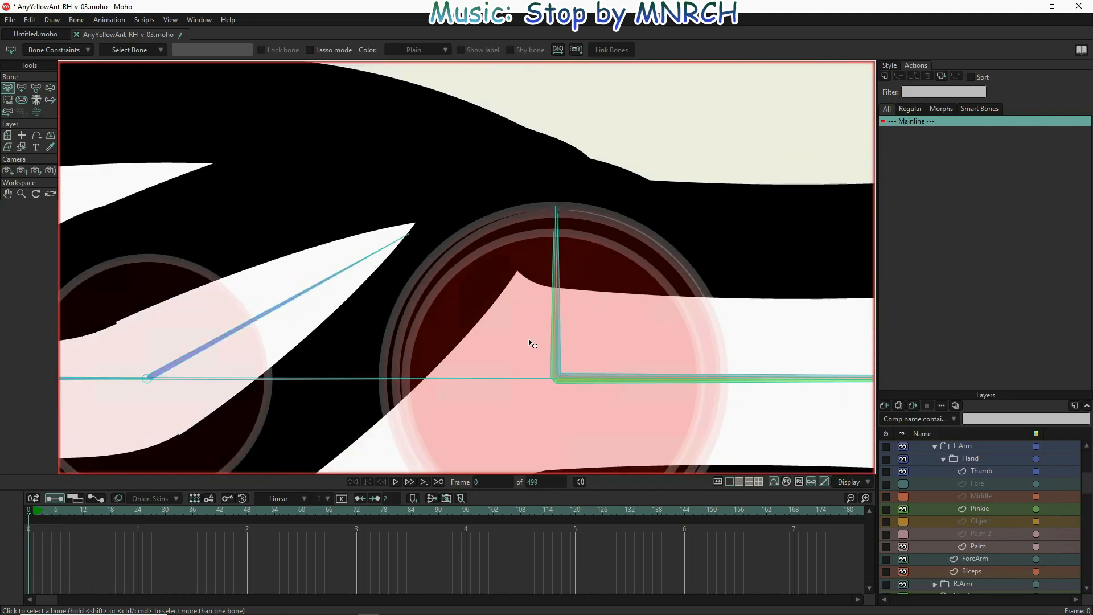
{"action": "scroll", "coordinate": [547, 337], "scroll_direction": "up", "scroll_amount": 3}
{"action": "scroll", "coordinate": [536, 326], "scroll_direction": "down", "scroll_amount": 2}
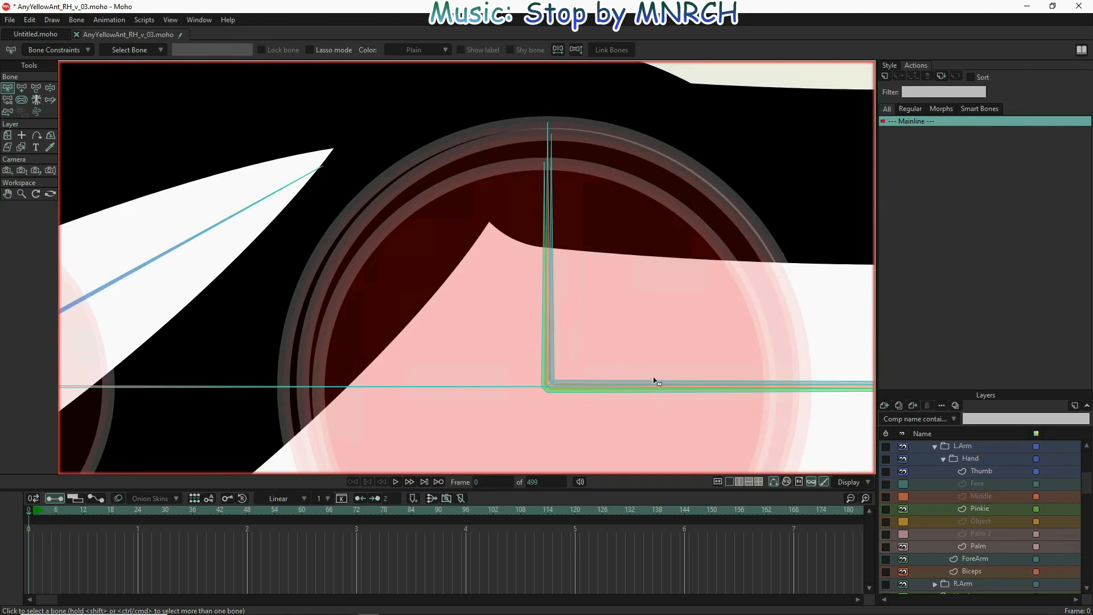
{"action": "scroll", "coordinate": [634, 383], "scroll_direction": "down", "scroll_amount": 4}
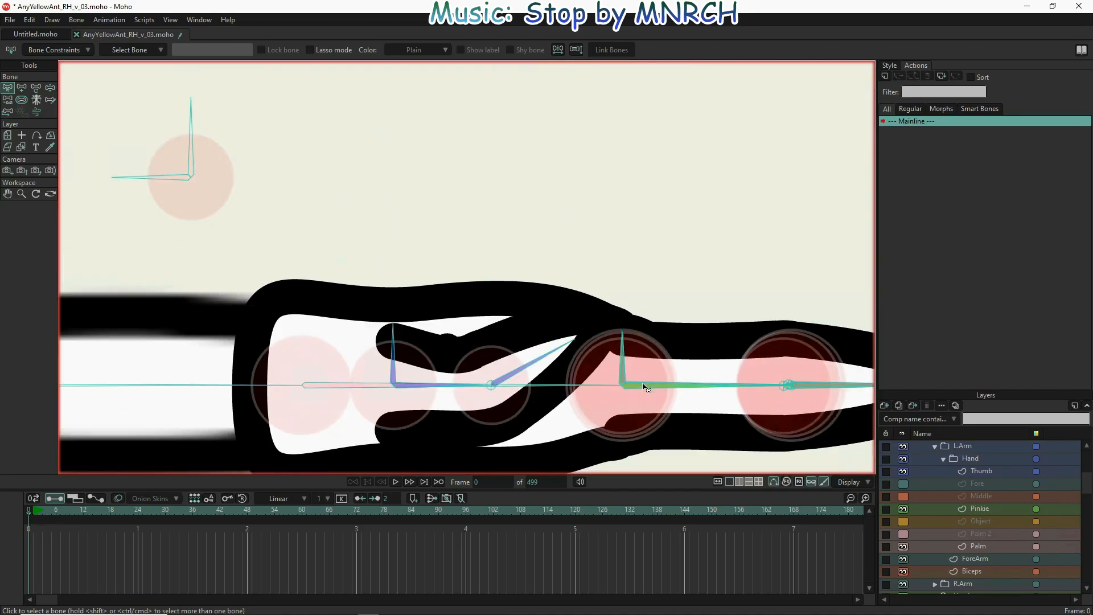
{"action": "scroll", "coordinate": [695, 269], "scroll_direction": "down", "scroll_amount": 2}
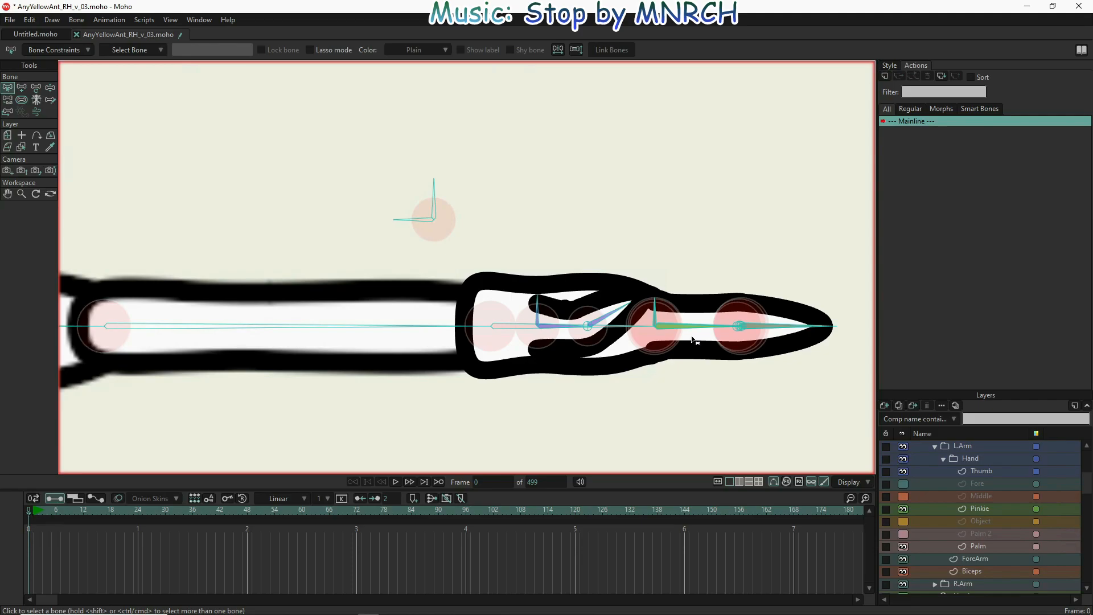
{"action": "scroll", "coordinate": [693, 340], "scroll_direction": "up", "scroll_amount": 5}
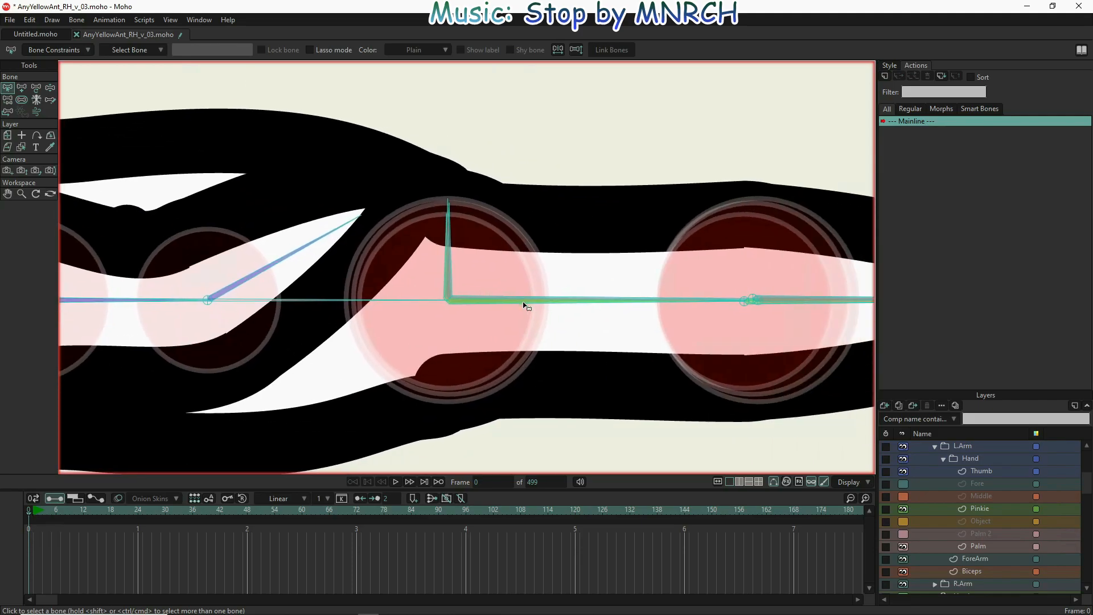
- Select the LPinkieFingerStretch bone and create an action named LPinkieFingerStretch for it
{"action": "left_click", "coordinate": [447, 289]}
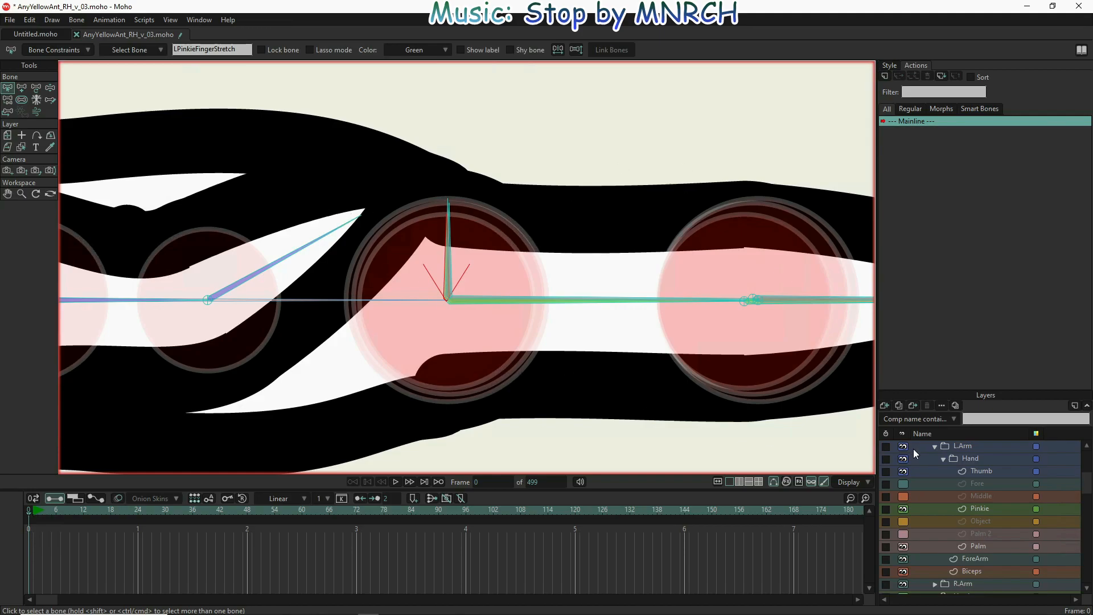
{"action": "scroll", "coordinate": [961, 480], "scroll_direction": "up", "scroll_amount": 2}
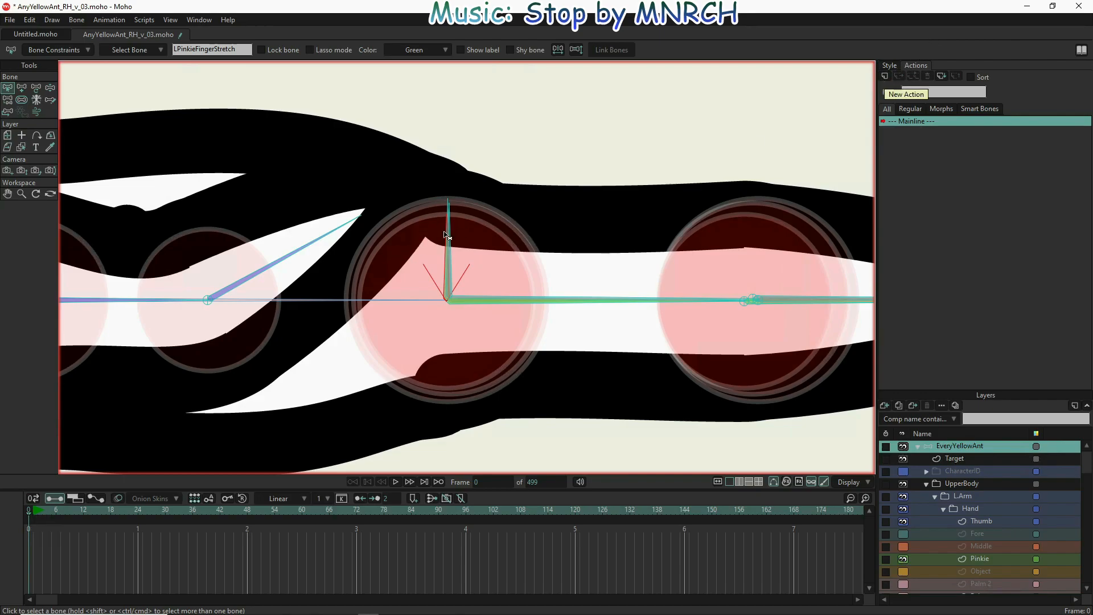
{"action": "left_click", "coordinate": [886, 76]}
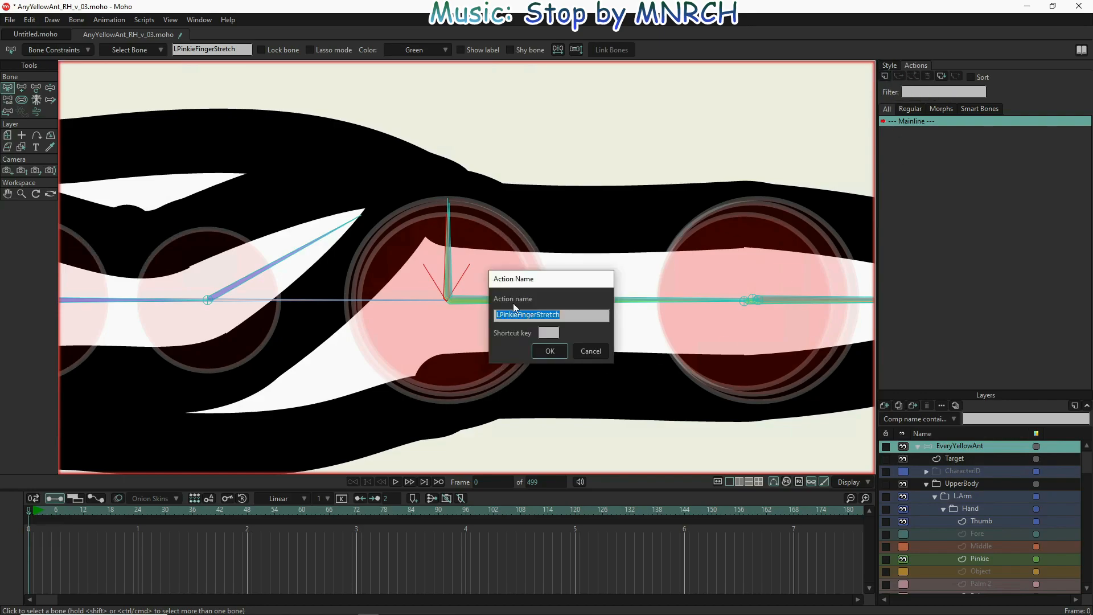
{"action": "left_click", "coordinate": [548, 352]}
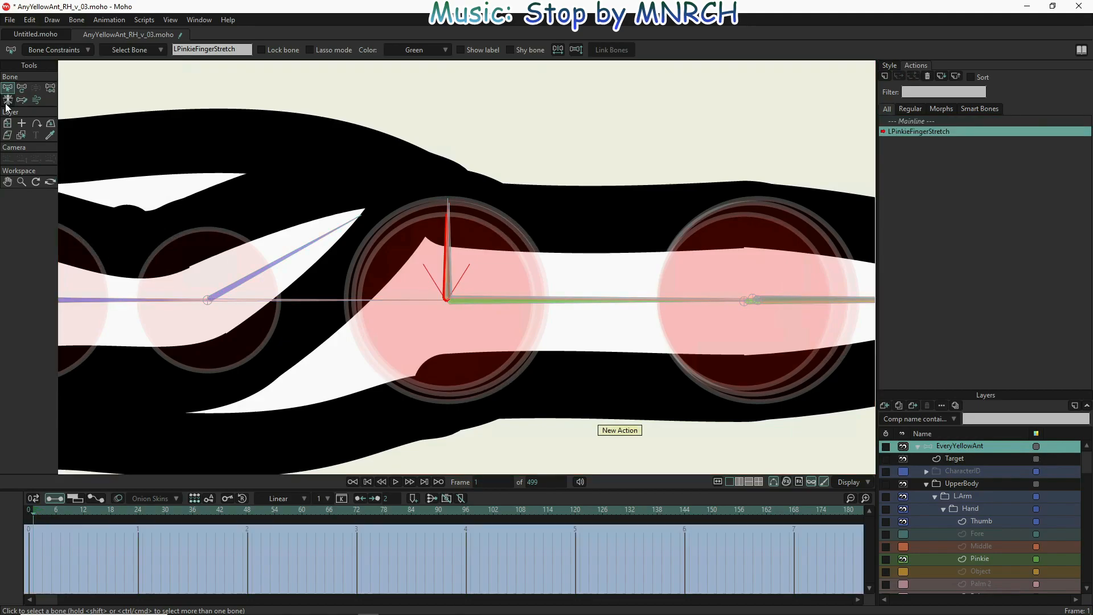
- Rotate the LPinkieFingerStretch bone to 122° on frame 1 and to 58° on frame 65 of its action
{"action": "left_click", "coordinate": [22, 89]}
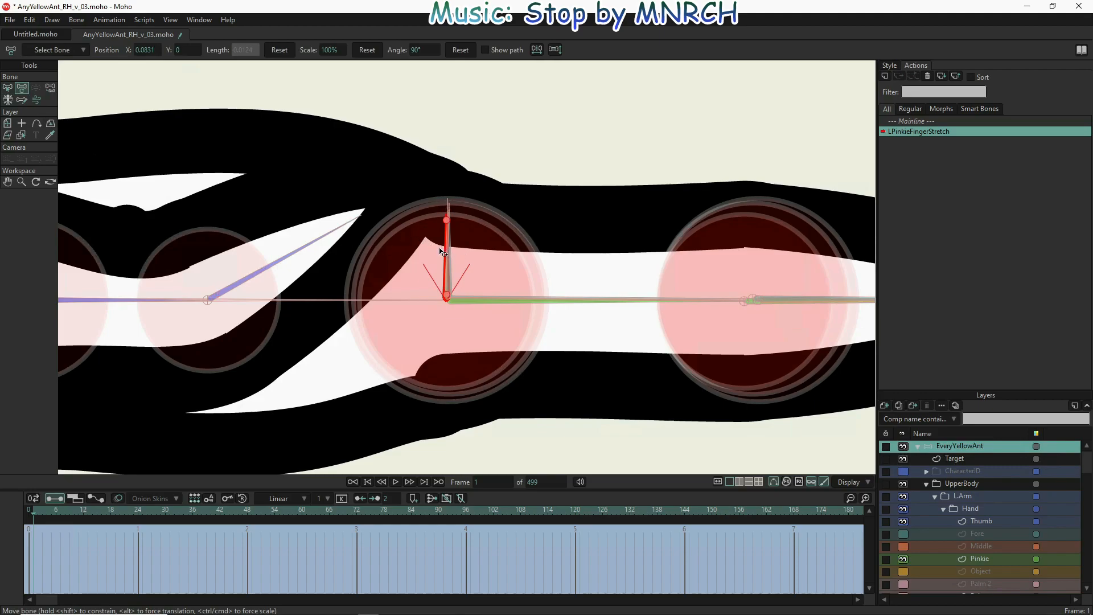
{"action": "left_click_drag", "start_coordinate": [443, 246], "coordinate": [317, 331]}
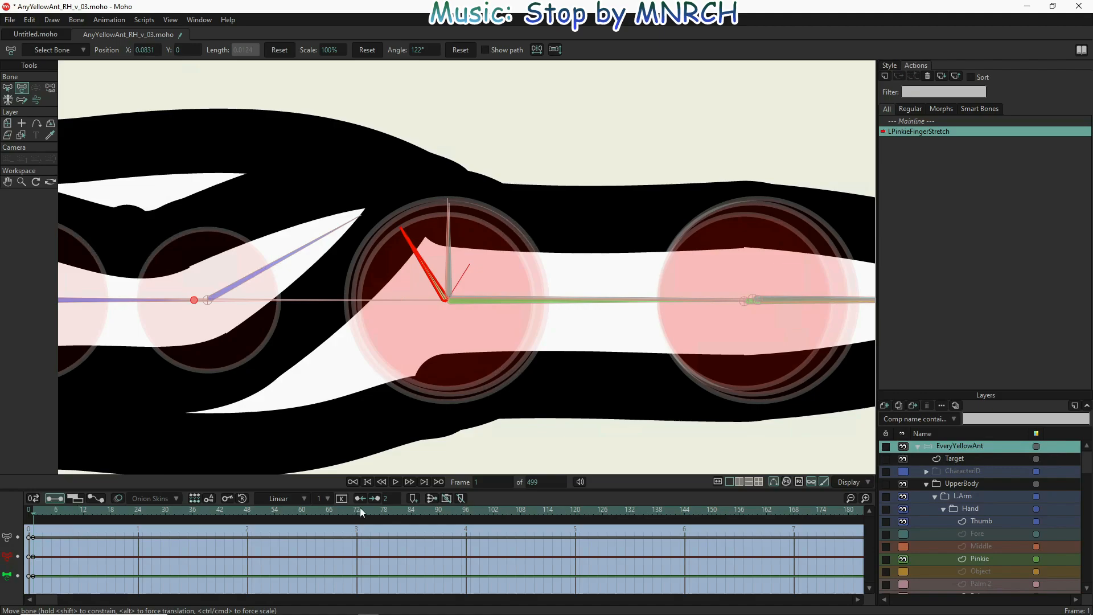
{"action": "left_click", "coordinate": [865, 497]}
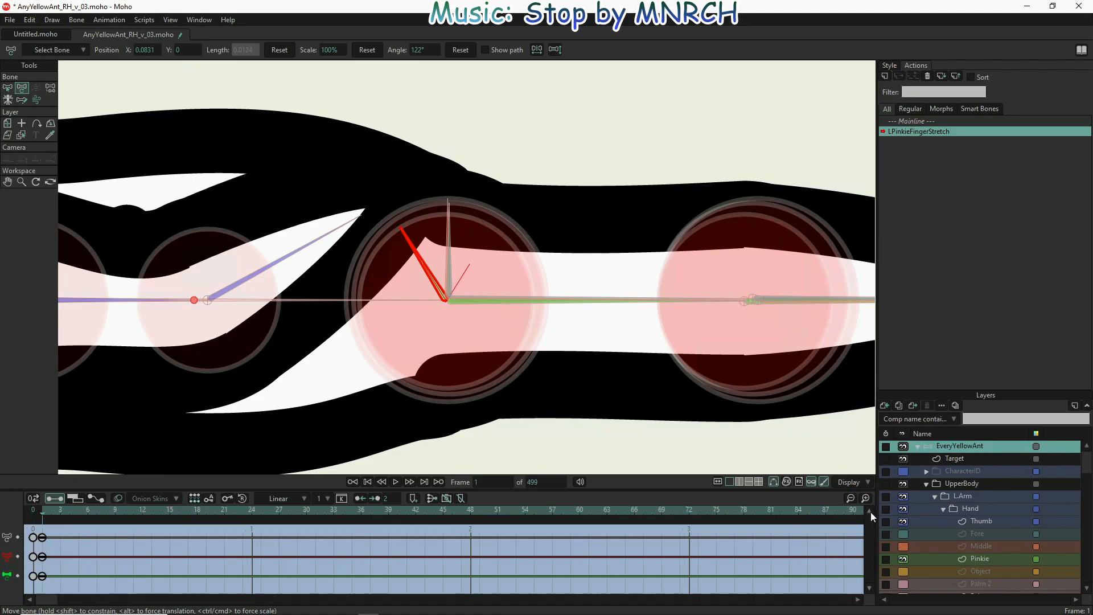
{"action": "left_click", "coordinate": [626, 510]}
{"action": "left_click_drag", "start_coordinate": [412, 253], "coordinate": [528, 325]}
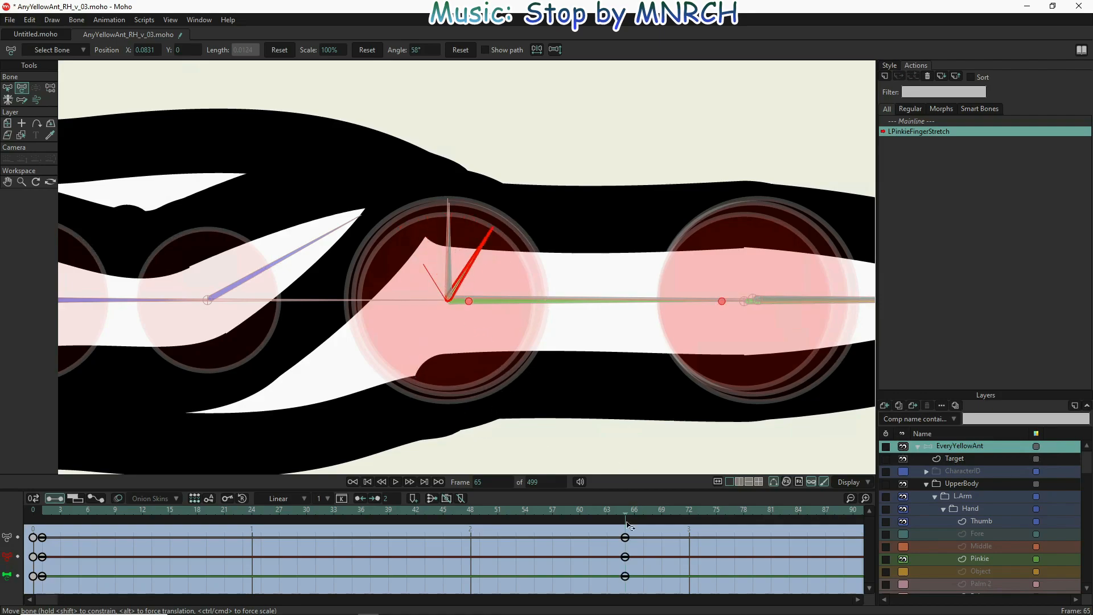
- Check the control bone's angle at the action's midpoint, frame 33, and review the available keyframe interpolation types
{"action": "left_click_drag", "start_coordinate": [600, 514], "coordinate": [626, 516]}
{"action": "left_click", "coordinate": [333, 509]}
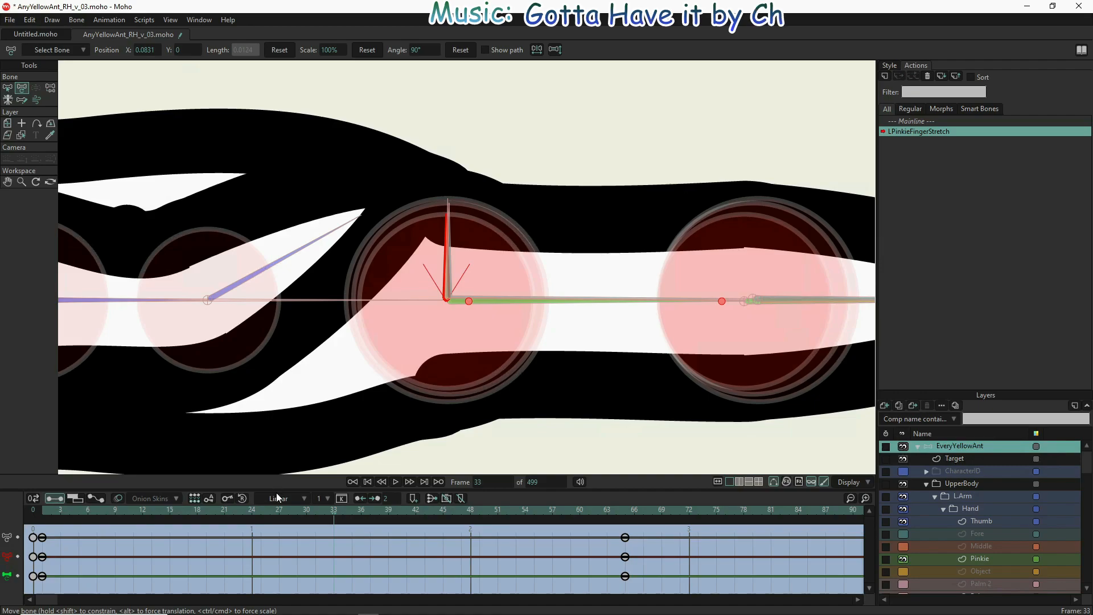
{"action": "left_click", "coordinate": [305, 497]}
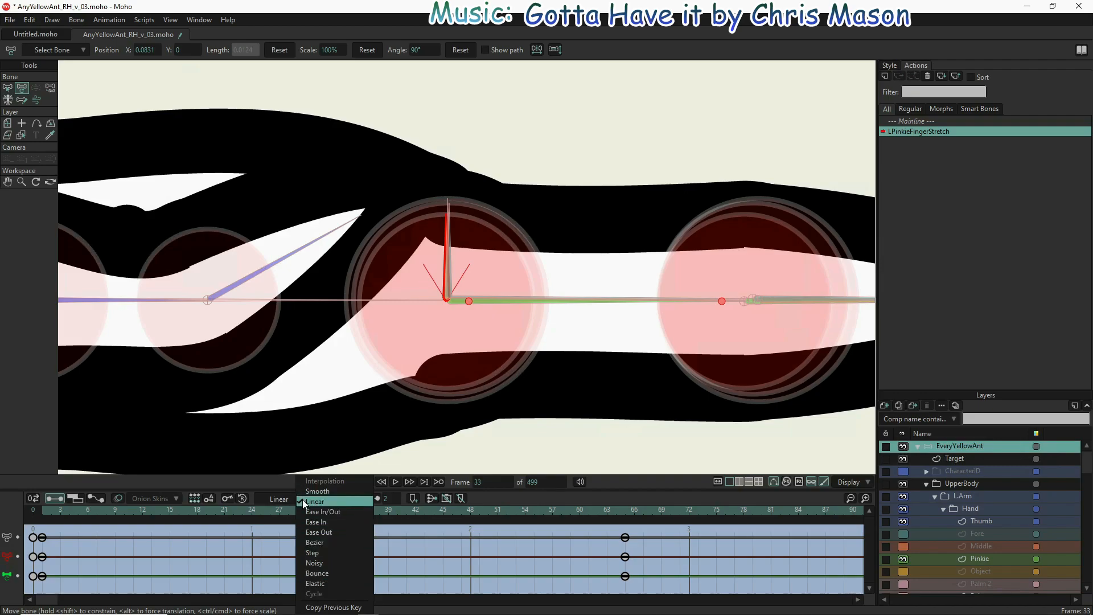
{"action": "left_click", "coordinate": [268, 481]}
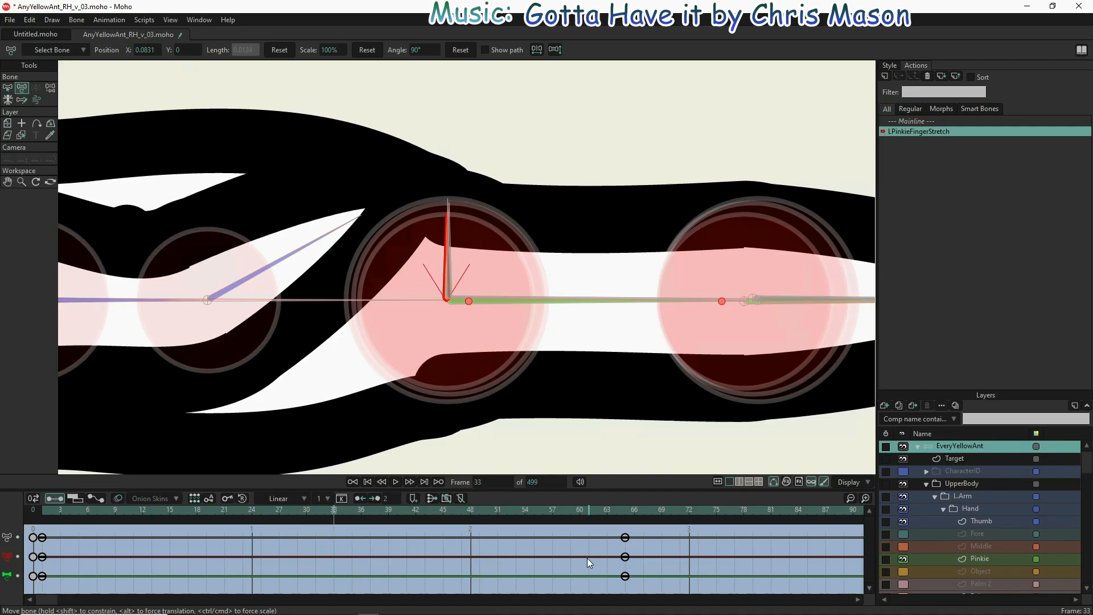
- Scale the PinkieBase bone to 125% on frame 65 of the LPinkieFingerStretch action
{"action": "left_click", "coordinate": [625, 511]}
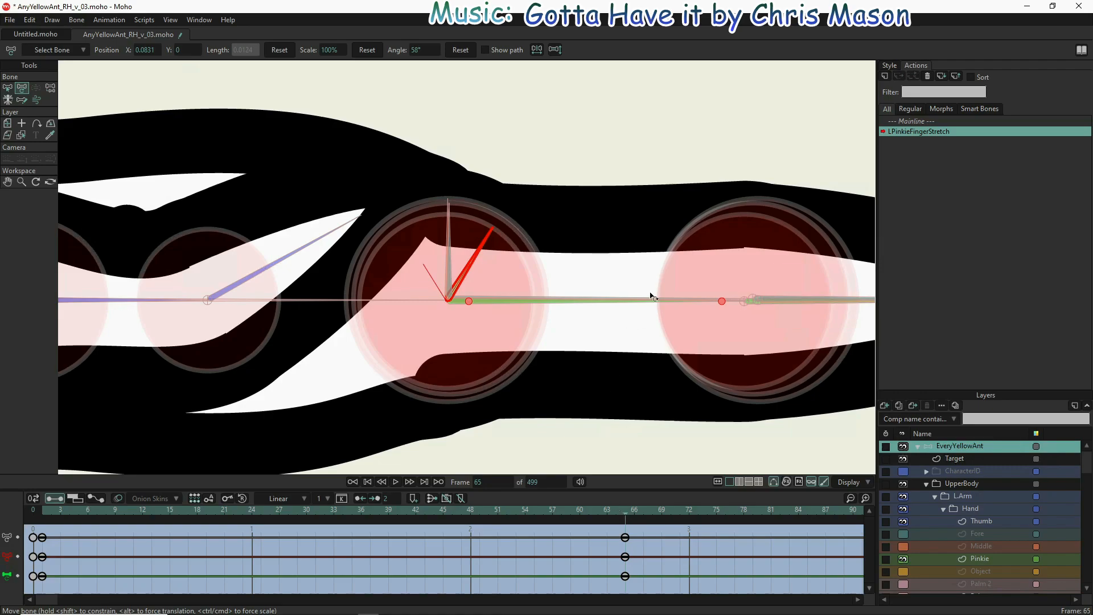
{"action": "scroll", "coordinate": [651, 296], "scroll_direction": "up", "scroll_amount": 5}
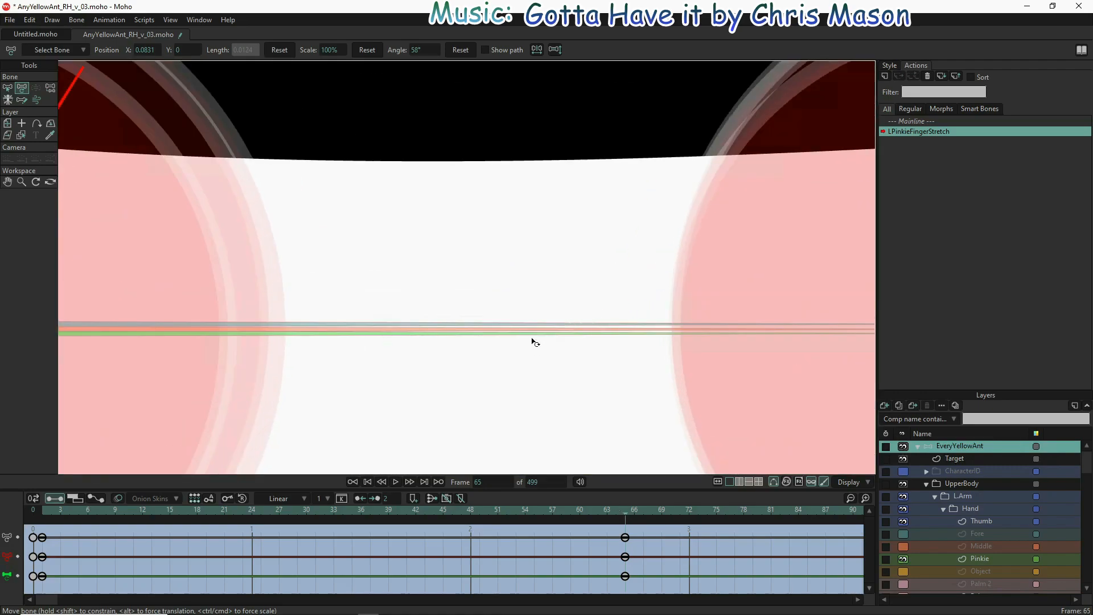
{"action": "key", "text": "z"}
{"action": "left_click", "coordinate": [535, 339]}
{"action": "scroll", "coordinate": [399, 350], "scroll_direction": "down", "scroll_amount": 3}
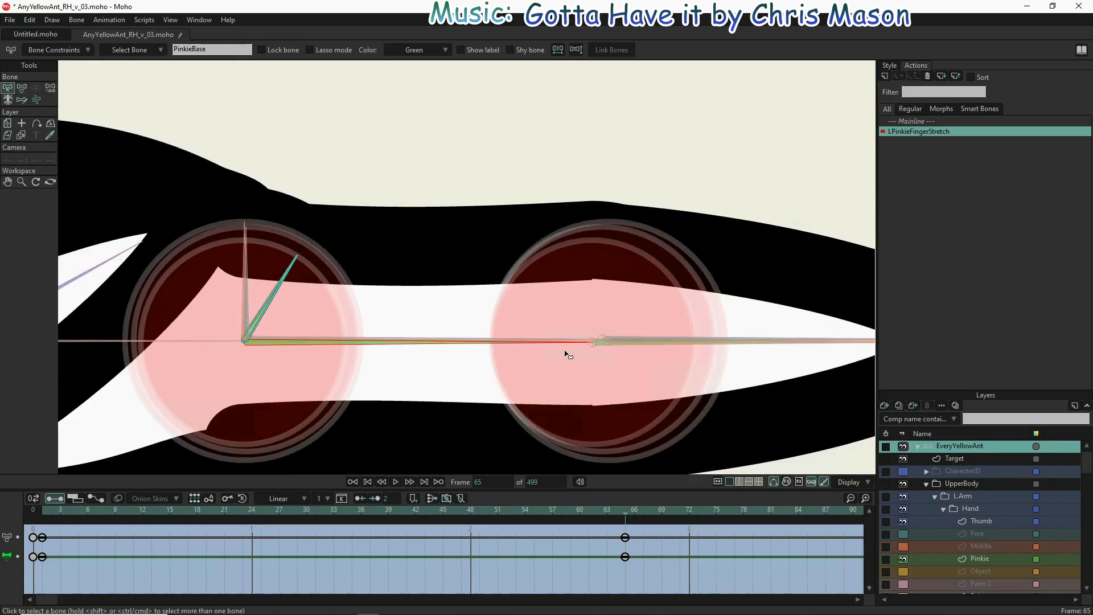
{"action": "scroll", "coordinate": [620, 341], "scroll_direction": "up", "scroll_amount": 6}
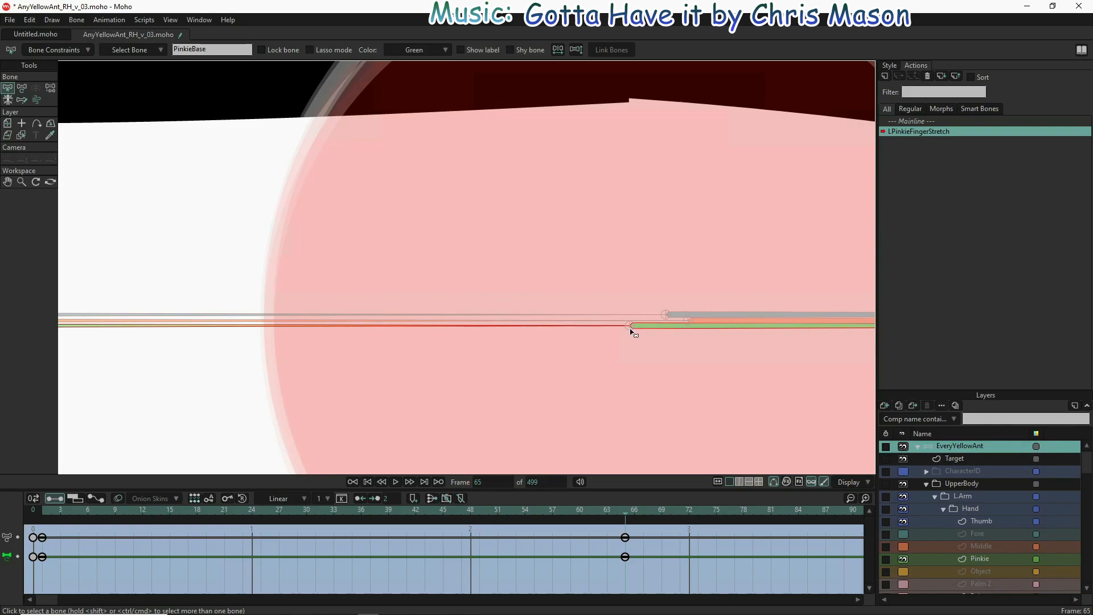
{"action": "scroll", "coordinate": [631, 332], "scroll_direction": "down", "scroll_amount": 5}
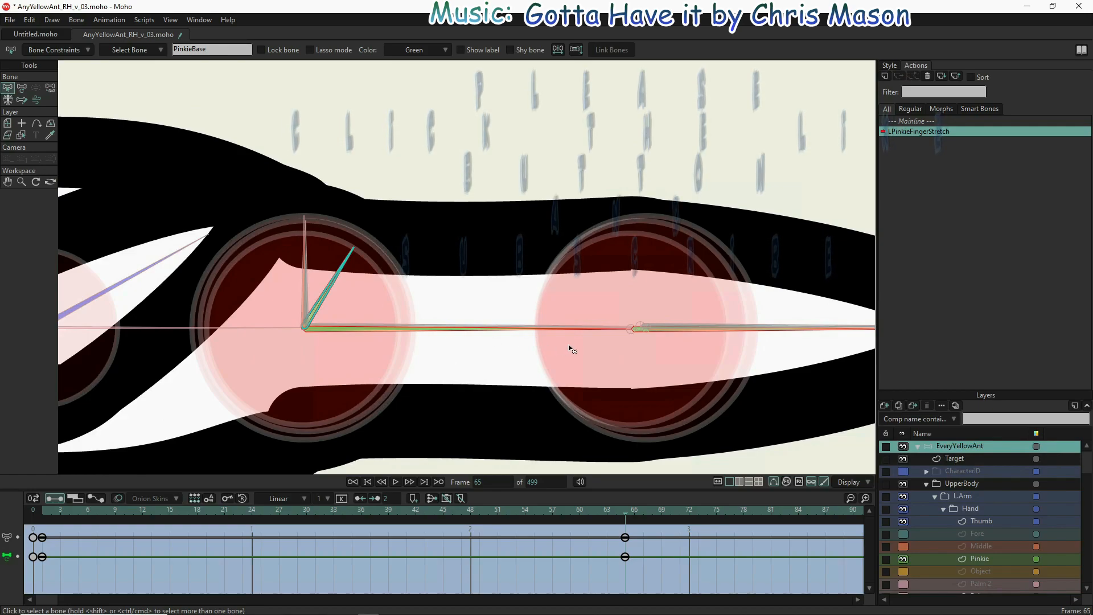
{"action": "key", "text": "t"}
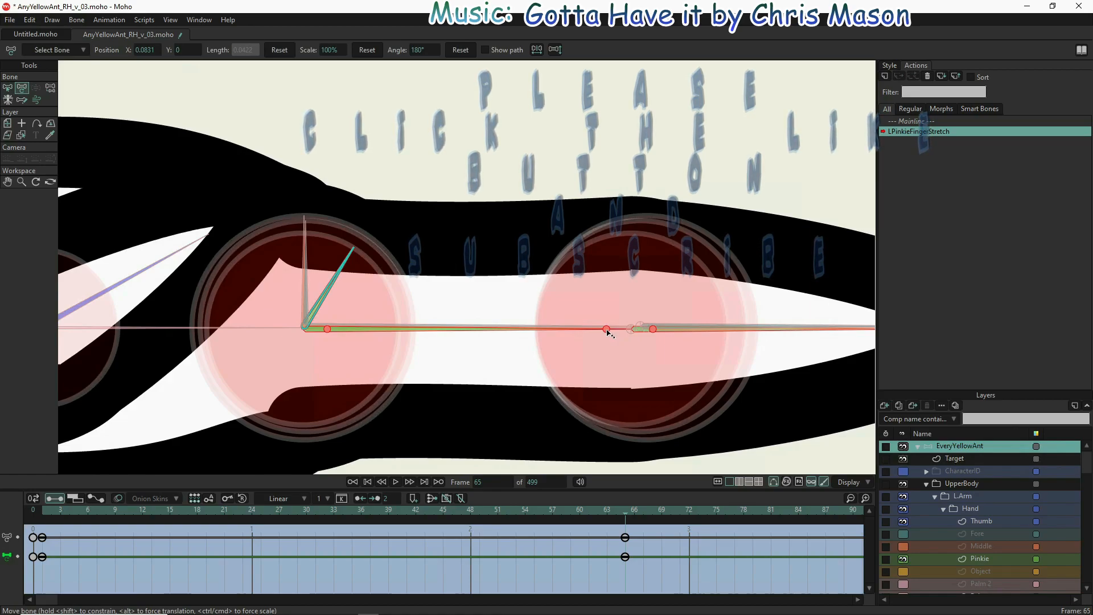
{"action": "left_click_drag", "start_coordinate": [606, 331], "coordinate": [628, 334]}
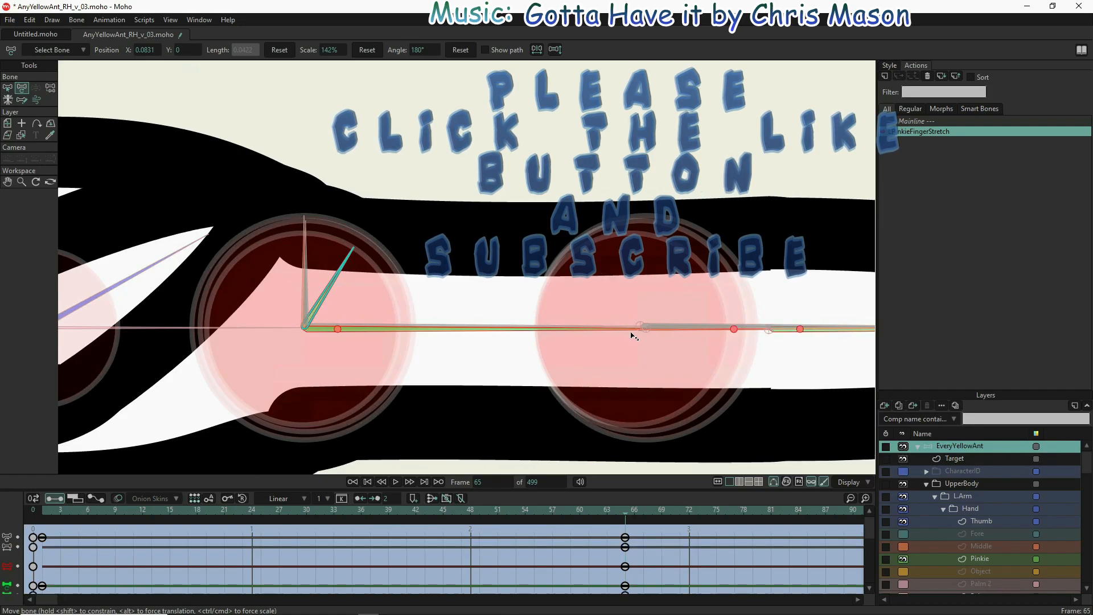
{"action": "left_click", "coordinate": [340, 50]}
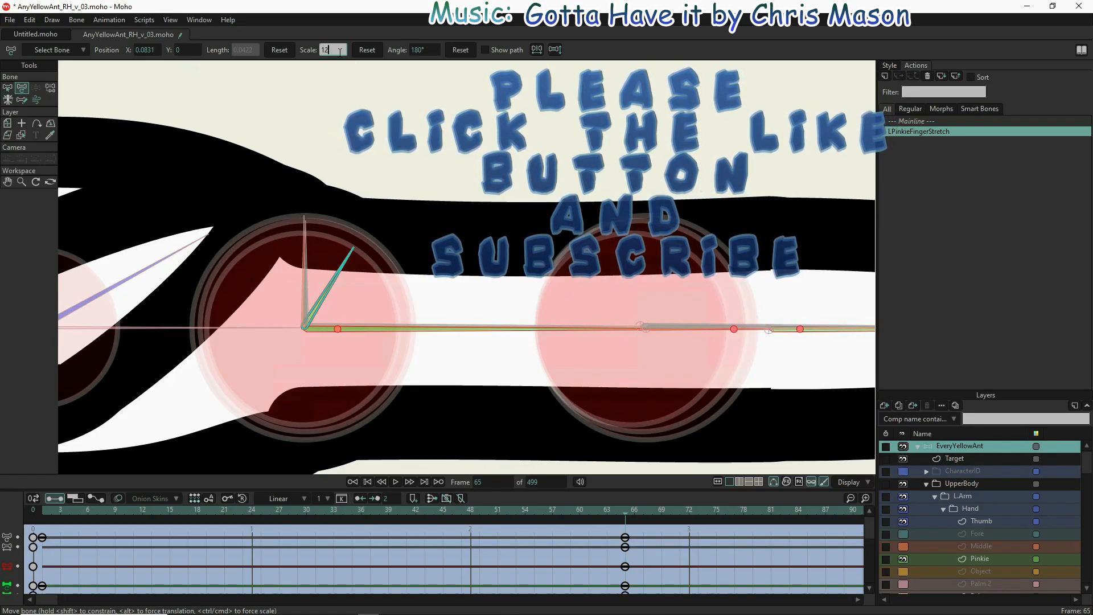
{"action": "type", "text": "125"}
{"action": "key", "text": "Return"}
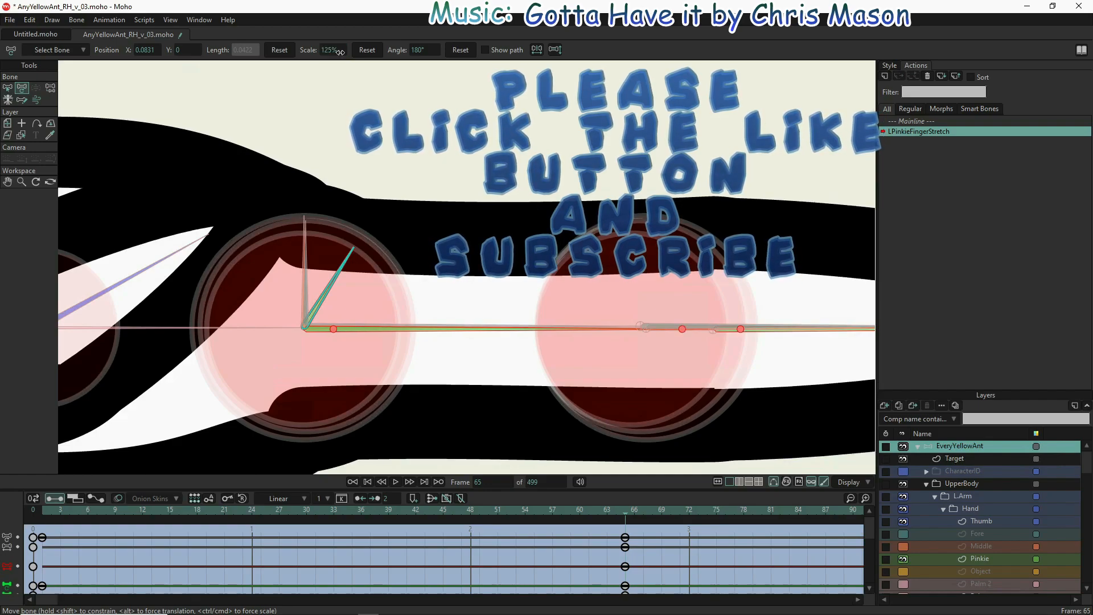
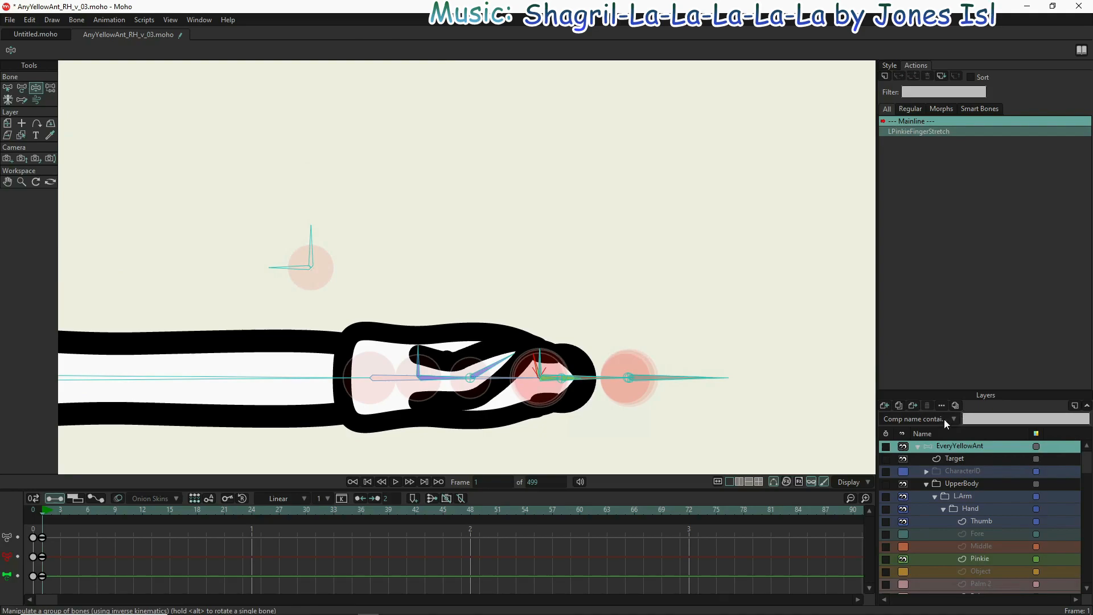
- Clear the animation from the whole document on the mainline timeline
{"action": "left_click", "coordinate": [8, 88]}
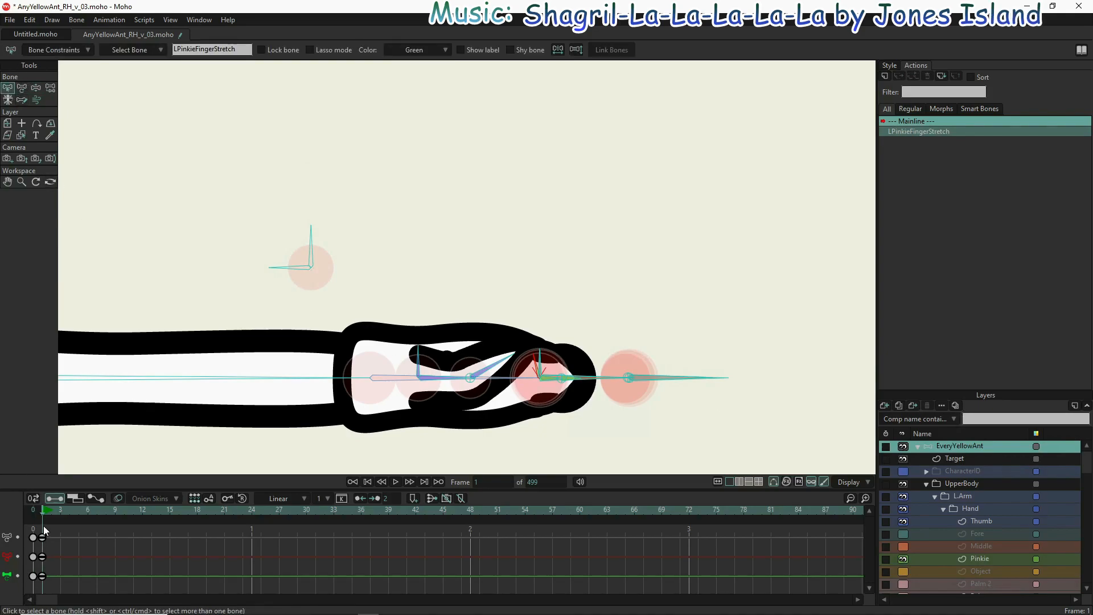
{"action": "left_click", "coordinate": [110, 20]}
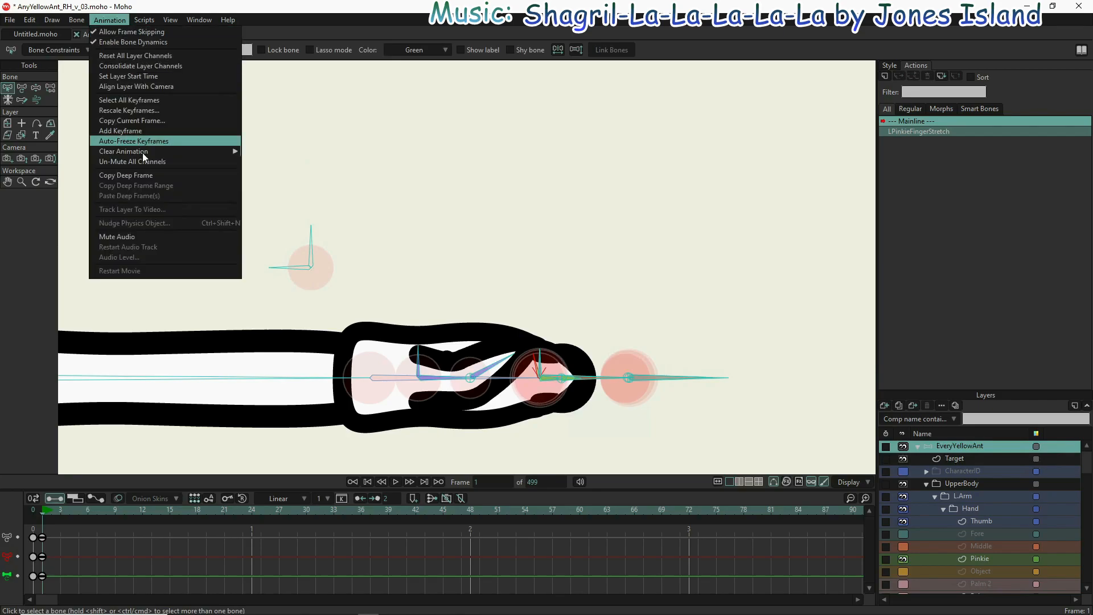
{"action": "mouse_move", "coordinate": [177, 150]}
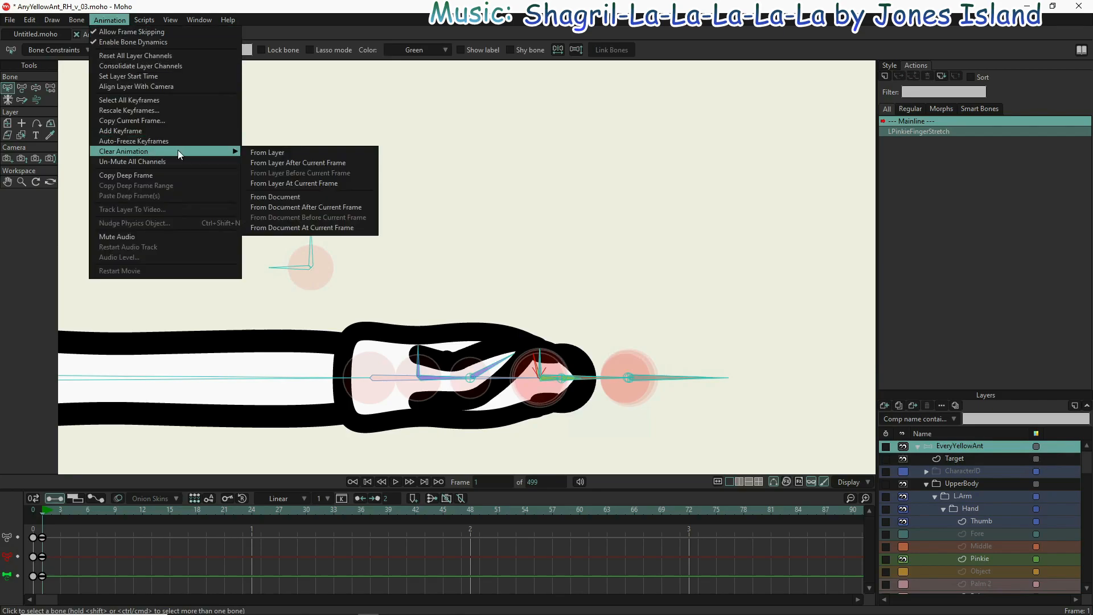
{"action": "left_click", "coordinate": [290, 197]}
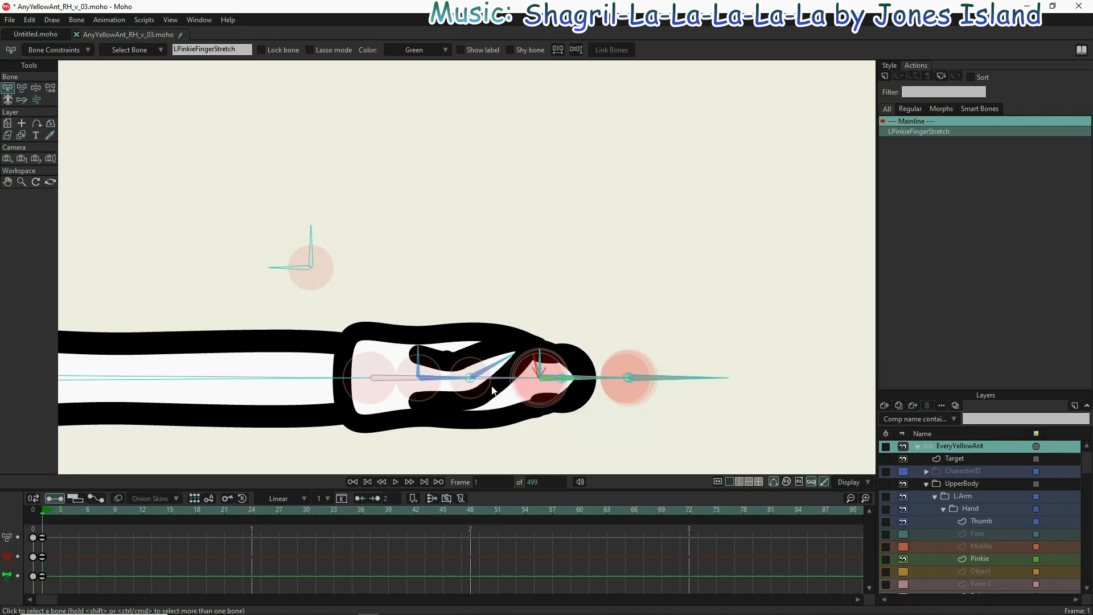
- Select the LMiddleFingerStretch control bone at the knuckle and, from frame 0, create an action named LMiddleFingerStretch for it
{"action": "left_click", "coordinate": [540, 354]}
{"action": "scroll", "coordinate": [544, 356], "scroll_direction": "up", "scroll_amount": 5}
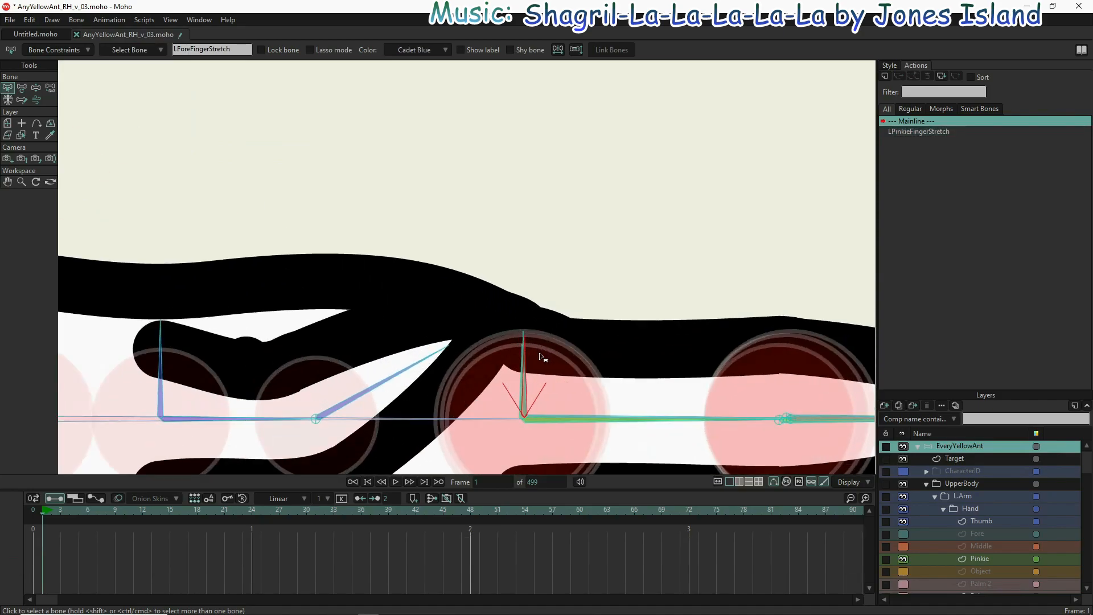
{"action": "scroll", "coordinate": [540, 357], "scroll_direction": "up", "scroll_amount": 1}
{"action": "left_click", "coordinate": [519, 331]}
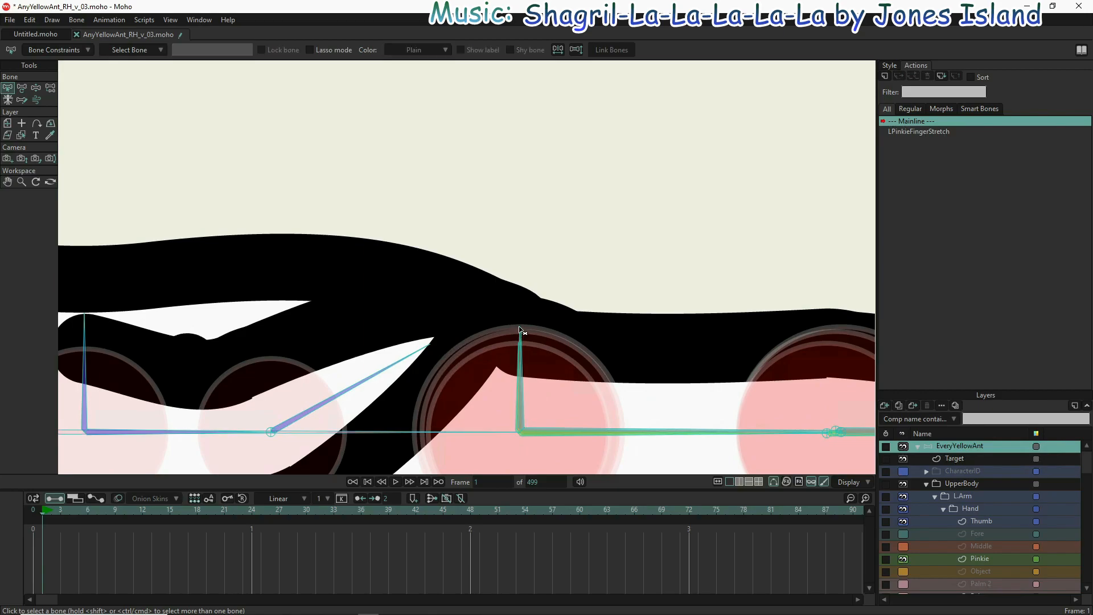
{"action": "left_click", "coordinate": [519, 331]}
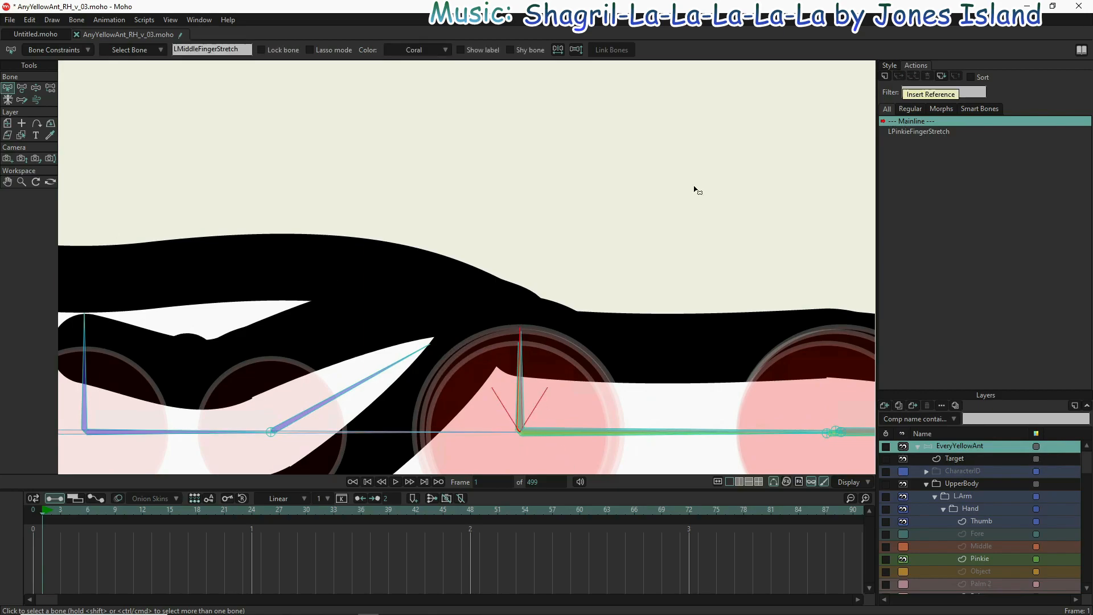
{"action": "left_click", "coordinate": [32, 513]}
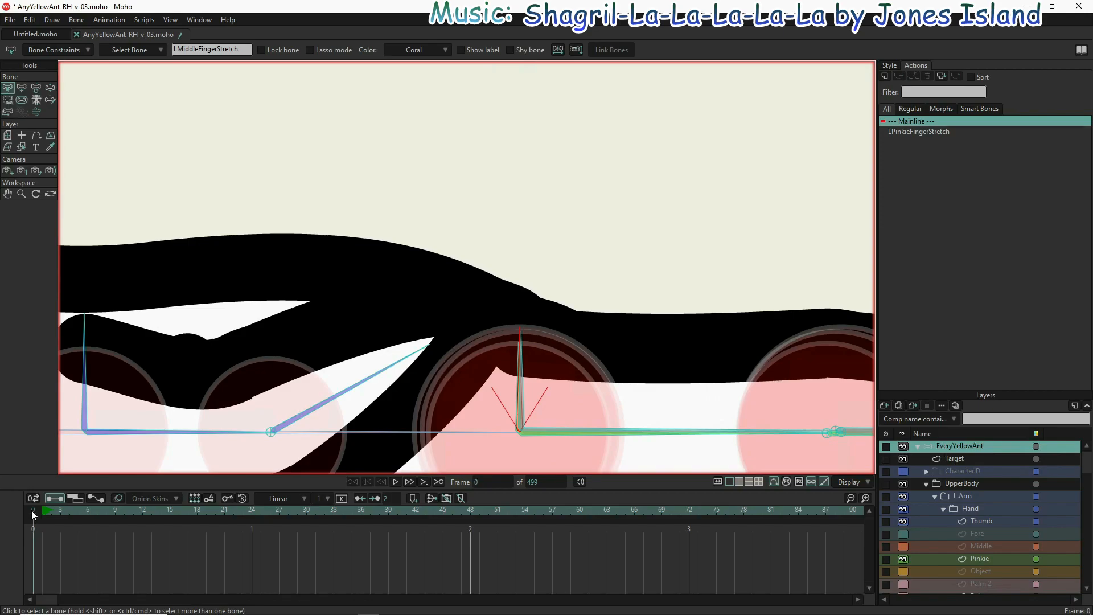
{"action": "left_click", "coordinate": [884, 76]}
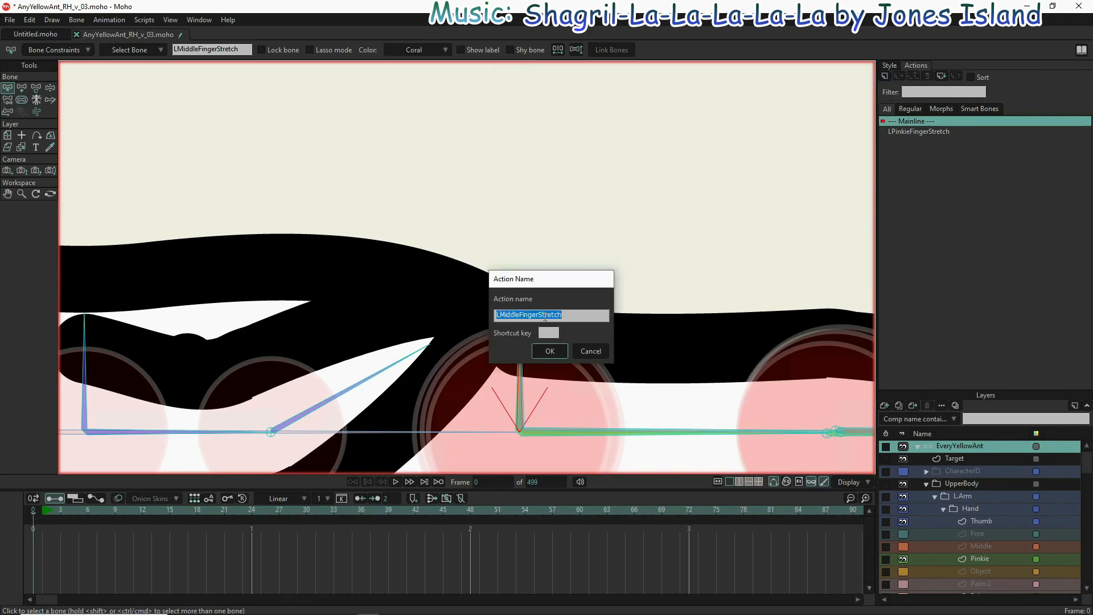
{"action": "left_click", "coordinate": [549, 351]}
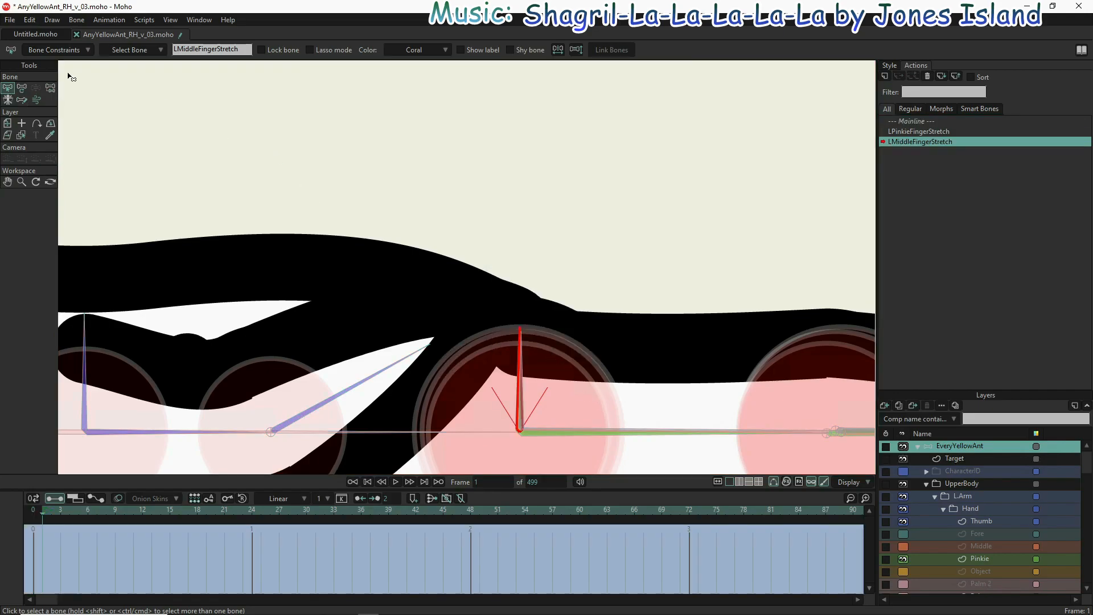
- Rotate the LMiddleFingerStretch bone to 122° on frame 1 and to 58° on frame 65 of its action
{"action": "left_click", "coordinate": [22, 88]}
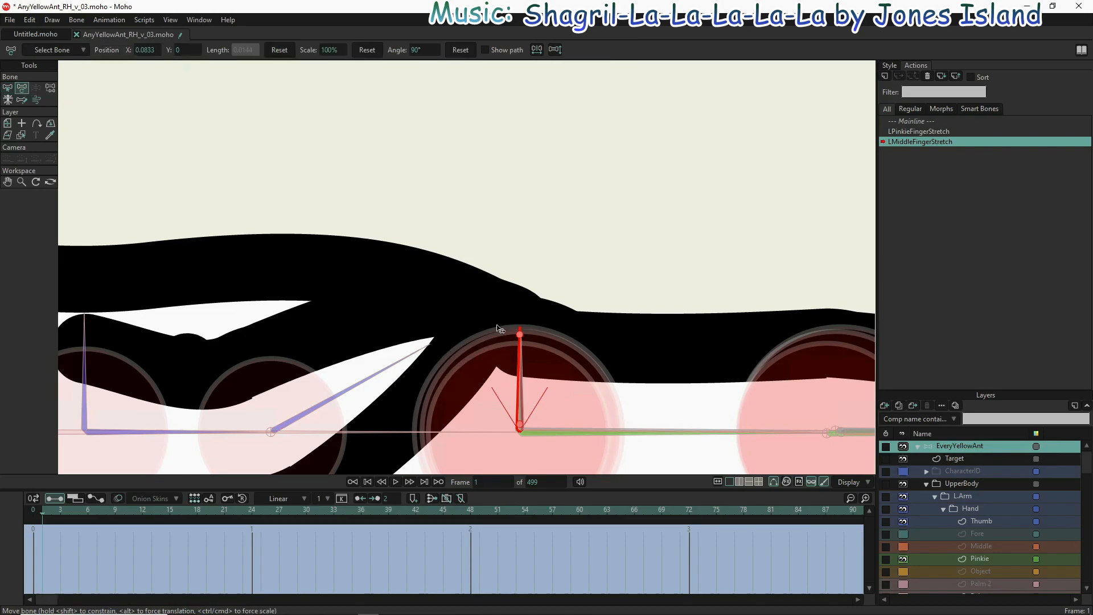
{"action": "left_click_drag", "start_coordinate": [518, 336], "coordinate": [461, 360]}
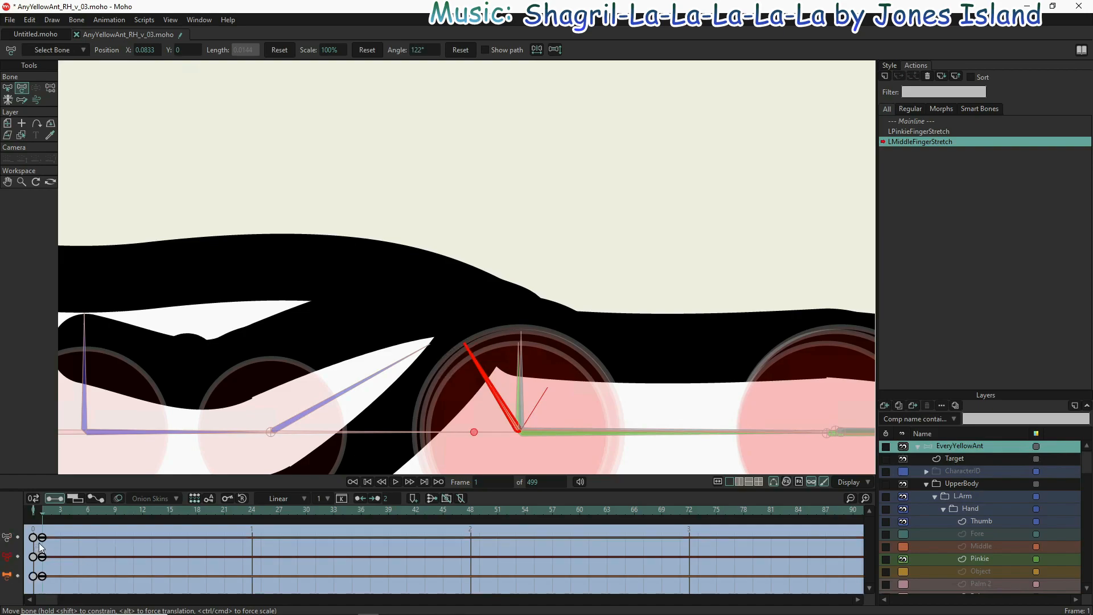
{"action": "left_click", "coordinate": [626, 510]}
{"action": "left_click_drag", "start_coordinate": [487, 375], "coordinate": [637, 420]}
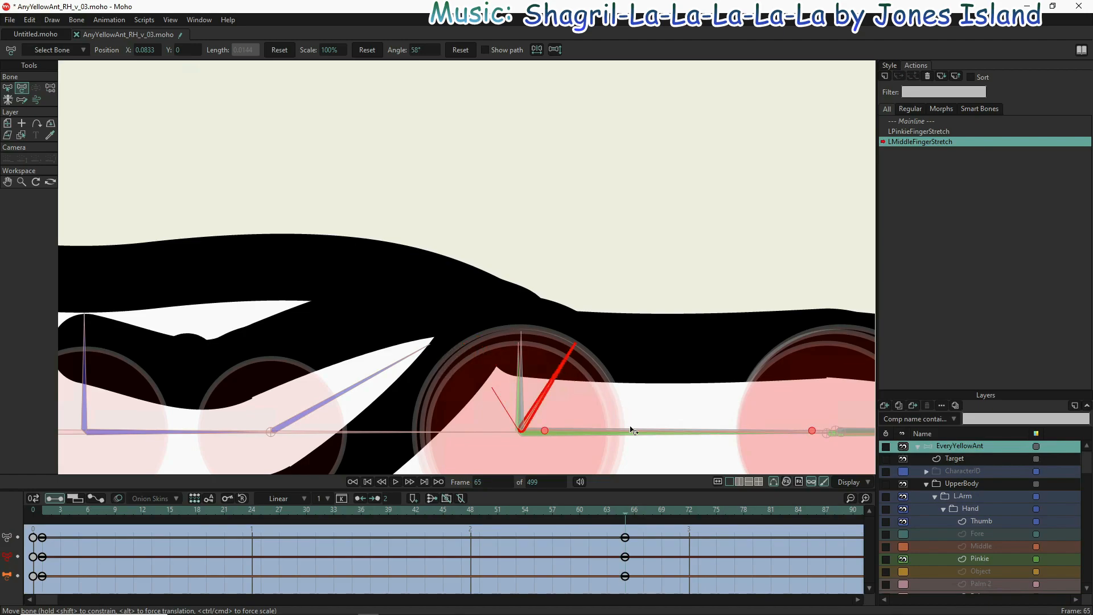
- Scale the MidBase bone to 125% on frame 65 of the LMiddleFingerStretch action
{"action": "scroll", "coordinate": [626, 441], "scroll_direction": "up", "scroll_amount": 4}
{"action": "scroll", "coordinate": [615, 403], "scroll_direction": "up", "scroll_amount": 2}
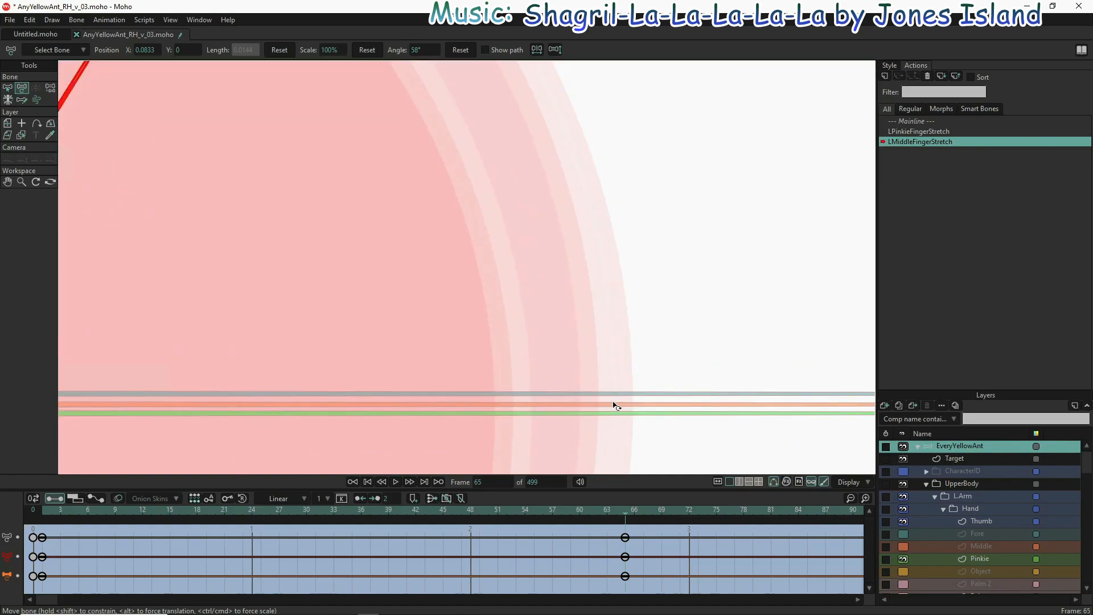
{"action": "left_click", "coordinate": [613, 406]}
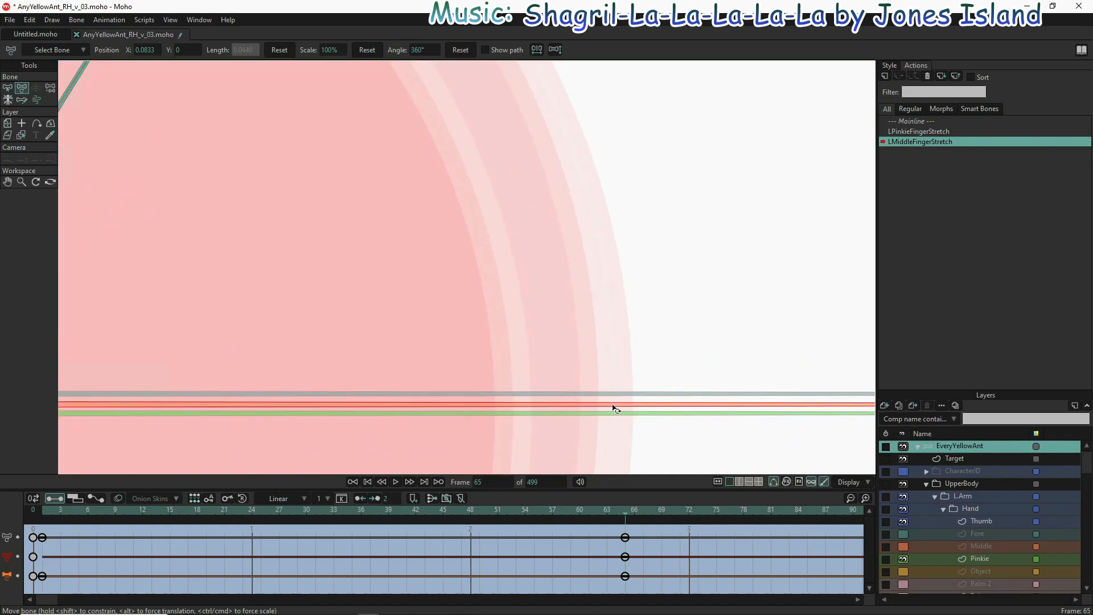
{"action": "key", "text": "z"}
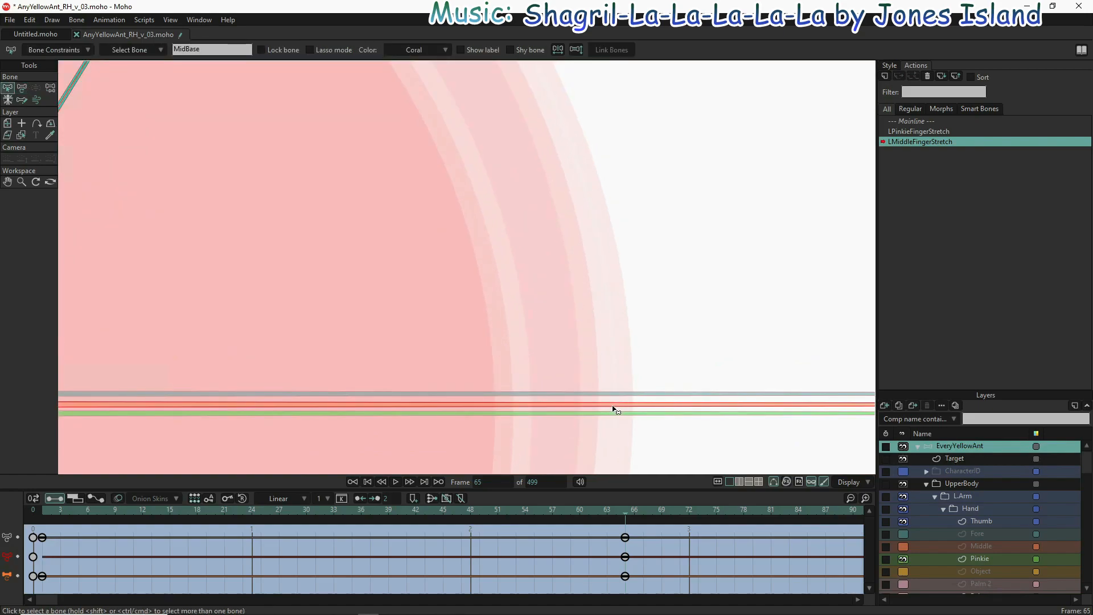
{"action": "scroll", "coordinate": [613, 408], "scroll_direction": "down", "scroll_amount": 3}
{"action": "scroll", "coordinate": [529, 404], "scroll_direction": "up", "scroll_amount": 2}
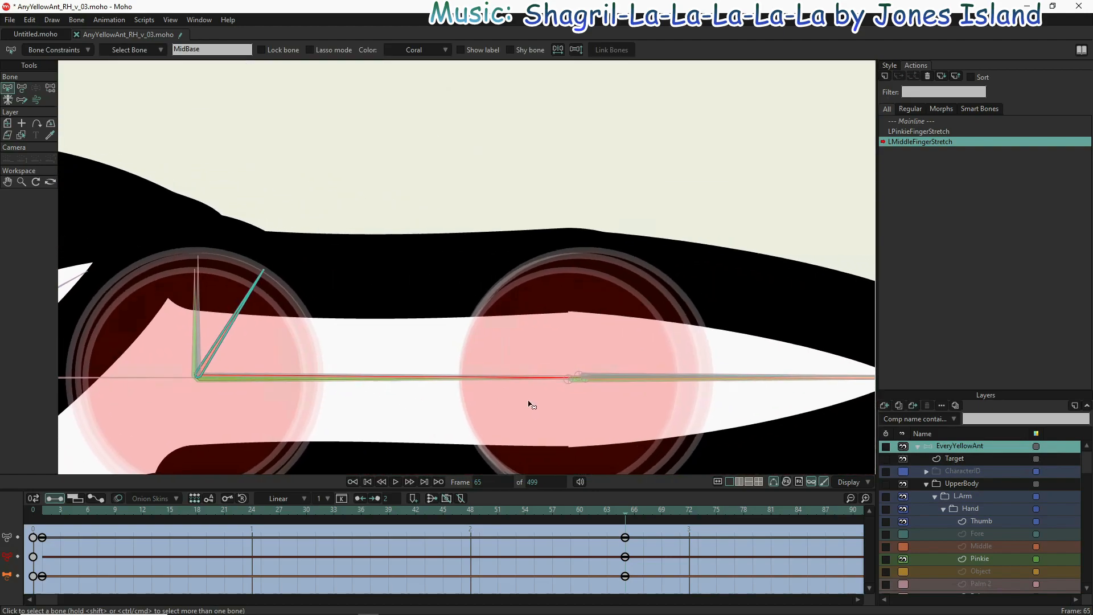
{"action": "scroll", "coordinate": [722, 388], "scroll_direction": "up", "scroll_amount": 5}
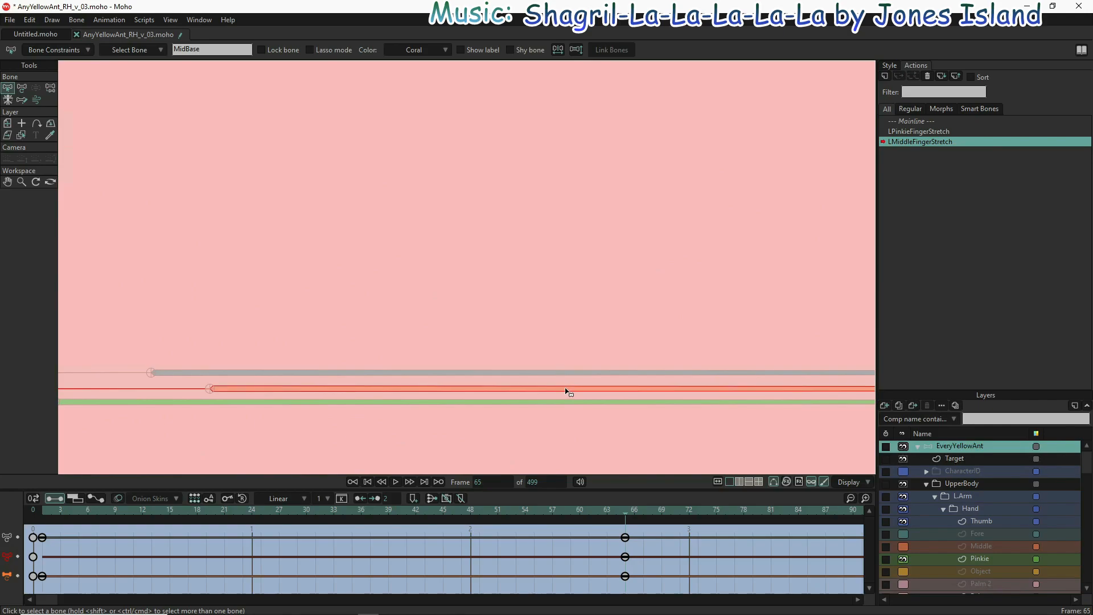
{"action": "scroll", "coordinate": [738, 270], "scroll_direction": "down", "scroll_amount": 3}
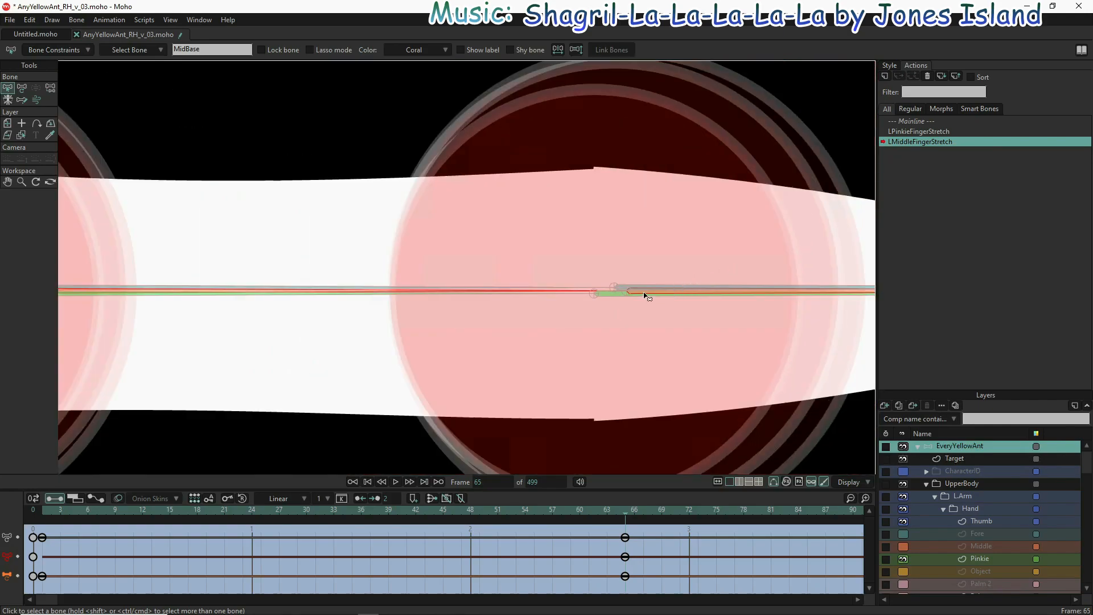
{"action": "key", "text": "t"}
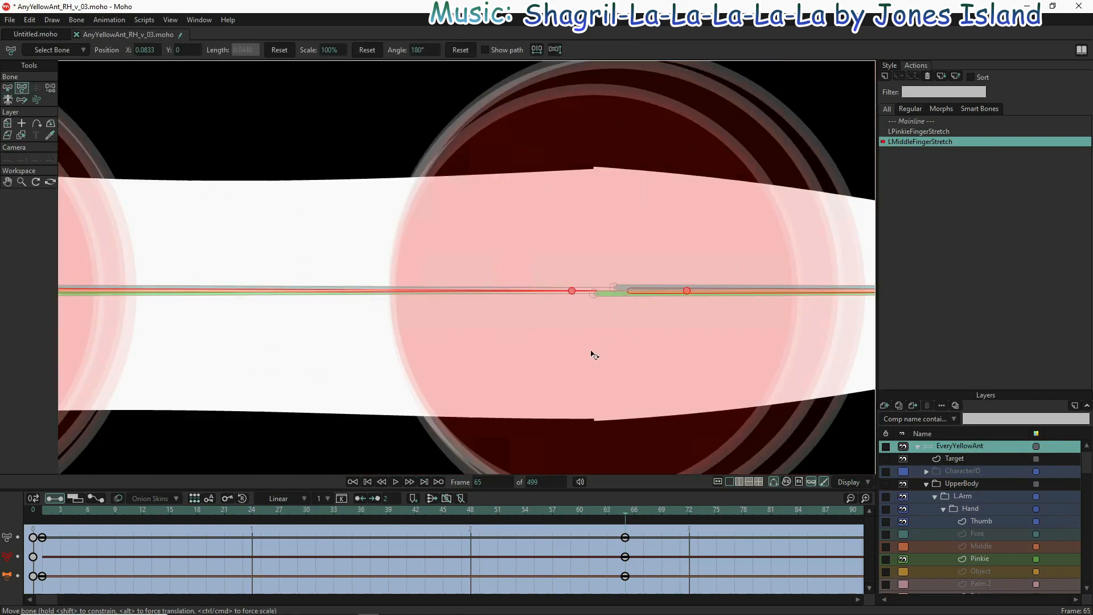
{"action": "scroll", "coordinate": [591, 354], "scroll_direction": "down", "scroll_amount": 3}
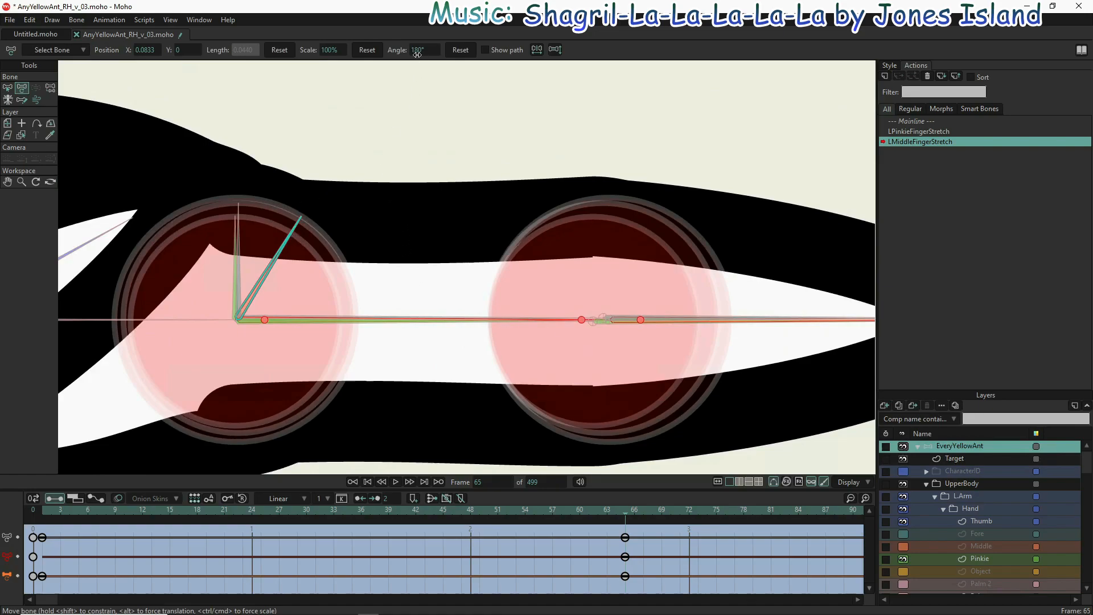
{"action": "left_click", "coordinate": [326, 49]}
{"action": "type", "text": "125"}
{"action": "key", "text": "Return"}
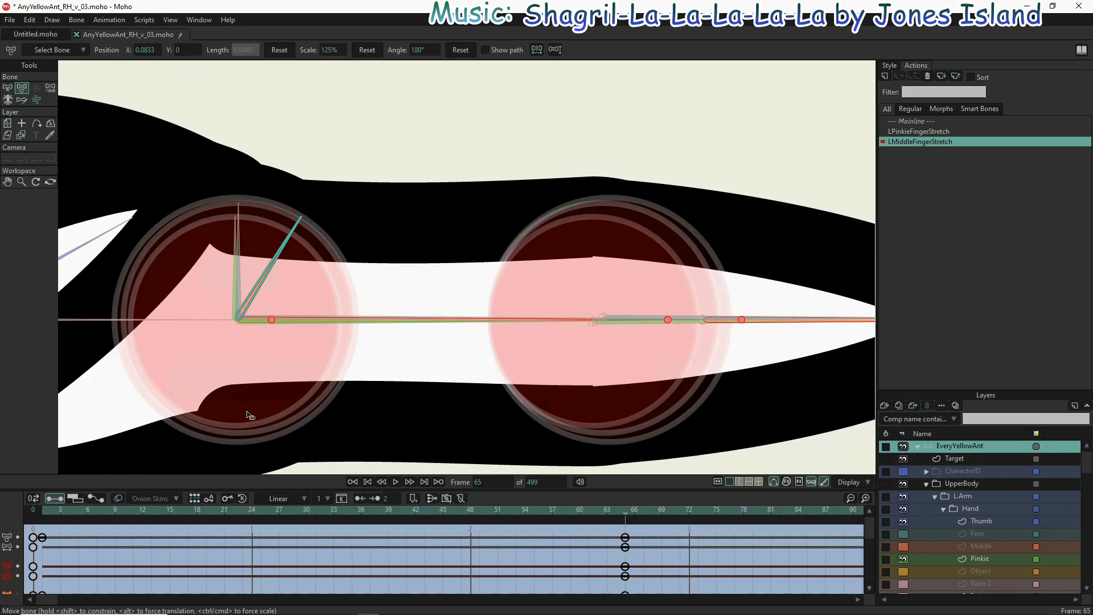
- In the LMiddleFingerStretch action, reset the MidBase bone's scale to 100% on frame 33 and set it to 10% on frame 16
{"action": "left_click", "coordinate": [335, 507]}
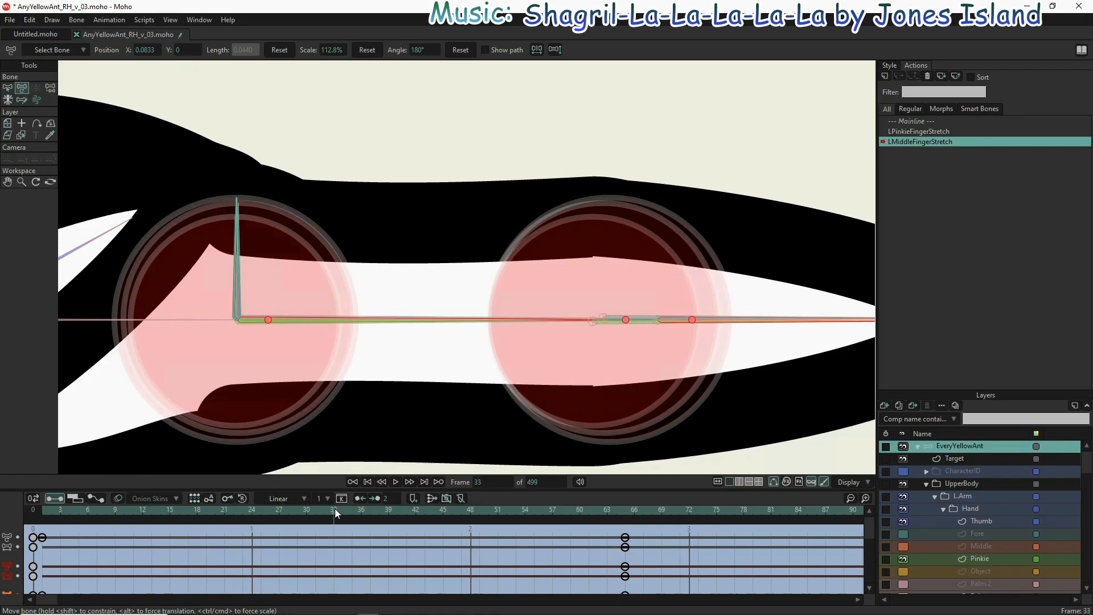
{"action": "left_click", "coordinate": [367, 50]}
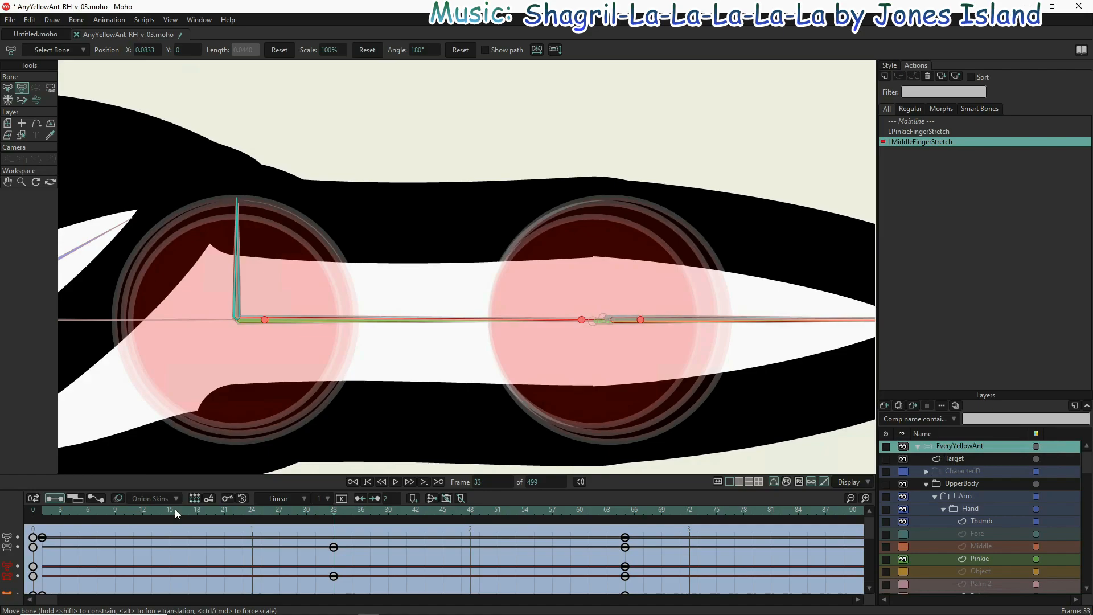
{"action": "left_click", "coordinate": [178, 509]}
{"action": "left_click", "coordinate": [338, 50]}
{"action": "type", "text": "10"}
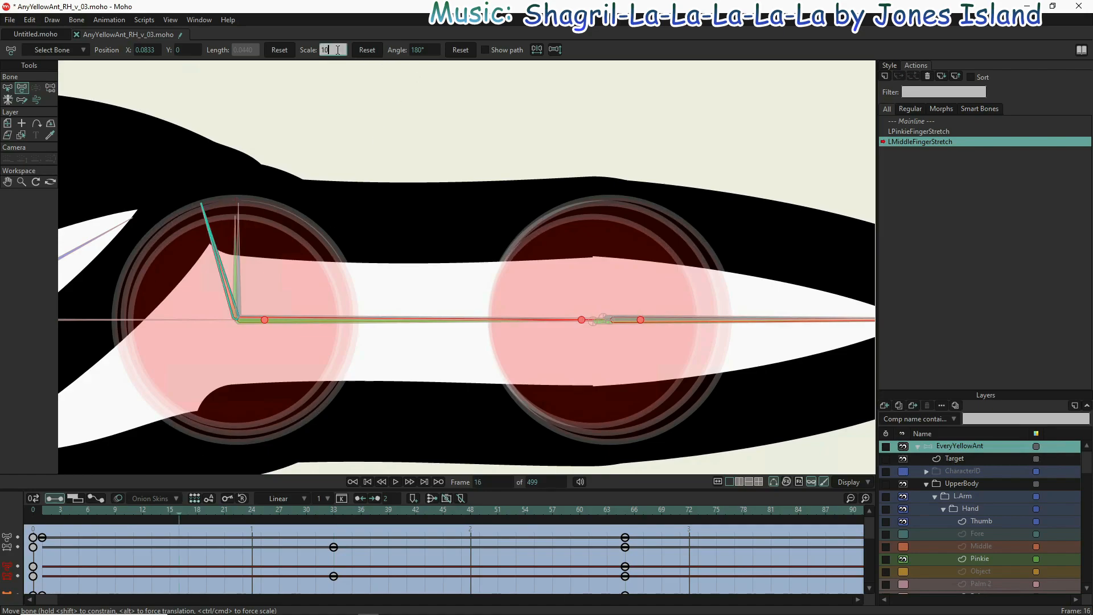
- Scale the MidBase bone to 90% on frame 1 and to 10% on frame 15 of the action
{"action": "left_click", "coordinate": [169, 508]}
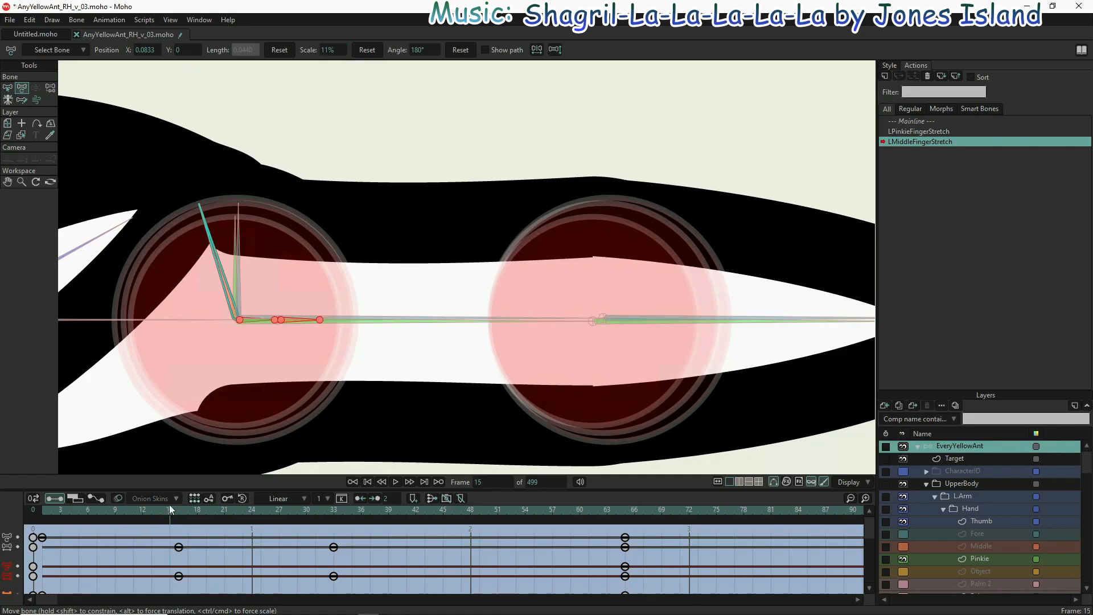
{"action": "left_click", "coordinate": [46, 512]}
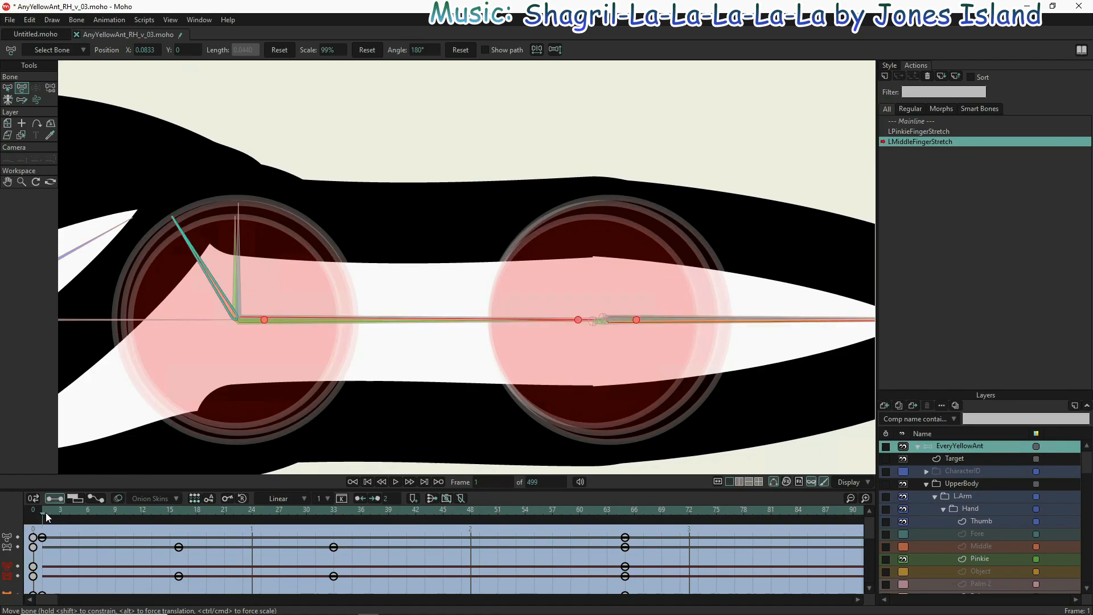
{"action": "left_click", "coordinate": [334, 50]}
{"action": "key", "text": "Return"}
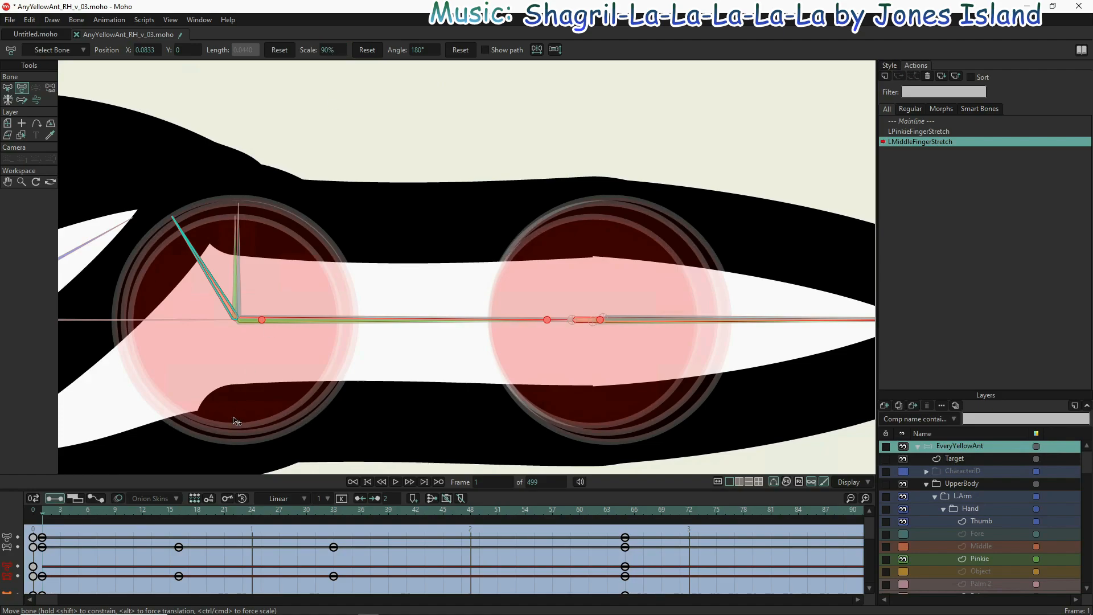
{"action": "left_click", "coordinate": [171, 508]}
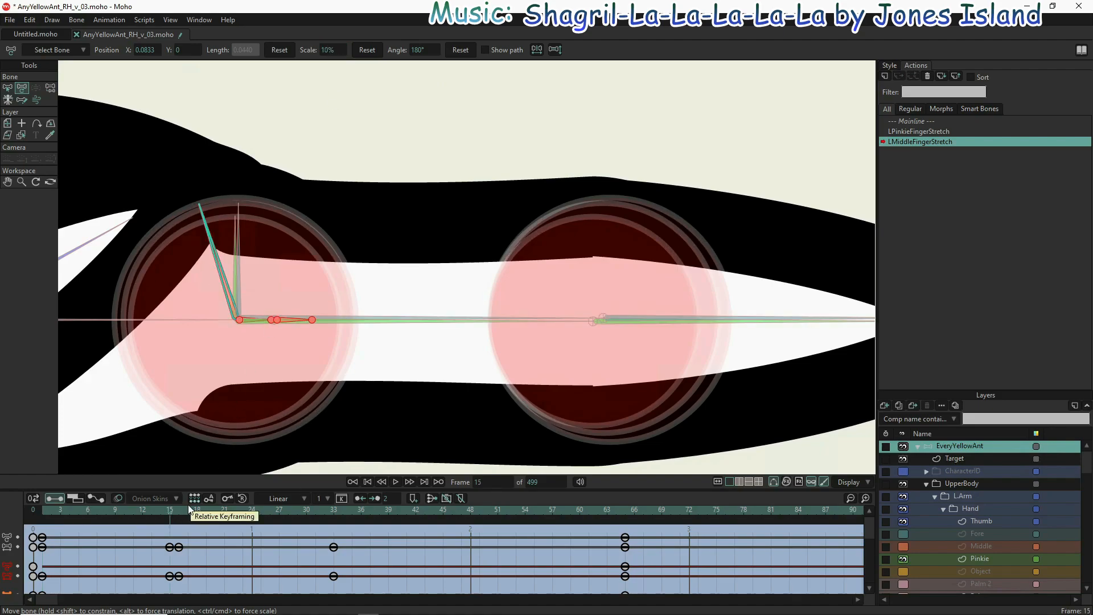
- Rotate the MidBase bone back towards the wrist to 180° on frames 15 and 1, and forward to 360° on frame 16
{"action": "key", "text": "b"}
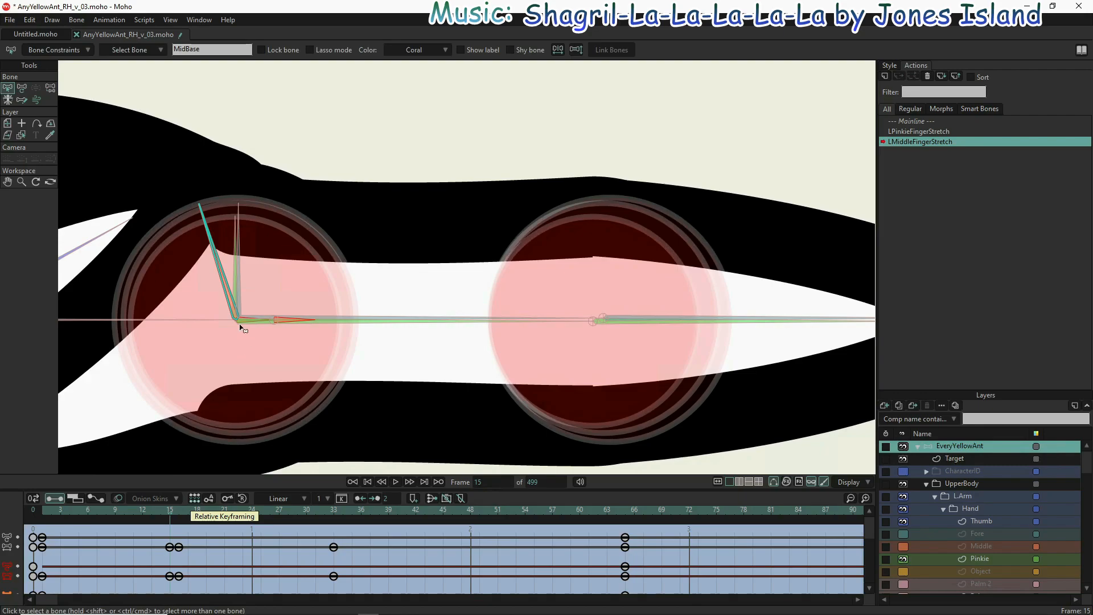
{"action": "scroll", "coordinate": [251, 321], "scroll_direction": "up", "scroll_amount": 10}
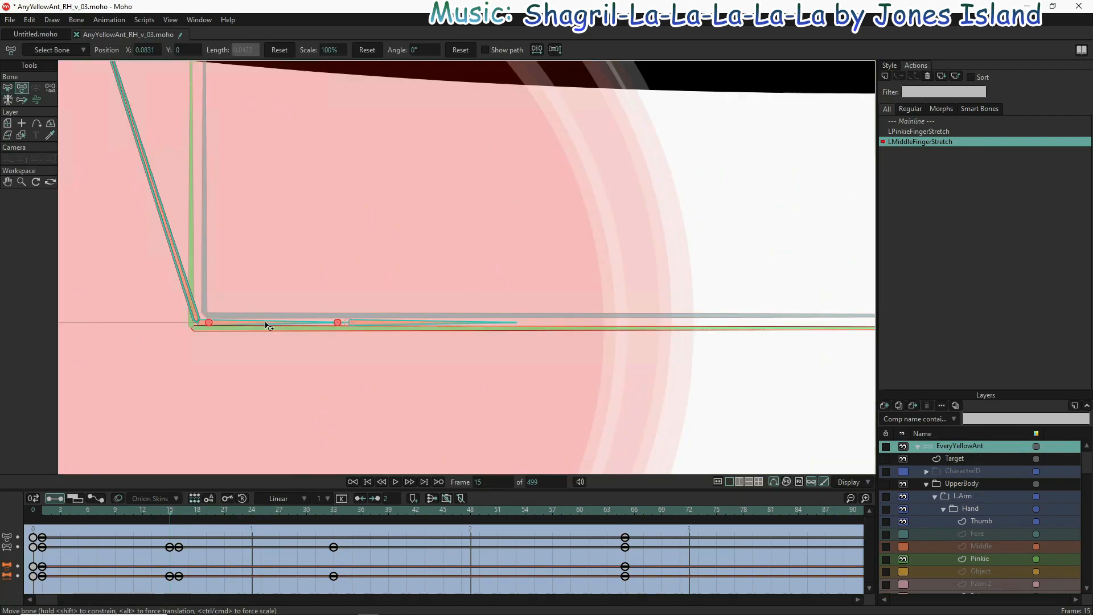
{"action": "left_click", "coordinate": [266, 322]}
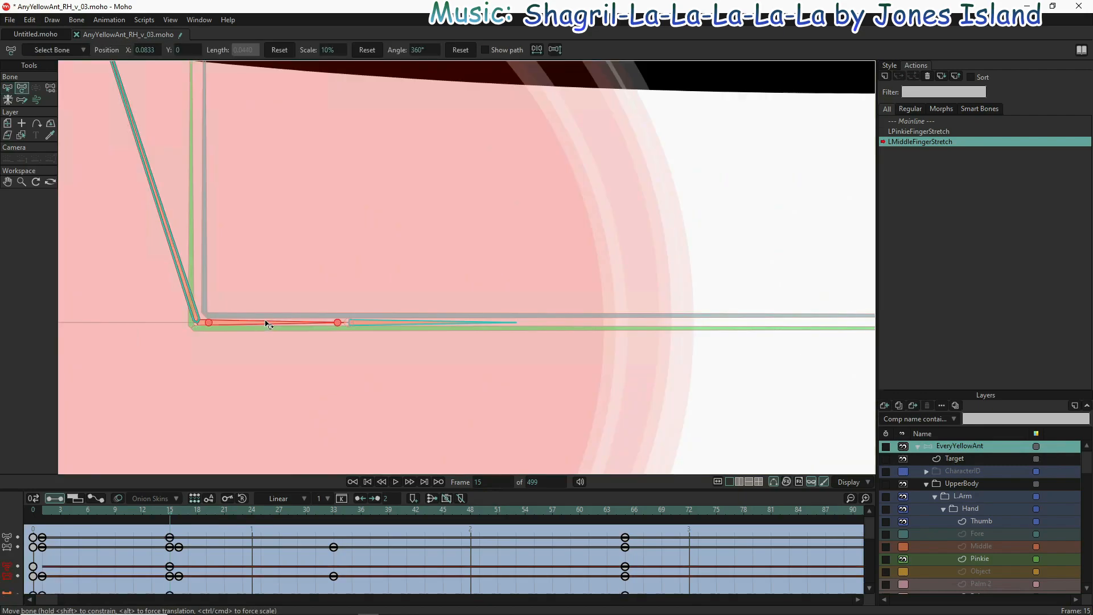
{"action": "left_click_drag", "start_coordinate": [266, 323], "coordinate": [94, 325]}
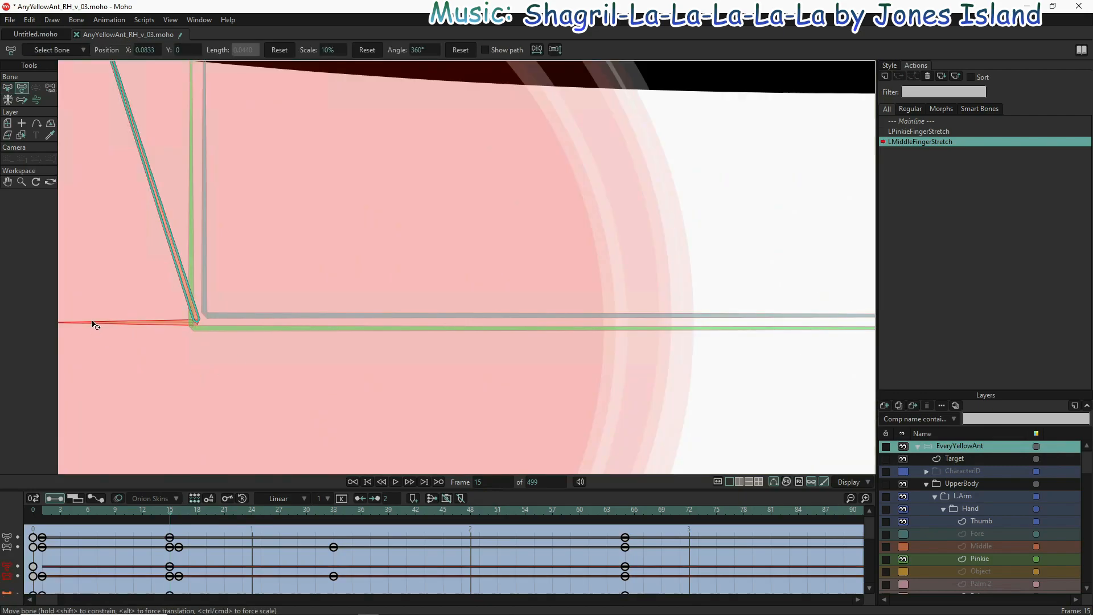
{"action": "left_click", "coordinate": [42, 510]}
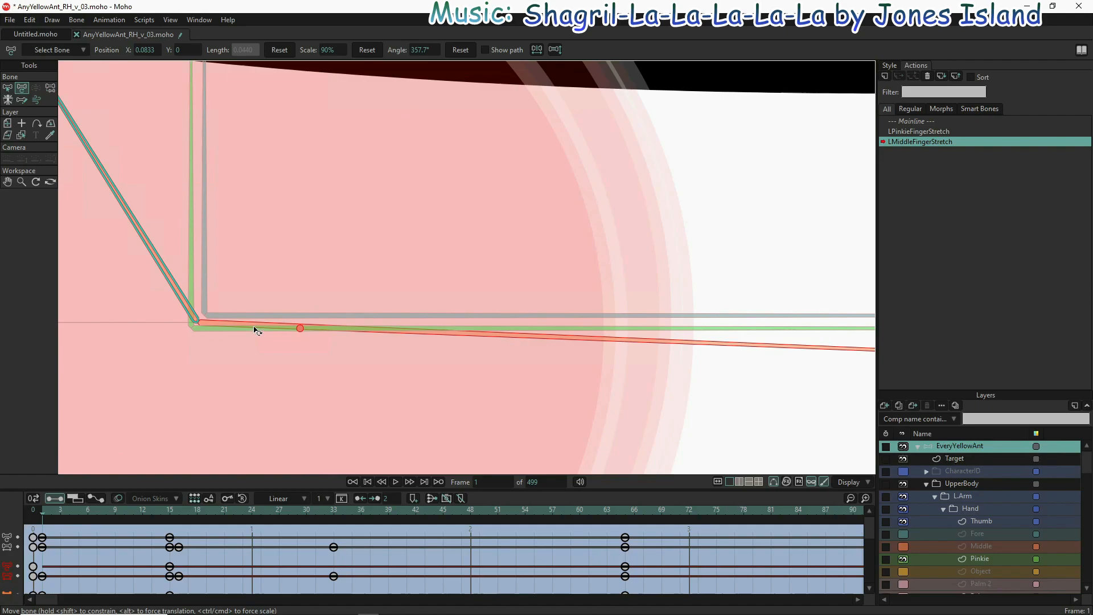
{"action": "left_click_drag", "start_coordinate": [249, 326], "coordinate": [97, 320]}
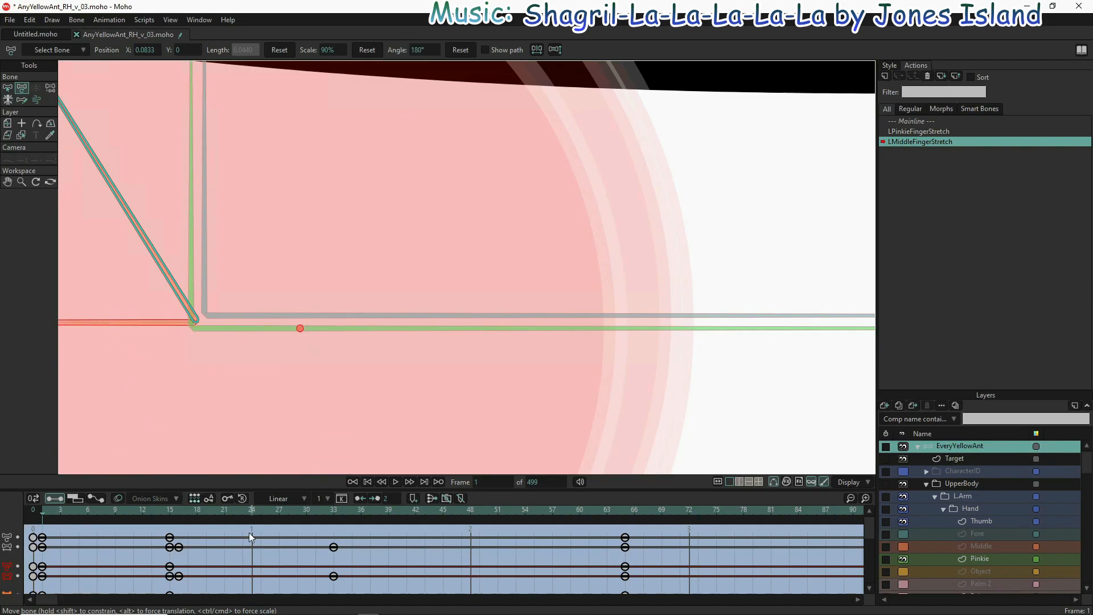
{"action": "left_click", "coordinate": [178, 510]}
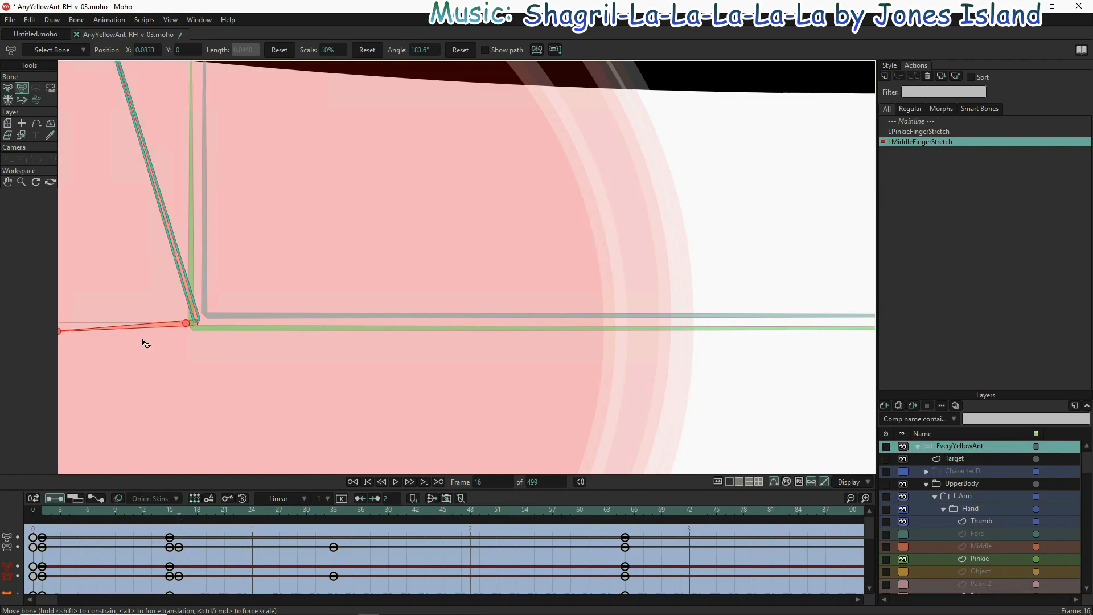
{"action": "left_click_drag", "start_coordinate": [134, 324], "coordinate": [277, 326]}
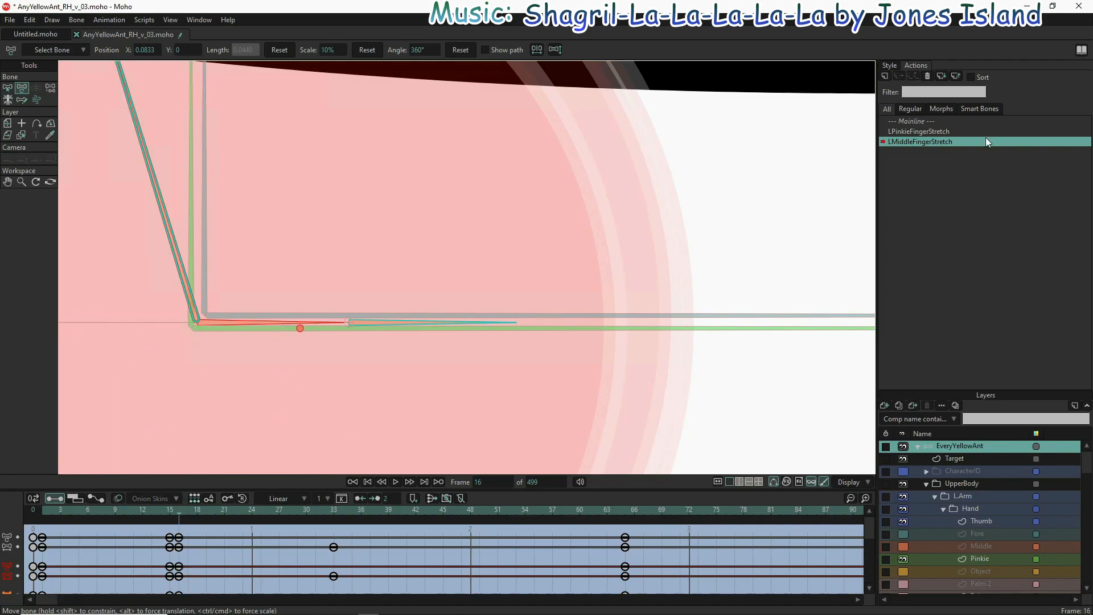
- Return to the mainline and test the LMiddleFingerStretch control by swinging its bone towards the fingertip on frame 1
{"action": "left_click", "coordinate": [930, 121]}
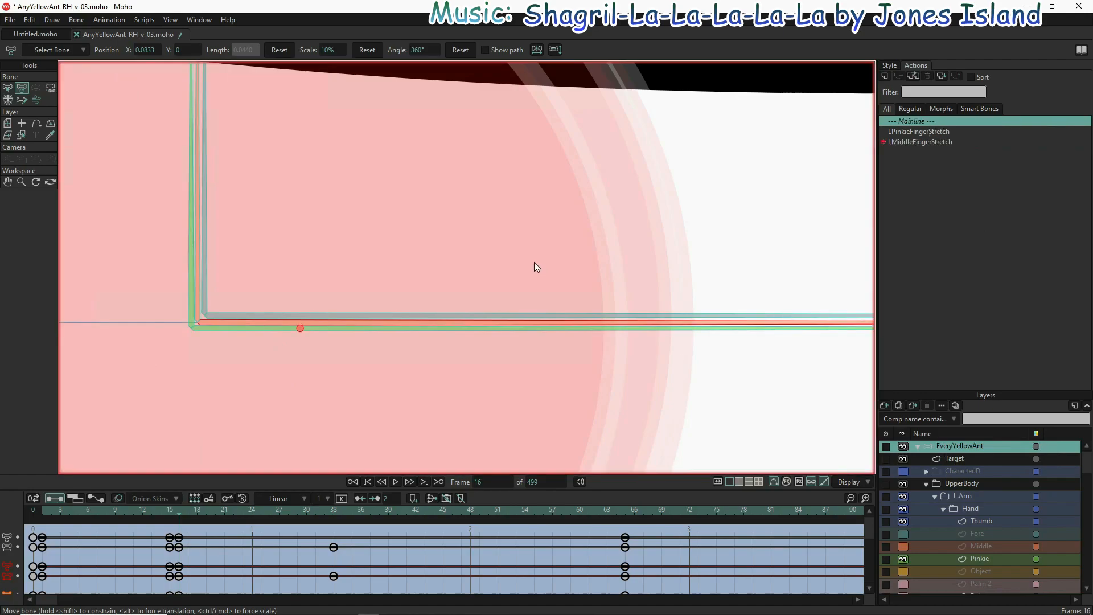
{"action": "scroll", "coordinate": [533, 268], "scroll_direction": "down", "scroll_amount": 4}
{"action": "scroll", "coordinate": [424, 326], "scroll_direction": "down", "scroll_amount": 1}
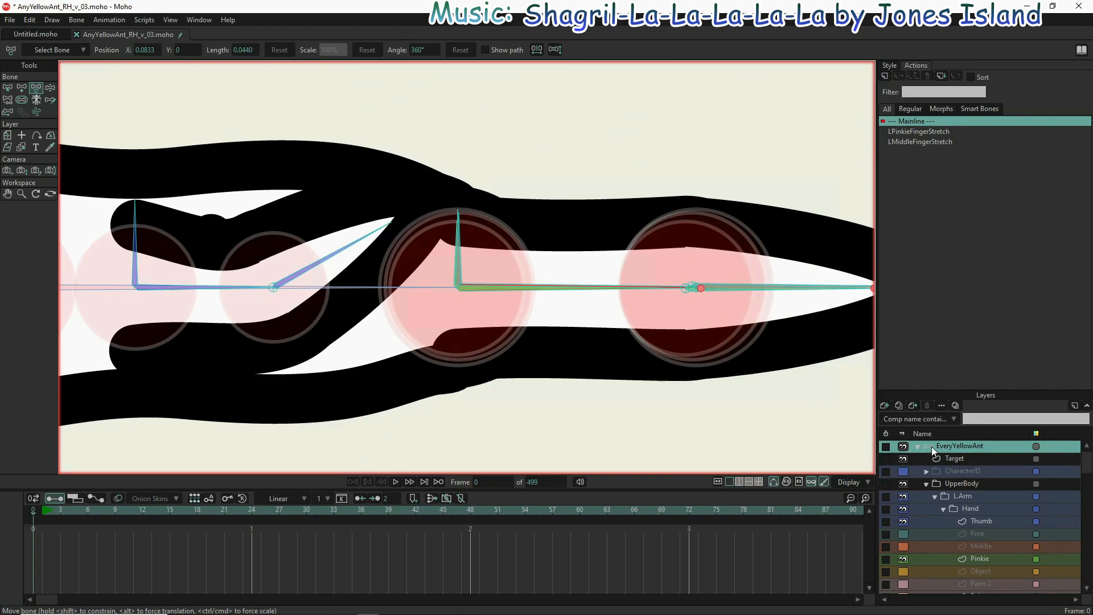
{"action": "left_click", "coordinate": [50, 87]}
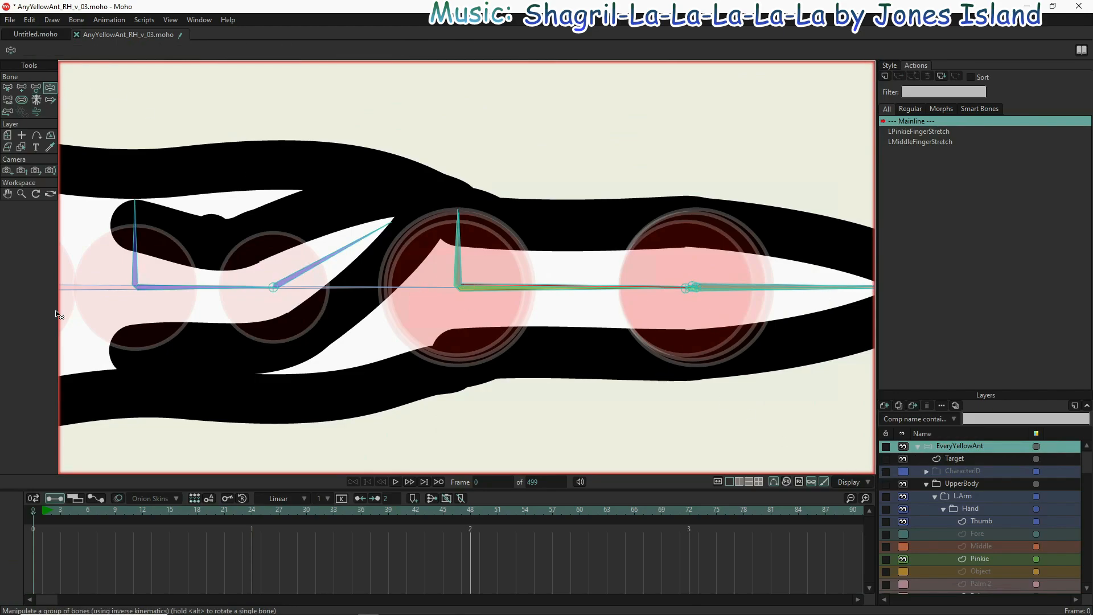
{"action": "left_click", "coordinate": [42, 510]}
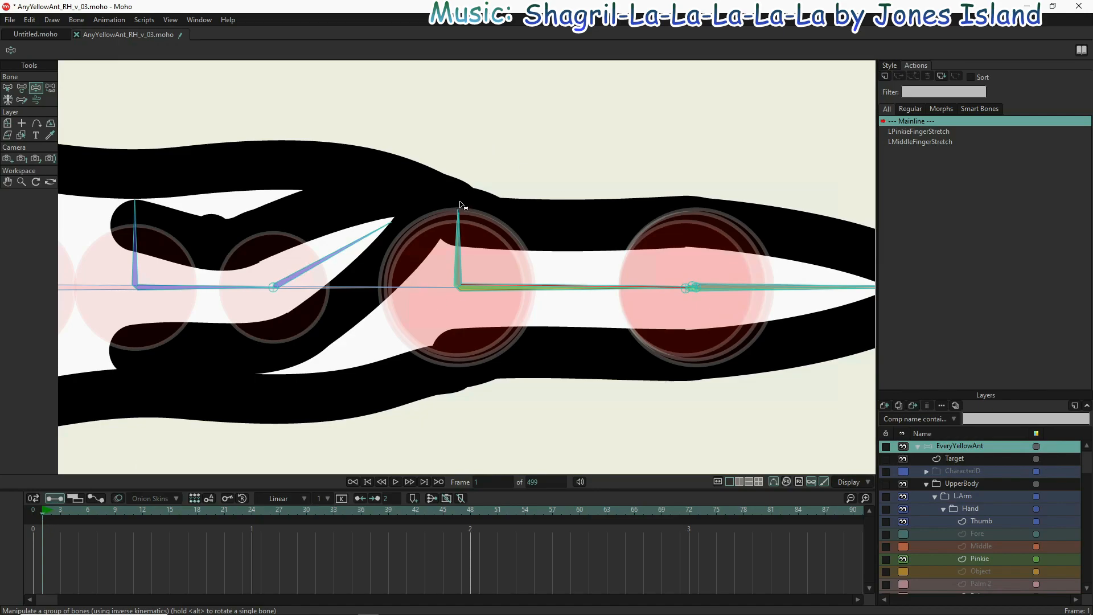
{"action": "left_click_drag", "start_coordinate": [458, 210], "coordinate": [581, 236]}
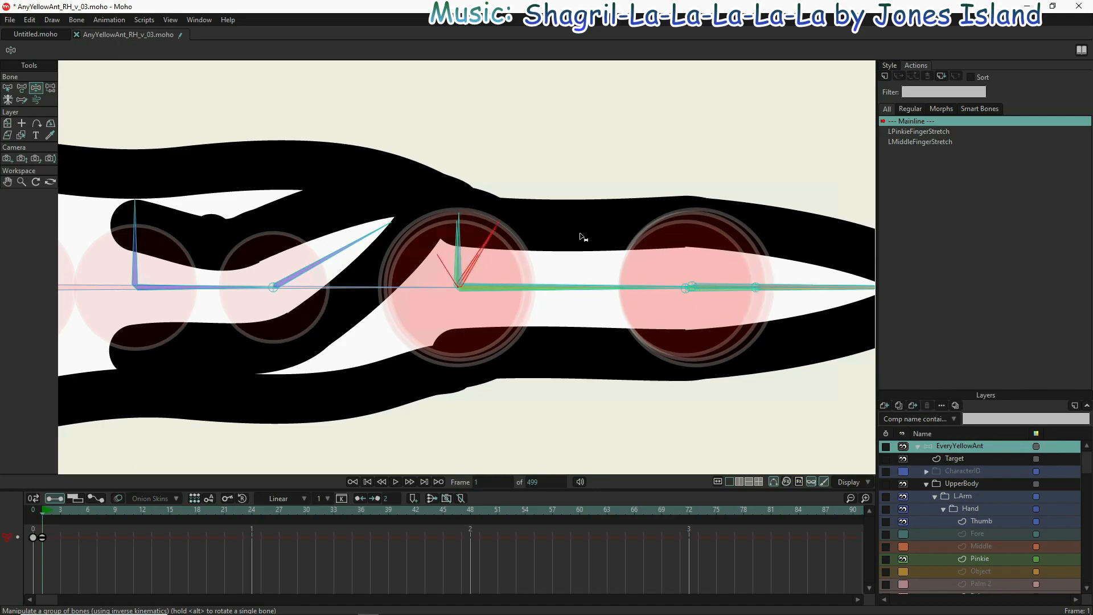
{"action": "left_click", "coordinate": [622, 295]}
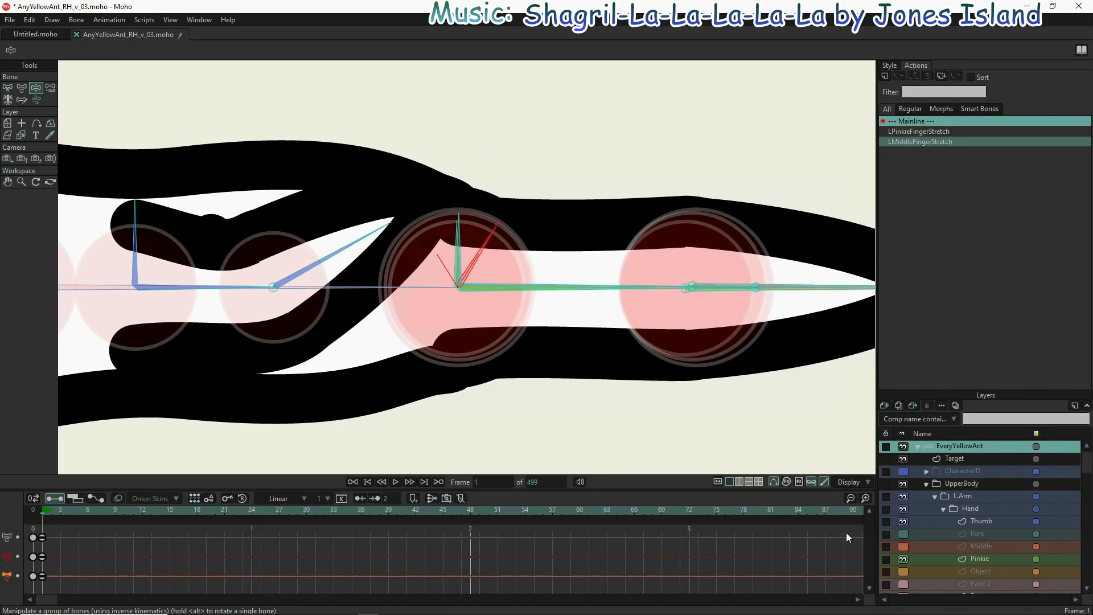
- Show the Middle layer instead of Pinkie, and test the middle finger by swinging its stretch control both ways and bending its bones
{"action": "left_click", "coordinate": [903, 557]}
{"action": "left_click", "coordinate": [902, 545]}
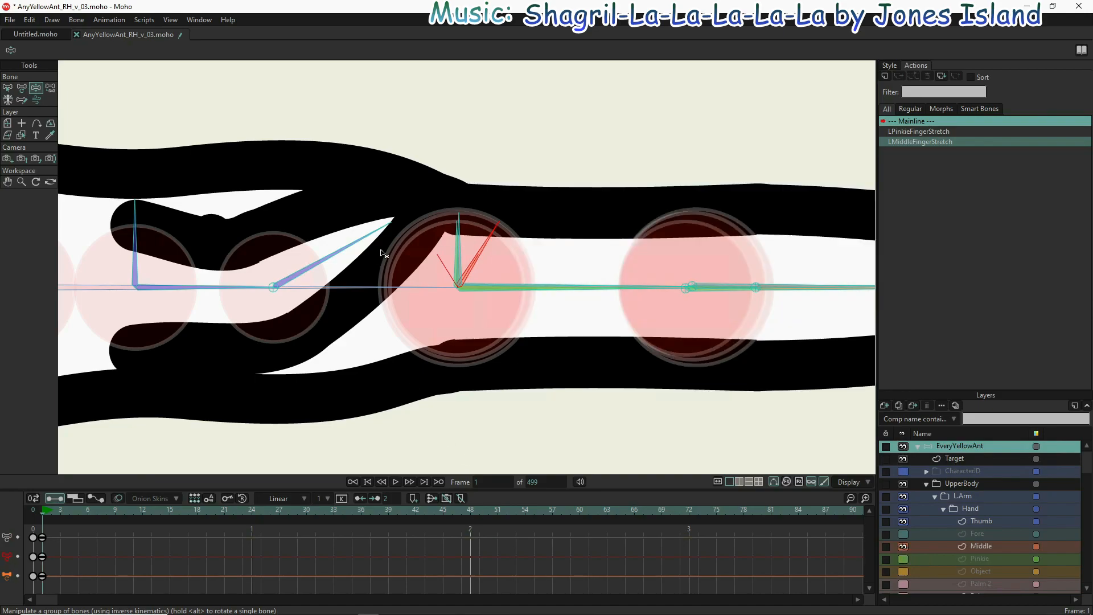
{"action": "left_click_drag", "start_coordinate": [497, 225], "coordinate": [378, 217]}
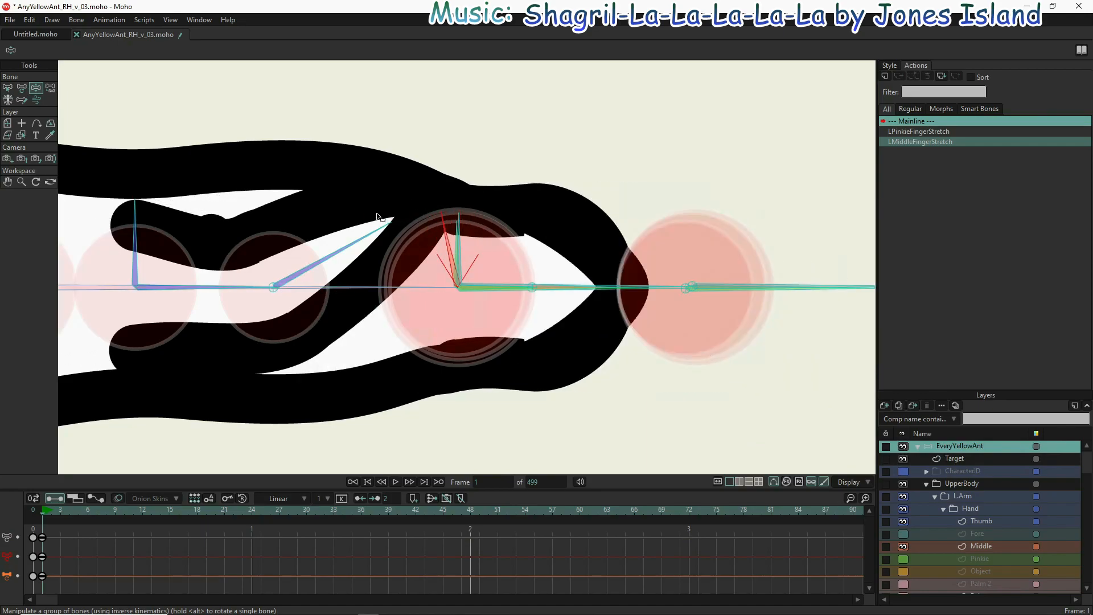
{"action": "left_click_drag", "start_coordinate": [565, 285], "coordinate": [543, 217]}
{"action": "left_click_drag", "start_coordinate": [446, 215], "coordinate": [524, 227]}
{"action": "left_click_drag", "start_coordinate": [797, 130], "coordinate": [862, 379]}
{"action": "scroll", "coordinate": [668, 185], "scroll_direction": "down", "scroll_amount": 5}
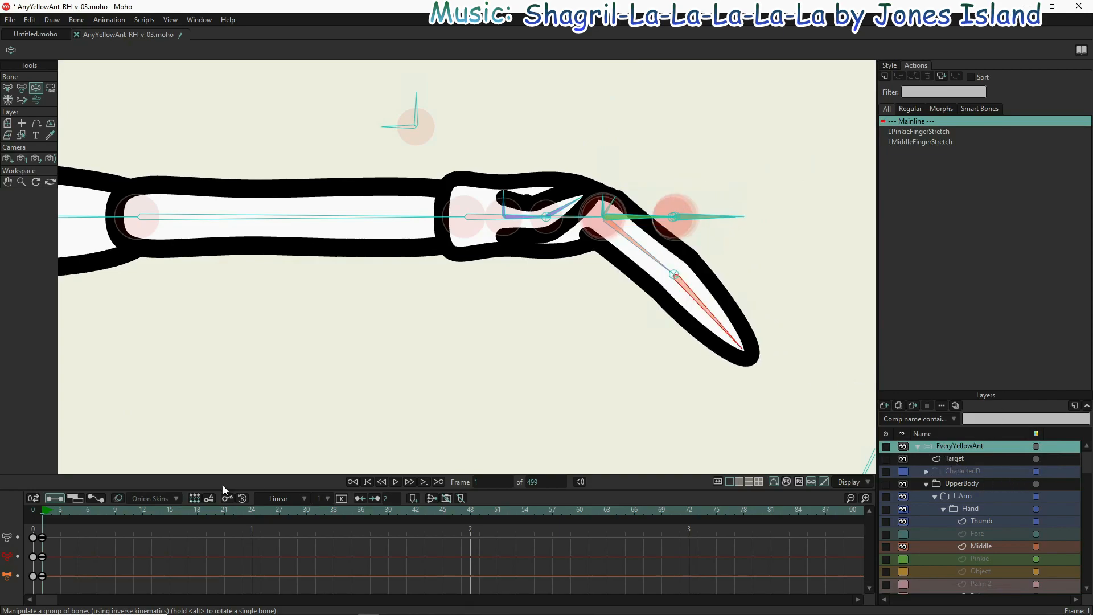
- Delete all test keyframes from the mainline timeline and return to frame 0
{"action": "left_click_drag", "start_coordinate": [73, 534], "coordinate": [2, 603]}
{"action": "key", "text": "Delete"}
{"action": "left_click", "coordinate": [26, 508]}
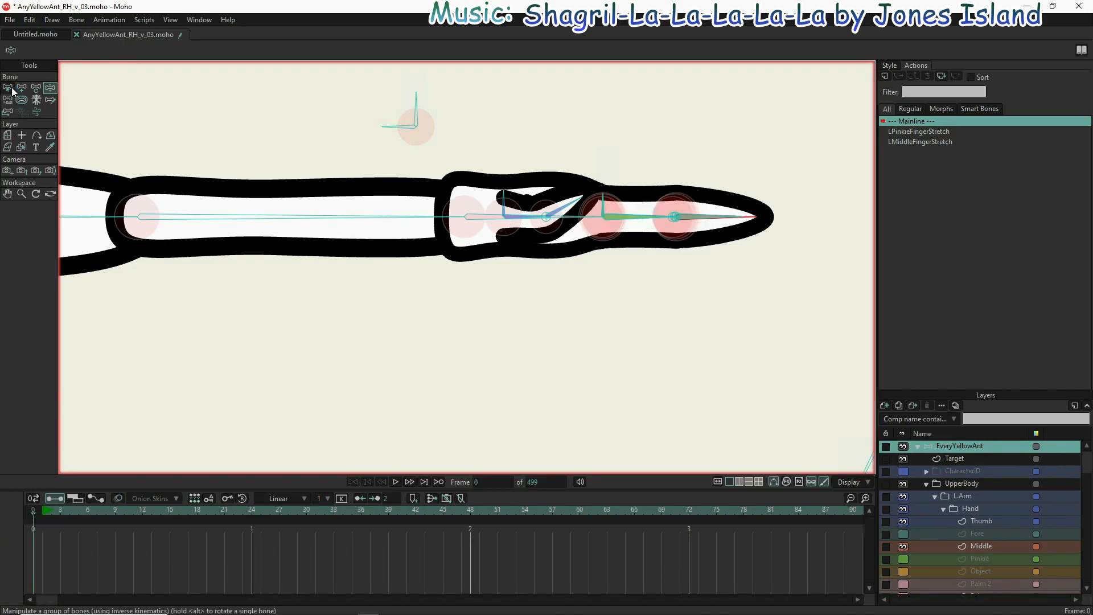
- Select the LForeFingerStretch control bone at the knuckle and create an action named LForeFingerStretch for it
{"action": "scroll", "coordinate": [596, 195], "scroll_direction": "up", "scroll_amount": 1}
{"action": "scroll", "coordinate": [607, 201], "scroll_direction": "up", "scroll_amount": 6}
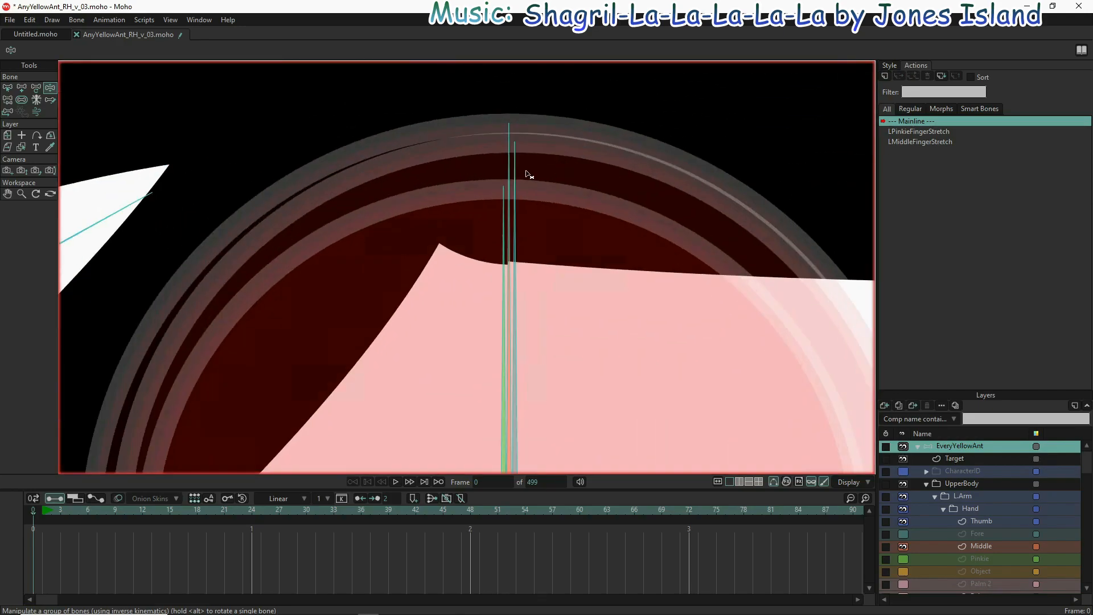
{"action": "left_click", "coordinate": [516, 167]}
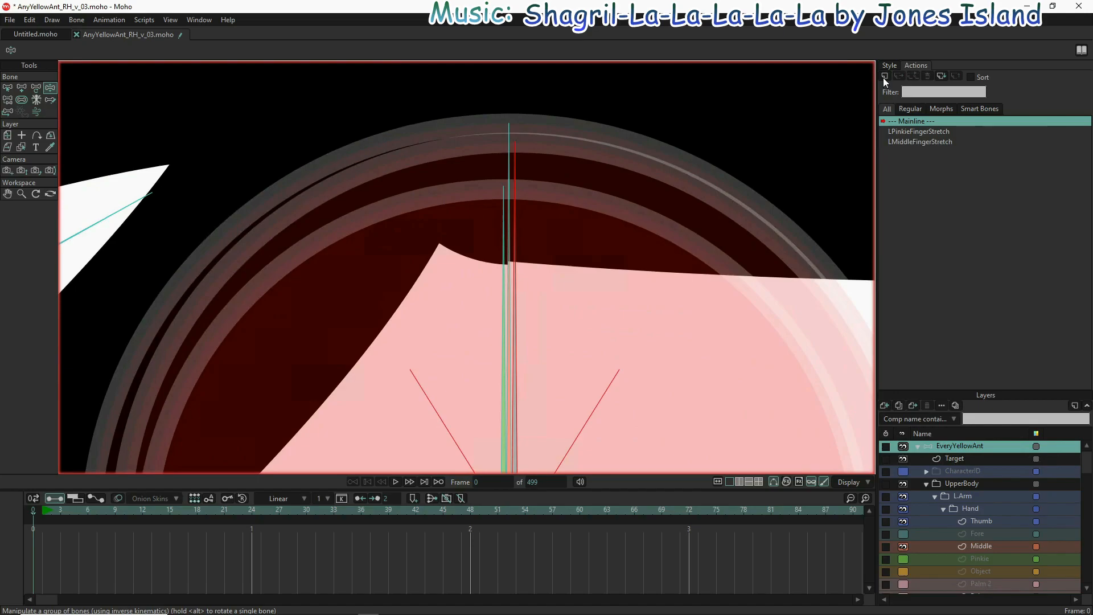
{"action": "left_click", "coordinate": [883, 76]}
{"action": "left_click", "coordinate": [551, 351]}
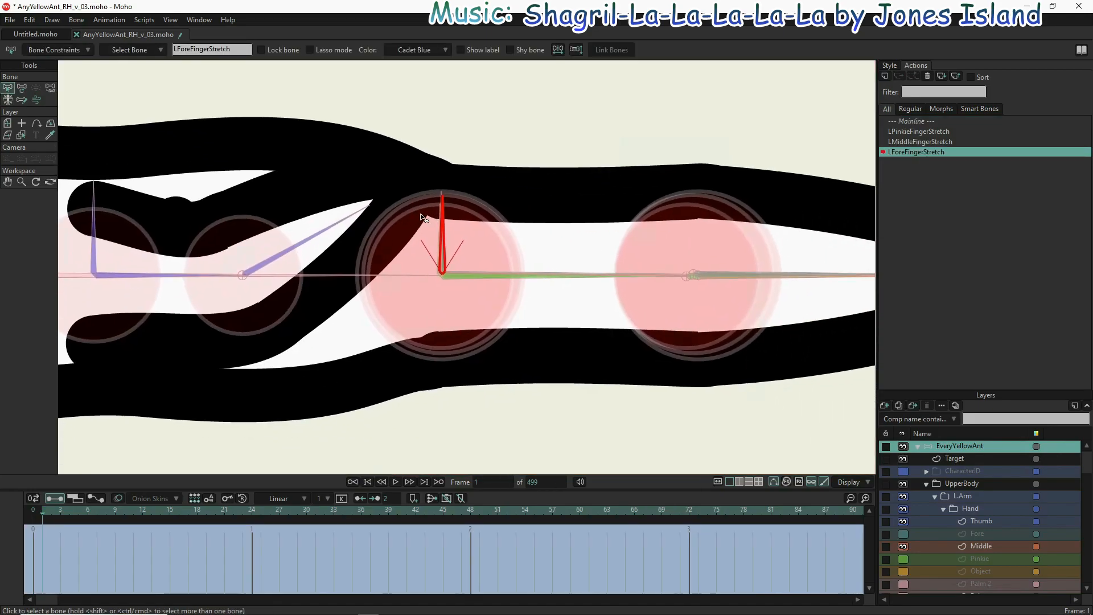
- Rotate the LForeFingerStretch bone to 122° on frame 1 and to 58° on frame 65 of its action
{"action": "scroll", "coordinate": [412, 212], "scroll_direction": "down", "scroll_amount": 3}
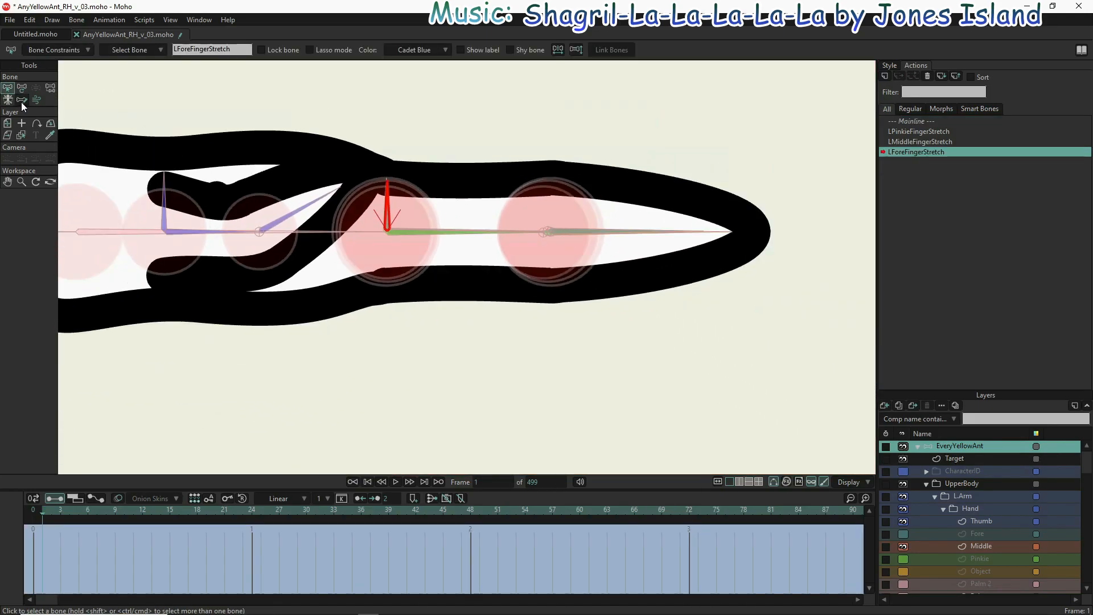
{"action": "left_click", "coordinate": [26, 88]}
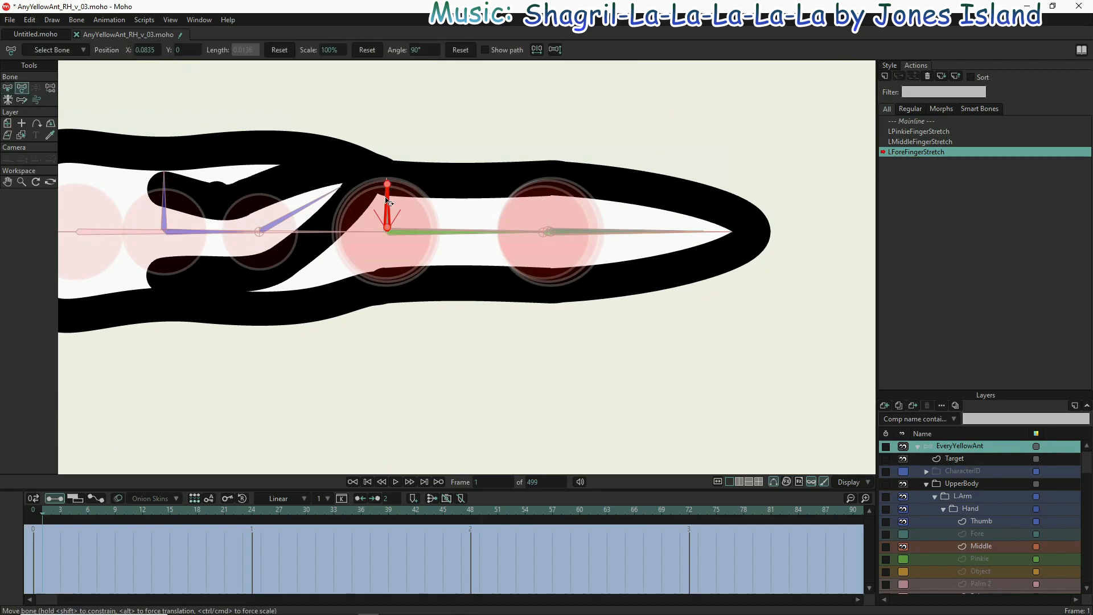
{"action": "left_click_drag", "start_coordinate": [387, 202], "coordinate": [370, 206]}
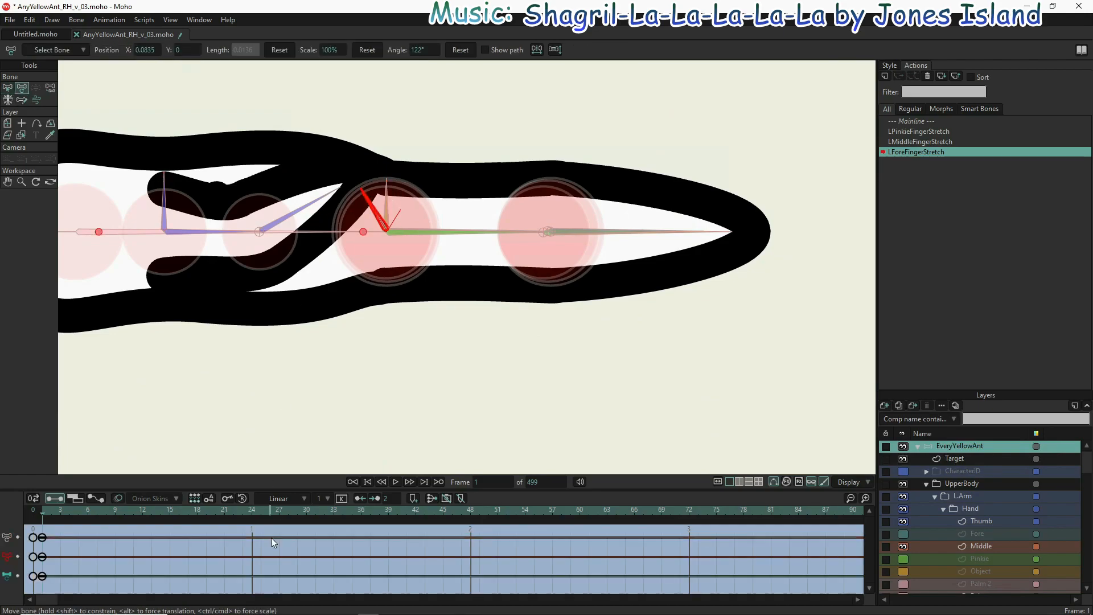
{"action": "left_click", "coordinate": [624, 510]}
{"action": "left_click_drag", "start_coordinate": [373, 209], "coordinate": [459, 236]}
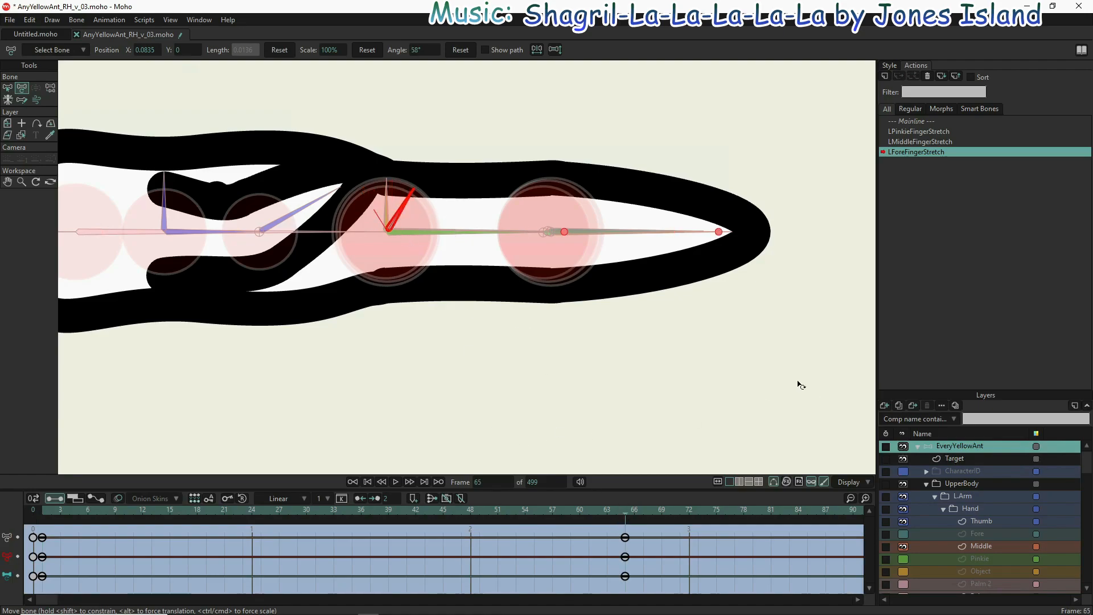
- Select the ForeBase bone, scale it up on frame 65 of the LForeFingerStretch action, and reset its scale to 100% on frame 33
{"action": "scroll", "coordinate": [438, 223], "scroll_direction": "up", "scroll_amount": 5}
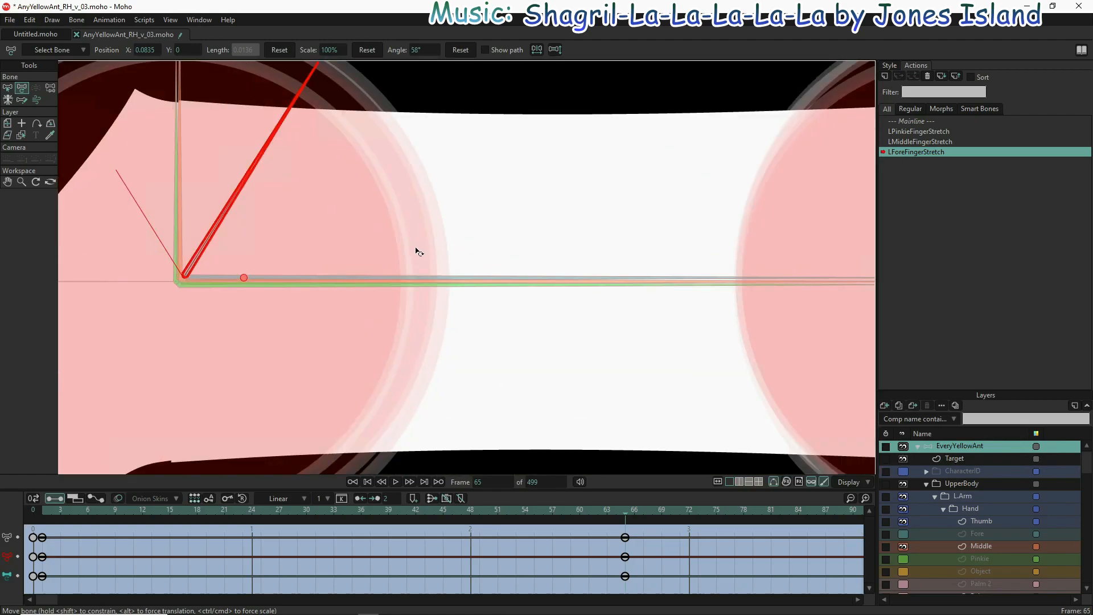
{"action": "key", "text": "b"}
{"action": "left_click", "coordinate": [414, 277]}
{"action": "left_click_drag", "start_coordinate": [675, 256], "coordinate": [475, 261]}
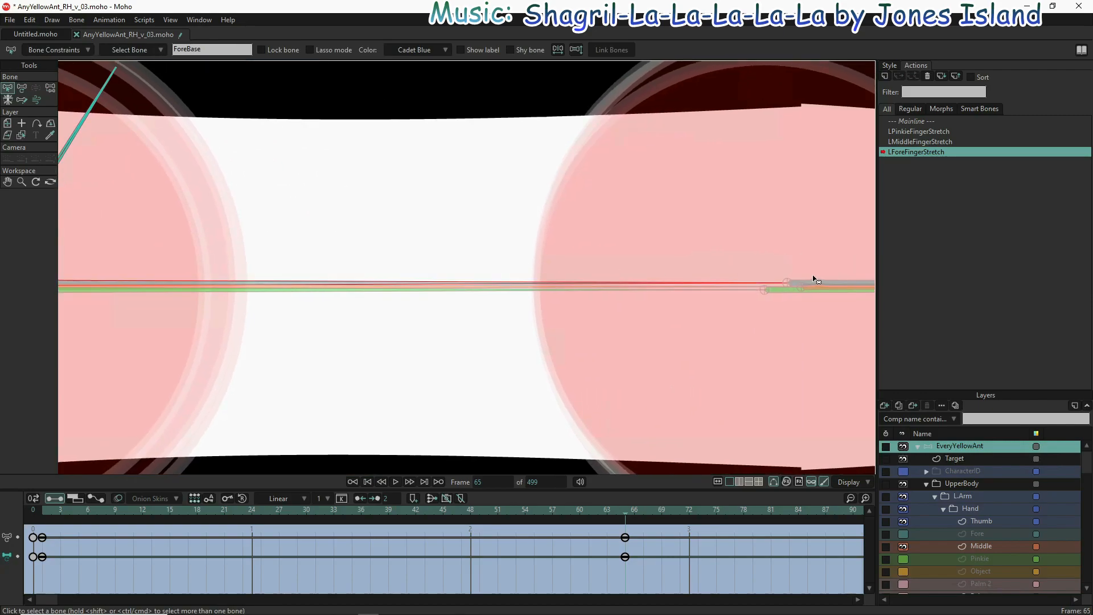
{"action": "scroll", "coordinate": [656, 210], "scroll_direction": "down", "scroll_amount": 5}
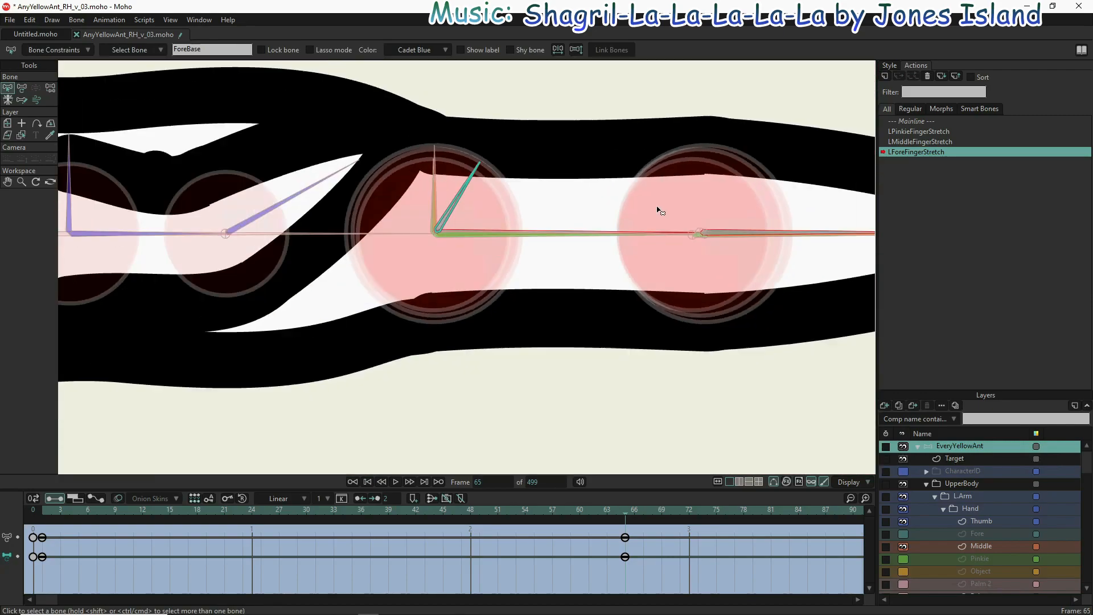
{"action": "left_click", "coordinate": [22, 88]}
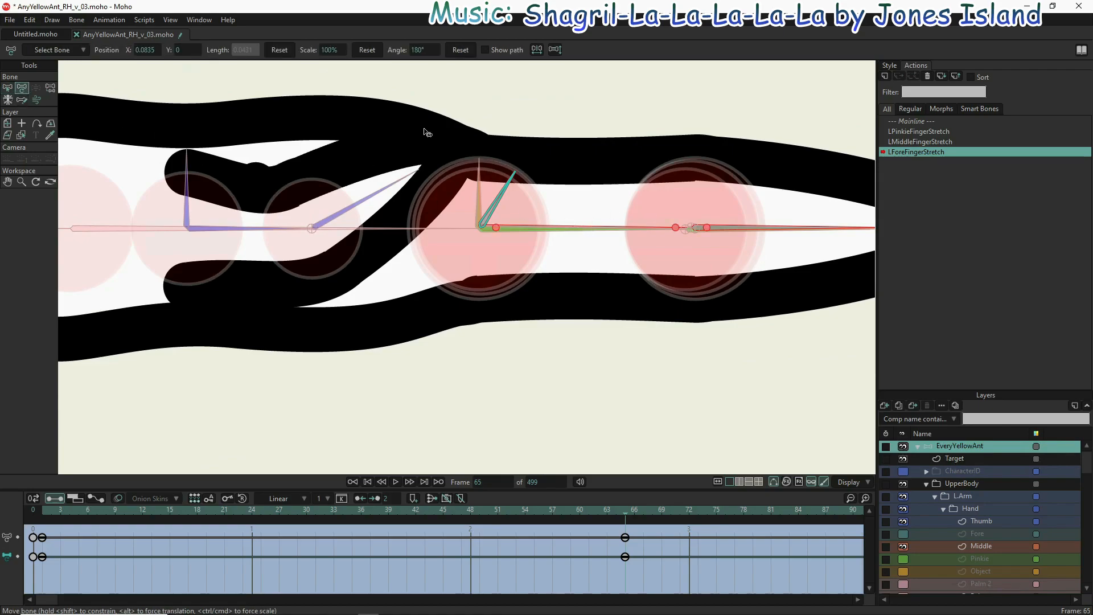
{"action": "left_click", "coordinate": [330, 51]}
{"action": "type", "text": "12"}
{"action": "type", "text": "3"}
{"action": "key", "text": "Return"}
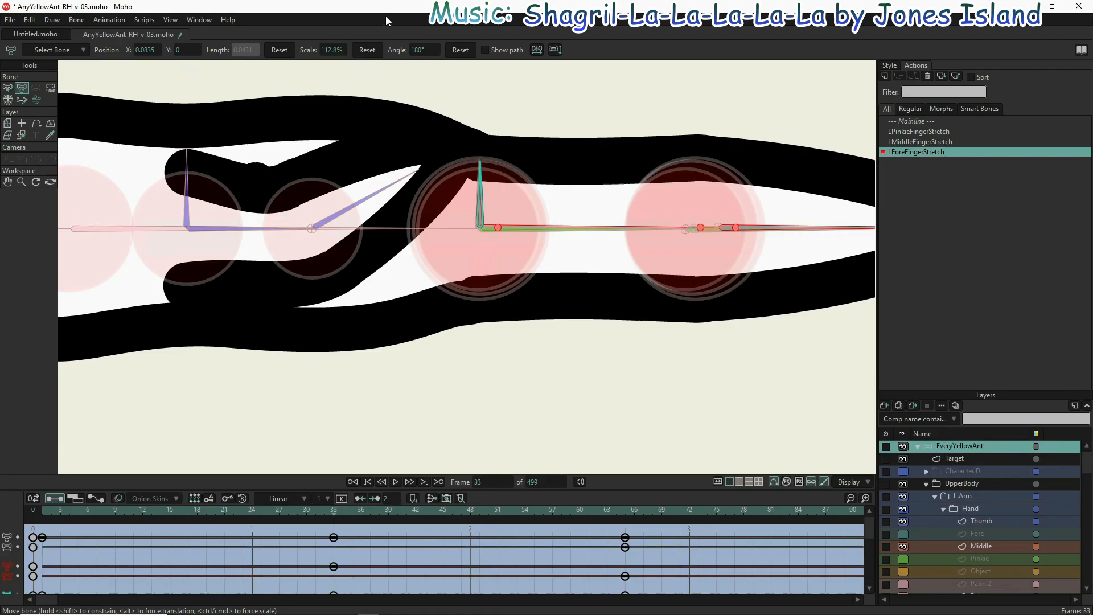
{"action": "left_click", "coordinate": [367, 50]}
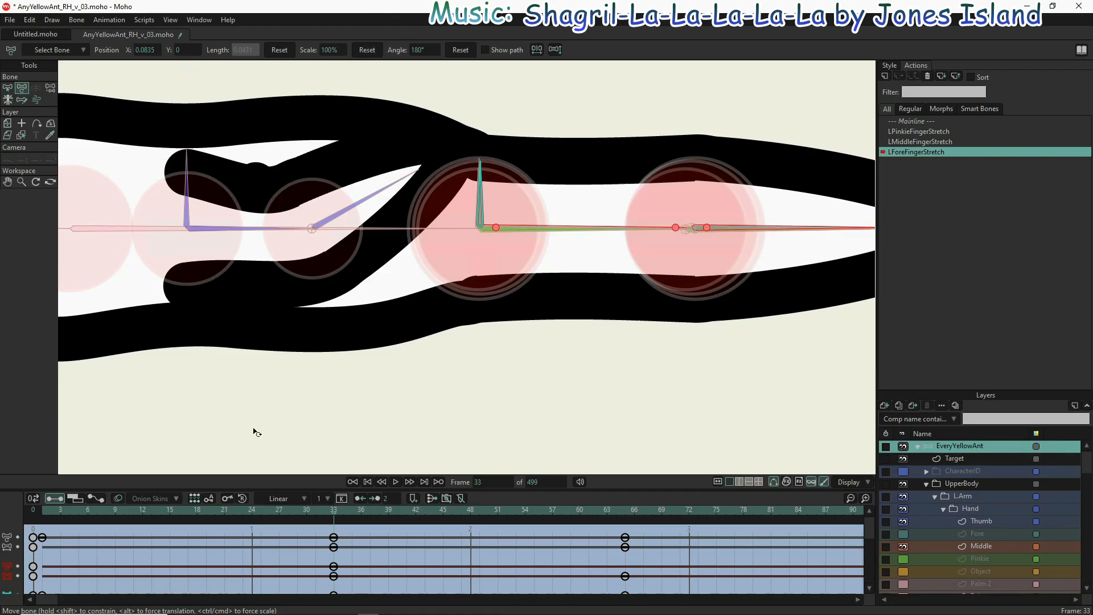
- Set the ForeBase bone's scale to 10% on frames 16 and 15 of the LForeFingerStretch action
{"action": "left_click", "coordinate": [179, 510]}
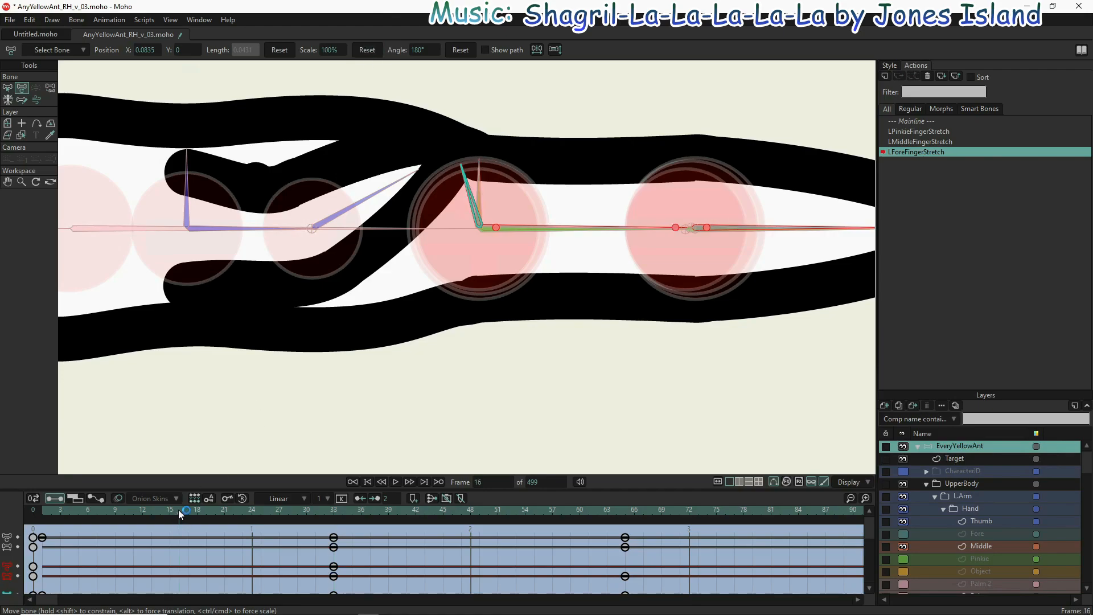
{"action": "left_click", "coordinate": [330, 50]}
{"action": "type", "text": "1"}
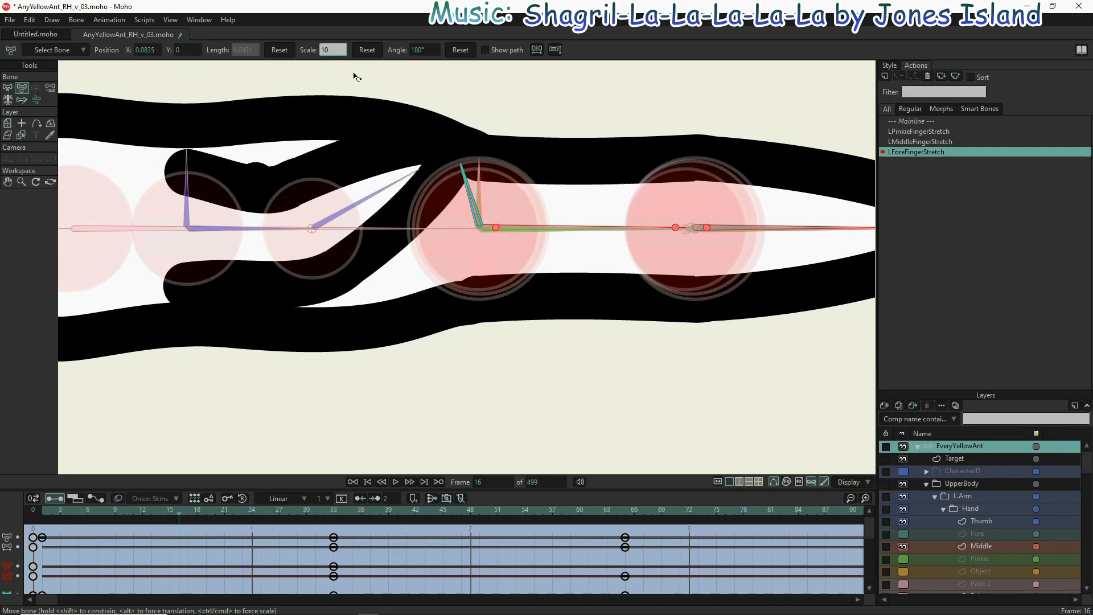
{"action": "type", "text": "0"}
{"action": "key", "text": "Return"}
{"action": "left_click", "coordinate": [170, 516]}
{"action": "left_click", "coordinate": [338, 49]}
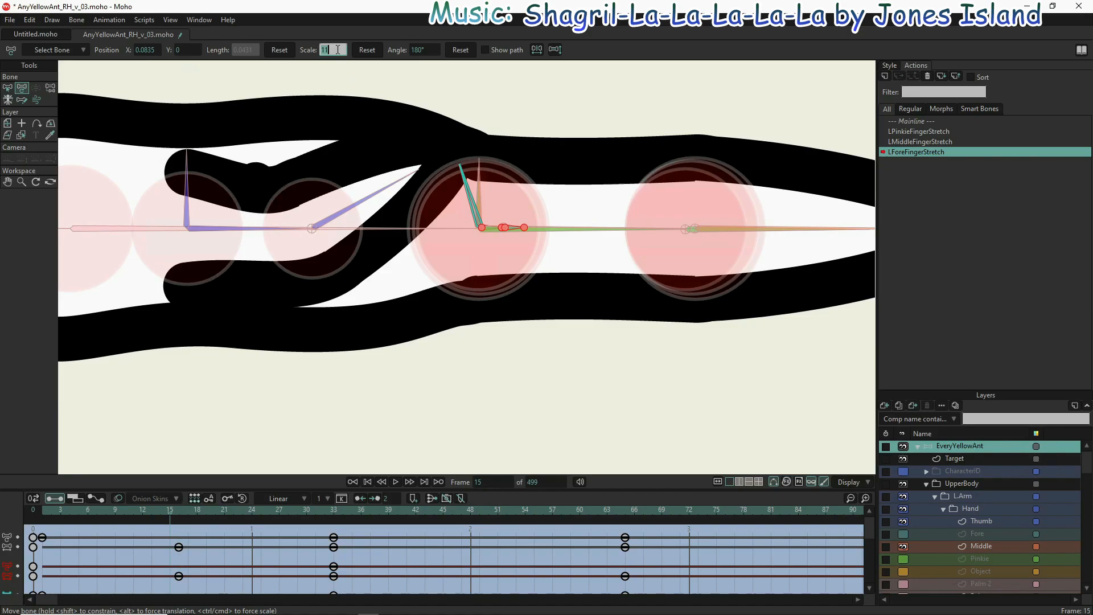
{"action": "key", "text": "Return"}
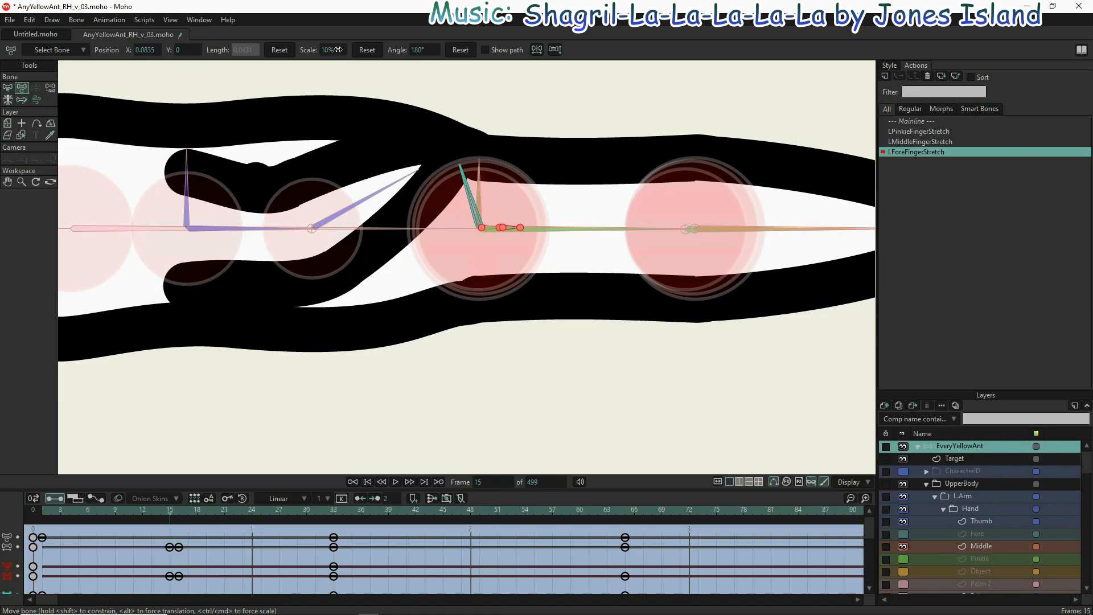
- Set the ForeBase bone's scale to 90% on frame 1, and compare the pose with frame 15
{"action": "left_click", "coordinate": [43, 511]}
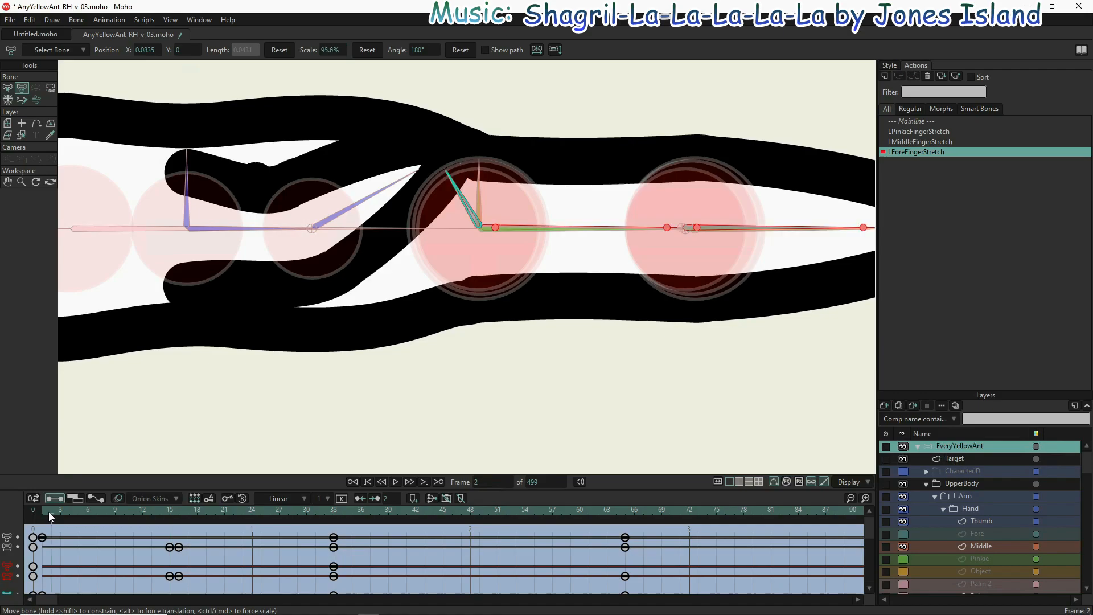
{"action": "left_click", "coordinate": [328, 50]}
{"action": "type", "text": "9"}
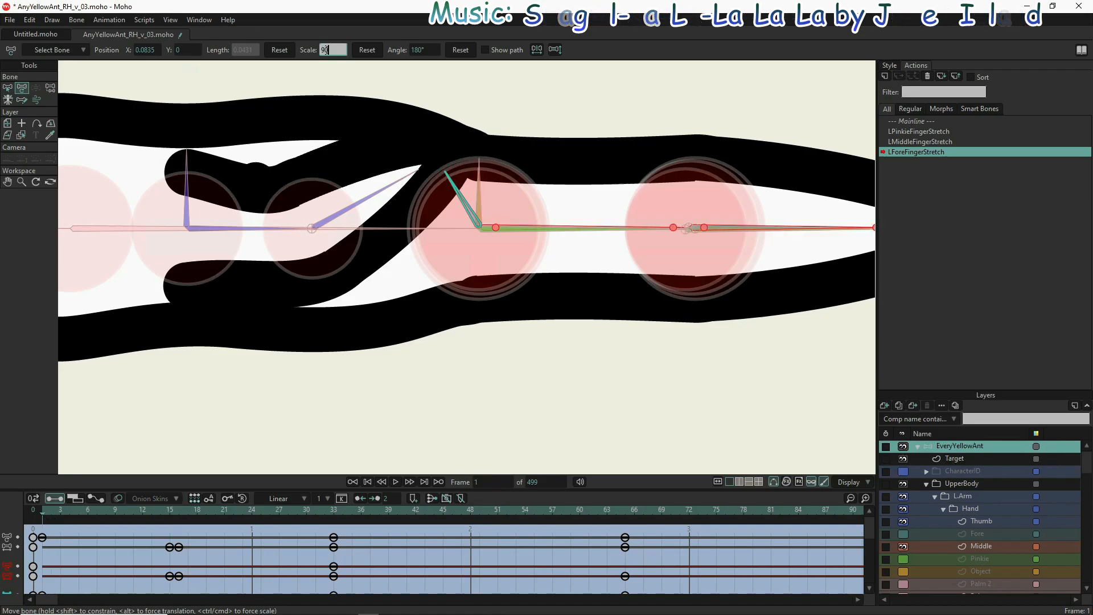
{"action": "type", "text": "0"}
{"action": "key", "text": "Return"}
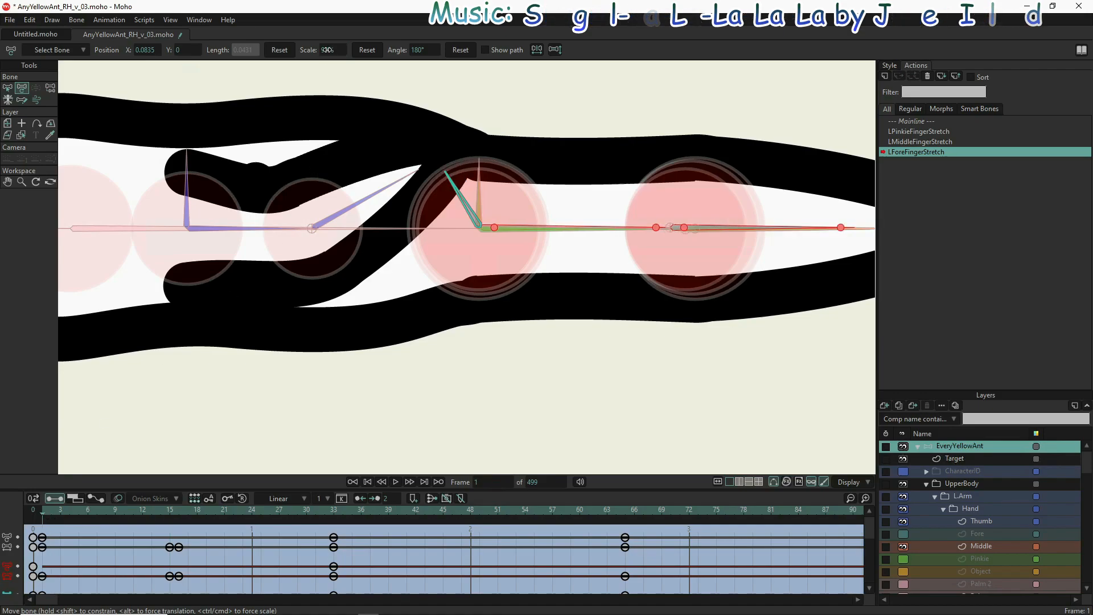
{"action": "left_click", "coordinate": [169, 511]}
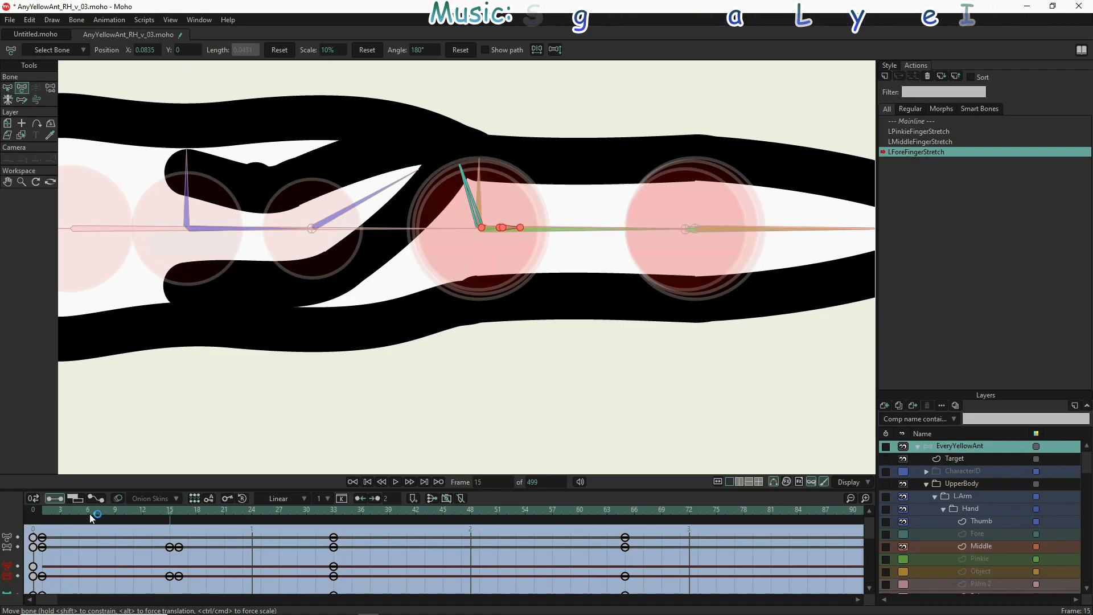
{"action": "left_click", "coordinate": [42, 510]}
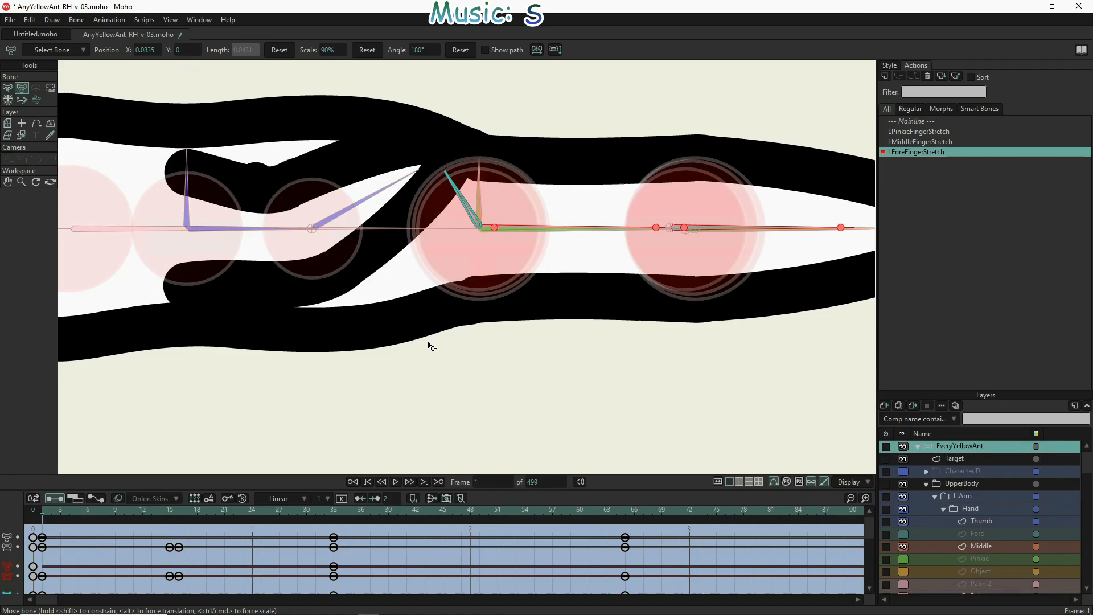
- Rotate the ForeBase bone to 180° on frames 1 and 15 so that it points back toward the wrist
{"action": "left_click", "coordinate": [476, 296]}
{"action": "key", "text": "z"}
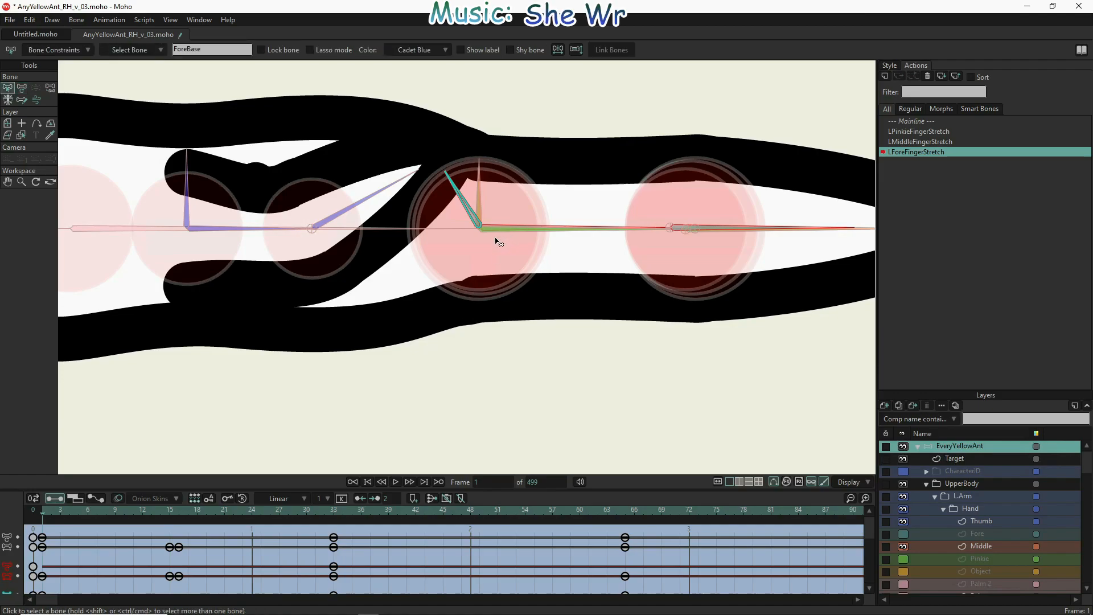
{"action": "scroll", "coordinate": [497, 226], "scroll_direction": "up", "scroll_amount": 3}
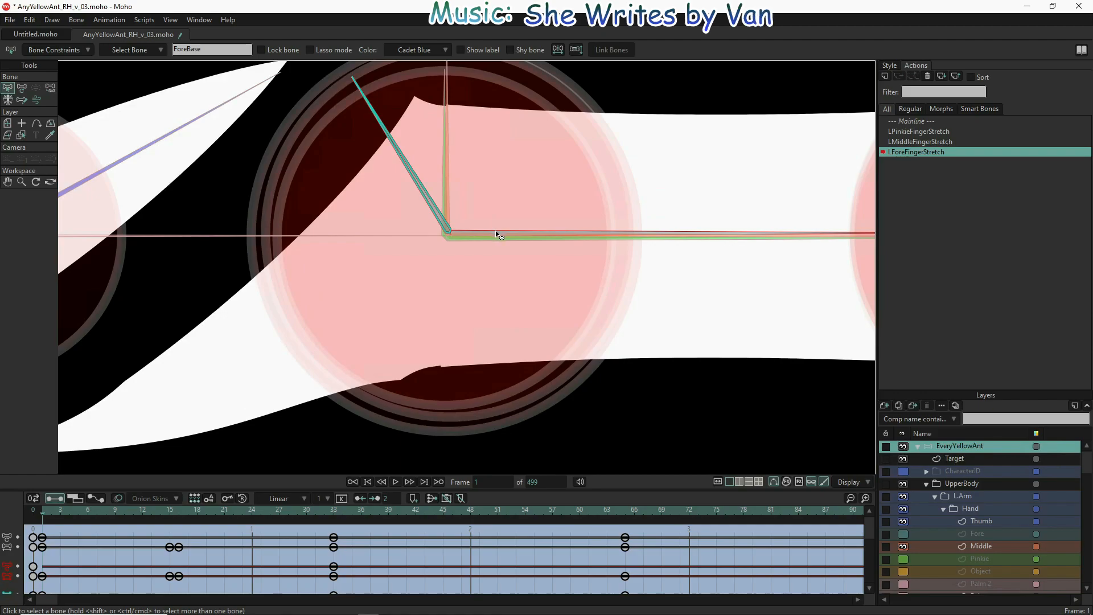
{"action": "left_click", "coordinate": [495, 233]}
{"action": "key", "text": "t"}
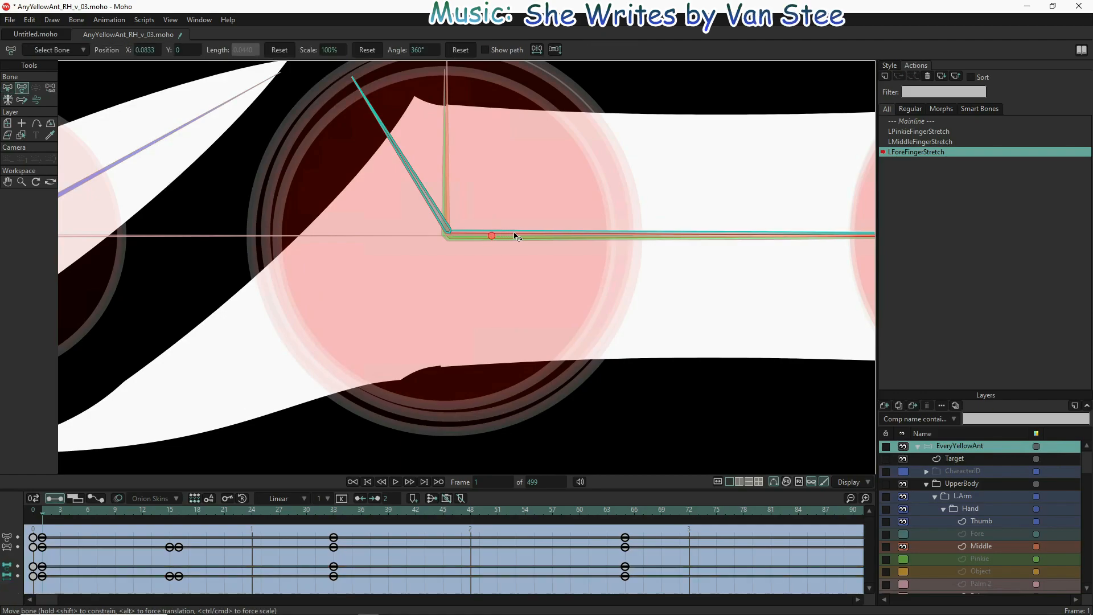
{"action": "left_click", "coordinate": [510, 230]}
{"action": "left_click_drag", "start_coordinate": [510, 233], "coordinate": [375, 249]}
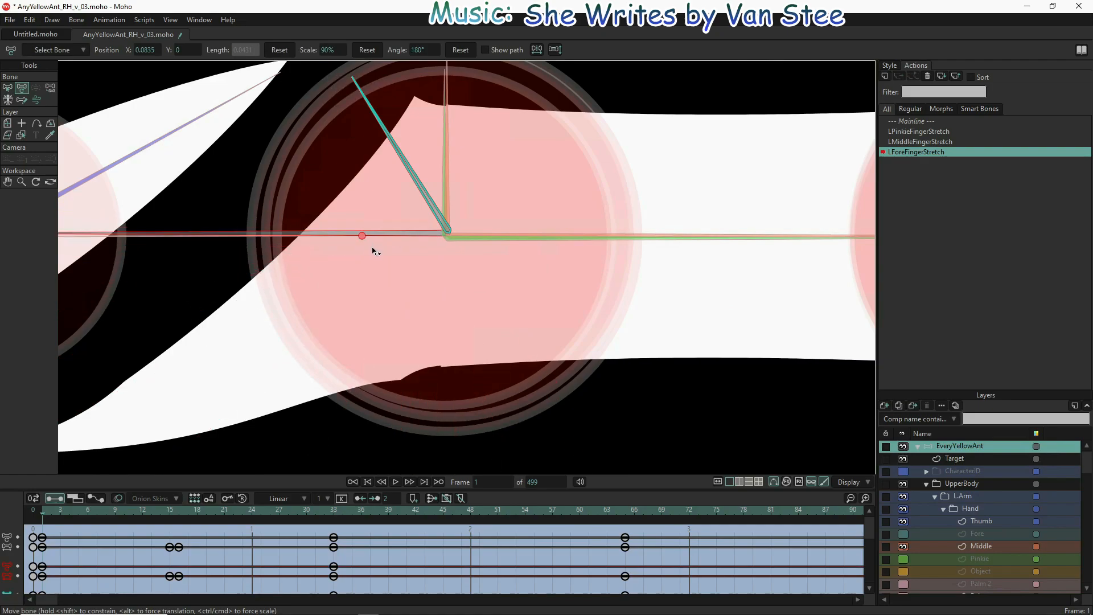
{"action": "left_click", "coordinate": [168, 510]}
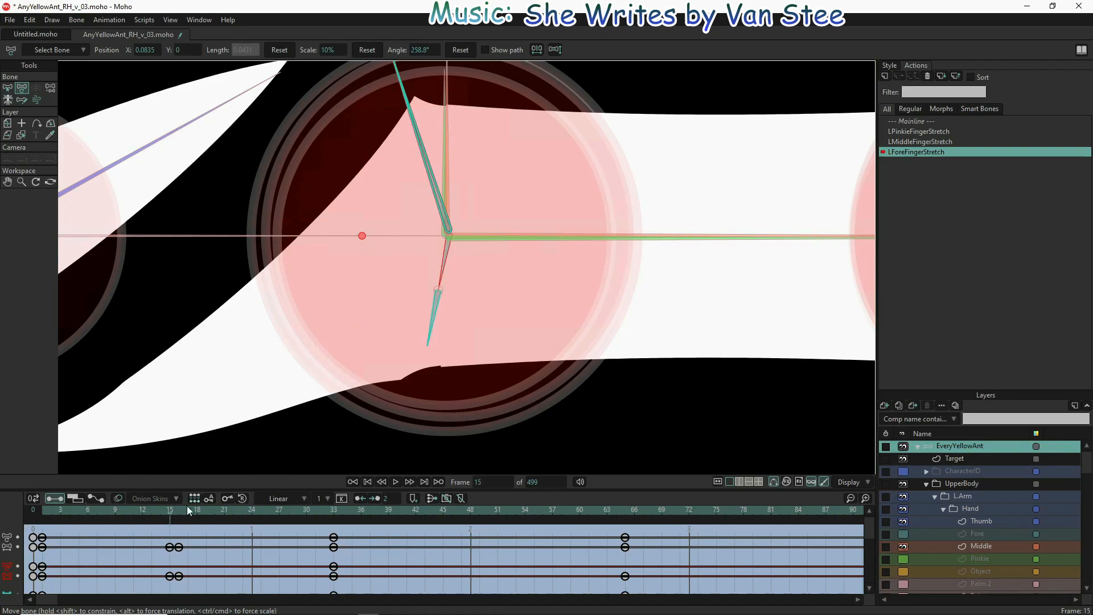
{"action": "left_click_drag", "start_coordinate": [444, 232], "coordinate": [407, 232]}
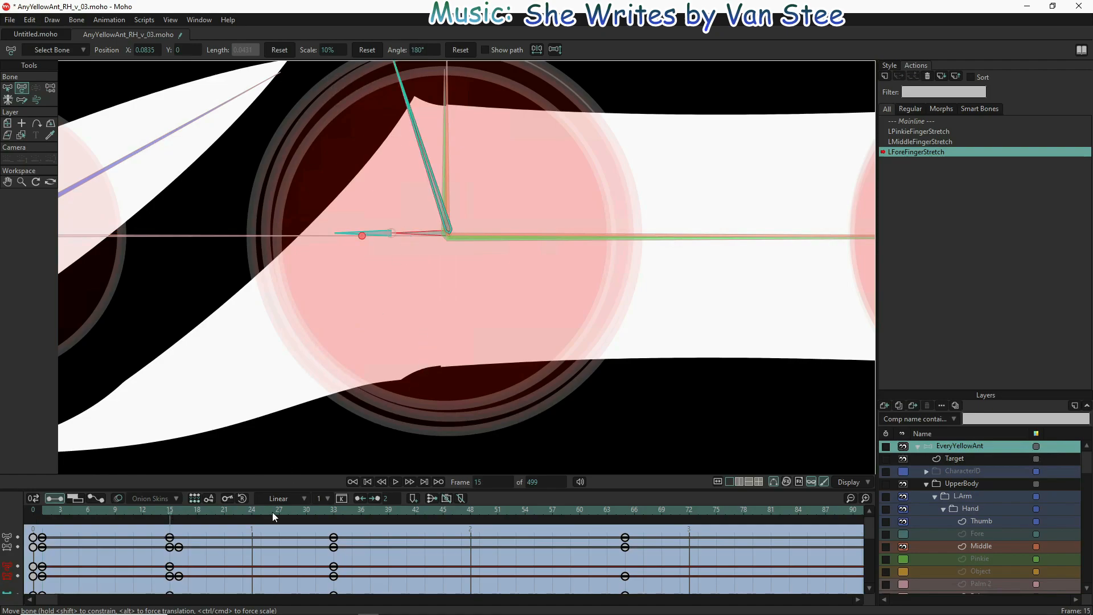
- Swing the ForeBase bone to point forward along the finger on frame 16, and check it against frame 33
{"action": "left_click", "coordinate": [178, 510]}
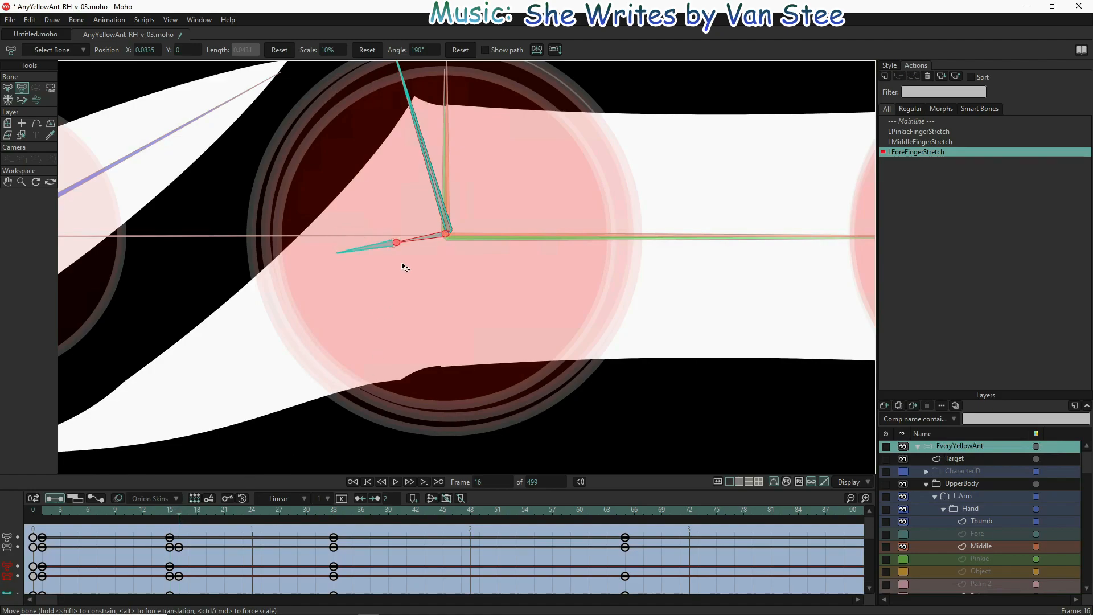
{"action": "left_click_drag", "start_coordinate": [421, 241], "coordinate": [514, 242]}
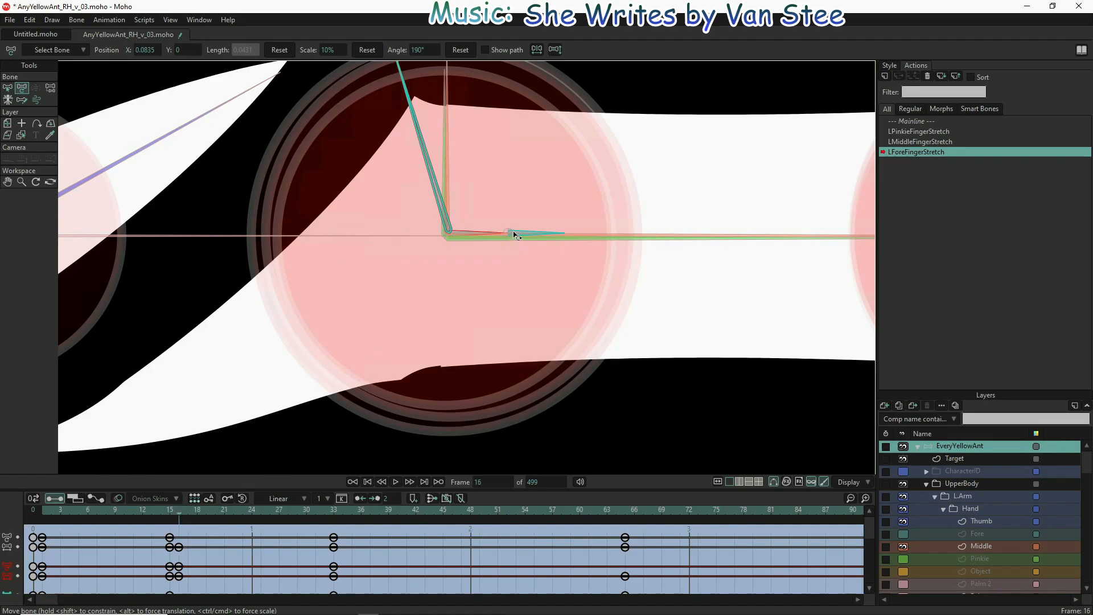
{"action": "left_click", "coordinate": [337, 510]}
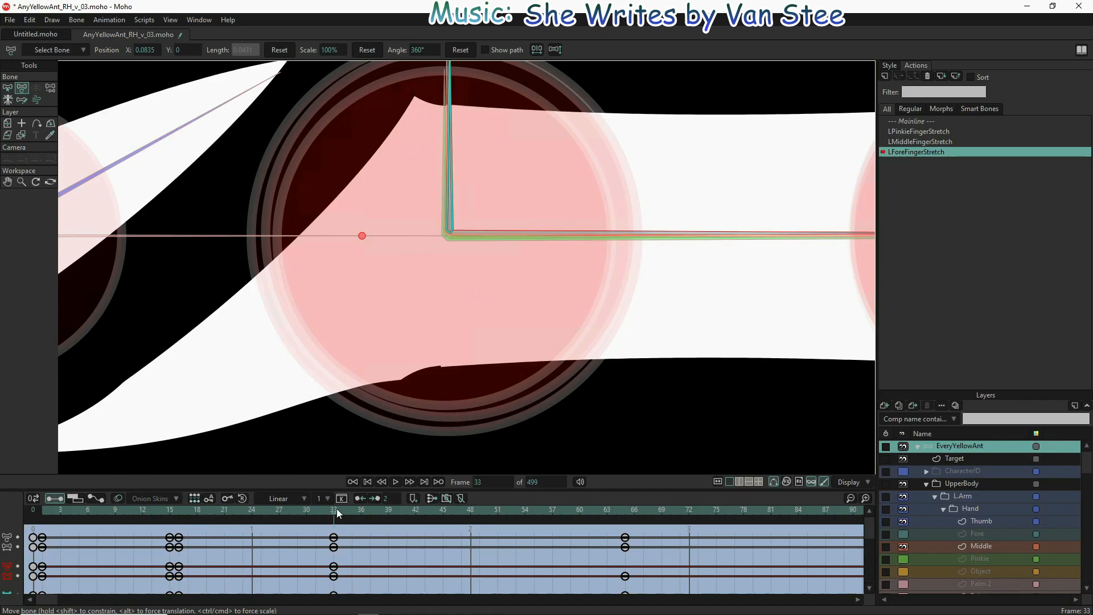
- Return to frame 1 of the mainline timeline, and show the Fore and Pinkie layers alongside Middle
{"action": "left_click", "coordinate": [922, 122]}
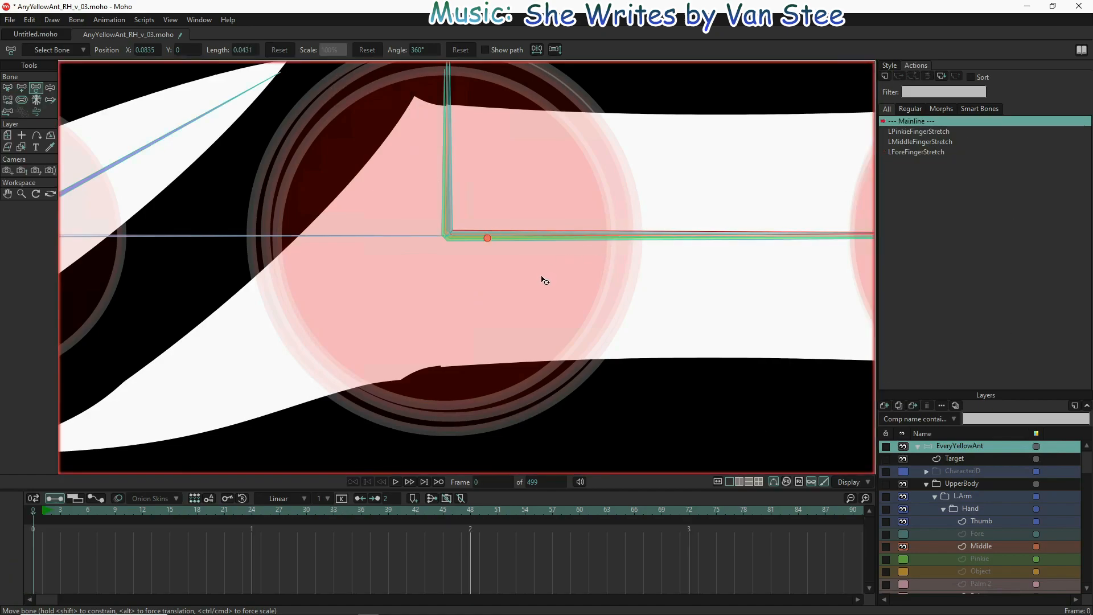
{"action": "scroll", "coordinate": [542, 279], "scroll_direction": "down", "scroll_amount": 10}
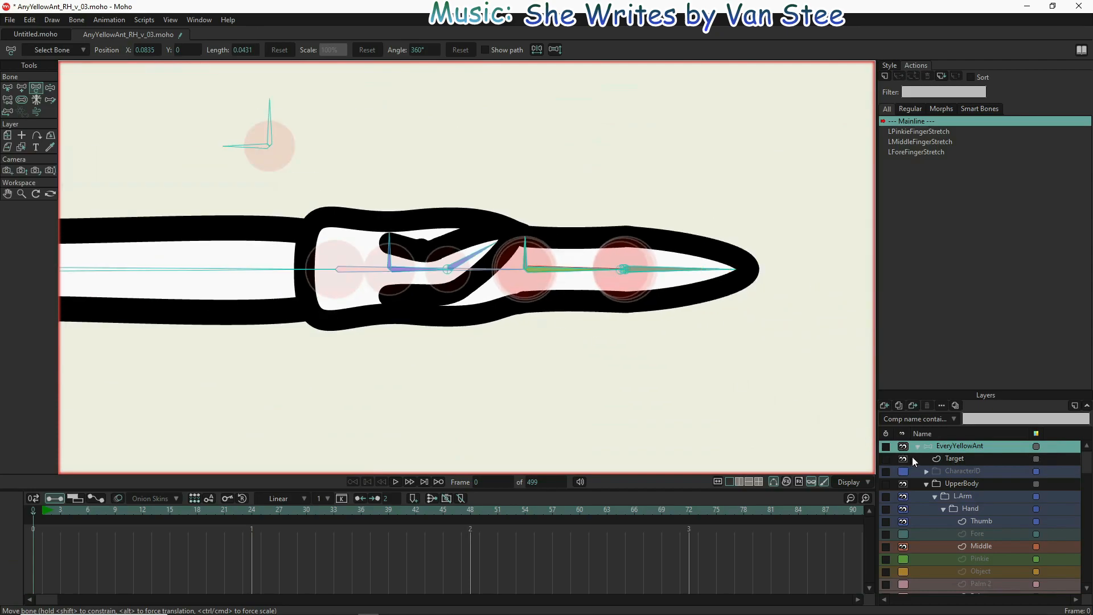
{"action": "left_click", "coordinate": [50, 89]}
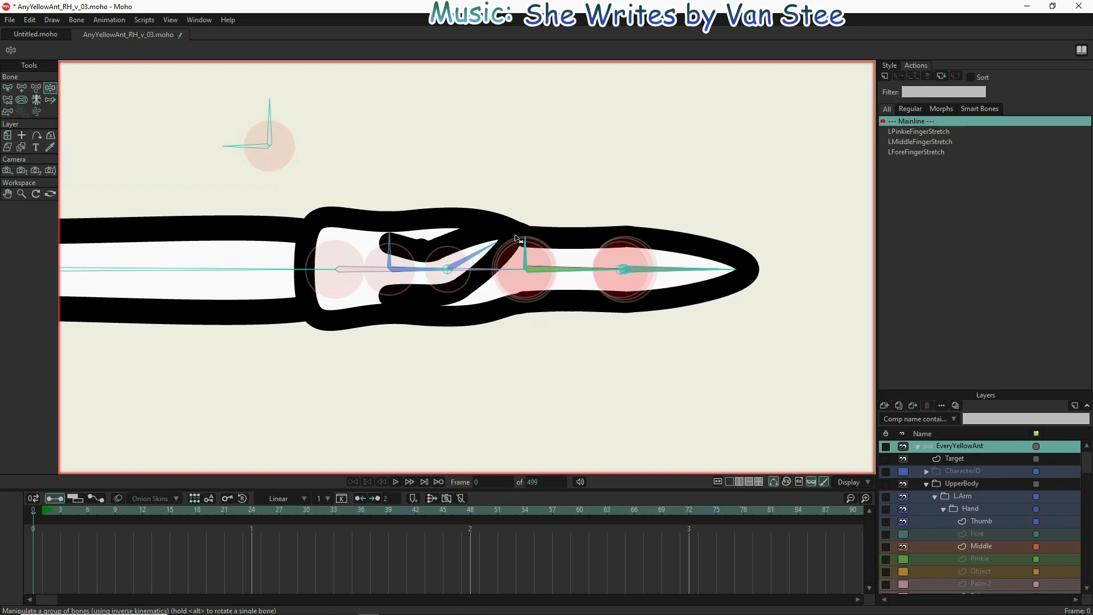
{"action": "left_click_drag", "start_coordinate": [527, 237], "coordinate": [242, 393]}
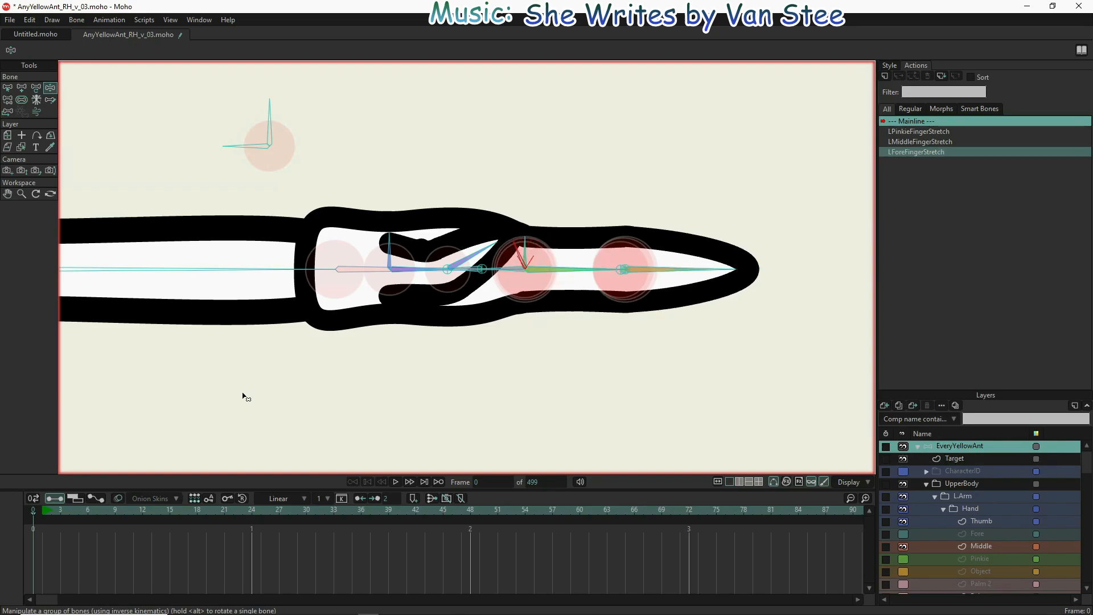
{"action": "left_click", "coordinate": [44, 513]}
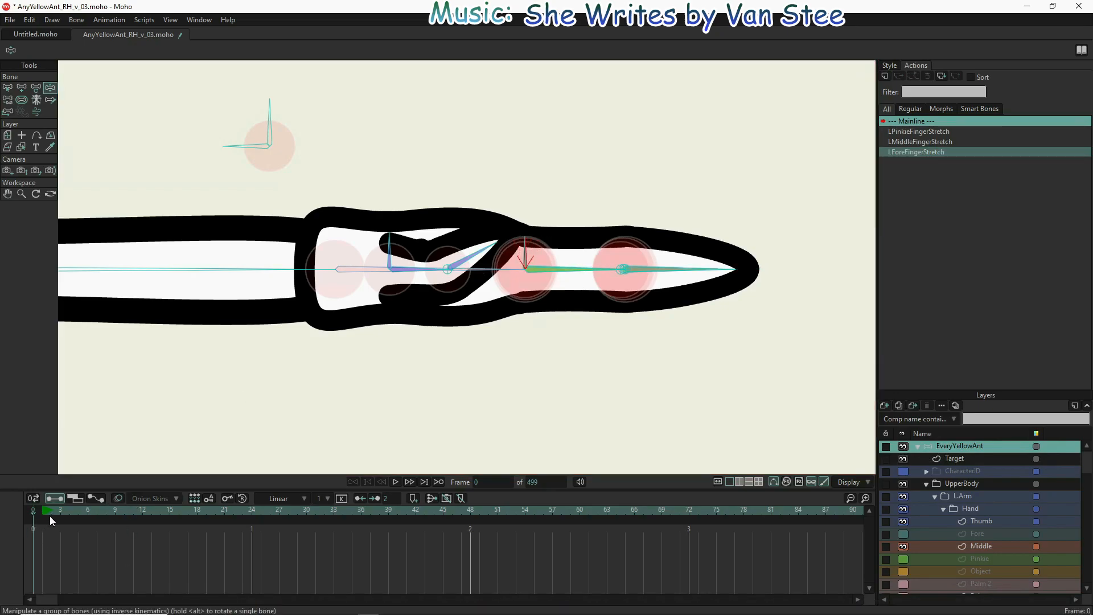
{"action": "left_click", "coordinate": [902, 533]}
{"action": "left_click", "coordinate": [901, 558]}
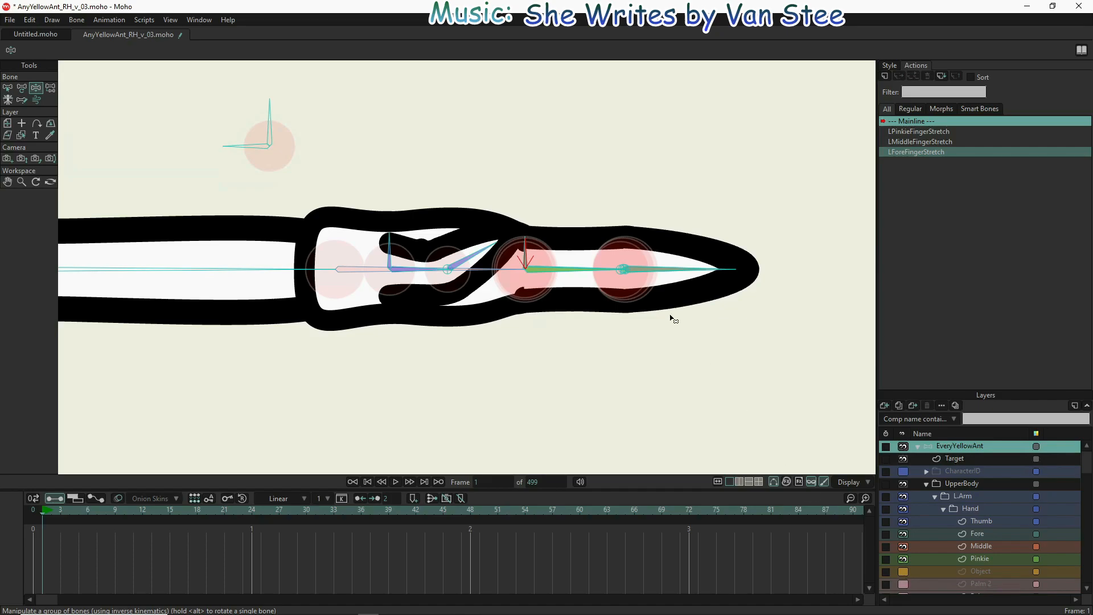
- Test the finger stretch controls on frame 1 by swinging them both ways and bending the bones of the extended fingers
{"action": "left_click_drag", "start_coordinate": [526, 238], "coordinate": [619, 234]}
{"action": "left_click", "coordinate": [520, 240]}
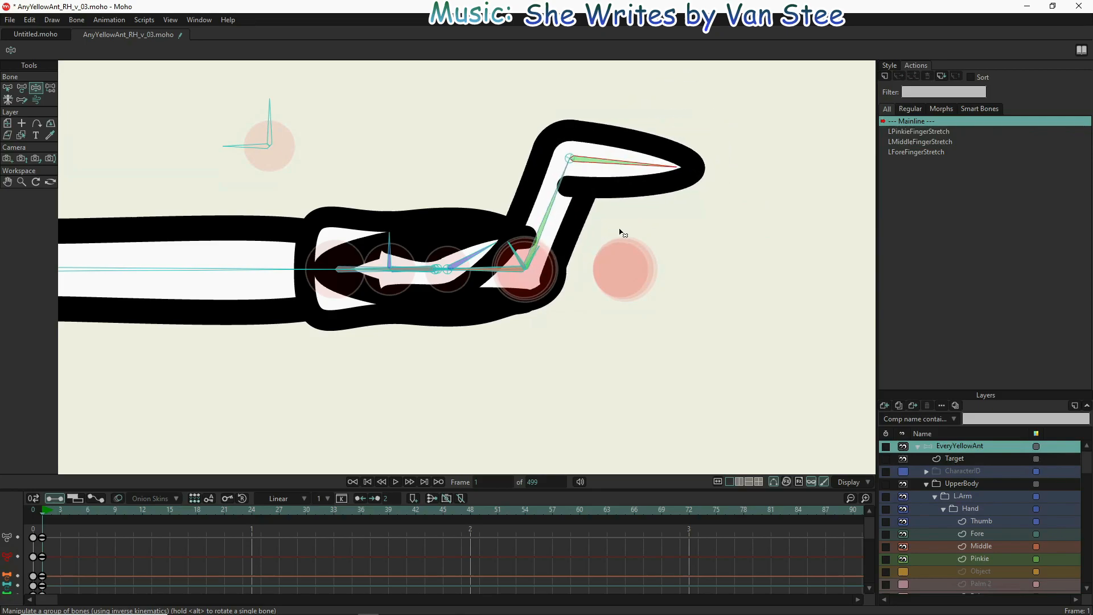
{"action": "left_click_drag", "start_coordinate": [514, 249], "coordinate": [525, 230]}
{"action": "left_click_drag", "start_coordinate": [641, 318], "coordinate": [598, 272]}
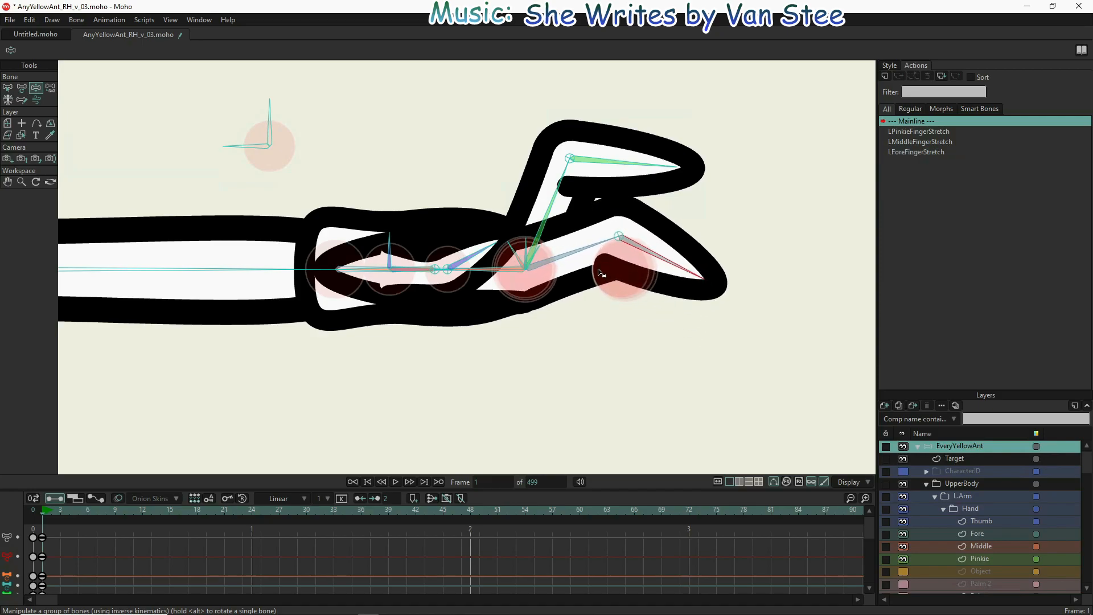
- Swing the stretch controls back to extend all three fingers, raise one finger upright, and tilt another's tip upward
{"action": "left_click_drag", "start_coordinate": [514, 266], "coordinate": [532, 241]}
{"action": "left_click_drag", "start_coordinate": [760, 268], "coordinate": [691, 393]}
{"action": "left_click_drag", "start_coordinate": [571, 305], "coordinate": [565, 257]}
{"action": "left_click", "coordinate": [537, 251]}
{"action": "mouse_move", "coordinate": [537, 247]}
{"action": "left_mouse_down"}
{"action": "mouse_move", "coordinate": [527, 232]}
{"action": "mouse_move", "coordinate": [550, 225]}
{"action": "mouse_move", "coordinate": [571, 254]}
{"action": "mouse_move", "coordinate": [528, 243]}
{"action": "left_mouse_up"}
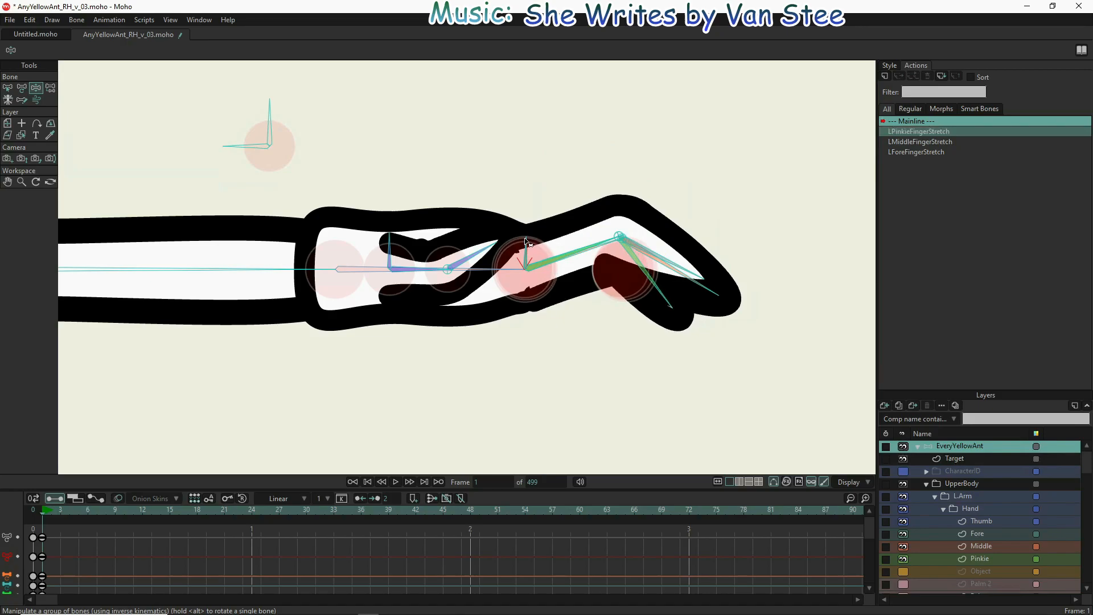
{"action": "left_click_drag", "start_coordinate": [565, 254], "coordinate": [563, 53]}
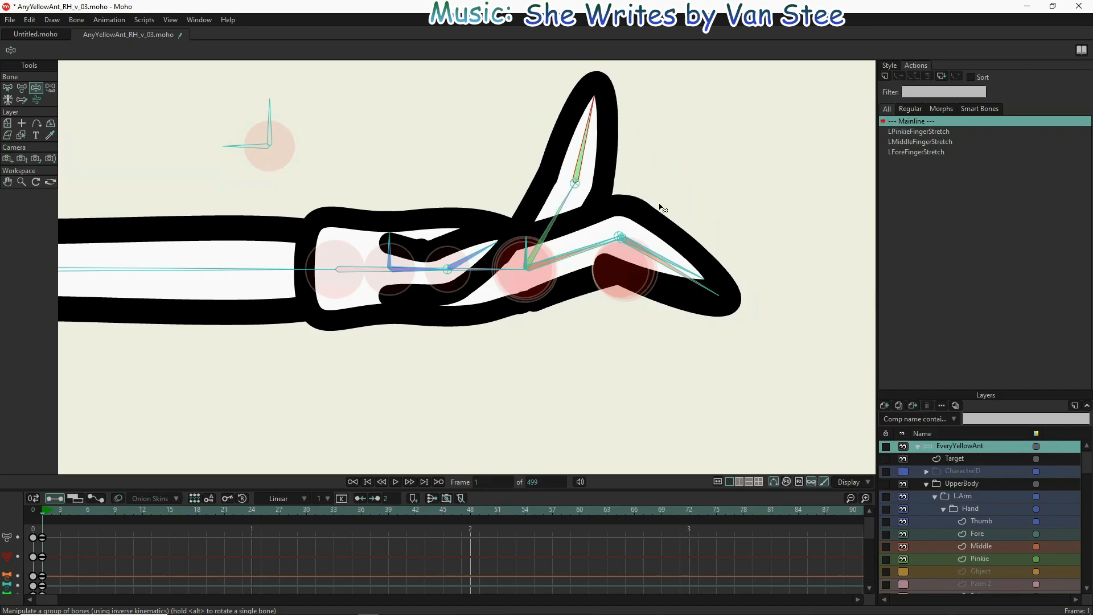
{"action": "left_click_drag", "start_coordinate": [657, 267], "coordinate": [662, 138]}
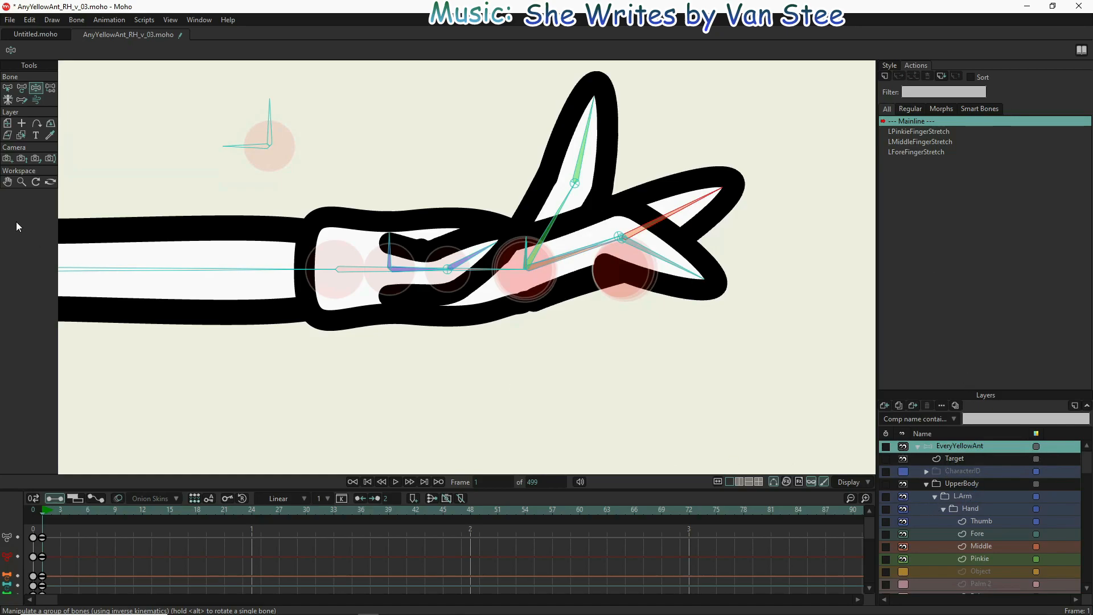
- Delete the mainline test keyframes, and create a smart bone action named LThumbStretch for the thumb's stretch control bone
{"action": "left_click", "coordinate": [388, 249]}
{"action": "left_click", "coordinate": [32, 512]}
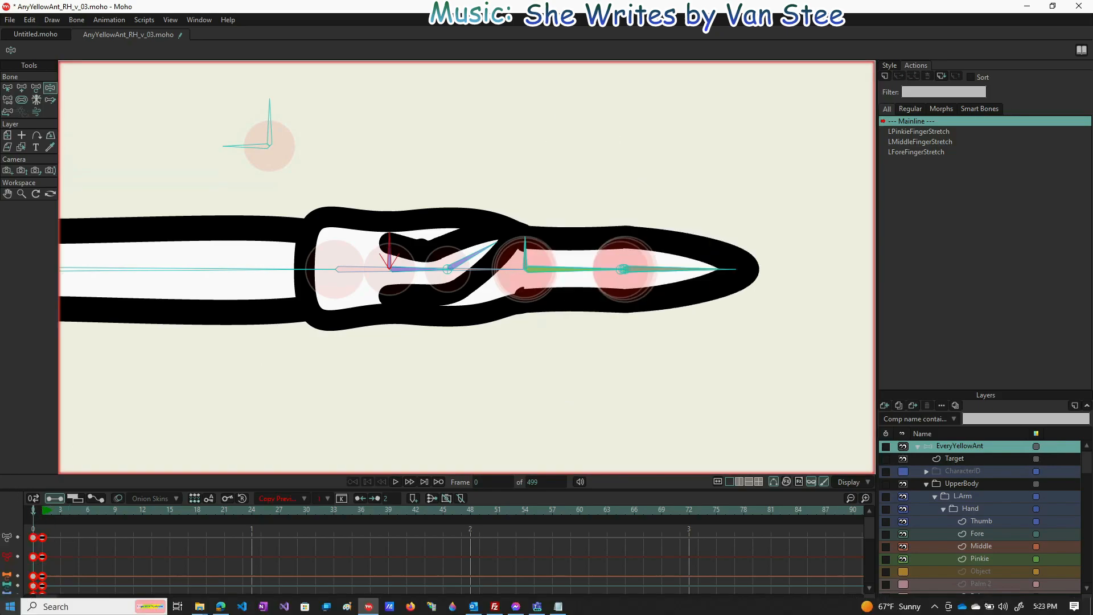
{"action": "key", "text": "Delete"}
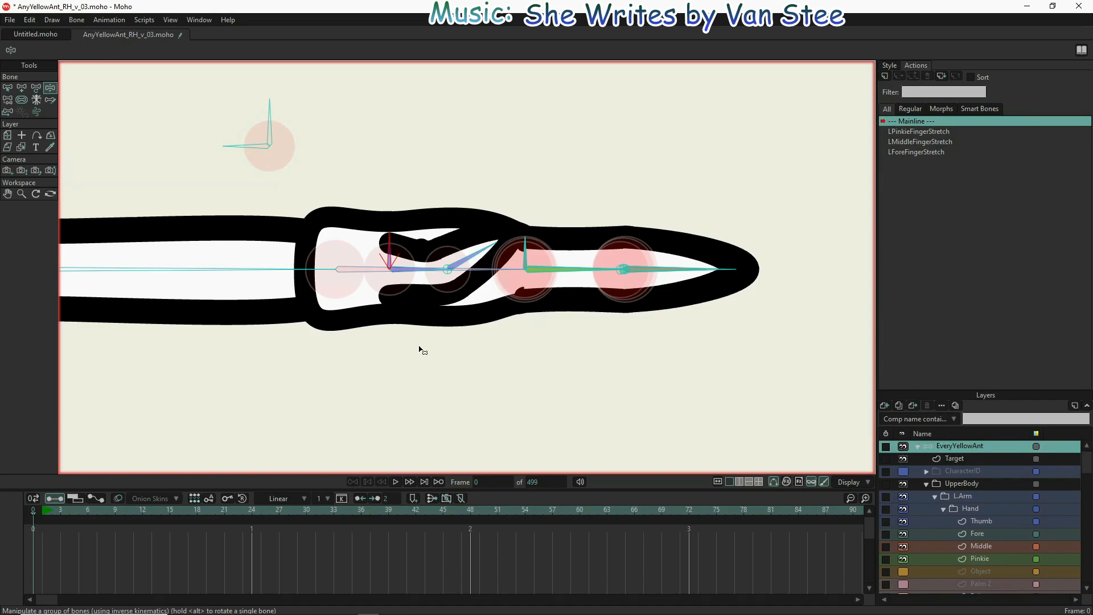
{"action": "left_click", "coordinate": [885, 77]}
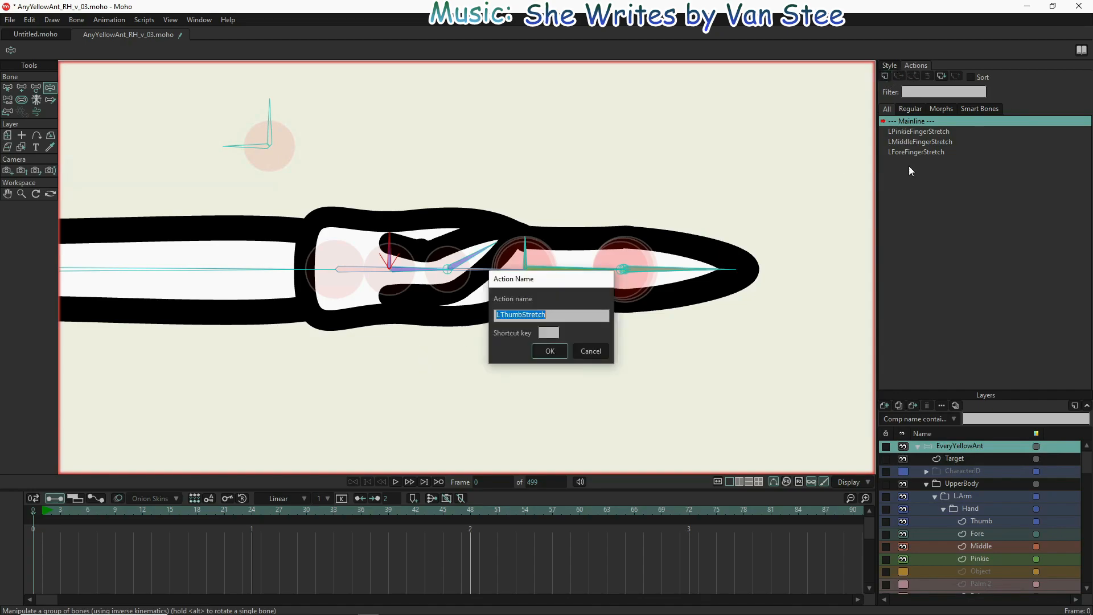
{"action": "left_click", "coordinate": [550, 351]}
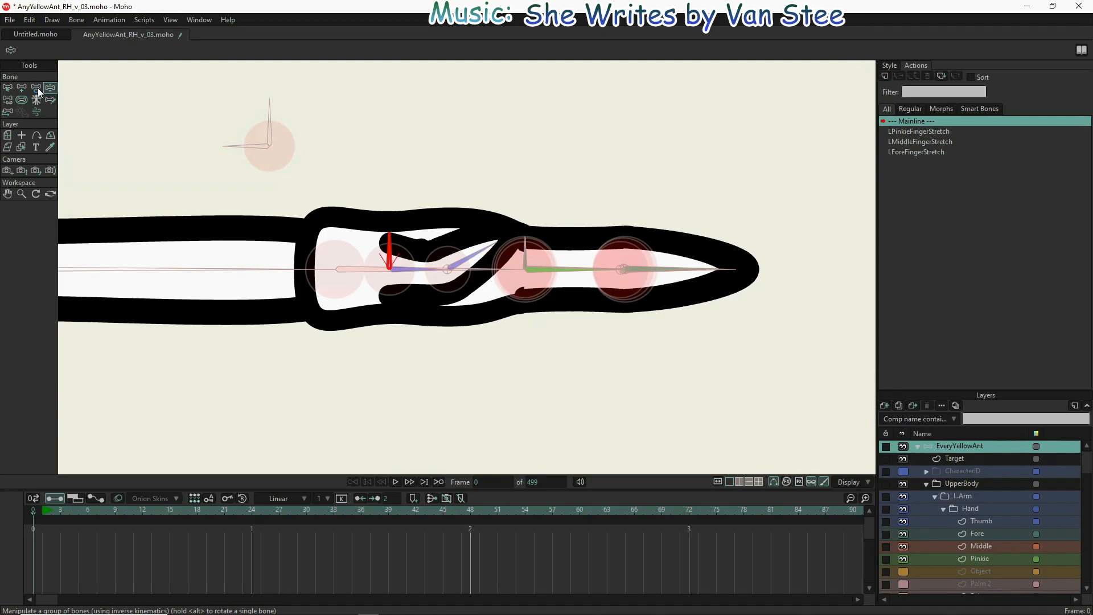
- Swing the LThumbStretch control bone back to 122° on frame 1 and forward to its opposite limit on frame 65
{"action": "left_click", "coordinate": [22, 88]}
{"action": "scroll", "coordinate": [393, 239], "scroll_direction": "up", "scroll_amount": 3}
{"action": "left_click_drag", "start_coordinate": [329, 271], "coordinate": [321, 277]}
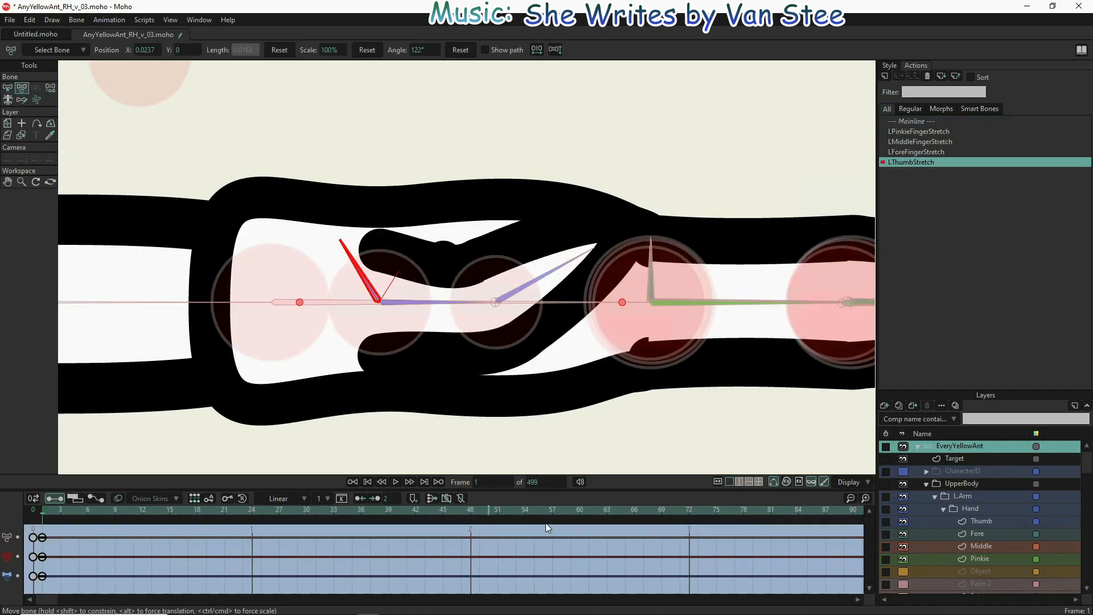
{"action": "left_click", "coordinate": [624, 510]}
{"action": "left_click_drag", "start_coordinate": [344, 244], "coordinate": [418, 241]}
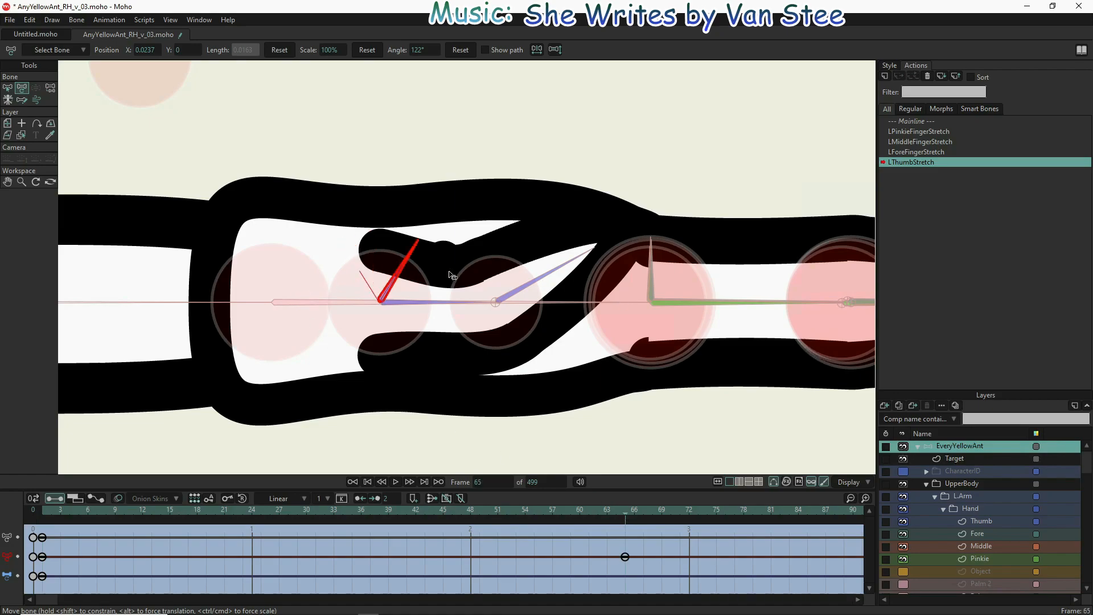
- Scale the LThumbBase bone and the thumb tip bone to 125% on frame 65
{"action": "key", "text": "b"}
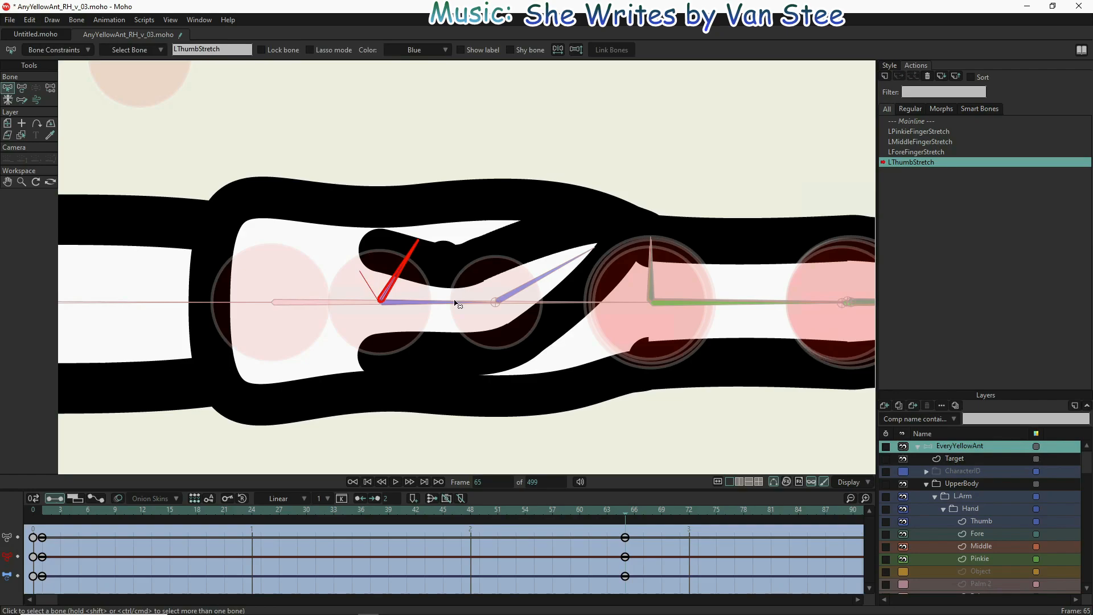
{"action": "left_click", "coordinate": [458, 302]}
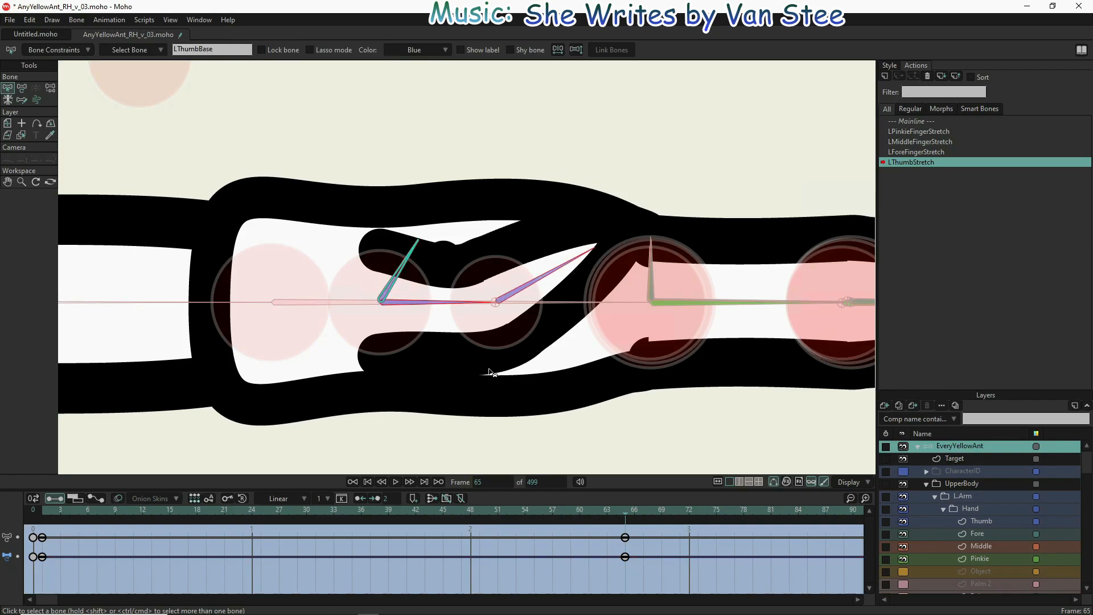
{"action": "key", "text": "t"}
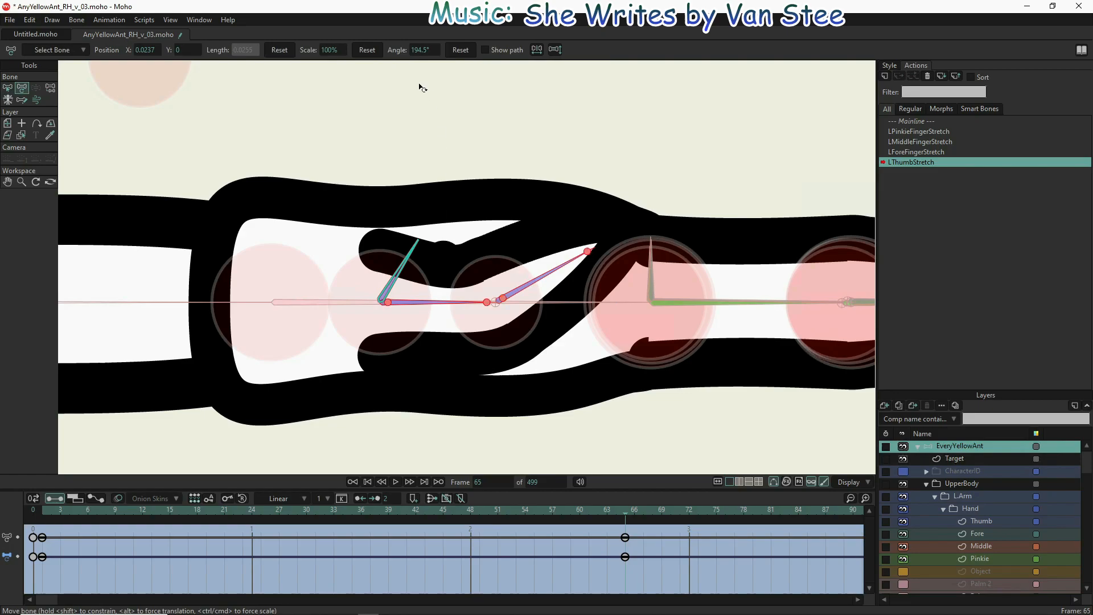
{"action": "left_click", "coordinate": [331, 49]}
{"action": "type", "text": "125"}
{"action": "key", "text": "Return"}
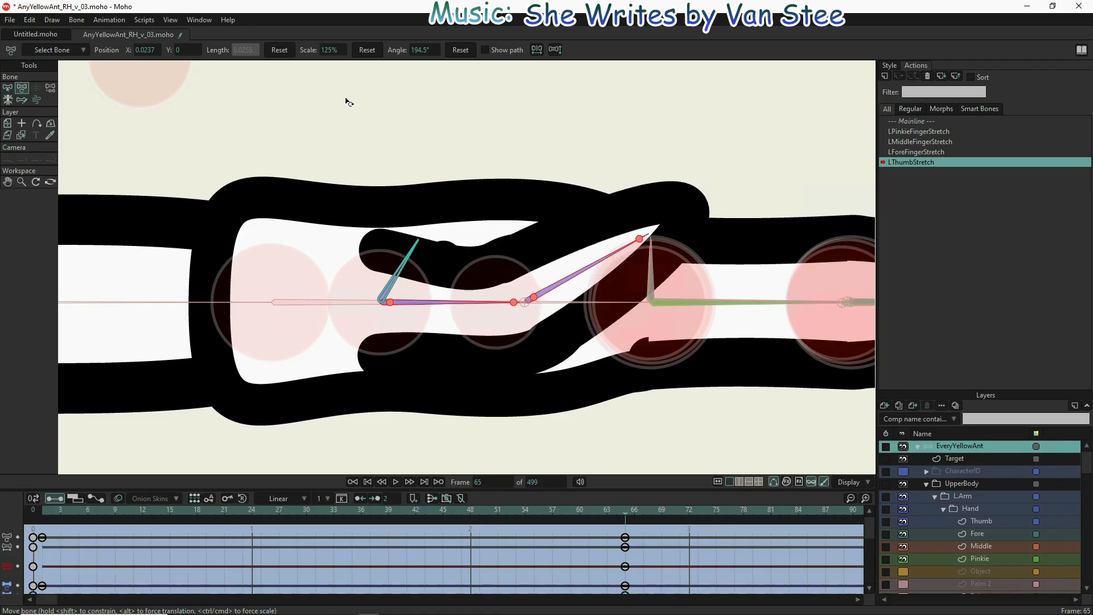
- Reset the scale of both thumb bones on frame 33, and set it to 25% on frame 1
{"action": "left_click", "coordinate": [334, 510]}
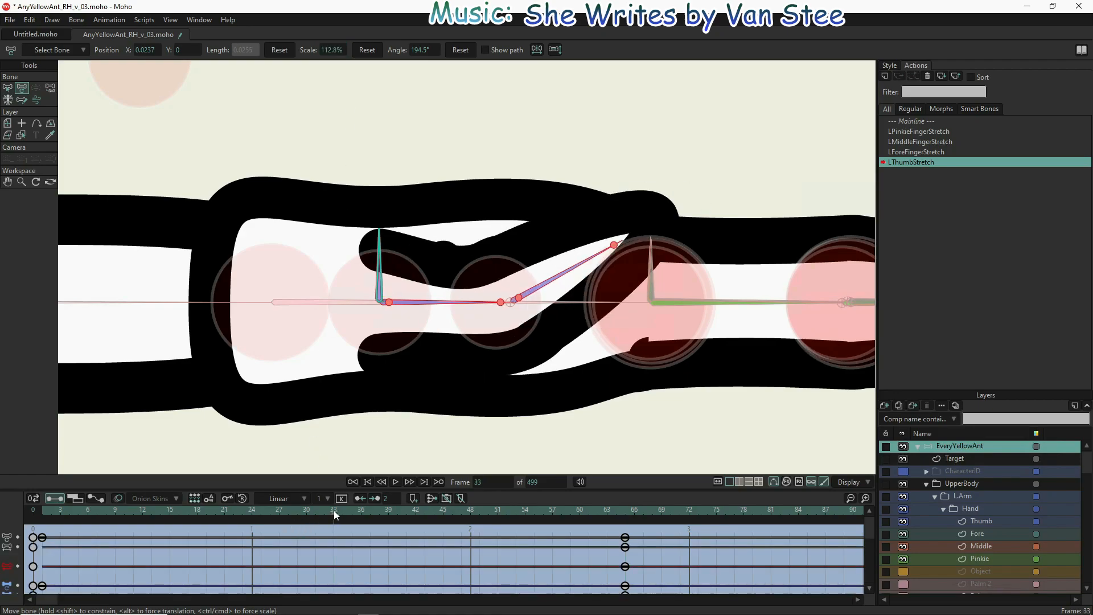
{"action": "left_click", "coordinate": [367, 51]}
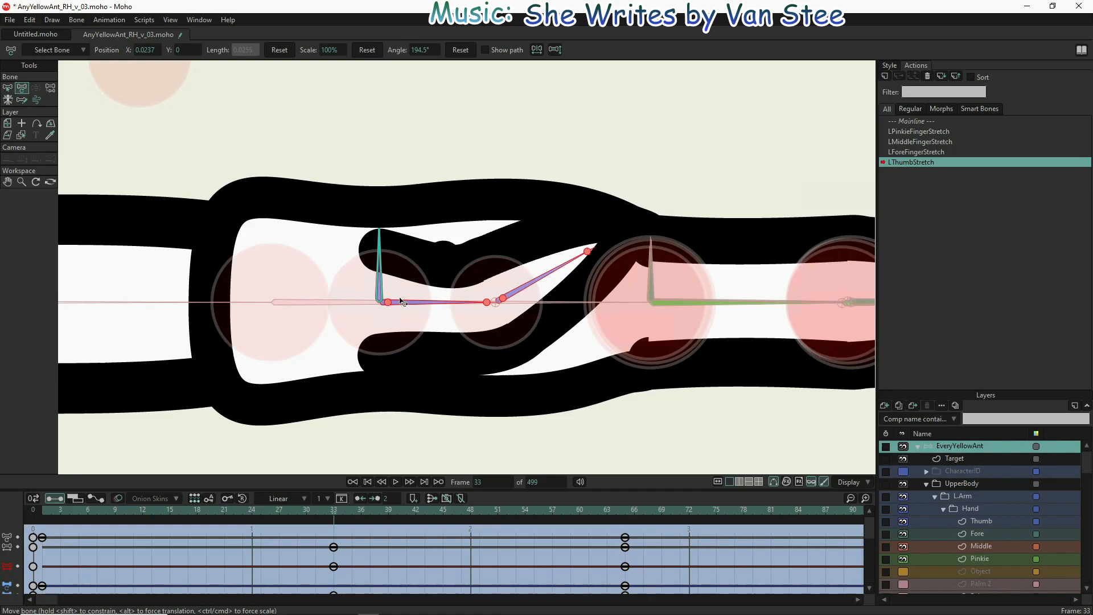
{"action": "left_click", "coordinate": [45, 511]}
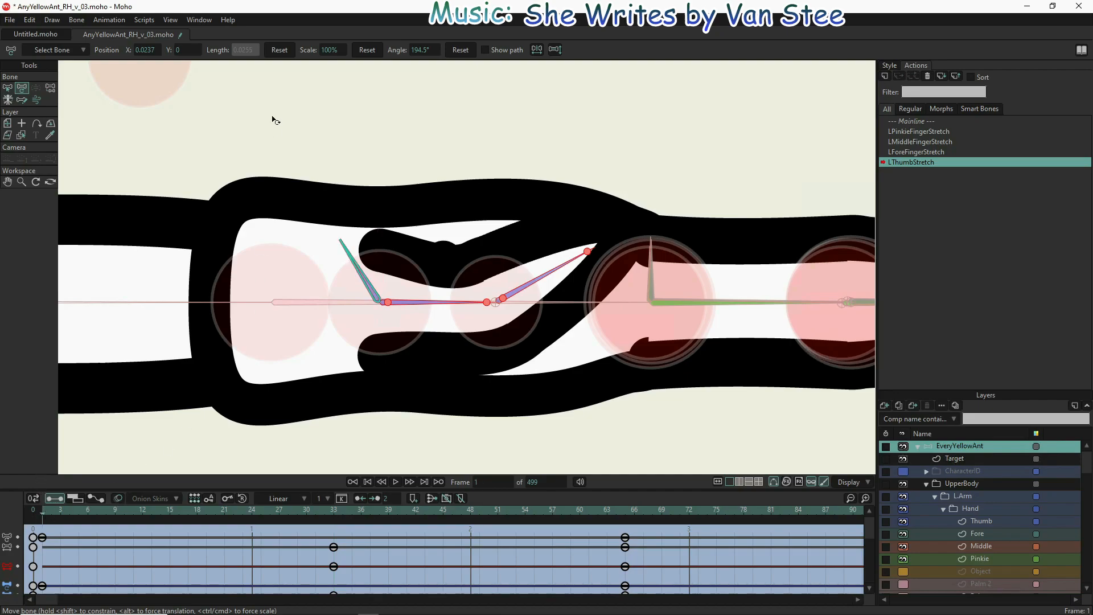
{"action": "left_click", "coordinate": [333, 50]}
{"action": "type", "text": "25"}
{"action": "key", "text": "Return"}
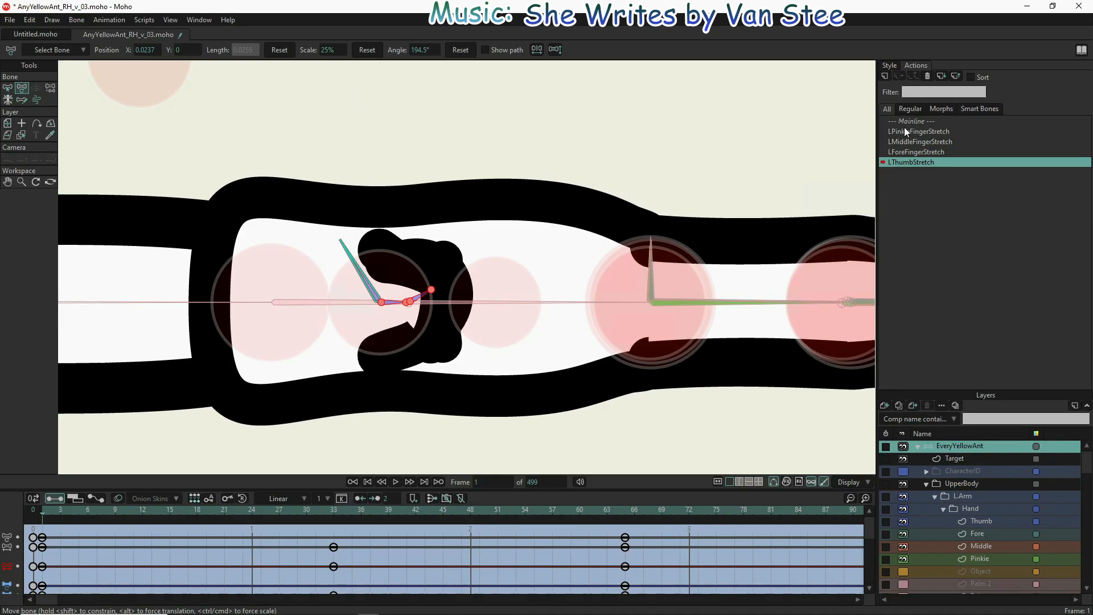
- Return to the mainline timeline, and test the thumb by swinging its stretch control and bending its base and tip bones
{"action": "left_click", "coordinate": [918, 121]}
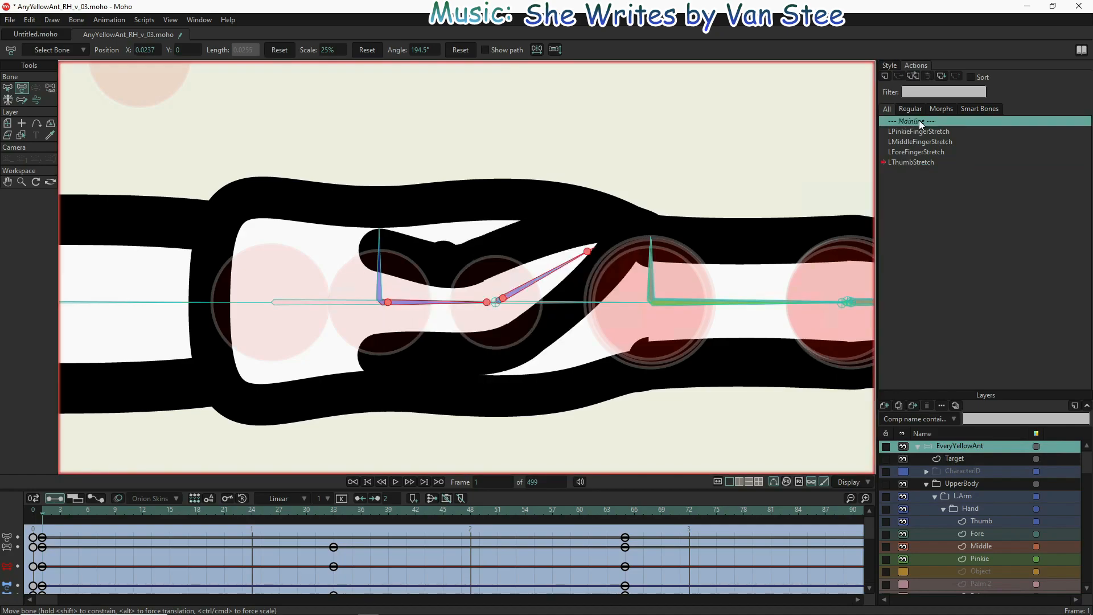
{"action": "double_click", "coordinate": [919, 121]}
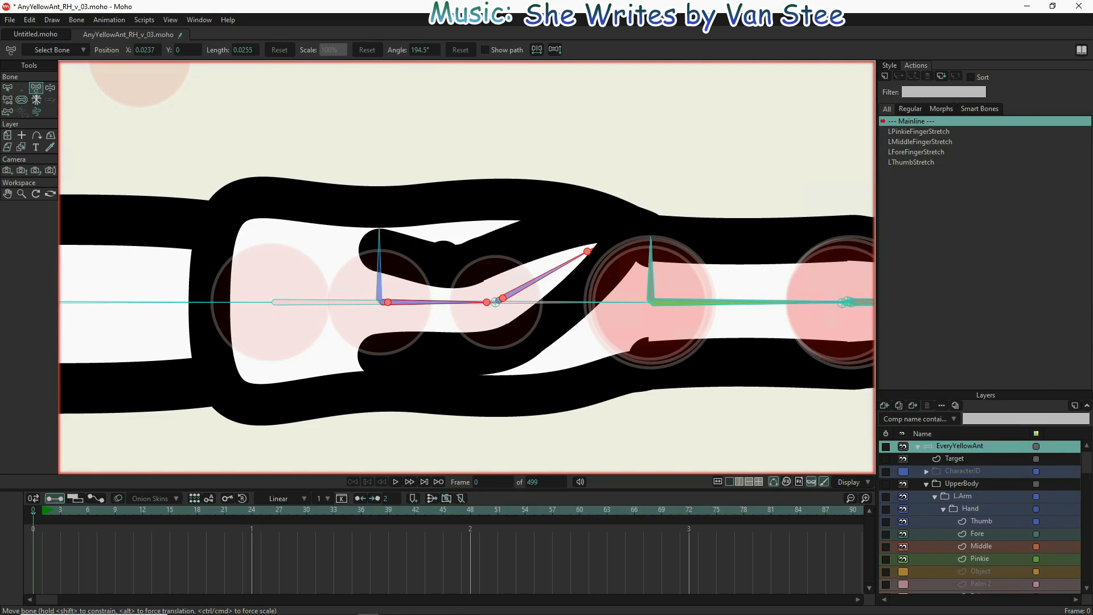
{"action": "left_click", "coordinate": [50, 88]}
{"action": "mouse_move", "coordinate": [402, 251]}
{"action": "left_mouse_down"}
{"action": "mouse_move", "coordinate": [324, 259]}
{"action": "mouse_move", "coordinate": [419, 248]}
{"action": "left_mouse_up"}
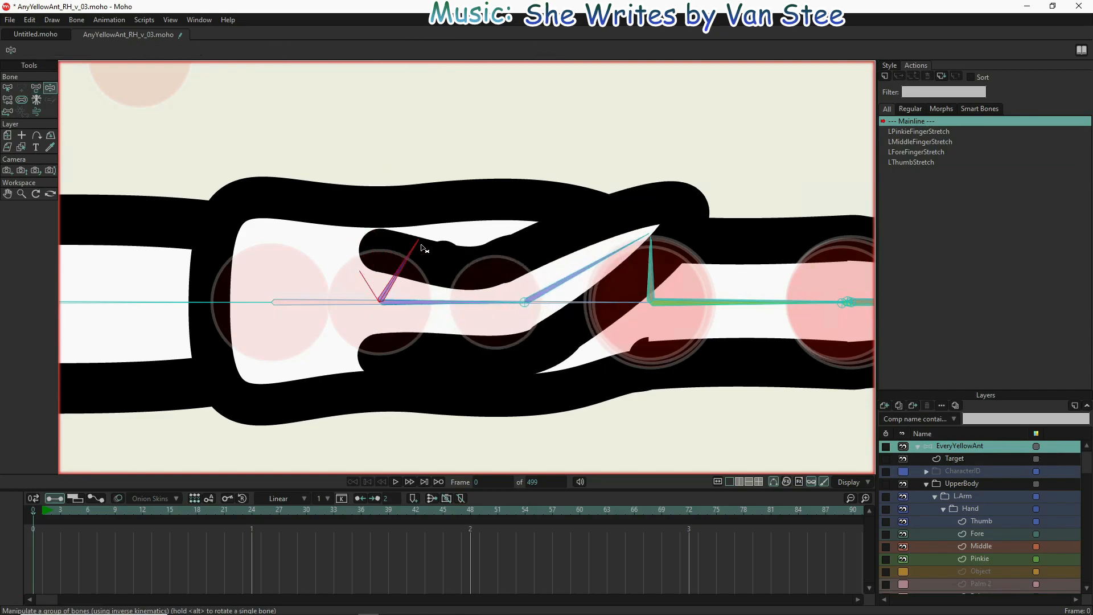
{"action": "left_click_drag", "start_coordinate": [587, 272], "coordinate": [445, 75]}
{"action": "left_click_drag", "start_coordinate": [441, 147], "coordinate": [522, 220]}
{"action": "left_click_drag", "start_coordinate": [462, 282], "coordinate": [713, 327]}
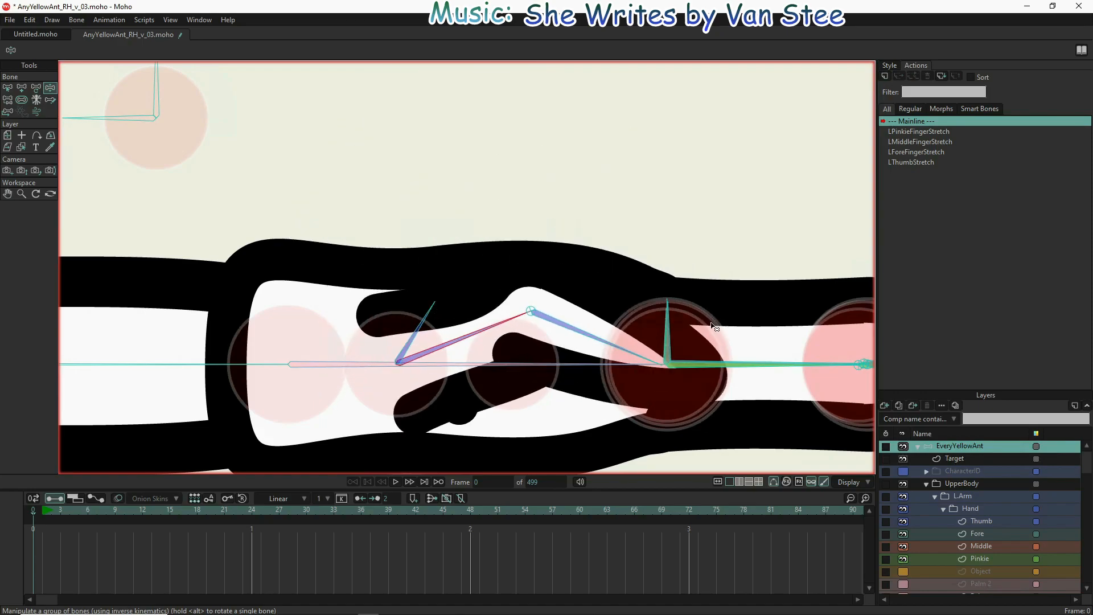
{"action": "left_click_drag", "start_coordinate": [544, 331], "coordinate": [728, 351]}
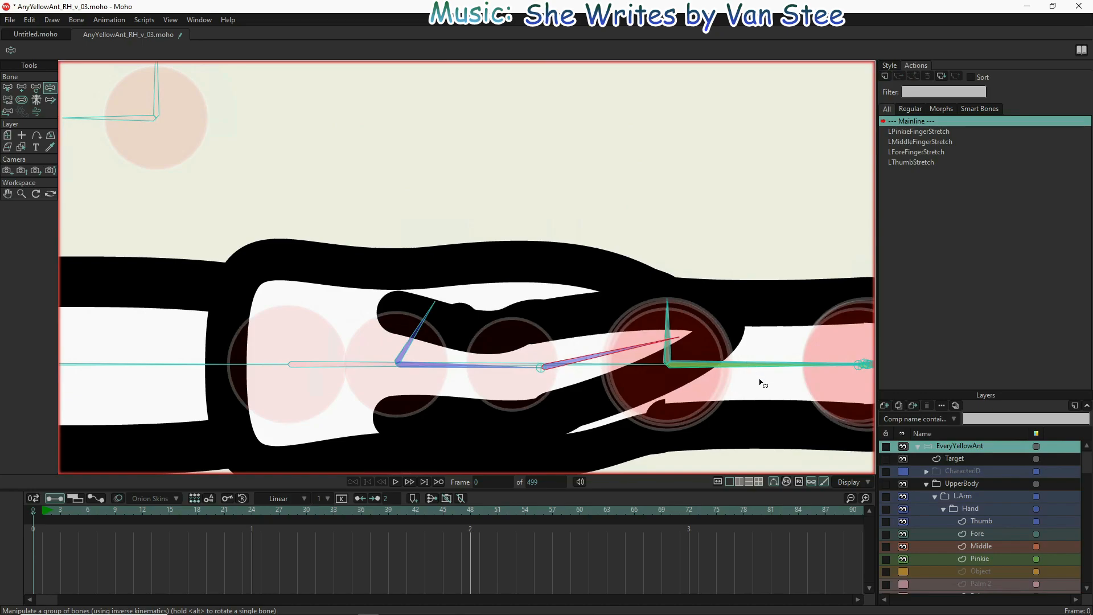
- Hide the Target layer, and create a smart bone action named LWristTwist for the horizontal wrist control bone above the arm
{"action": "left_click", "coordinate": [902, 458]}
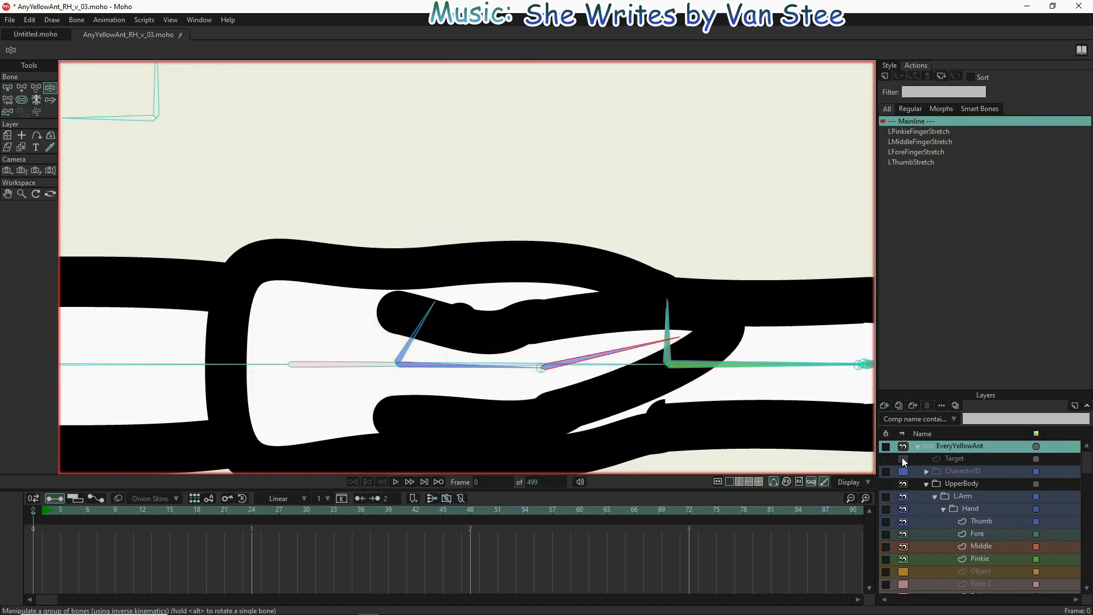
{"action": "left_click_drag", "start_coordinate": [594, 358], "coordinate": [622, 370]}
{"action": "scroll", "coordinate": [373, 366], "scroll_direction": "down", "scroll_amount": 3}
{"action": "left_click_drag", "start_coordinate": [456, 369], "coordinate": [566, 370]}
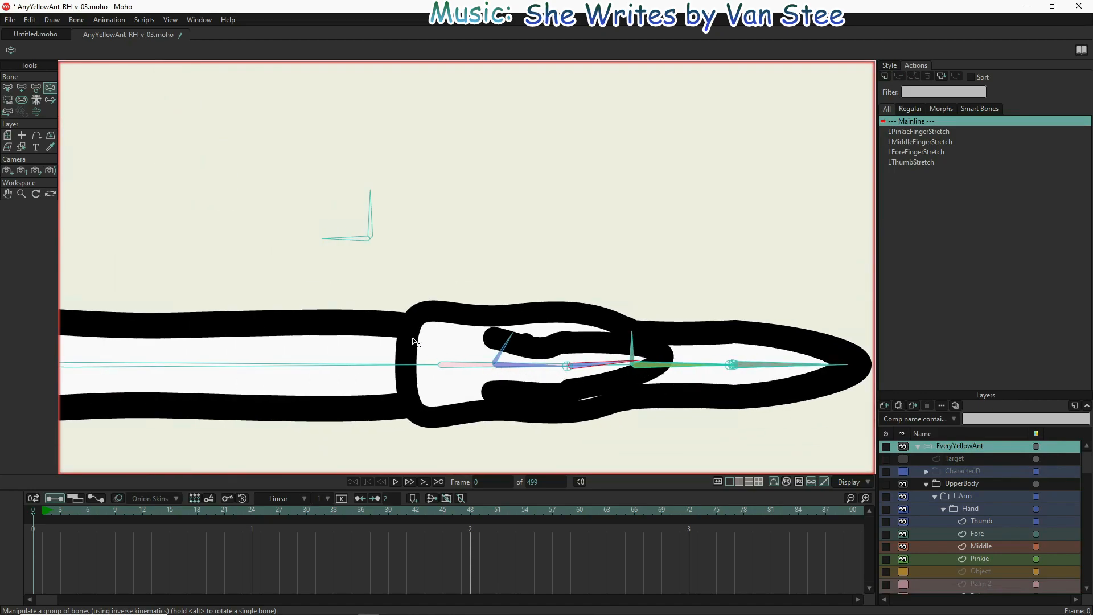
{"action": "left_click", "coordinate": [345, 238]}
{"action": "left_click", "coordinate": [885, 77]}
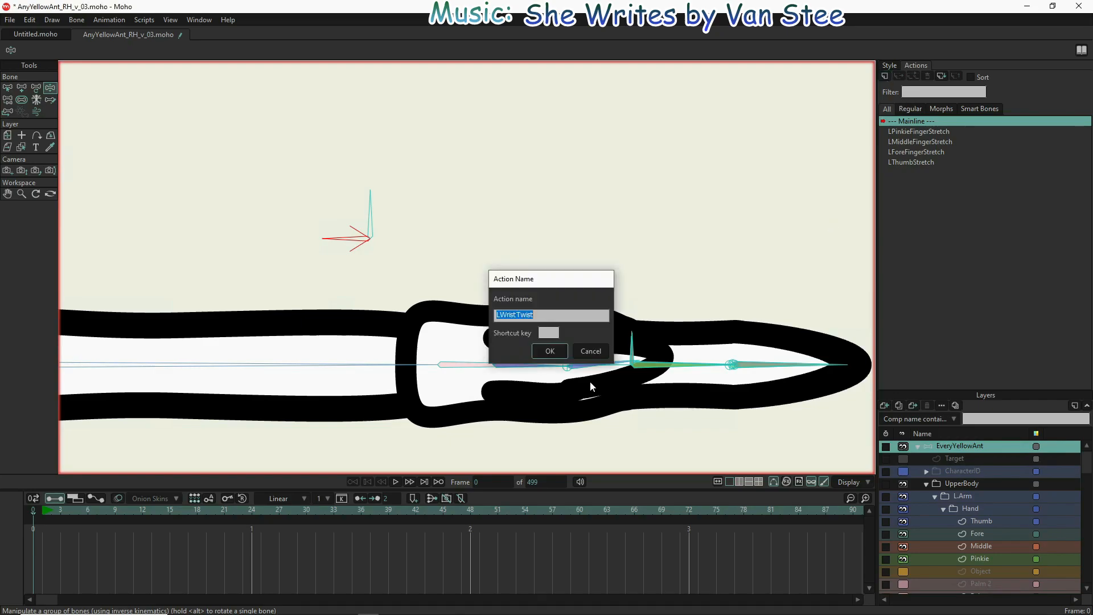
{"action": "left_click", "coordinate": [549, 348]}
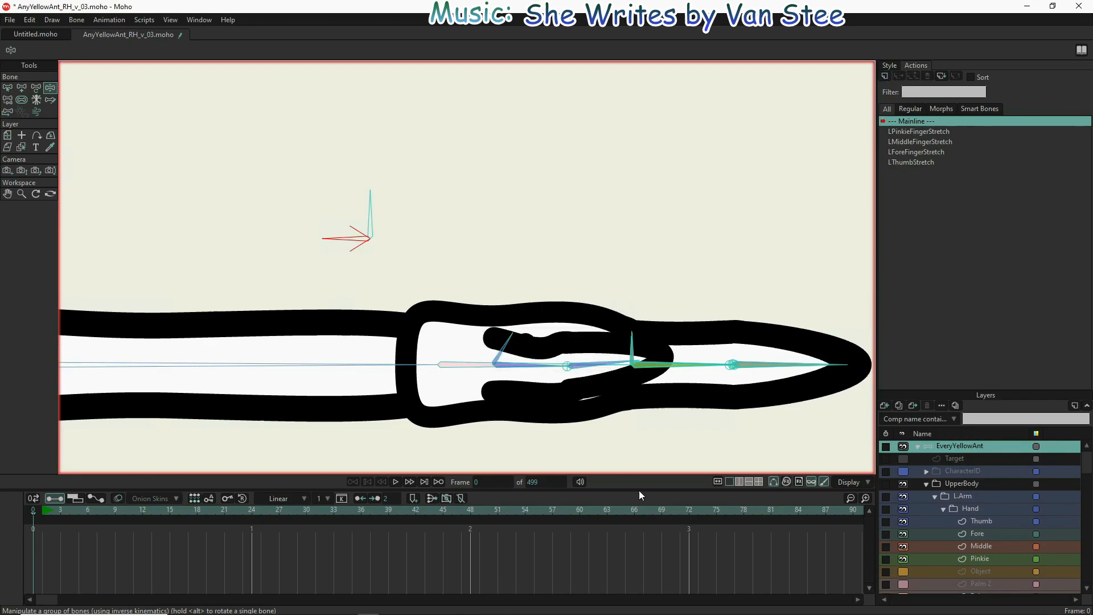
- Check the hidden Object layer in the Hand group, and go back to the EveryYellowAnt bone layer
{"action": "scroll", "coordinate": [966, 521], "scroll_direction": "down", "scroll_amount": 2}
{"action": "left_click", "coordinate": [967, 521]}
{"action": "left_click", "coordinate": [968, 505]}
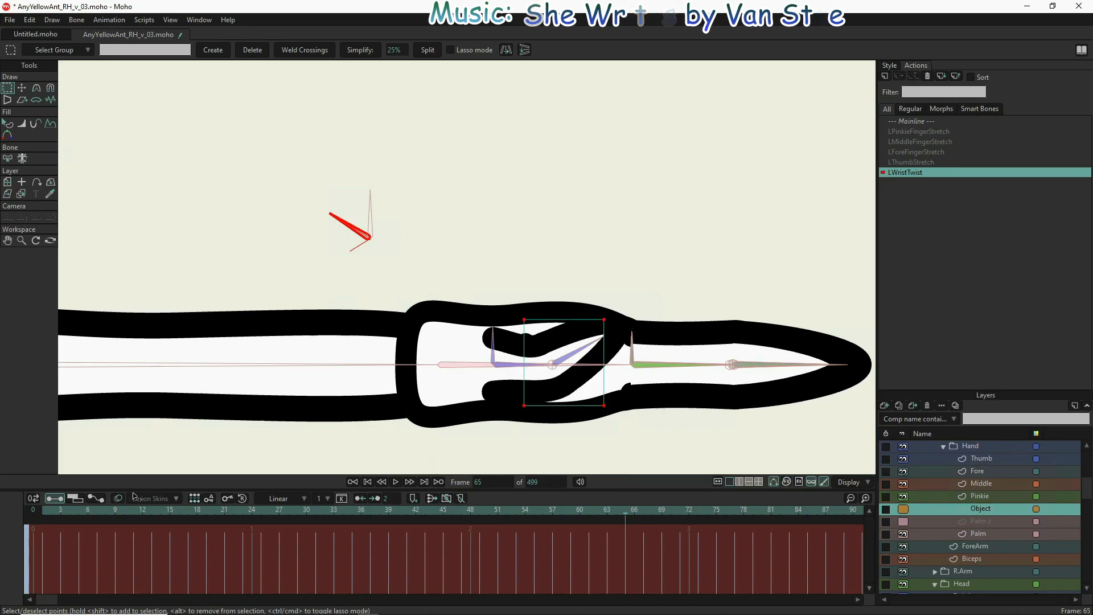
{"action": "scroll", "coordinate": [984, 469], "scroll_direction": "up", "scroll_amount": 3}
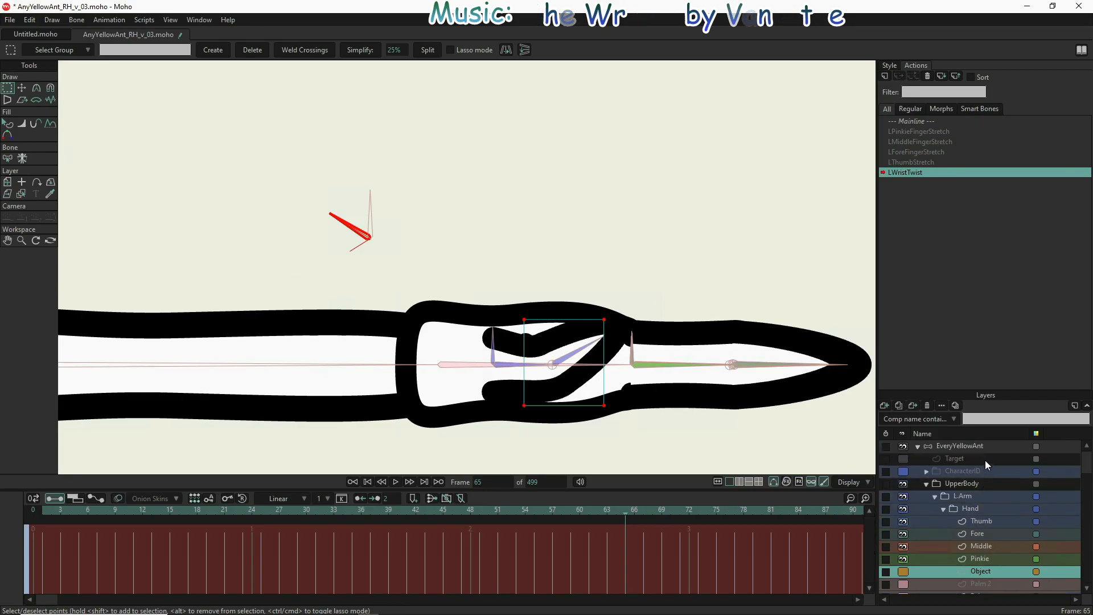
{"action": "left_click", "coordinate": [982, 449]}
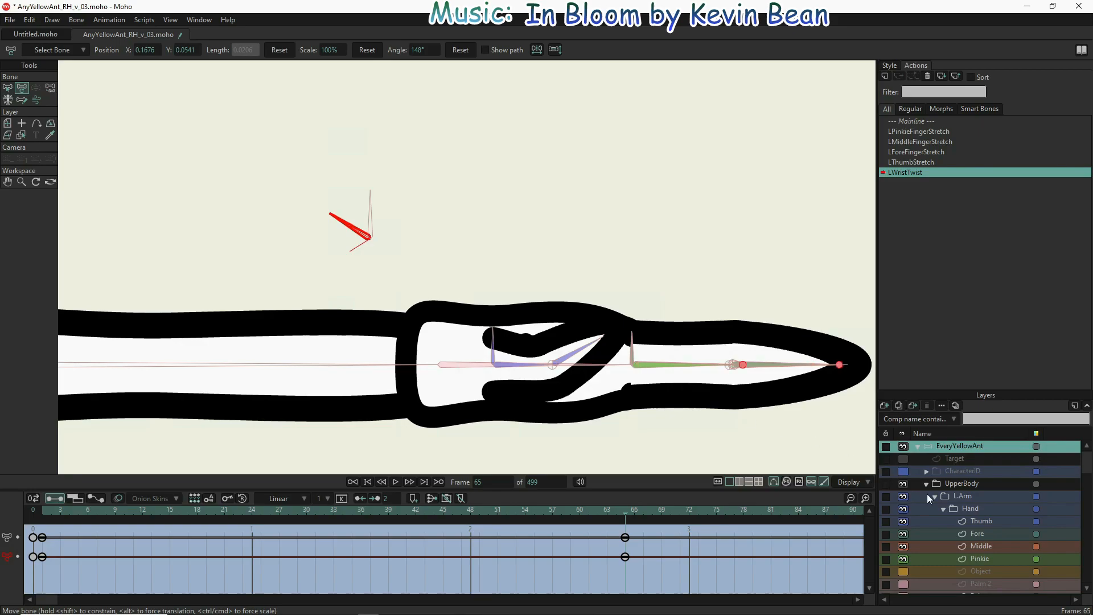
- Select the ForeBase bone with its fore finger stretch control, and move both up to Y 0.0317 on frame 65 of LWristTwist
{"action": "scroll", "coordinate": [662, 357], "scroll_direction": "up", "scroll_amount": 2}
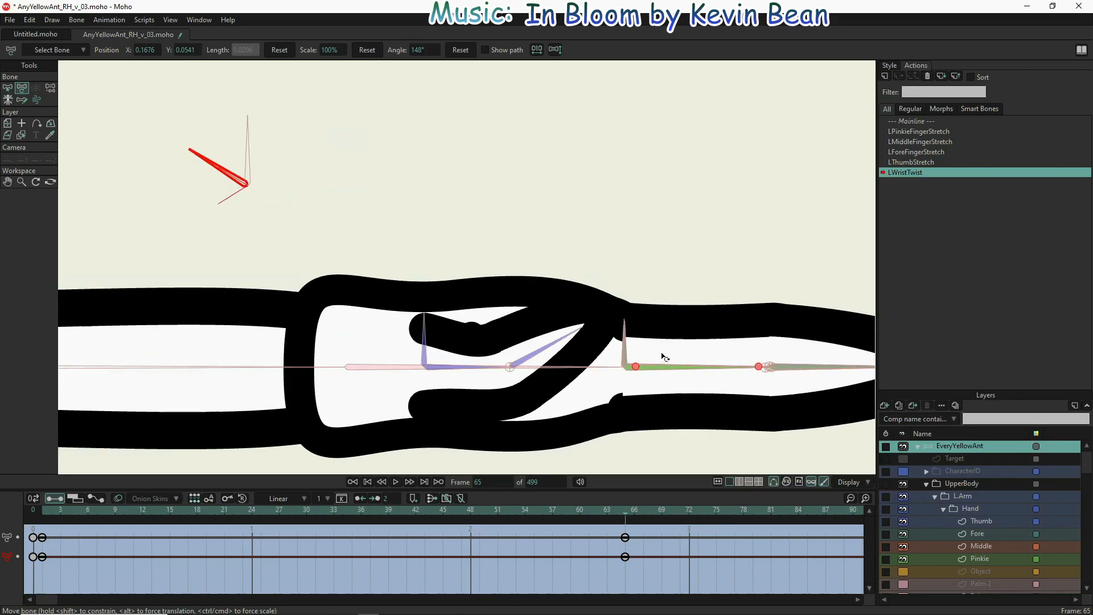
{"action": "scroll", "coordinate": [661, 356], "scroll_direction": "up", "scroll_amount": 2}
{"action": "scroll", "coordinate": [532, 392], "scroll_direction": "up", "scroll_amount": 2}
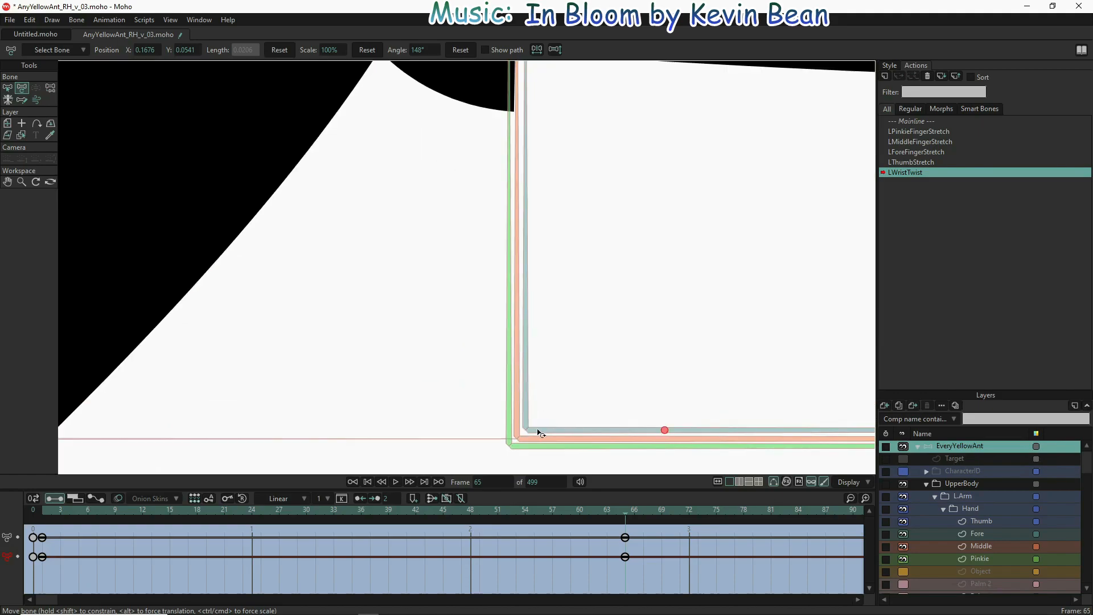
{"action": "key", "text": "b"}
{"action": "left_click", "coordinate": [607, 433]}
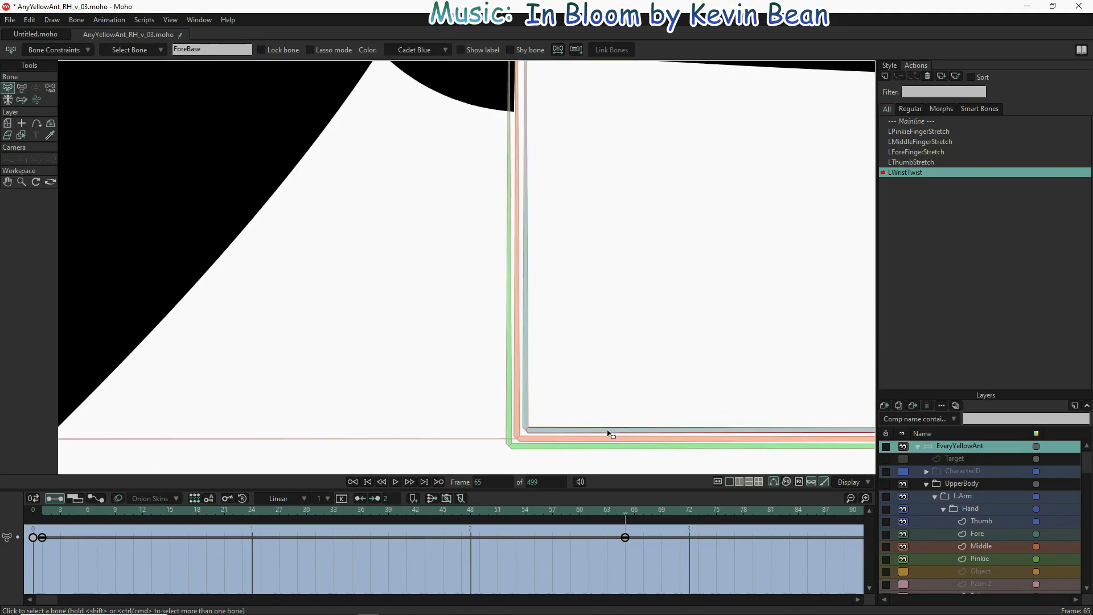
{"action": "left_click", "coordinate": [528, 320]}
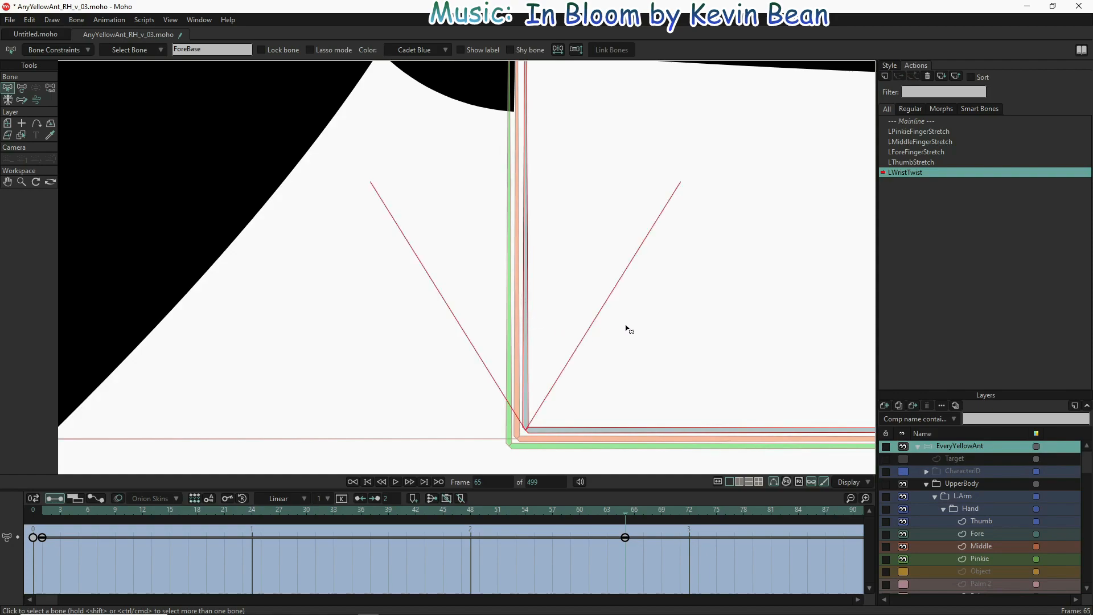
{"action": "key", "text": "t"}
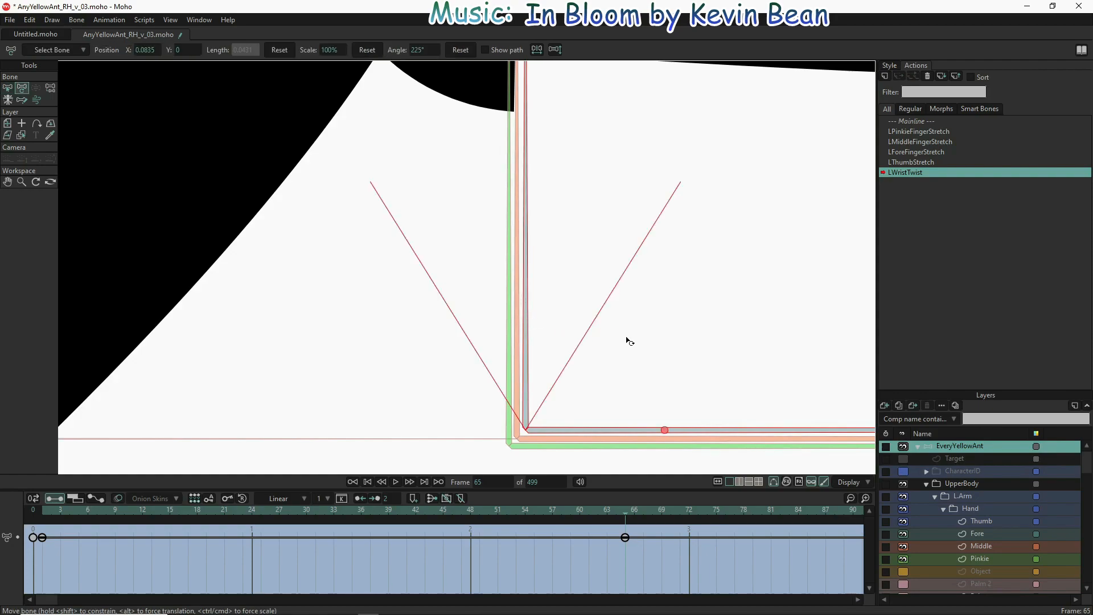
{"action": "left_click_drag", "start_coordinate": [664, 430], "coordinate": [672, 107]}
{"action": "scroll", "coordinate": [664, 227], "scroll_direction": "down", "scroll_amount": 9}
{"action": "scroll", "coordinate": [667, 229], "scroll_direction": "down", "scroll_amount": 2}
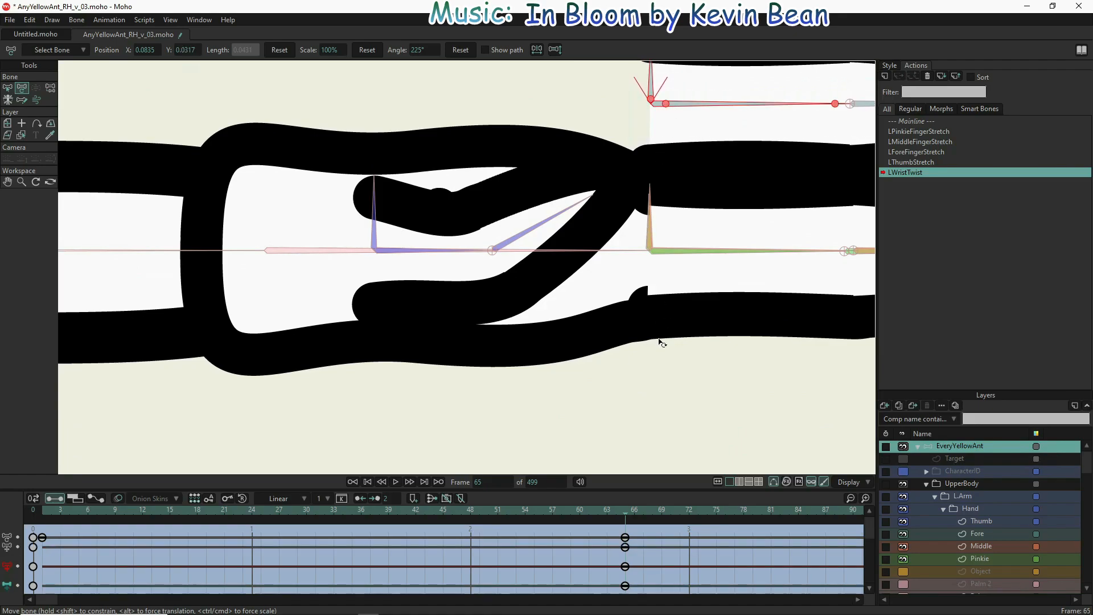
- Select the PinkieBase bone with its pinkie finger stretch control, and move both down to Y -0.03 on frame 65
{"action": "scroll", "coordinate": [659, 242], "scroll_direction": "up", "scroll_amount": 5}
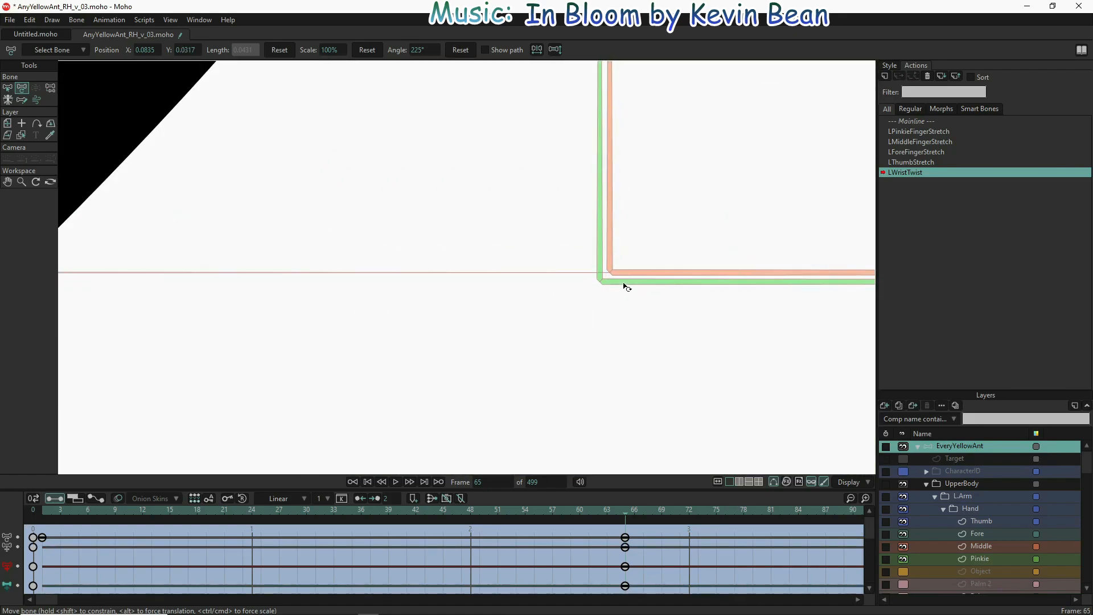
{"action": "key", "text": "s"}
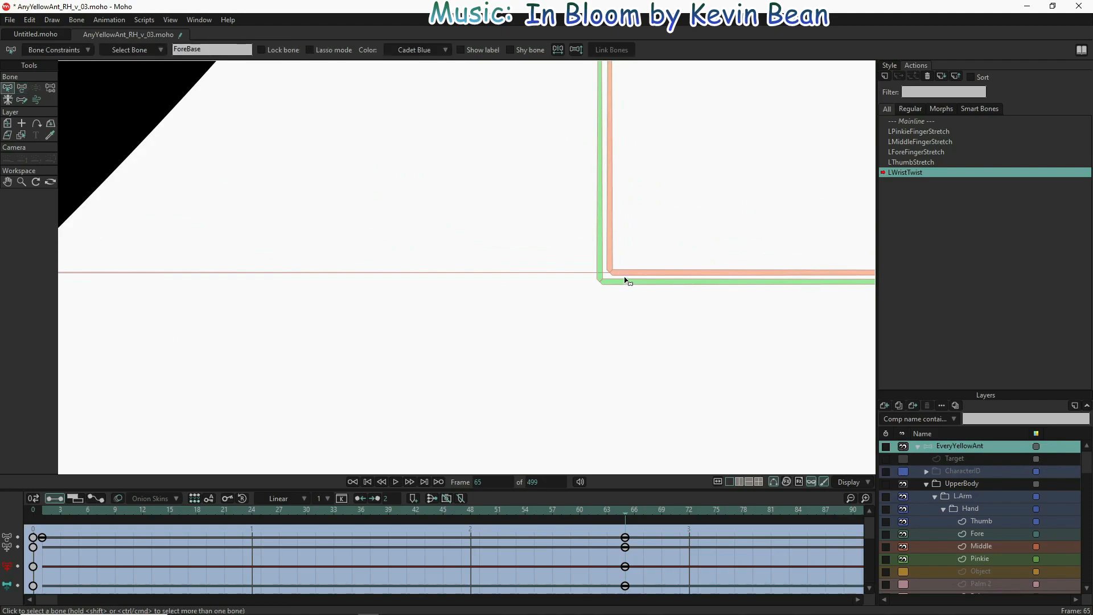
{"action": "left_click", "coordinate": [600, 238]}
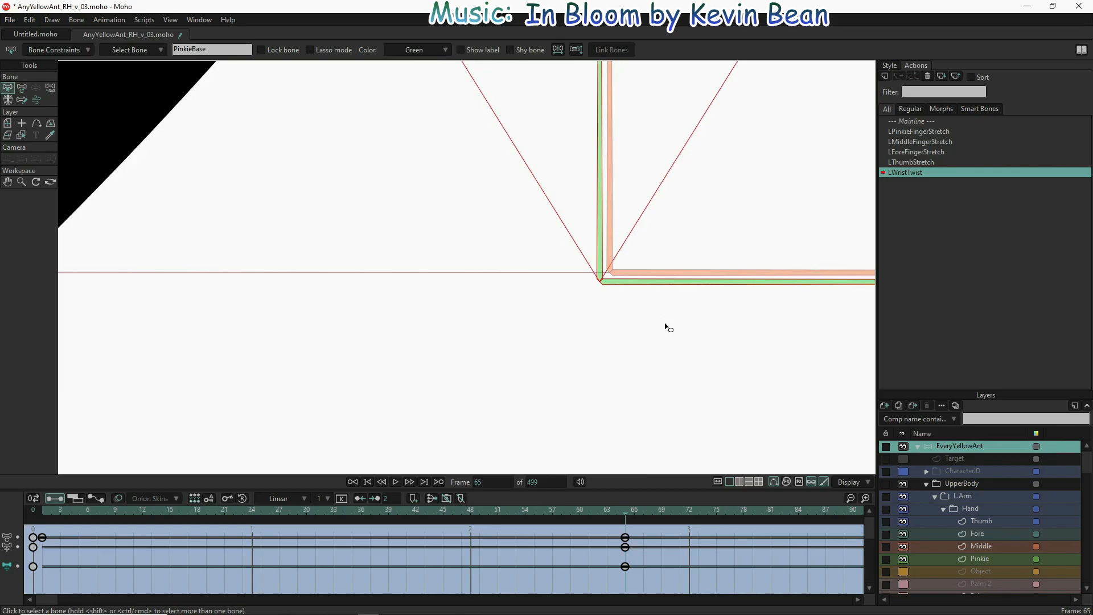
{"action": "key", "text": "t"}
{"action": "scroll", "coordinate": [671, 323], "scroll_direction": "down", "scroll_amount": 3}
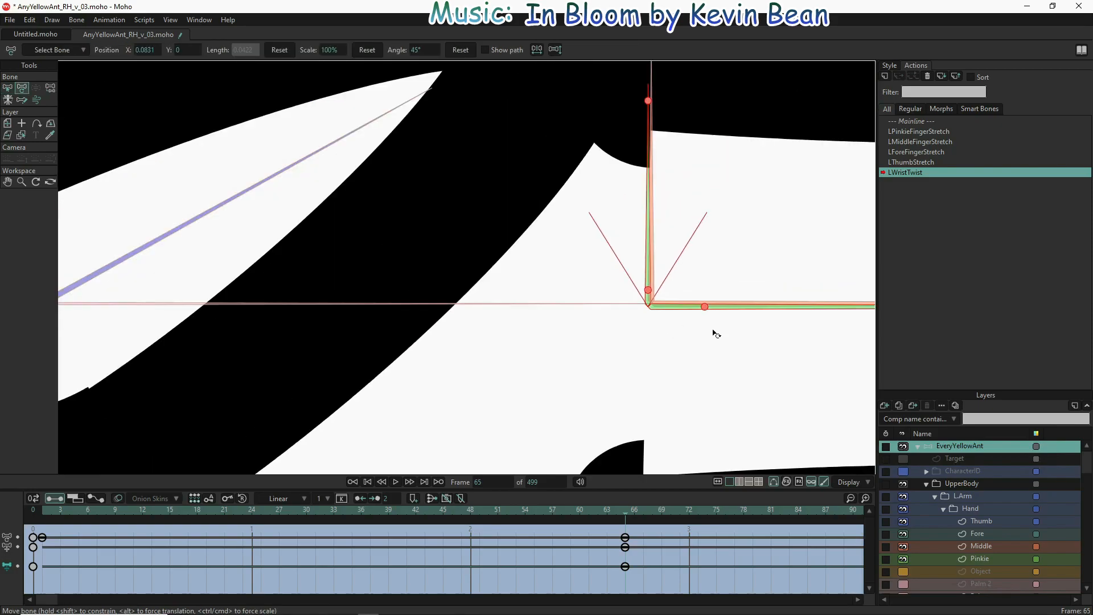
{"action": "left_click_drag", "start_coordinate": [704, 308], "coordinate": [716, 442]}
{"action": "scroll", "coordinate": [709, 422], "scroll_direction": "down", "scroll_amount": 5}
{"action": "scroll", "coordinate": [709, 275], "scroll_direction": "down", "scroll_amount": 5}
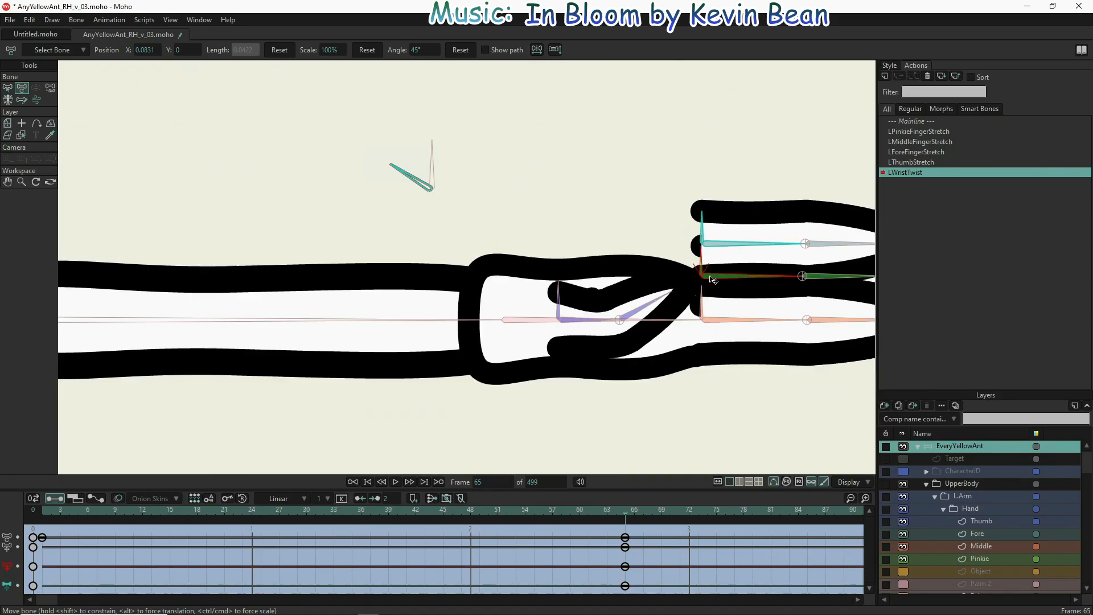
{"action": "left_click_drag", "start_coordinate": [735, 408], "coordinate": [734, 392]}
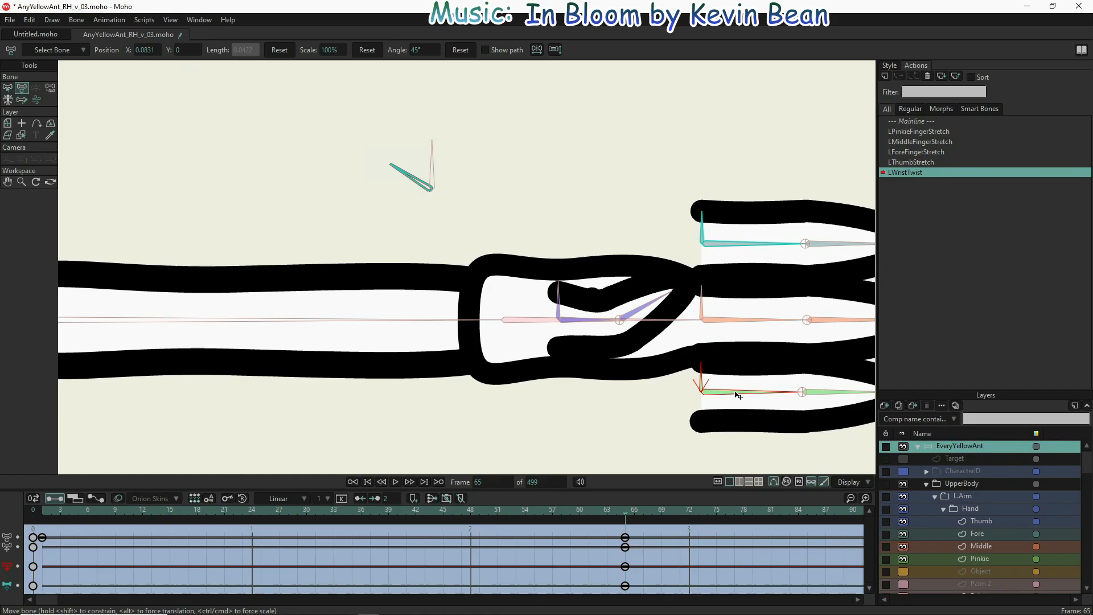
{"action": "scroll", "coordinate": [576, 312], "scroll_direction": "down", "scroll_amount": 5}
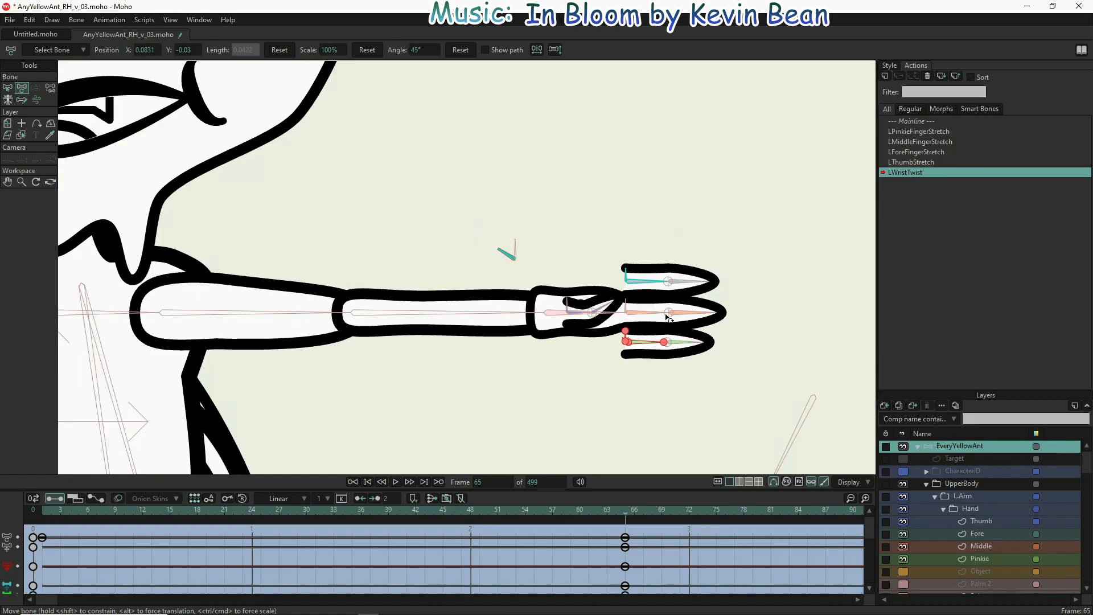
{"action": "scroll", "coordinate": [662, 299], "scroll_direction": "up", "scroll_amount": 4}
{"action": "scroll", "coordinate": [660, 299], "scroll_direction": "down", "scroll_amount": 2}
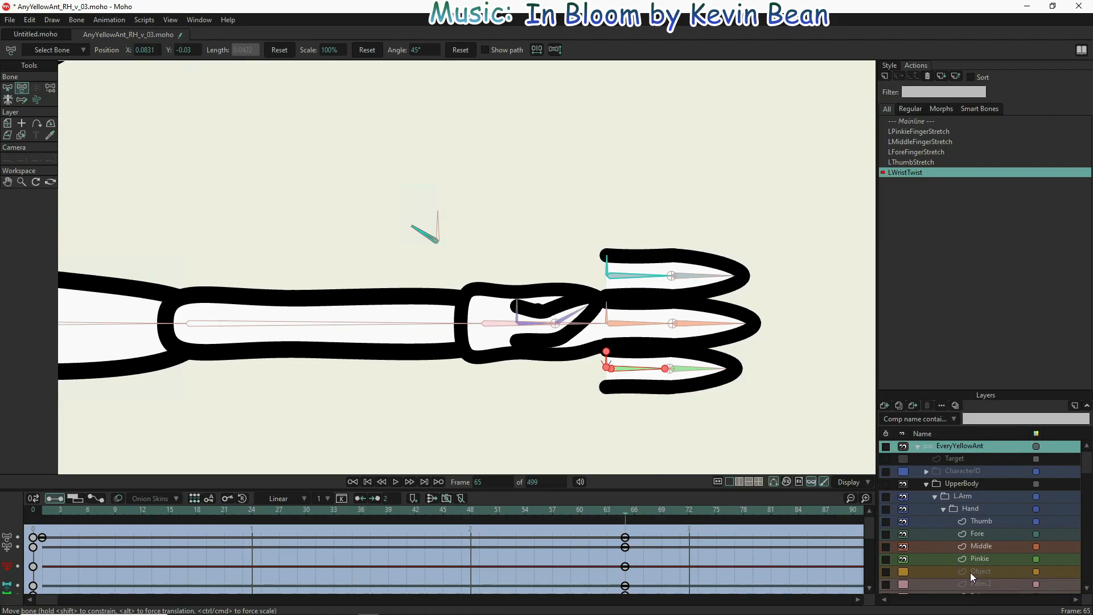
- Show the Palm 2 layer as a reference, and scale all points of the Palm layer vertically to about twice their height
{"action": "scroll", "coordinate": [1008, 561], "scroll_direction": "down", "scroll_amount": 2}
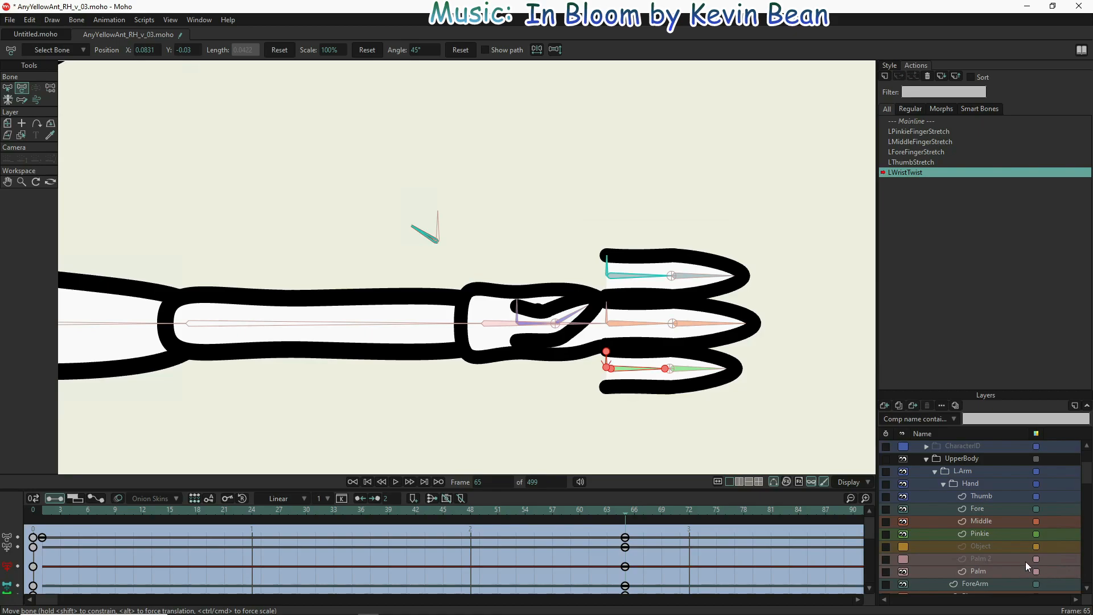
{"action": "left_click", "coordinate": [903, 558]}
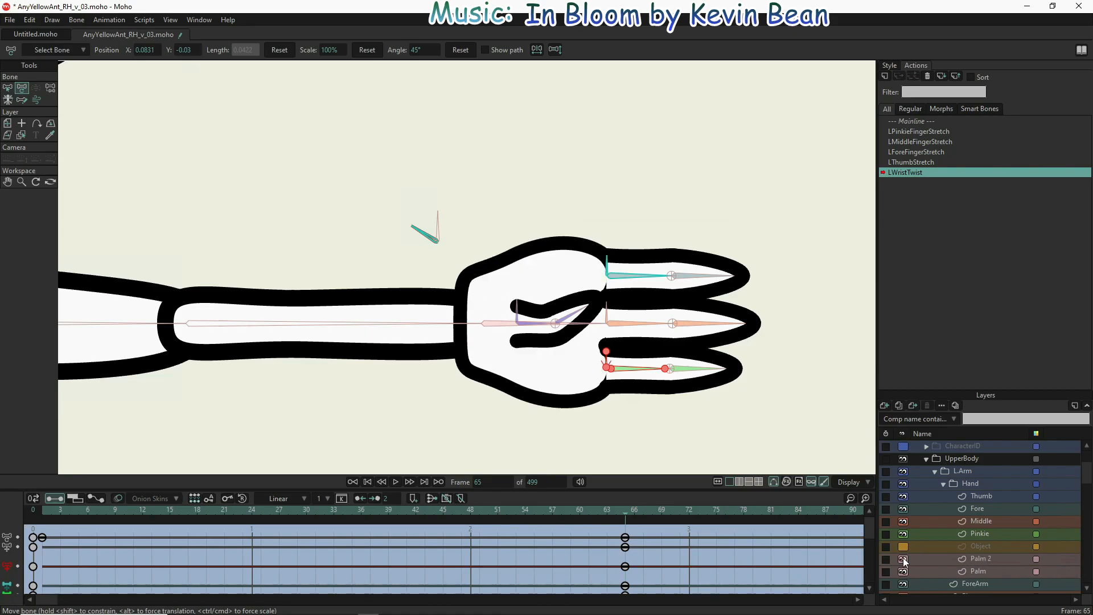
{"action": "left_click", "coordinate": [903, 558]}
{"action": "left_click", "coordinate": [902, 556]}
{"action": "left_click", "coordinate": [993, 571]}
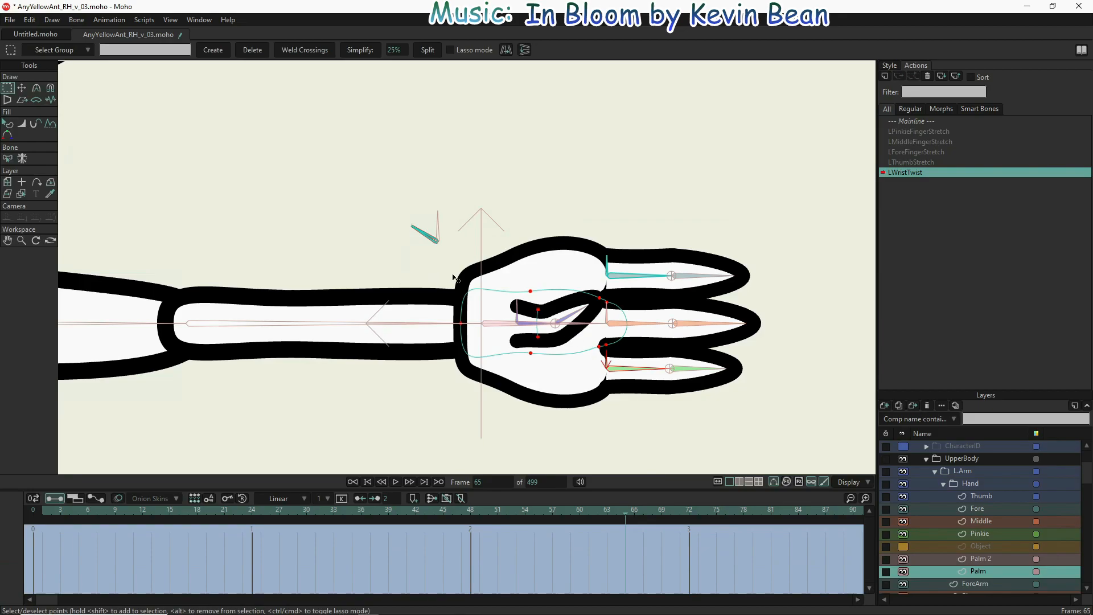
{"action": "left_click_drag", "start_coordinate": [416, 253], "coordinate": [669, 406]}
{"action": "key", "text": "t"}
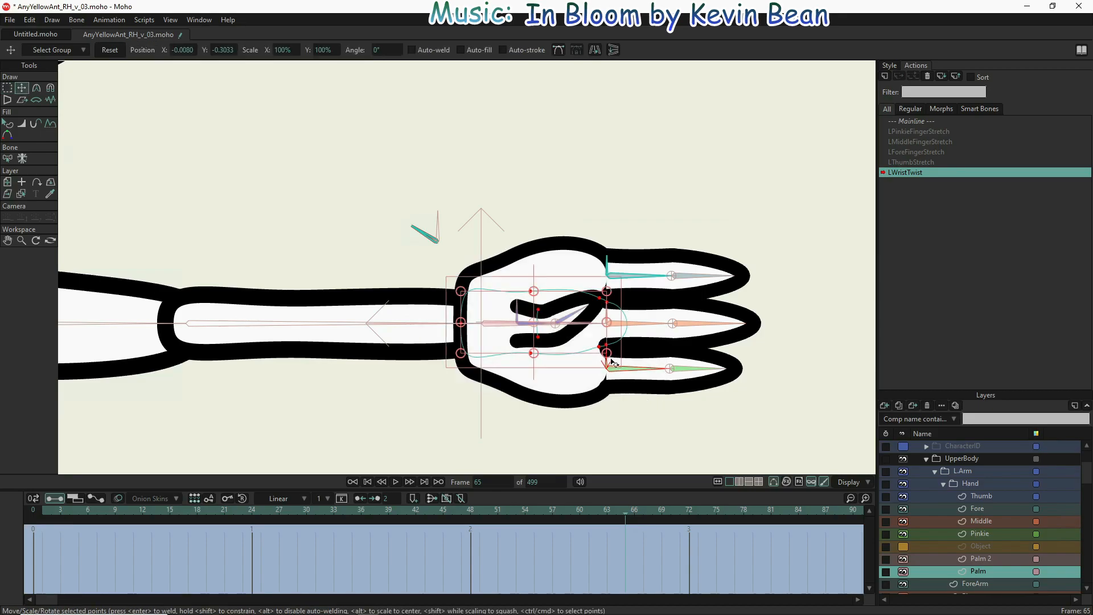
{"action": "left_click_drag", "start_coordinate": [535, 291], "coordinate": [536, 260]}
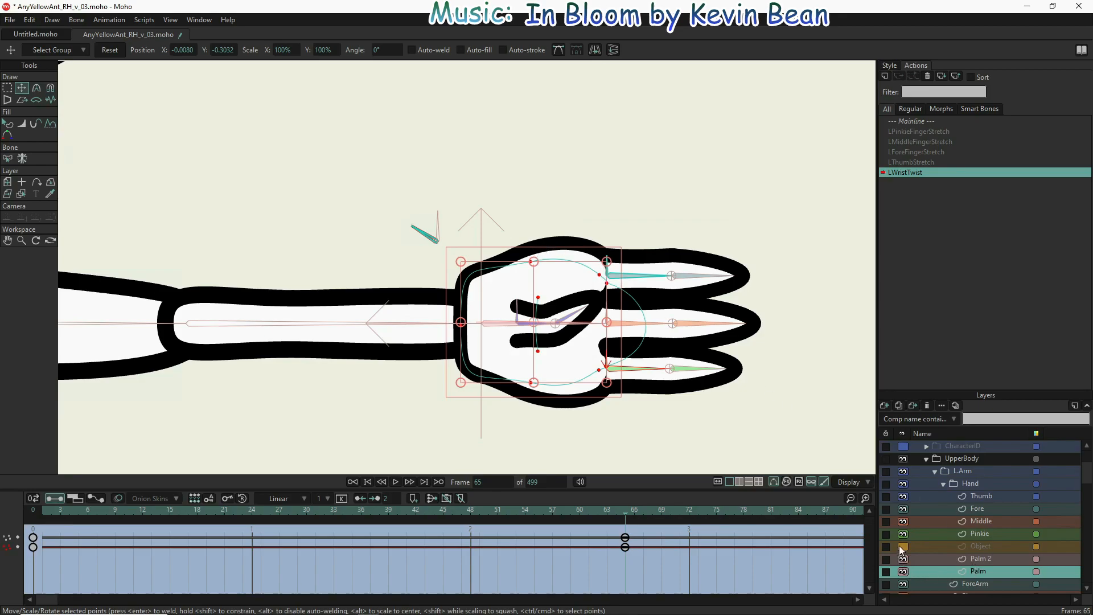
- Move the two upper outline points of the Palm shape outward onto the upper edge of Palm 2
{"action": "left_click", "coordinate": [529, 263]}
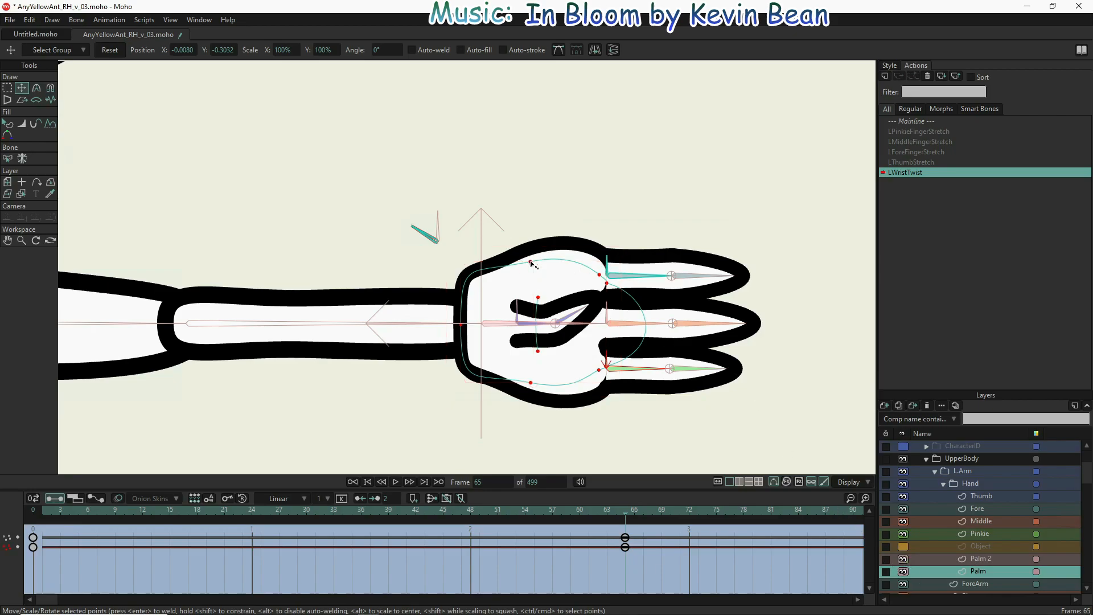
{"action": "scroll", "coordinate": [531, 264], "scroll_direction": "up", "scroll_amount": 3}
{"action": "left_click_drag", "start_coordinate": [529, 263], "coordinate": [527, 235]}
{"action": "left_click_drag", "start_coordinate": [671, 291], "coordinate": [688, 263]}
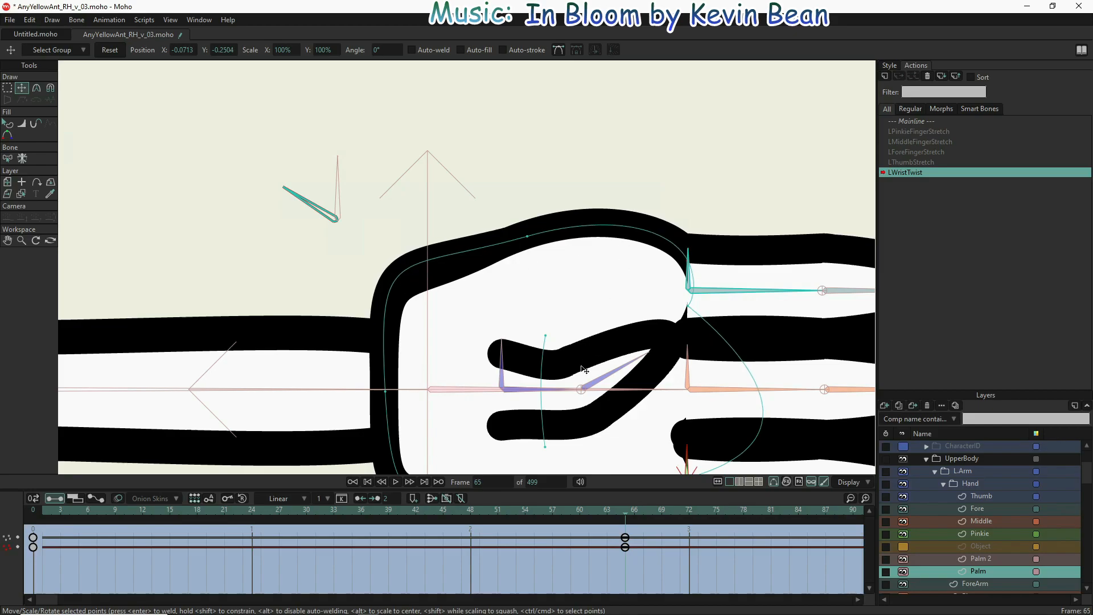
- Move the Palm's two lower outline points onto Palm 2's lower edge, and place its two inner points in the gaps between the fingers
{"action": "left_click_drag", "start_coordinate": [528, 421], "coordinate": [543, 289]}
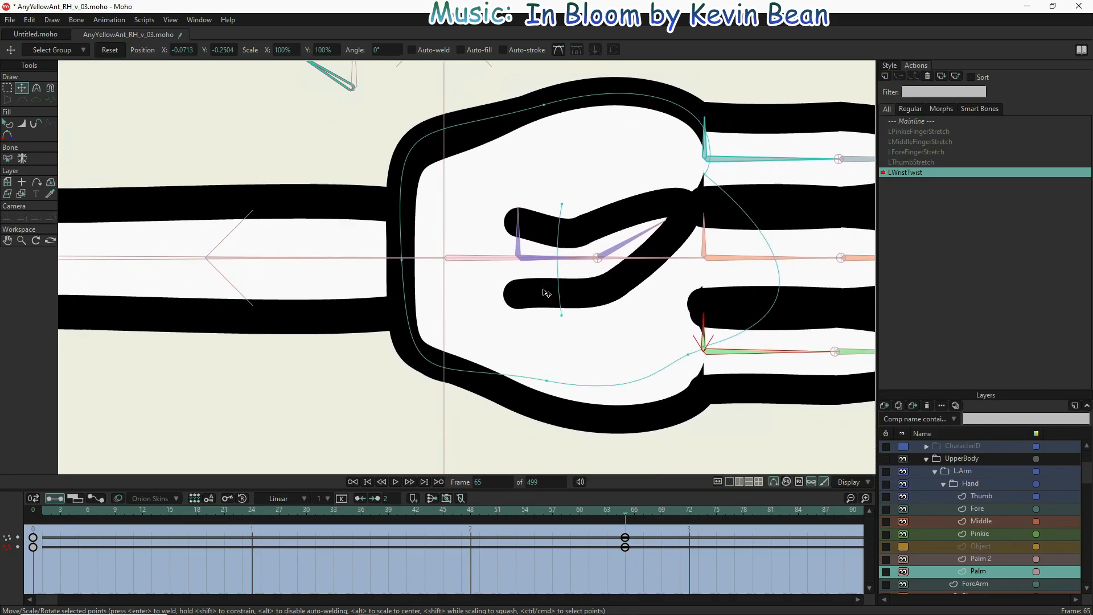
{"action": "left_click_drag", "start_coordinate": [547, 383], "coordinate": [540, 405]}
{"action": "mouse_move", "coordinate": [689, 357]}
{"action": "left_mouse_down"}
{"action": "mouse_move", "coordinate": [700, 390]}
{"action": "mouse_move", "coordinate": [709, 383]}
{"action": "mouse_move", "coordinate": [698, 398]}
{"action": "mouse_move", "coordinate": [704, 386]}
{"action": "left_mouse_up"}
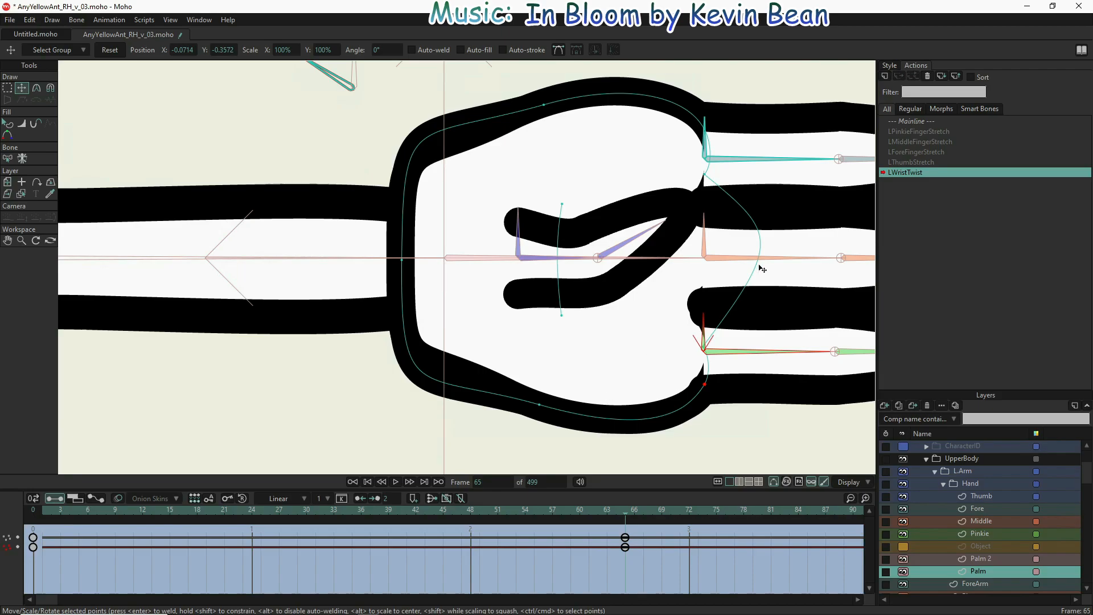
{"action": "left_click_drag", "start_coordinate": [706, 351], "coordinate": [702, 308]}
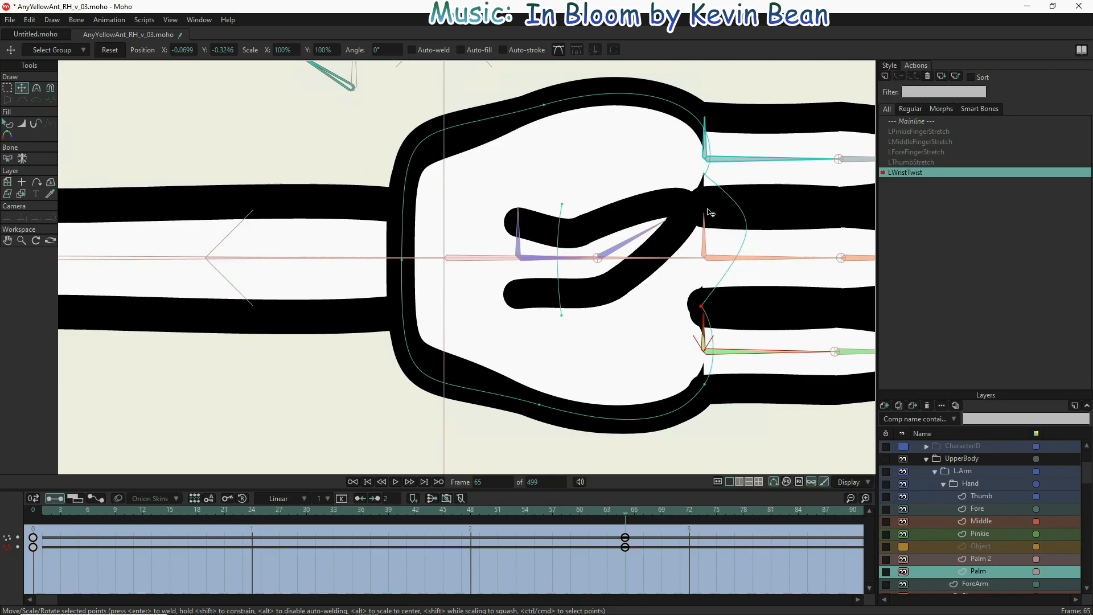
{"action": "left_click_drag", "start_coordinate": [706, 177], "coordinate": [708, 205]}
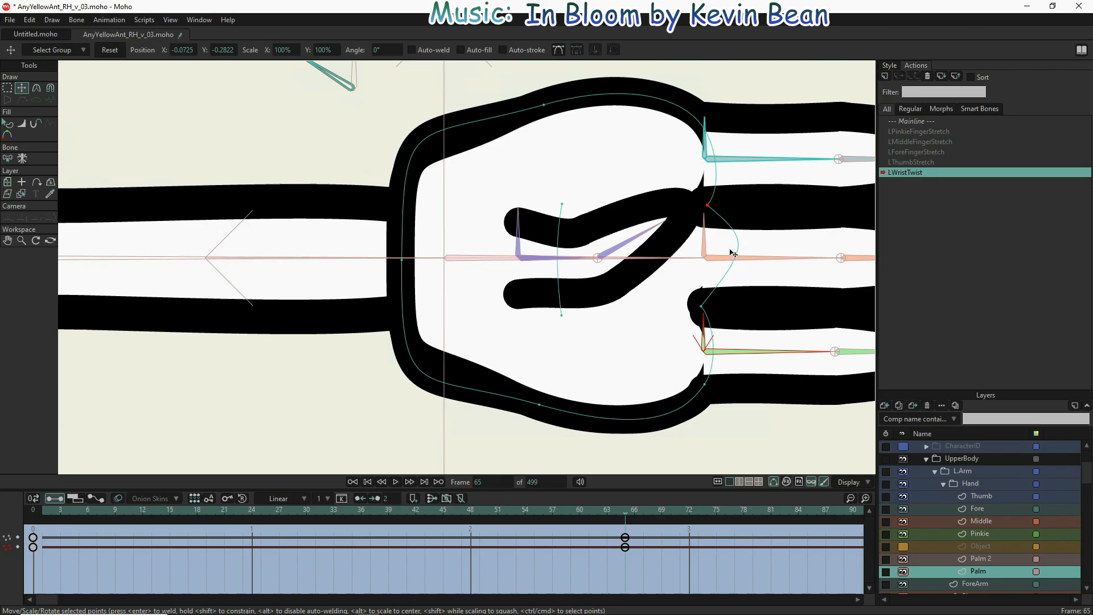
- Adjust the curve handles of the Palm points at the finger bases to round the palm edge behind each finger
{"action": "key", "text": "c"}
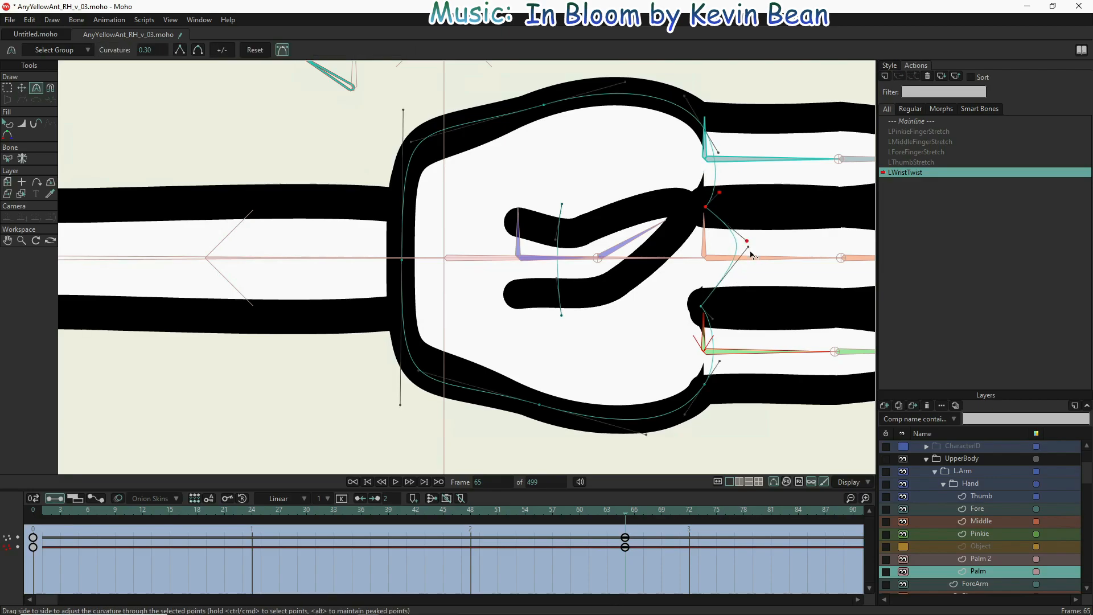
{"action": "left_click_drag", "start_coordinate": [748, 250], "coordinate": [730, 275]}
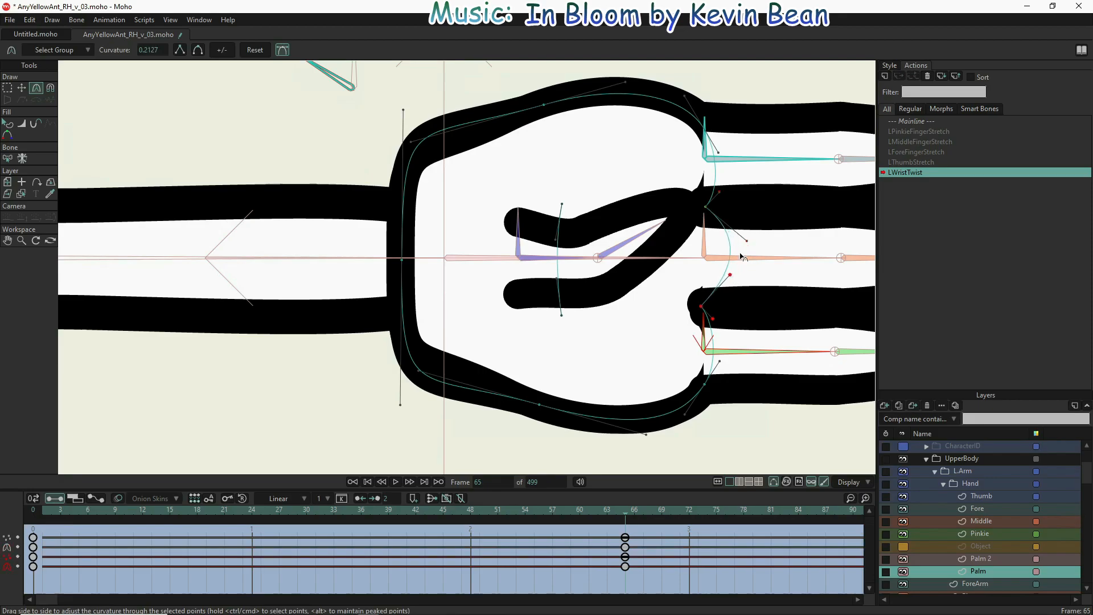
{"action": "left_click_drag", "start_coordinate": [748, 237], "coordinate": [741, 225]}
{"action": "left_click_drag", "start_coordinate": [736, 277], "coordinate": [727, 320]}
{"action": "left_click_drag", "start_coordinate": [719, 360], "coordinate": [725, 365]}
{"action": "left_click", "coordinate": [720, 150]}
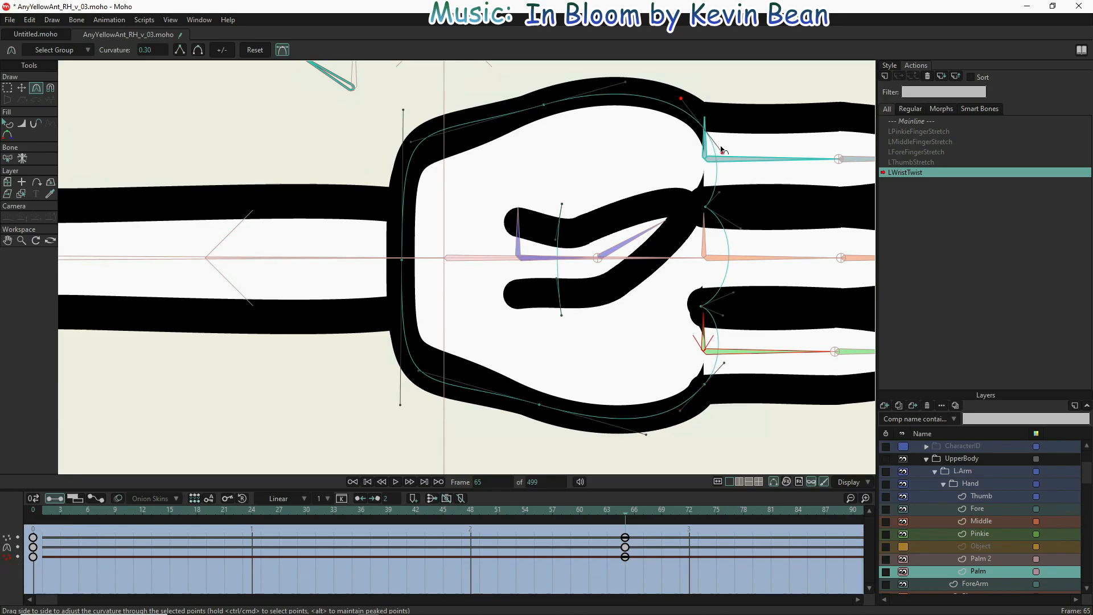
{"action": "left_click_drag", "start_coordinate": [722, 150], "coordinate": [722, 157]}
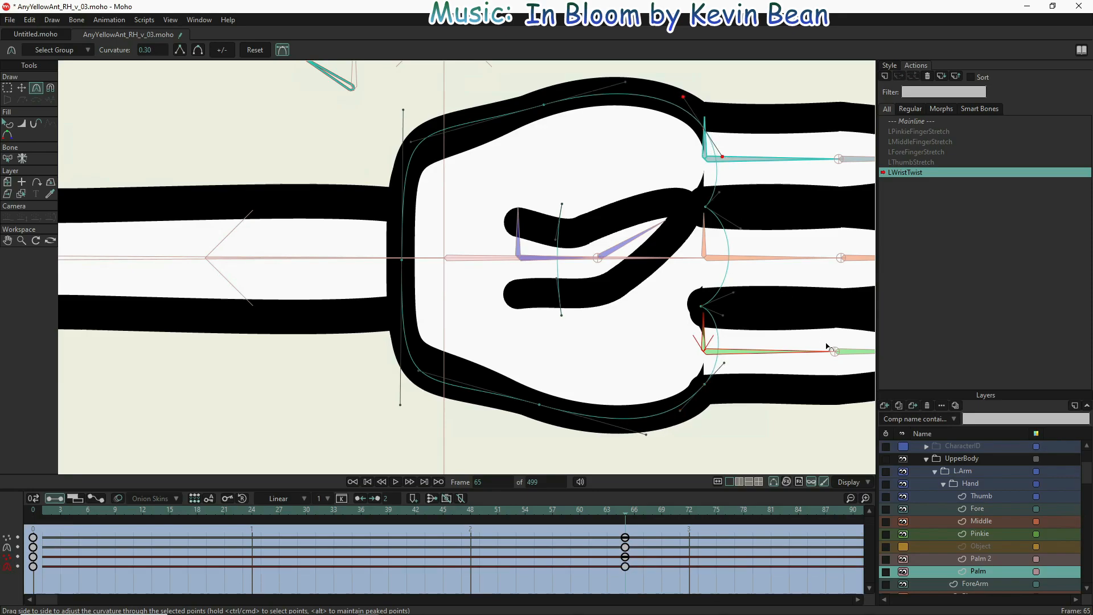
- Hide Palm 2, and set the curvature of the Palm's wrist point to about 0.60, comparing the shape with Palm 2
{"action": "left_click", "coordinate": [903, 559]}
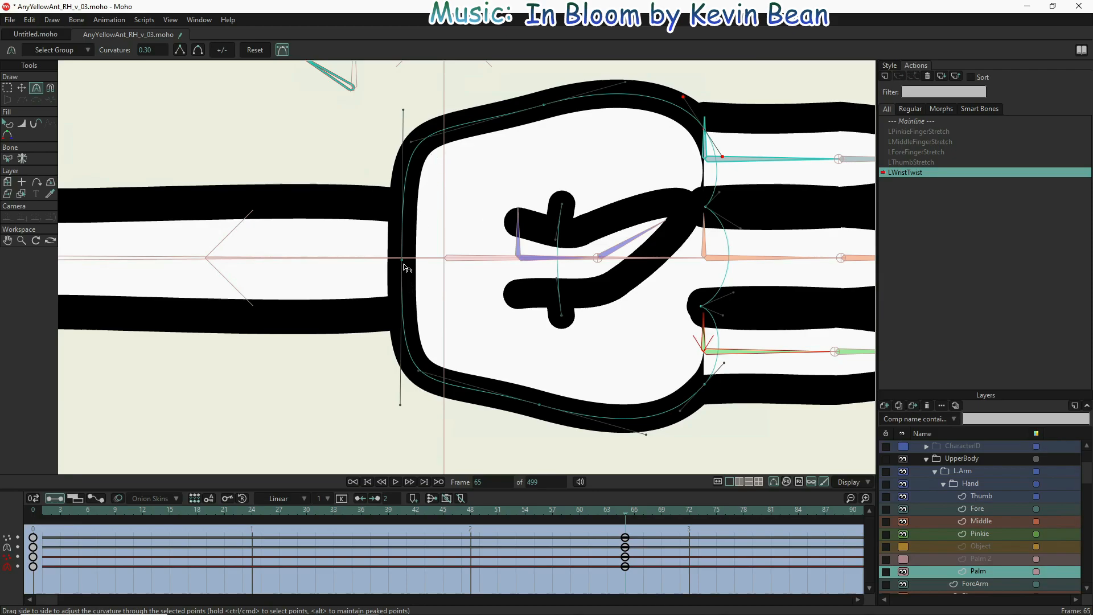
{"action": "left_click_drag", "start_coordinate": [403, 262], "coordinate": [344, 277]}
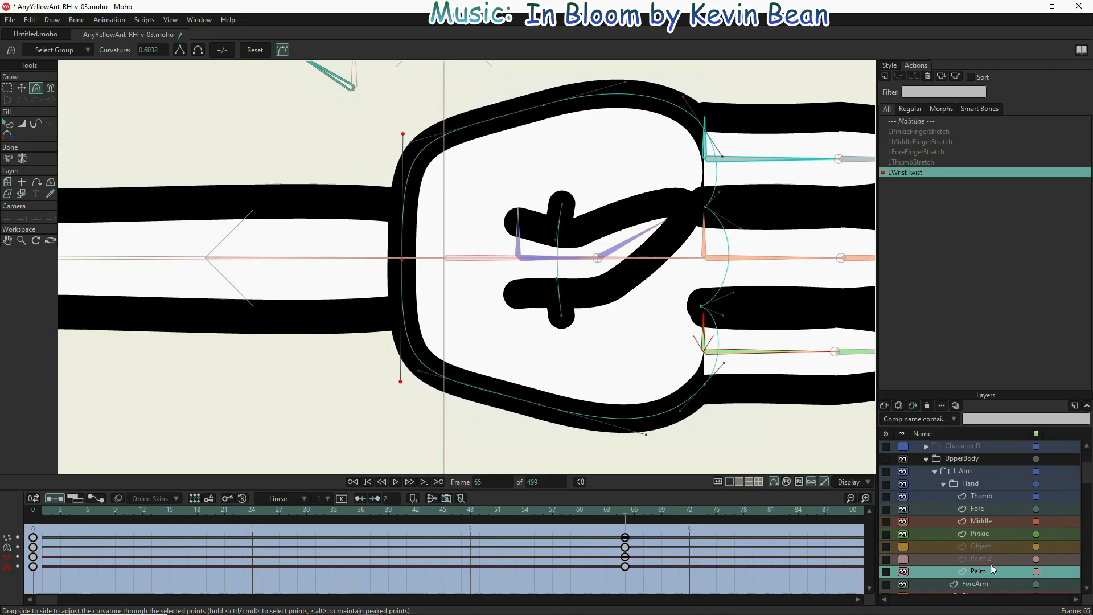
{"action": "left_click", "coordinate": [903, 558]}
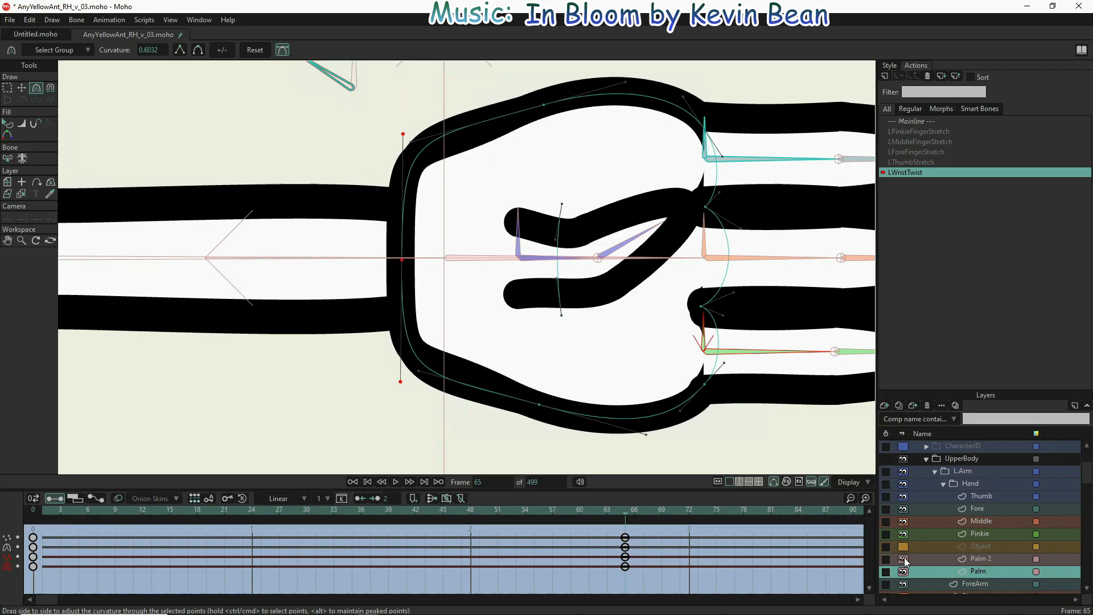
{"action": "left_click", "coordinate": [903, 559]}
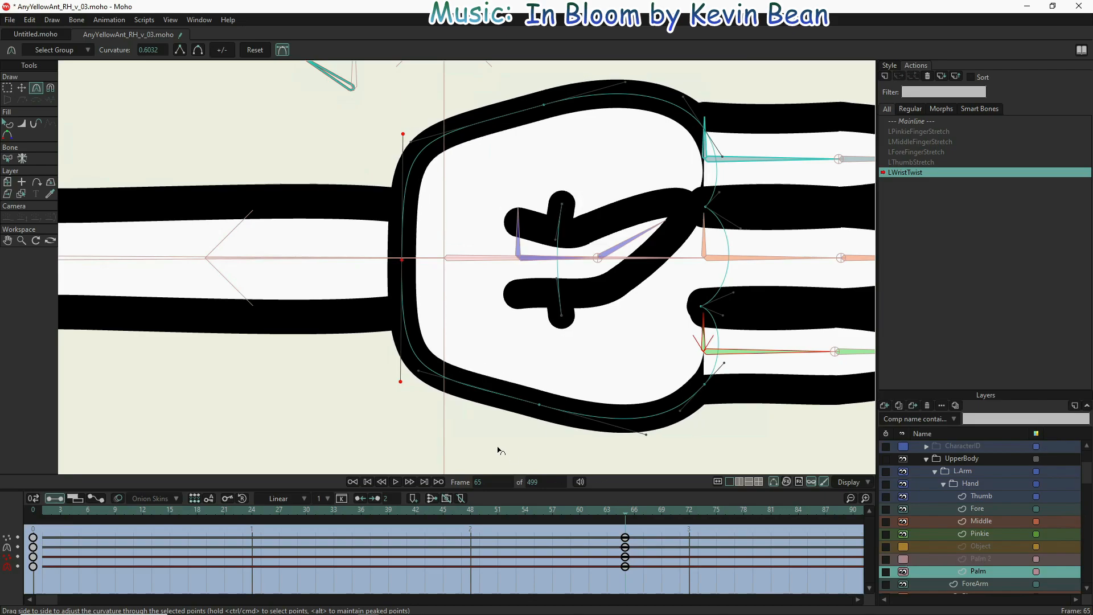
- Turn the wrist-side curve handles of the Palm's upper and lower outline points inward to even out both corners near the wrist
{"action": "left_click", "coordinate": [431, 369]}
{"action": "left_click_drag", "start_coordinate": [431, 371], "coordinate": [429, 363]}
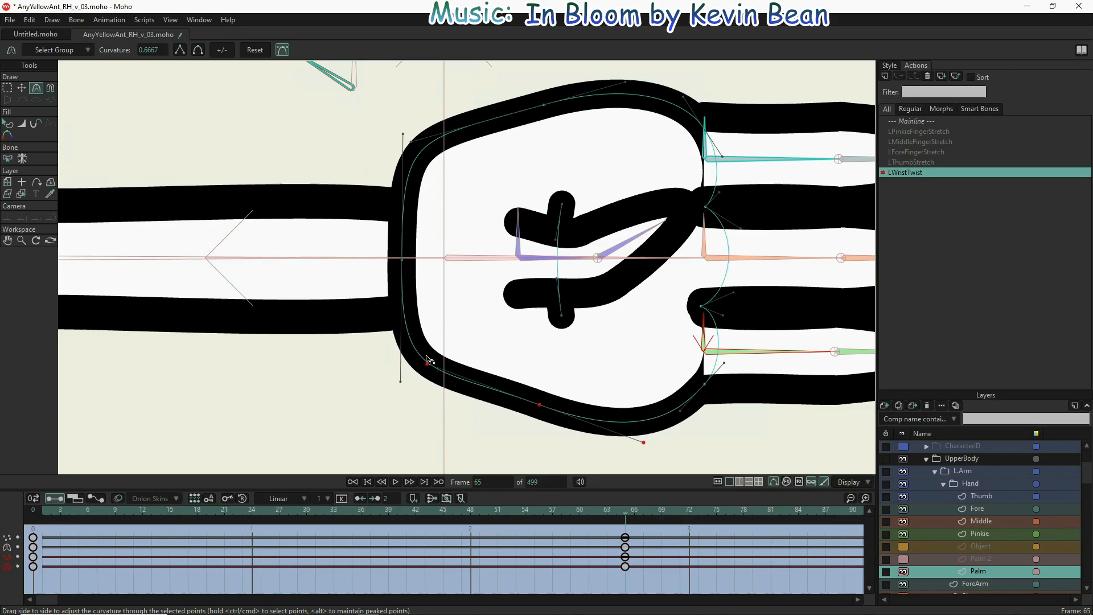
{"action": "left_click", "coordinate": [418, 152]}
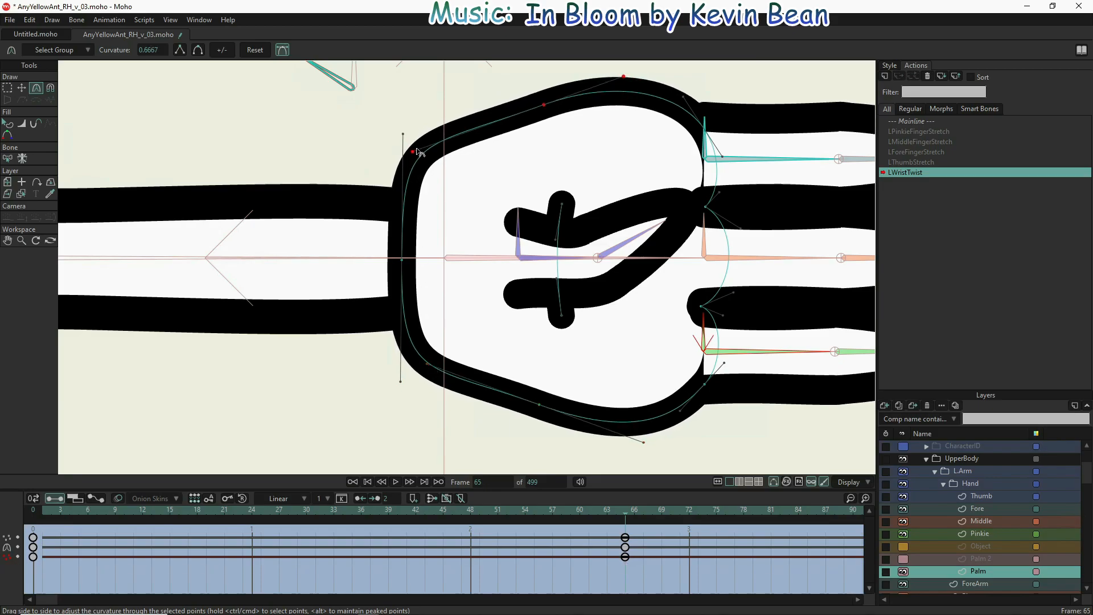
{"action": "left_click_drag", "start_coordinate": [419, 153], "coordinate": [428, 156]}
{"action": "scroll", "coordinate": [436, 259], "scroll_direction": "down", "scroll_amount": 5}
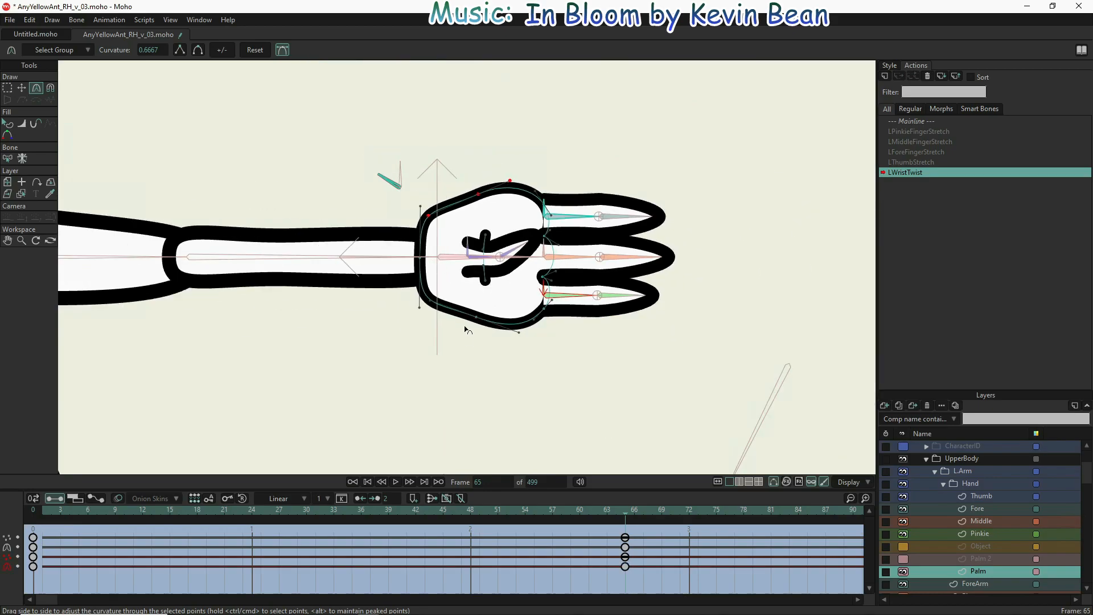
- Delete the Palm 2 layer, reopen the LWristTwist action at frame 65, and go back to the EveryYellowAnt bone layer
{"action": "left_click", "coordinate": [980, 559]}
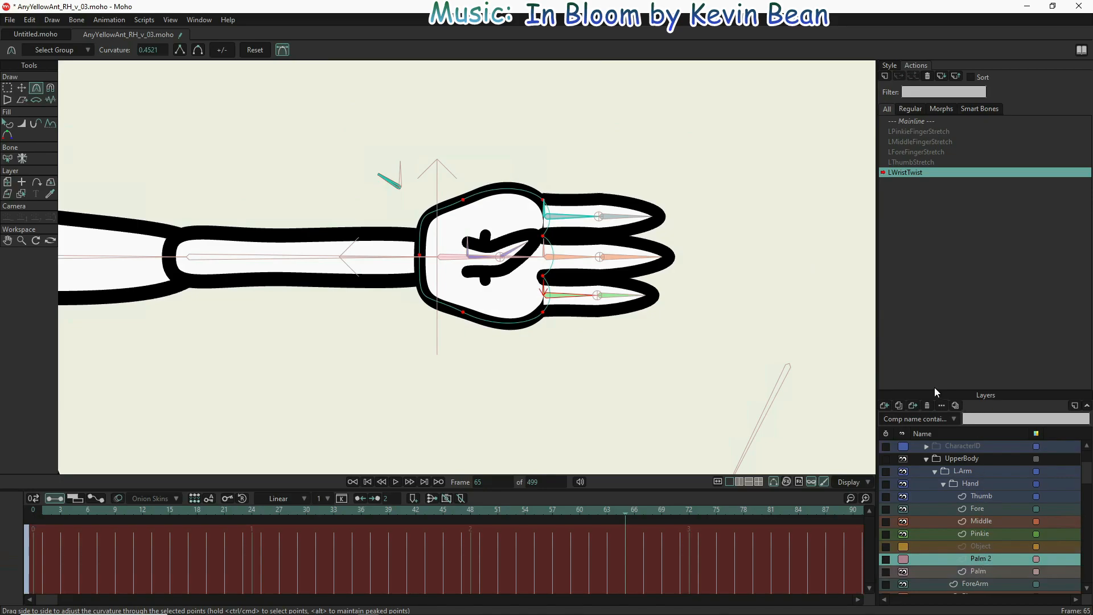
{"action": "left_click", "coordinate": [927, 405]}
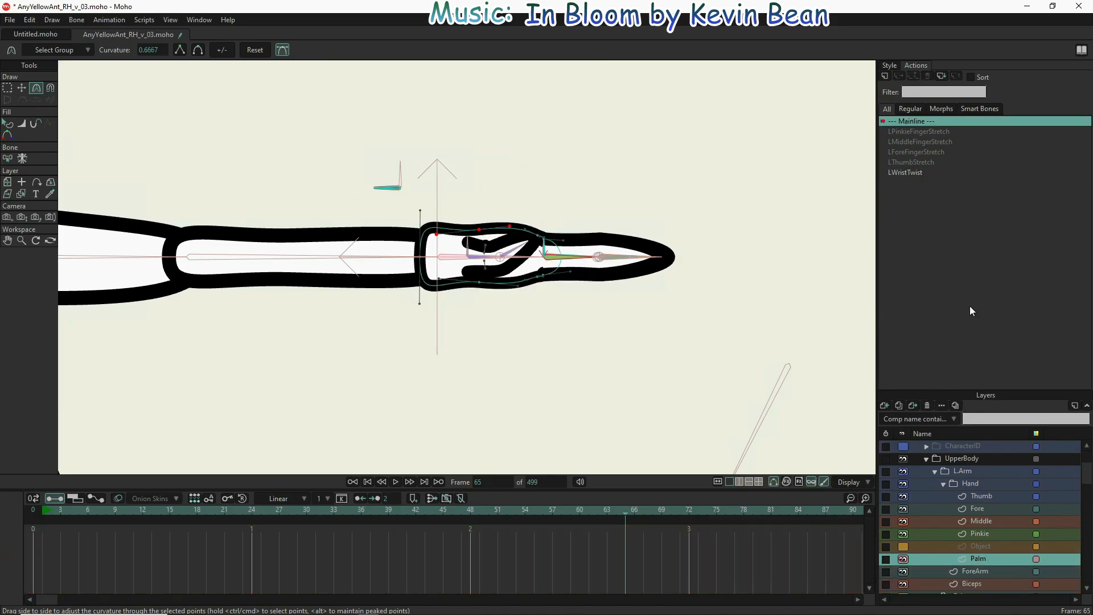
{"action": "double_click", "coordinate": [904, 172]}
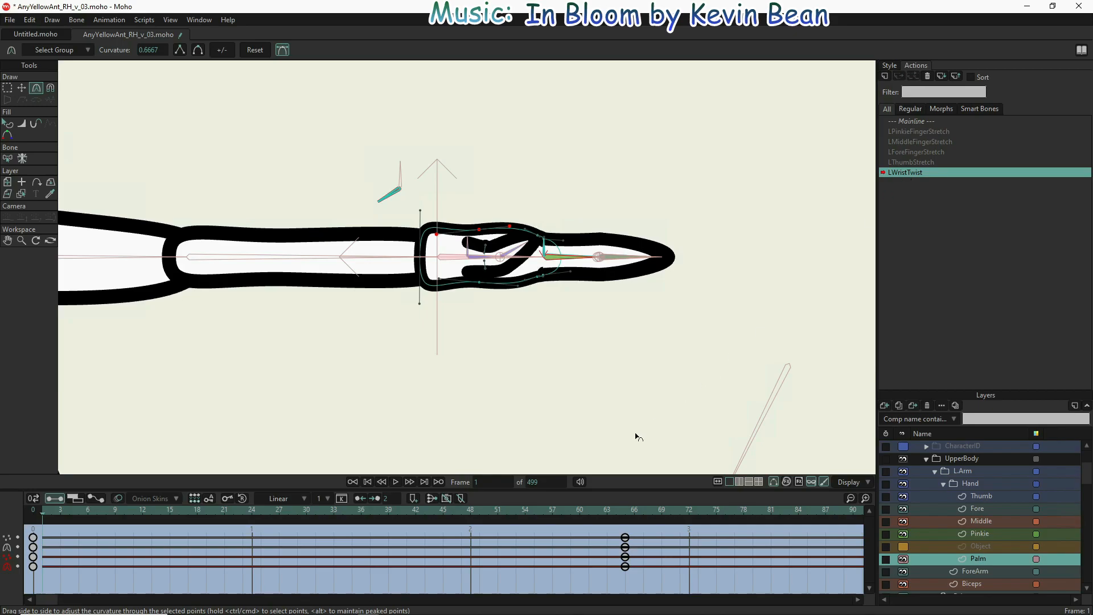
{"action": "left_click", "coordinate": [623, 513]}
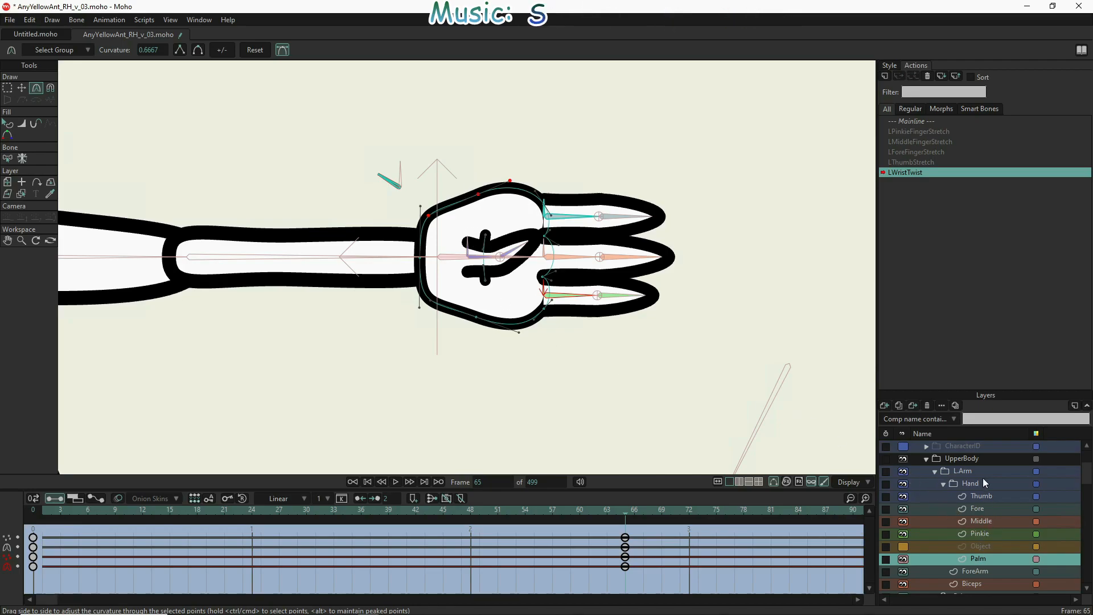
{"action": "scroll", "coordinate": [981, 459], "scroll_direction": "up", "scroll_amount": 2}
{"action": "left_click", "coordinate": [969, 442]}
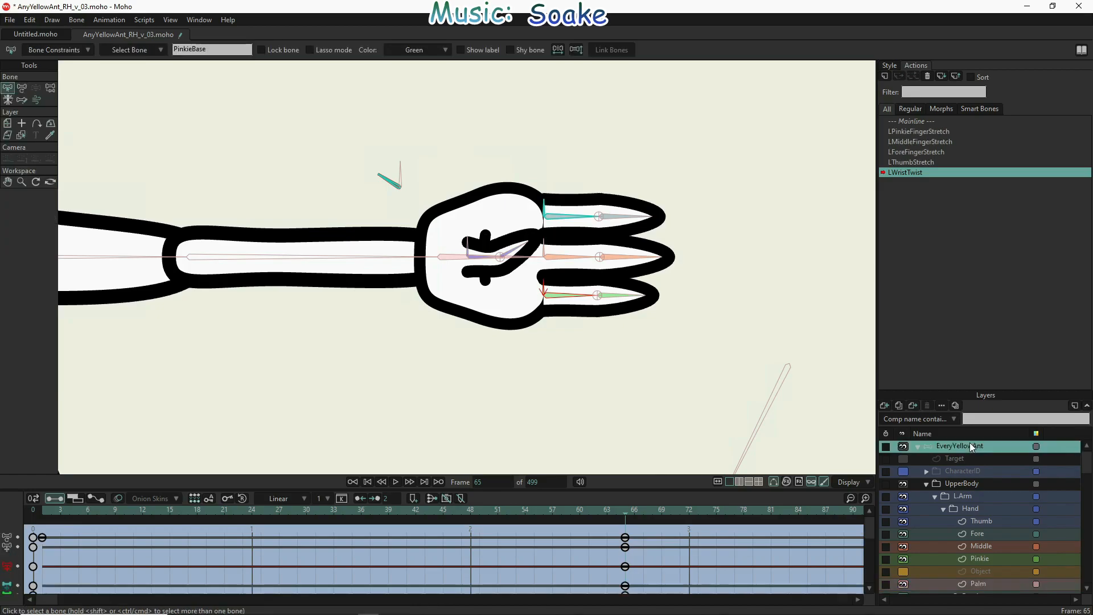
- Raise both LThumbBase bones toward the upper edge of the palm at frame 65, to a Y position of about 0.0312
{"action": "left_click", "coordinate": [21, 87]}
{"action": "scroll", "coordinate": [439, 261], "scroll_direction": "up", "scroll_amount": 8}
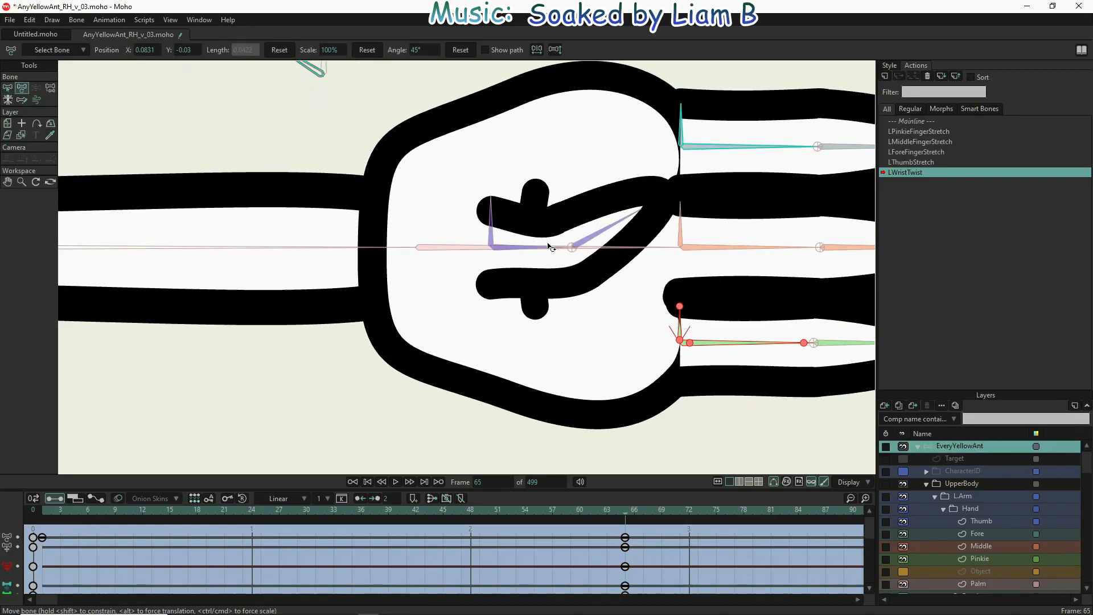
{"action": "scroll", "coordinate": [549, 255], "scroll_direction": "up", "scroll_amount": 1}
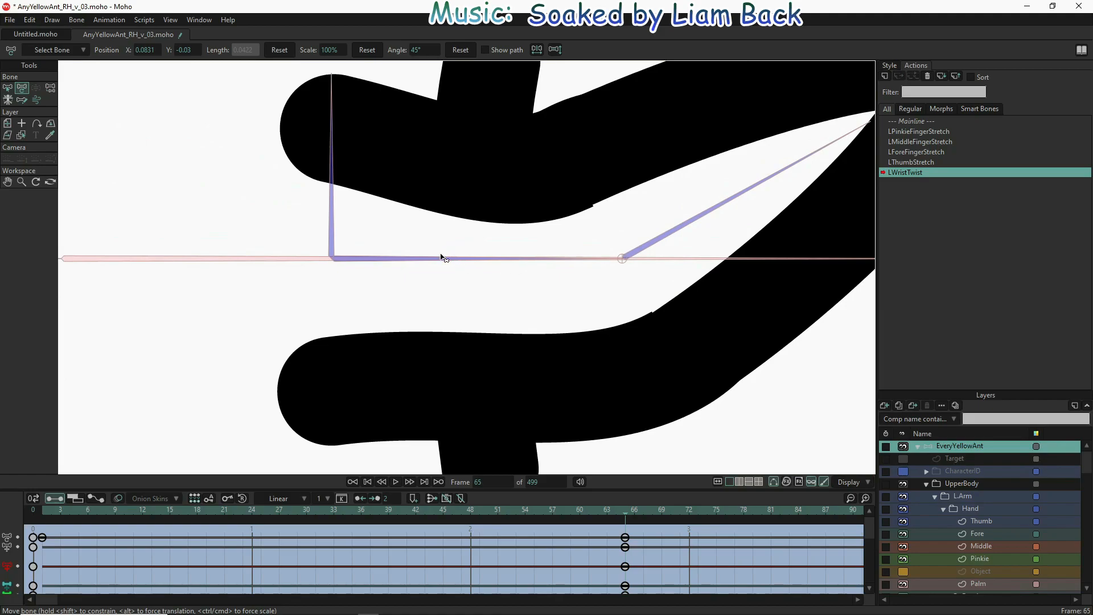
{"action": "key", "text": "y"}
{"action": "left_click", "coordinate": [430, 260]}
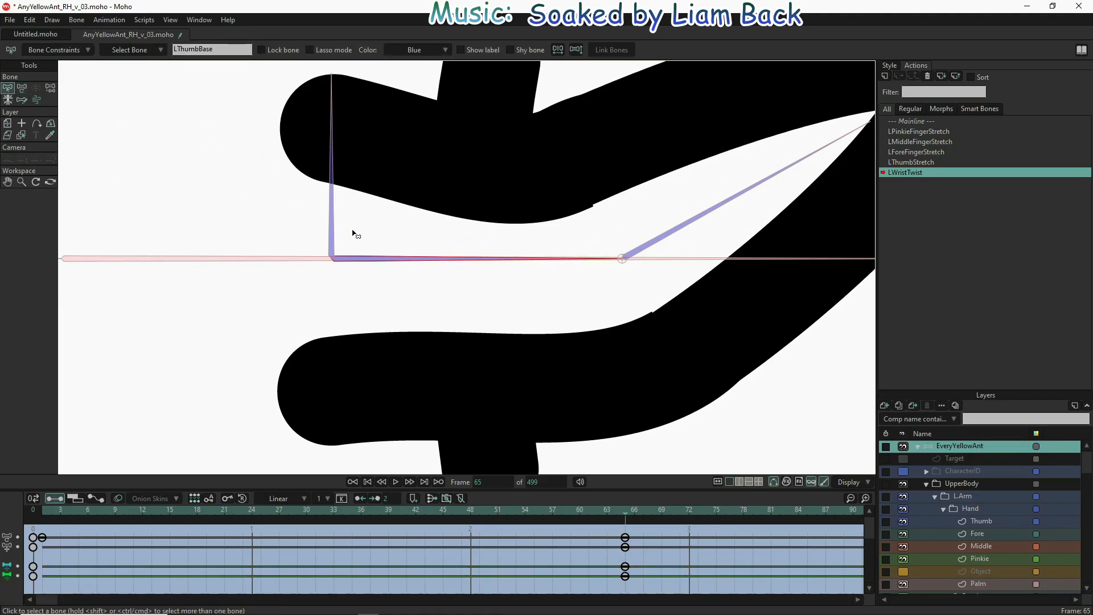
{"action": "left_click", "coordinate": [332, 219], "text": "shift"}
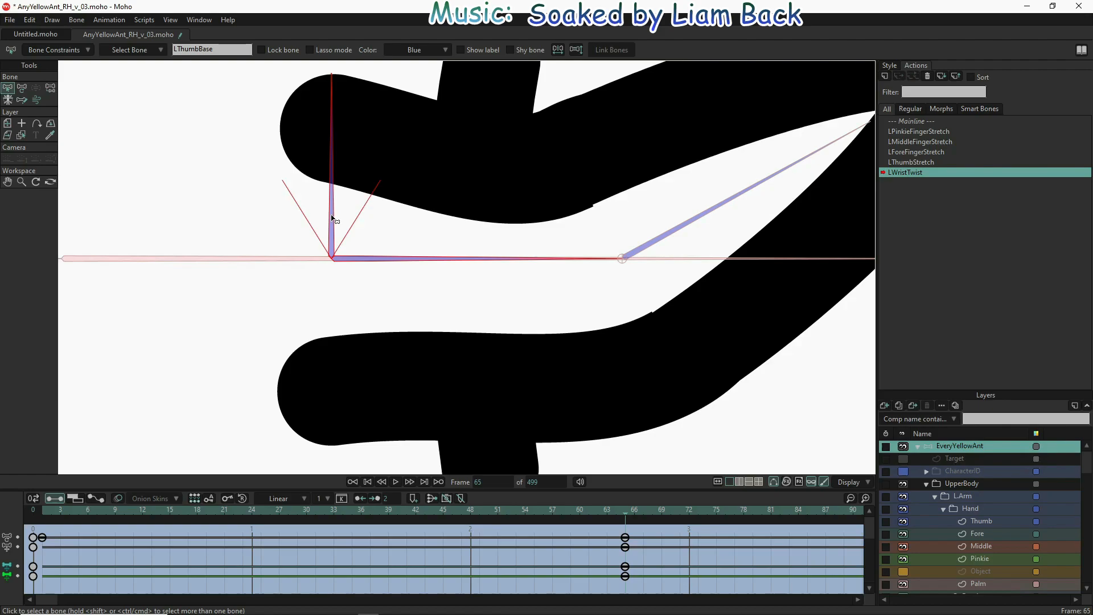
{"action": "key", "text": "t"}
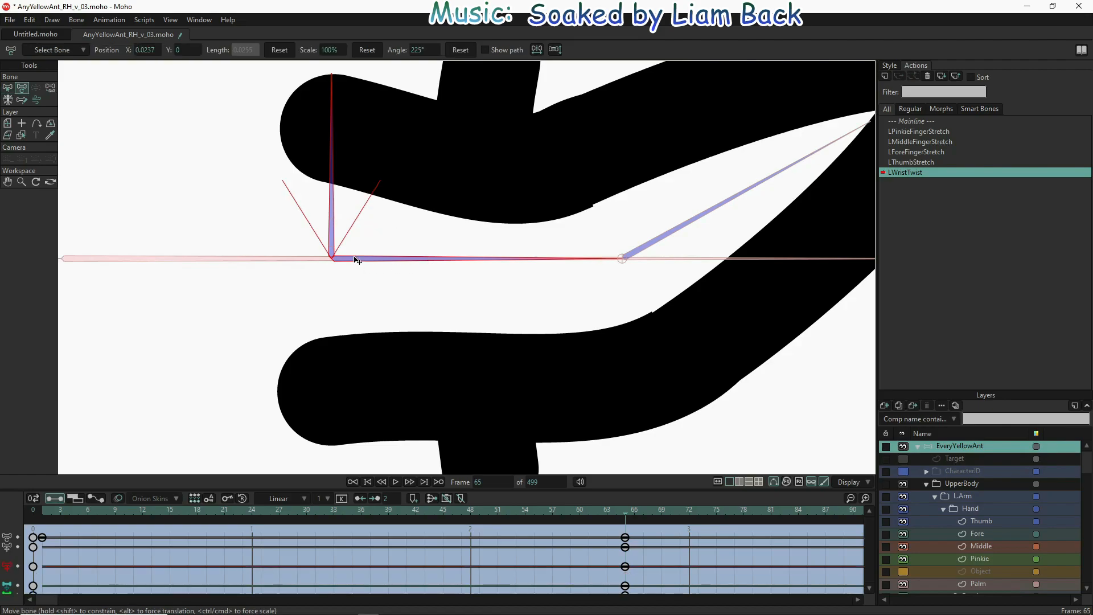
{"action": "scroll", "coordinate": [359, 228], "scroll_direction": "down", "scroll_amount": 5}
{"action": "left_click_drag", "start_coordinate": [359, 197], "coordinate": [353, 118]}
{"action": "scroll", "coordinate": [359, 186], "scroll_direction": "down", "scroll_amount": 2}
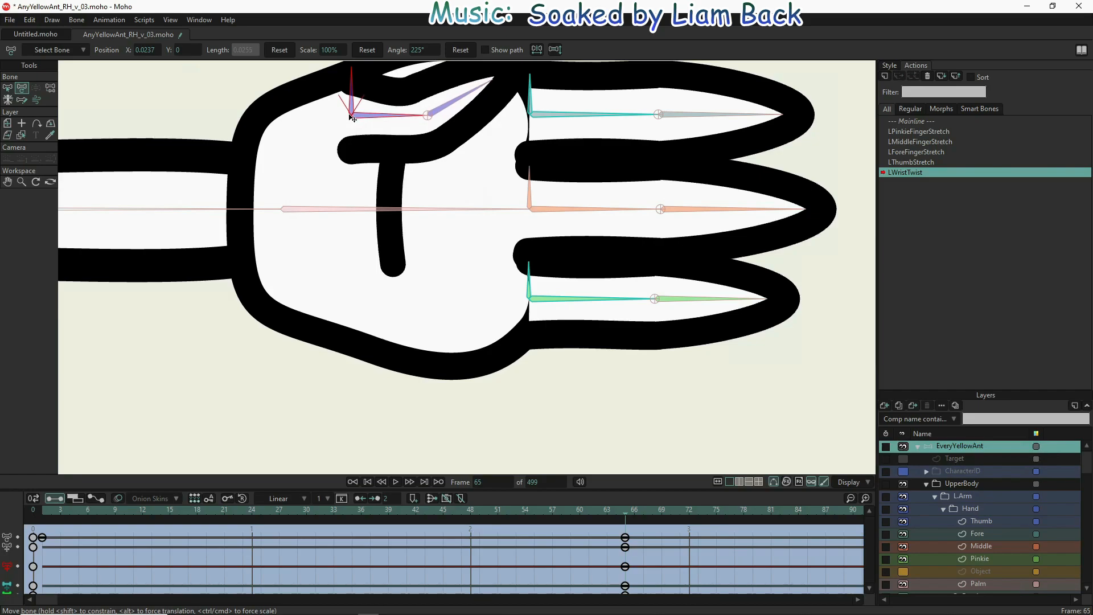
{"action": "left_click_drag", "start_coordinate": [349, 114], "coordinate": [353, 116]}
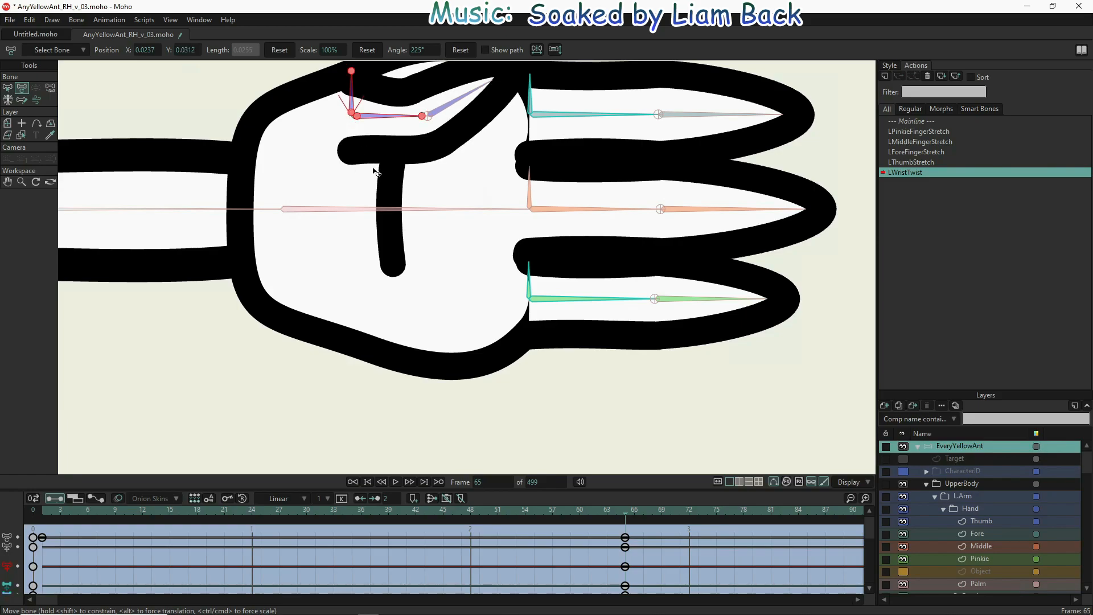
{"action": "scroll", "coordinate": [436, 222], "scroll_direction": "down", "scroll_amount": 5}
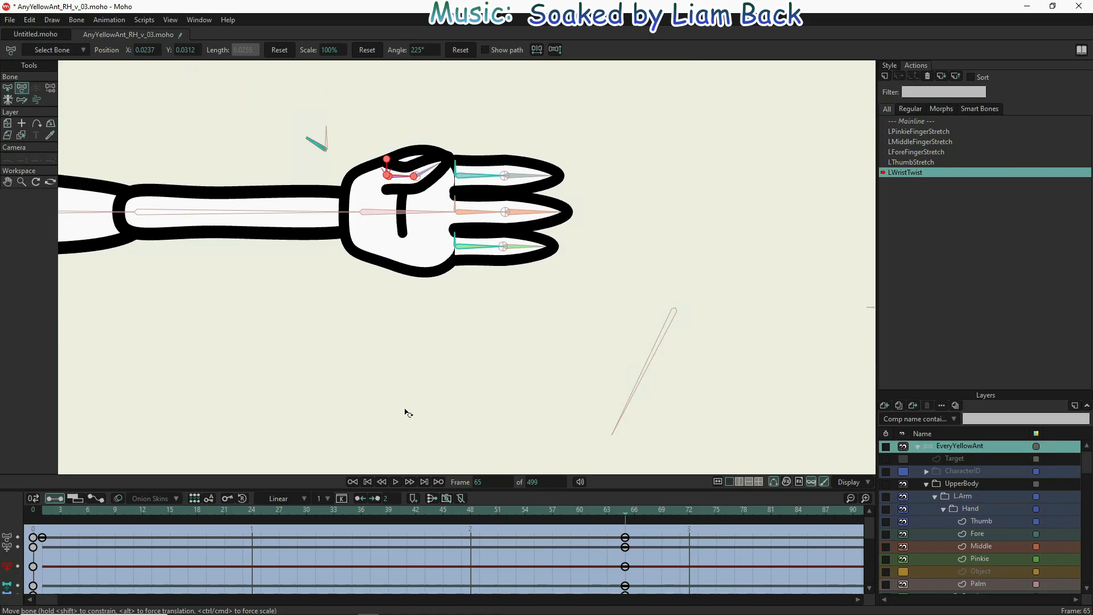
- At frame 33 of the LWristTwist action, reset all points of the Palm layer to their original positions
{"action": "left_click", "coordinate": [332, 508]}
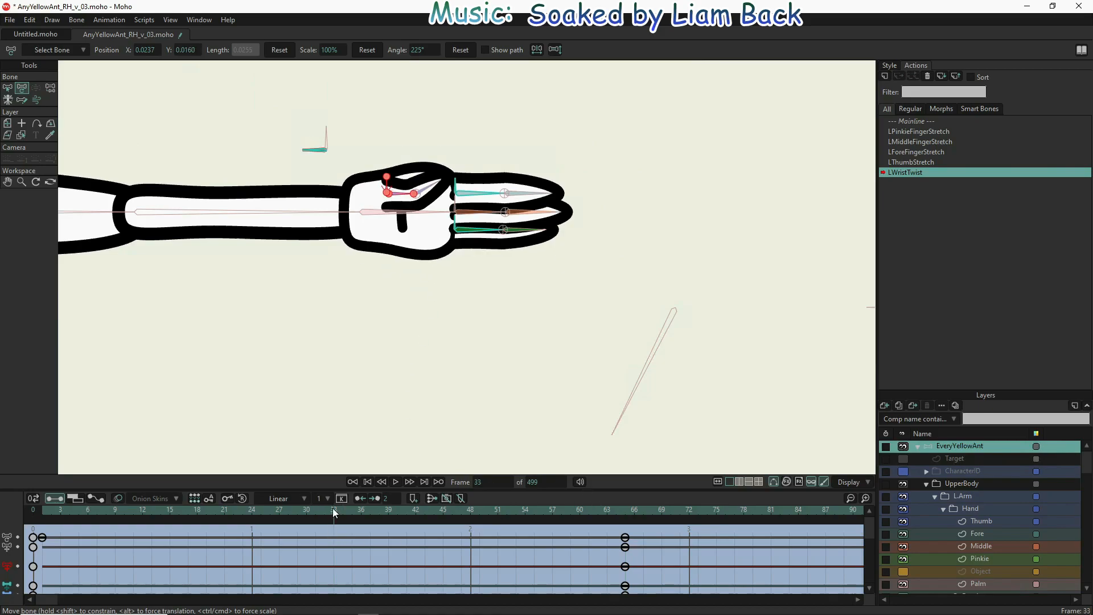
{"action": "left_click", "coordinate": [988, 581]}
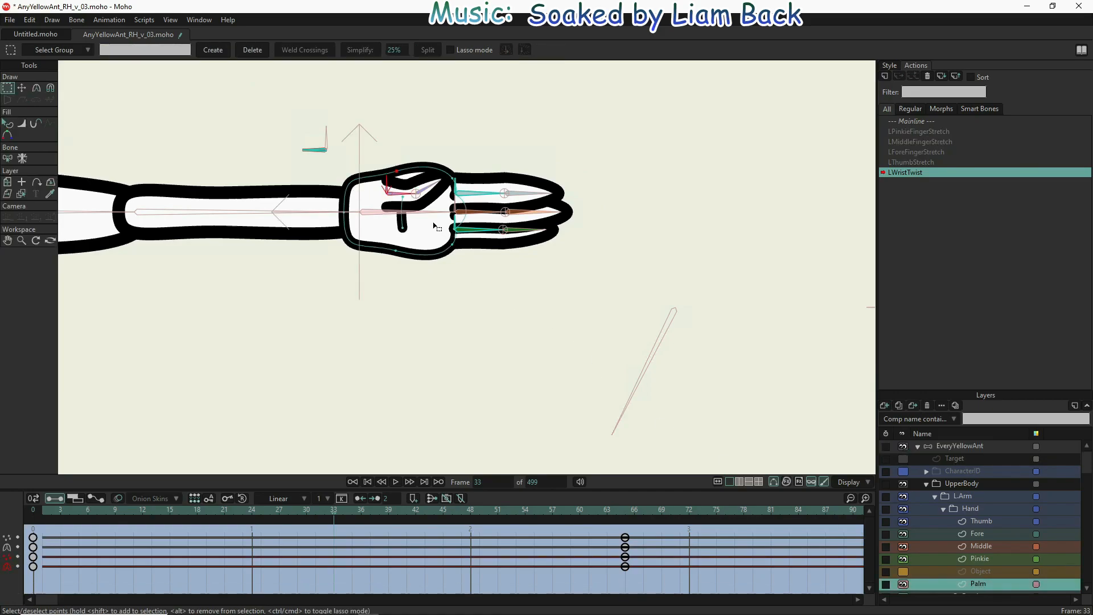
{"action": "left_click_drag", "start_coordinate": [319, 160], "coordinate": [707, 351]}
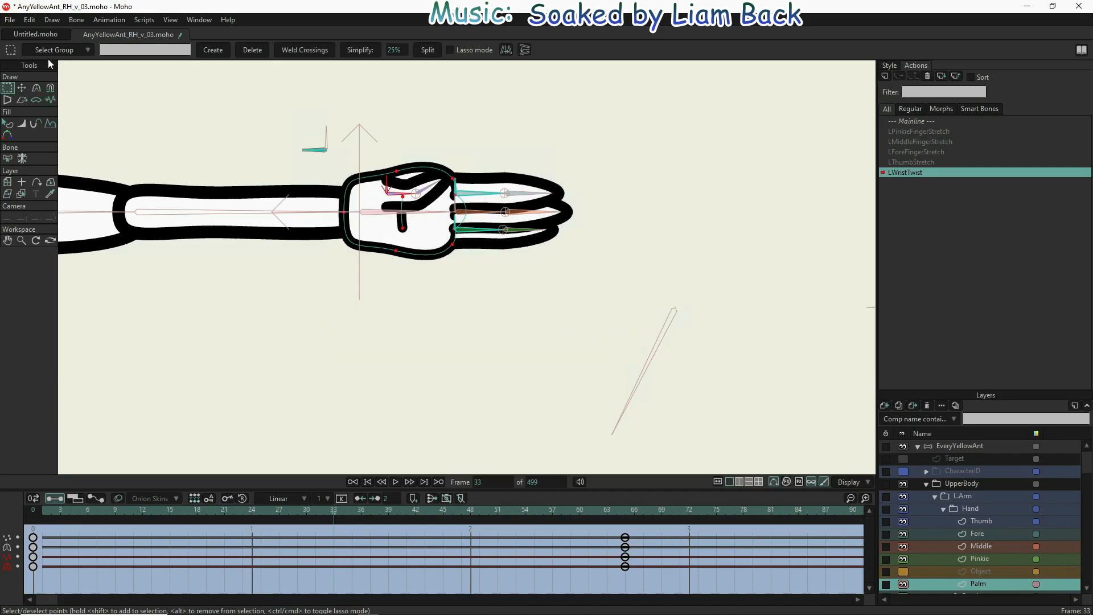
{"action": "left_click", "coordinate": [19, 90]}
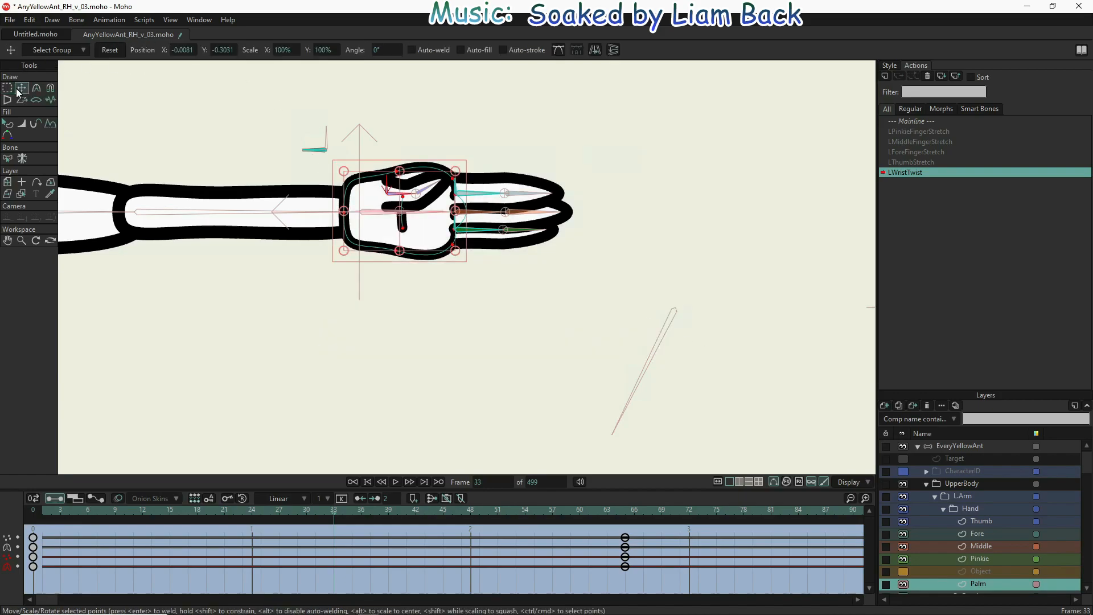
{"action": "left_click", "coordinate": [111, 52]}
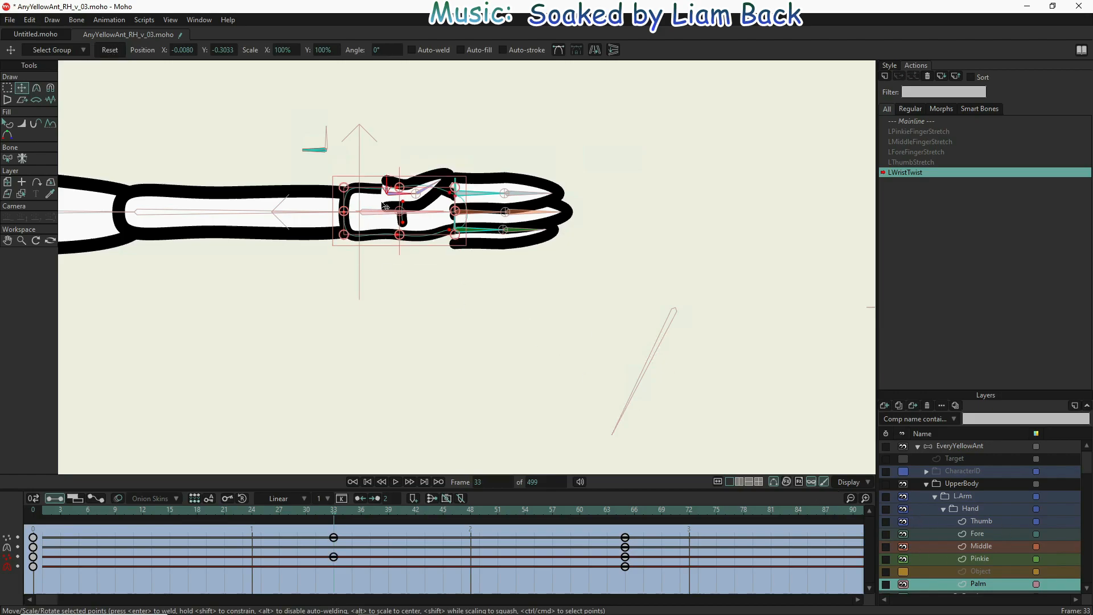
- On the EveryYellowAnt bone layer, reset the positions of the thumb, fore, middle and pinkie base bones at frame 33
{"action": "scroll", "coordinate": [375, 210], "scroll_direction": "up", "scroll_amount": 5}
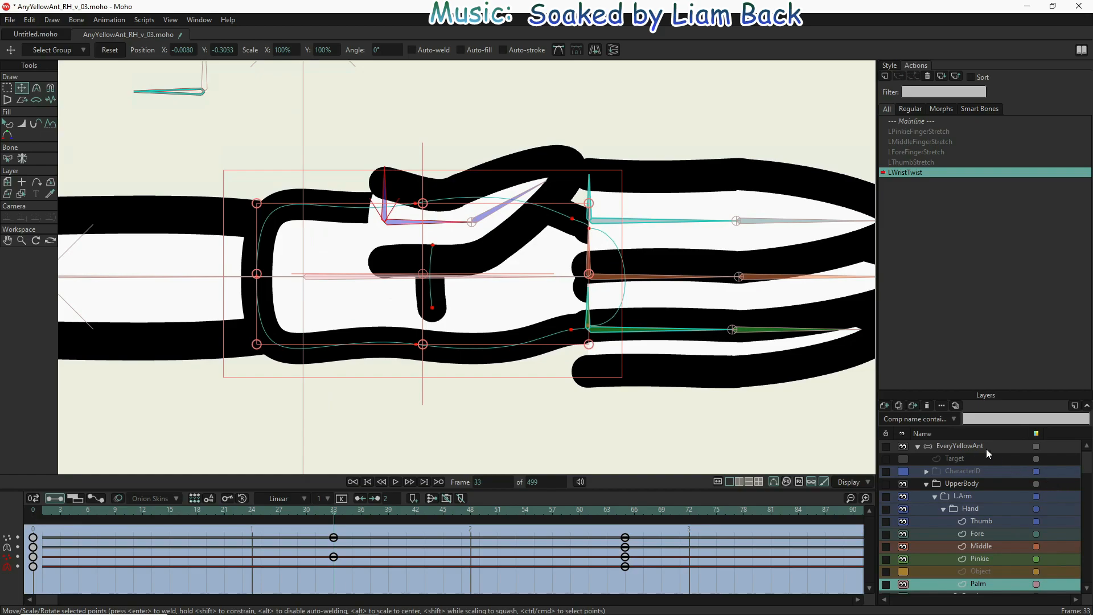
{"action": "left_click", "coordinate": [975, 445]}
{"action": "scroll", "coordinate": [783, 384], "scroll_direction": "up", "scroll_amount": 2}
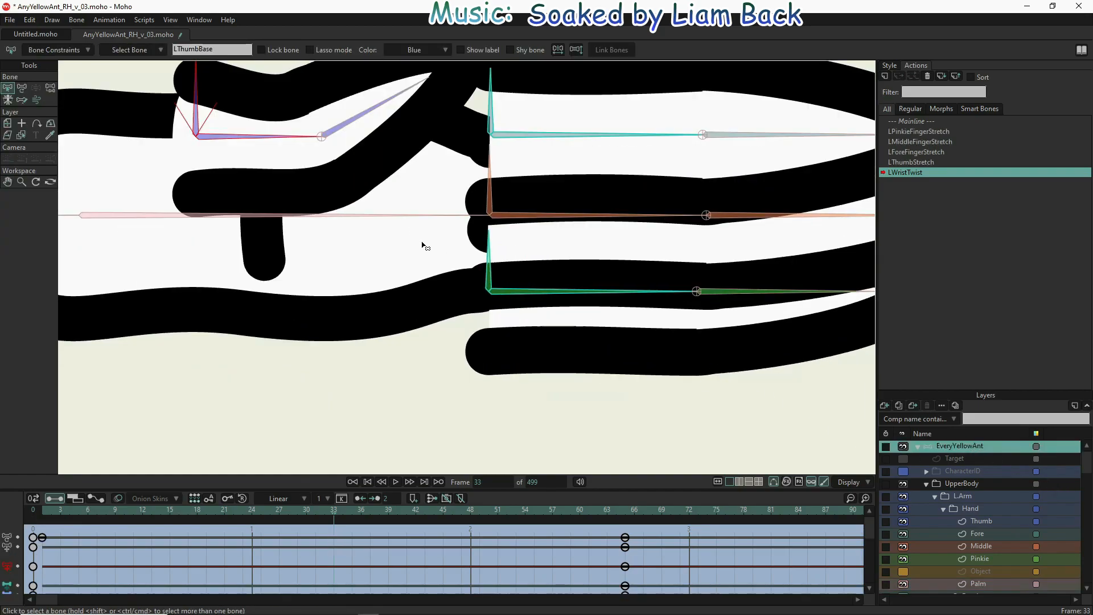
{"action": "scroll", "coordinate": [422, 246], "scroll_direction": "down", "scroll_amount": 6}
{"action": "scroll", "coordinate": [346, 199], "scroll_direction": "up", "scroll_amount": 4}
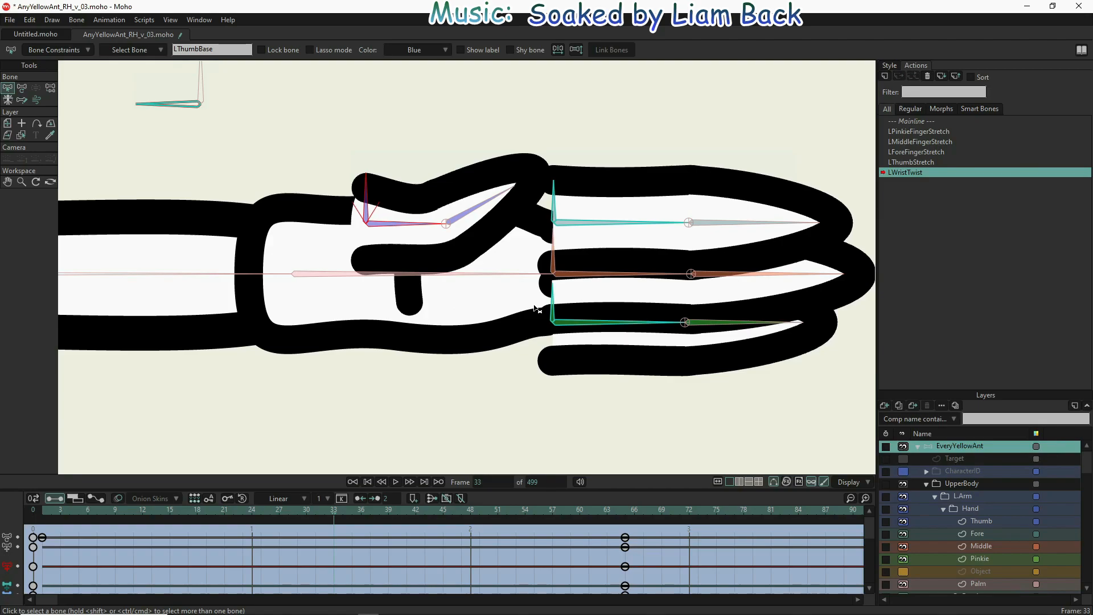
{"action": "left_click_drag", "start_coordinate": [533, 305], "coordinate": [535, 303]}
{"action": "left_click_drag", "start_coordinate": [563, 232], "coordinate": [544, 211]}
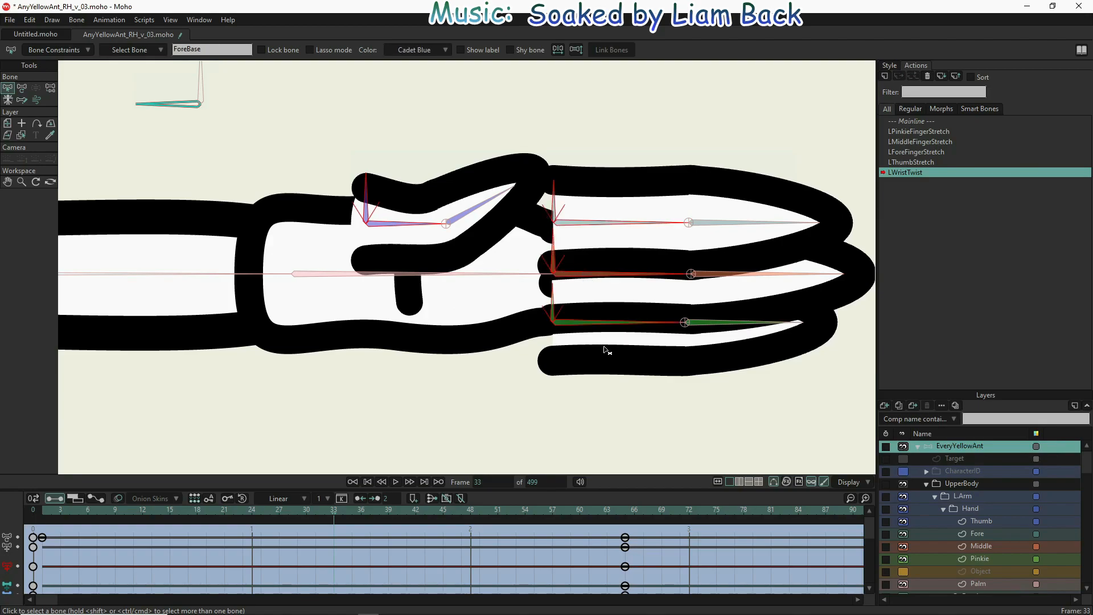
{"action": "left_click", "coordinate": [24, 89]}
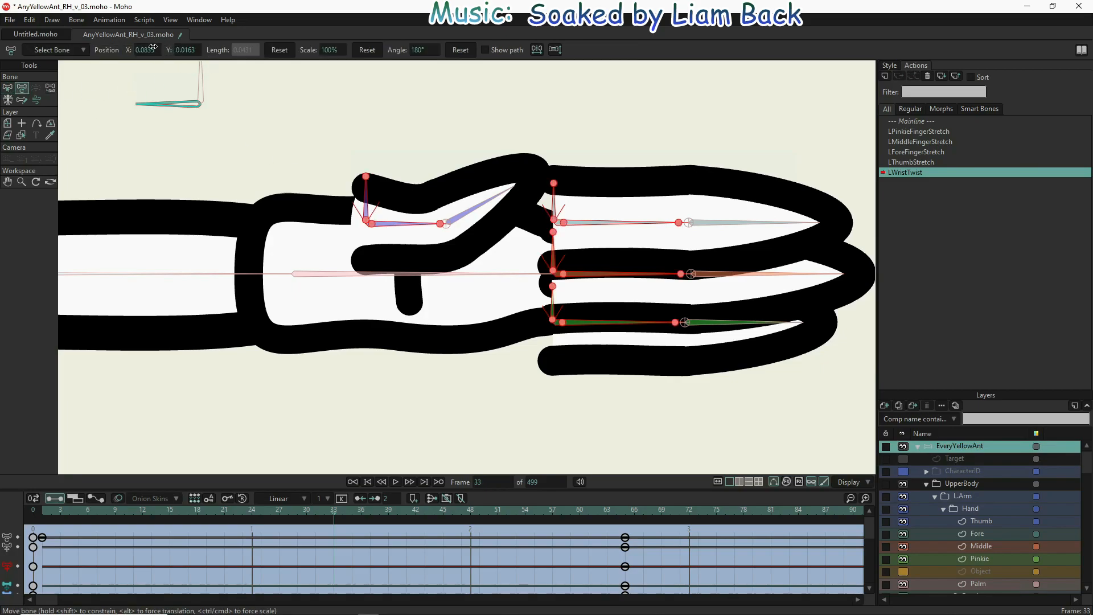
{"action": "left_click", "coordinate": [280, 50]}
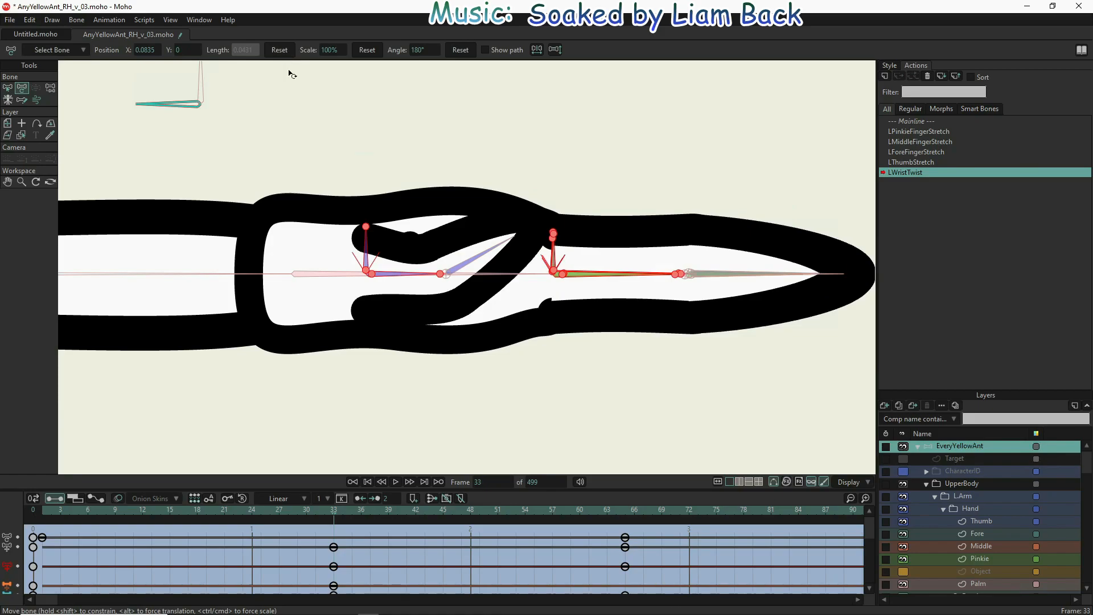
- Check the twist motion between frames 33 and 65, and key the reset thumb and finger base bones at frame 1
{"action": "left_click_drag", "start_coordinate": [333, 510], "coordinate": [412, 512]}
{"action": "left_click_drag", "start_coordinate": [482, 520], "coordinate": [625, 518]}
{"action": "left_click_drag", "start_coordinate": [542, 500], "coordinate": [334, 366]}
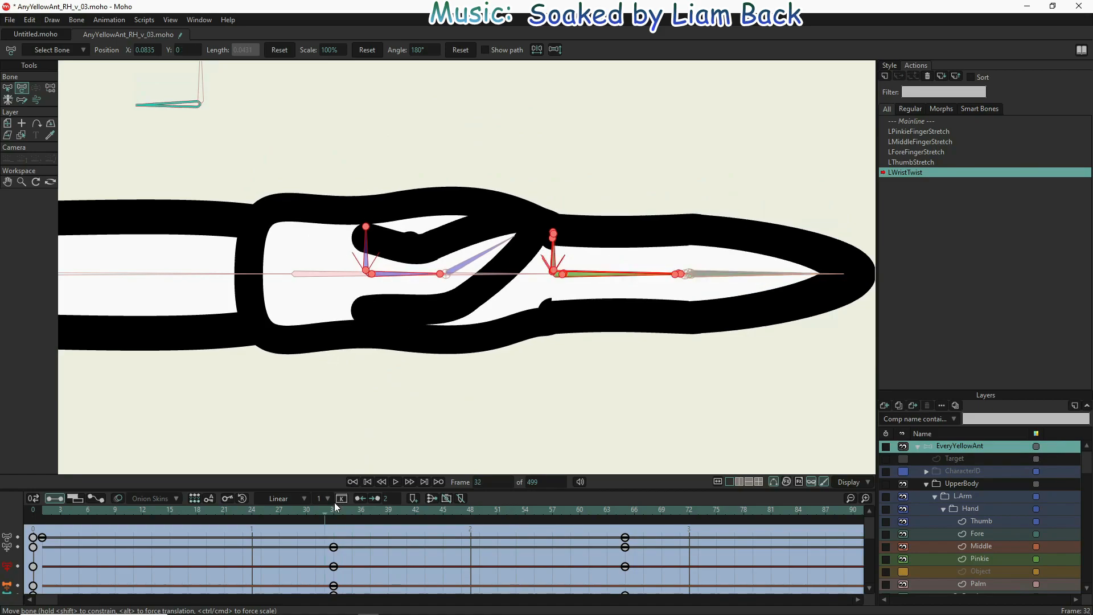
{"action": "left_click", "coordinate": [44, 510]}
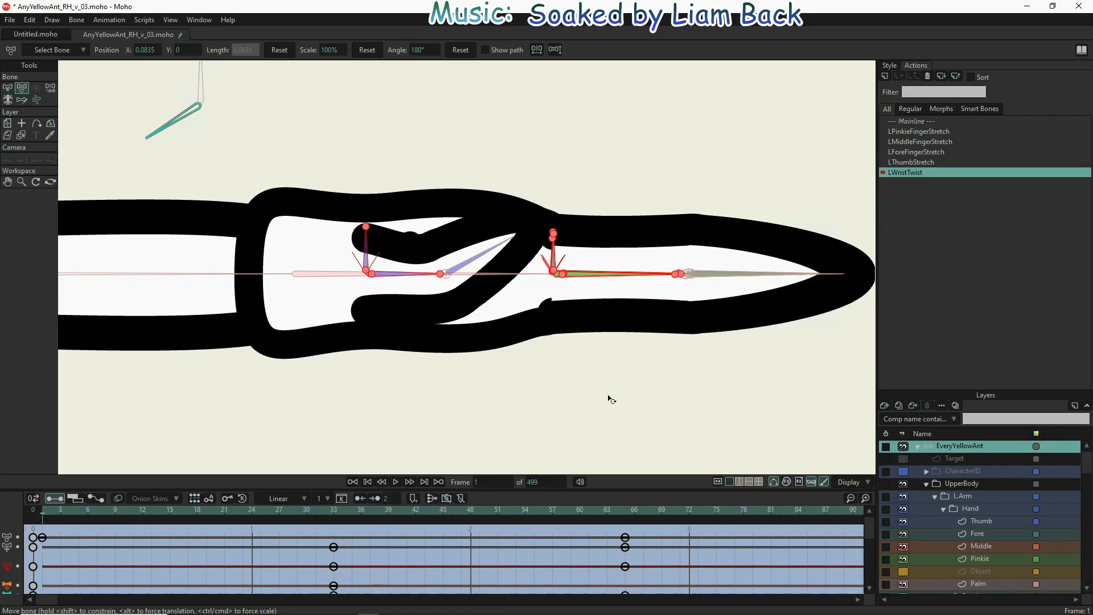
{"action": "left_click", "coordinate": [403, 168]}
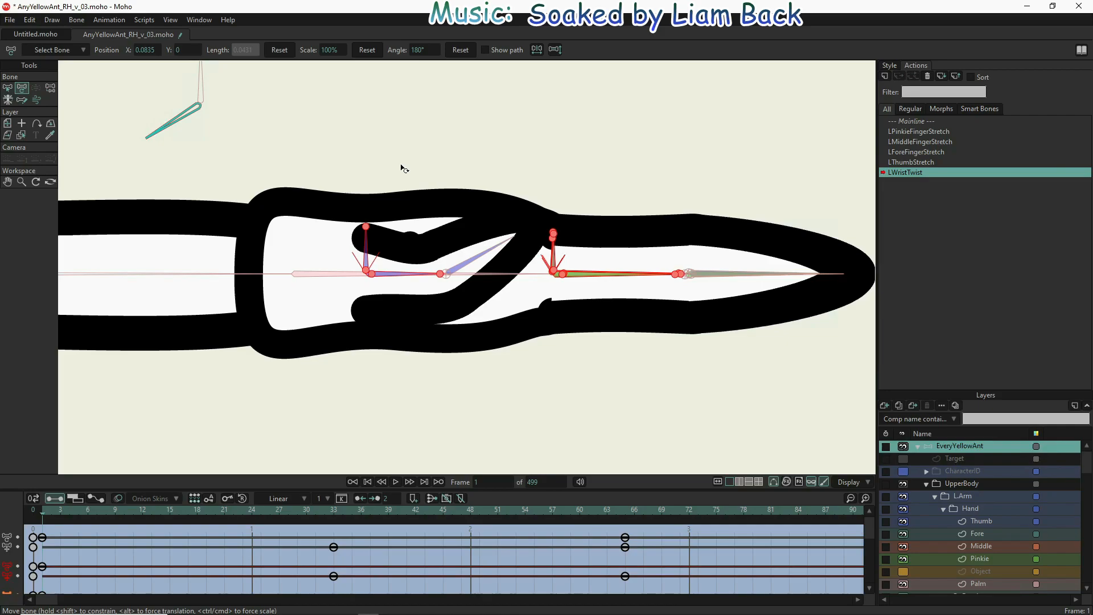
- Move both ForeBase bones below the middle finger at frame 1, to a Y position of about -0.0314
{"action": "key", "text": "b"}
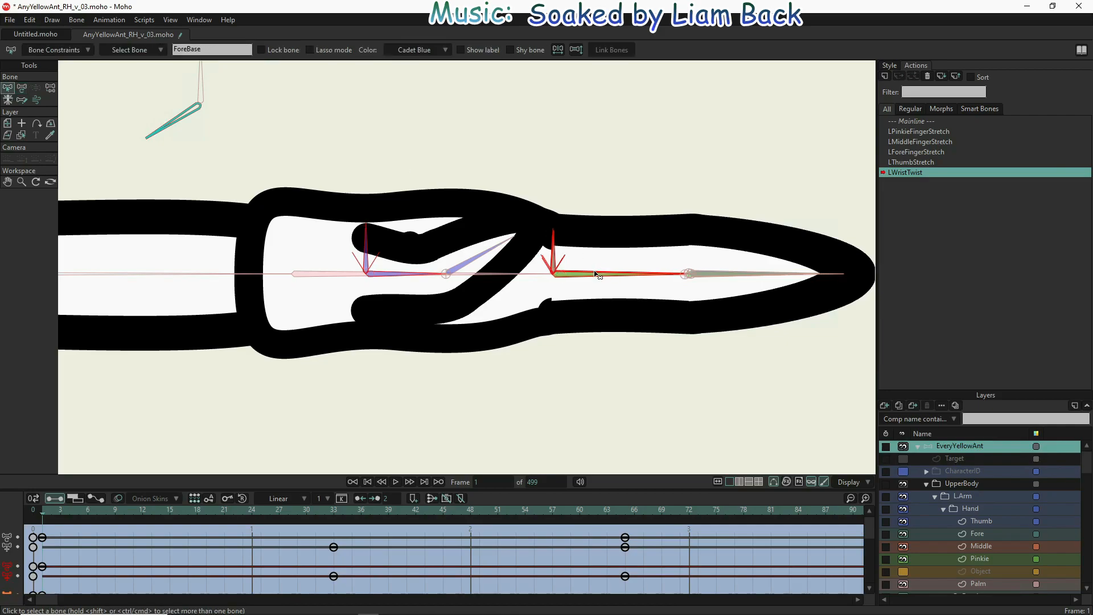
{"action": "scroll", "coordinate": [598, 270], "scroll_direction": "up", "scroll_amount": 4}
{"action": "left_click", "coordinate": [560, 277]}
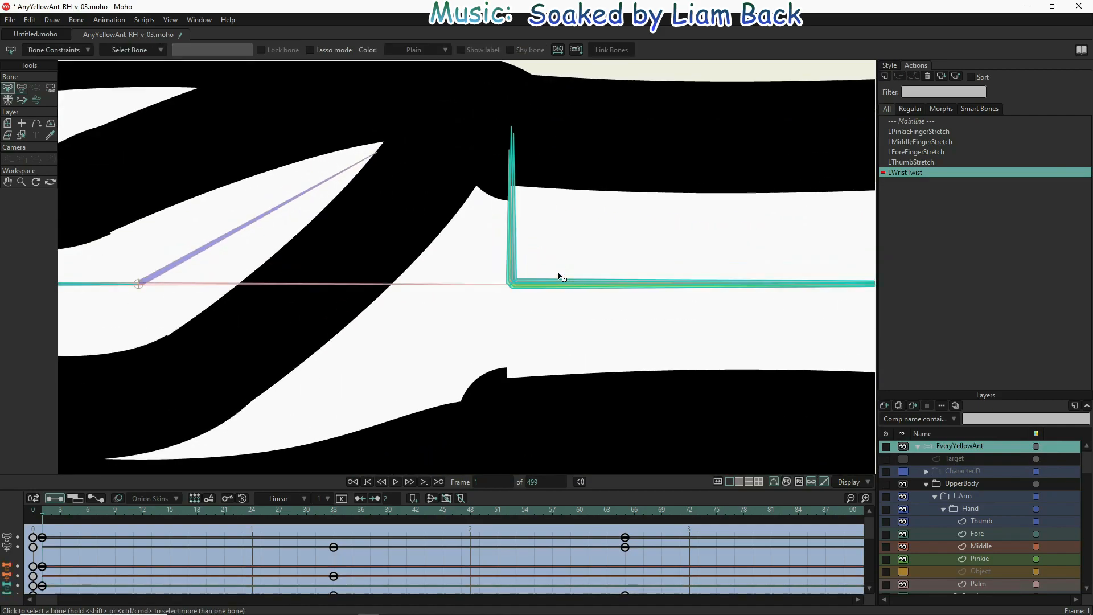
{"action": "scroll", "coordinate": [541, 281], "scroll_direction": "up", "scroll_amount": 3}
{"action": "left_click", "coordinate": [529, 283]}
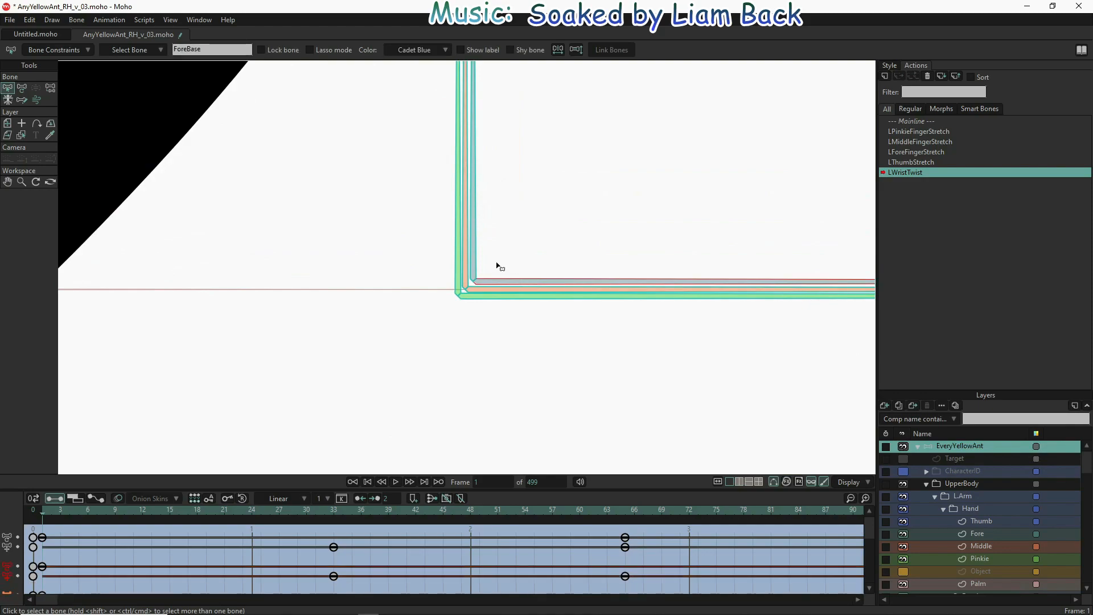
{"action": "left_click", "coordinate": [475, 228]}
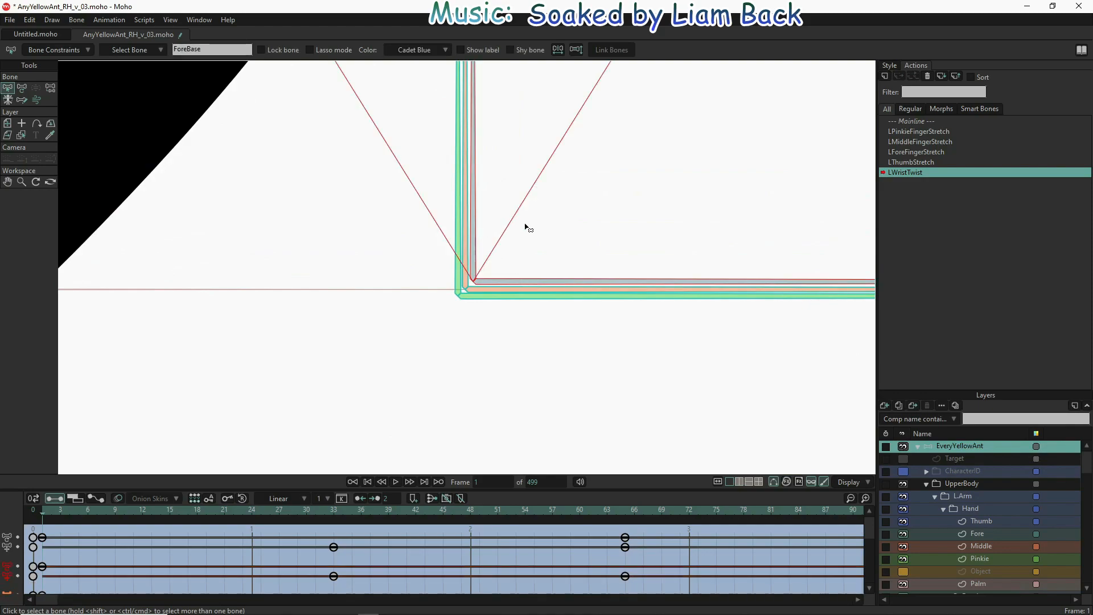
{"action": "key", "text": "t"}
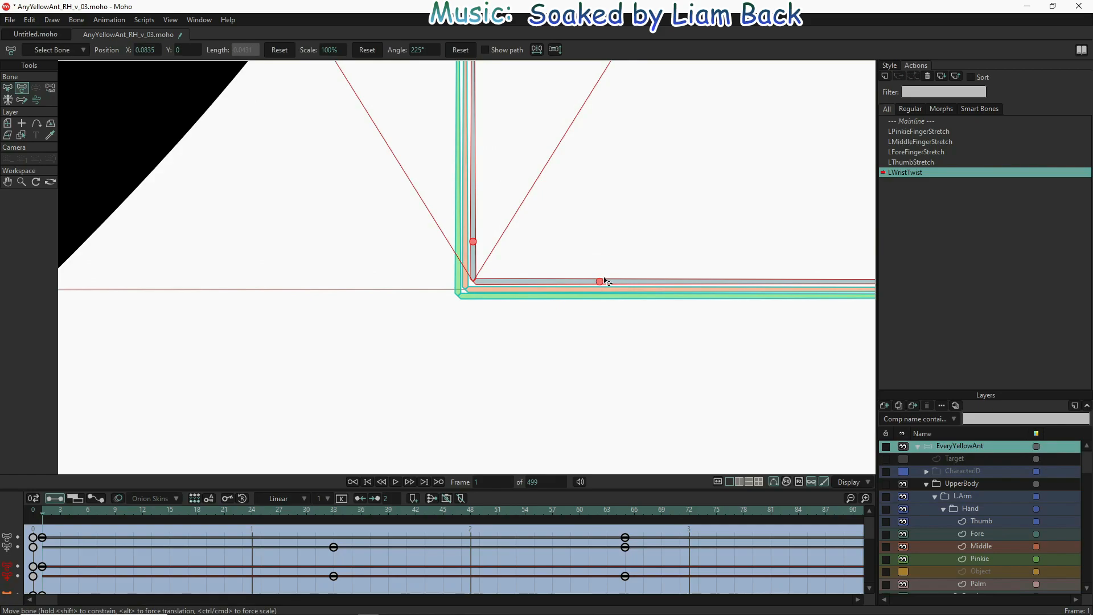
{"action": "scroll", "coordinate": [599, 283], "scroll_direction": "down", "scroll_amount": 7}
{"action": "left_click_drag", "start_coordinate": [599, 284], "coordinate": [642, 455]}
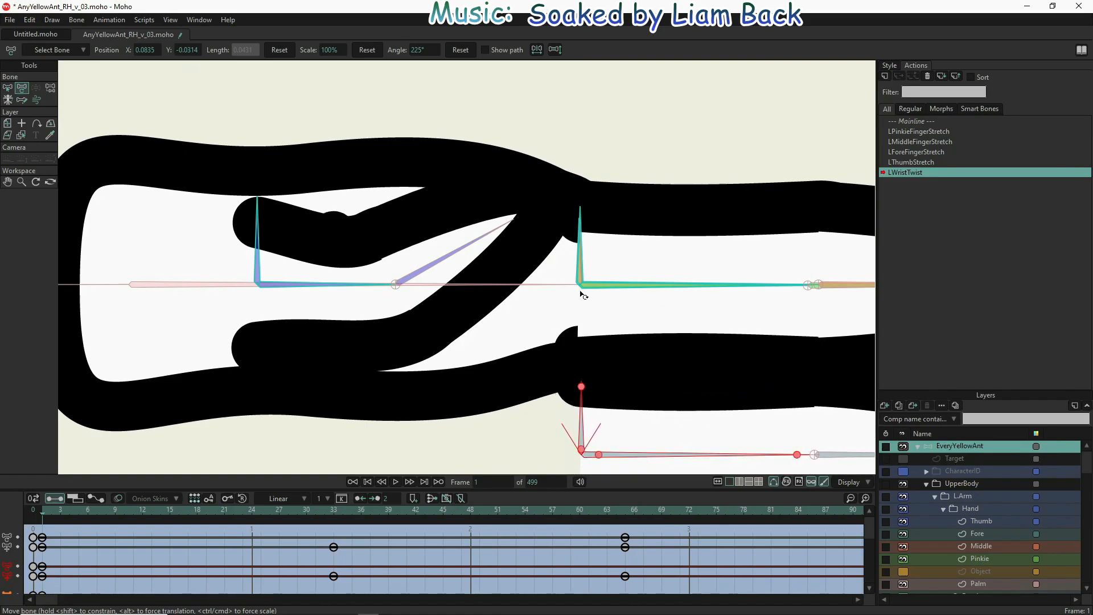
- Move both PinkieBase bones above the middle finger at frame 1, to a Y position of about 0.0315
{"action": "scroll", "coordinate": [583, 293], "scroll_direction": "up", "scroll_amount": 7}
{"action": "scroll", "coordinate": [586, 302], "scroll_direction": "up", "scroll_amount": 3}
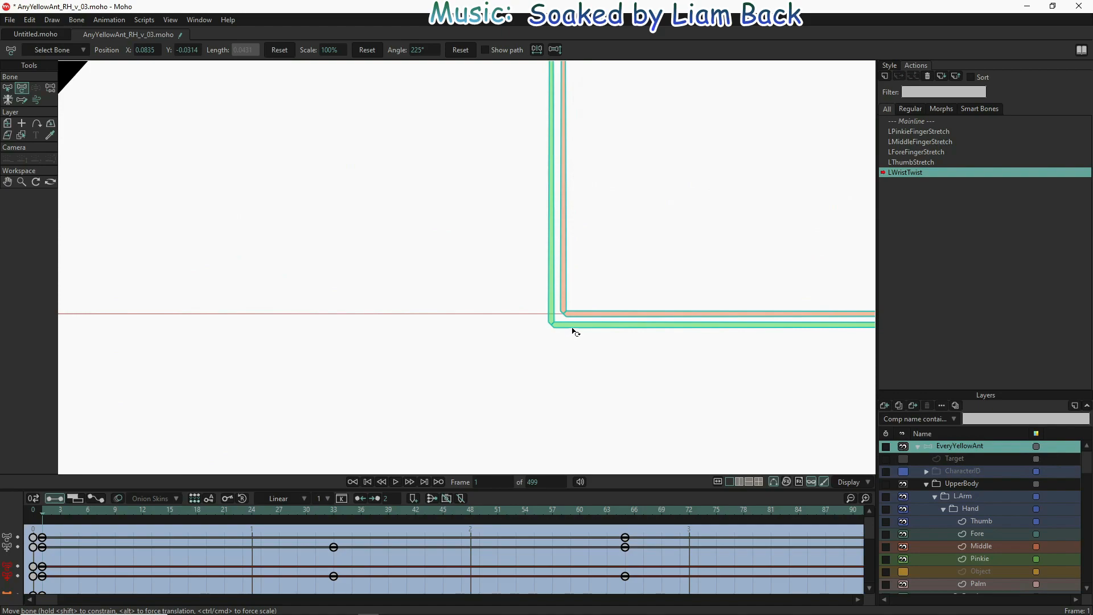
{"action": "key", "text": "z"}
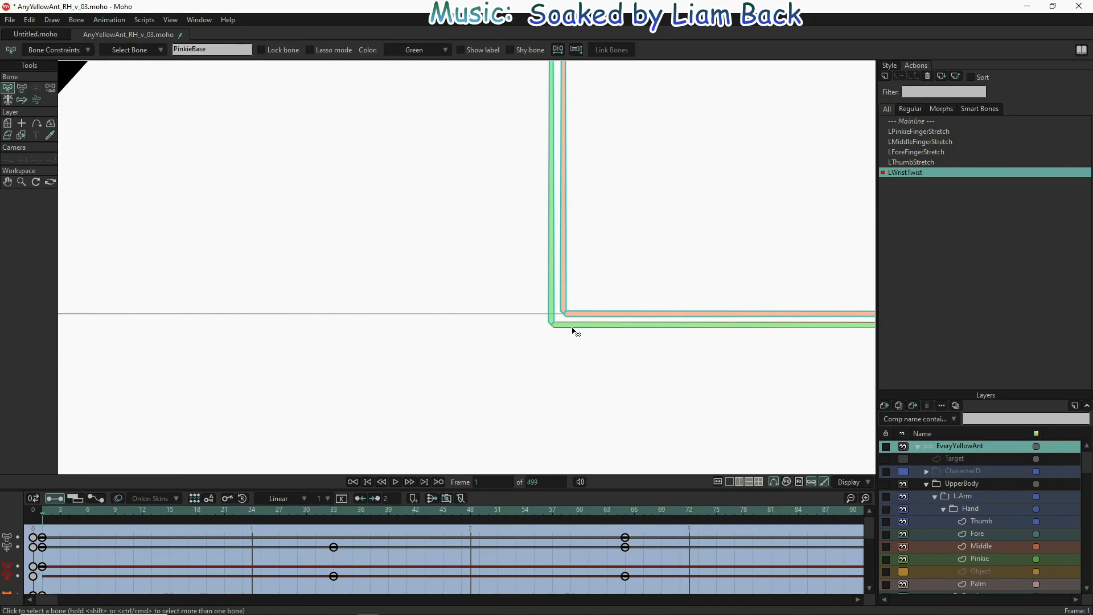
{"action": "left_click", "coordinate": [550, 279]}
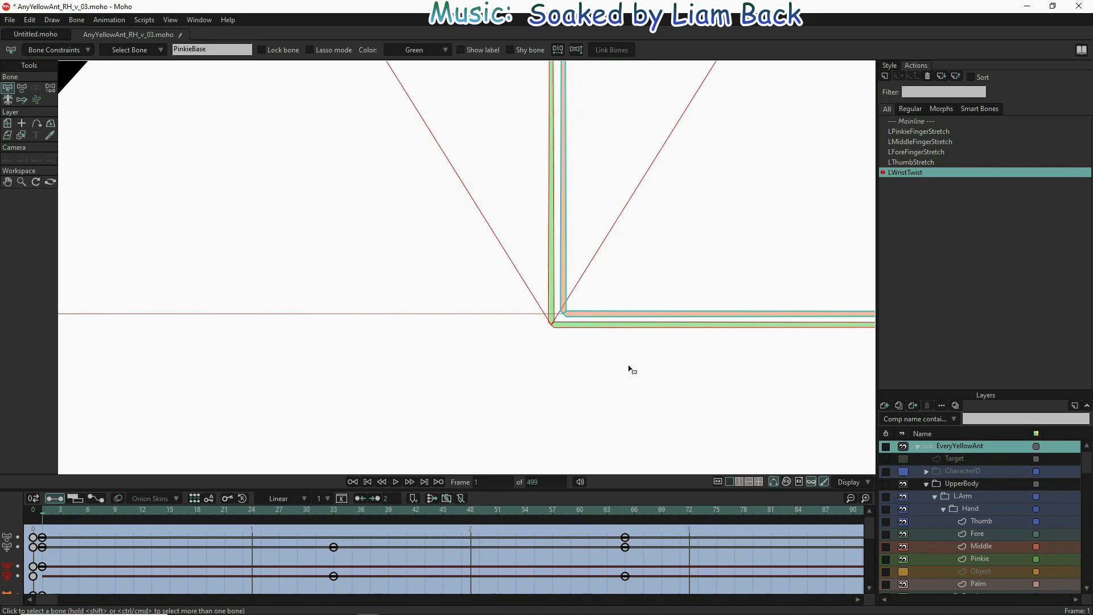
{"action": "key", "text": "t"}
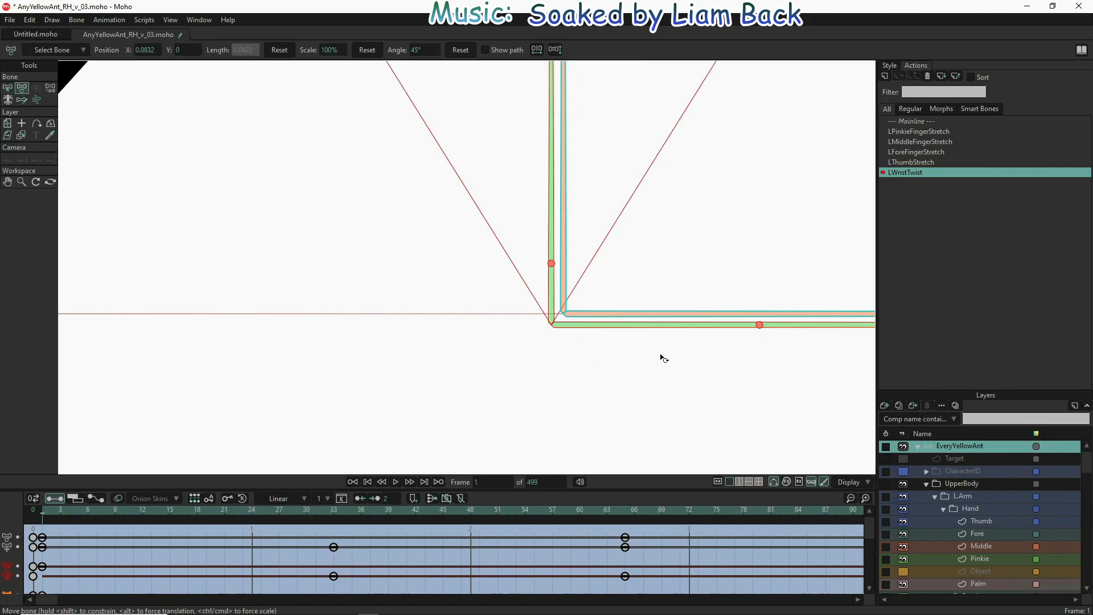
{"action": "left_click", "coordinate": [761, 326]}
{"action": "scroll", "coordinate": [762, 328], "scroll_direction": "up", "scroll_amount": 2}
{"action": "scroll", "coordinate": [759, 326], "scroll_direction": "down", "scroll_amount": 5}
{"action": "left_click_drag", "start_coordinate": [760, 326], "coordinate": [742, 163]}
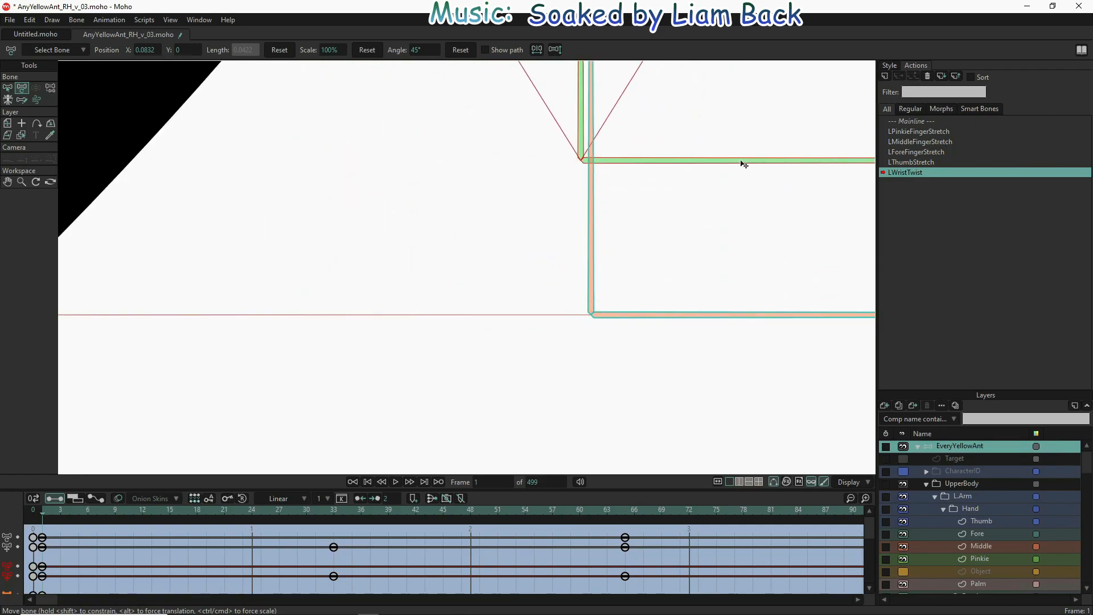
{"action": "scroll", "coordinate": [741, 162], "scroll_direction": "up", "scroll_amount": 6}
{"action": "scroll", "coordinate": [742, 163], "scroll_direction": "down", "scroll_amount": 5}
{"action": "scroll", "coordinate": [742, 165], "scroll_direction": "down", "scroll_amount": 6}
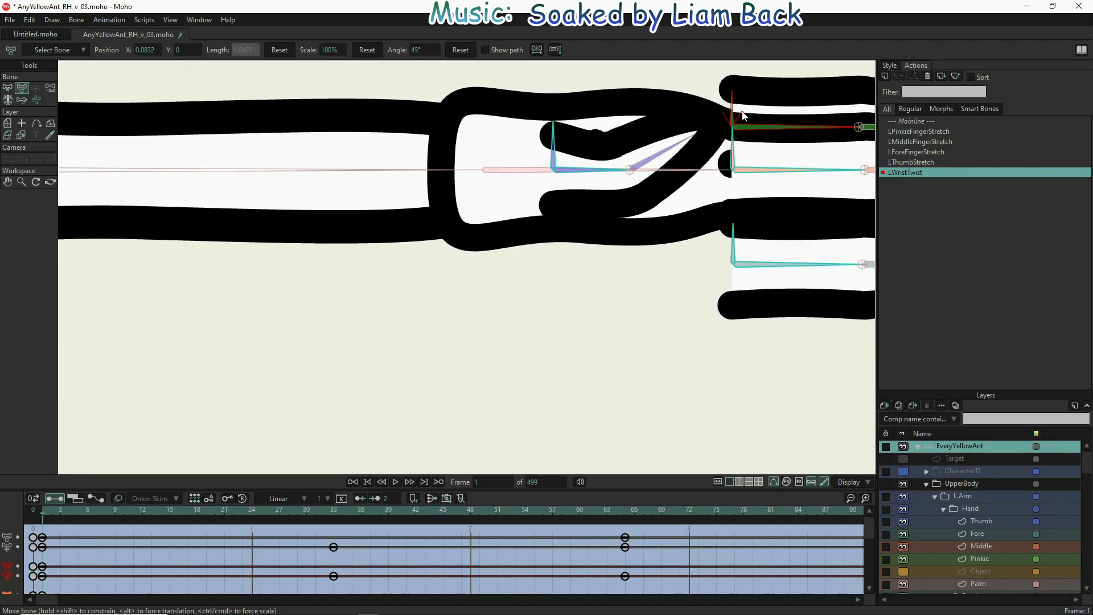
{"action": "mouse_move", "coordinate": [743, 115]}
{"action": "left_mouse_down"}
{"action": "mouse_move", "coordinate": [741, 66]}
{"action": "mouse_move", "coordinate": [742, 75]}
{"action": "left_mouse_up"}
{"action": "scroll", "coordinate": [520, 302], "scroll_direction": "down", "scroll_amount": 2}
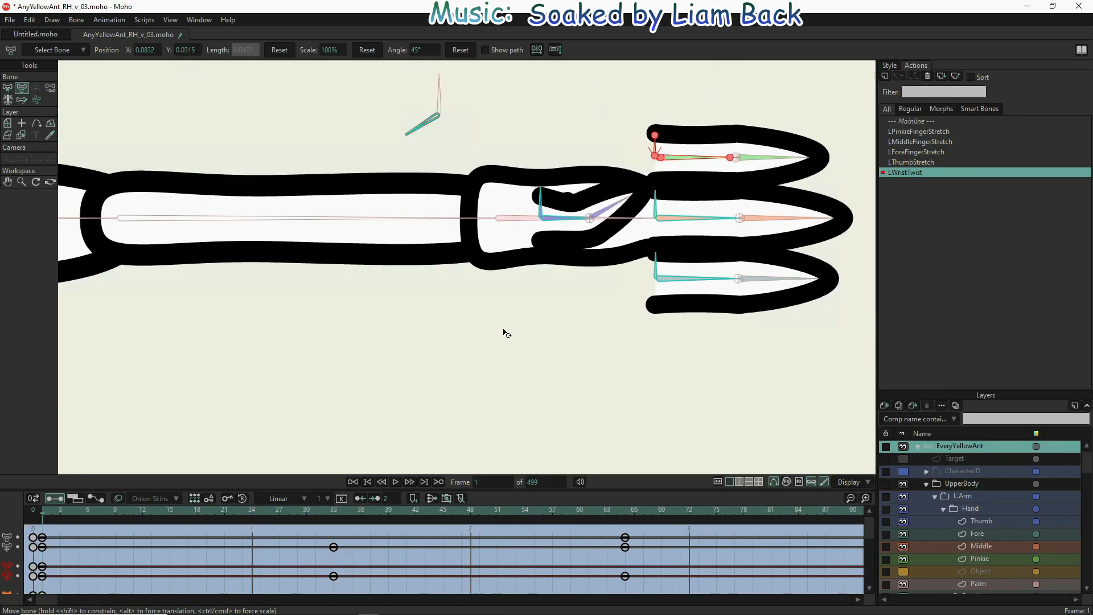
- At frame 33, toggle the vertical flip of the LThumbBase bone and leave it keyed in its unflipped state
{"action": "scroll", "coordinate": [643, 107], "scroll_direction": "up", "scroll_amount": 1}
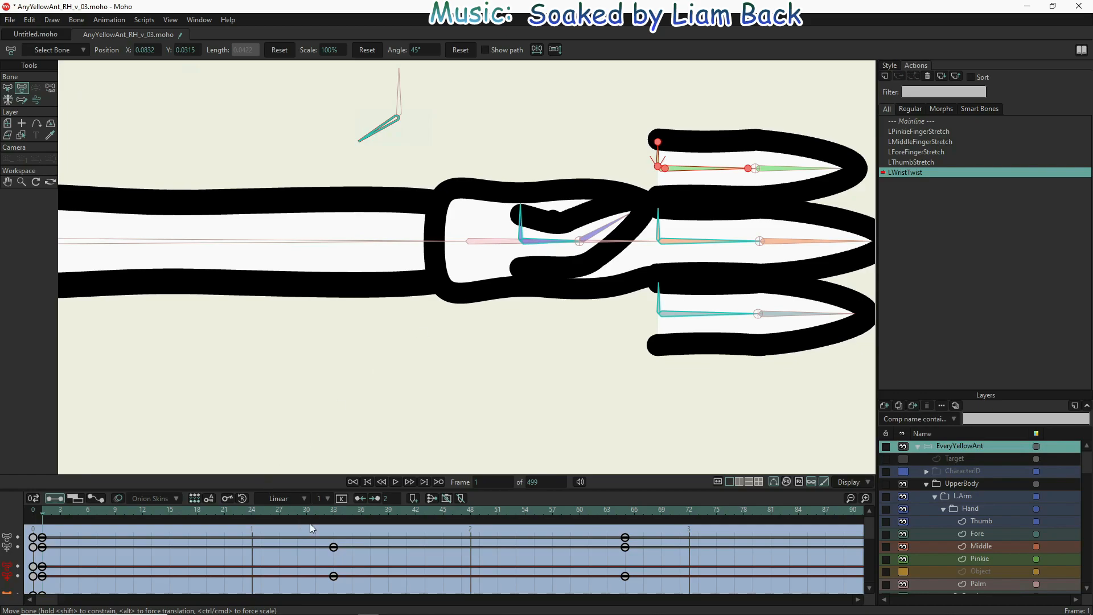
{"action": "left_click", "coordinate": [327, 514]}
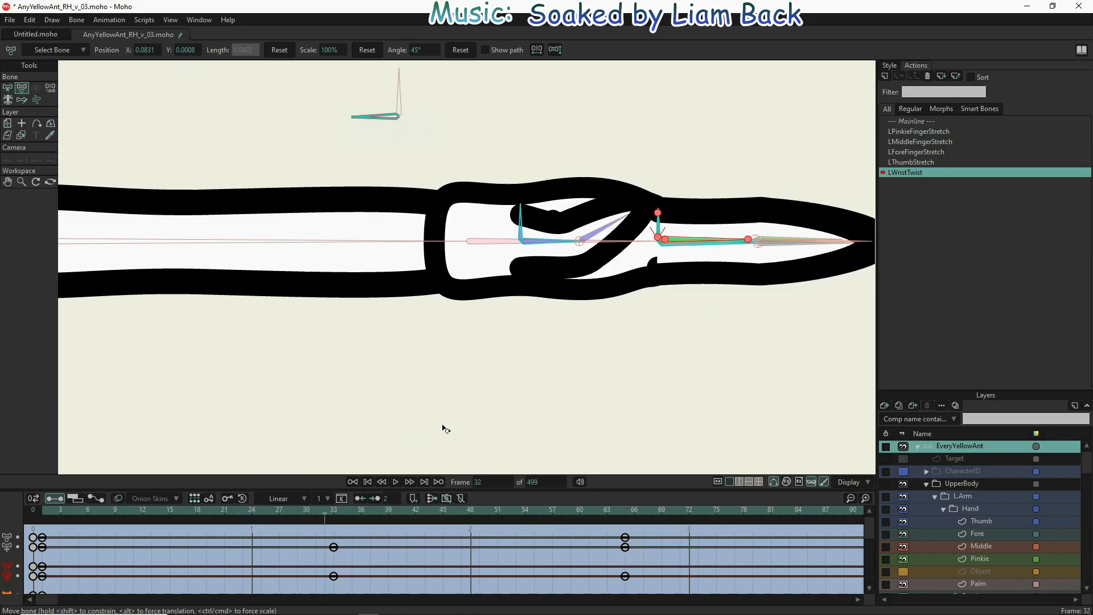
{"action": "left_click", "coordinate": [334, 512]}
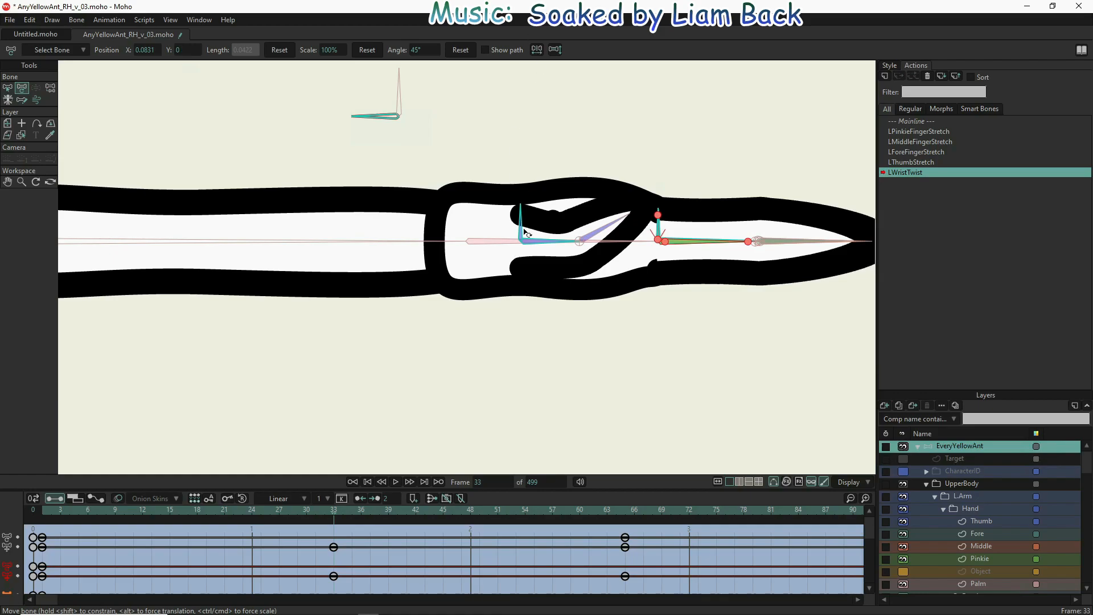
{"action": "scroll", "coordinate": [547, 242], "scroll_direction": "up", "scroll_amount": 8}
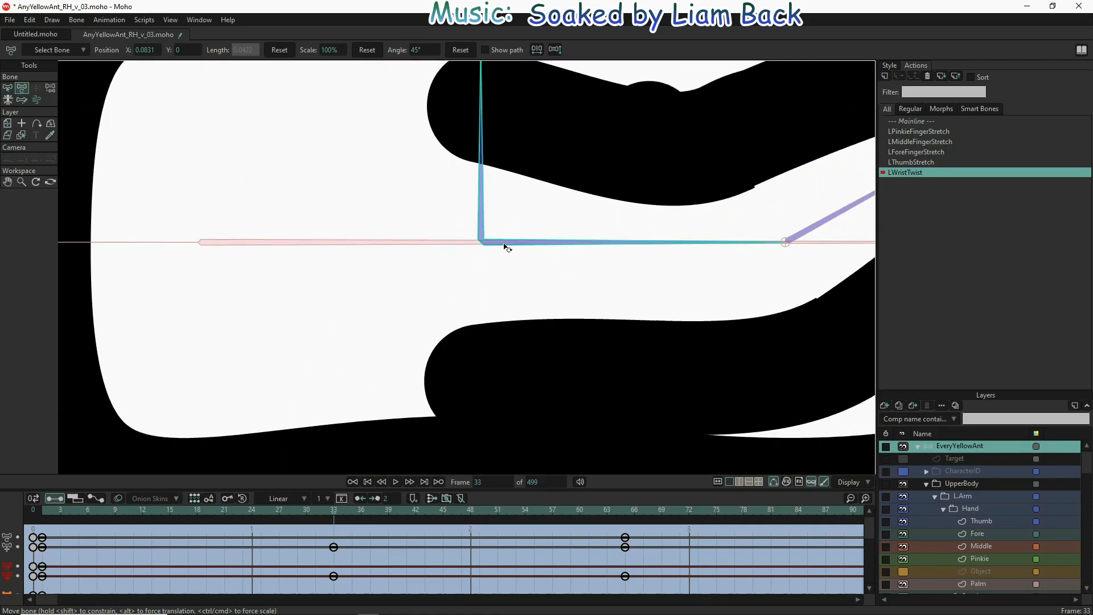
{"action": "key", "text": "z"}
{"action": "left_click", "coordinate": [505, 247]}
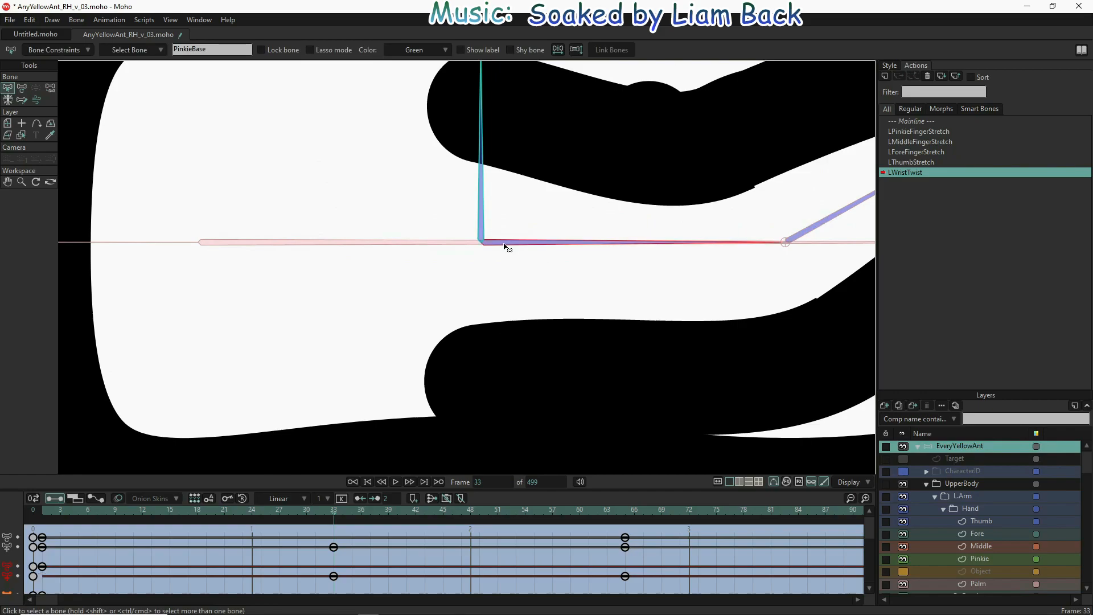
{"action": "scroll", "coordinate": [504, 246], "scroll_direction": "down", "scroll_amount": 4}
{"action": "scroll", "coordinate": [504, 247], "scroll_direction": "down", "scroll_amount": 2}
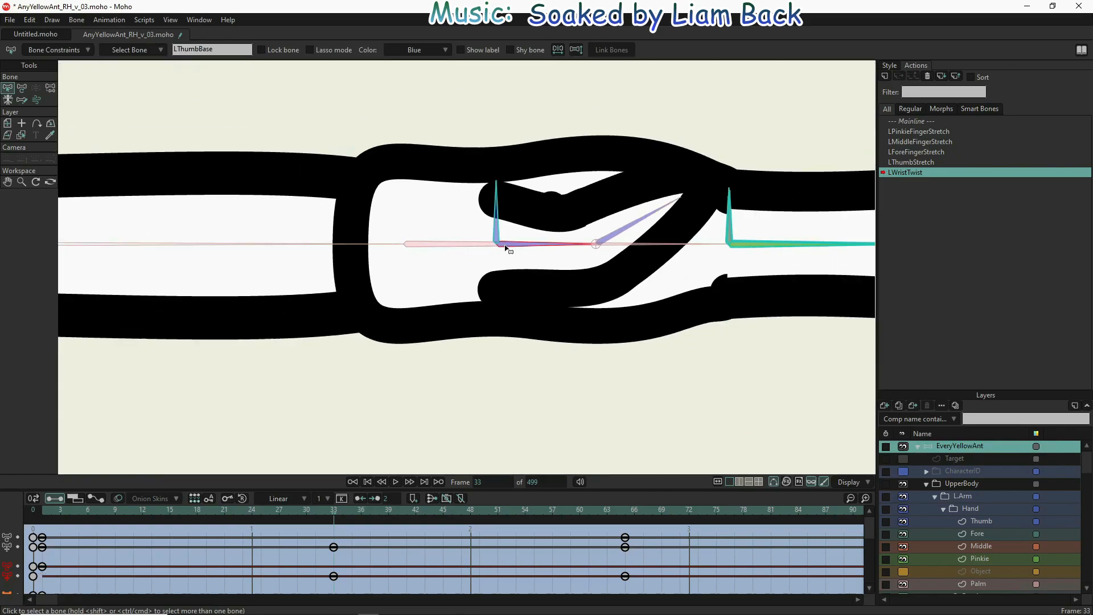
{"action": "scroll", "coordinate": [504, 247], "scroll_direction": "down", "scroll_amount": 1}
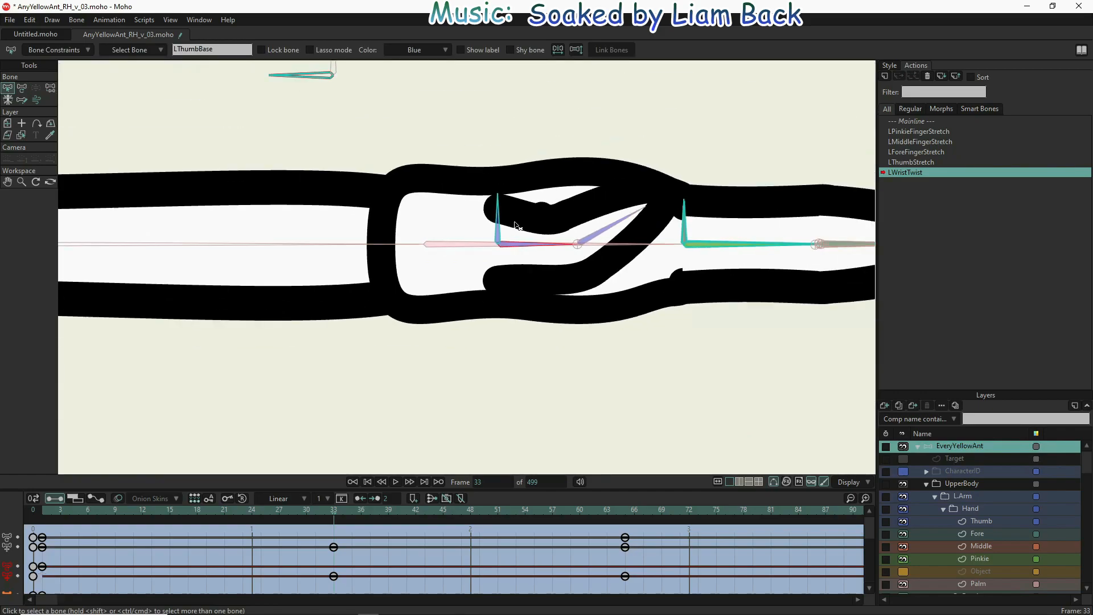
{"action": "left_click", "coordinate": [576, 51]}
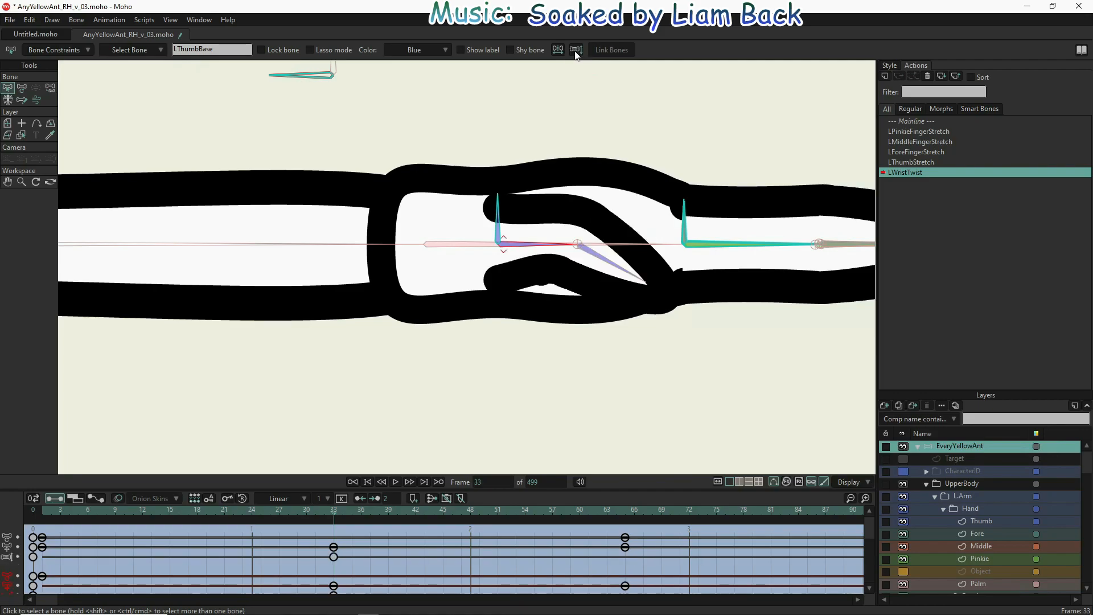
{"action": "left_click", "coordinate": [576, 50]}
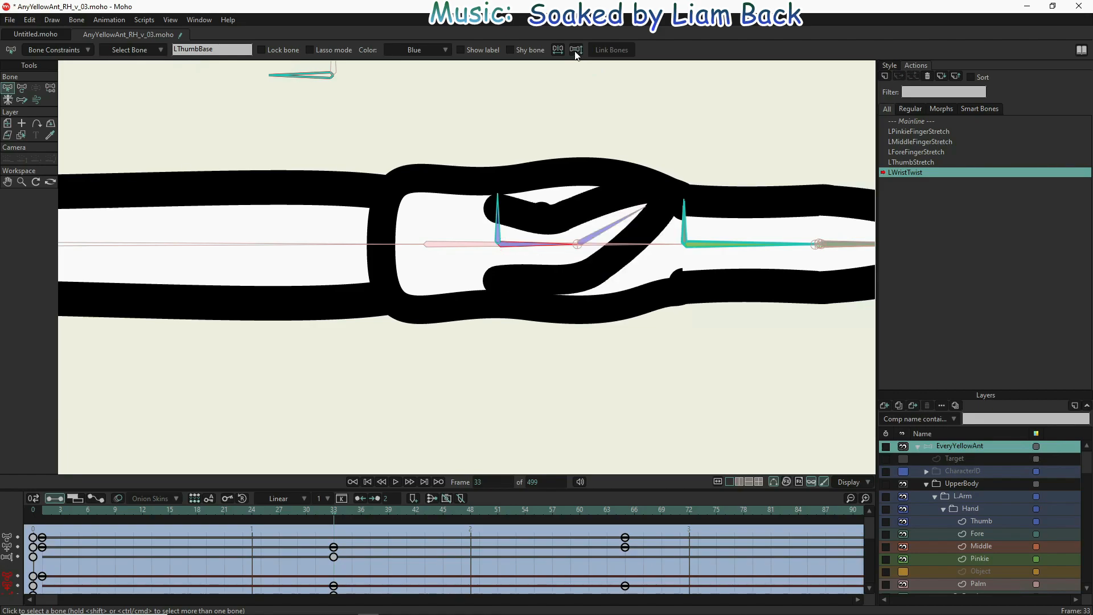
{"action": "left_click", "coordinate": [576, 51]}
{"action": "left_click", "coordinate": [575, 51]}
{"action": "left_click", "coordinate": [575, 51]}
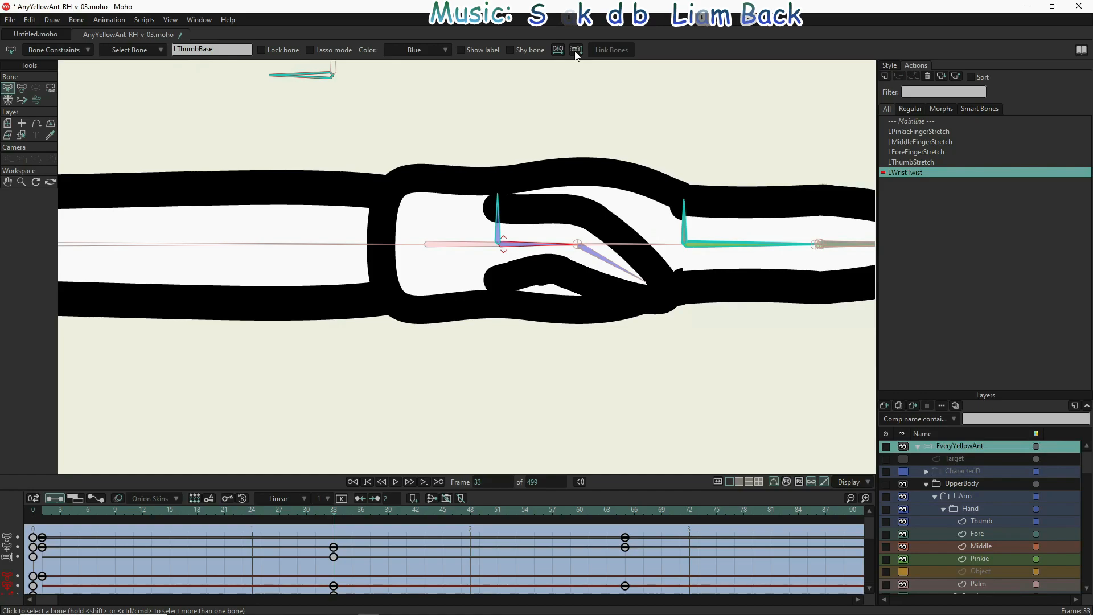
{"action": "left_click", "coordinate": [575, 51]}
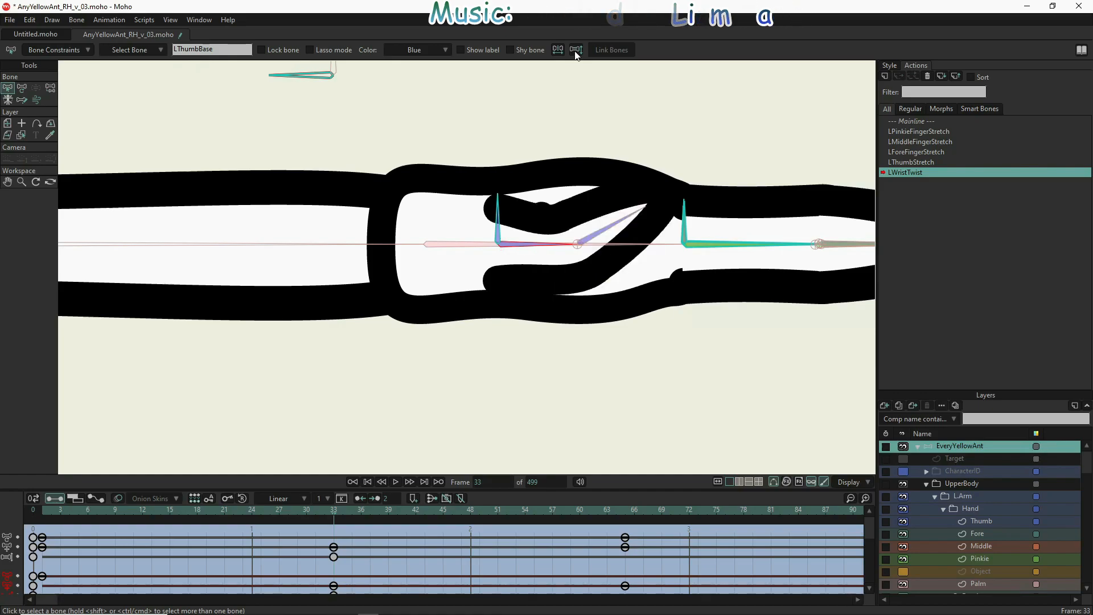
- At frame 32, flip the LThumbBase bone vertically and the LThumbStretch bone horizontally
{"action": "left_click", "coordinate": [325, 514]}
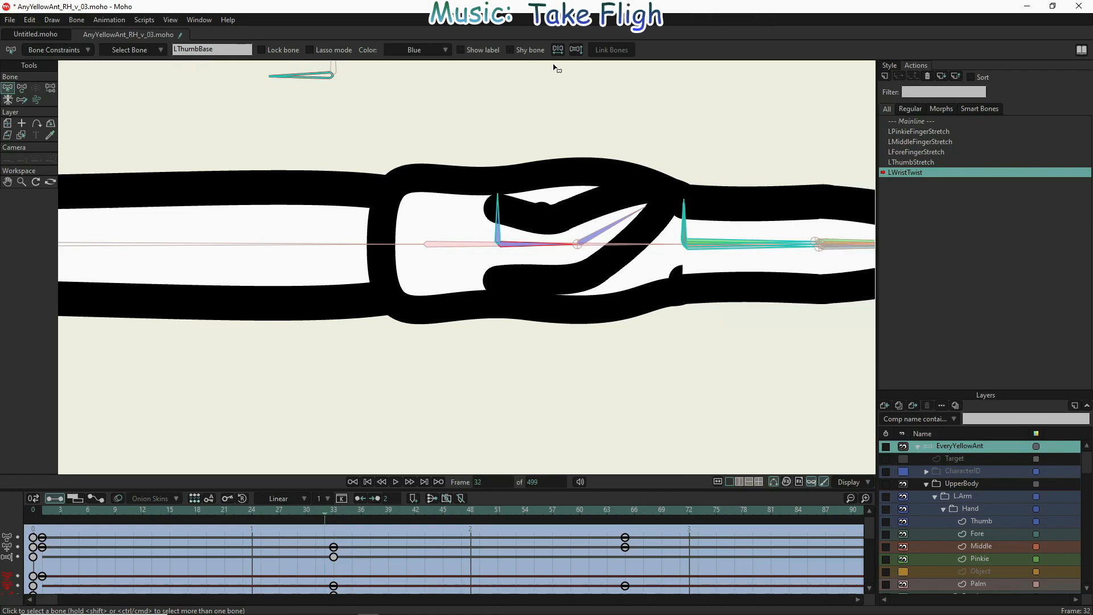
{"action": "left_click", "coordinate": [575, 50]}
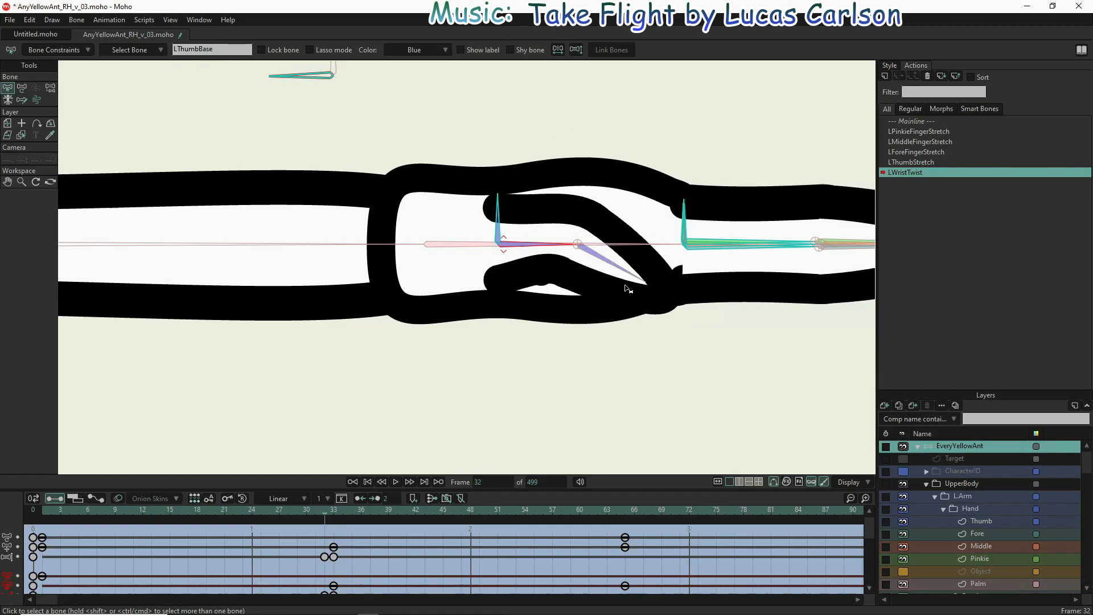
{"action": "left_click", "coordinate": [498, 215]}
{"action": "left_click", "coordinate": [558, 50]}
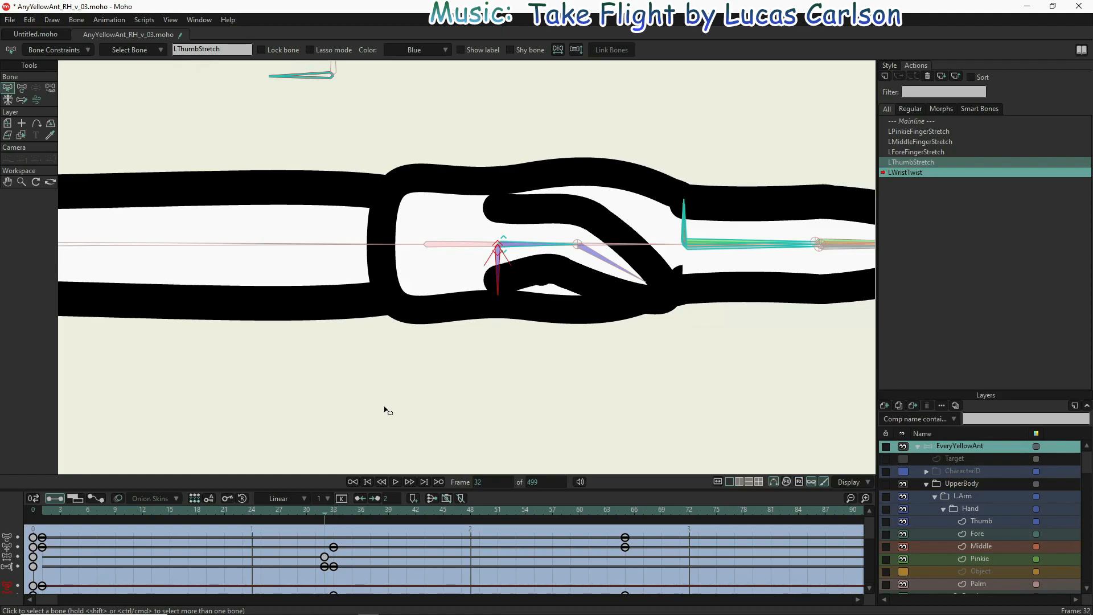
- At frame 1, flip the LThumbStretch bone horizontally and the LThumbBase bone vertically
{"action": "left_click", "coordinate": [45, 515]}
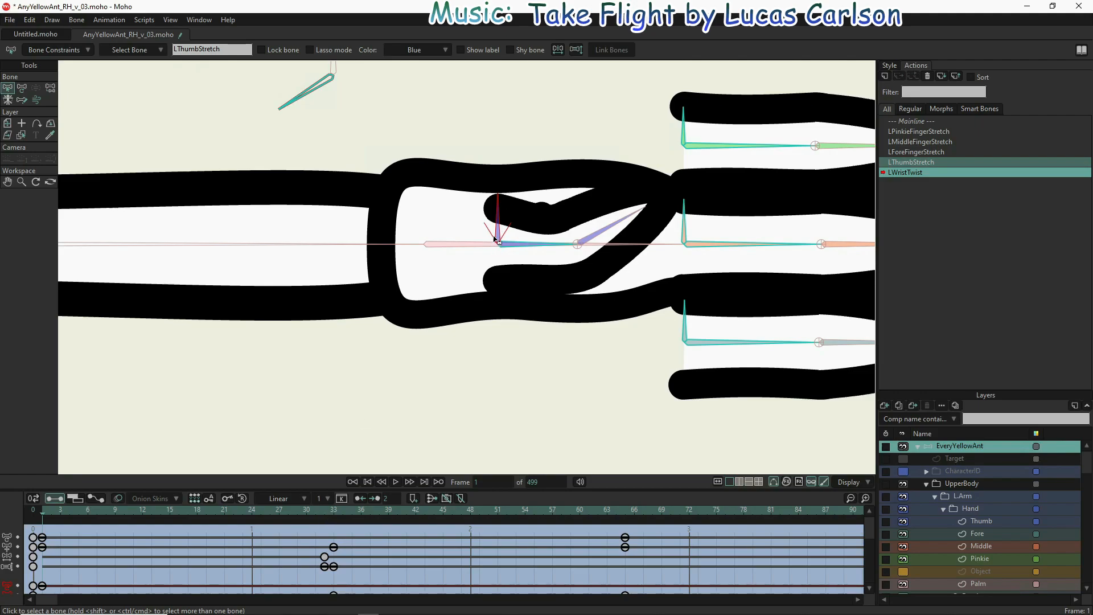
{"action": "left_click", "coordinate": [558, 50]}
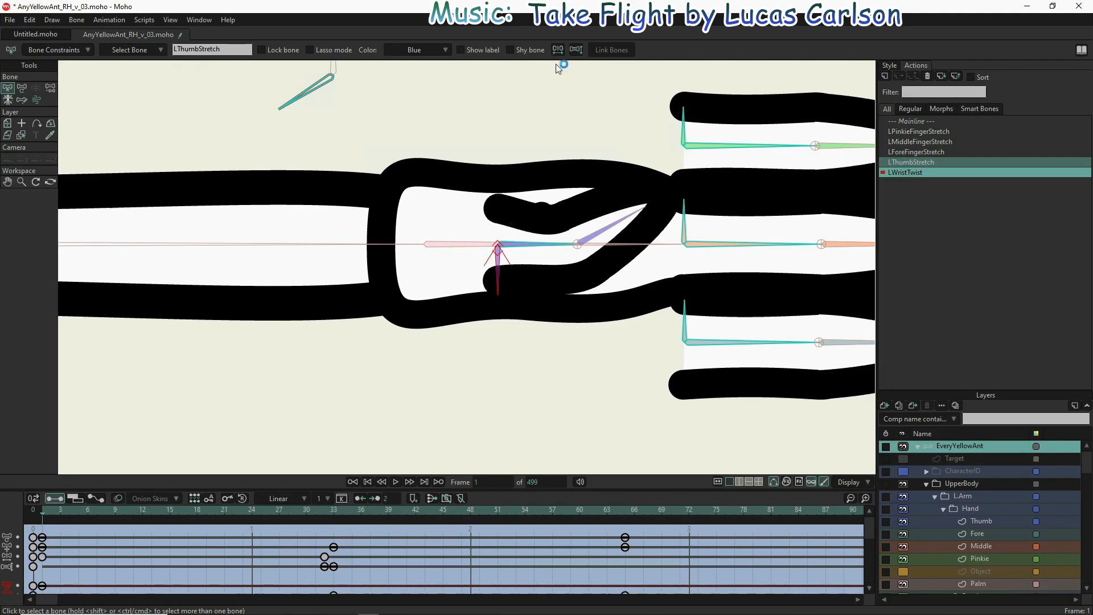
{"action": "left_click", "coordinate": [519, 245]}
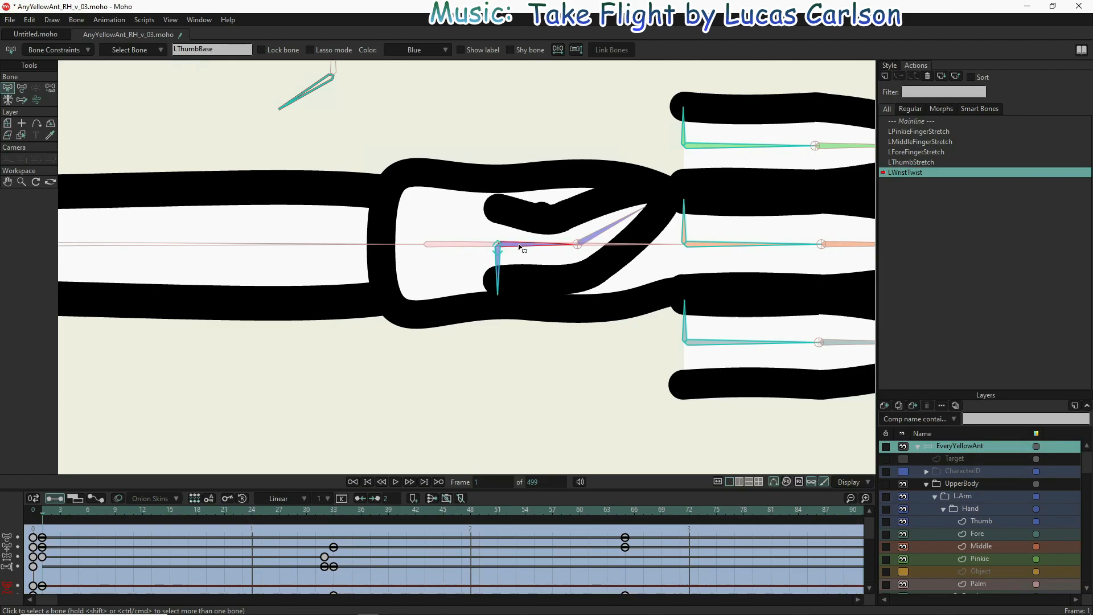
{"action": "left_click", "coordinate": [576, 50]}
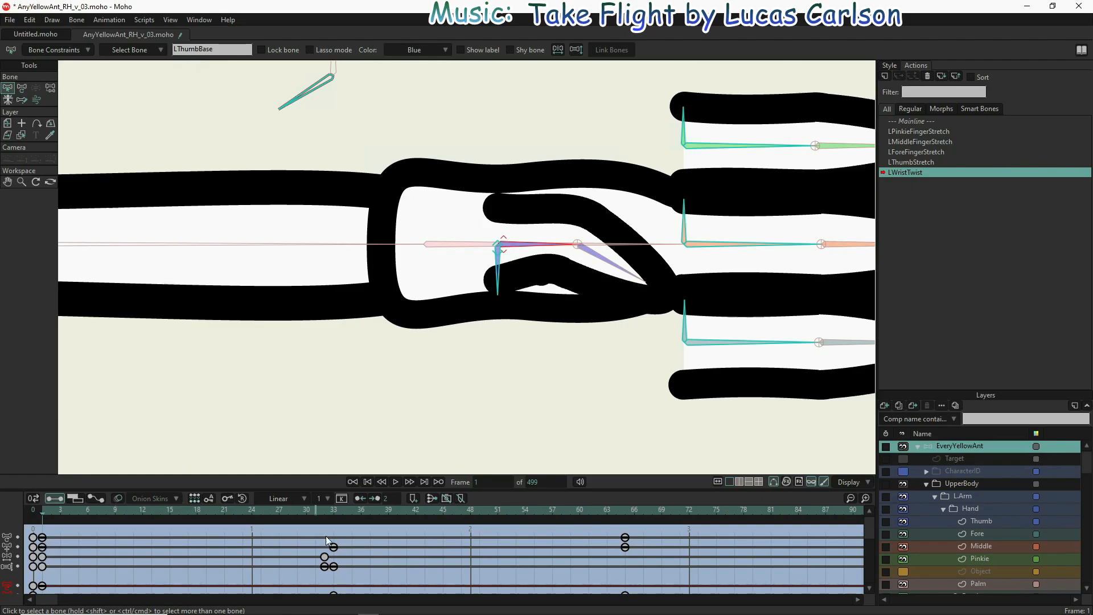
- On the Palm layer, reset the curvature of the palm points at frame 33
{"action": "left_click_drag", "start_coordinate": [45, 512], "coordinate": [335, 531]}
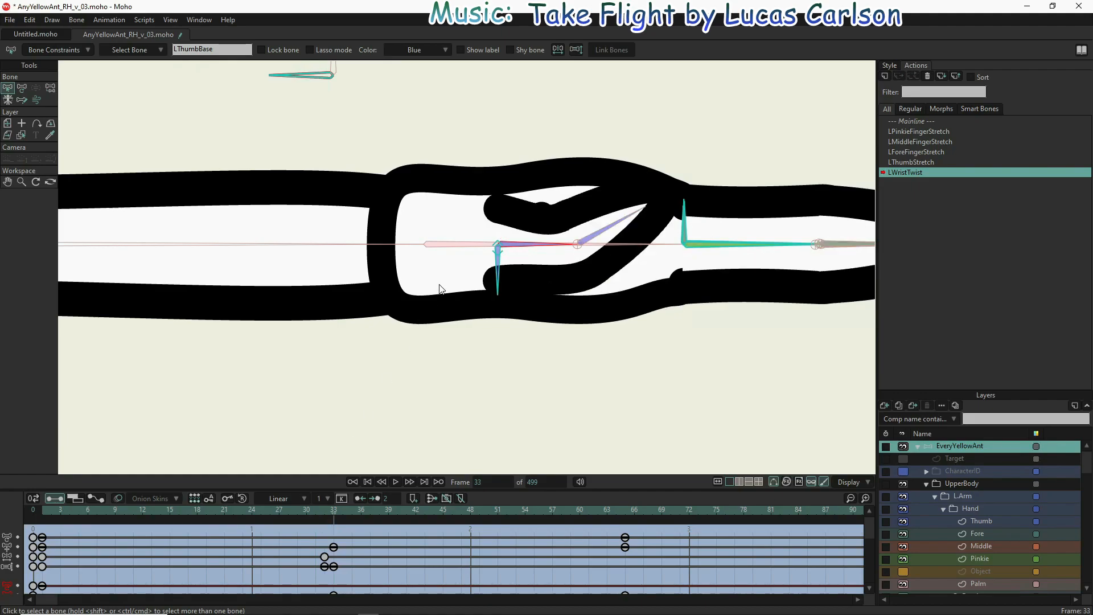
{"action": "left_click", "coordinate": [976, 583]}
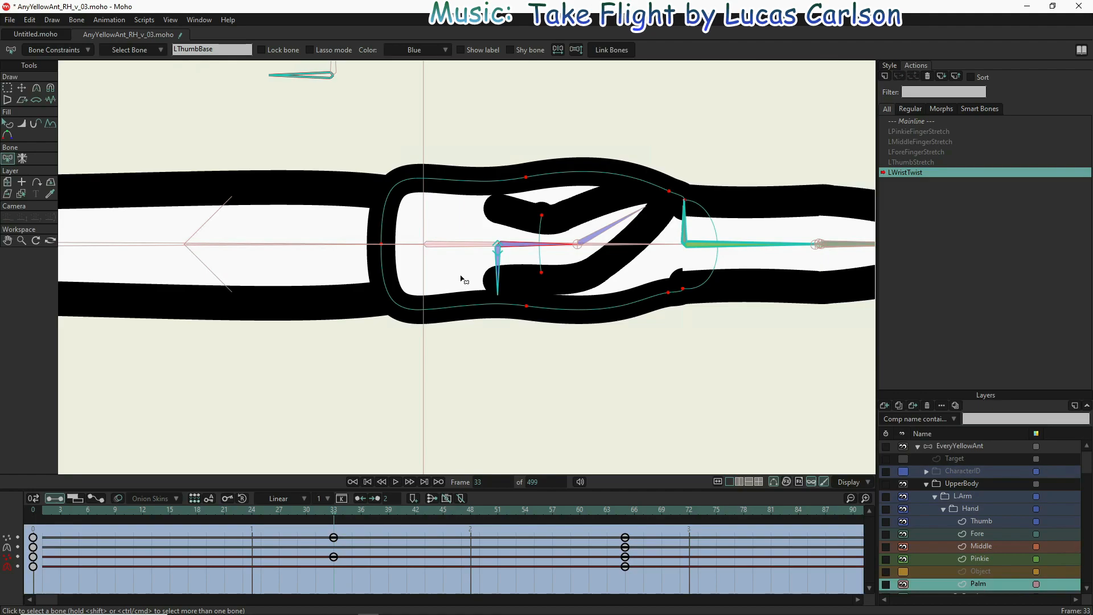
{"action": "key", "text": "t"}
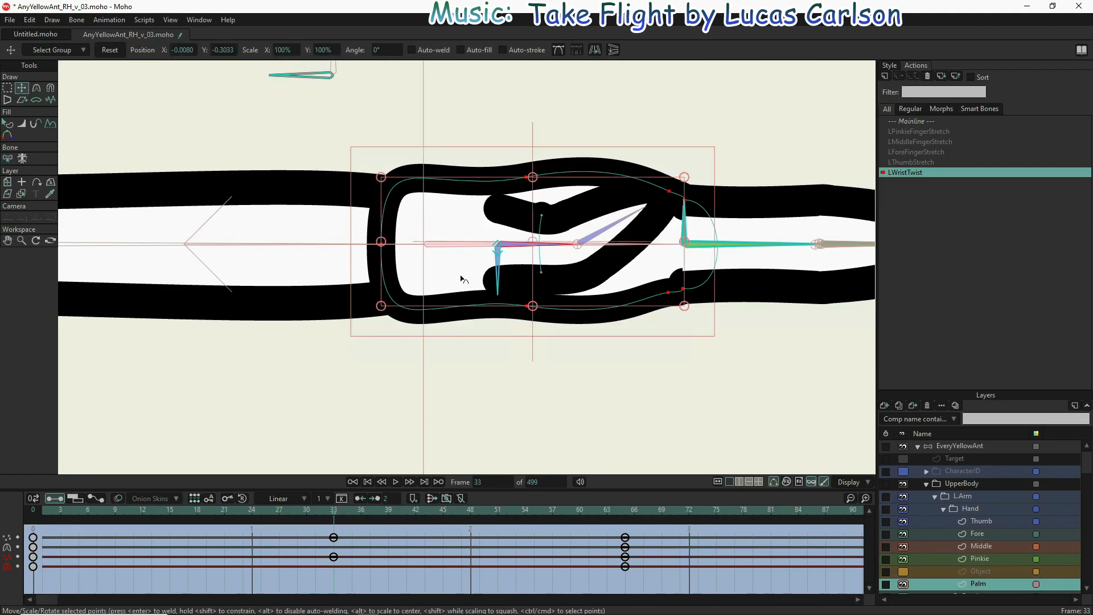
{"action": "key", "text": "c"}
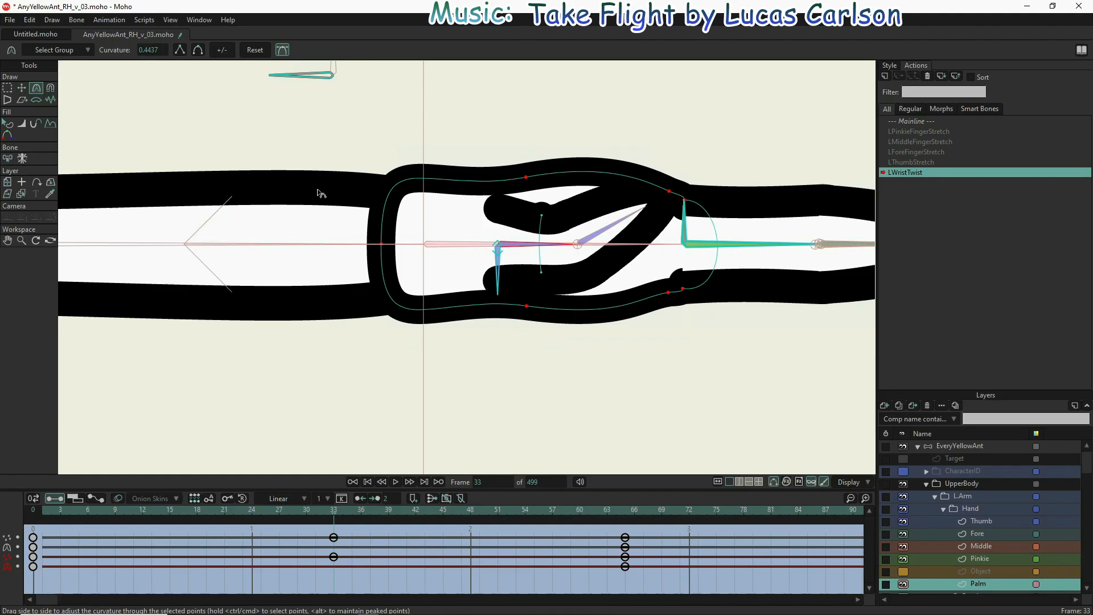
{"action": "left_click", "coordinate": [255, 53]}
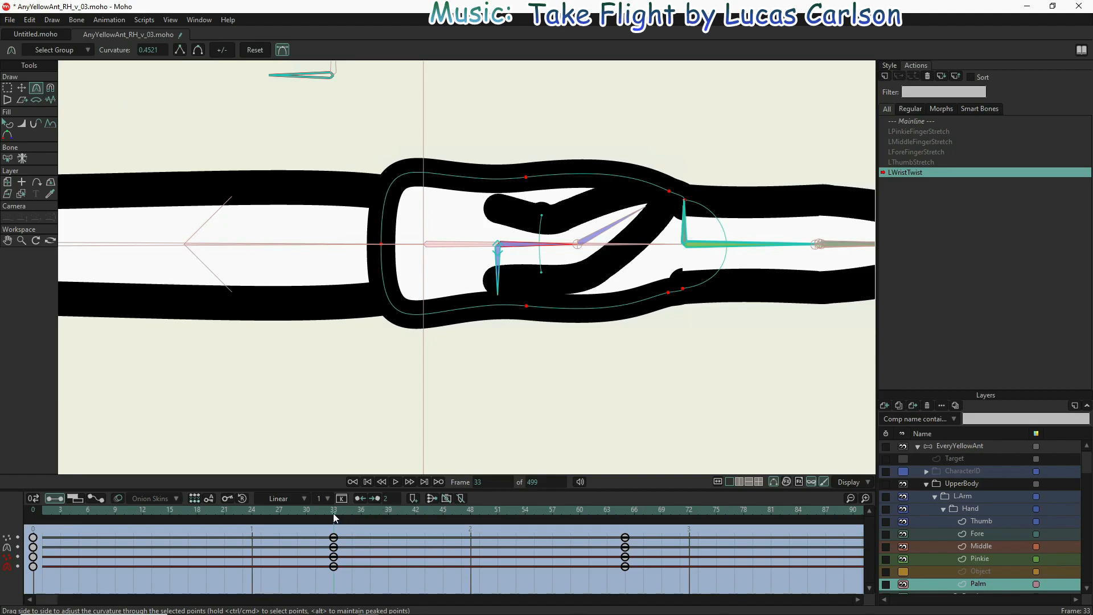
- Key the palm's curvature at frame 1 and flip the palm points vertically at frames 1 and 32
{"action": "mouse_move", "coordinate": [340, 517]}
{"action": "left_mouse_down"}
{"action": "mouse_move", "coordinate": [561, 516]}
{"action": "mouse_move", "coordinate": [323, 519]}
{"action": "left_mouse_up"}
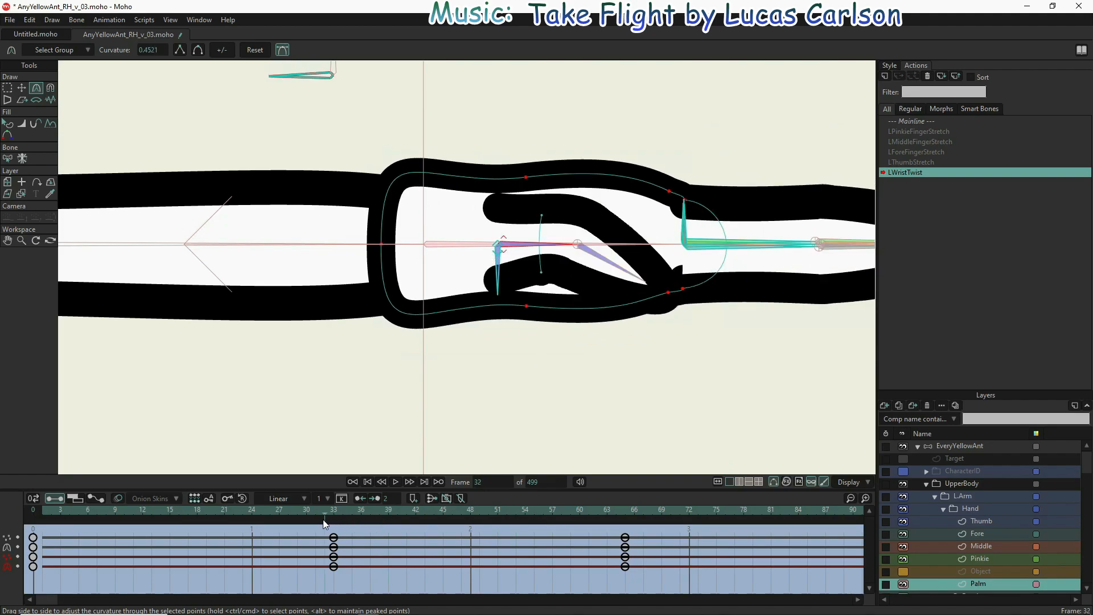
{"action": "left_click_drag", "start_coordinate": [209, 518], "coordinate": [42, 514]}
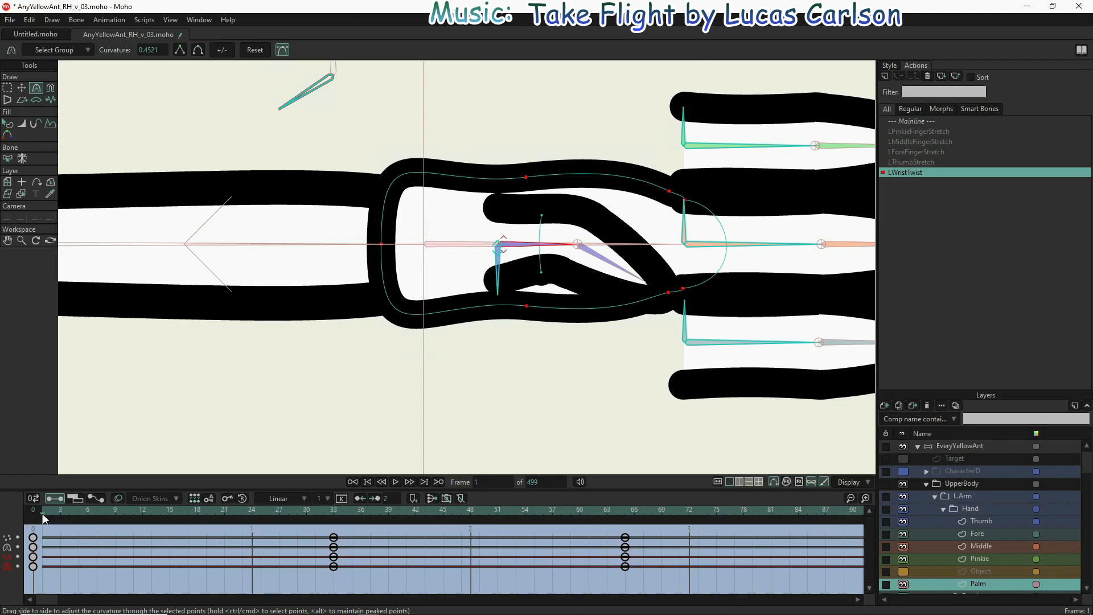
{"action": "left_click", "coordinate": [462, 310]}
{"action": "left_click", "coordinate": [25, 87]}
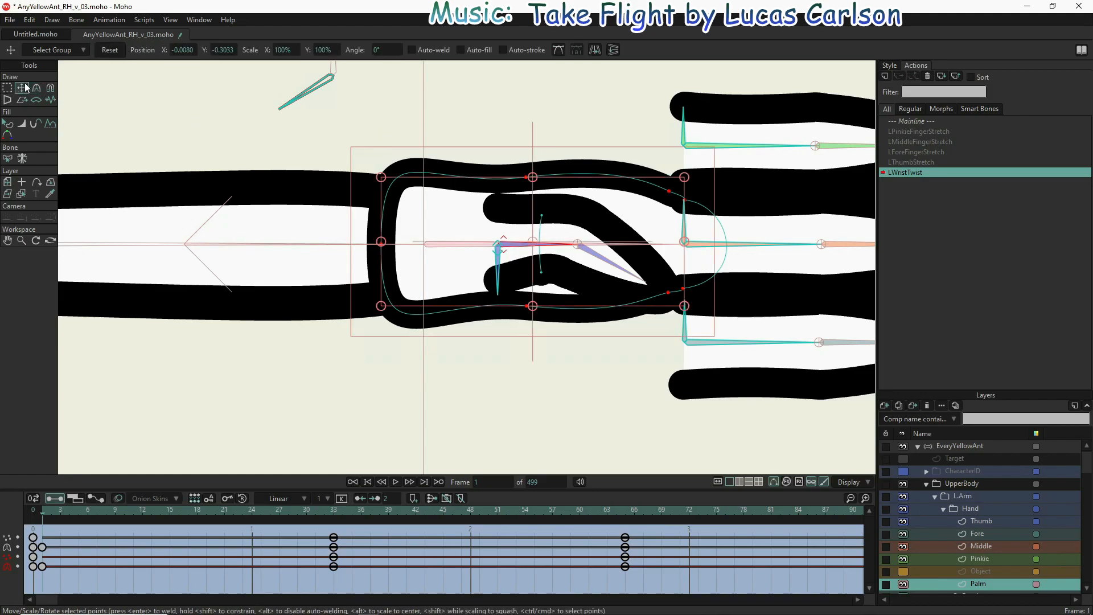
{"action": "left_click", "coordinate": [612, 50]}
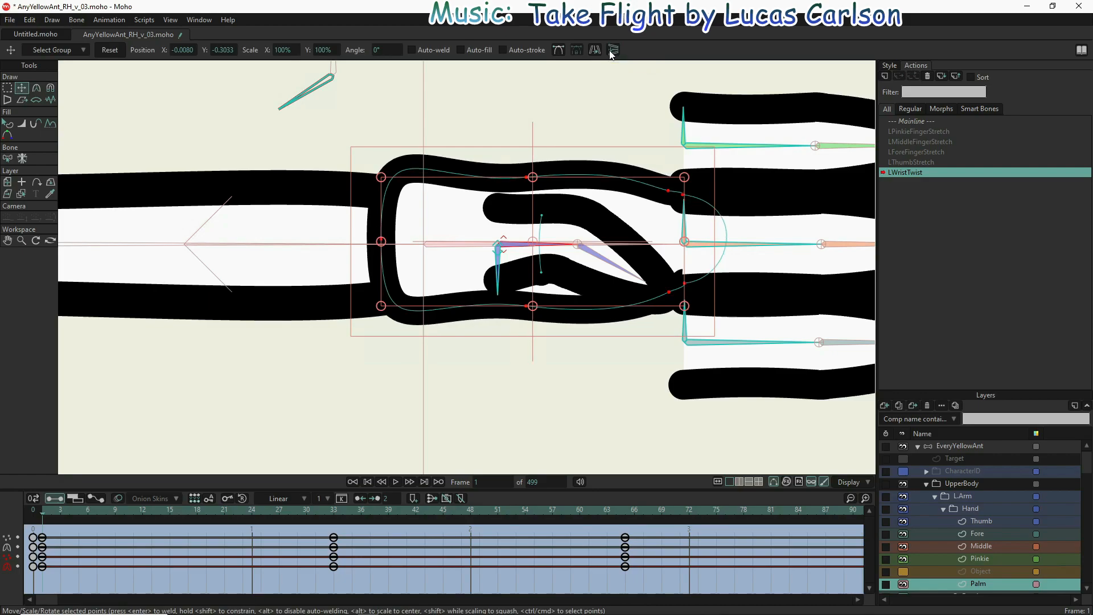
{"action": "left_click", "coordinate": [326, 514]}
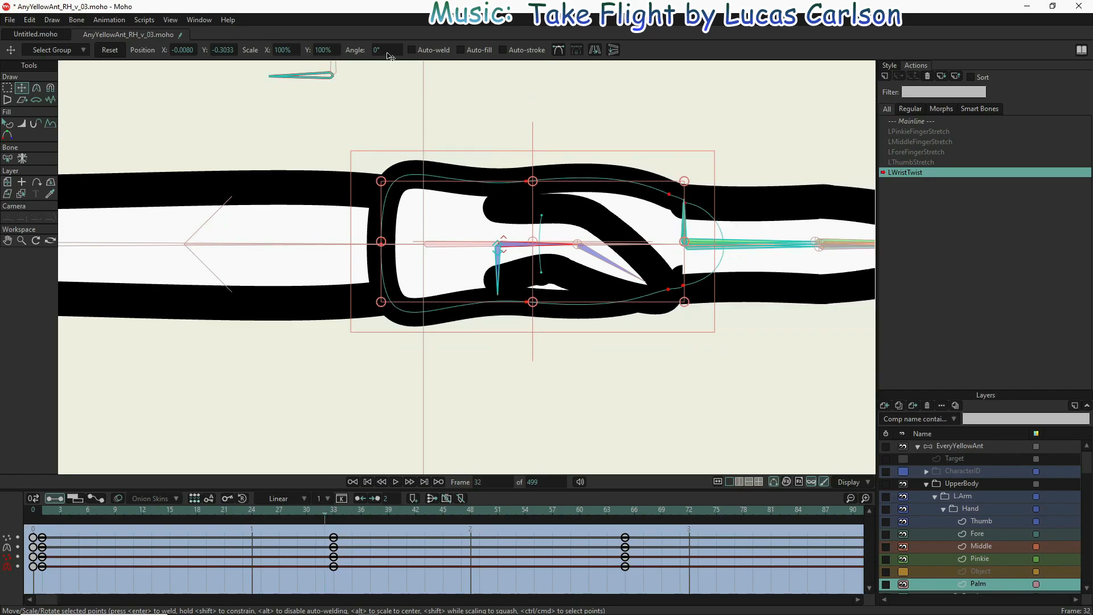
{"action": "left_click", "coordinate": [612, 52]}
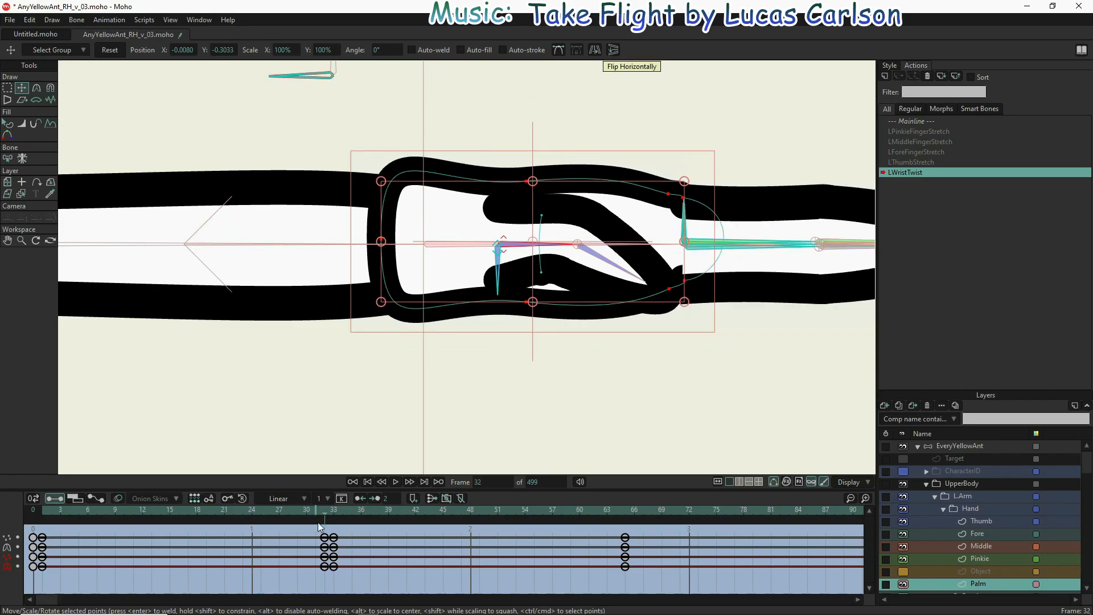
- Stretch the palm shape vertically at frame 1 to span the bases of the spread fingers
{"action": "left_click_drag", "start_coordinate": [328, 513], "coordinate": [43, 518]}
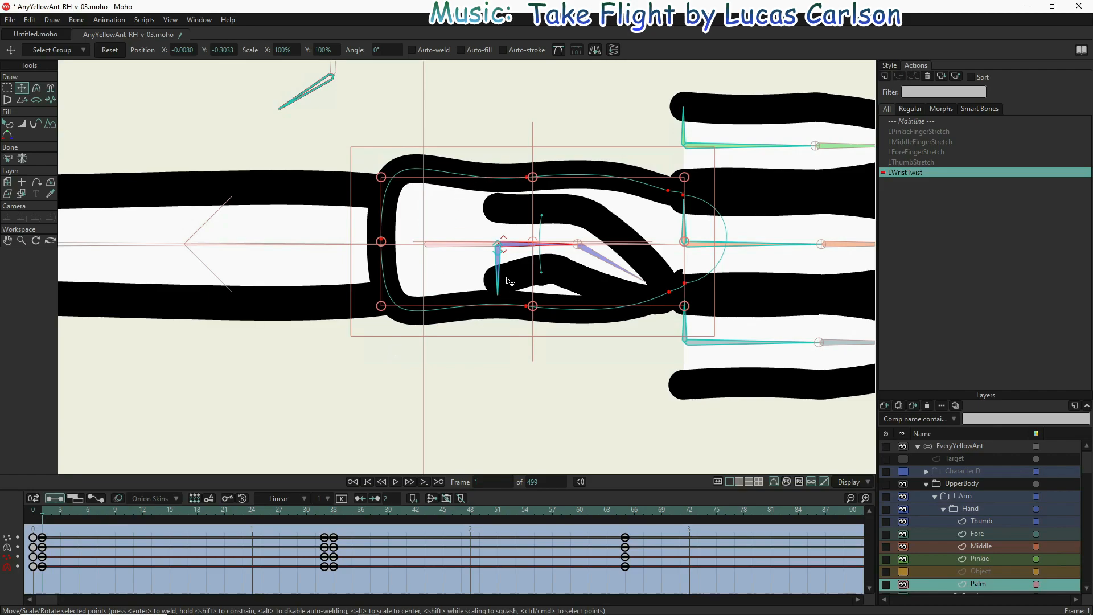
{"action": "left_click_drag", "start_coordinate": [532, 305], "coordinate": [536, 371]}
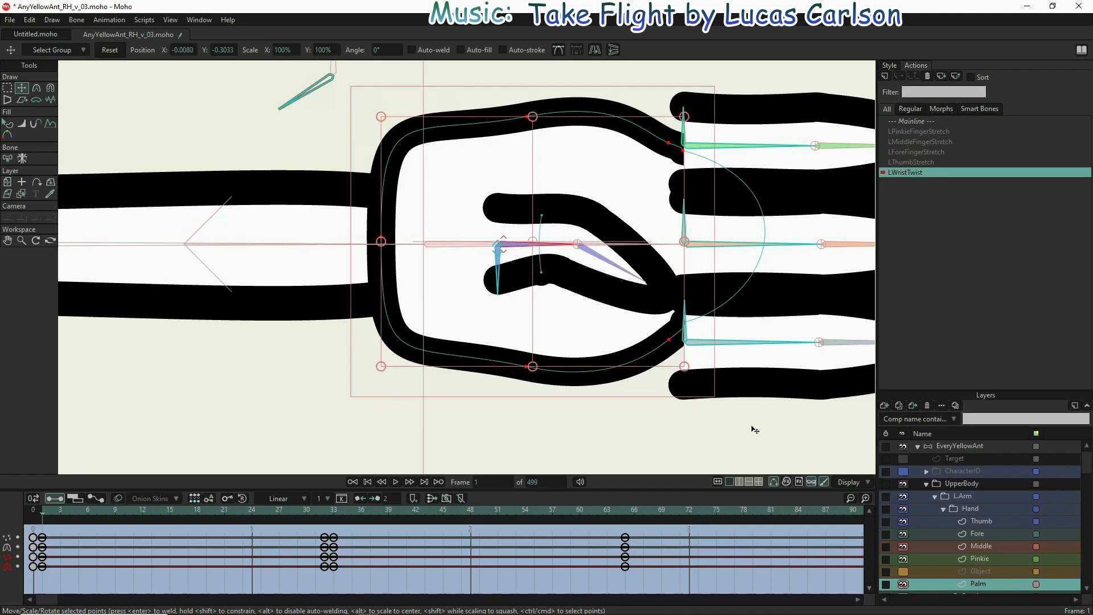
{"action": "scroll", "coordinate": [962, 583], "scroll_direction": "down", "scroll_amount": 2}
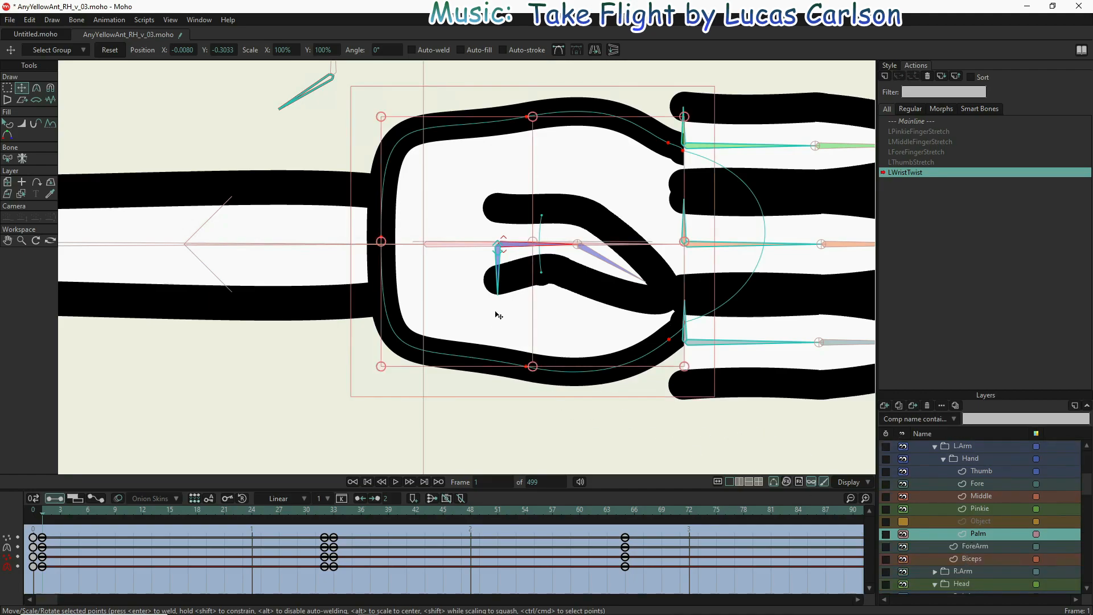
{"action": "scroll", "coordinate": [499, 316], "scroll_direction": "down", "scroll_amount": 1}
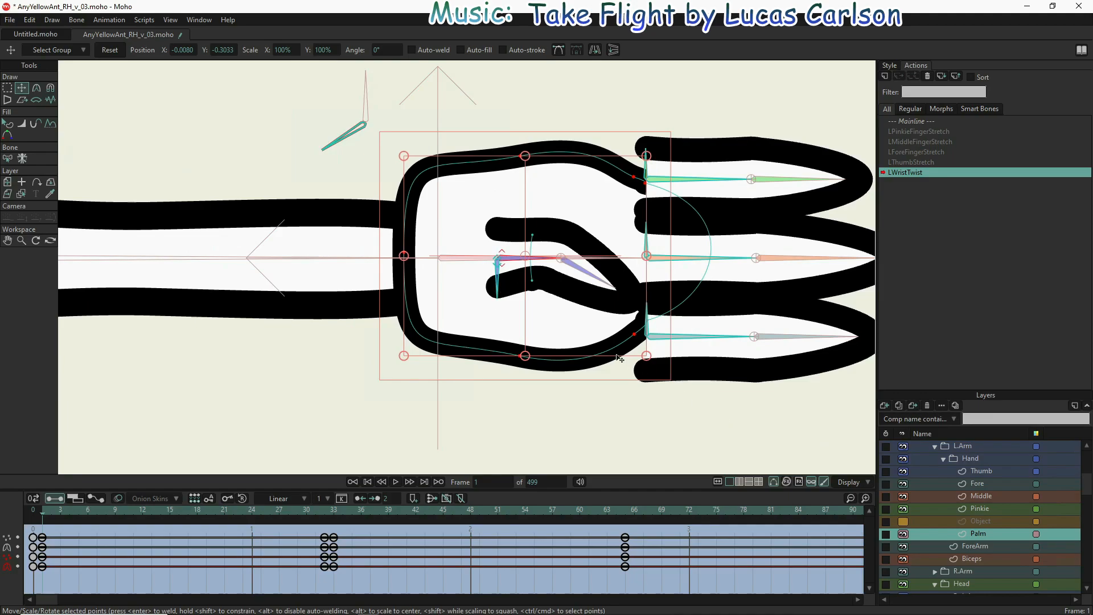
{"action": "left_click_drag", "start_coordinate": [525, 357], "coordinate": [536, 394]}
- Copy all of the palm's keyframes from frame 65 to frame 1 and flip the palm points vertically there
{"action": "left_click", "coordinate": [626, 510]}
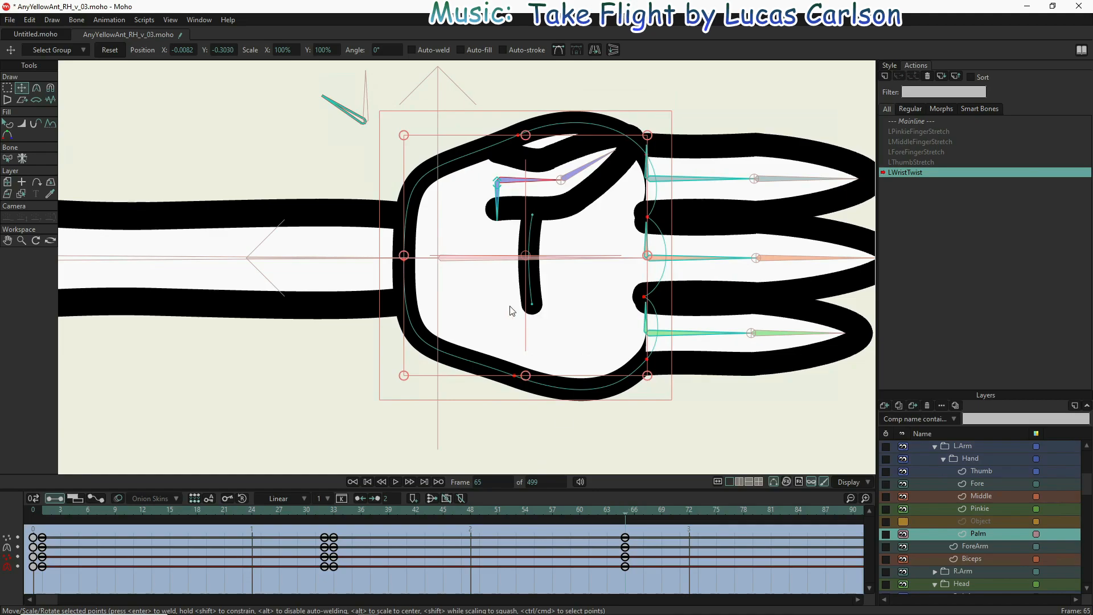
{"action": "key", "text": "g"}
{"action": "left_click_drag", "start_coordinate": [383, 97], "coordinate": [683, 413]}
{"action": "left_click_drag", "start_coordinate": [638, 528], "coordinate": [609, 604]}
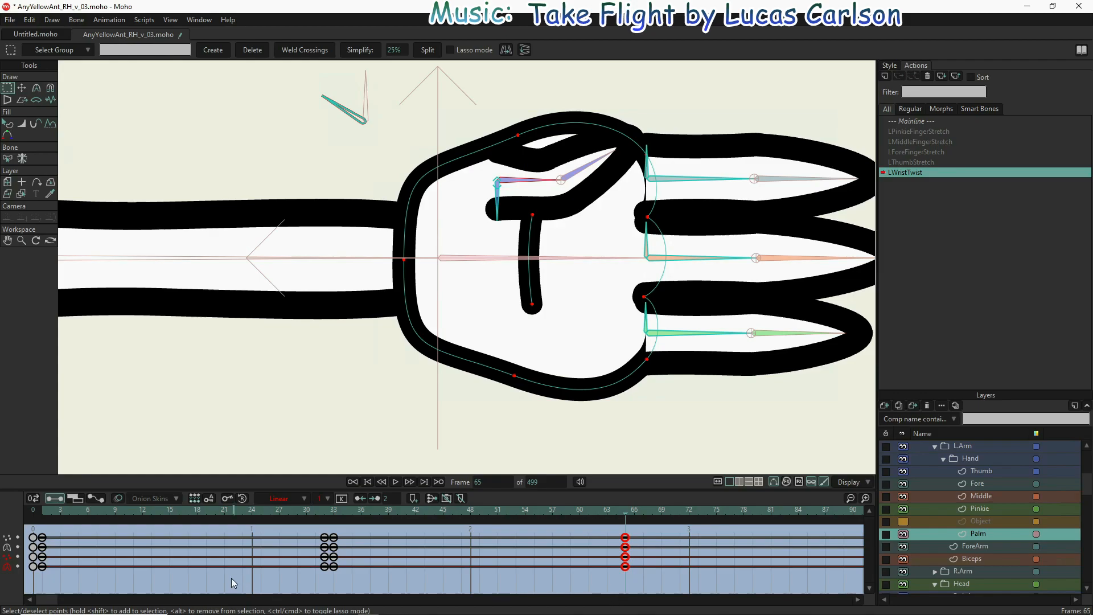
{"action": "left_click", "coordinate": [44, 515]}
{"action": "key", "text": "ctrl+v"}
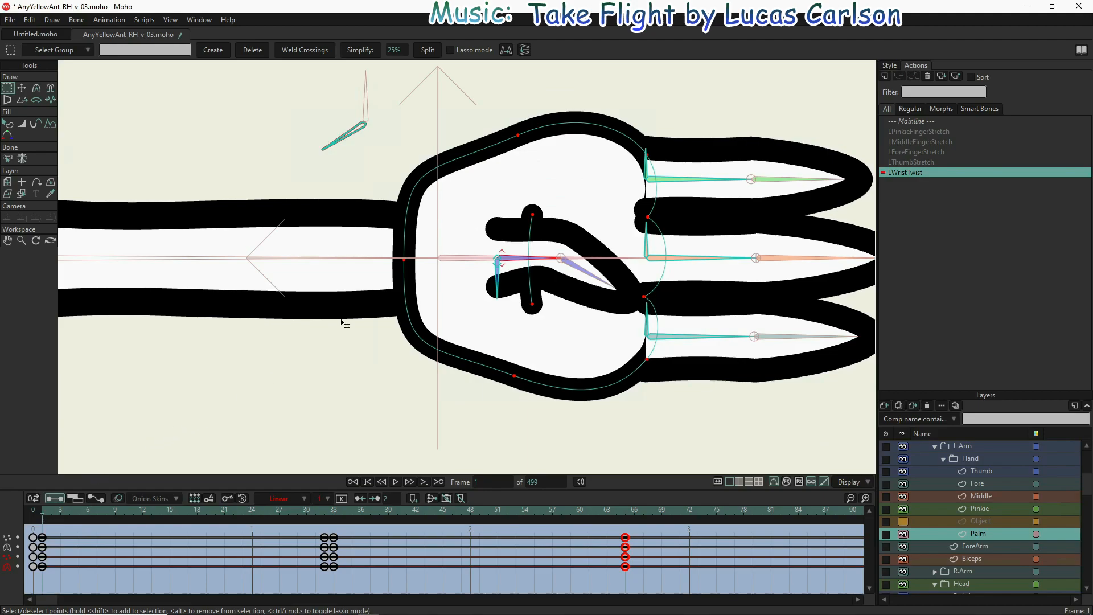
{"action": "left_click", "coordinate": [524, 50]}
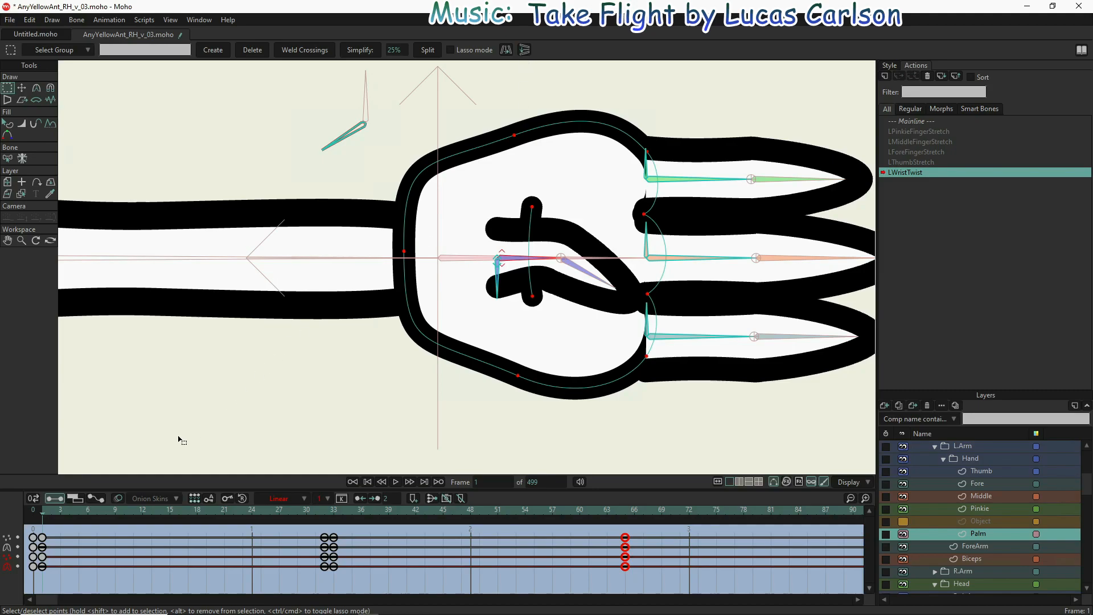
- Start transforming the palm points at frame 32 with the Transform Points tool
{"action": "left_click_drag", "start_coordinate": [46, 516], "coordinate": [327, 523]}
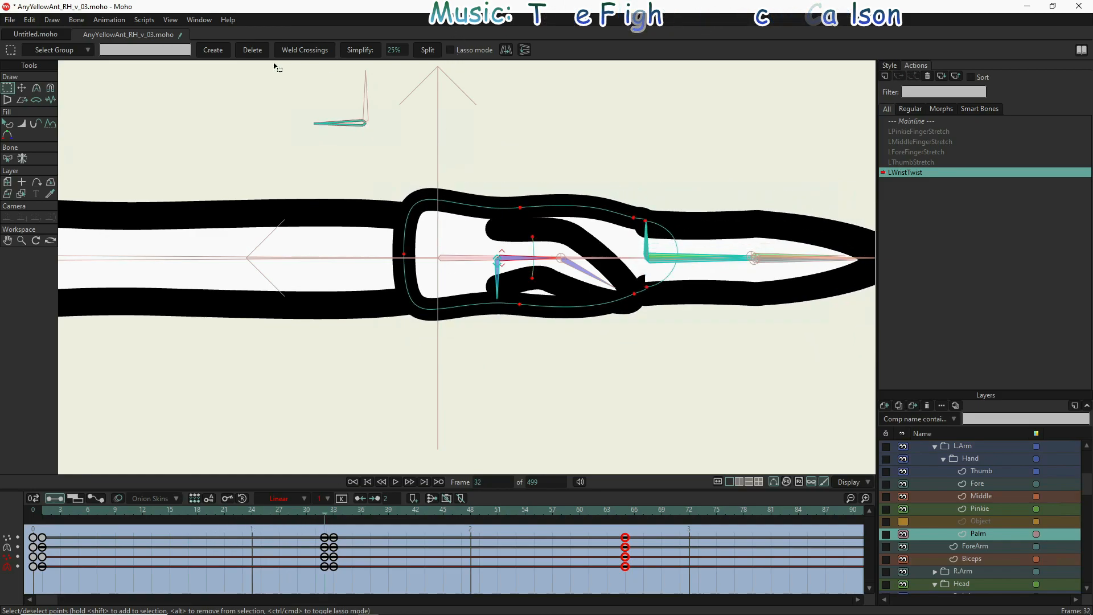
{"action": "left_click", "coordinate": [22, 89]}
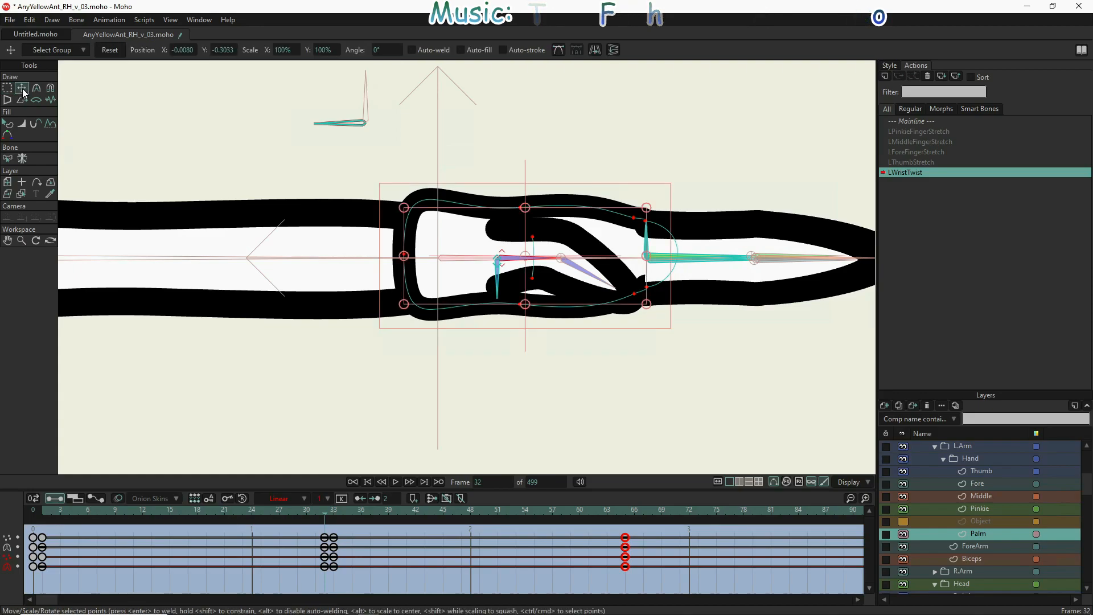
- Reset the palm's selected points at frame 32 of LWristTwist and check the twist from frame 33 back to frame 1
{"action": "left_click", "coordinate": [108, 52]}
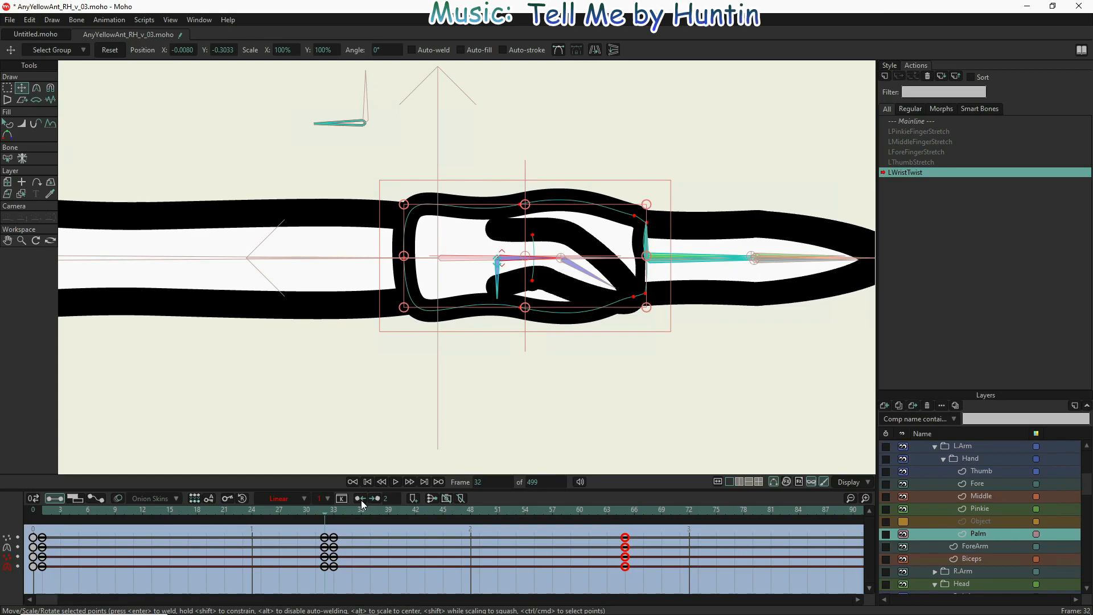
{"action": "left_click", "coordinate": [333, 514]}
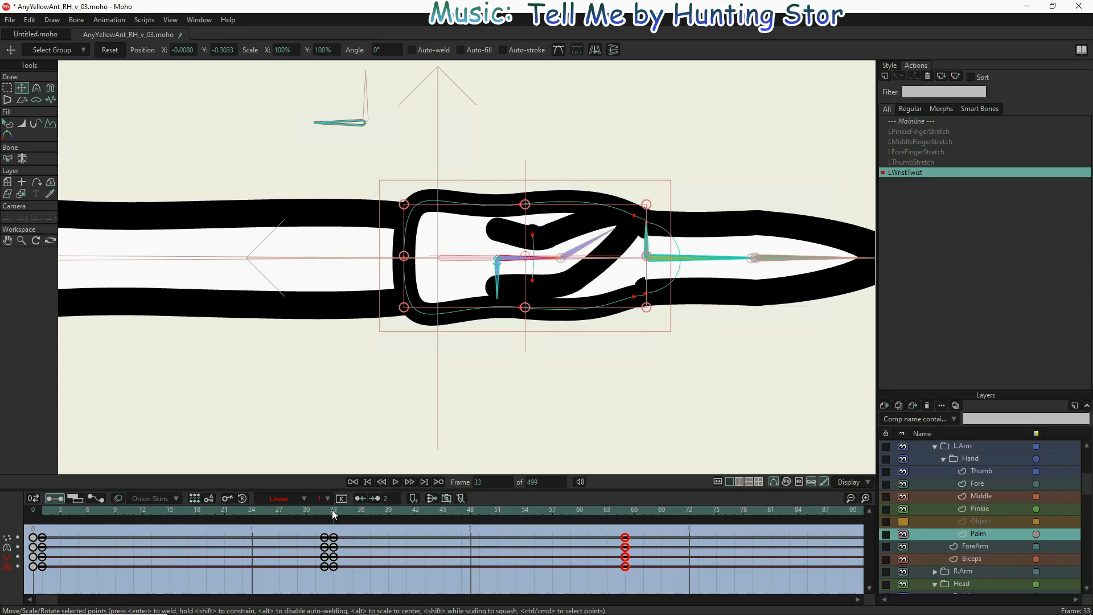
{"action": "left_click_drag", "start_coordinate": [331, 510], "coordinate": [43, 515]}
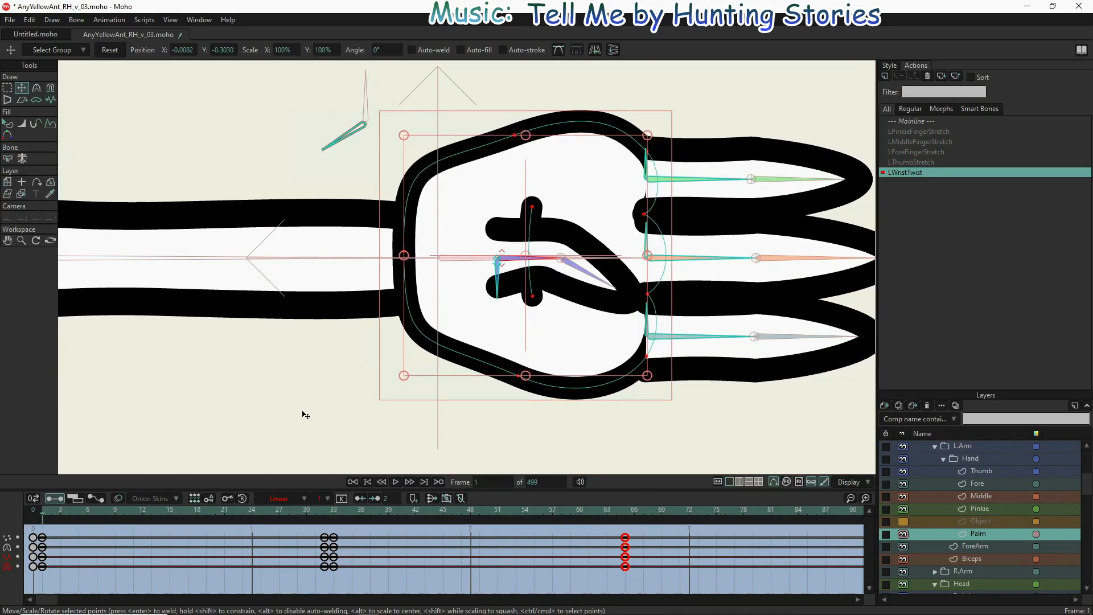
- In the EveryYellowAnt bone layer, move the left thumb's base bones down to the palm's lower edge at frame 1, Y about -0.030
{"action": "scroll", "coordinate": [988, 464], "scroll_direction": "up", "scroll_amount": 2}
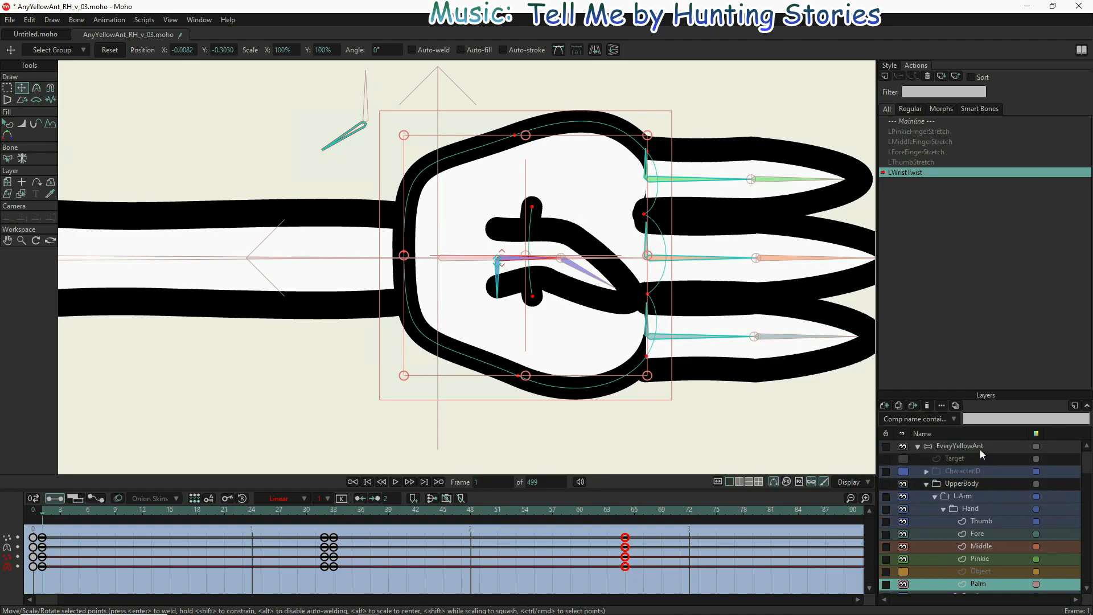
{"action": "left_click", "coordinate": [974, 445]}
{"action": "scroll", "coordinate": [505, 250], "scroll_direction": "up", "scroll_amount": 2}
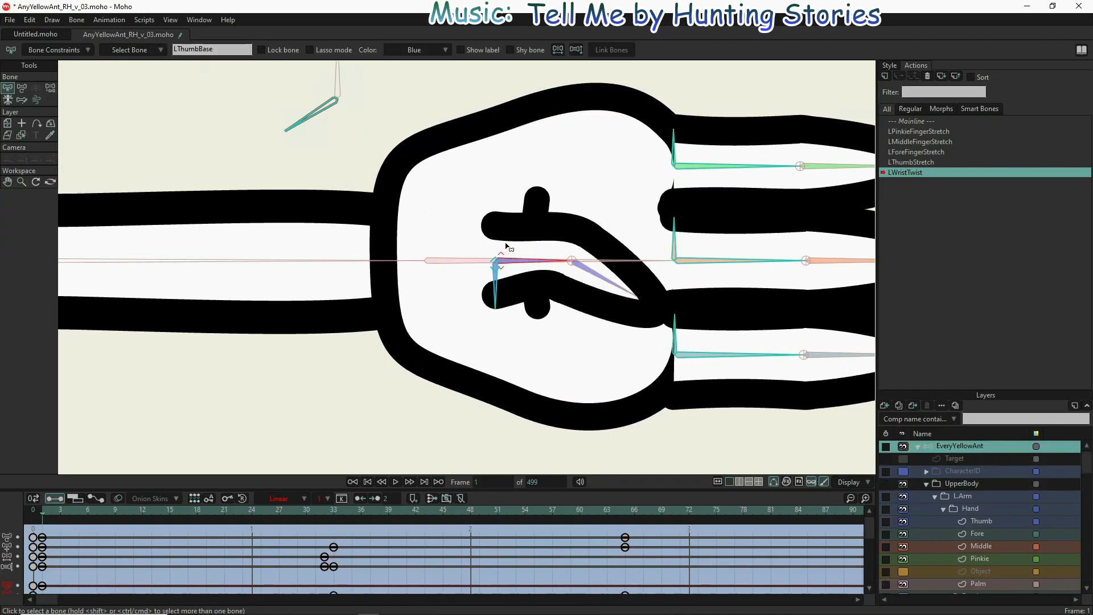
{"action": "scroll", "coordinate": [505, 251], "scroll_direction": "up", "scroll_amount": 1}
{"action": "scroll", "coordinate": [501, 275], "scroll_direction": "up", "scroll_amount": 1}
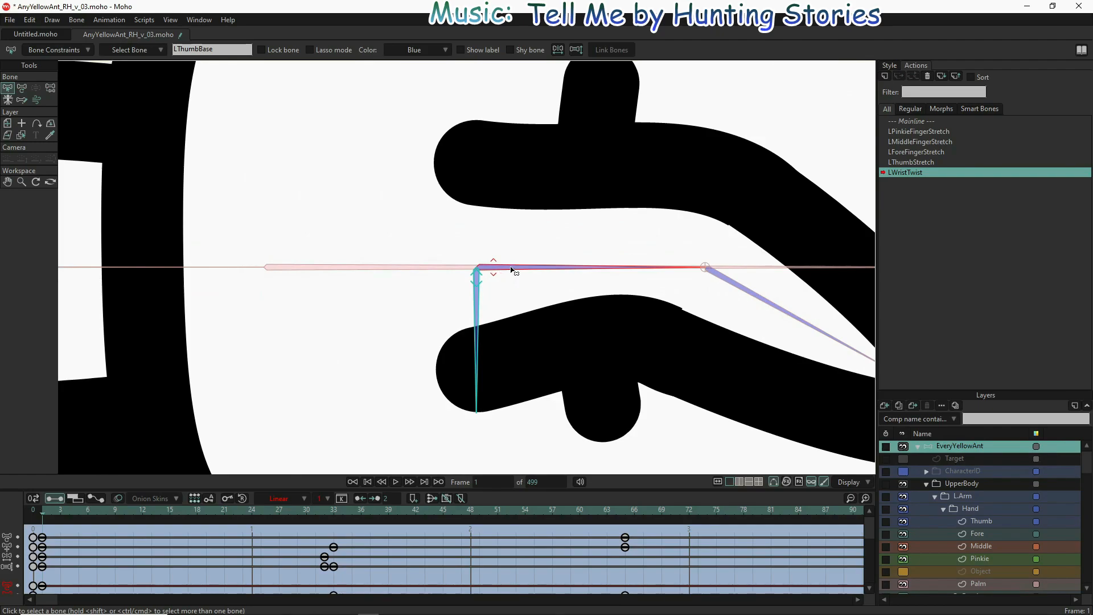
{"action": "left_click", "coordinate": [476, 312]}
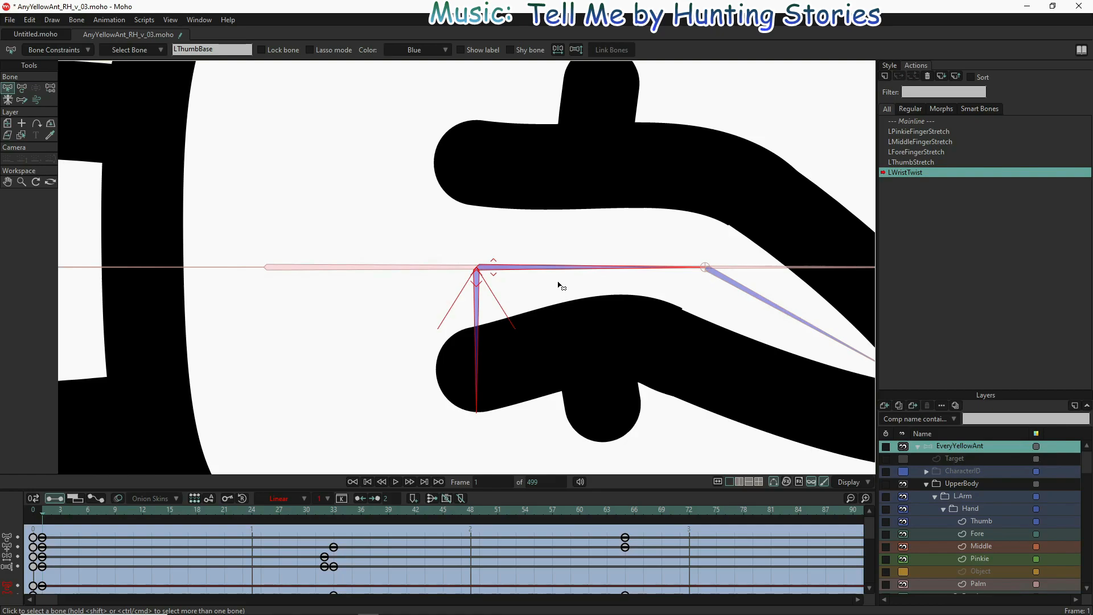
{"action": "key", "text": "t"}
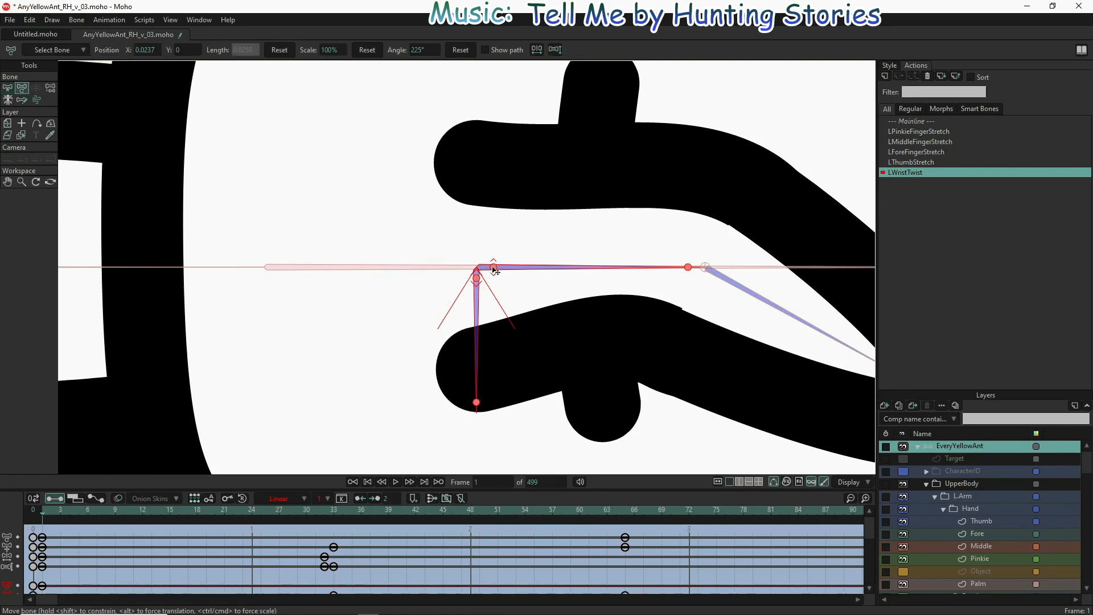
{"action": "scroll", "coordinate": [496, 307], "scroll_direction": "down", "scroll_amount": 5}
{"action": "left_click_drag", "start_coordinate": [498, 385], "coordinate": [501, 394]}
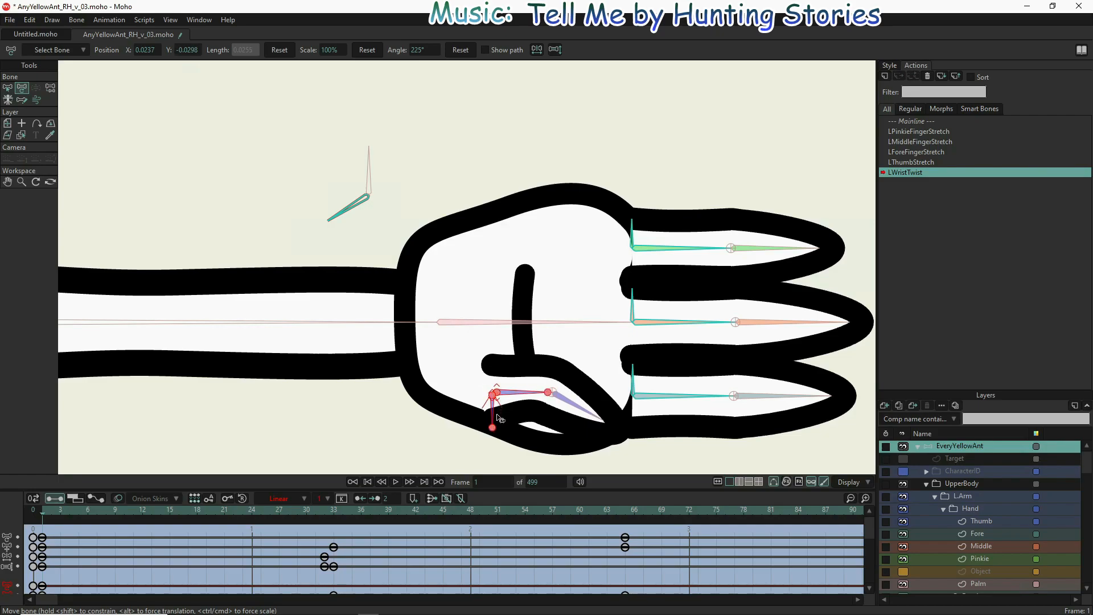
- Nudge the left thumb's base bones slightly up at frame 1 to Y -0.0292, closing the notch in the palm outline
{"action": "scroll", "coordinate": [496, 407], "scroll_direction": "up", "scroll_amount": 5}
{"action": "scroll", "coordinate": [468, 423], "scroll_direction": "up", "scroll_amount": 4}
{"action": "scroll", "coordinate": [468, 423], "scroll_direction": "up", "scroll_amount": 3}
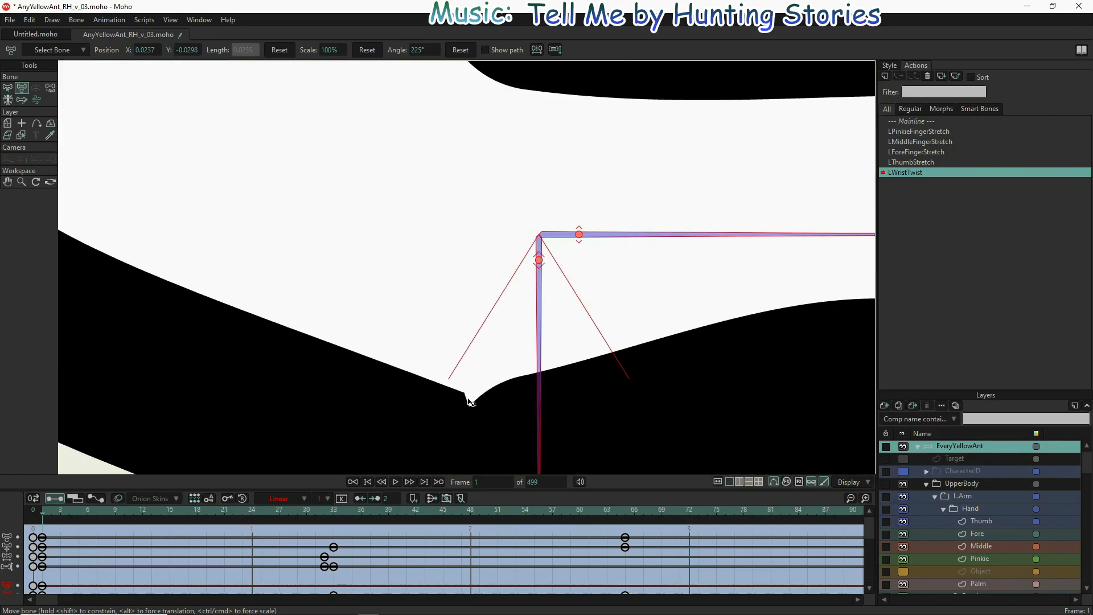
{"action": "scroll", "coordinate": [480, 402], "scroll_direction": "down", "scroll_amount": 4}
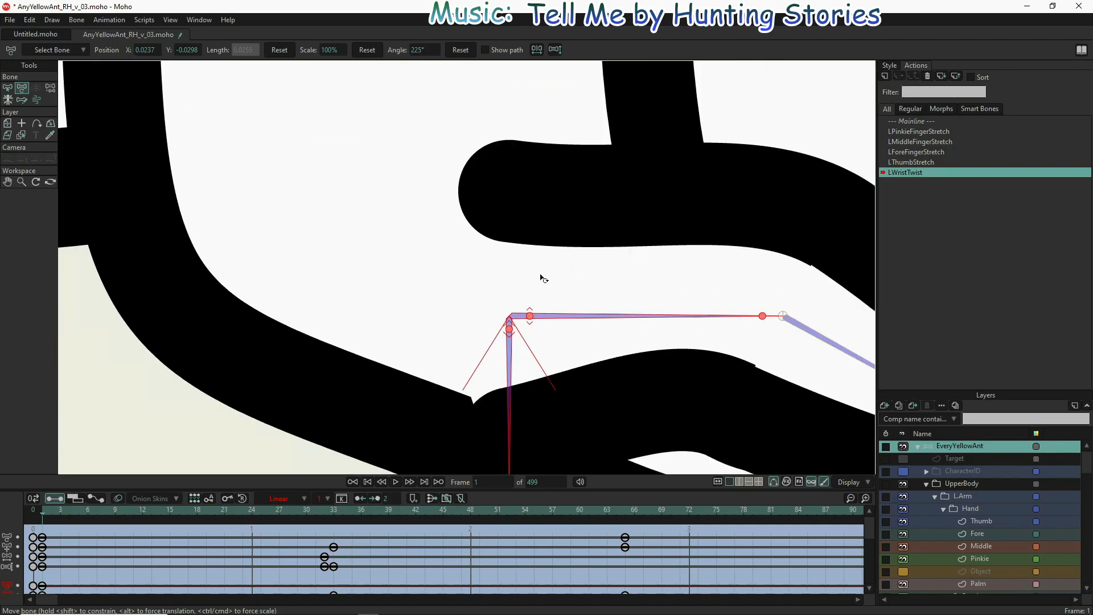
{"action": "left_click_drag", "start_coordinate": [530, 317], "coordinate": [530, 313]}
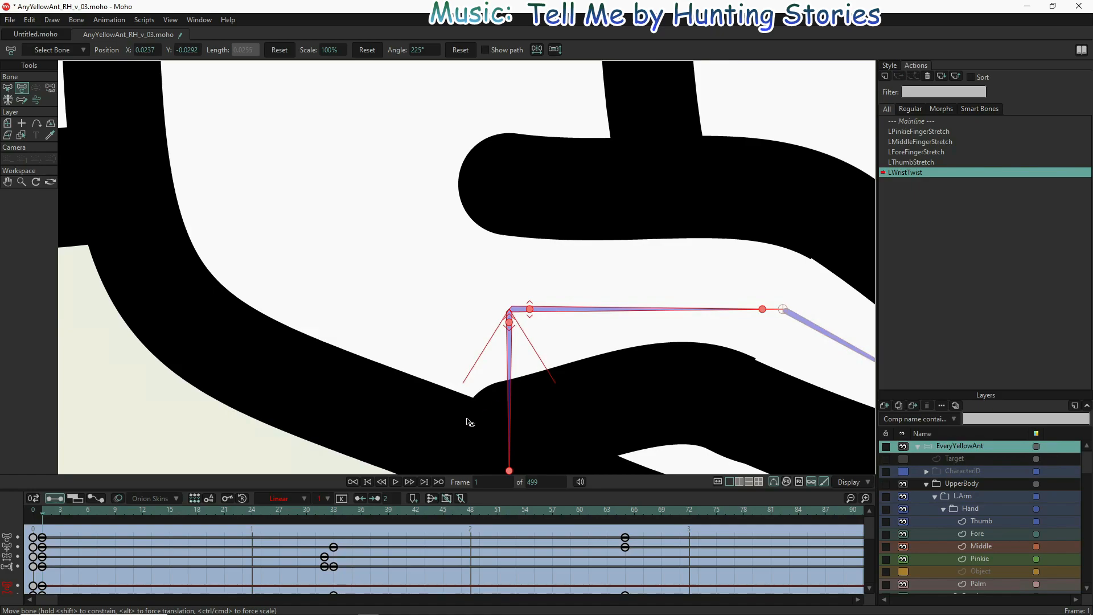
{"action": "scroll", "coordinate": [471, 417], "scroll_direction": "down", "scroll_amount": 4}
{"action": "scroll", "coordinate": [498, 414], "scroll_direction": "down", "scroll_amount": 2}
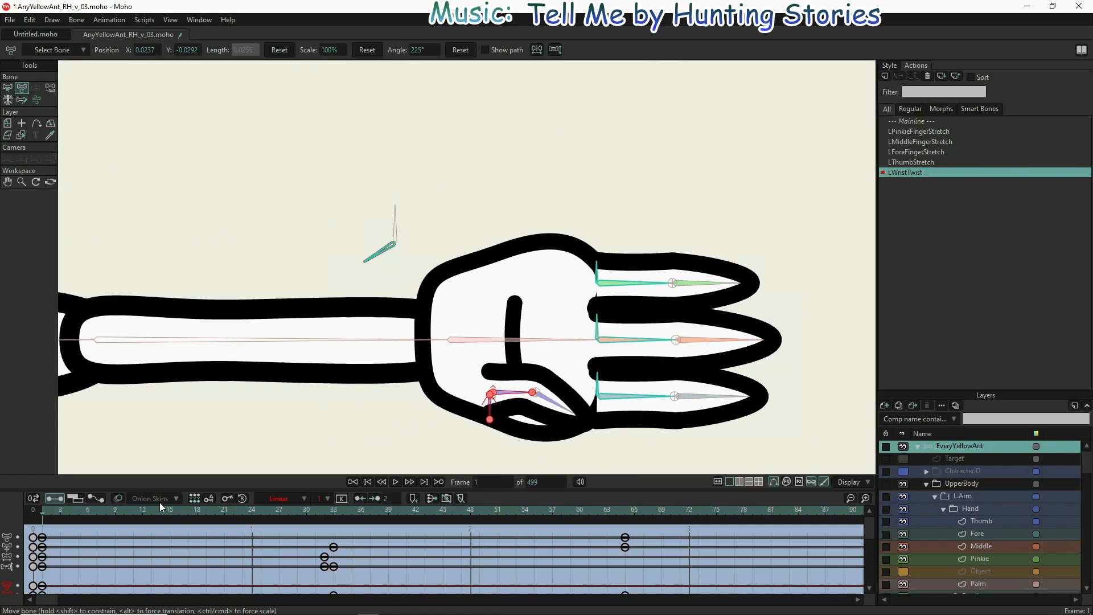
- Flip the Palm layer's selected points vertically at frame 32 and scrub through the second half of the wrist twist
{"action": "left_click_drag", "start_coordinate": [45, 511], "coordinate": [326, 535]}
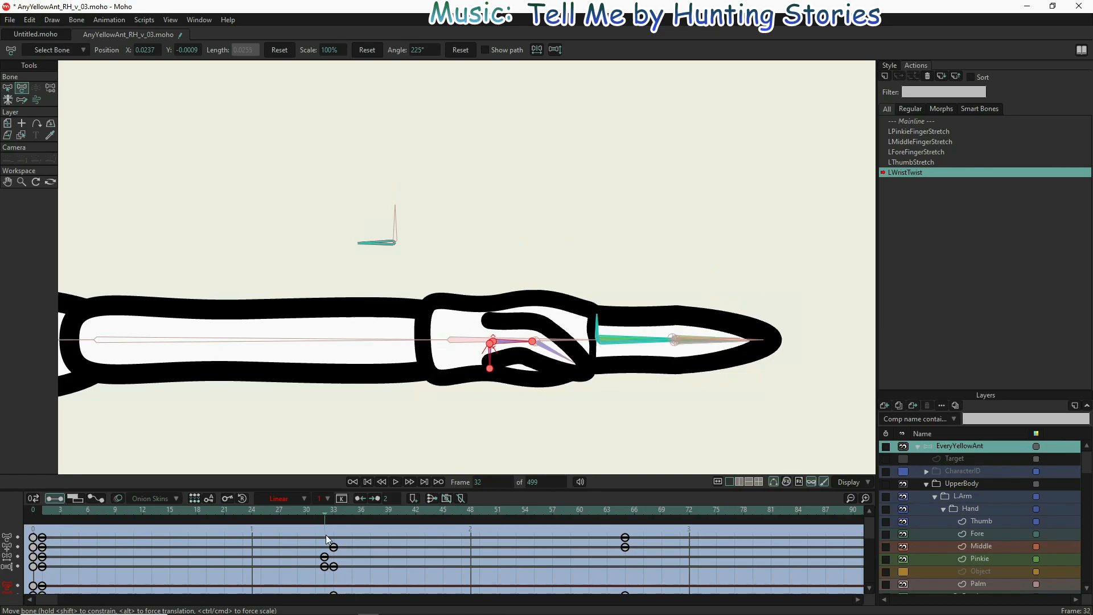
{"action": "left_click", "coordinate": [992, 583]}
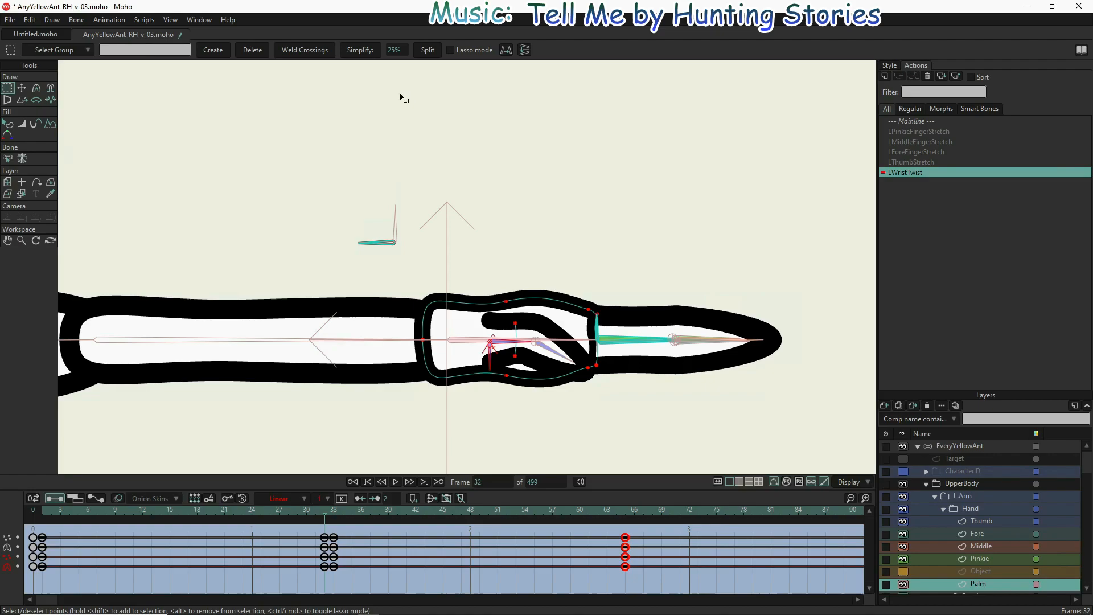
{"action": "left_click", "coordinate": [524, 51]}
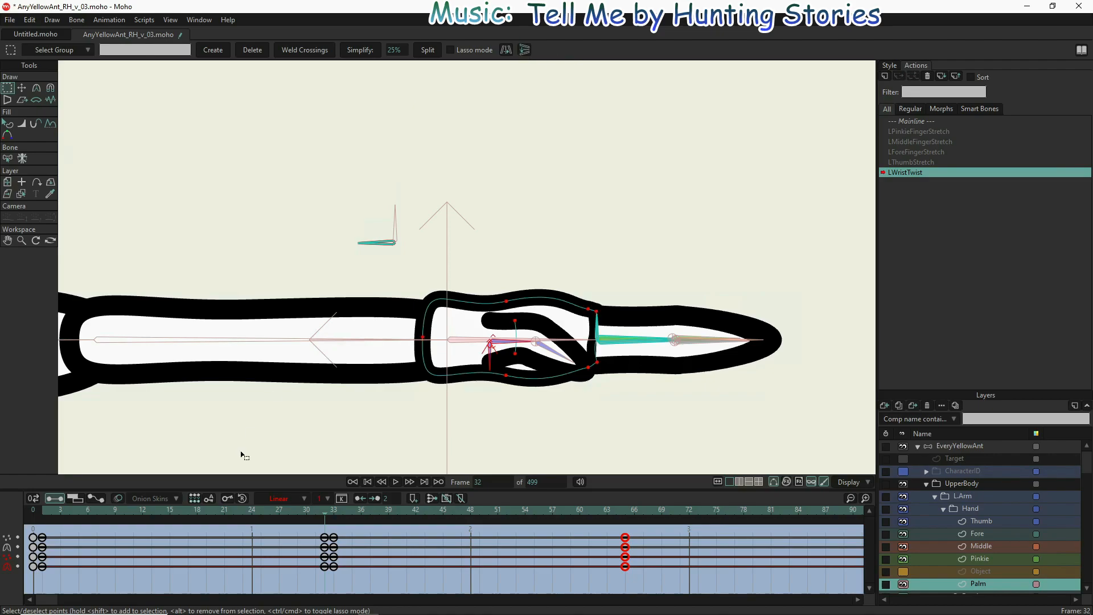
{"action": "left_click_drag", "start_coordinate": [325, 515], "coordinate": [598, 582]}
{"action": "left_click_drag", "start_coordinate": [416, 562], "coordinate": [479, 565]}
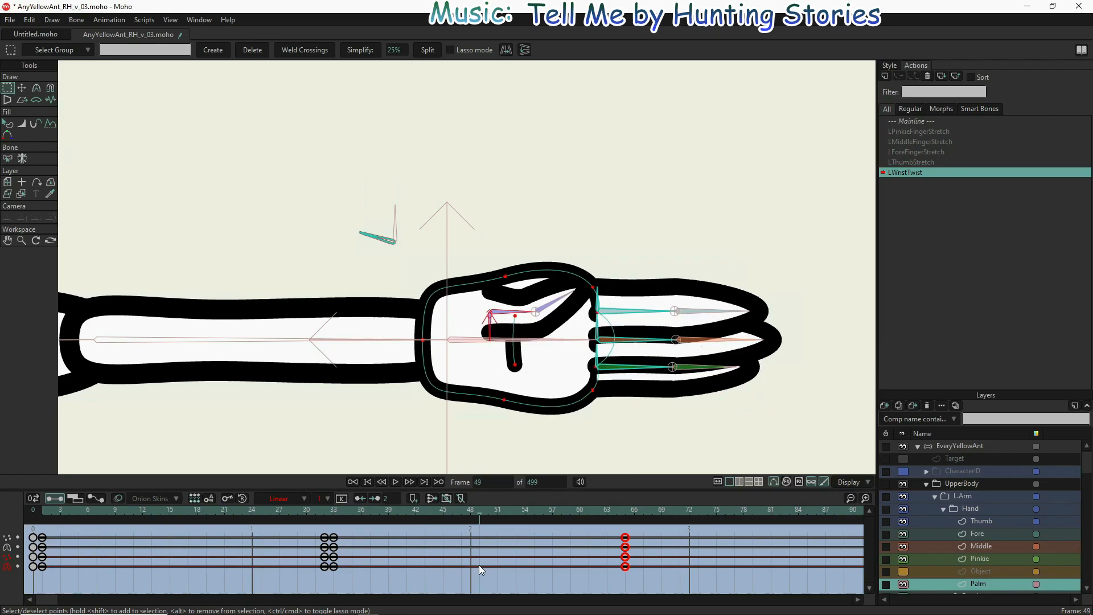
- Return to the mainline and test the left wrist control of EveryYellowAnt with Manipulate Bones, turning the hand open
{"action": "left_click", "coordinate": [903, 119]}
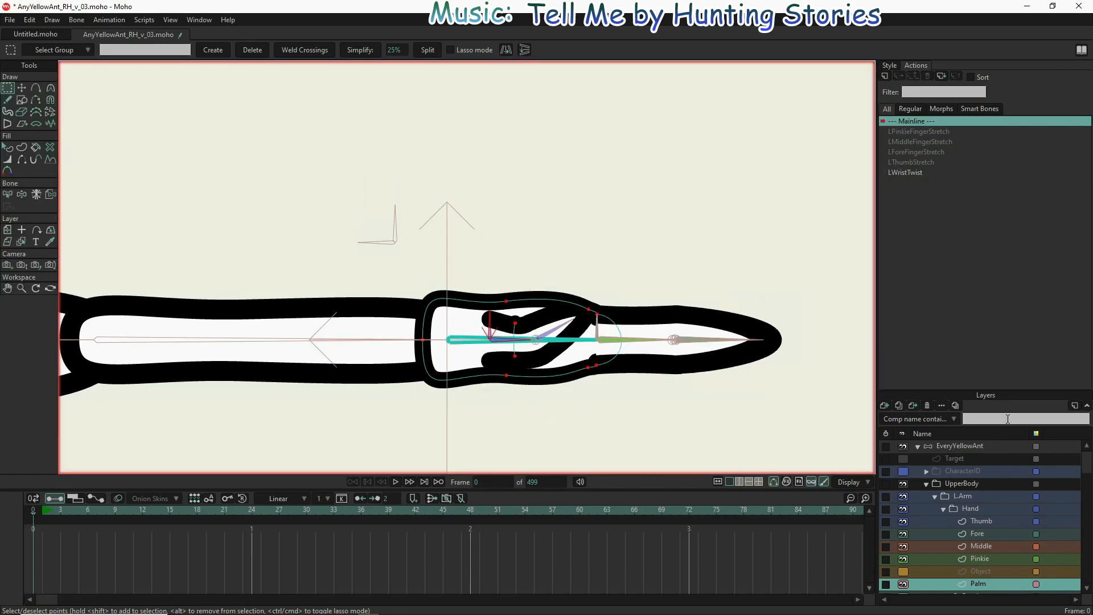
{"action": "left_click", "coordinate": [962, 446]}
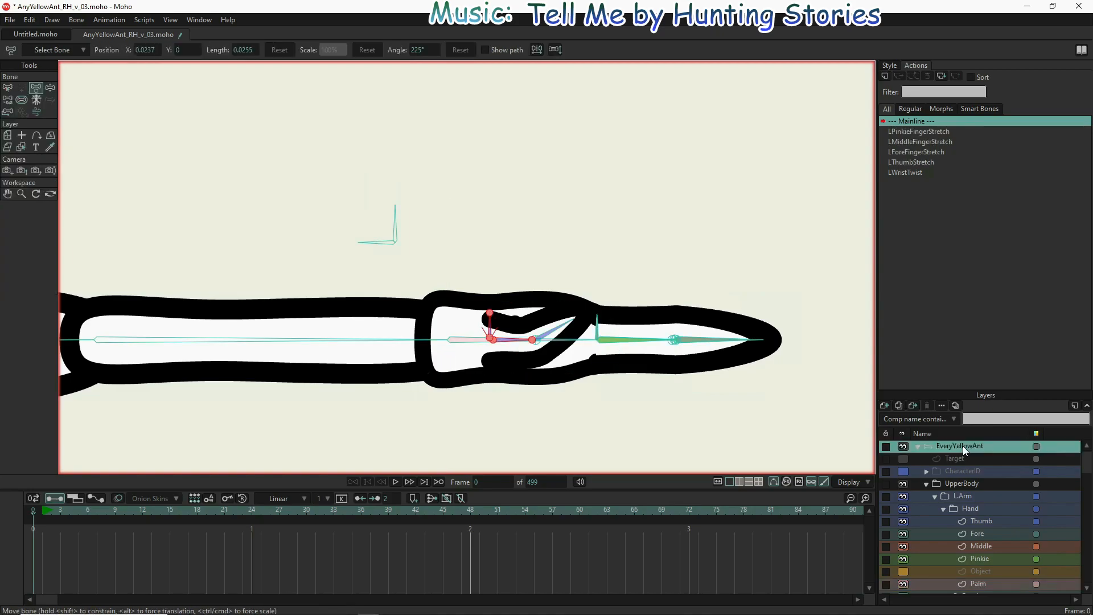
{"action": "scroll", "coordinate": [589, 367], "scroll_direction": "down", "scroll_amount": 3}
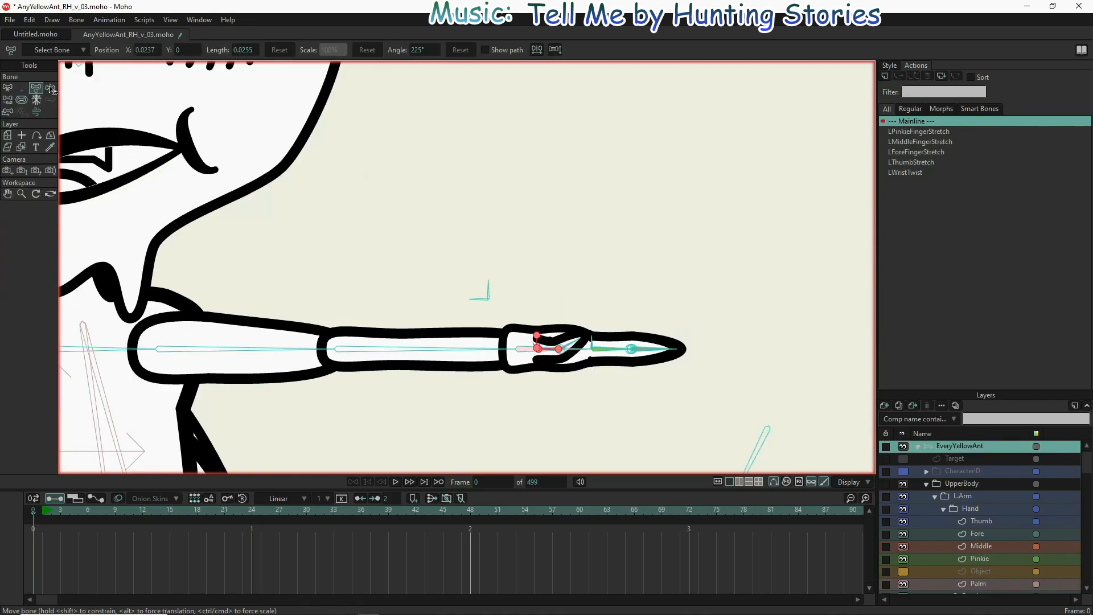
{"action": "left_click", "coordinate": [50, 88]}
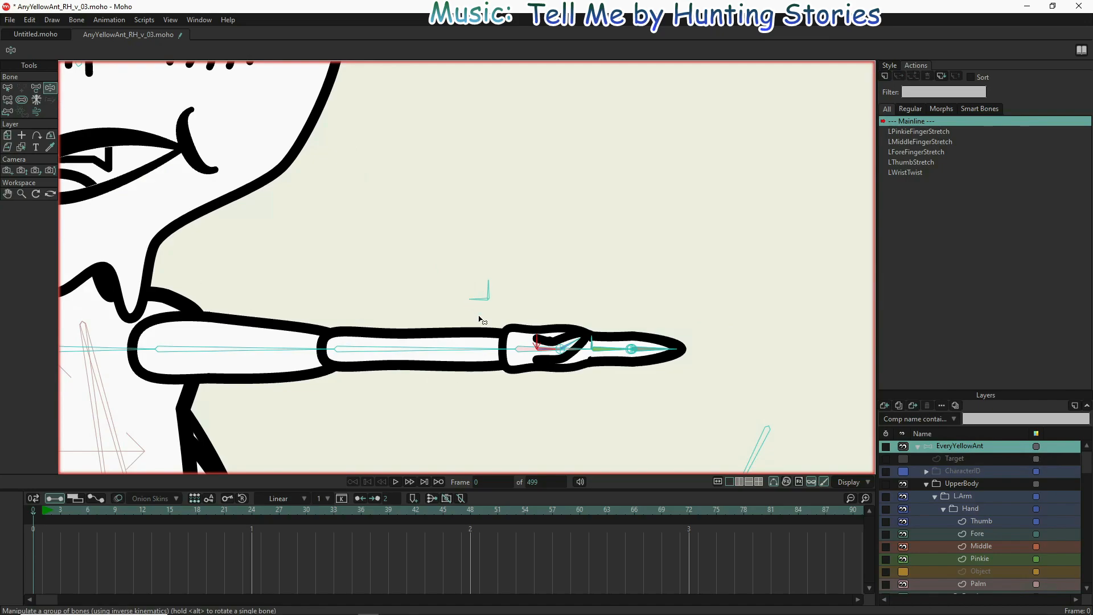
{"action": "left_click_drag", "start_coordinate": [478, 300], "coordinate": [468, 255]}
{"action": "left_click_drag", "start_coordinate": [477, 279], "coordinate": [478, 280]}
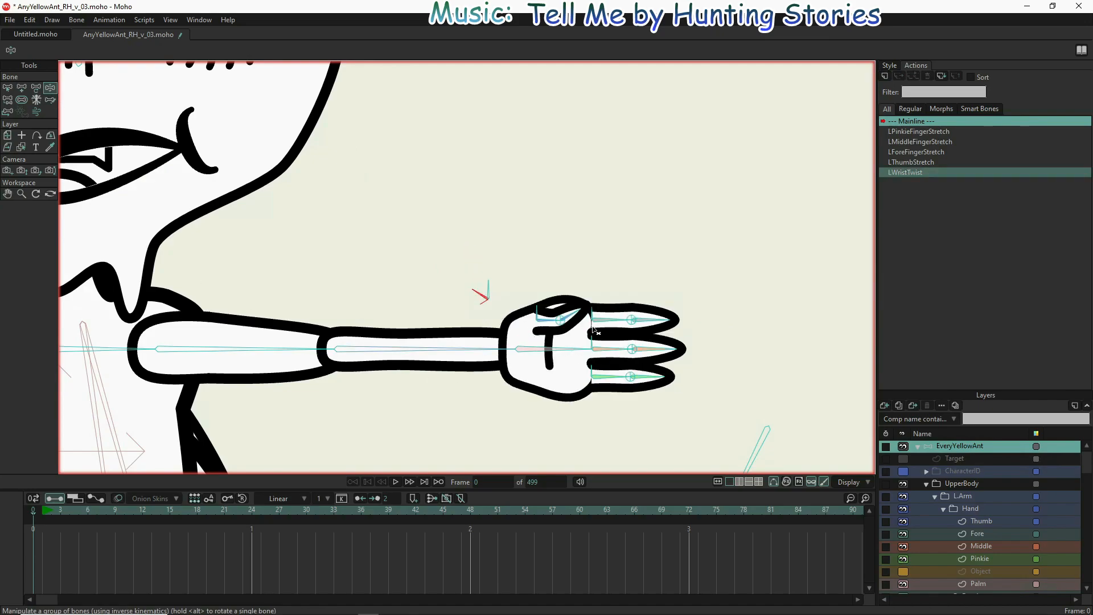
- Test the left hand's finger rig by swinging the thumb and curling the thumb and all three fingers into a fist
{"action": "left_click_drag", "start_coordinate": [572, 319], "coordinate": [572, 265]}
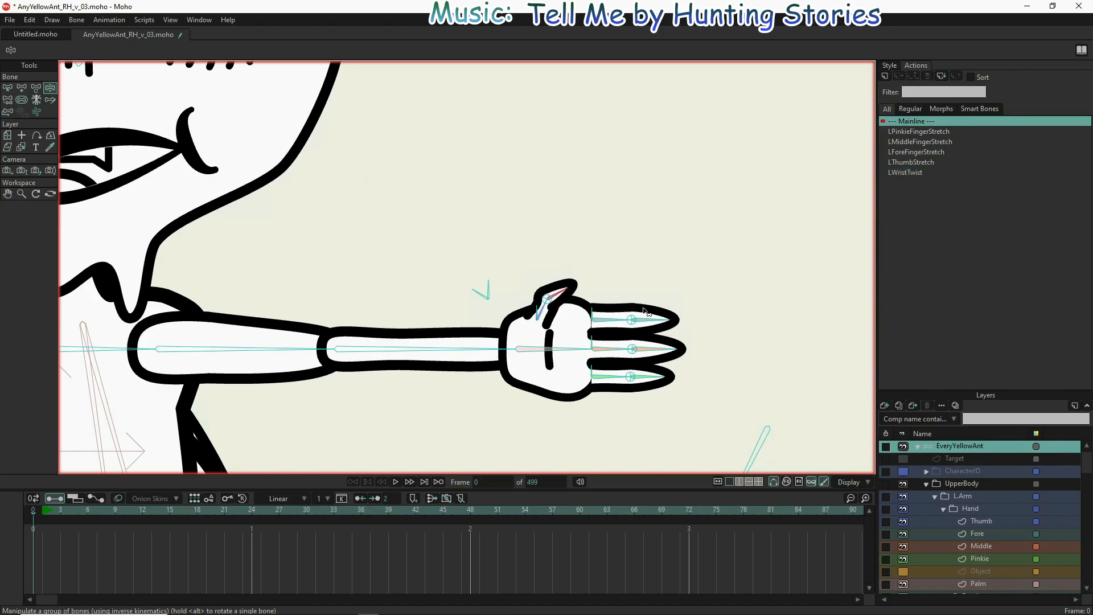
{"action": "left_click_drag", "start_coordinate": [656, 332], "coordinate": [658, 371]}
{"action": "left_click_drag", "start_coordinate": [587, 374], "coordinate": [519, 362]}
{"action": "left_click_drag", "start_coordinate": [589, 345], "coordinate": [527, 349]}
{"action": "left_click_drag", "start_coordinate": [598, 309], "coordinate": [621, 354]}
{"action": "mouse_move", "coordinate": [523, 313]}
{"action": "left_mouse_down"}
{"action": "mouse_move", "coordinate": [533, 336]}
{"action": "mouse_move", "coordinate": [525, 331]}
{"action": "left_mouse_up"}
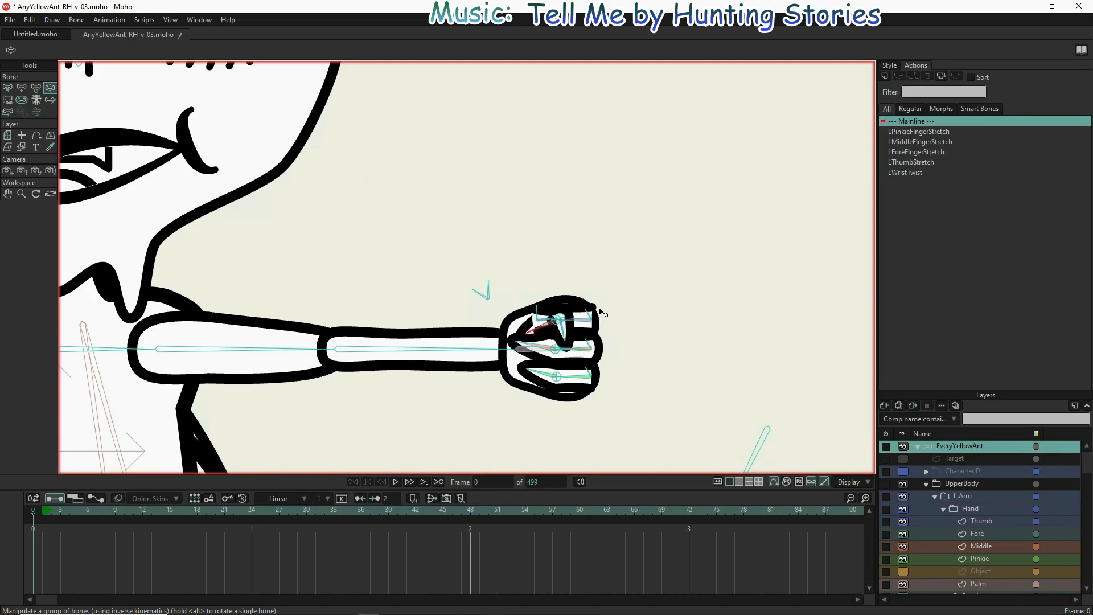
{"action": "left_click_drag", "start_coordinate": [586, 308], "coordinate": [586, 368]}
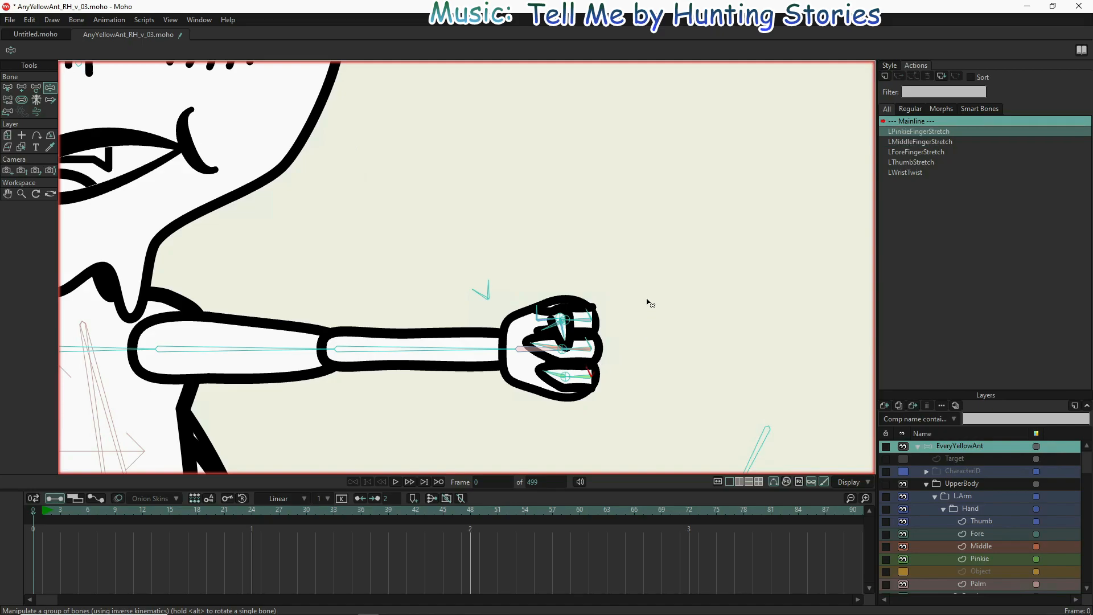
- Swing the left wrist control with the fist closed, and at frame 1 turn the hand over and fold the forefinger inward
{"action": "scroll", "coordinate": [647, 302], "scroll_direction": "down", "scroll_amount": 3}
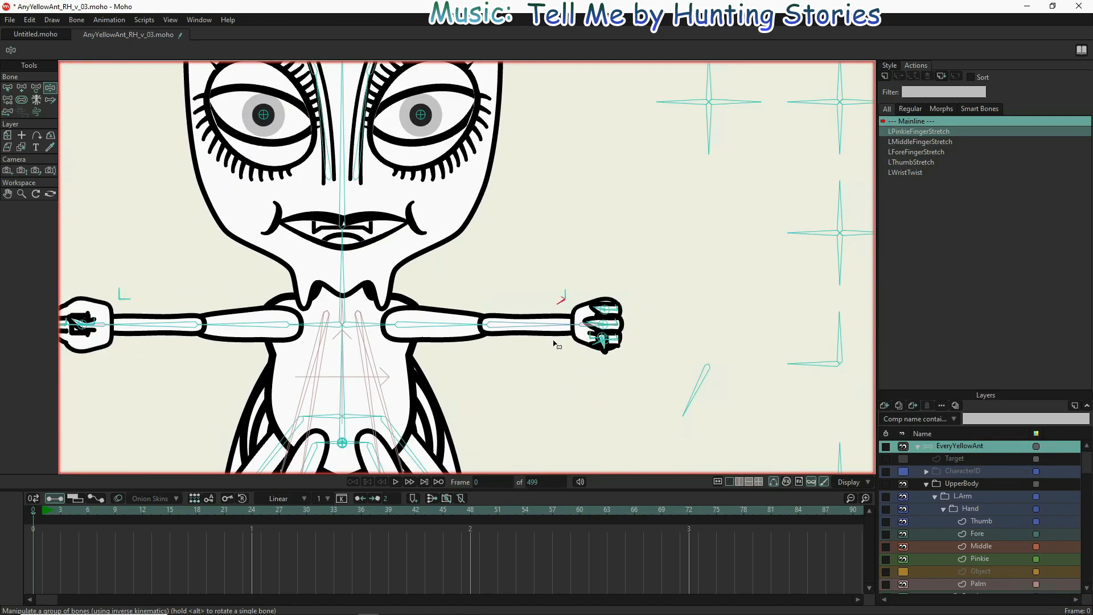
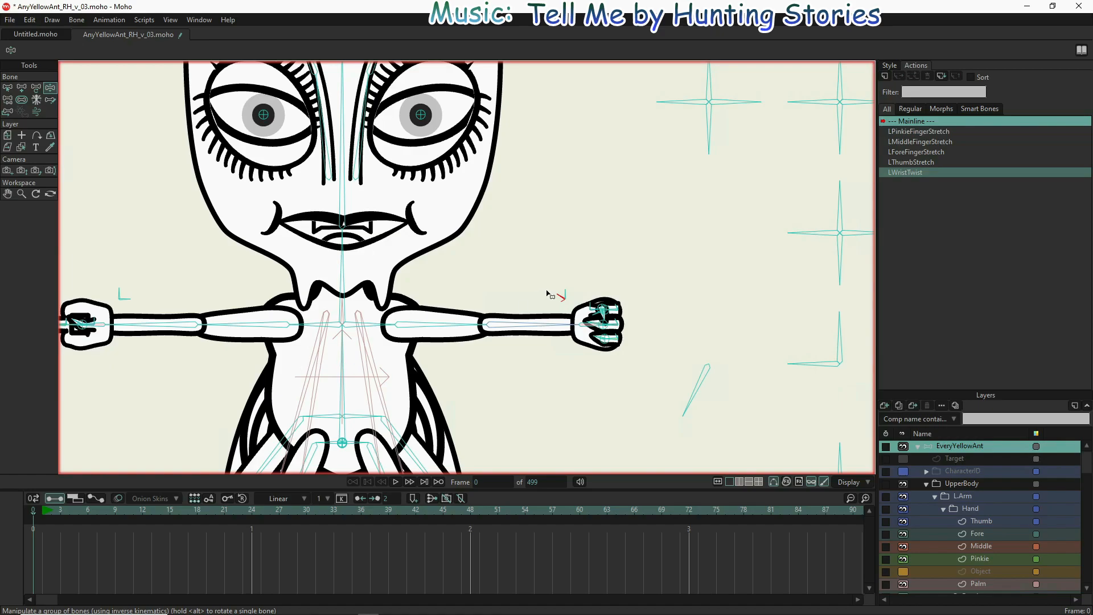
{"action": "left_click_drag", "start_coordinate": [559, 294], "coordinate": [556, 358]}
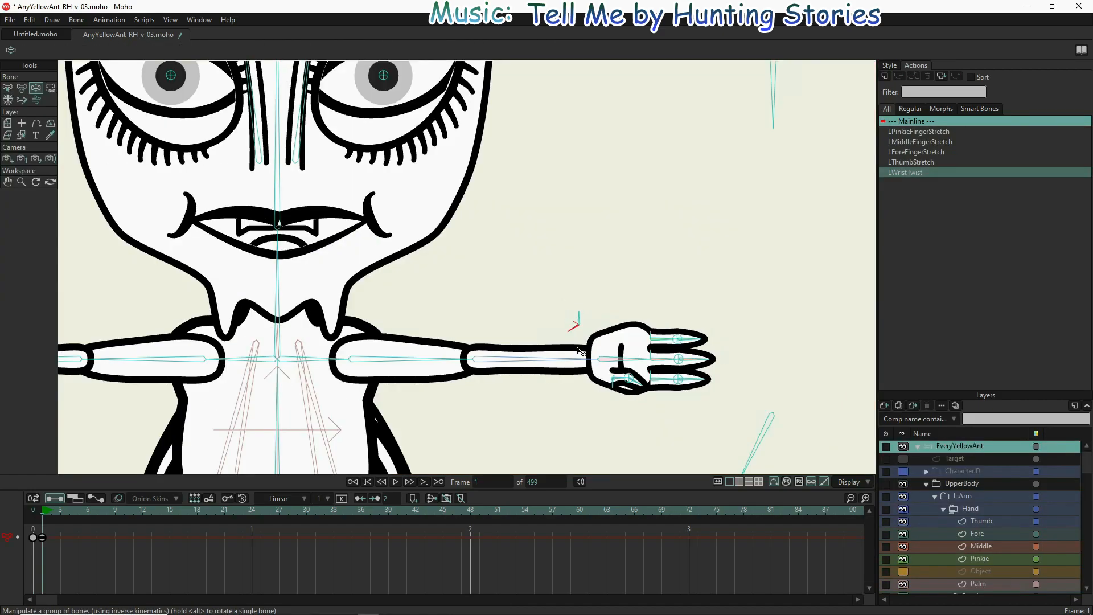
{"action": "left_click_drag", "start_coordinate": [577, 350], "coordinate": [569, 319]}
{"action": "left_click_drag", "start_coordinate": [707, 340], "coordinate": [672, 362]}
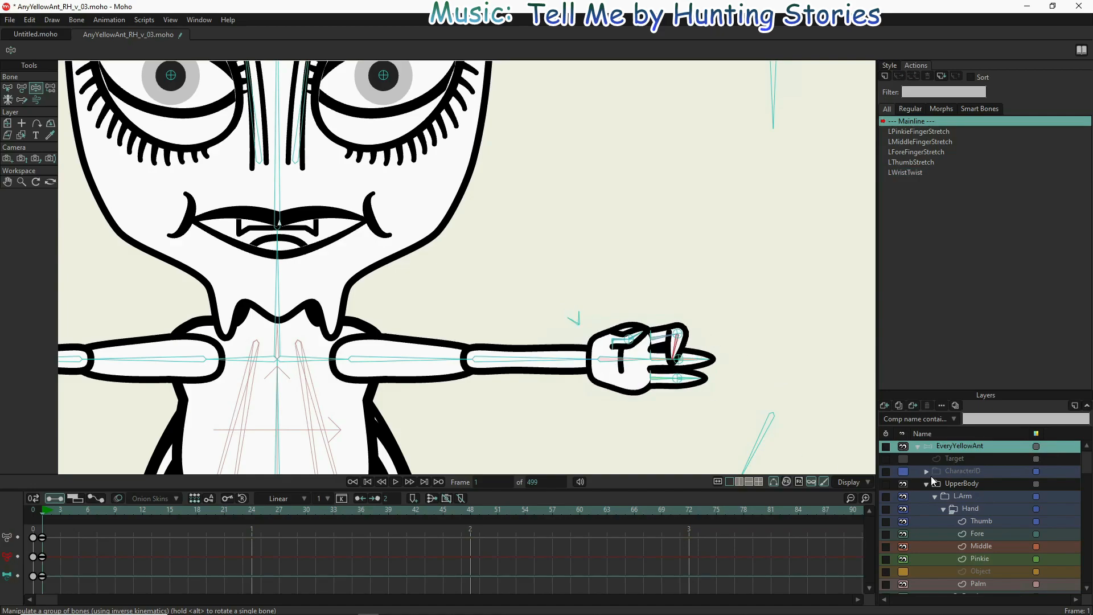
- Show the Object layer in the hand and key its points at frame 33 of the LWristTwist action with Transform Points
{"action": "left_click", "coordinate": [903, 571]}
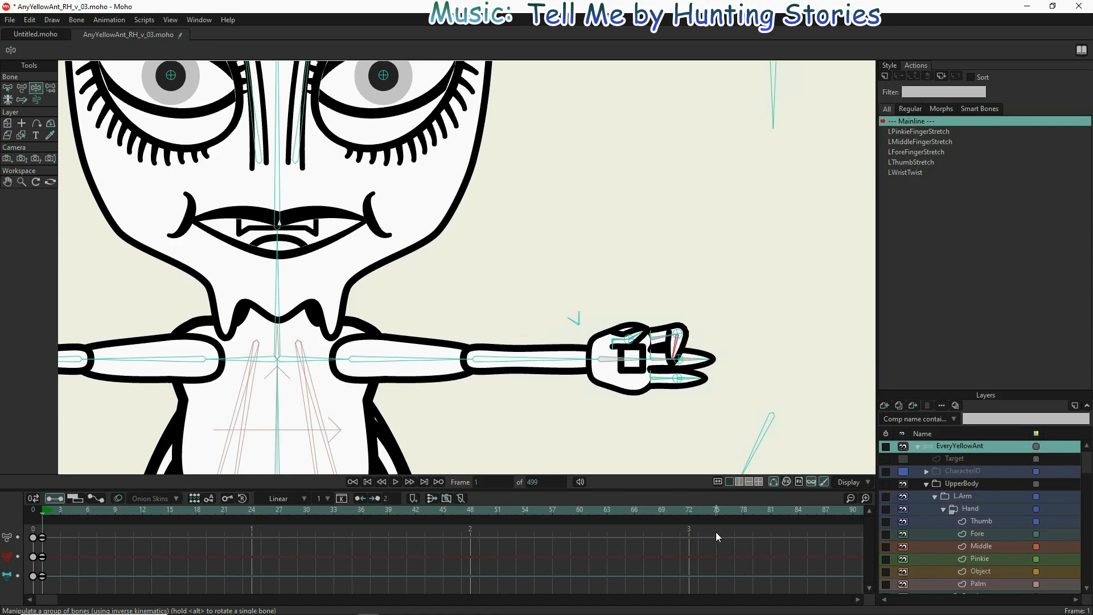
{"action": "left_click", "coordinate": [913, 174]}
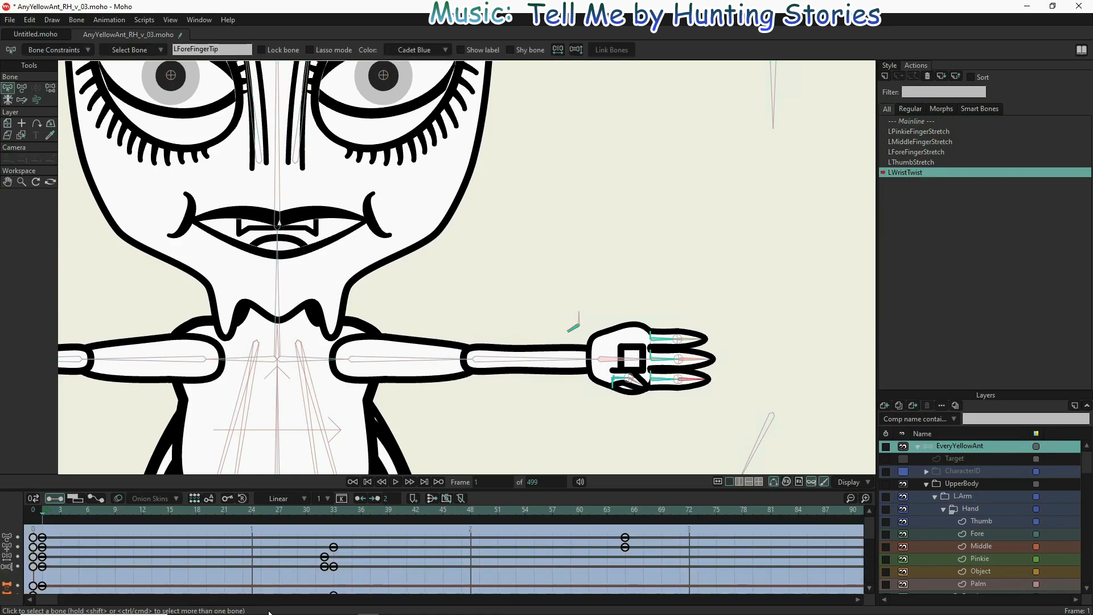
{"action": "left_click", "coordinate": [333, 510]}
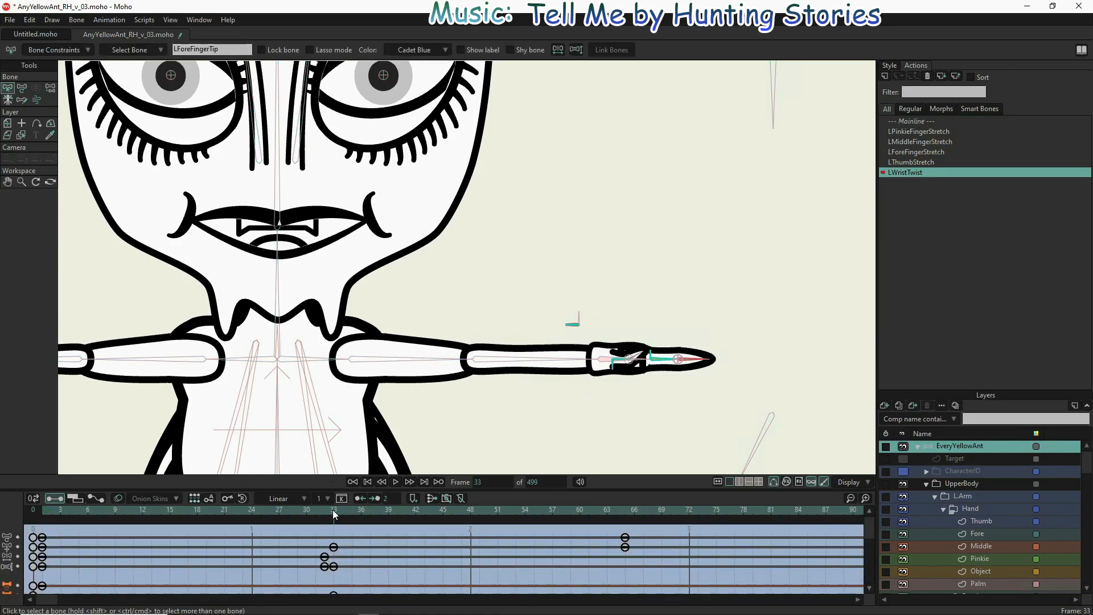
{"action": "left_click", "coordinate": [987, 572]}
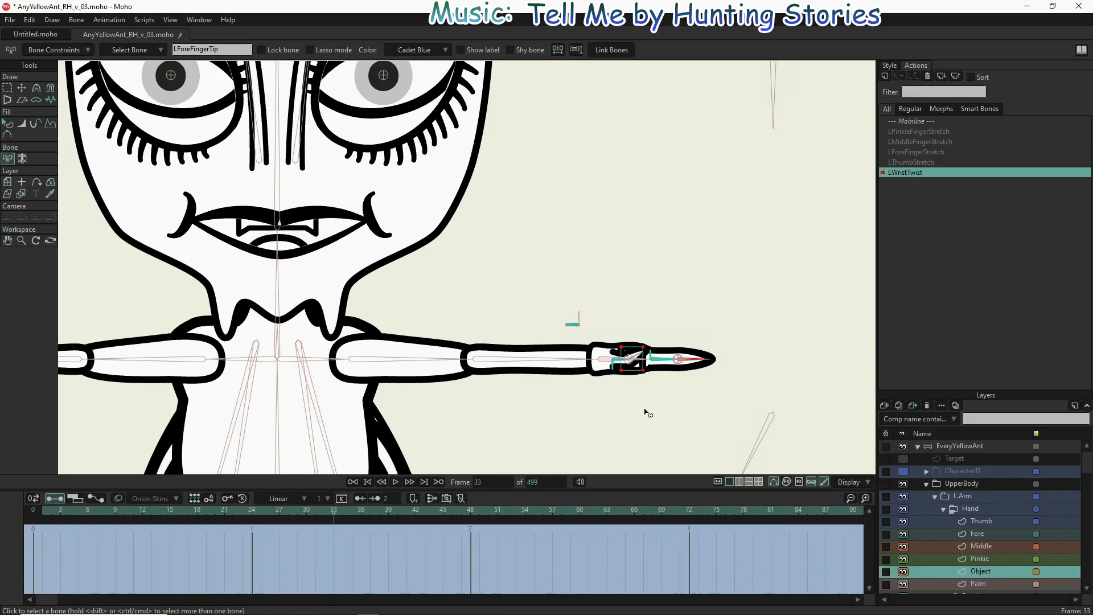
{"action": "key", "text": "t"}
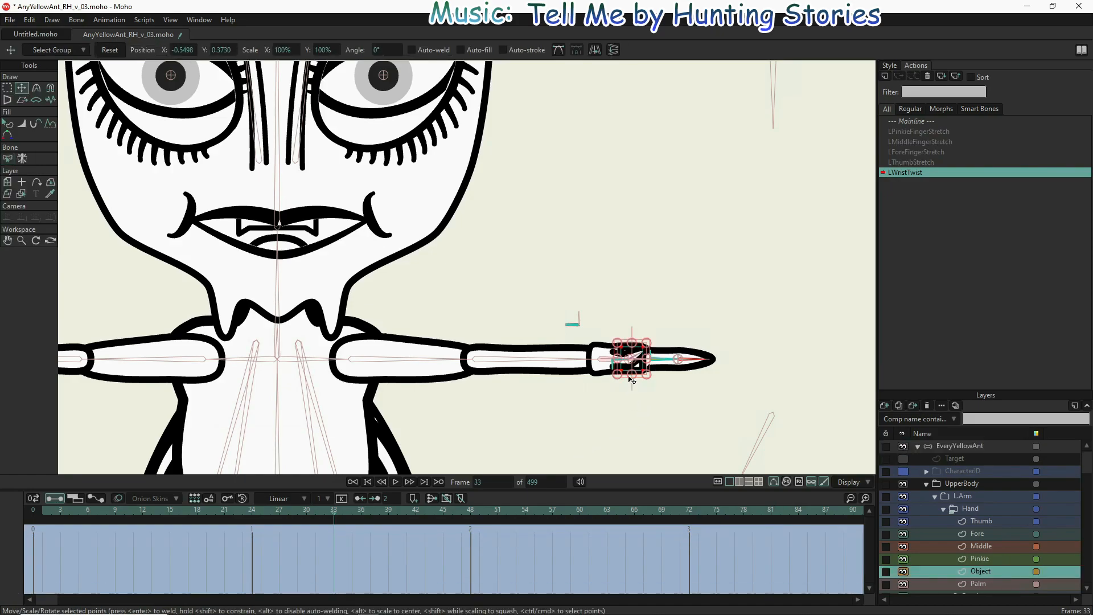
{"action": "left_click", "coordinate": [632, 346]}
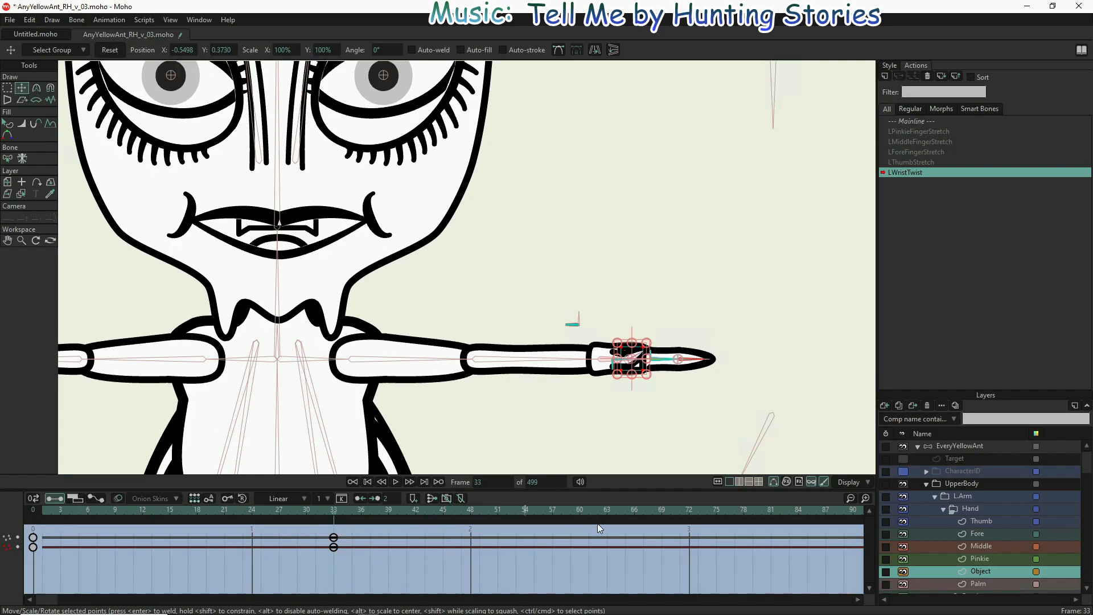
- Stretch the Object's points vertically into a long bar crossing the hand at frames 65 and 1 of the LWristTwist action
{"action": "left_click", "coordinate": [625, 513]}
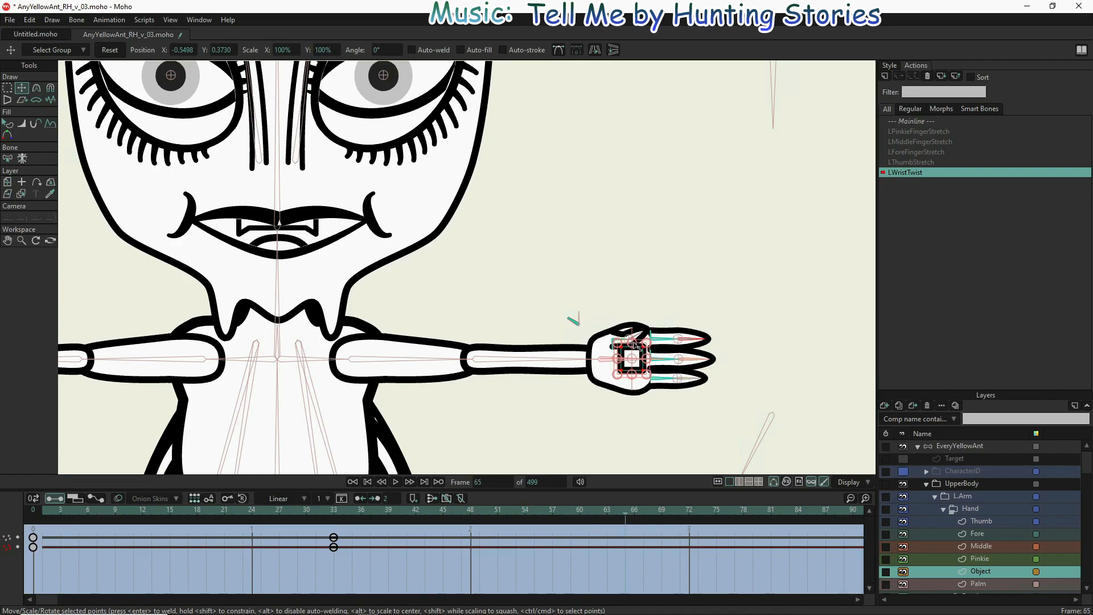
{"action": "left_click_drag", "start_coordinate": [635, 345], "coordinate": [635, 217]}
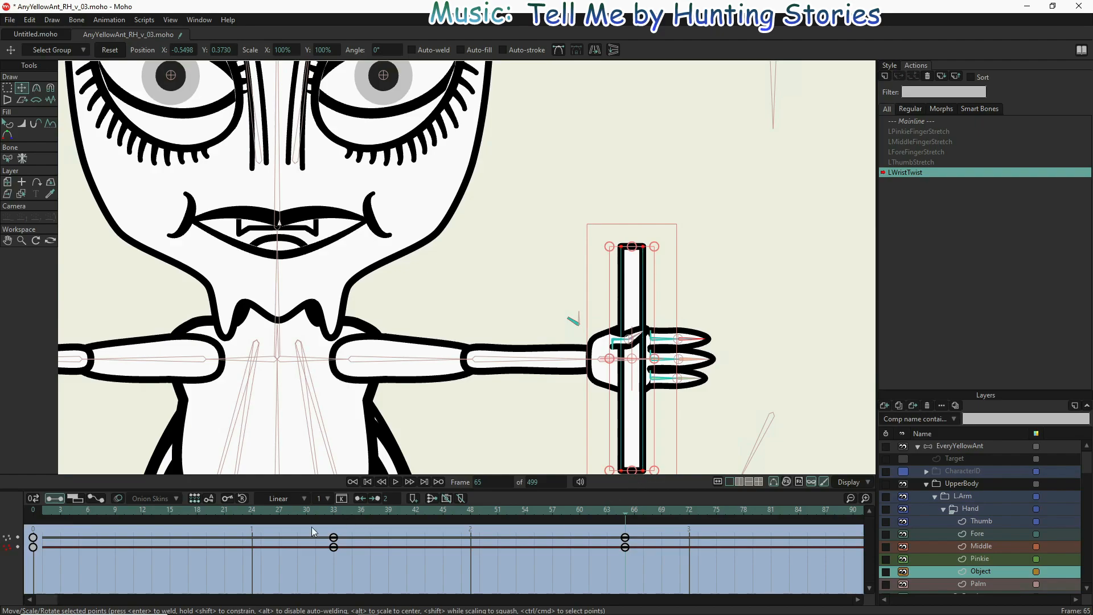
{"action": "left_click", "coordinate": [43, 510]}
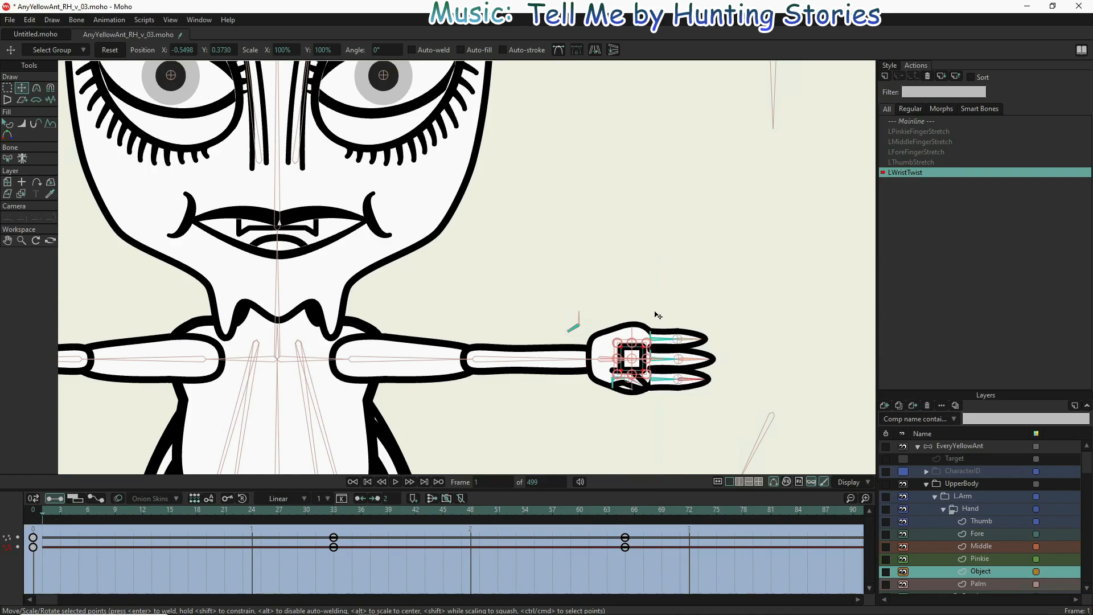
{"action": "left_click", "coordinate": [633, 345]}
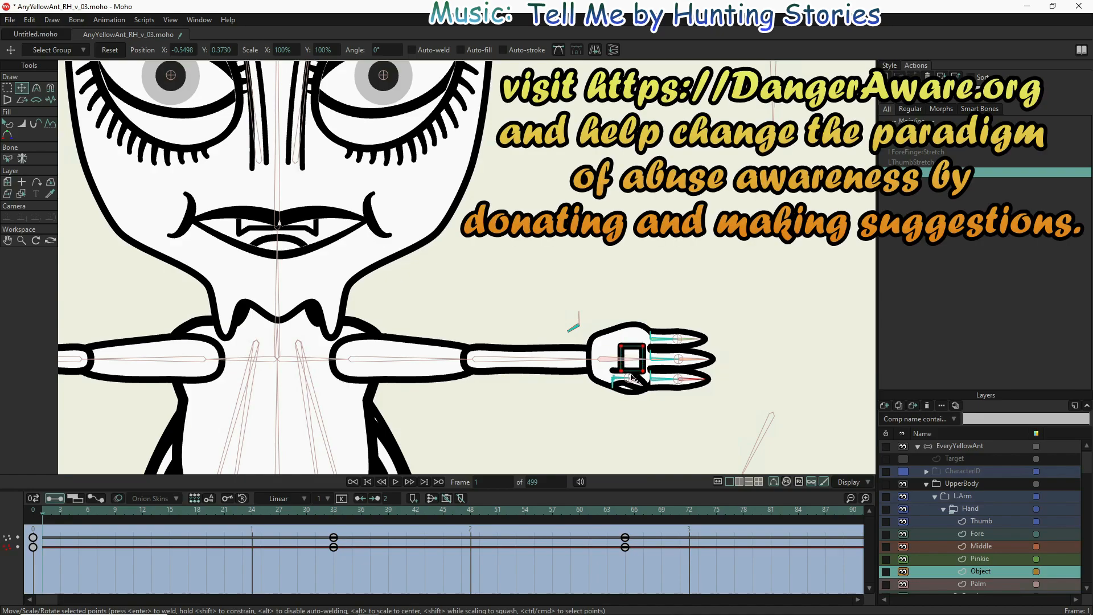
{"action": "left_click_drag", "start_coordinate": [632, 376], "coordinate": [630, 508]}
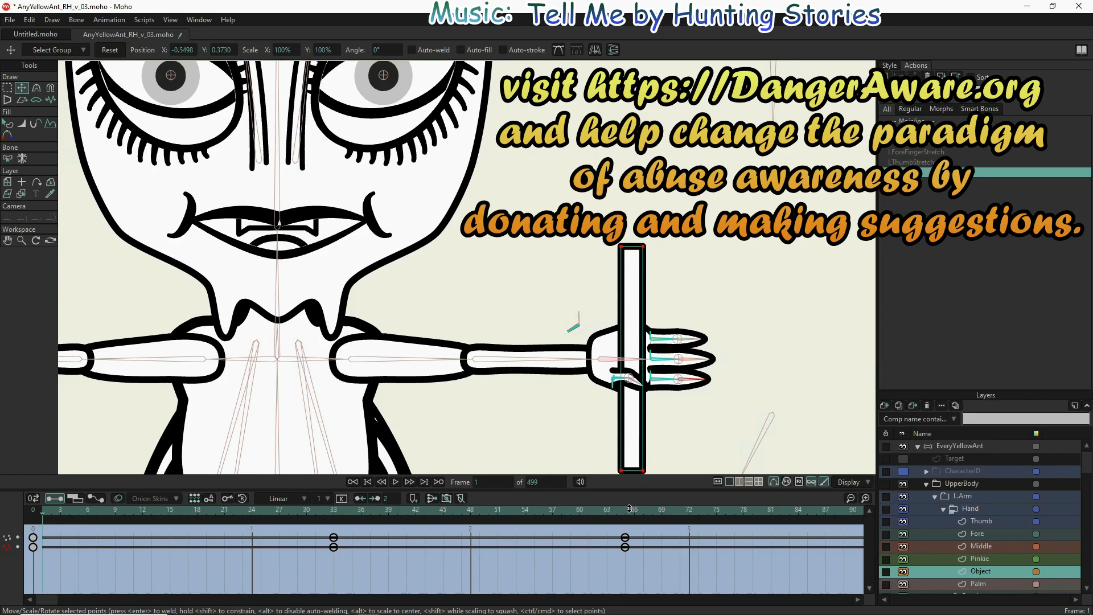
{"action": "left_click_drag", "start_coordinate": [630, 508], "coordinate": [629, 509]}
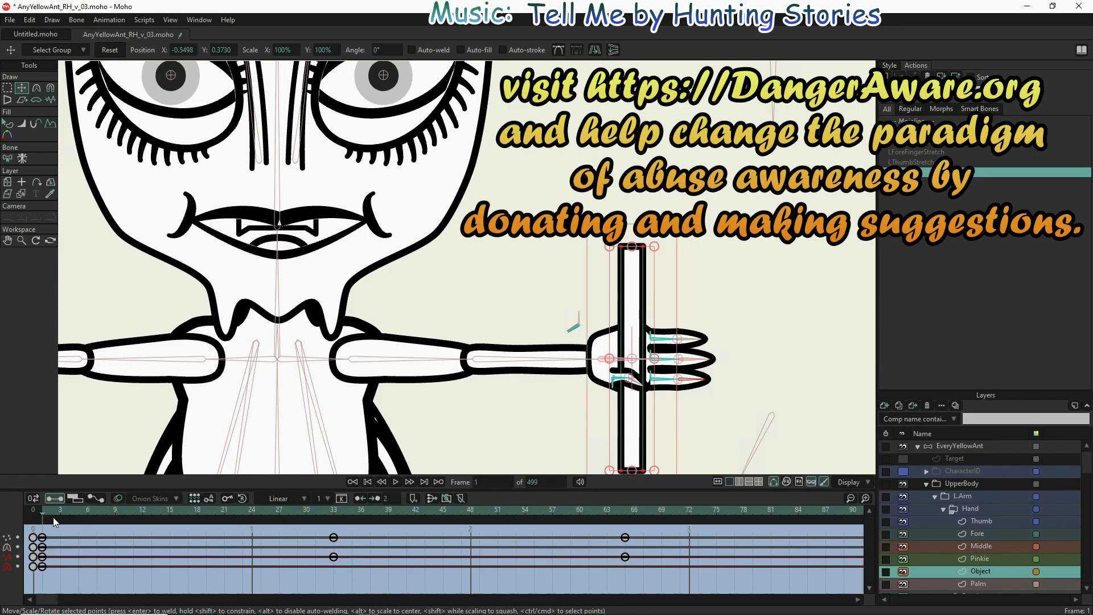
- Scrub the LWristTwist action from frame 1 to check the stretched object, and return to the mainline
{"action": "left_click_drag", "start_coordinate": [43, 510], "coordinate": [589, 575]}
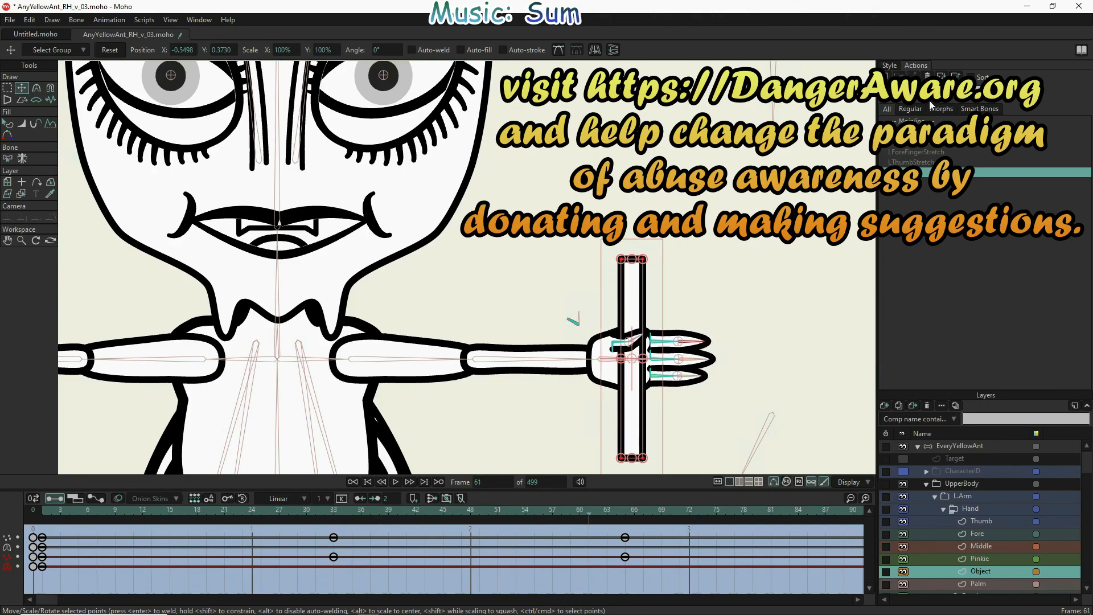
{"action": "left_click", "coordinate": [916, 120]}
{"action": "double_click", "coordinate": [915, 121]}
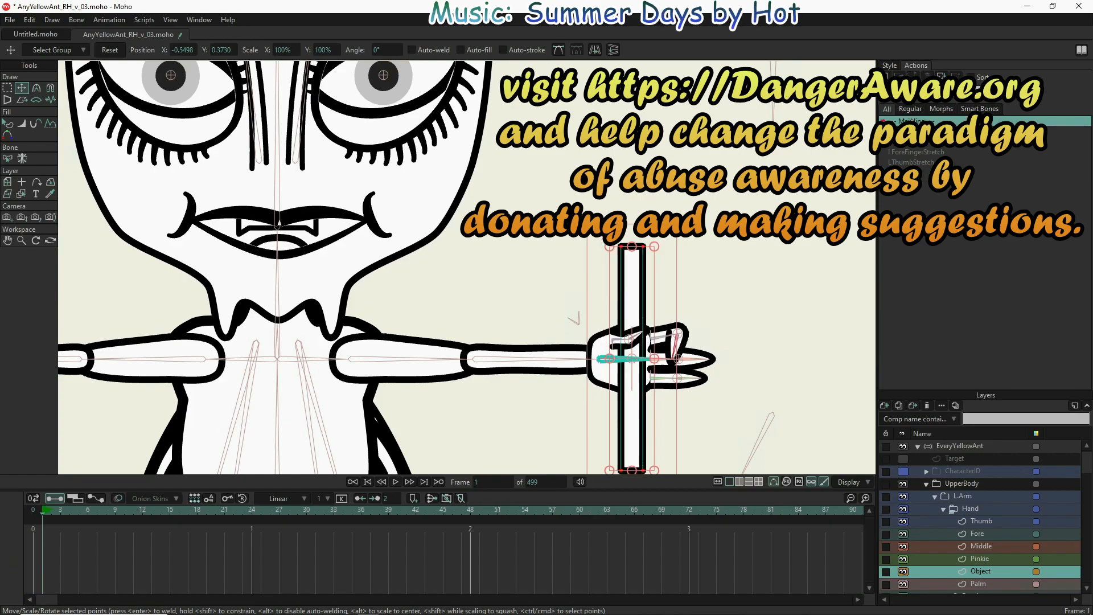
{"action": "left_click", "coordinate": [569, 329]}
{"action": "left_click_drag", "start_coordinate": [567, 335], "coordinate": [568, 321]}
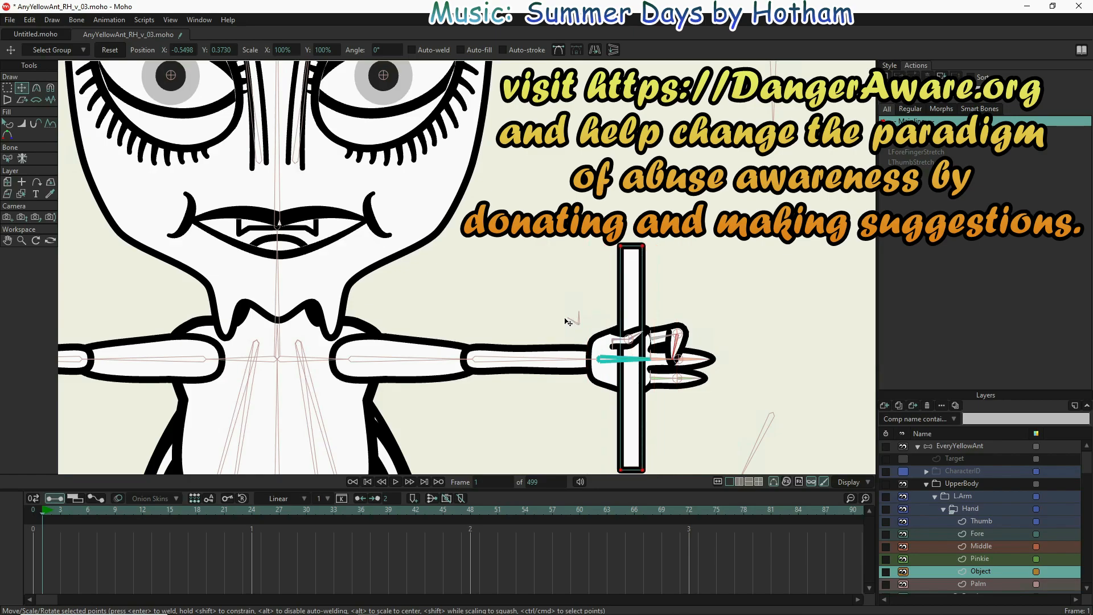
{"action": "key", "text": "ctrl+z"}
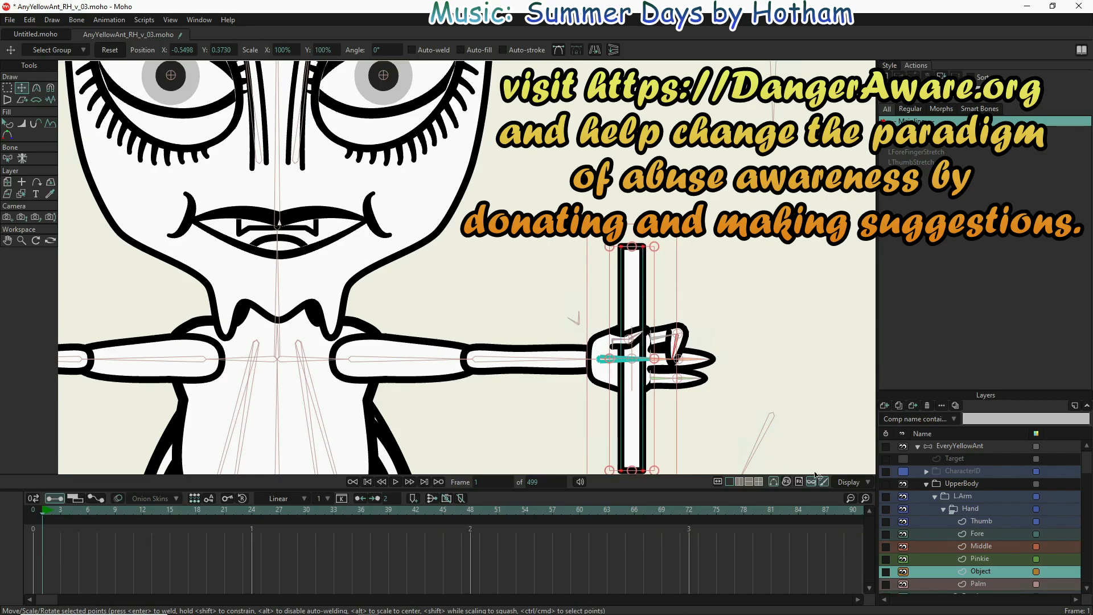
- Select the LFingerInterlace bone of EveryYellowAnt, and add 3 Finger Object Hand.png as an image layer above the Target layer
{"action": "left_click", "coordinate": [968, 446]}
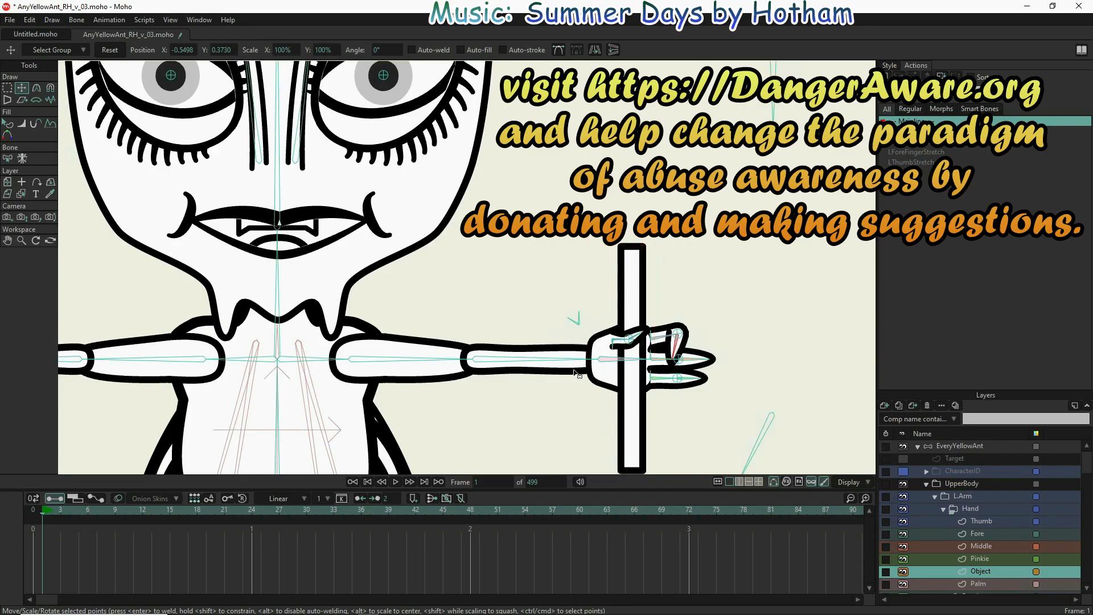
{"action": "left_click", "coordinate": [578, 317]}
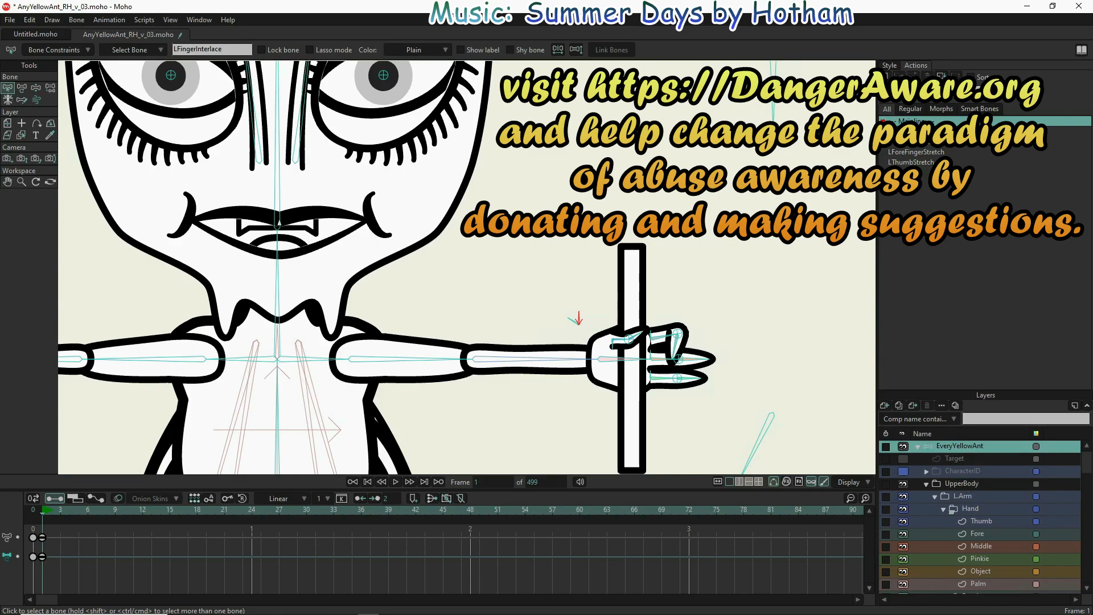
{"action": "left_click", "coordinate": [970, 509]}
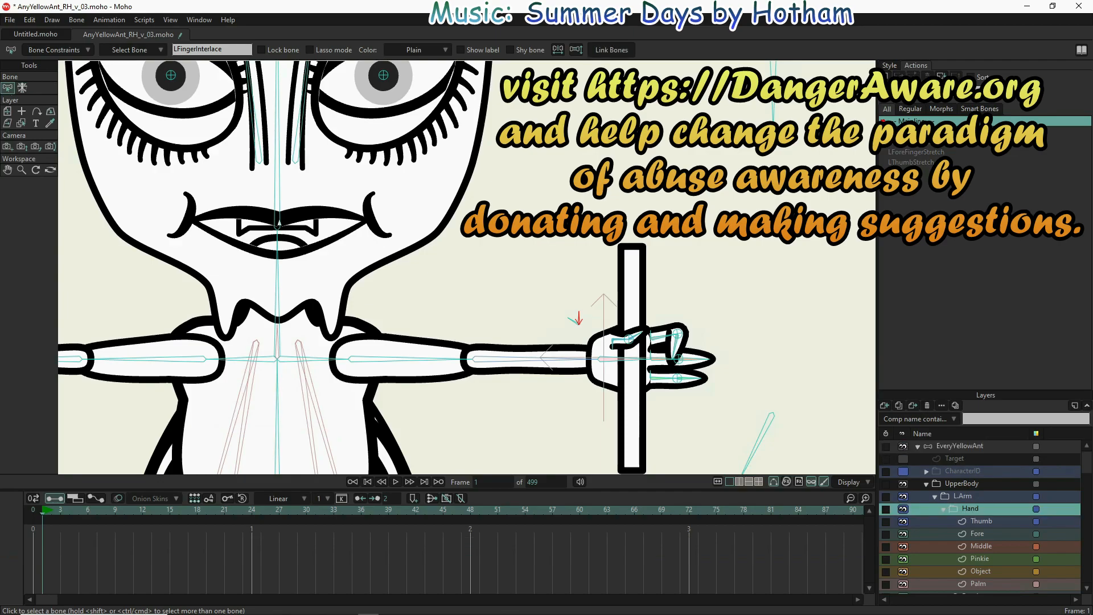
{"action": "left_click", "coordinate": [955, 459]}
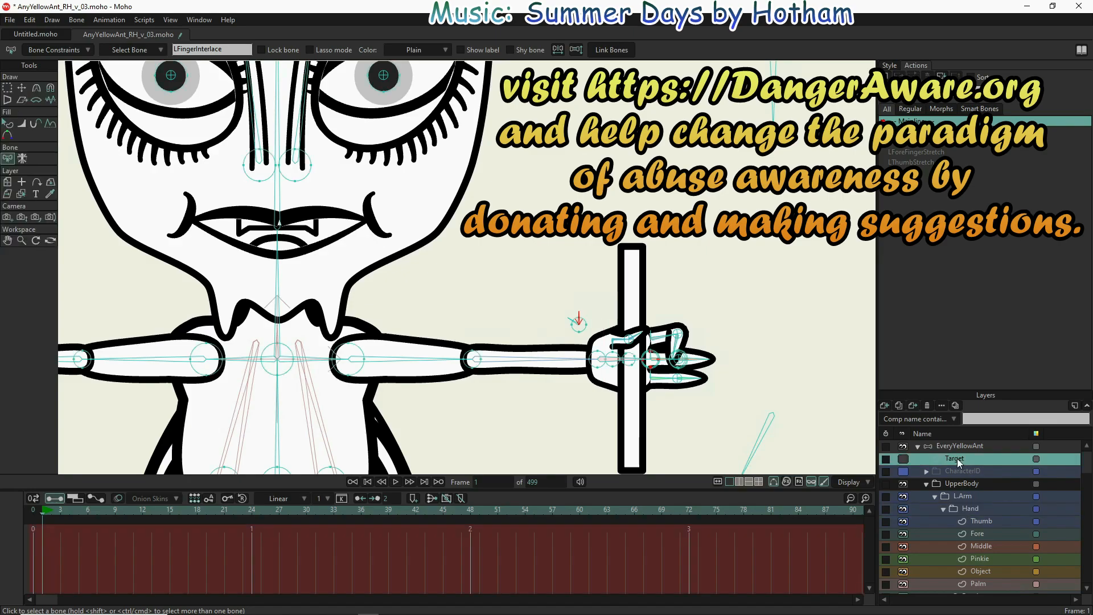
{"action": "left_click", "coordinate": [889, 426]}
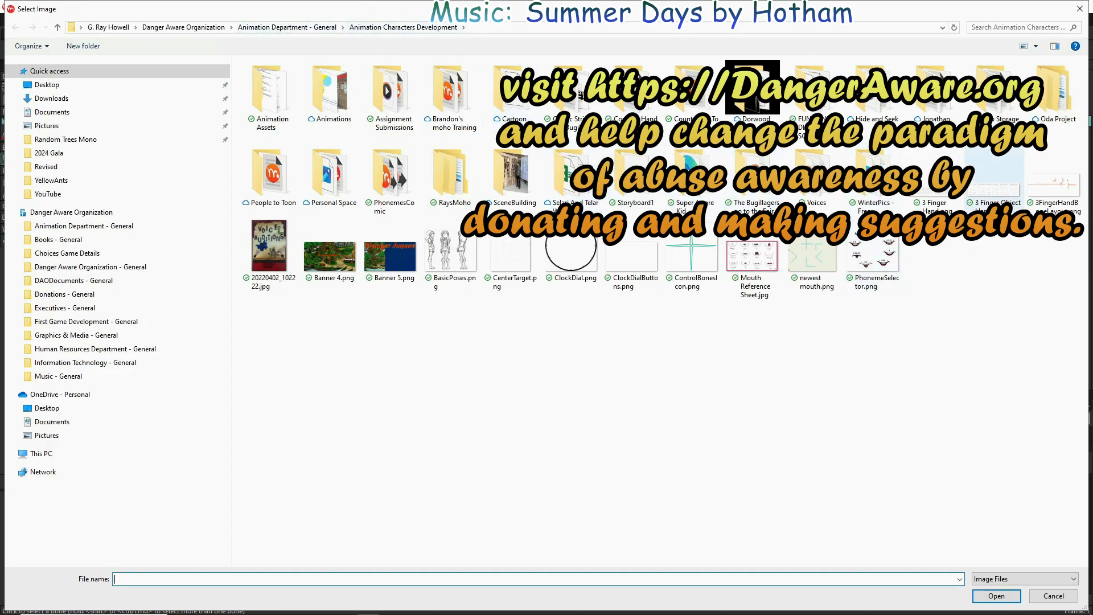
{"action": "double_click", "coordinate": [996, 195]}
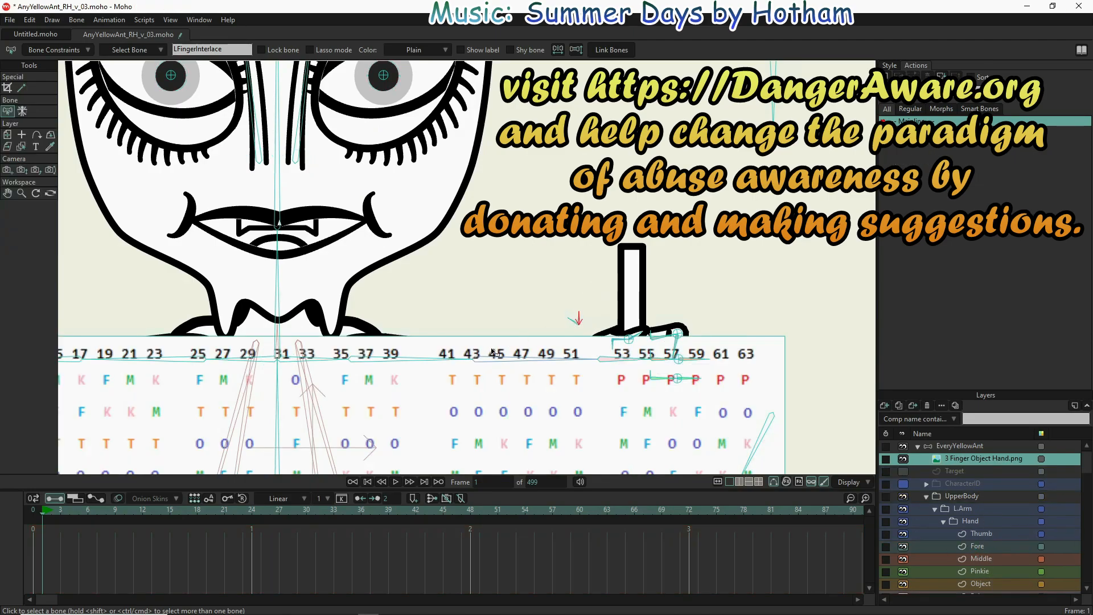
- At frame 0, scale the 3 Finger Object Hand.png chart to about 39.3% and place it just above the left forearm and hand
{"action": "left_click", "coordinate": [32, 511]}
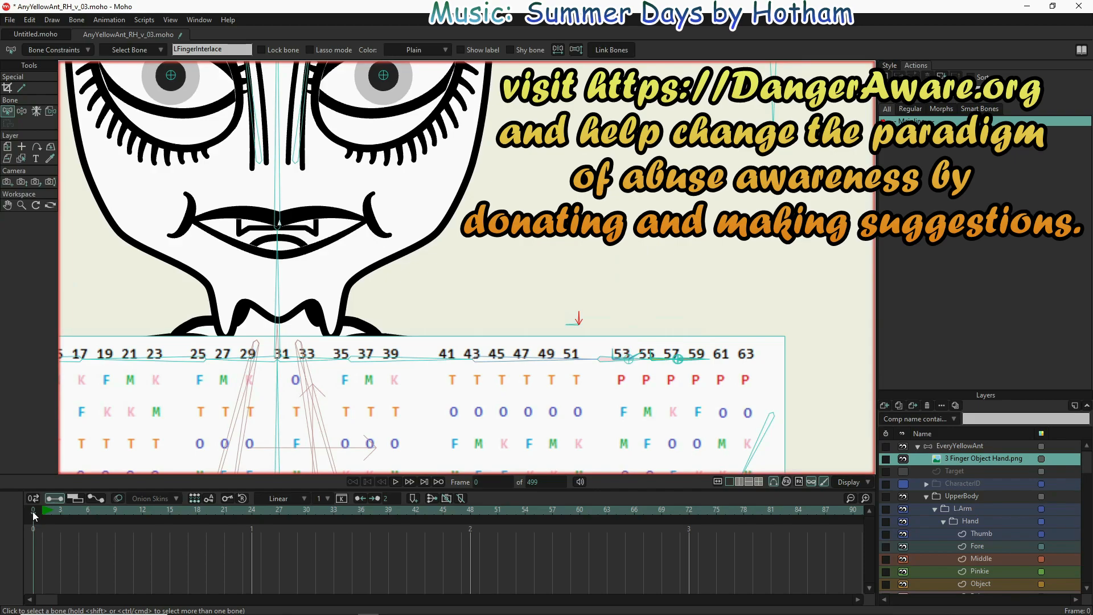
{"action": "left_click", "coordinate": [7, 147]}
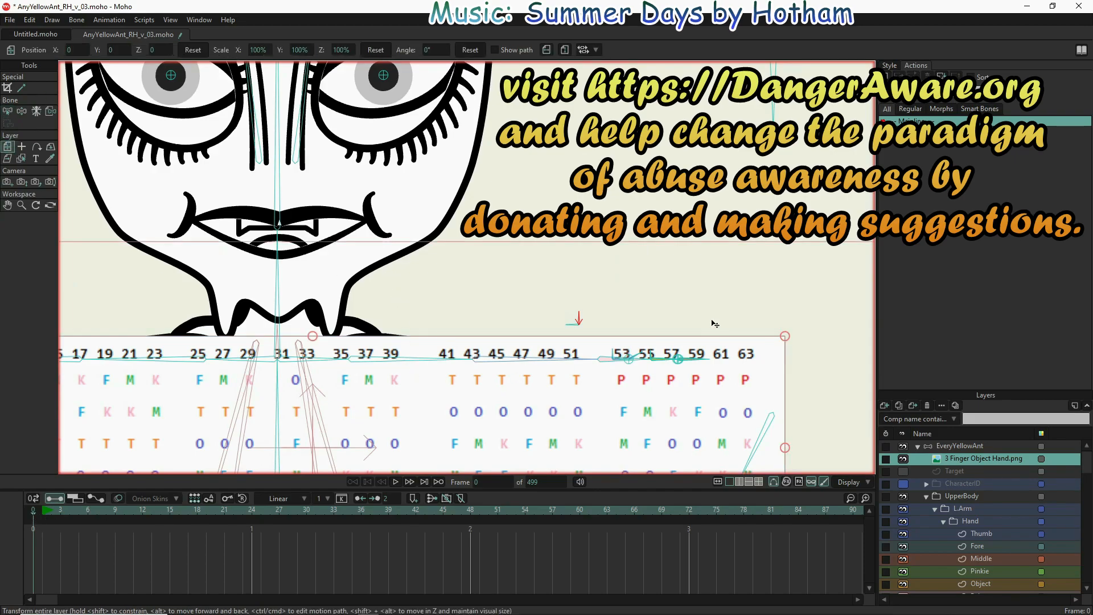
{"action": "mouse_move", "coordinate": [786, 337]}
{"action": "left_mouse_down"}
{"action": "mouse_move", "coordinate": [609, 430]}
{"action": "mouse_move", "coordinate": [341, 454]}
{"action": "left_mouse_up"}
{"action": "left_click_drag", "start_coordinate": [561, 406], "coordinate": [1019, 369]}
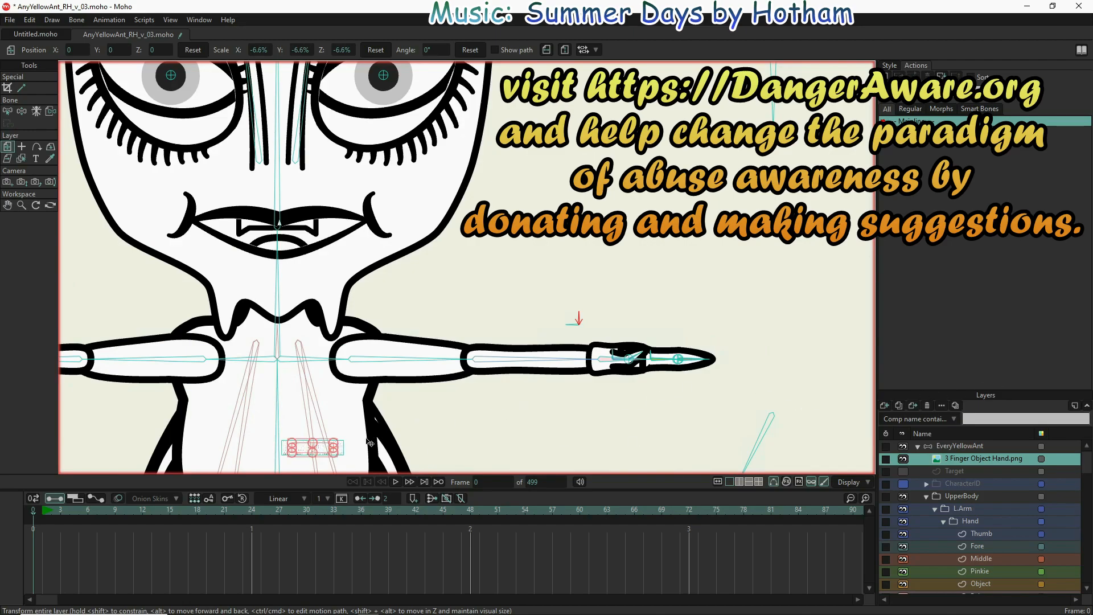
{"action": "left_click_drag", "start_coordinate": [337, 445], "coordinate": [218, 599]}
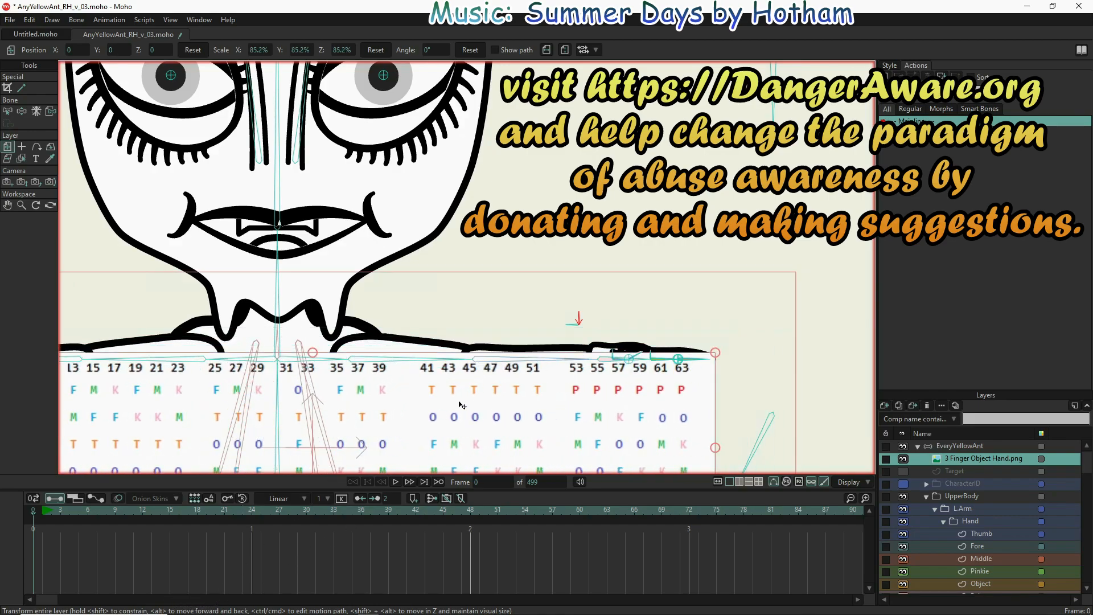
{"action": "left_click_drag", "start_coordinate": [553, 308], "coordinate": [693, 113]}
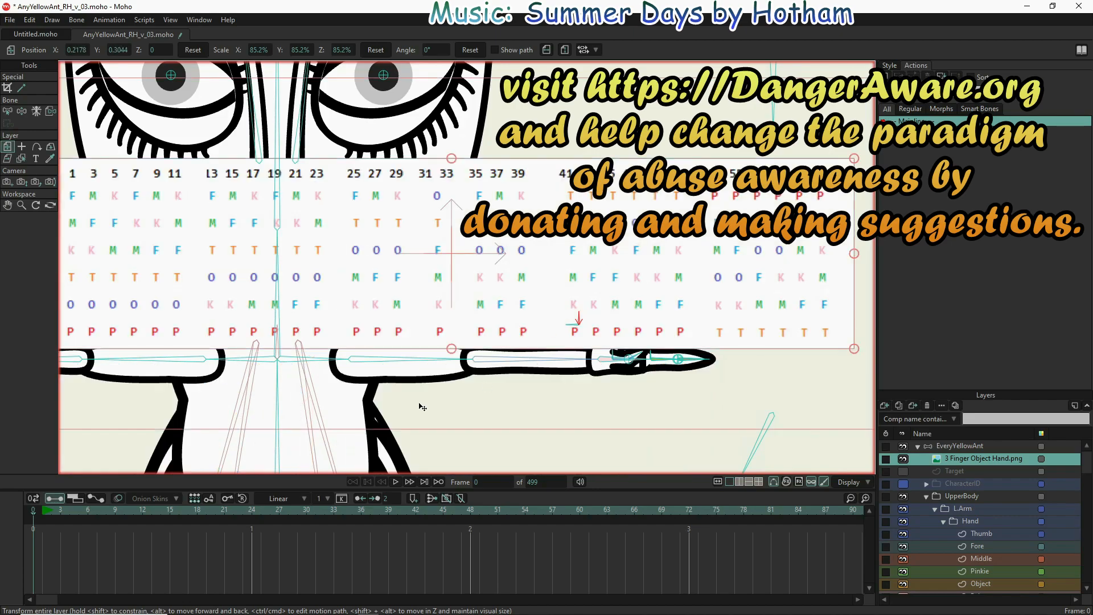
{"action": "left_click_drag", "start_coordinate": [855, 348], "coordinate": [598, 286]}
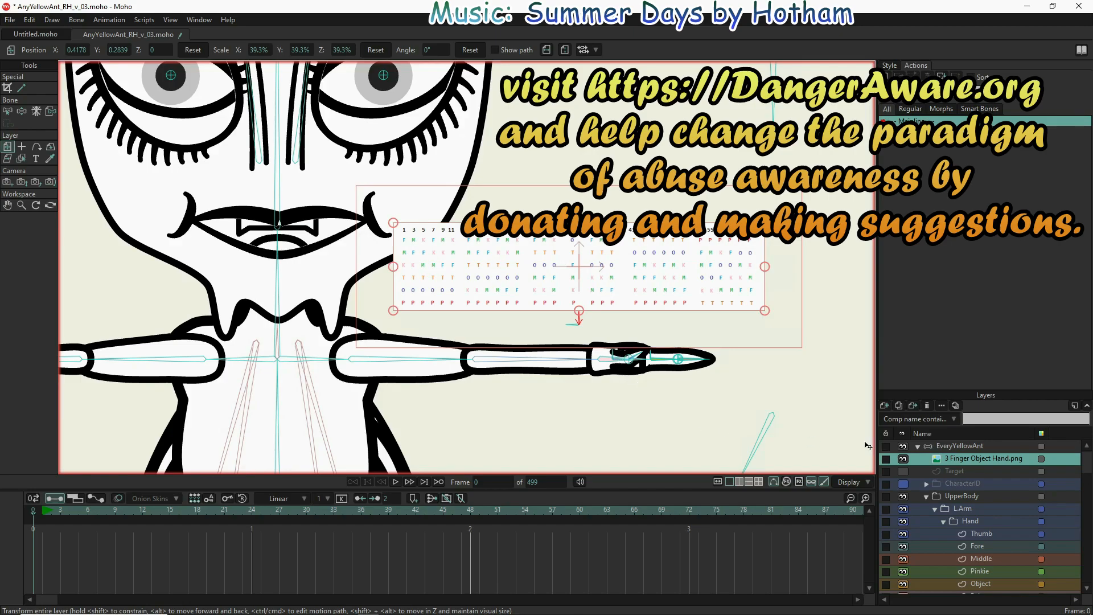
- Check in the Hand layer's depth sorting settings whether animated layer order is enabled, and accept the settings
{"action": "left_click", "coordinate": [944, 447]}
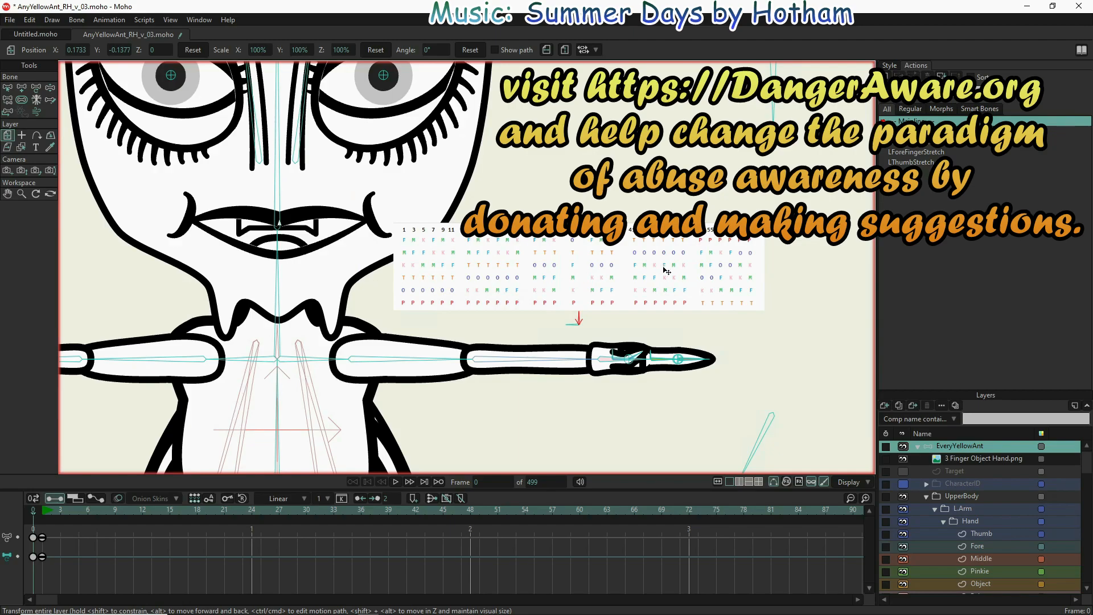
{"action": "left_click", "coordinate": [988, 521]}
{"action": "double_click", "coordinate": [988, 521]}
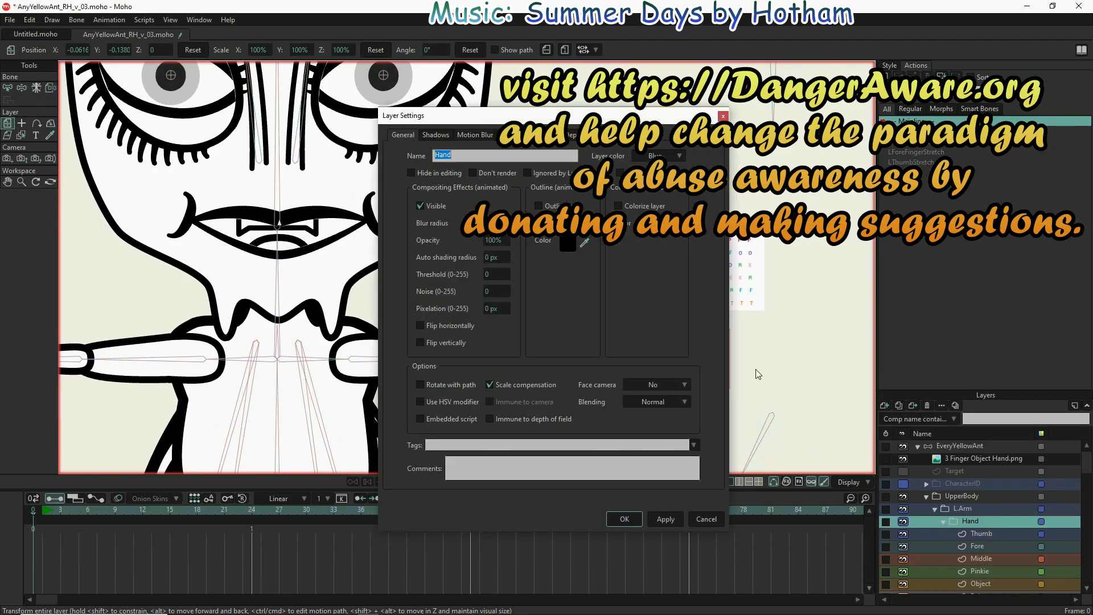
{"action": "left_click", "coordinate": [572, 135]}
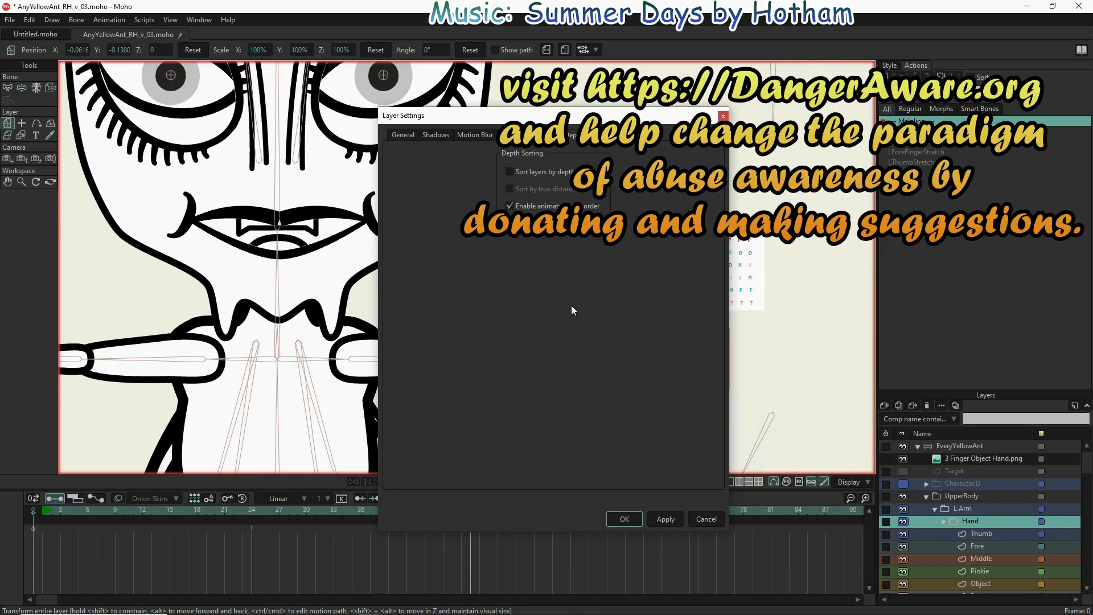
{"action": "left_click", "coordinate": [626, 518]}
{"action": "scroll", "coordinate": [981, 545], "scroll_direction": "down", "scroll_amount": 2}
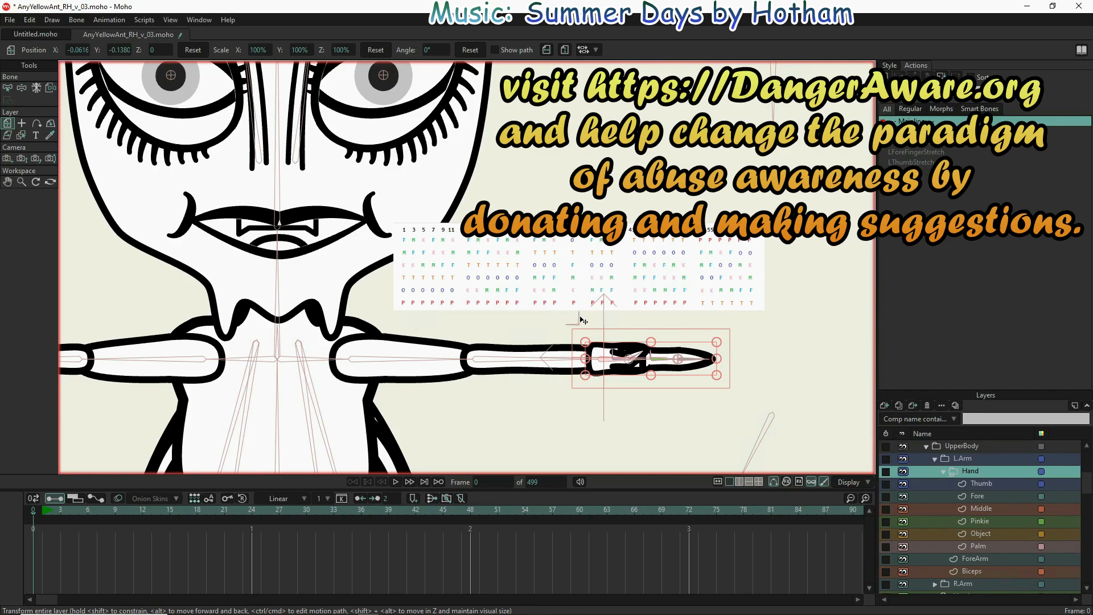
{"action": "scroll", "coordinate": [982, 449], "scroll_direction": "up", "scroll_amount": 3}
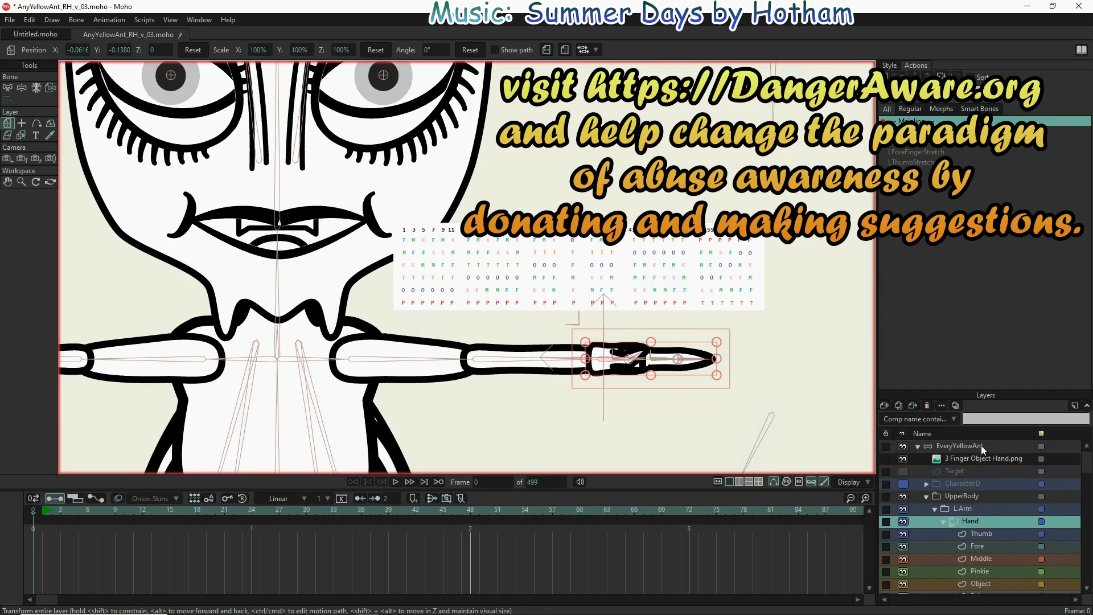
- Delete EveryYellowAnt's bone keyframes at the start of the mainline timeline
{"action": "left_click", "coordinate": [981, 447]}
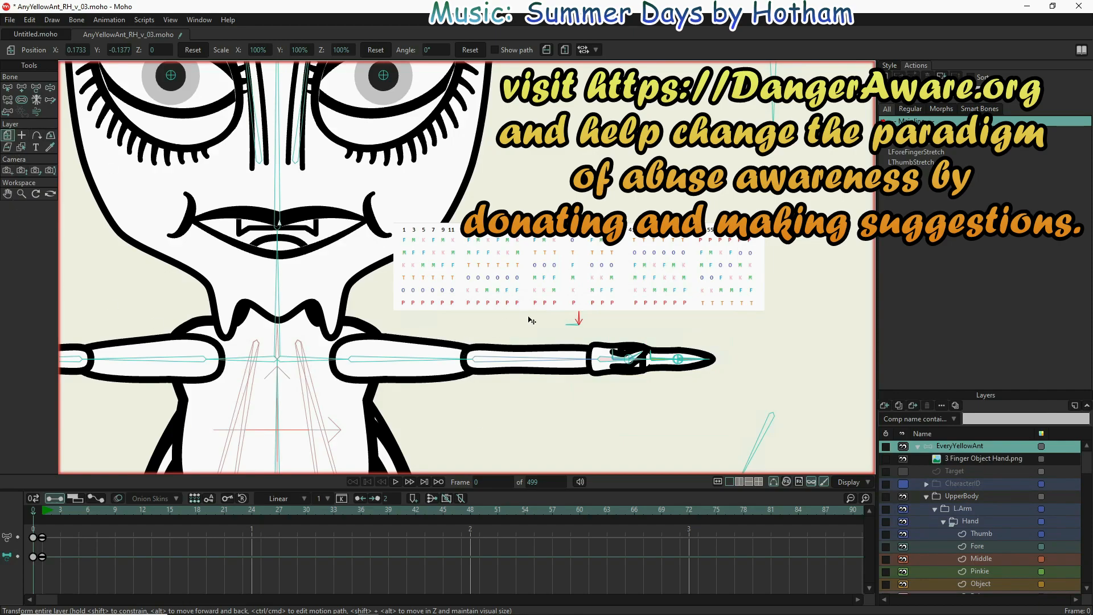
{"action": "left_click_drag", "start_coordinate": [57, 533], "coordinate": [26, 572]}
{"action": "key", "text": "Delete"}
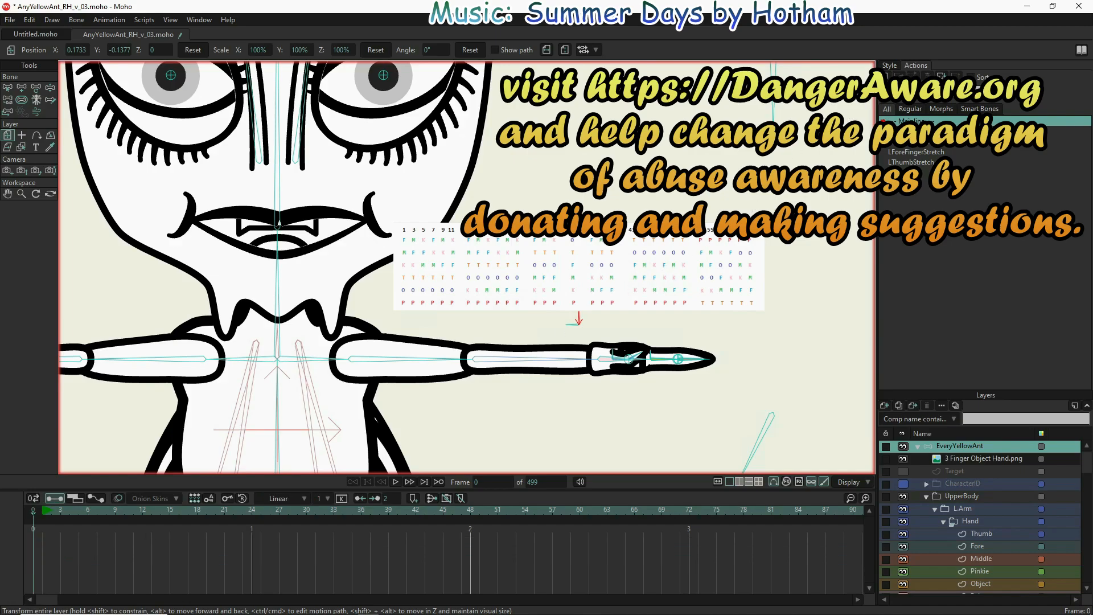
- Create a new action named LFingerInterlace and rotate its control bone to 122° at frame 1
{"action": "left_click", "coordinate": [884, 76]}
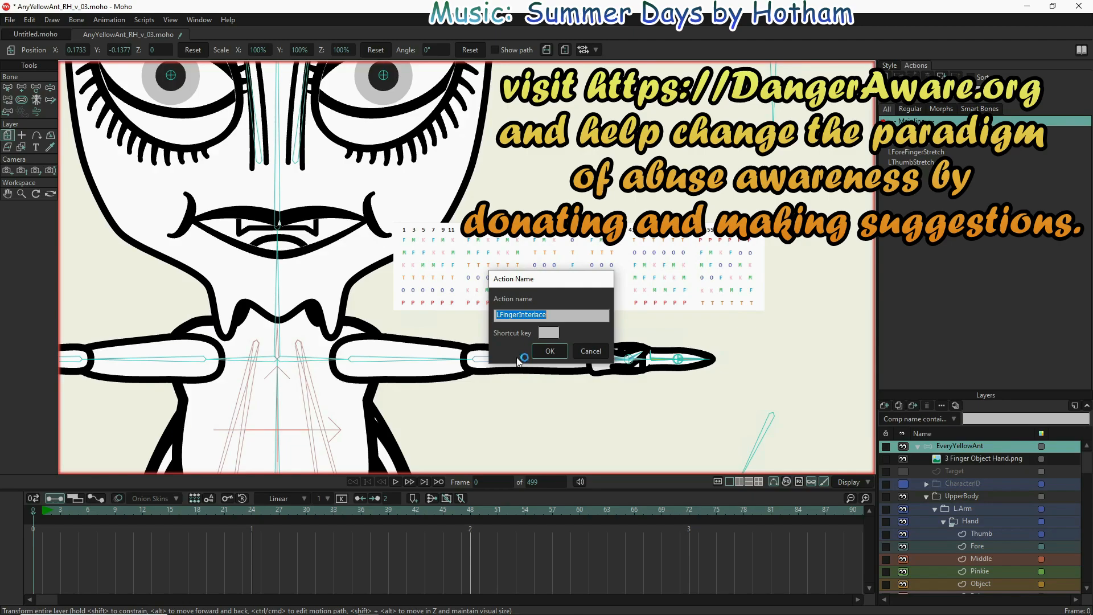
{"action": "left_click", "coordinate": [544, 352]}
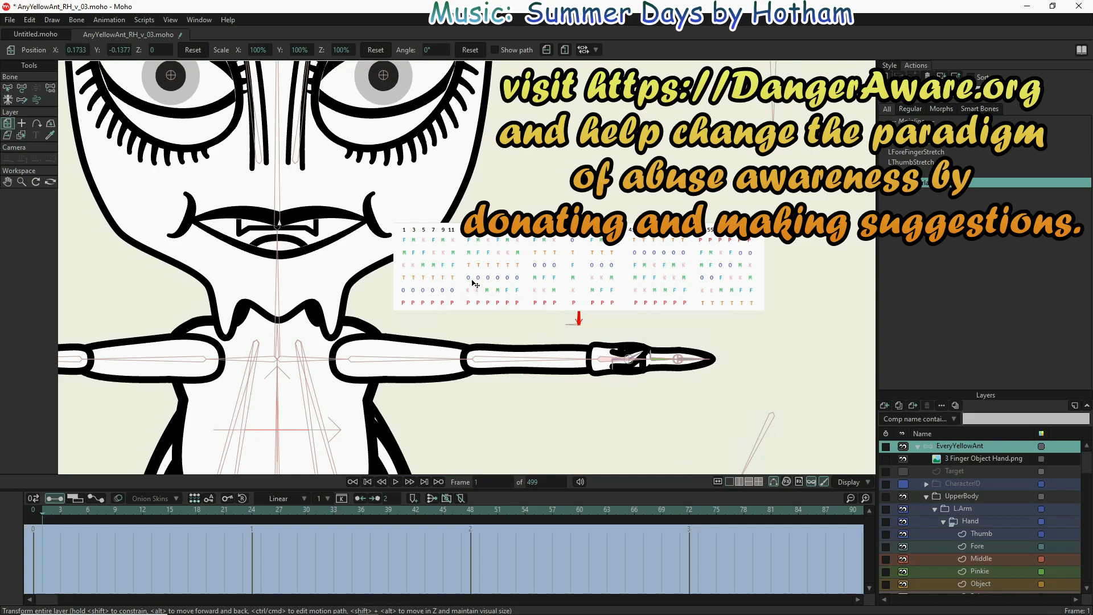
{"action": "left_click", "coordinate": [22, 89]}
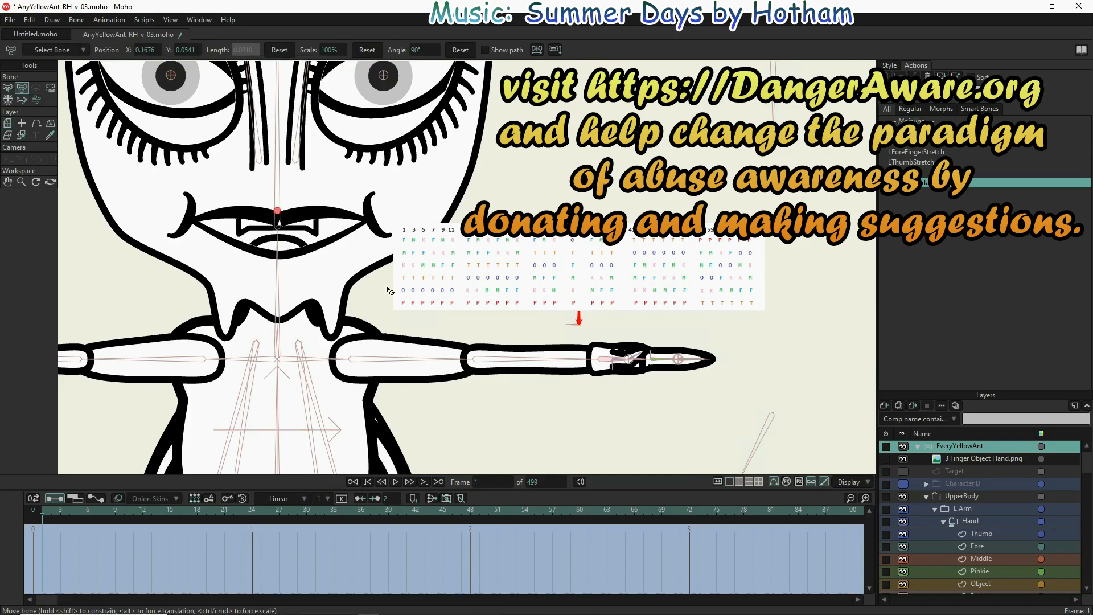
{"action": "left_click_drag", "start_coordinate": [578, 313], "coordinate": [545, 333]}
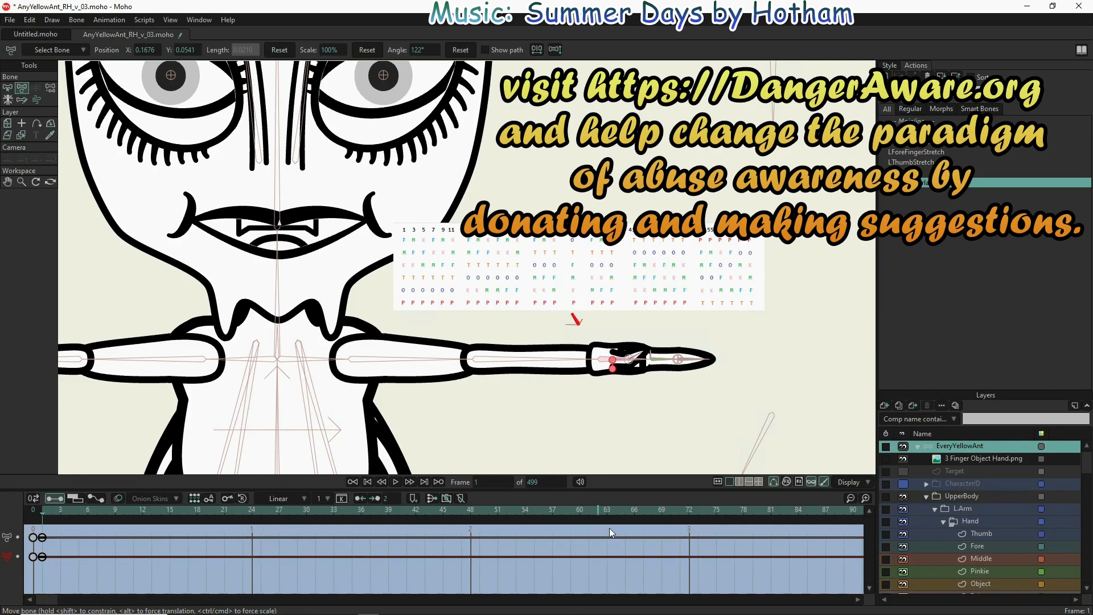
- Rotate the LFingerInterlace control bone to 58° at frame 65 of its action and return to frame 1
{"action": "left_click", "coordinate": [625, 509]}
{"action": "left_click_drag", "start_coordinate": [576, 313], "coordinate": [586, 314]}
{"action": "left_click", "coordinate": [769, 419]}
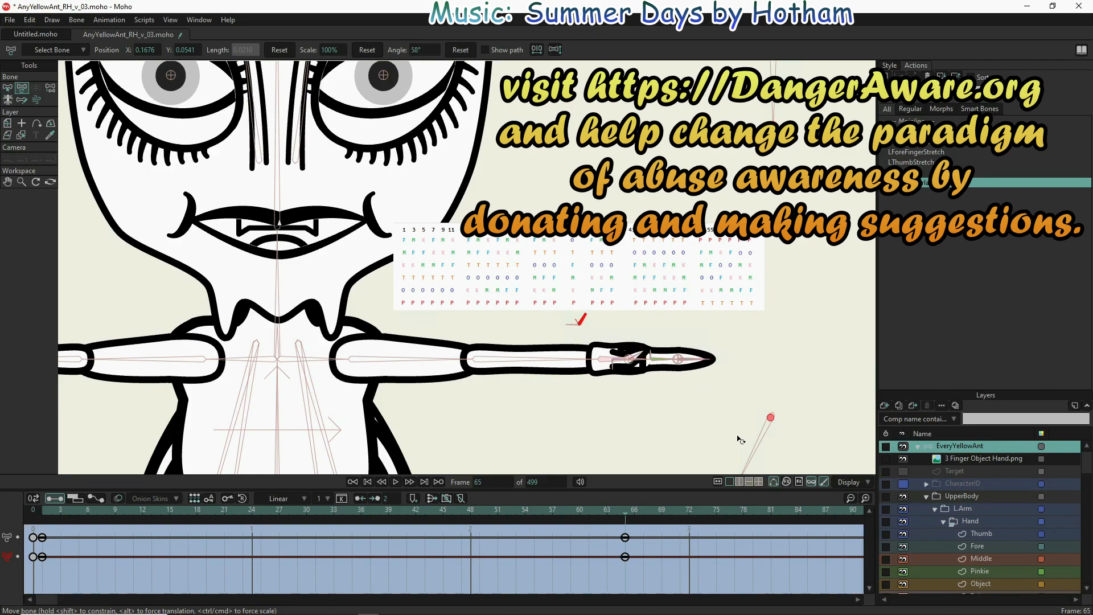
{"action": "left_click", "coordinate": [44, 510]}
{"action": "left_click", "coordinate": [252, 356]}
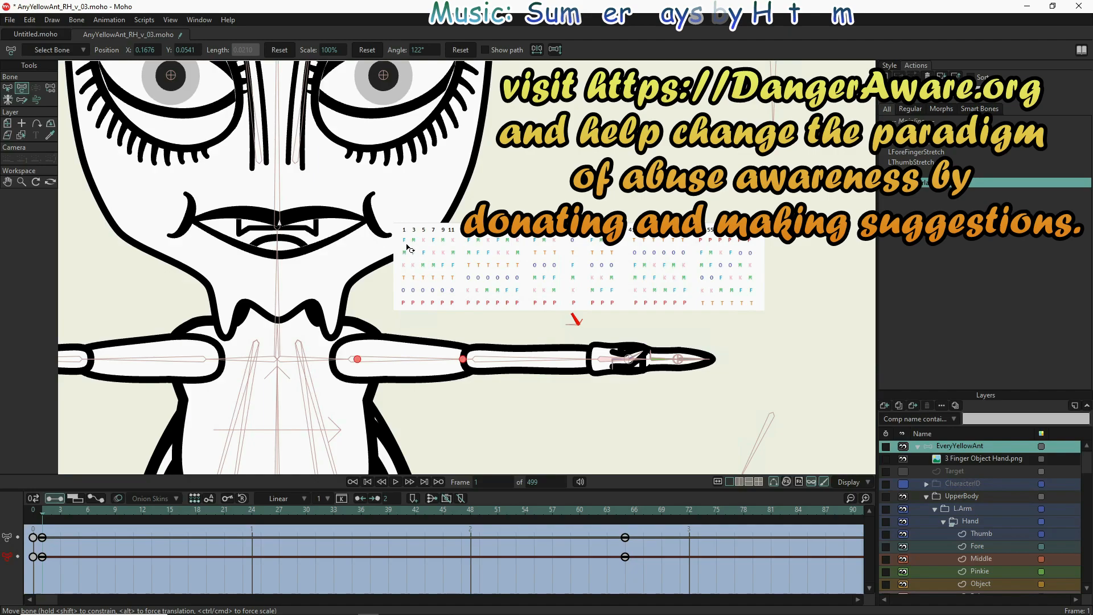
- At frame 1, order the Hand layers Fore, Middle, Pinkie, Thumb, Object, Palm from front to back, following the chart
{"action": "scroll", "coordinate": [532, 246], "scroll_direction": "up", "scroll_amount": 3}
{"action": "left_click_drag", "start_coordinate": [530, 243], "coordinate": [416, 241]}
{"action": "scroll", "coordinate": [404, 259], "scroll_direction": "up", "scroll_amount": 1}
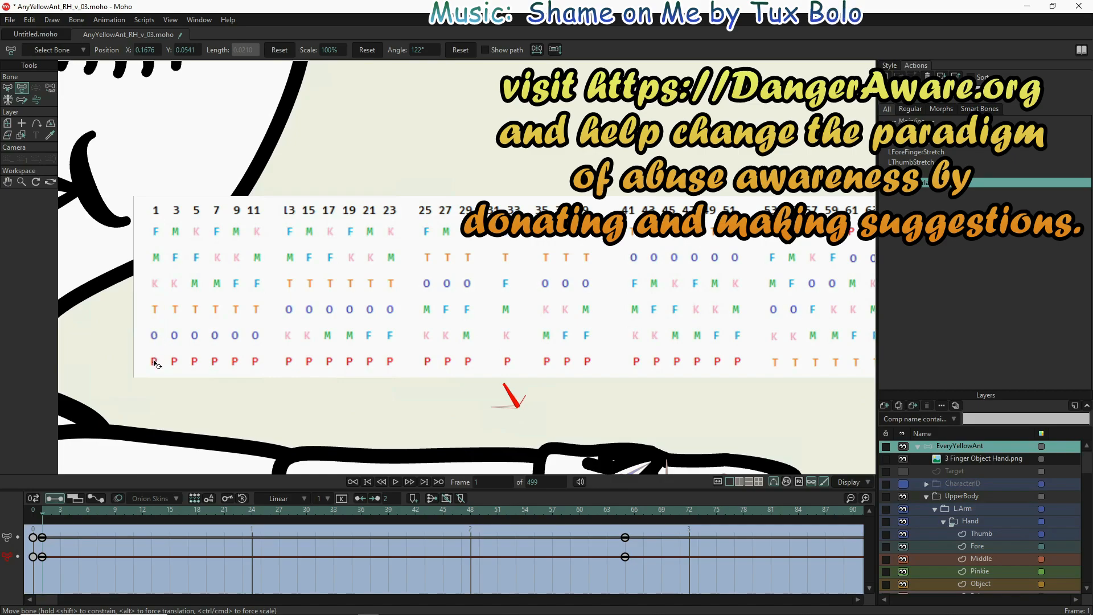
{"action": "scroll", "coordinate": [1002, 542], "scroll_direction": "down", "scroll_amount": 1}
{"action": "scroll", "coordinate": [1002, 544], "scroll_direction": "down", "scroll_amount": 3}
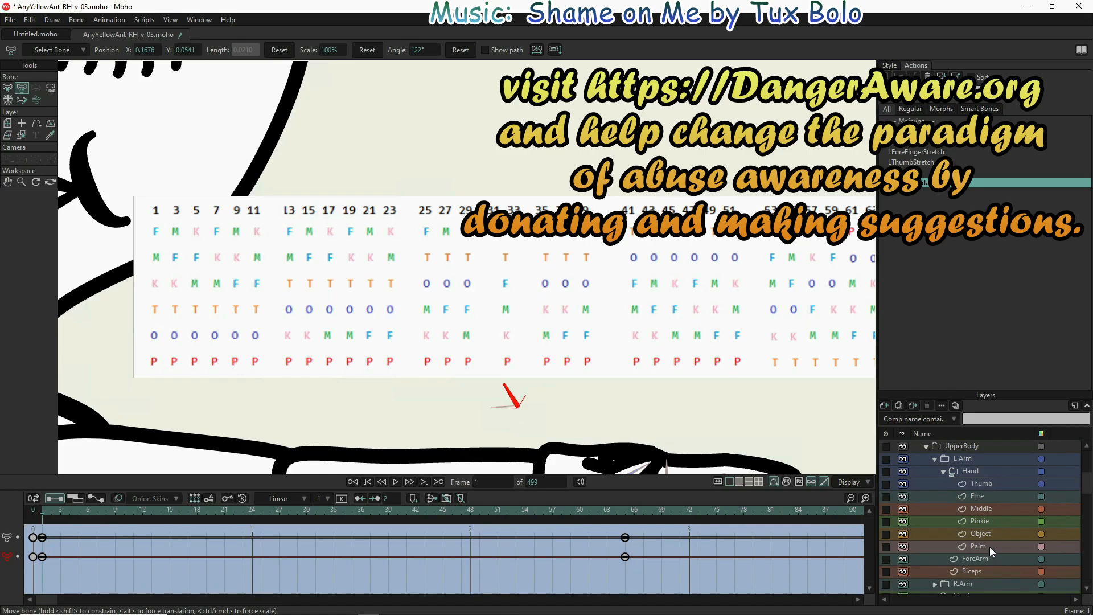
{"action": "left_click", "coordinate": [989, 546]}
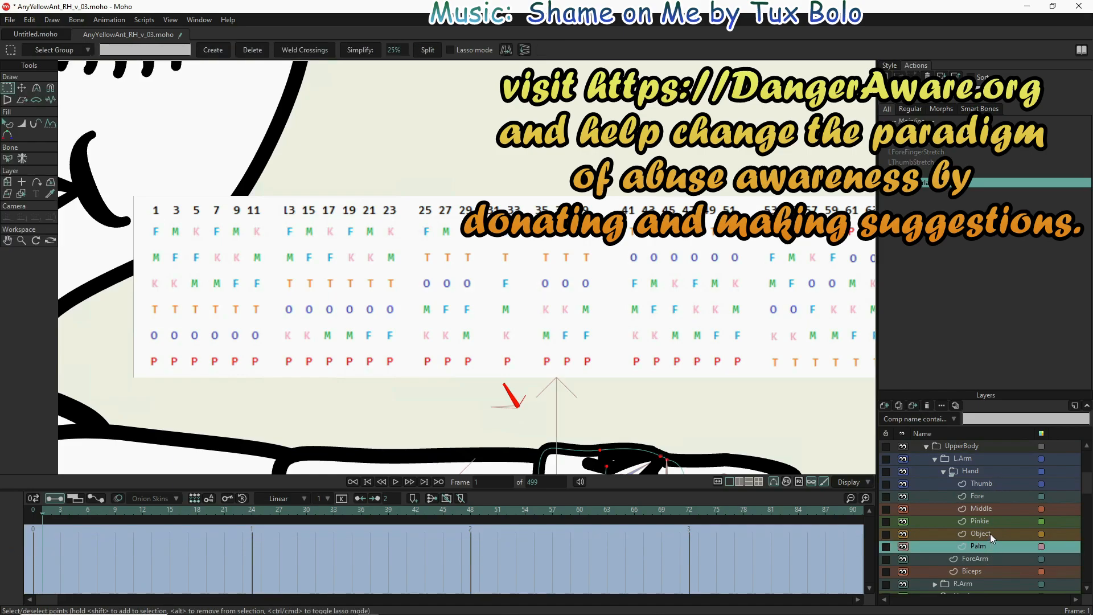
{"action": "left_click", "coordinate": [989, 534]}
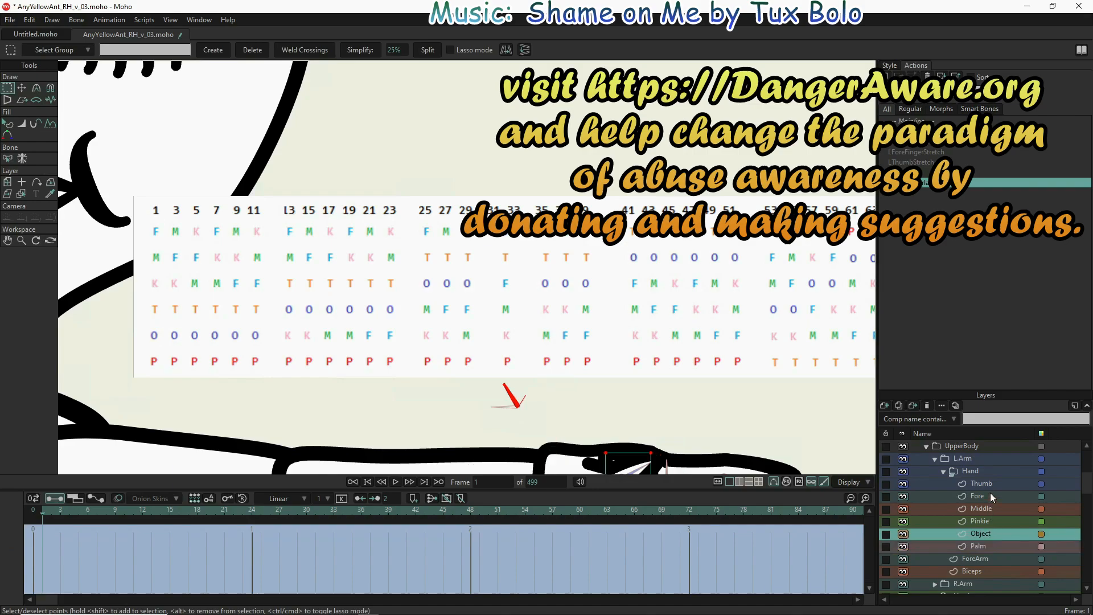
{"action": "left_click_drag", "start_coordinate": [991, 482], "coordinate": [992, 526]}
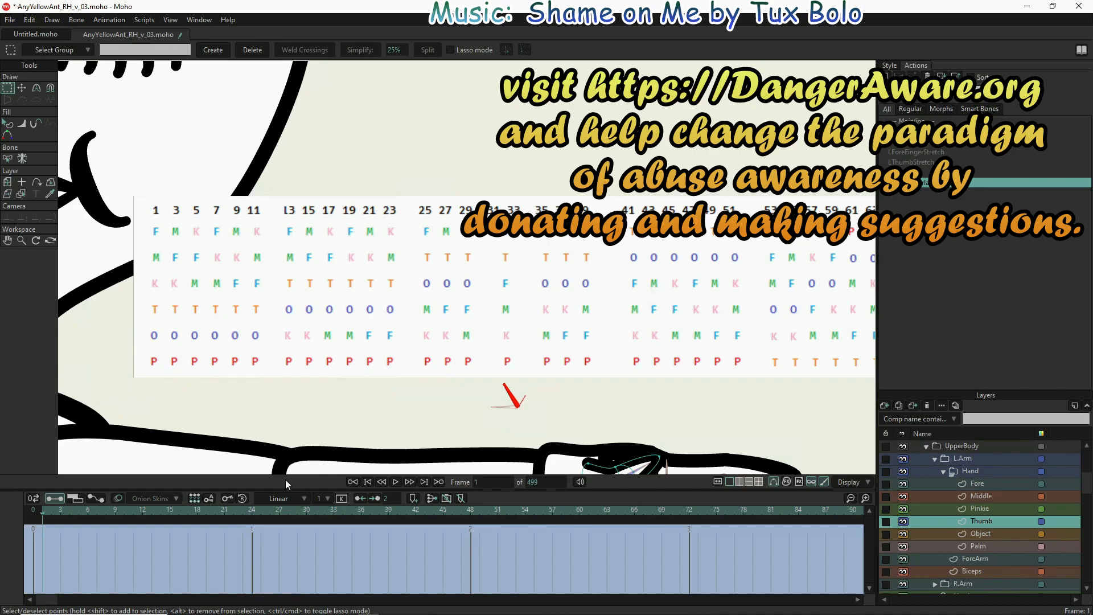
- At frame 3, move Middle in front of Fore; at frame 5, order the fingers Pinkie, Fore, Middle above Thumb
{"action": "key", "text": "Right"}
{"action": "key", "text": "Right"}
{"action": "left_click_drag", "start_coordinate": [987, 496], "coordinate": [988, 480]}
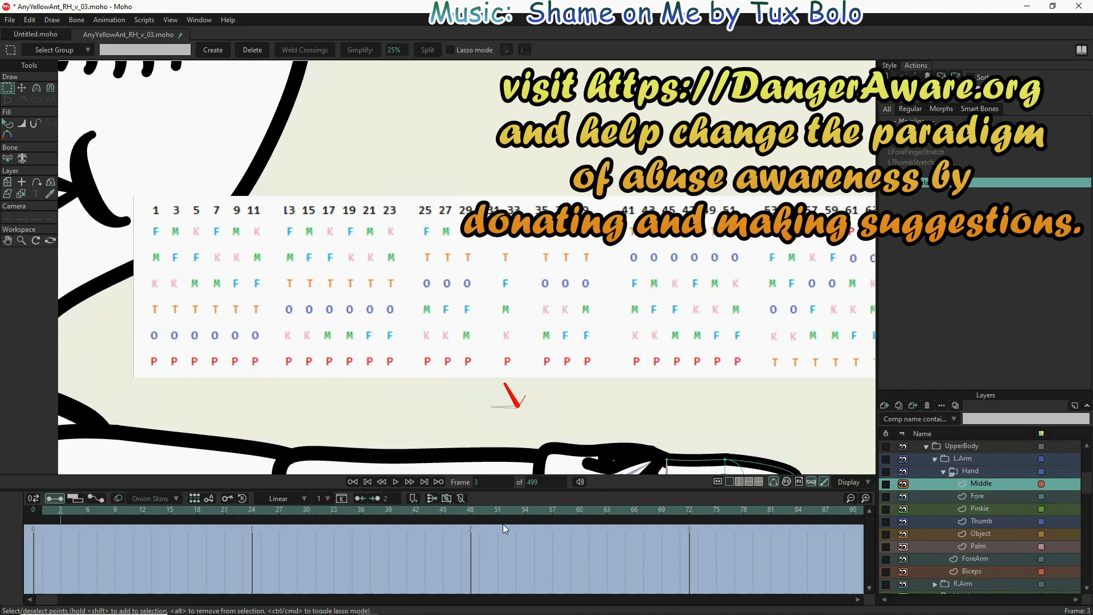
{"action": "key", "text": "ctrl+Right"}
{"action": "key", "text": "ctrl+Right"}
{"action": "left_click_drag", "start_coordinate": [981, 508], "coordinate": [980, 480]}
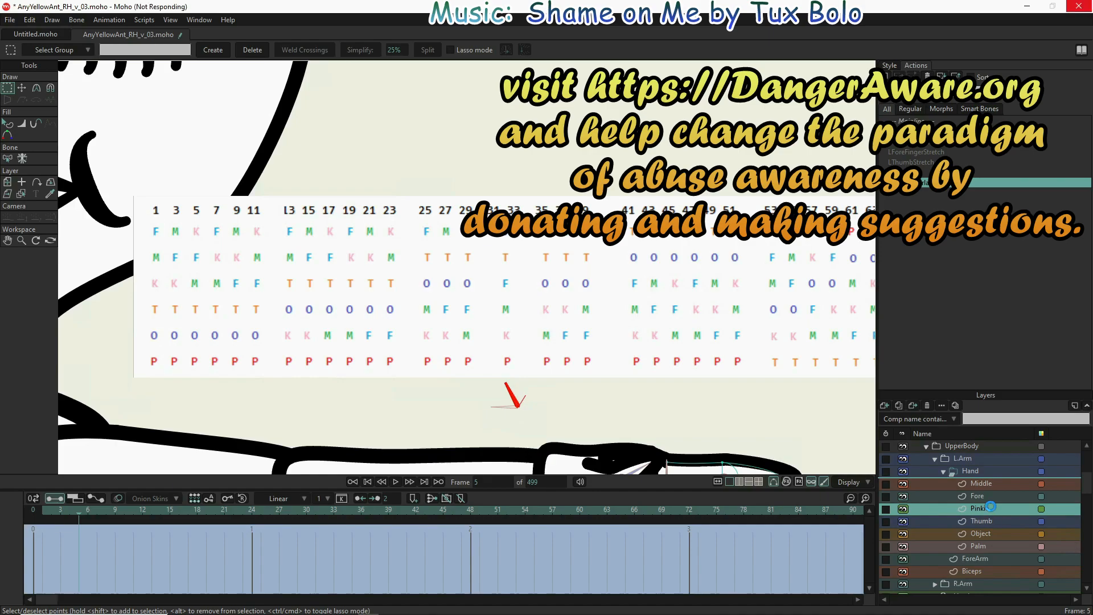
{"action": "left_click_drag", "start_coordinate": [988, 505], "coordinate": [989, 491]}
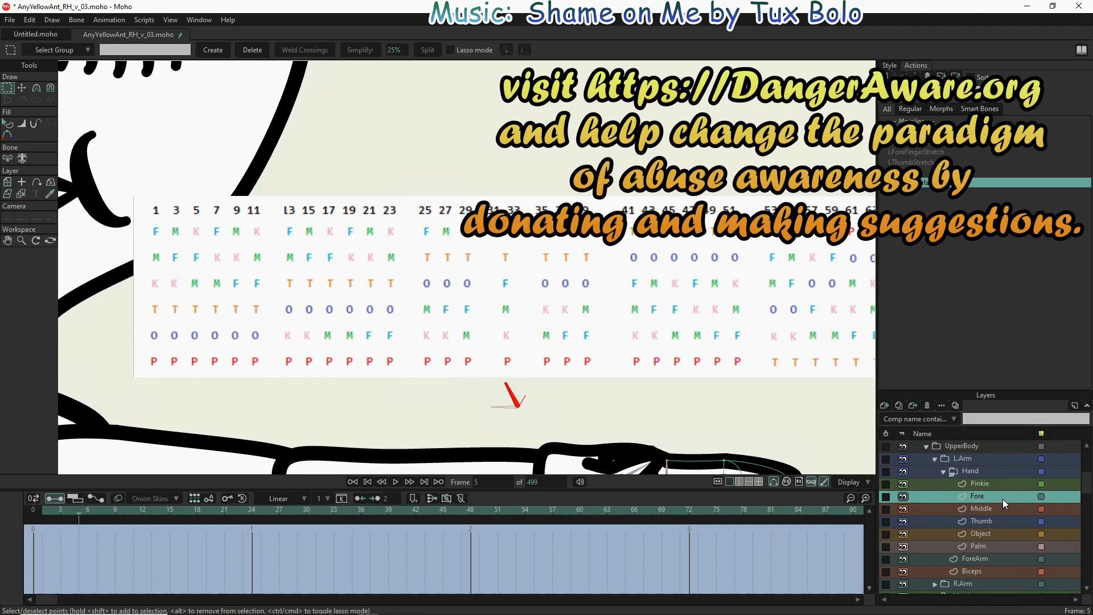
- Reorder the finger layers inside Hand every two frames from frame 7 to frame 15, matching the chart columns
{"action": "left_click_drag", "start_coordinate": [994, 501], "coordinate": [989, 541]}
{"action": "left_click", "coordinate": [988, 503]}
{"action": "left_click", "coordinate": [980, 508]}
{"action": "key", "text": "Left"}
{"action": "key", "text": "Left"}
{"action": "key", "text": "Right"}
{"action": "key", "text": "Right"}
{"action": "key", "text": "Right"}
{"action": "key", "text": "Right"}
{"action": "key", "text": "Right"}
{"action": "key", "text": "Right"}
{"action": "left_click_drag", "start_coordinate": [988, 495], "coordinate": [985, 482]}
- At frame 17, place Middle between Object and Palm with Pinkie frontmost; at frame 19, move Fore above Pinkie
{"action": "key", "text": "Right"}
{"action": "key", "text": "Right"}
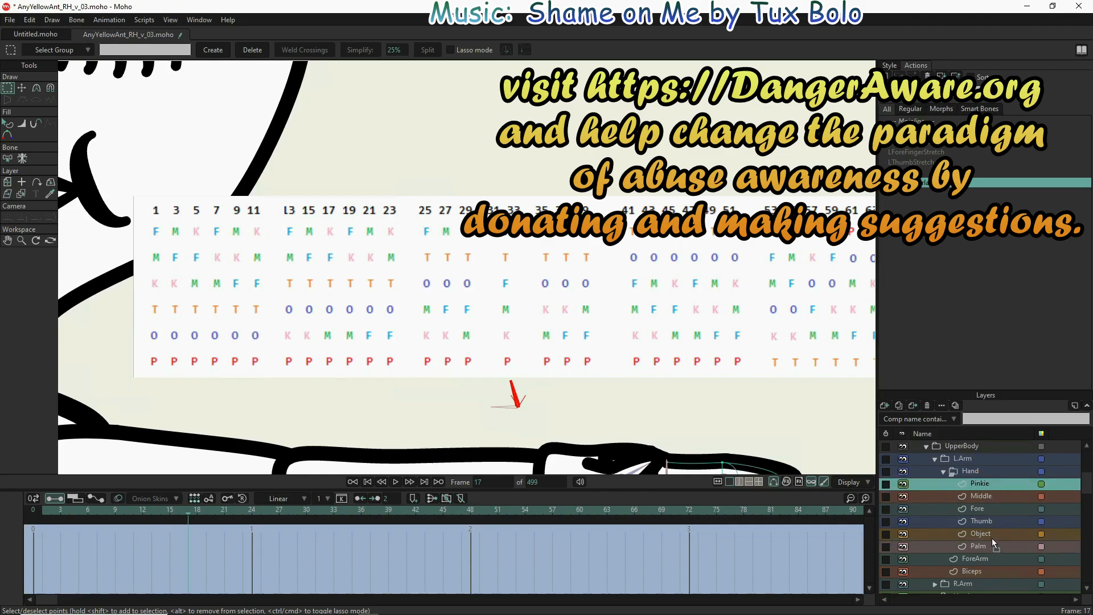
{"action": "mouse_move", "coordinate": [992, 538]}
{"action": "left_mouse_down"}
{"action": "mouse_move", "coordinate": [985, 486]}
{"action": "mouse_move", "coordinate": [985, 539]}
{"action": "left_mouse_up"}
{"action": "key", "text": "Right"}
{"action": "key", "text": "Right"}
{"action": "left_click_drag", "start_coordinate": [997, 498], "coordinate": [994, 479]}
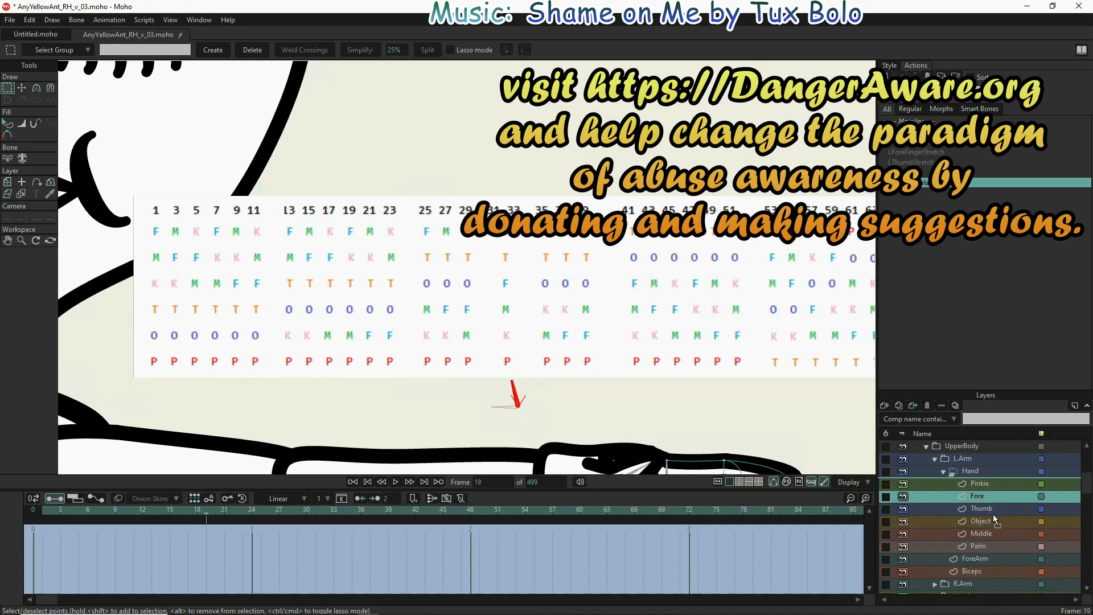
- At frame 21, order the Hand layers Middle, Pinkie, Thumb, Object, Fore, Palm; at frame 23, move Pinkie above Middle
{"action": "key", "text": "Right"}
{"action": "key", "text": "Right"}
{"action": "mouse_move", "coordinate": [1003, 536]}
{"action": "left_mouse_down"}
{"action": "mouse_move", "coordinate": [989, 480]}
{"action": "mouse_move", "coordinate": [988, 541]}
{"action": "left_mouse_up"}
{"action": "key", "text": "Right"}
{"action": "key", "text": "Right"}
{"action": "left_click_drag", "start_coordinate": [983, 497], "coordinate": [981, 480]}
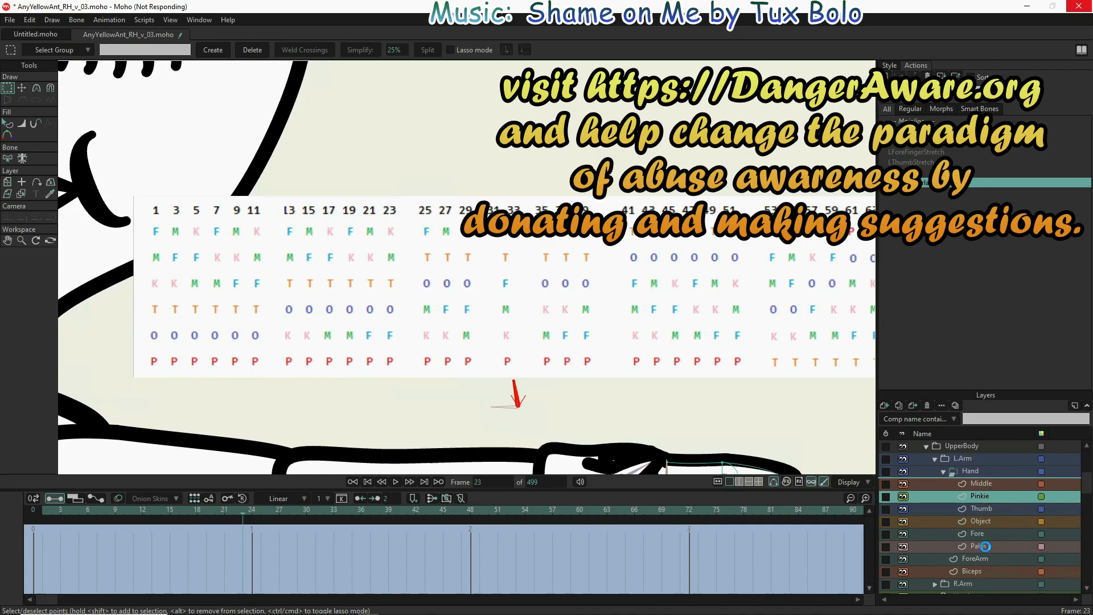
- At frame 25, order the layers Fore, Thumb, Object, Middle, Pinkie, Palm, and check the Hand layer's order keyframes
{"action": "key", "text": "Right"}
{"action": "key", "text": "Right"}
{"action": "mouse_move", "coordinate": [988, 532]}
{"action": "left_mouse_down"}
{"action": "mouse_move", "coordinate": [985, 511]}
{"action": "mouse_move", "coordinate": [989, 539]}
{"action": "left_mouse_up"}
{"action": "left_click_drag", "start_coordinate": [990, 497], "coordinate": [990, 526]}
{"action": "left_click", "coordinate": [994, 471]}
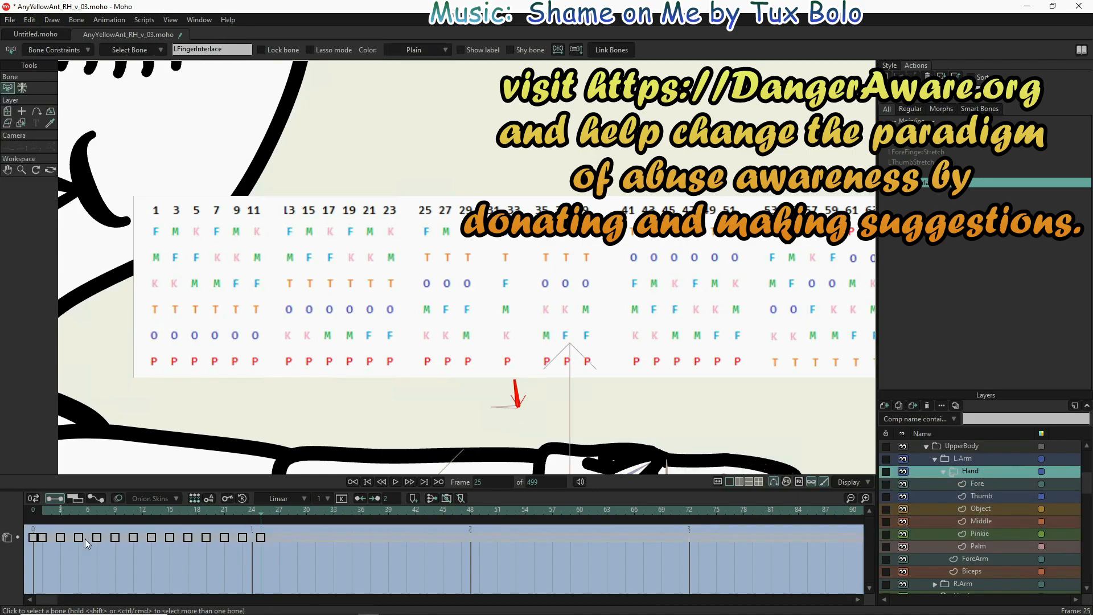
- At frame 27, order the Hand layers Middle, Thumb, Object, Fore, Pinkie, Palm
{"action": "key", "text": "Right"}
{"action": "key", "text": "Right"}
{"action": "left_click_drag", "start_coordinate": [988, 520], "coordinate": [988, 487]}
{"action": "left_click_drag", "start_coordinate": [988, 527], "coordinate": [989, 526]}
- Try to reorder the Hand layers at frame 29 to match the chart column
{"action": "key", "text": "Right"}
{"action": "key", "text": "Right"}
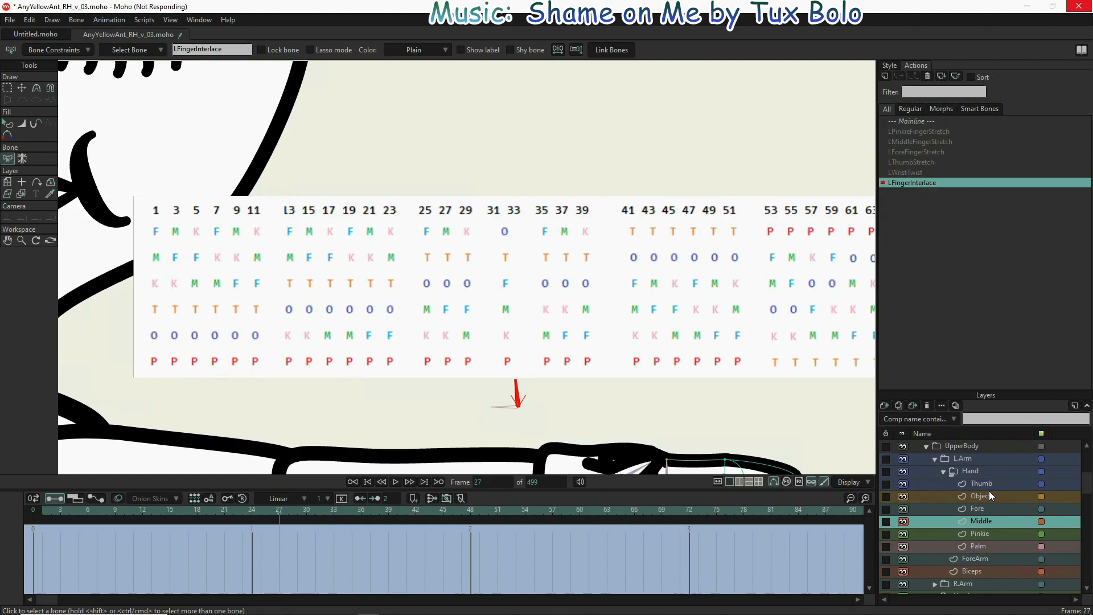
{"action": "key", "text": "Right"}
{"action": "key", "text": "Right"}
{"action": "left_click_drag", "start_coordinate": [998, 530], "coordinate": [992, 491]}
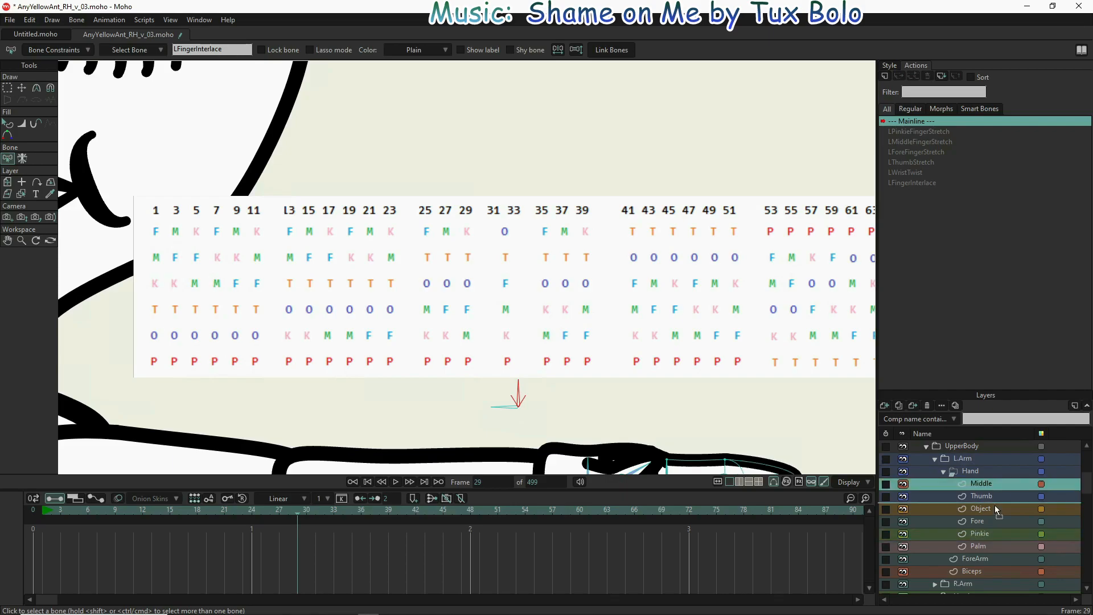
- Reopen the LFingerInterlace action and order the Hand layers Pinkie, Thumb, Object, Fore, Middle, Palm at frame 29
{"action": "double_click", "coordinate": [910, 182]}
{"action": "left_click", "coordinate": [970, 470]}
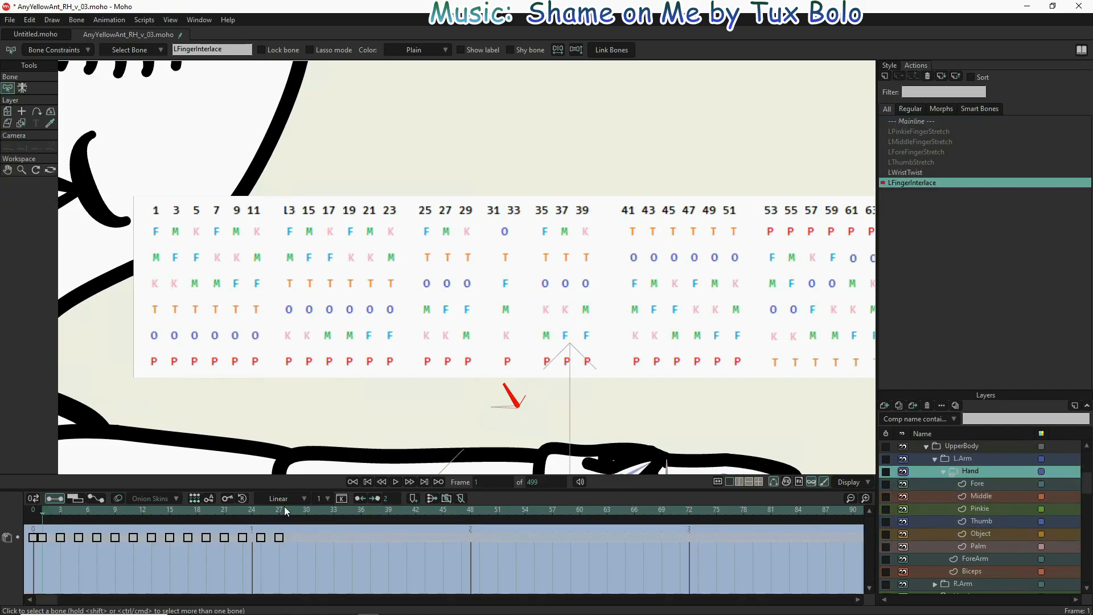
{"action": "left_click_drag", "start_coordinate": [988, 533], "coordinate": [985, 482]}
{"action": "mouse_move", "coordinate": [984, 496]}
{"action": "left_mouse_down"}
{"action": "mouse_move", "coordinate": [985, 541]}
{"action": "mouse_move", "coordinate": [978, 481]}
{"action": "mouse_move", "coordinate": [988, 540]}
{"action": "mouse_move", "coordinate": [991, 484]}
{"action": "mouse_move", "coordinate": [993, 540]}
{"action": "mouse_move", "coordinate": [979, 505]}
{"action": "mouse_move", "coordinate": [998, 512]}
{"action": "mouse_move", "coordinate": [997, 541]}
{"action": "mouse_move", "coordinate": [984, 505]}
{"action": "mouse_move", "coordinate": [986, 513]}
{"action": "left_mouse_up"}
- Reorder the Hand layers every two frames from frame 31 to frame 51 to match the chart columns
{"action": "key", "text": "Right"}
{"action": "key", "text": "Right"}
{"action": "key", "text": "Right"}
{"action": "key", "text": "Right"}
{"action": "key", "text": "Right"}
{"action": "key", "text": "Right"}
{"action": "key", "text": "Right"}
{"action": "key", "text": "Right"}
{"action": "key", "text": "Right"}
{"action": "key", "text": "Right"}
{"action": "key", "text": "Right"}
{"action": "key", "text": "Right"}
{"action": "key", "text": "Right"}
{"action": "key", "text": "Right"}
{"action": "key", "text": "Right"}
{"action": "key", "text": "Right"}
{"action": "key", "text": "Right"}
{"action": "key", "text": "Right"}
{"action": "key", "text": "Right"}
{"action": "key", "text": "Right"}
{"action": "mouse_move", "coordinate": [987, 508]}
{"action": "left_mouse_down"}
{"action": "mouse_move", "coordinate": [990, 539]}
{"action": "mouse_move", "coordinate": [989, 504]}
{"action": "left_mouse_up"}
{"action": "key", "text": "Right"}
{"action": "key", "text": "Right"}
{"action": "key", "text": "Right"}
{"action": "key", "text": "Right"}
- From frame 53, put Palm frontmost and Thumb rearmost, then follow the chart to Palm, Object, Pinkie, Middle, Fore, Thumb at frame 63
{"action": "left_click_drag", "start_coordinate": [990, 546], "coordinate": [988, 505]}
{"action": "left_click", "coordinate": [986, 533], "text": "shift"}
{"action": "key", "text": "Right"}
{"action": "key", "text": "Right"}
{"action": "key", "text": "Right"}
{"action": "key", "text": "Right"}
{"action": "key", "text": "Right"}
{"action": "key", "text": "Right"}
{"action": "key", "text": "Right"}
{"action": "key", "text": "Right"}
{"action": "key", "text": "Left"}
{"action": "left_click_drag", "start_coordinate": [989, 534], "coordinate": [989, 522]}
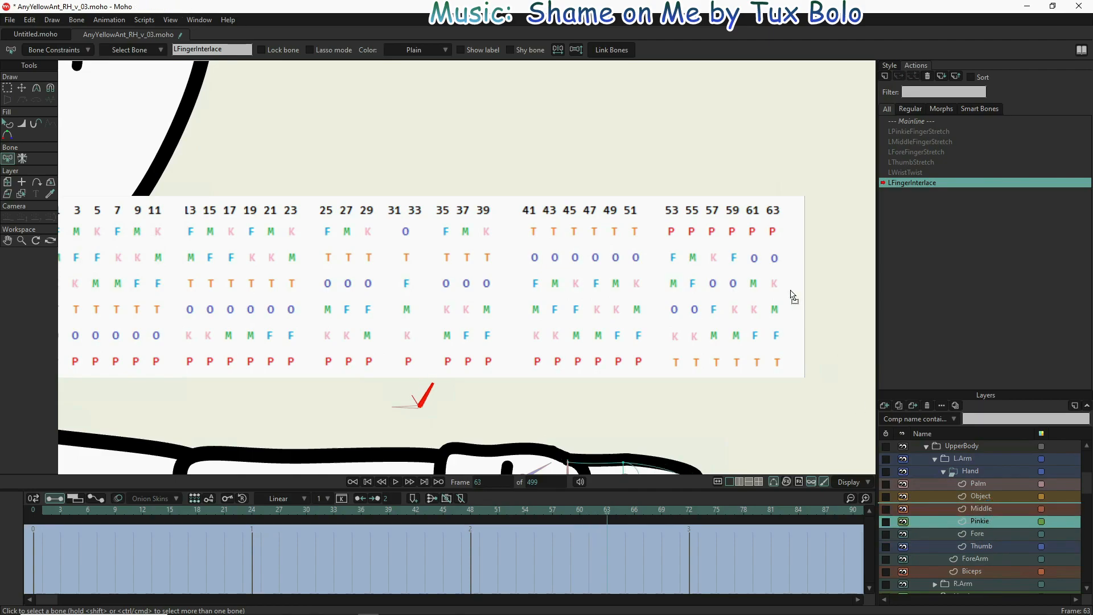
{"action": "key", "text": "Right"}
{"action": "key", "text": "Right"}
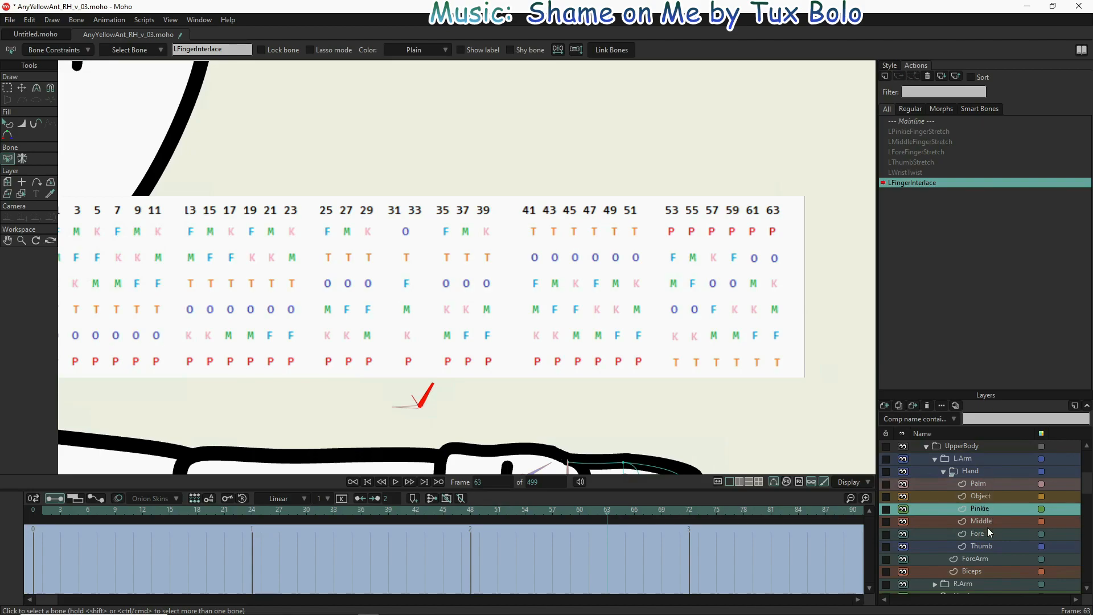
- Select the EveryYellowAnt bone layer and return to the Mainline timeline at frame 1
{"action": "left_click", "coordinate": [971, 447]}
{"action": "scroll", "coordinate": [971, 447], "scroll_direction": "up", "scroll_amount": 2}
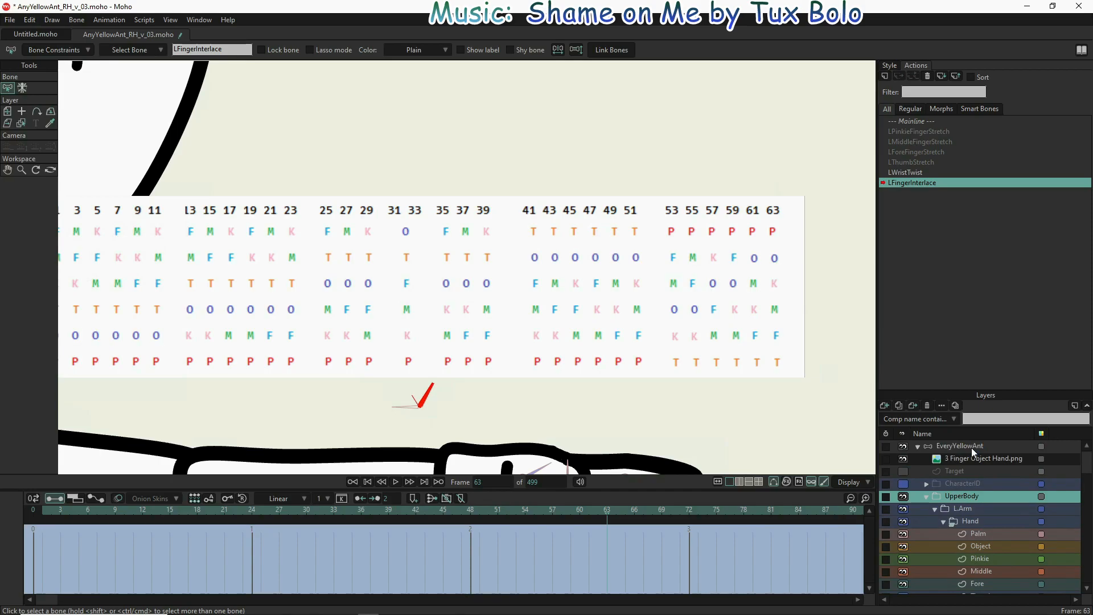
{"action": "left_click", "coordinate": [971, 447]}
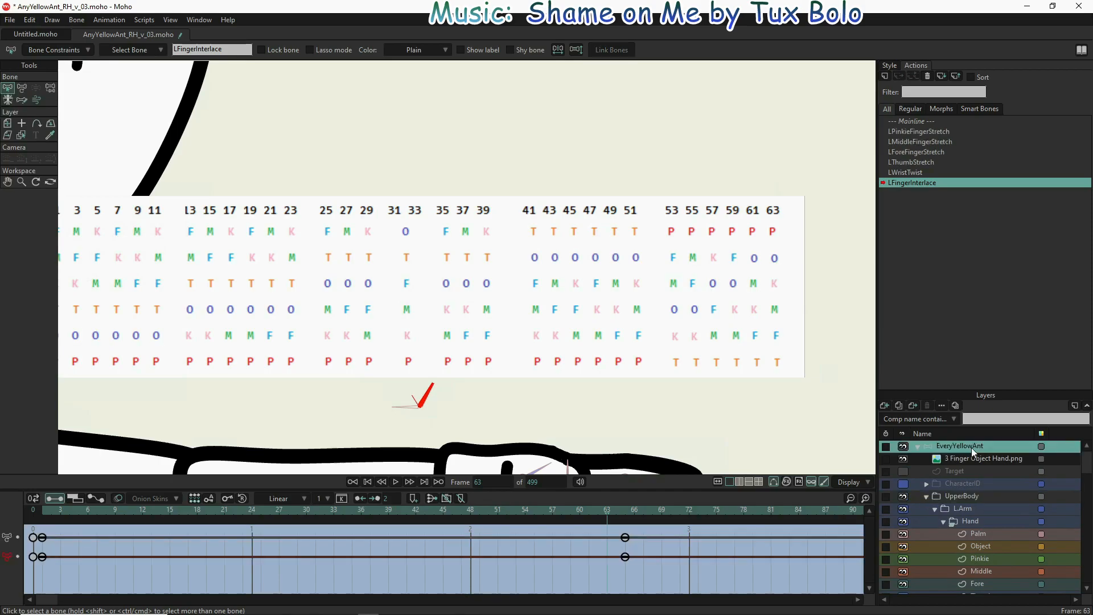
{"action": "left_click", "coordinate": [914, 123]}
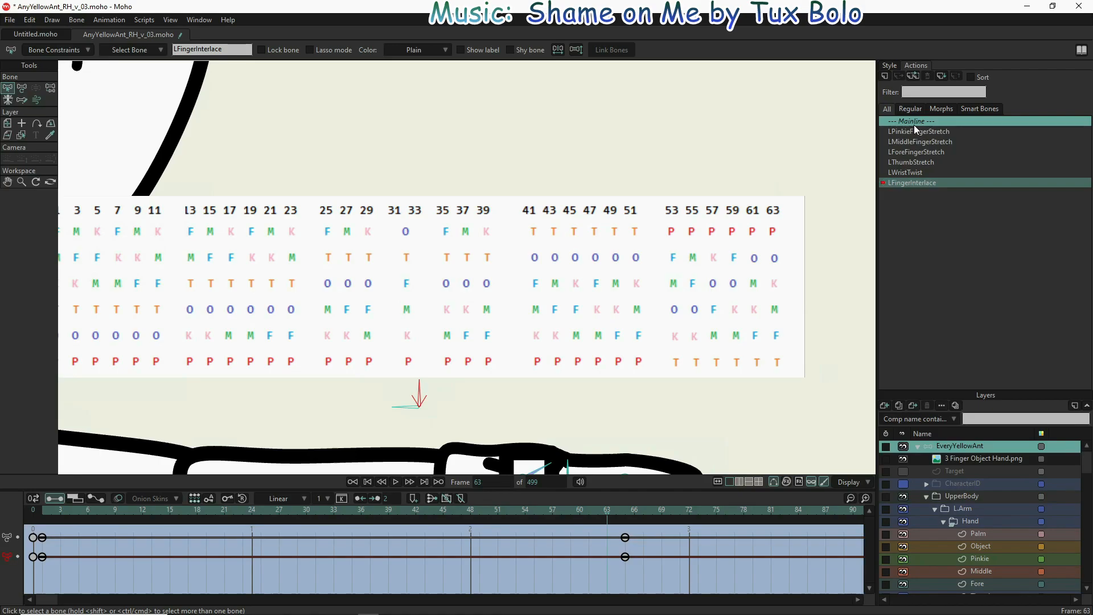
{"action": "double_click", "coordinate": [914, 122]}
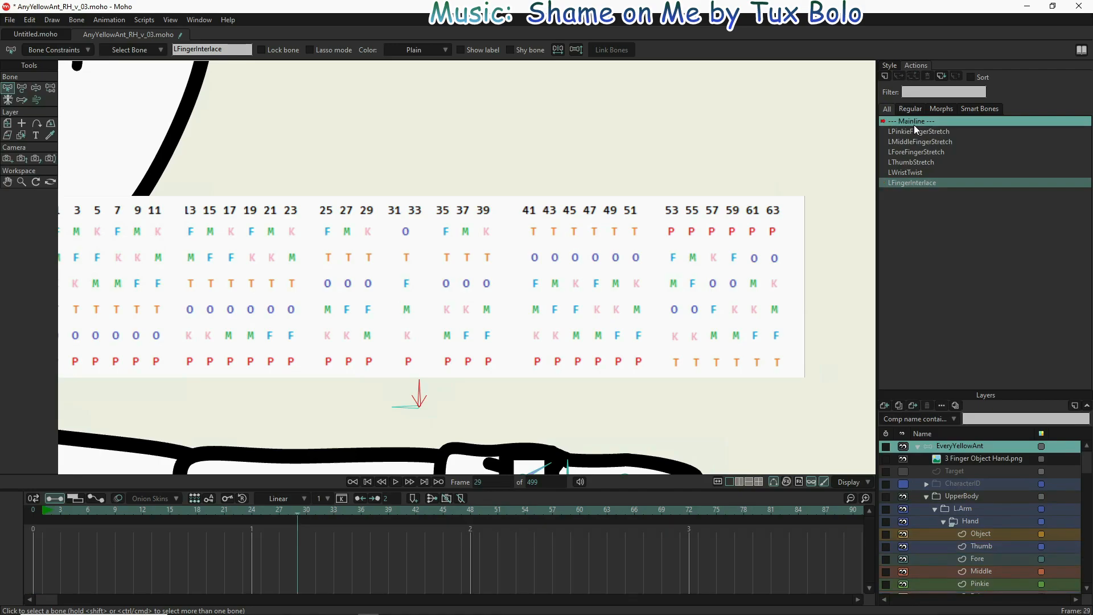
{"action": "scroll", "coordinate": [544, 304], "scroll_direction": "down", "scroll_amount": 3}
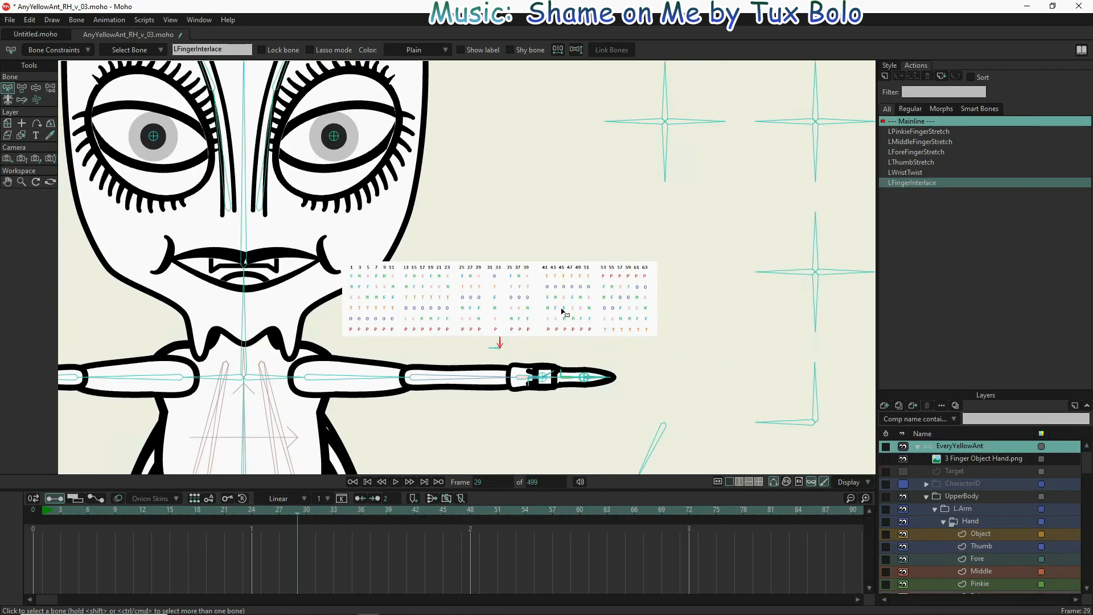
{"action": "scroll", "coordinate": [565, 310], "scroll_direction": "up", "scroll_amount": 1}
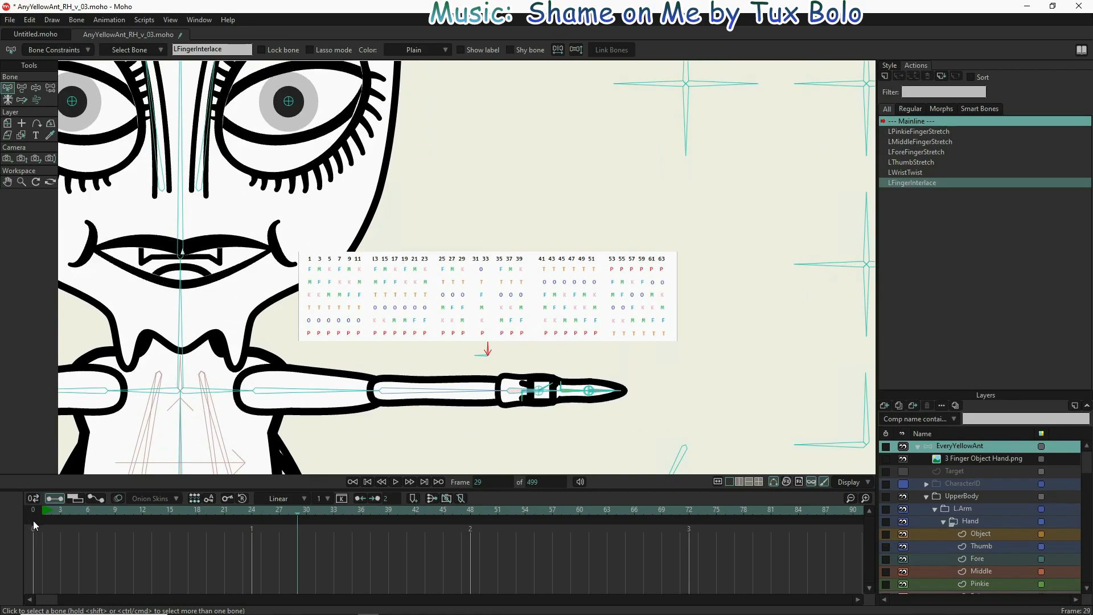
{"action": "left_click", "coordinate": [45, 511]}
- Manipulate the LWristTwist control and the finger stretch controls so the hand turns and its fingers curl around the object
{"action": "left_click", "coordinate": [36, 89]}
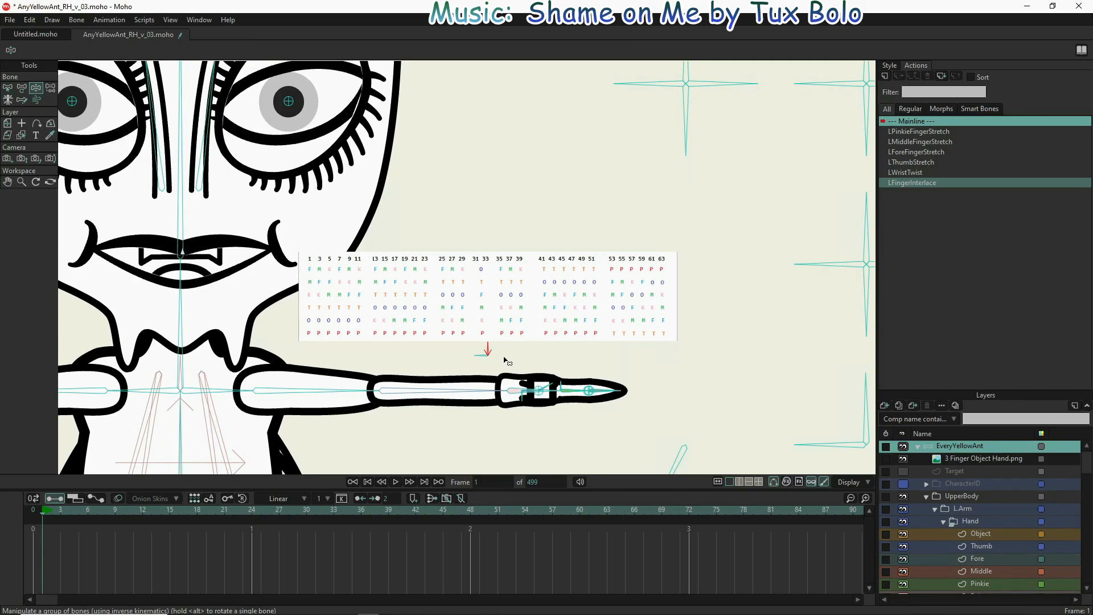
{"action": "left_click_drag", "start_coordinate": [483, 361], "coordinate": [469, 326]}
{"action": "left_click", "coordinate": [529, 372]}
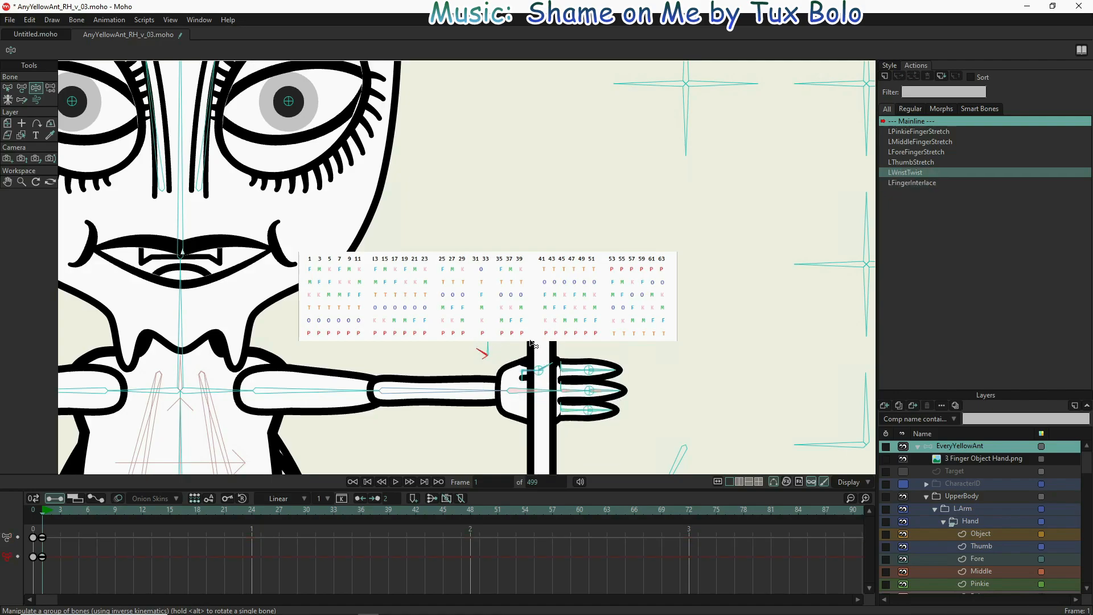
{"action": "left_click", "coordinate": [558, 358]}
{"action": "left_click_drag", "start_coordinate": [558, 356], "coordinate": [561, 405]}
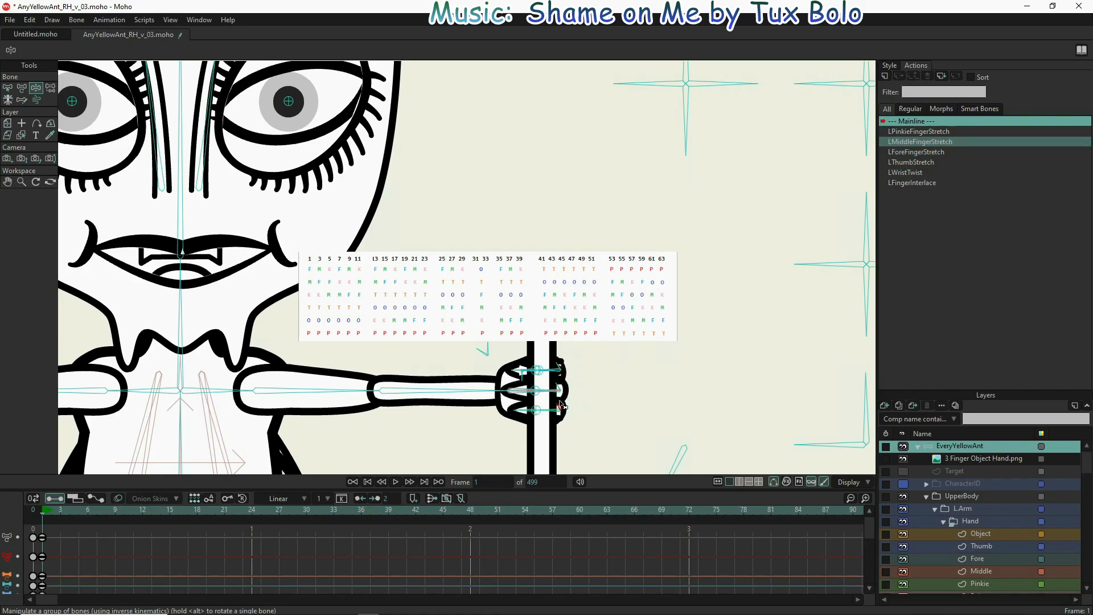
{"action": "left_click", "coordinate": [561, 405]}
- Bend the left thumb and forefinger bones so they wrap closer around the held object
{"action": "scroll", "coordinate": [560, 376], "scroll_direction": "up", "scroll_amount": 3}
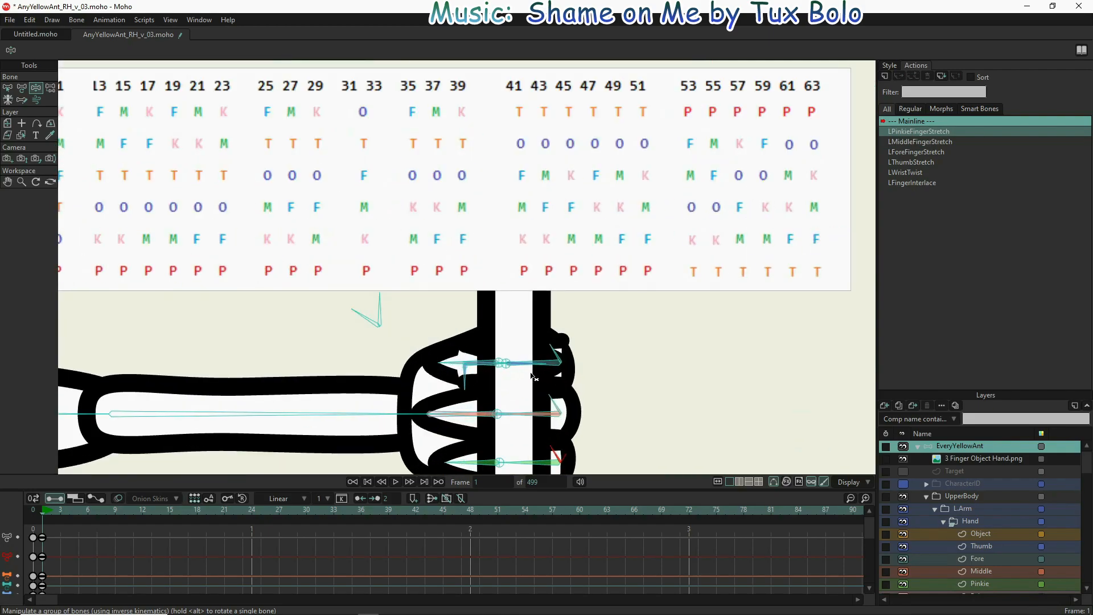
{"action": "left_click_drag", "start_coordinate": [448, 363], "coordinate": [538, 334]}
{"action": "left_click", "coordinate": [492, 364]}
{"action": "scroll", "coordinate": [493, 367], "scroll_direction": "up", "scroll_amount": 1}
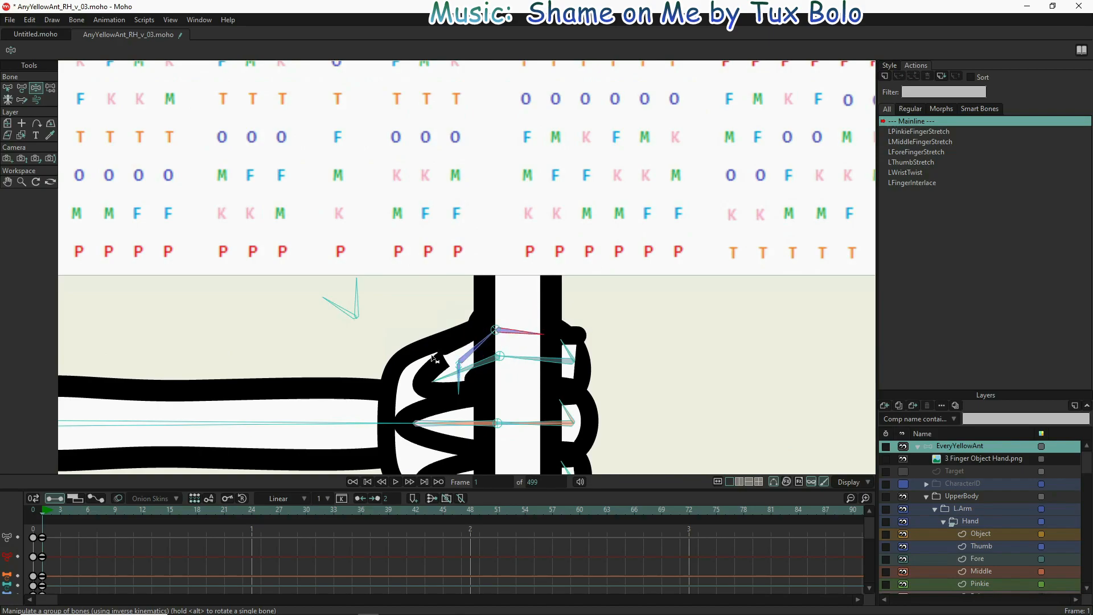
- Swing the LFingerInterlace control through its layer orders and leave the thumb in front of the held object
{"action": "left_click", "coordinate": [356, 286]}
{"action": "mouse_move", "coordinate": [355, 286]}
{"action": "left_mouse_down"}
{"action": "mouse_move", "coordinate": [263, 297]}
{"action": "mouse_move", "coordinate": [309, 288]}
{"action": "mouse_move", "coordinate": [389, 310]}
{"action": "left_mouse_up"}
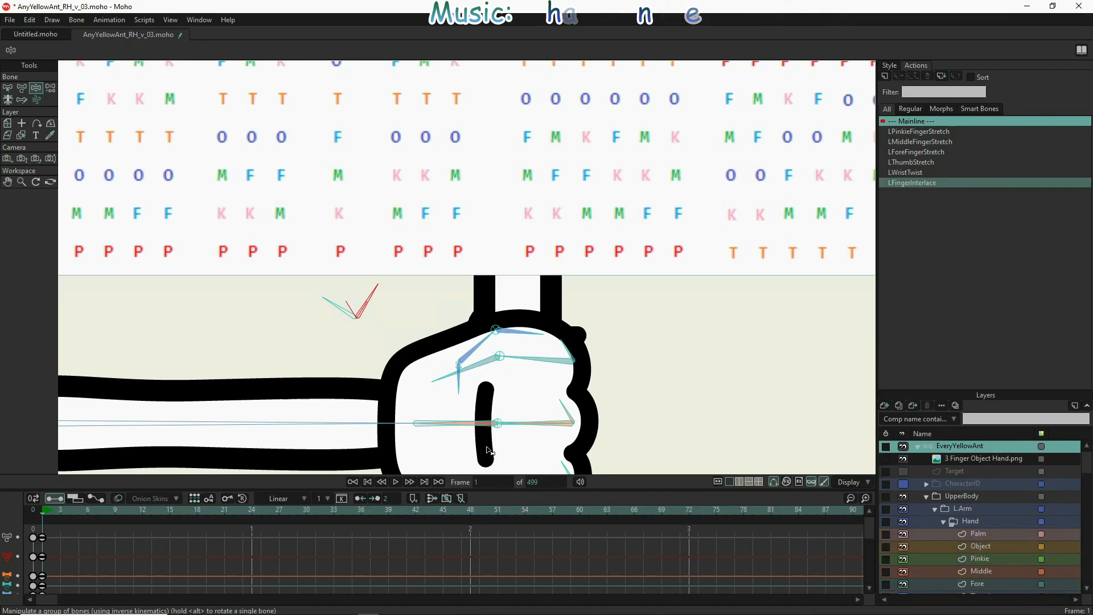
{"action": "left_click_drag", "start_coordinate": [373, 294], "coordinate": [363, 279]}
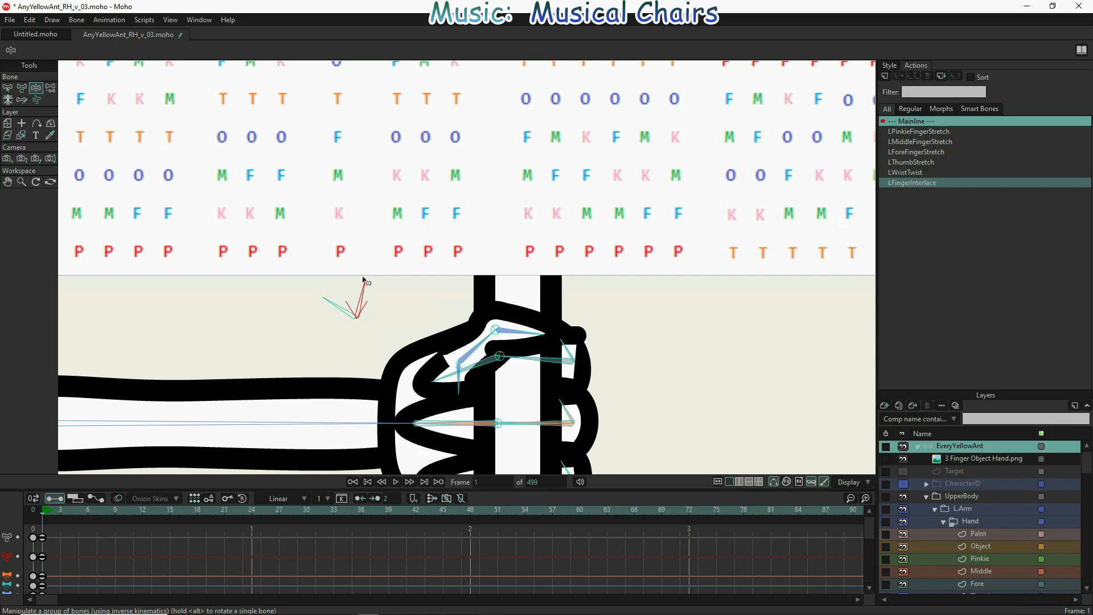
- Reopen the LFingerInterlace action and hide the Thumb and Object layers of the left hand at frame 1
{"action": "scroll", "coordinate": [971, 508], "scroll_direction": "down", "scroll_amount": 2}
{"action": "scroll", "coordinate": [971, 508], "scroll_direction": "down", "scroll_amount": 2}
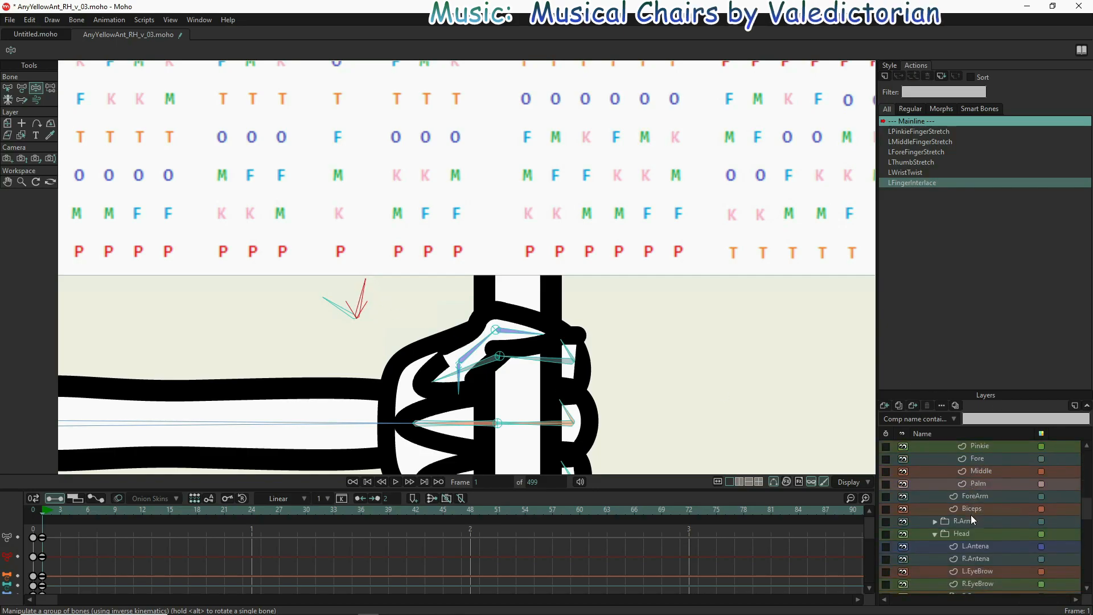
{"action": "double_click", "coordinate": [904, 182]}
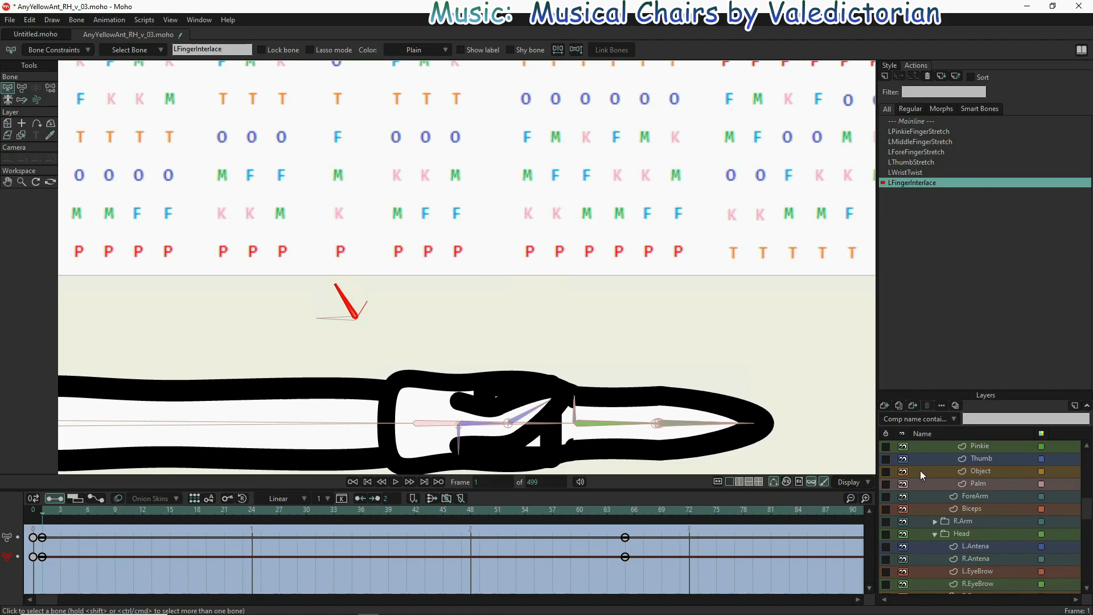
{"action": "scroll", "coordinate": [978, 545], "scroll_direction": "up", "scroll_amount": 3}
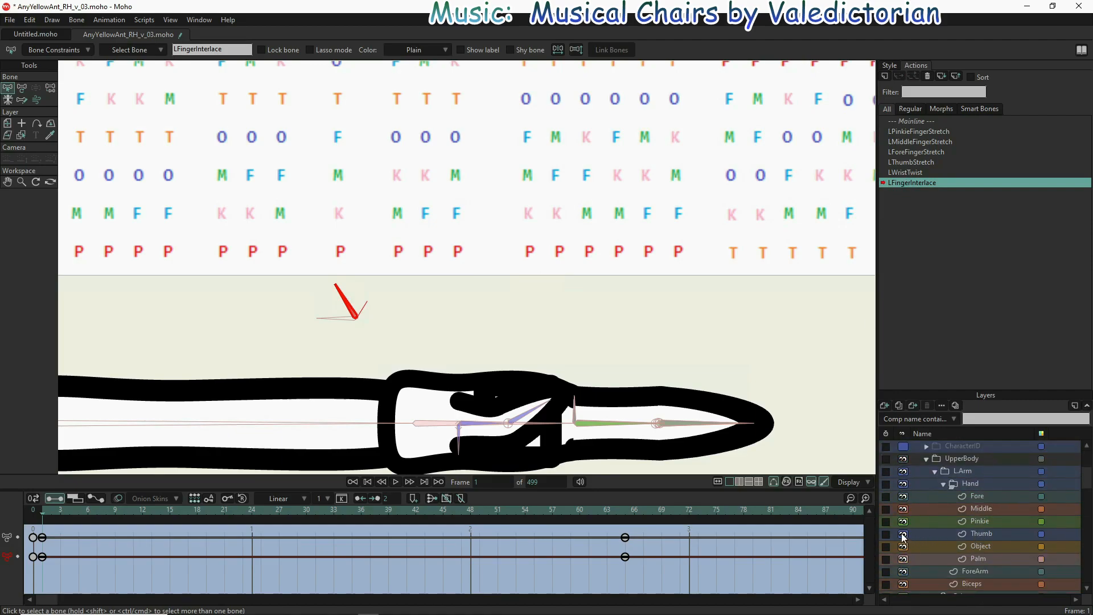
{"action": "left_click", "coordinate": [902, 534]}
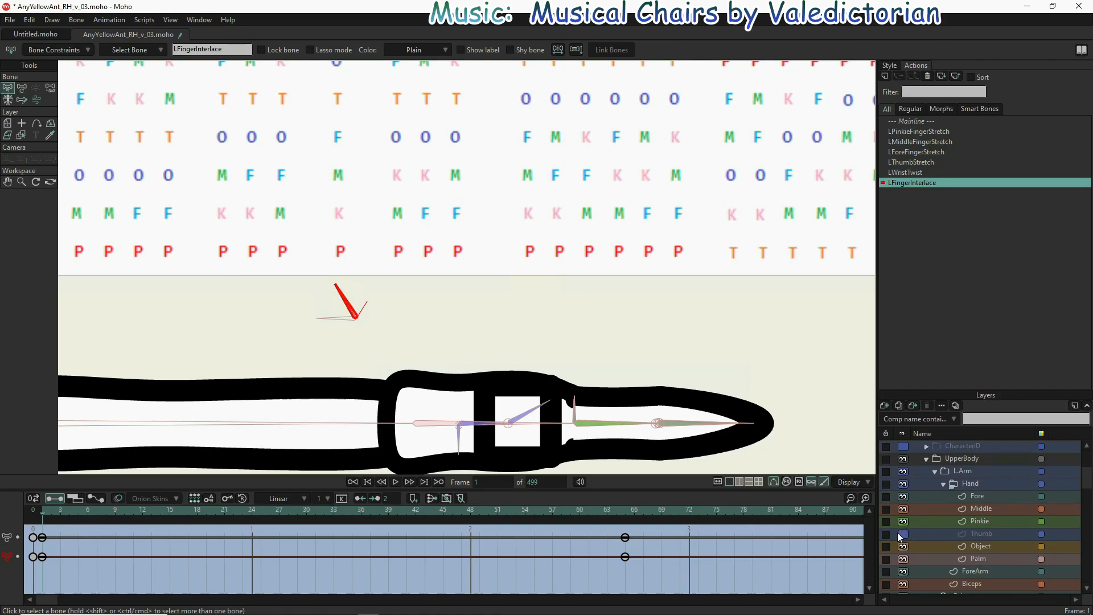
{"action": "left_click", "coordinate": [902, 547]}
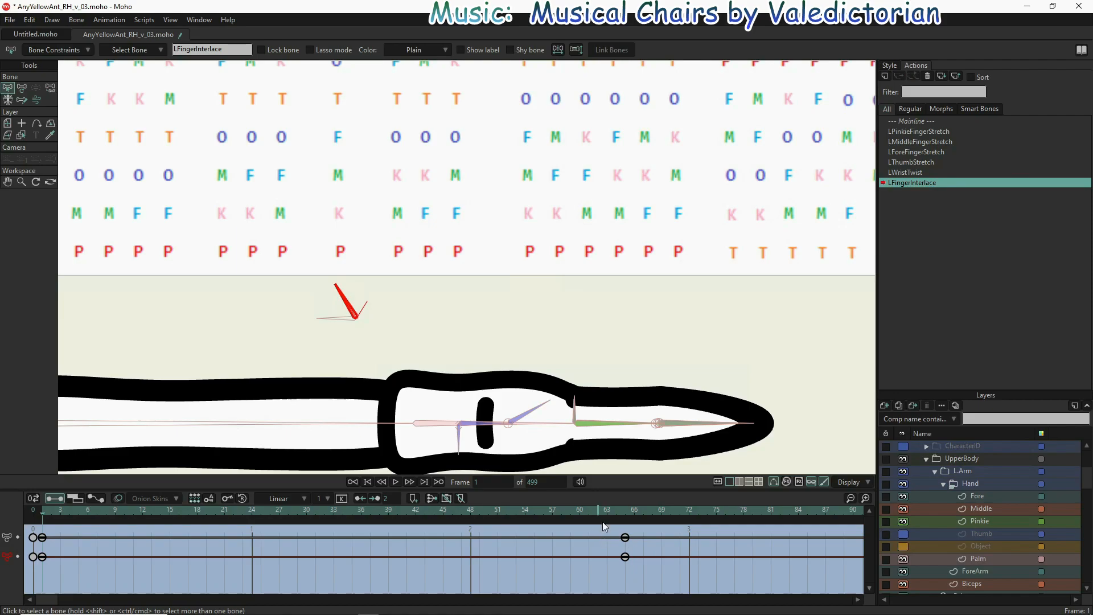
- At frame 53 of the LFingerInterlace action, select the crease stroke in the left Palm layer and set its line width to 0%
{"action": "left_click", "coordinate": [513, 510]}
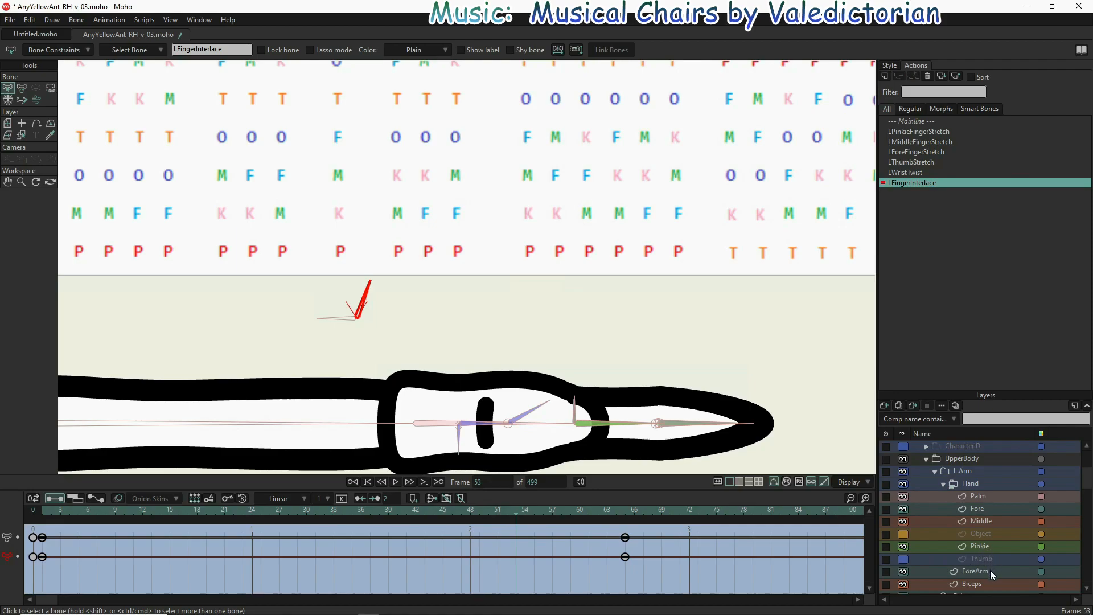
{"action": "left_click", "coordinate": [991, 501]}
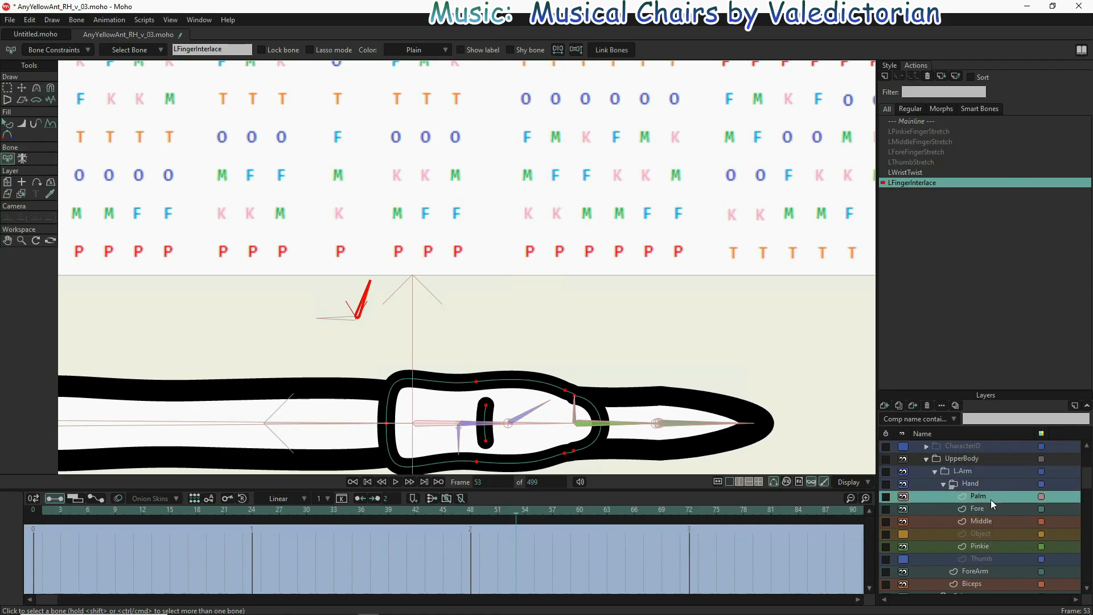
{"action": "left_click", "coordinate": [487, 416]}
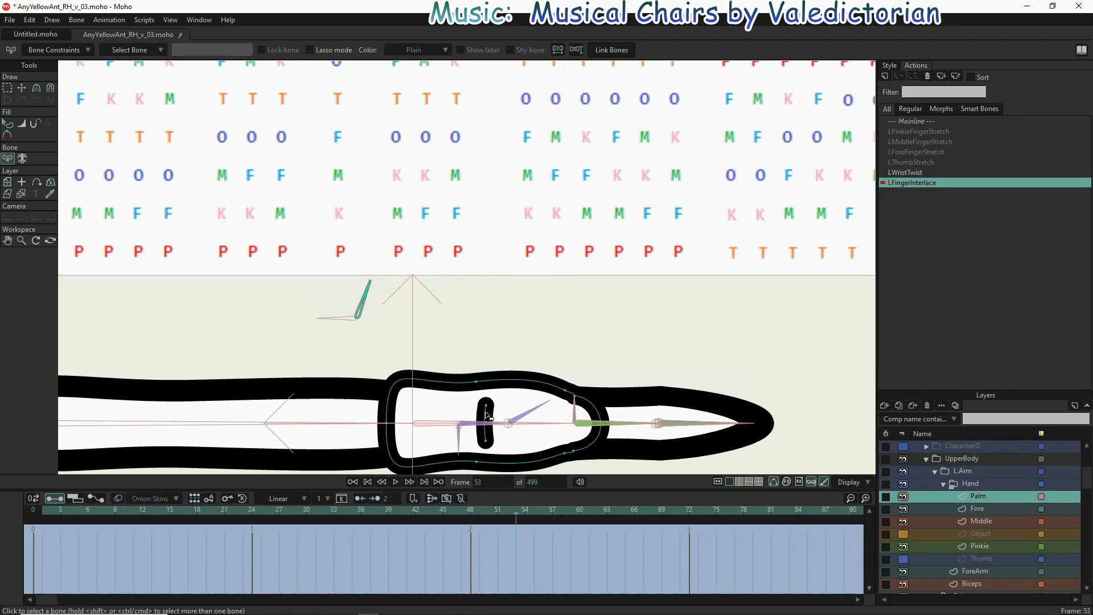
{"action": "key", "text": "t"}
{"action": "double_click", "coordinate": [487, 416]}
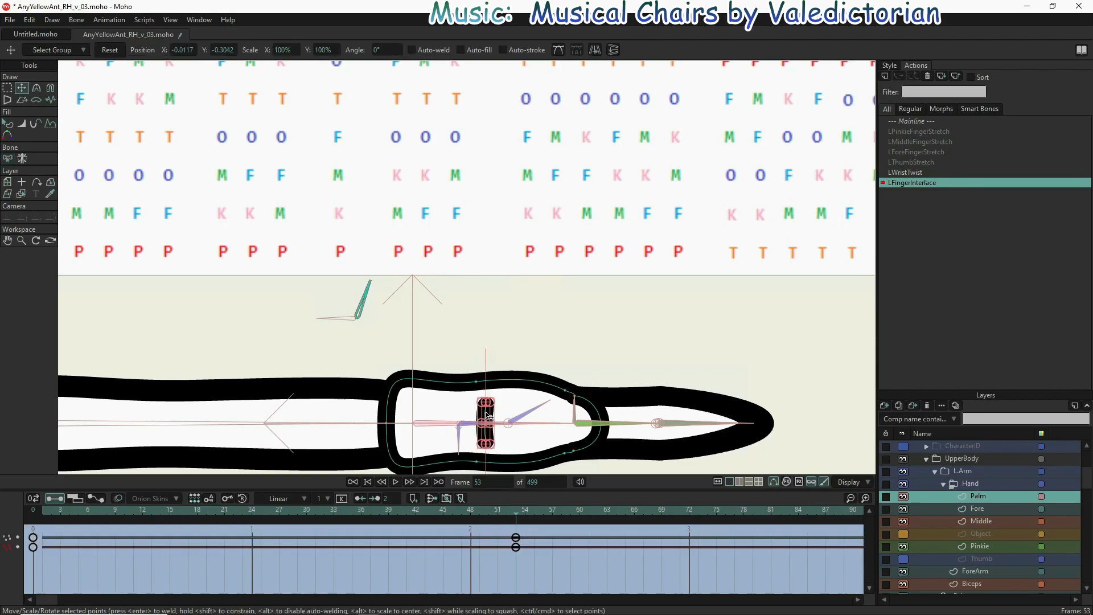
{"action": "key", "text": "w"}
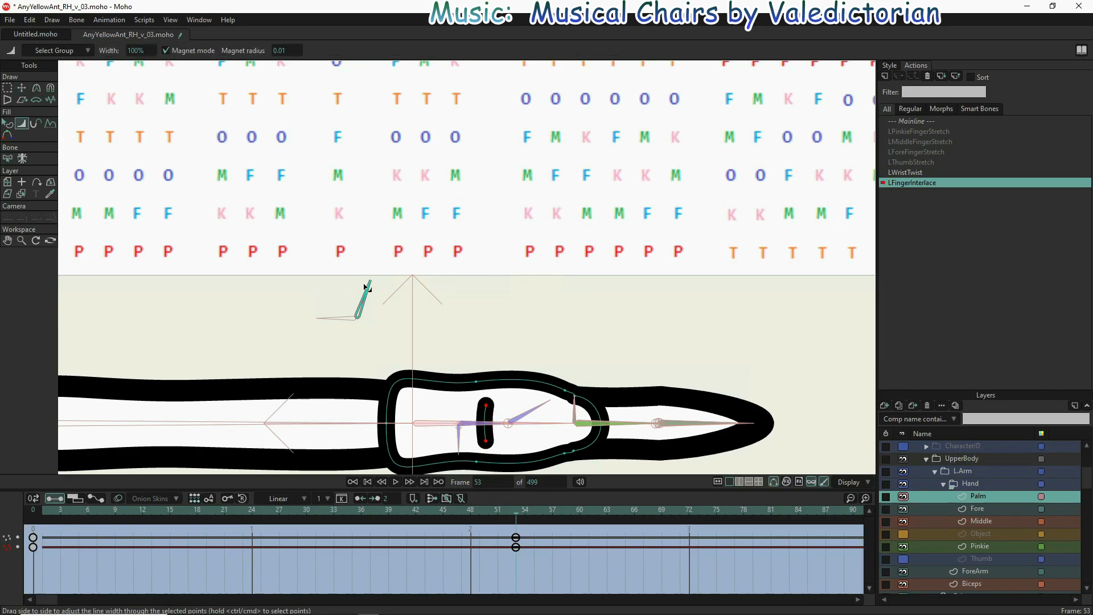
{"action": "left_click", "coordinate": [142, 51]}
{"action": "type", "text": "0"}
{"action": "key", "text": "Return"}
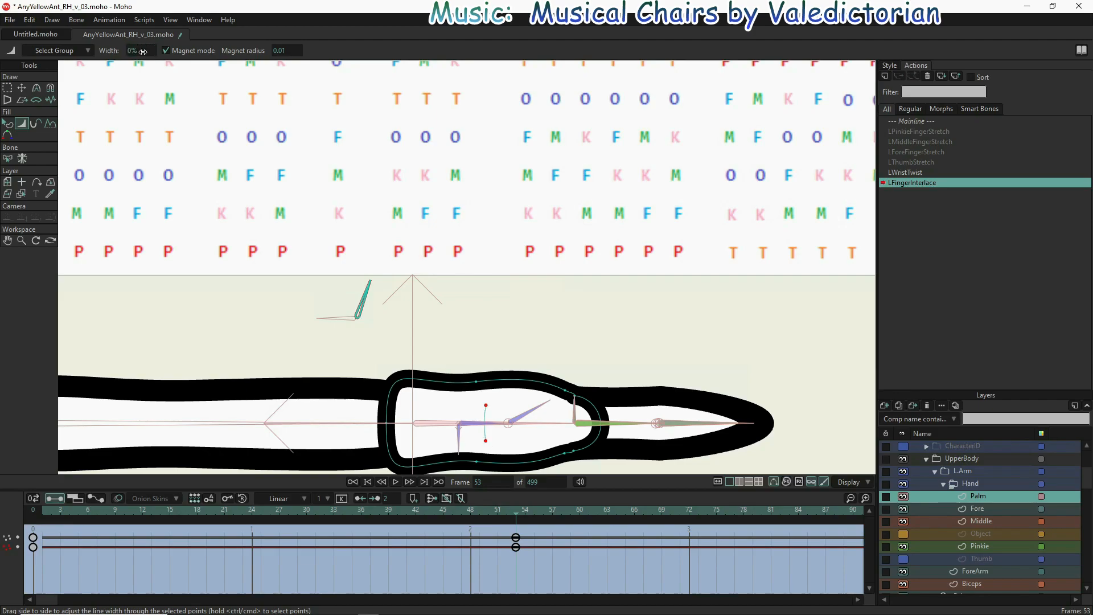
- Set the left palm crease's line width to 100% at frame 52
{"action": "left_click", "coordinate": [510, 514]}
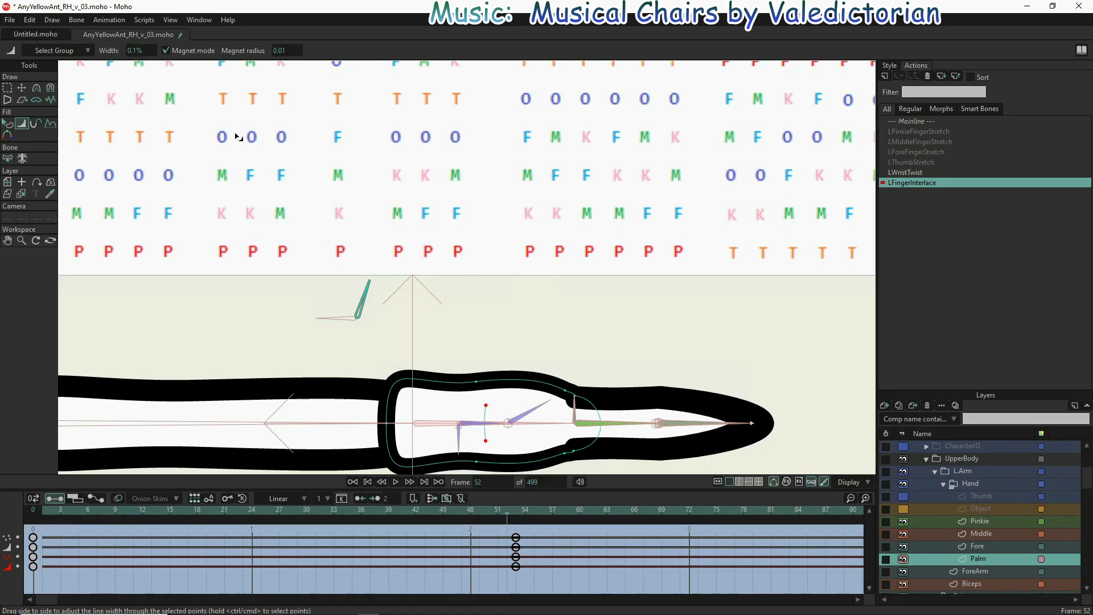
{"action": "left_click", "coordinate": [143, 50]}
{"action": "type", "text": "100"}
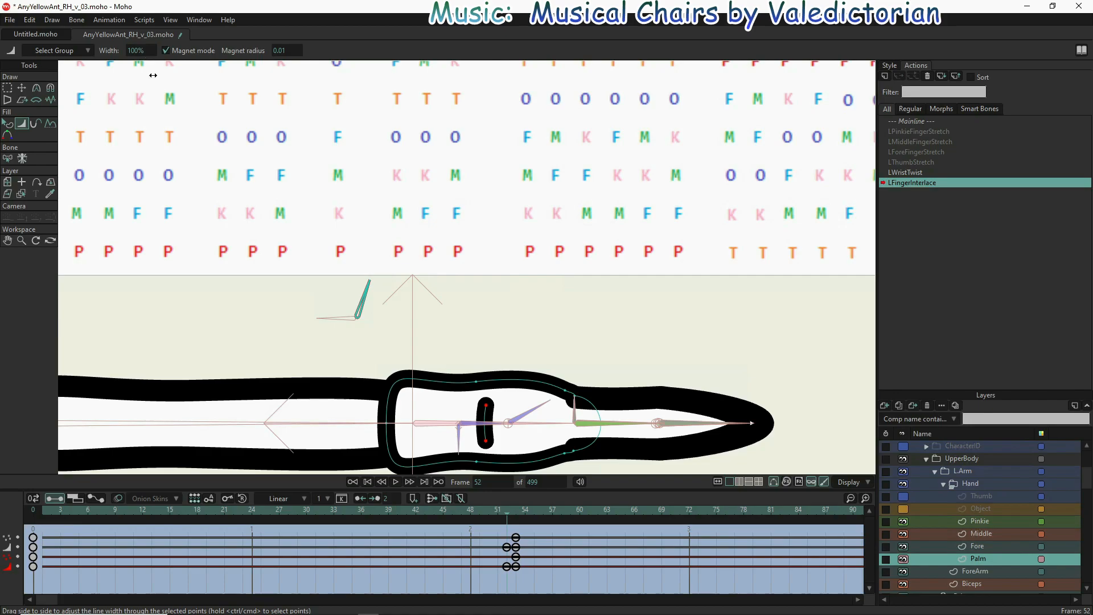
- Scrub between frames 52 and 53 and earlier frames to check the palm crease's display in each layer order
{"action": "left_click_drag", "start_coordinate": [507, 517], "coordinate": [442, 513]}
{"action": "left_click", "coordinate": [510, 518]}
{"action": "left_click", "coordinate": [517, 520]}
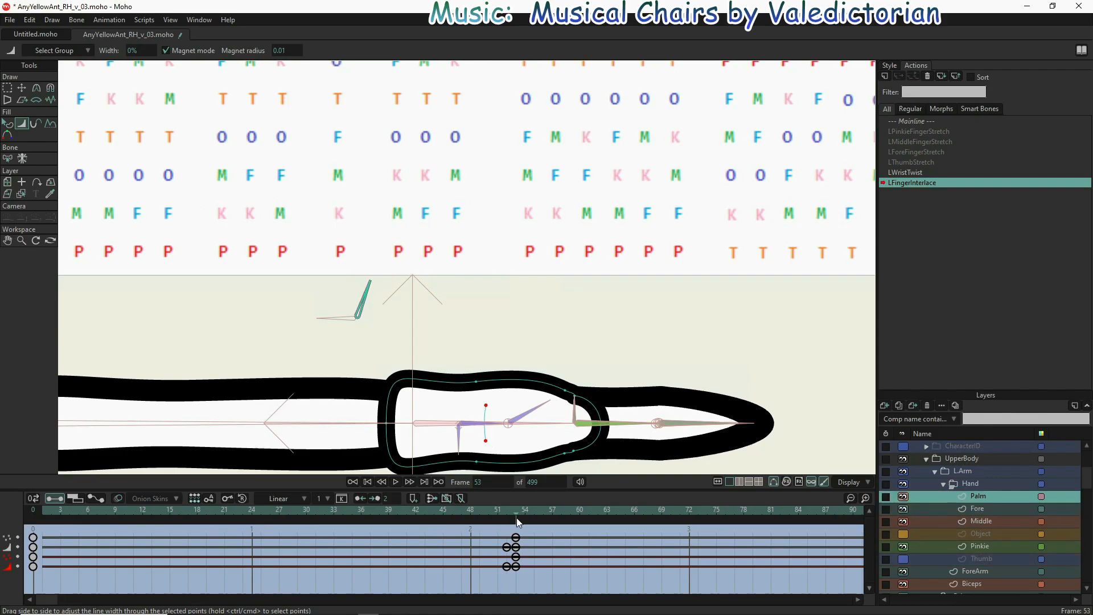
{"action": "left_click", "coordinate": [506, 519]}
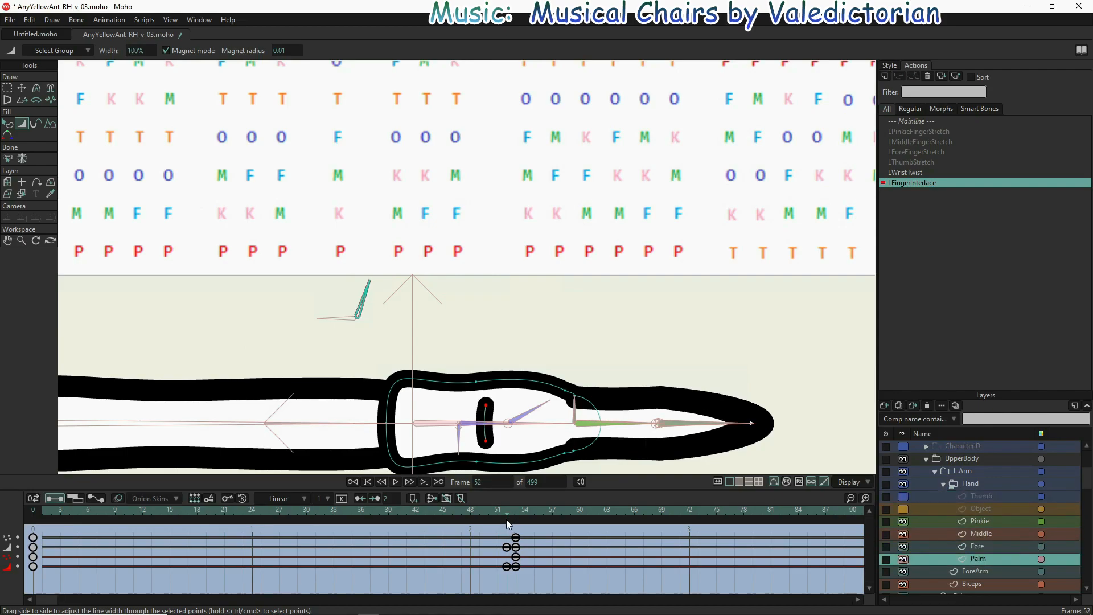
{"action": "left_click", "coordinate": [515, 520]}
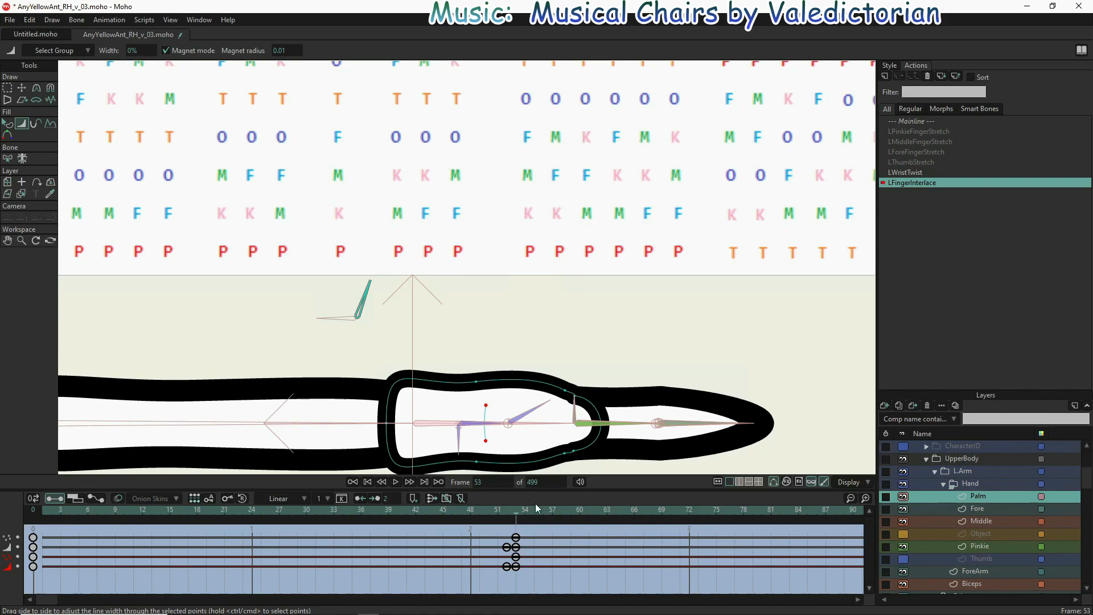
{"action": "left_click", "coordinate": [452, 510]}
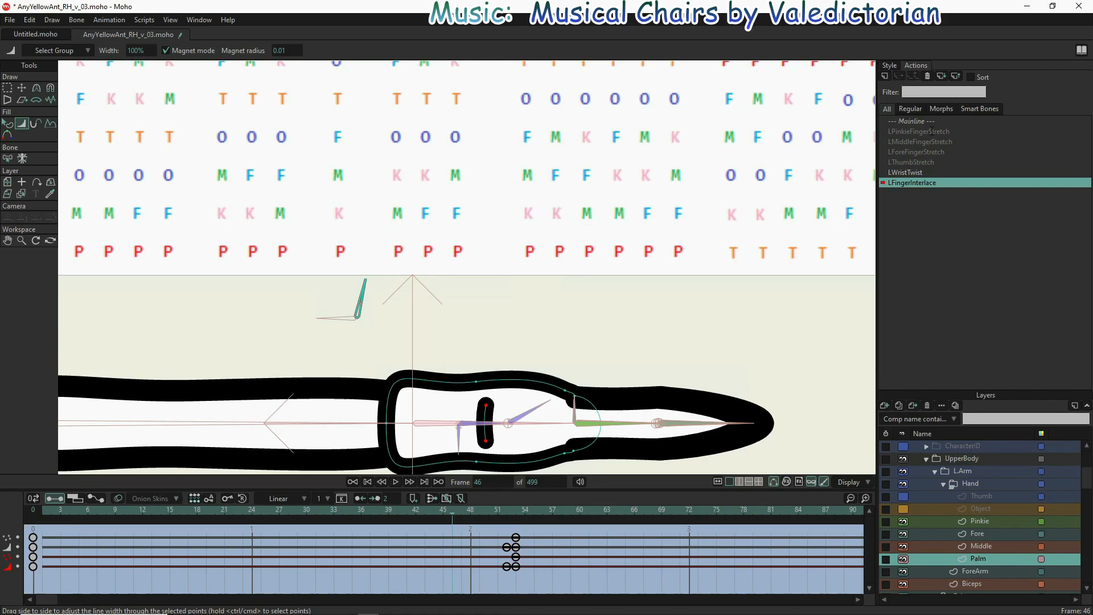
- Return to the Mainline, select the EveryYellowAnt rig and unhide the left hand's Thumb and Object layers
{"action": "double_click", "coordinate": [911, 121]}
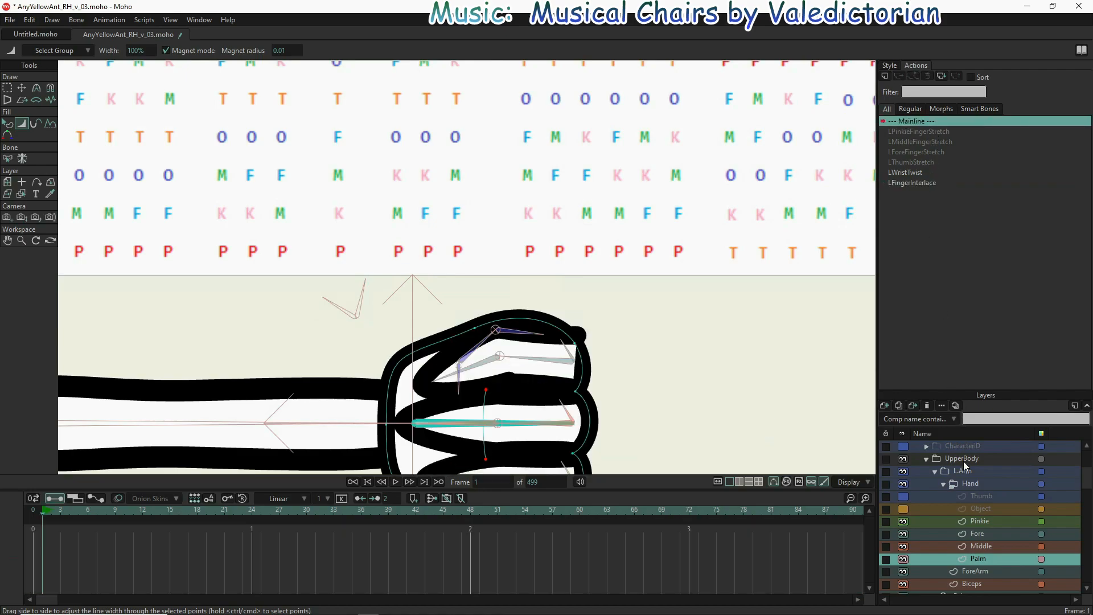
{"action": "scroll", "coordinate": [964, 467], "scroll_direction": "up", "scroll_amount": 1}
{"action": "left_click", "coordinate": [956, 446]}
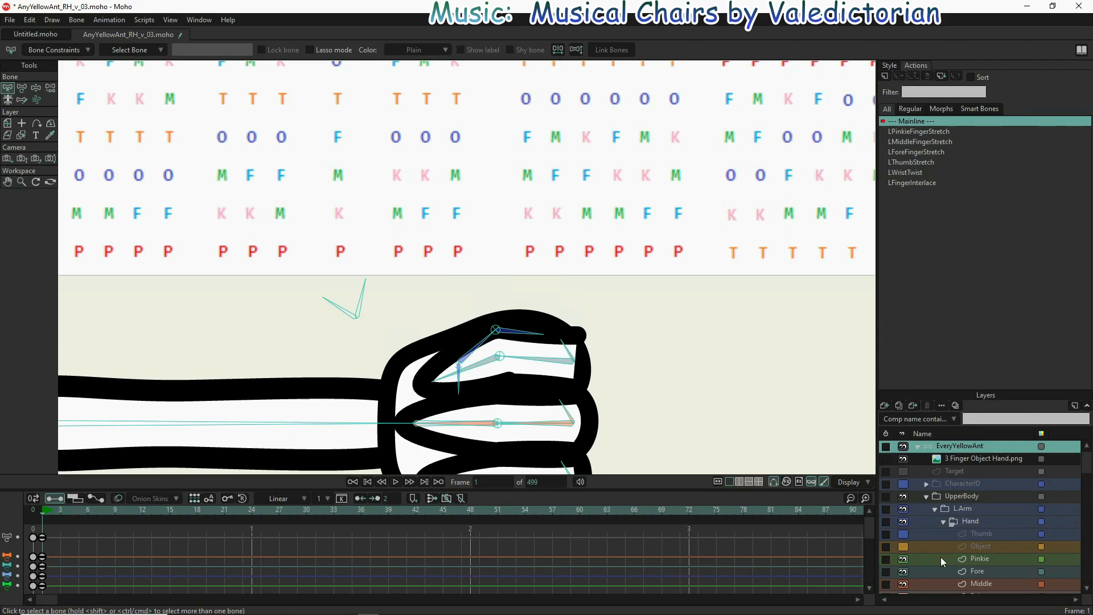
{"action": "scroll", "coordinate": [934, 551], "scroll_direction": "down", "scroll_amount": 1}
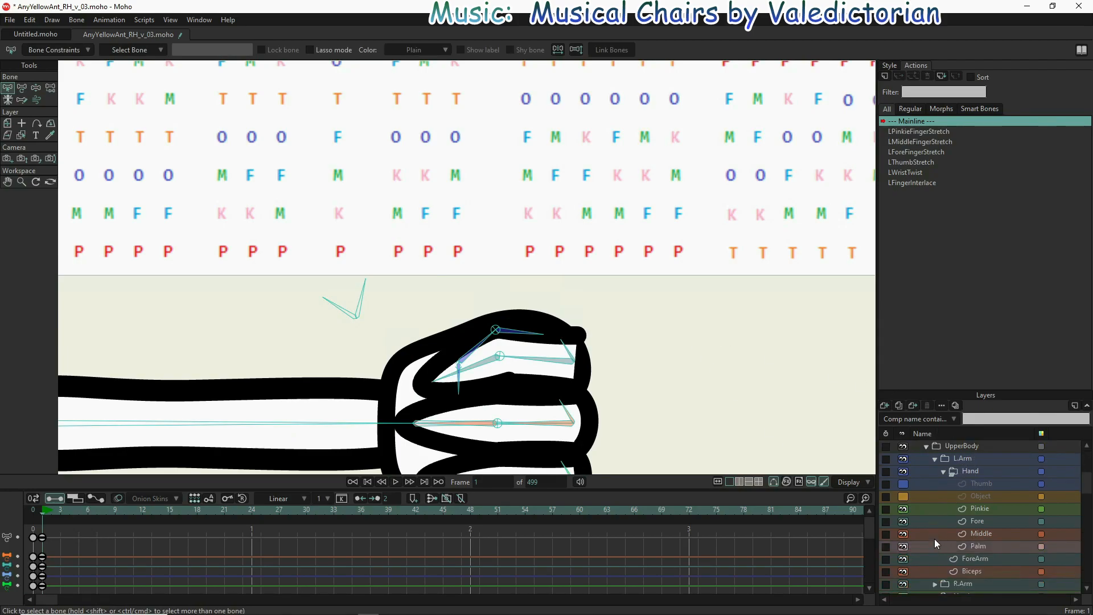
{"action": "left_click", "coordinate": [903, 496]}
{"action": "left_click", "coordinate": [904, 484]}
{"action": "scroll", "coordinate": [612, 416], "scroll_direction": "down", "scroll_amount": 3}
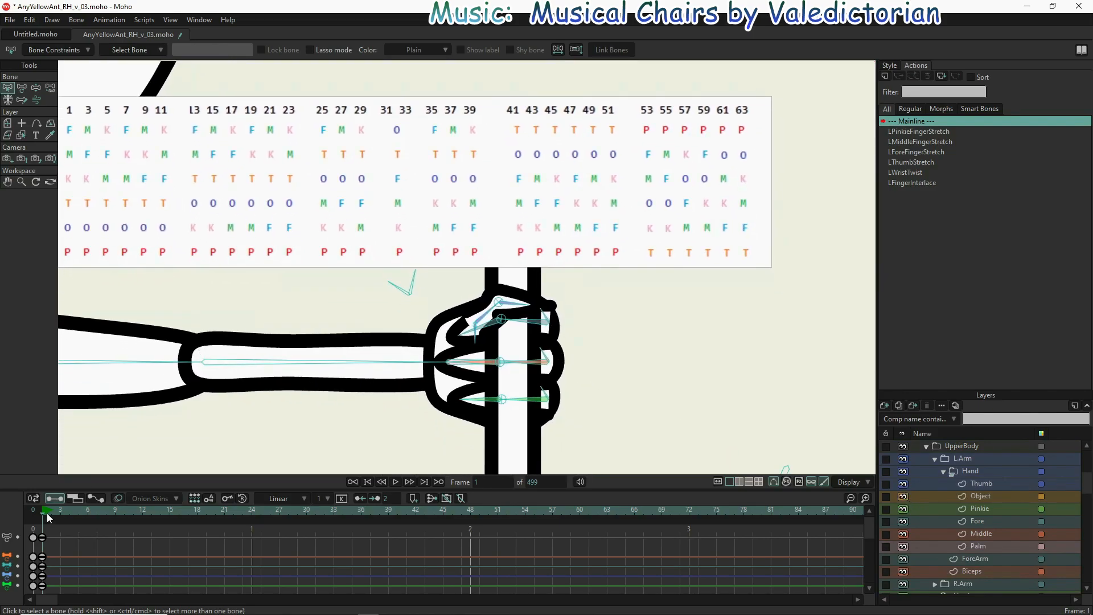
- Manipulate the LFingerInterlace control to bring the palm in front, and pull the three left fingers outward with their tips bent together
{"action": "left_click", "coordinate": [36, 88]}
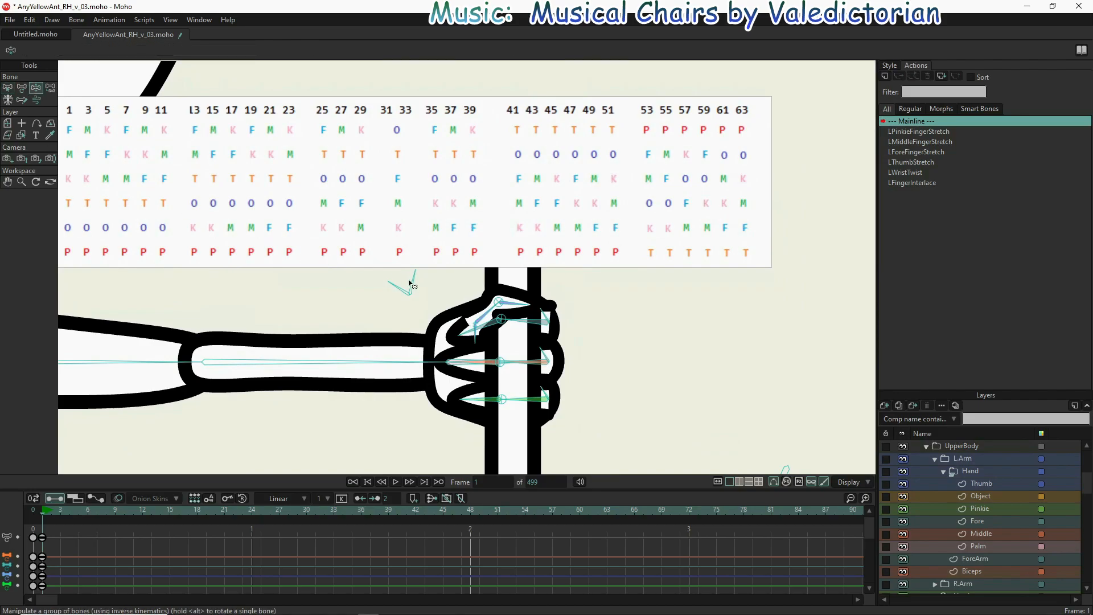
{"action": "left_click_drag", "start_coordinate": [414, 274], "coordinate": [450, 288]}
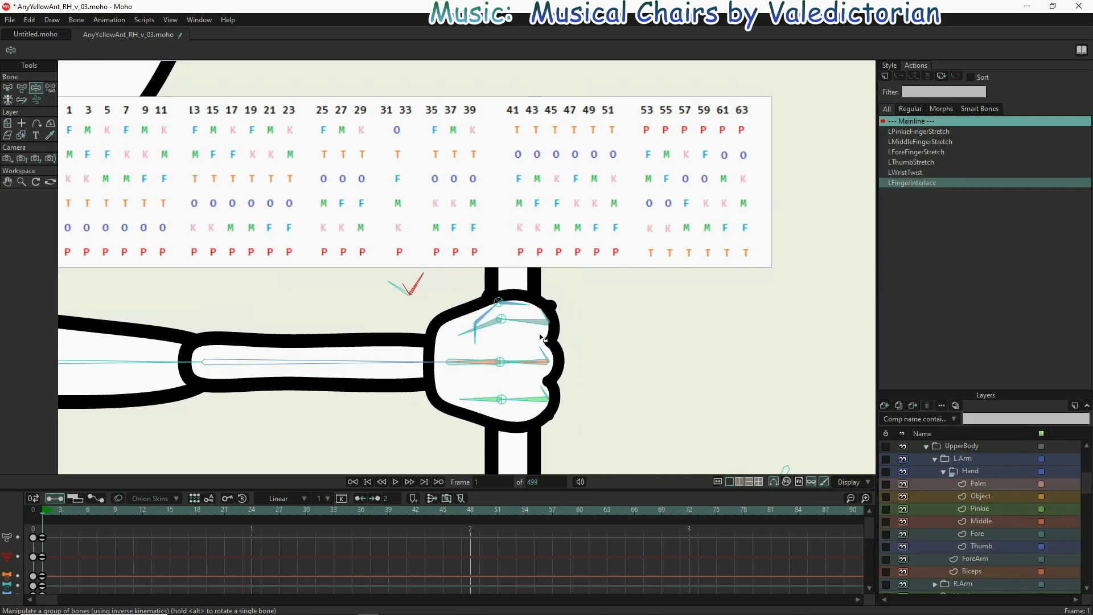
{"action": "left_click_drag", "start_coordinate": [540, 313], "coordinate": [558, 311]}
{"action": "left_click_drag", "start_coordinate": [543, 352], "coordinate": [565, 393]}
{"action": "left_click_drag", "start_coordinate": [653, 404], "coordinate": [618, 373]}
{"action": "left_click_drag", "start_coordinate": [644, 298], "coordinate": [653, 388]}
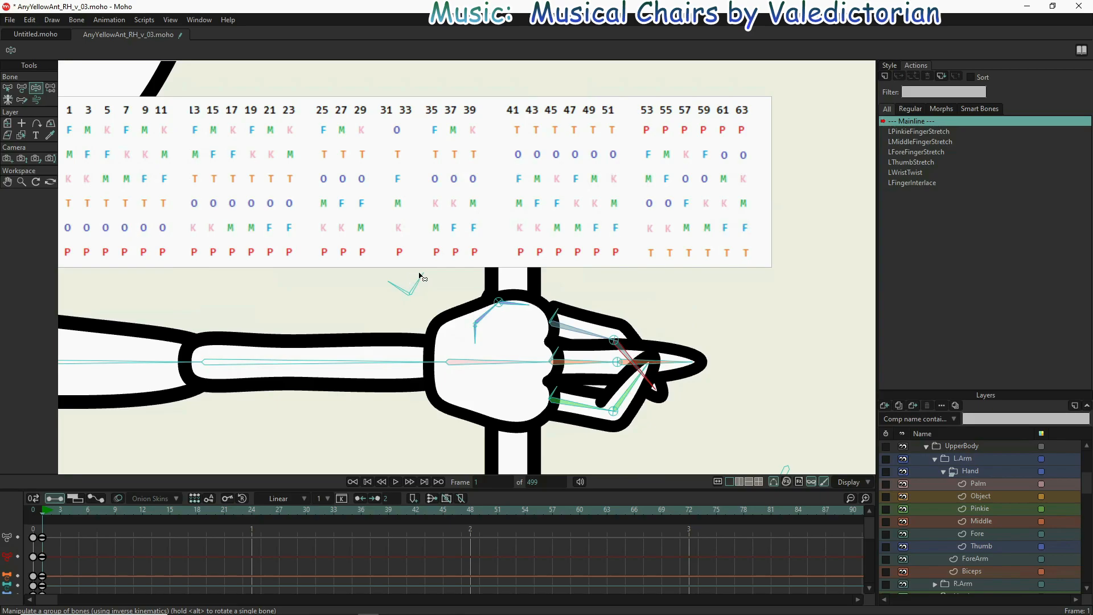
- Swing the LFingerInterlace control back through its layer orders and pull the left thumb away from the held object
{"action": "left_click_drag", "start_coordinate": [416, 273], "coordinate": [300, 310]}
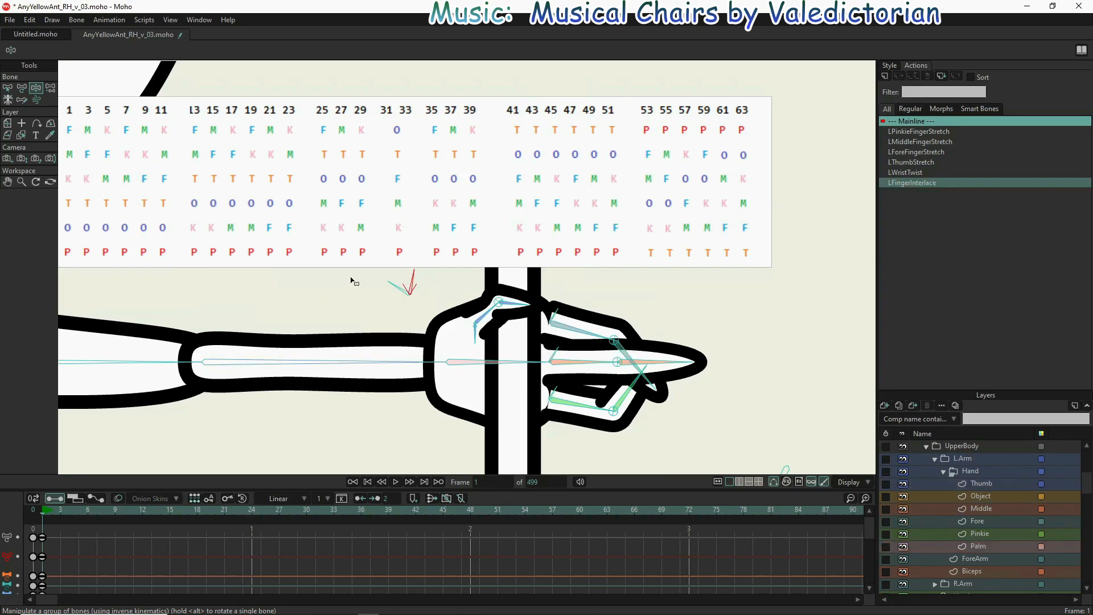
{"action": "left_click_drag", "start_coordinate": [420, 276], "coordinate": [342, 276]}
{"action": "left_click_drag", "start_coordinate": [512, 303], "coordinate": [442, 285]}
{"action": "left_click_drag", "start_coordinate": [565, 326], "coordinate": [595, 319]}
{"action": "scroll", "coordinate": [601, 363], "scroll_direction": "down", "scroll_amount": 2}
{"action": "scroll", "coordinate": [601, 367], "scroll_direction": "down", "scroll_amount": 2}
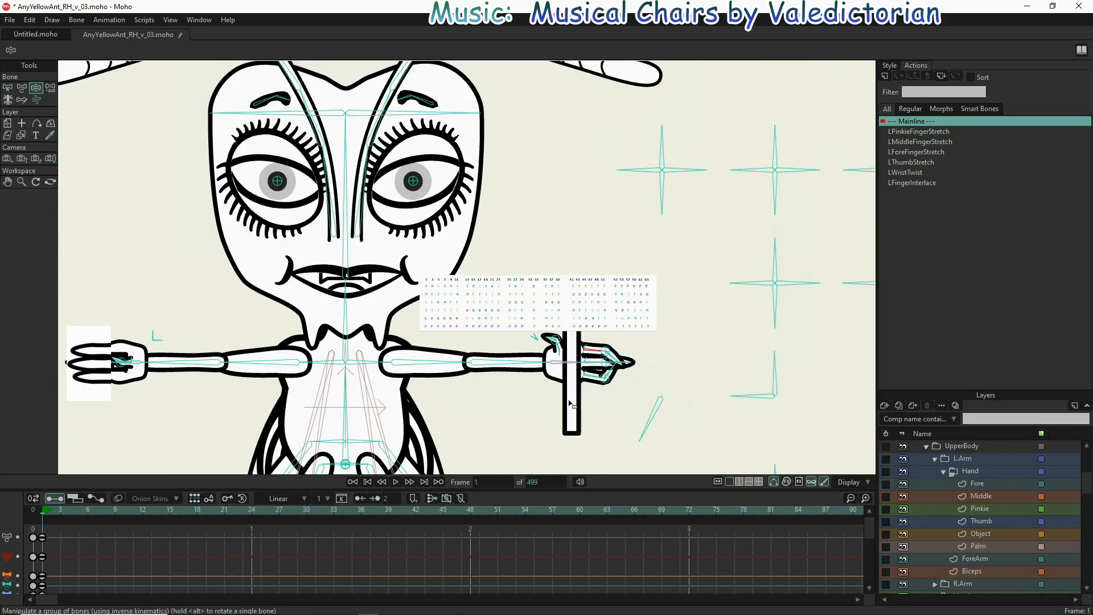
{"action": "mouse_move", "coordinate": [530, 337]}
{"action": "left_mouse_down"}
{"action": "mouse_move", "coordinate": [529, 357]}
{"action": "mouse_move", "coordinate": [524, 338]}
{"action": "left_mouse_up"}
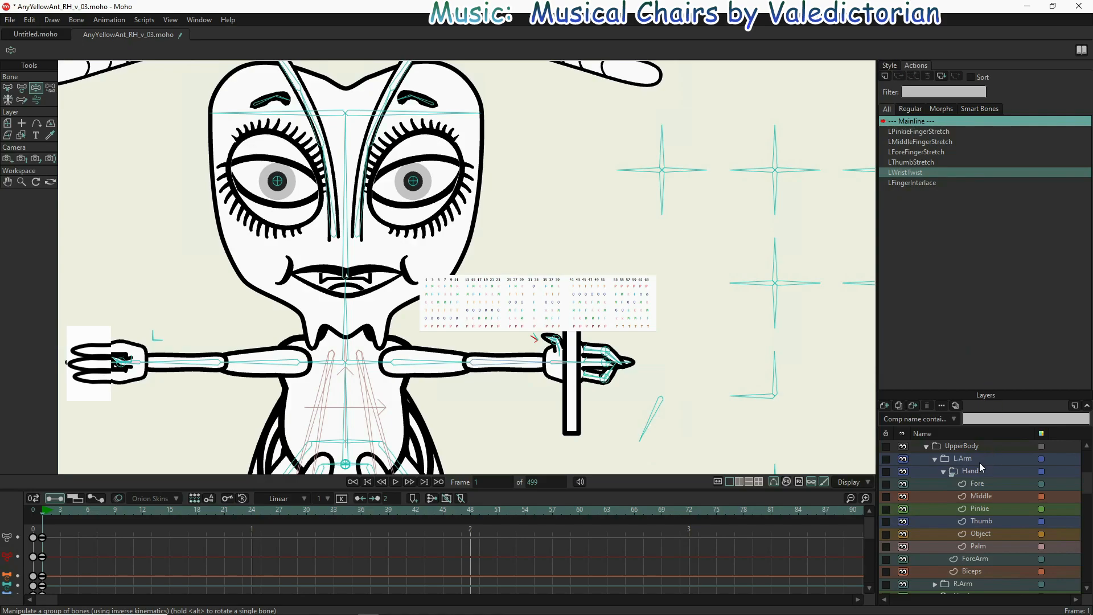
- Save the project as a new version named AnyYellowAnt_RH_v_04.moho
{"action": "scroll", "coordinate": [968, 458], "scroll_direction": "up", "scroll_amount": 1}
{"action": "scroll", "coordinate": [985, 479], "scroll_direction": "up", "scroll_amount": 3}
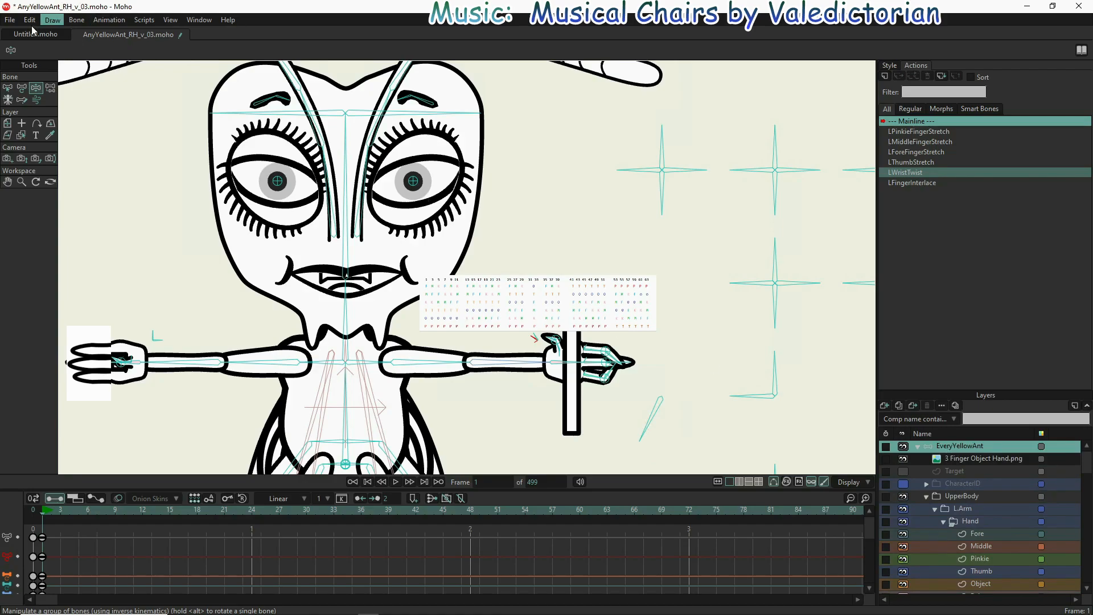
{"action": "left_click", "coordinate": [10, 19]}
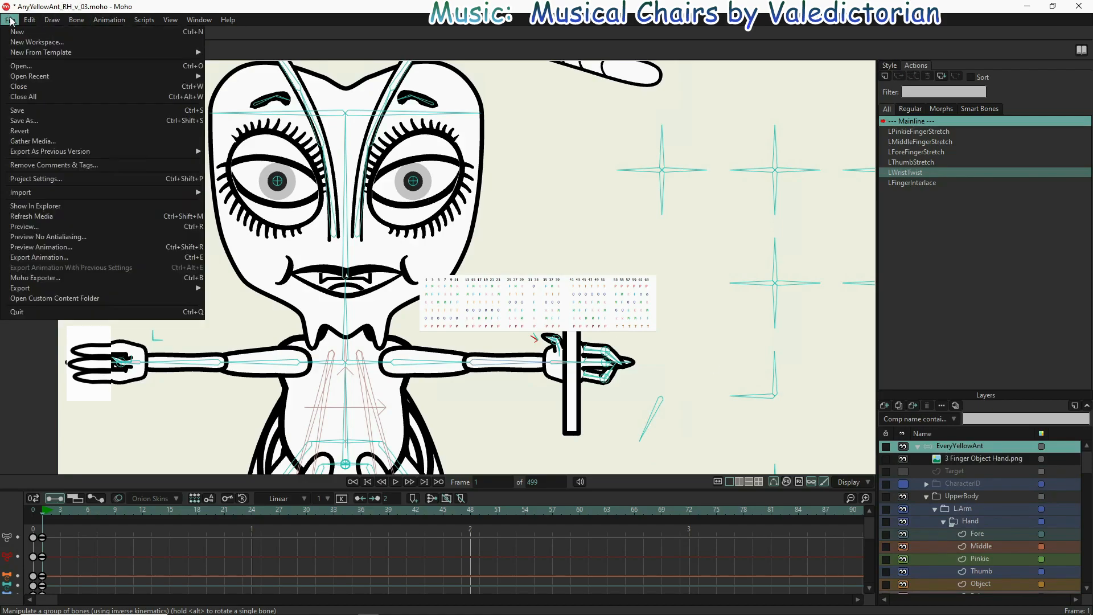
{"action": "left_click", "coordinate": [30, 121]}
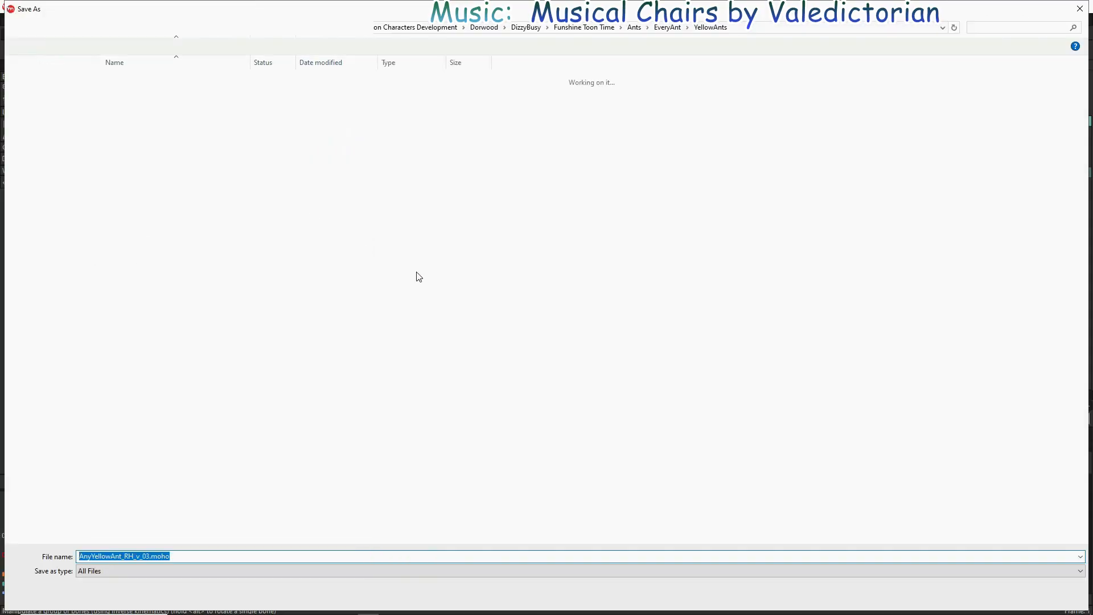
{"action": "left_click", "coordinate": [149, 556]}
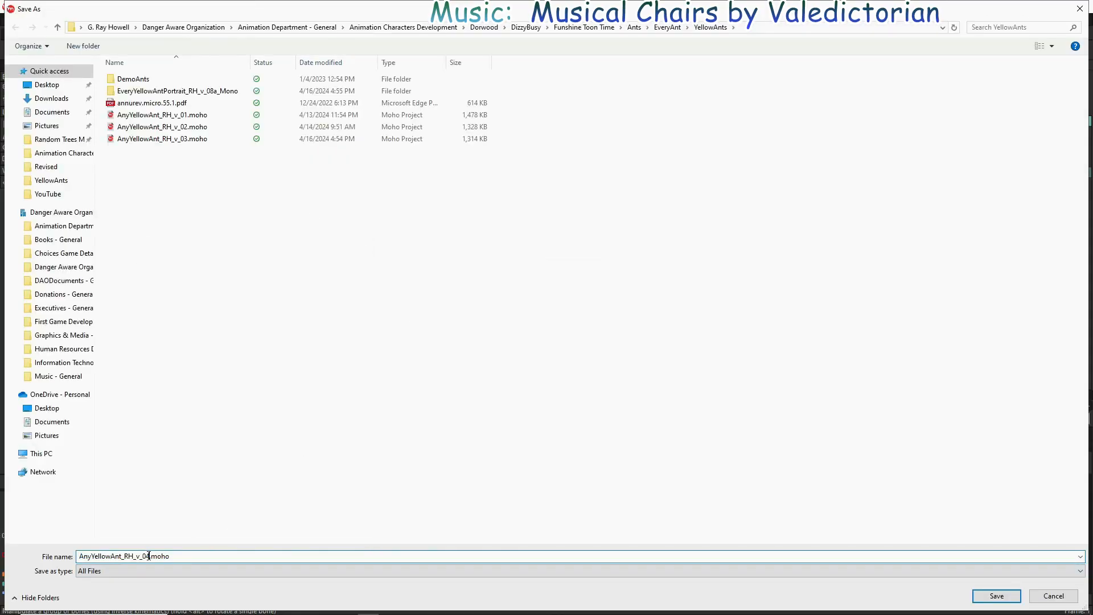
{"action": "key", "text": "Return"}
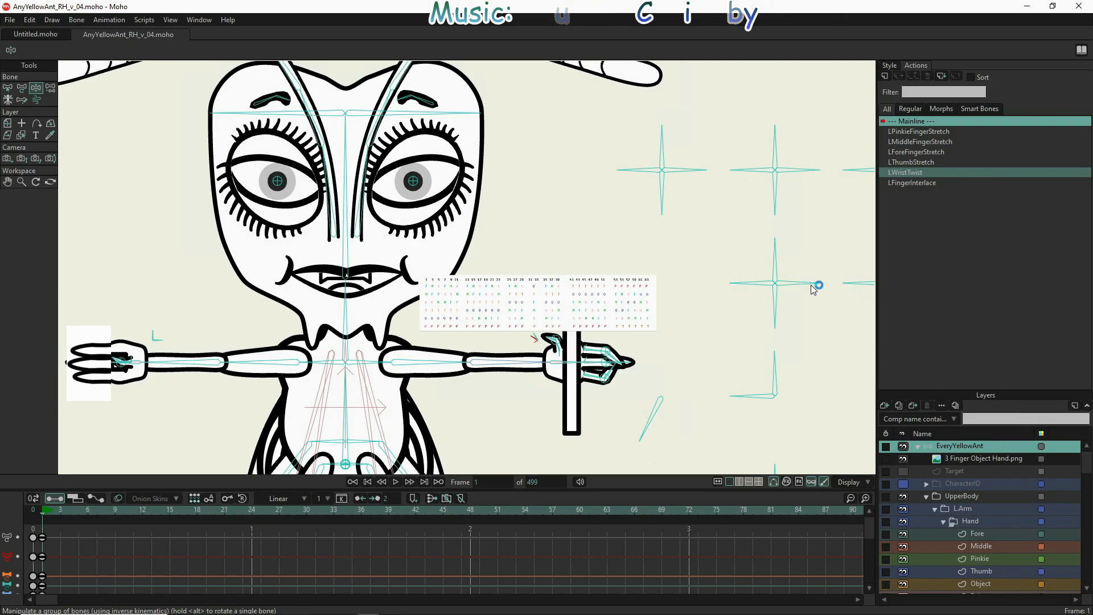
- Expand the R.Arm group and select the Palm layer in the right hand
{"action": "scroll", "coordinate": [782, 278], "scroll_direction": "down", "scroll_amount": 3}
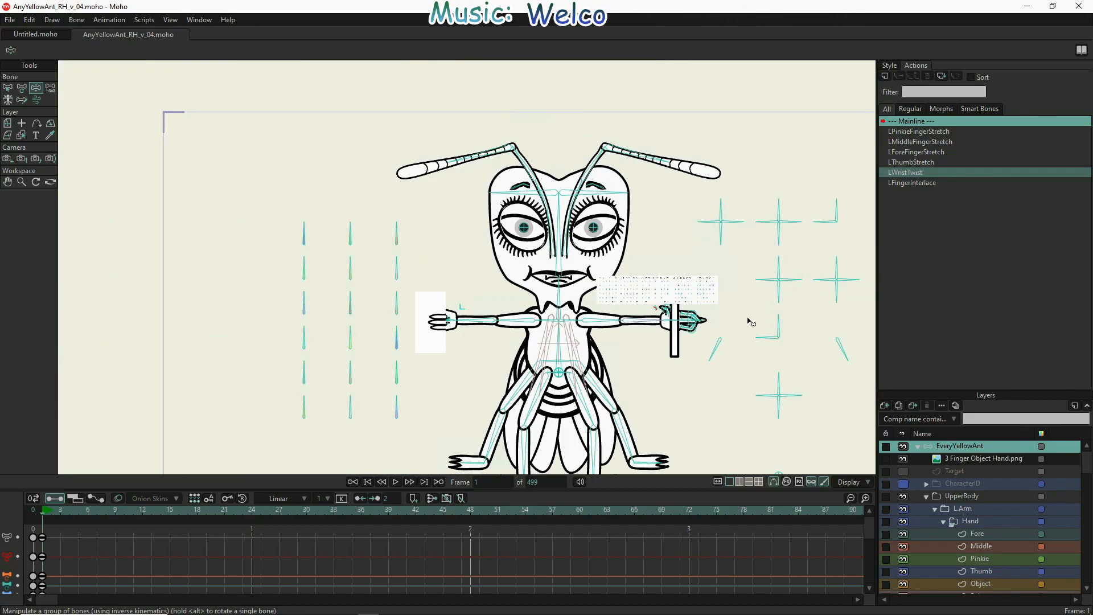
{"action": "scroll", "coordinate": [583, 247], "scroll_direction": "up", "scroll_amount": 2}
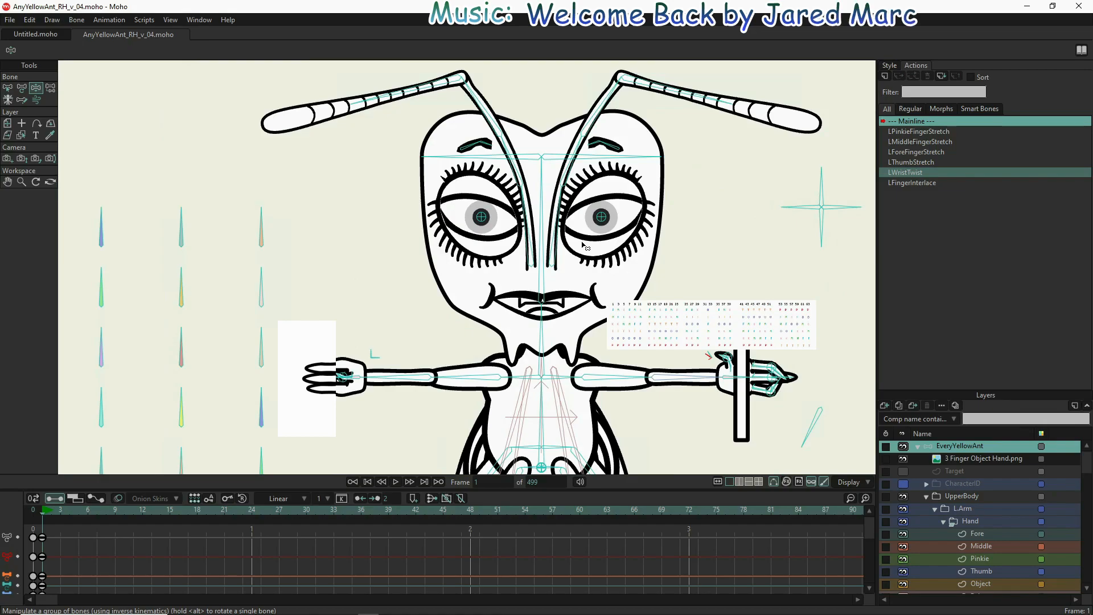
{"action": "left_click_drag", "start_coordinate": [367, 408], "coordinate": [420, 379]}
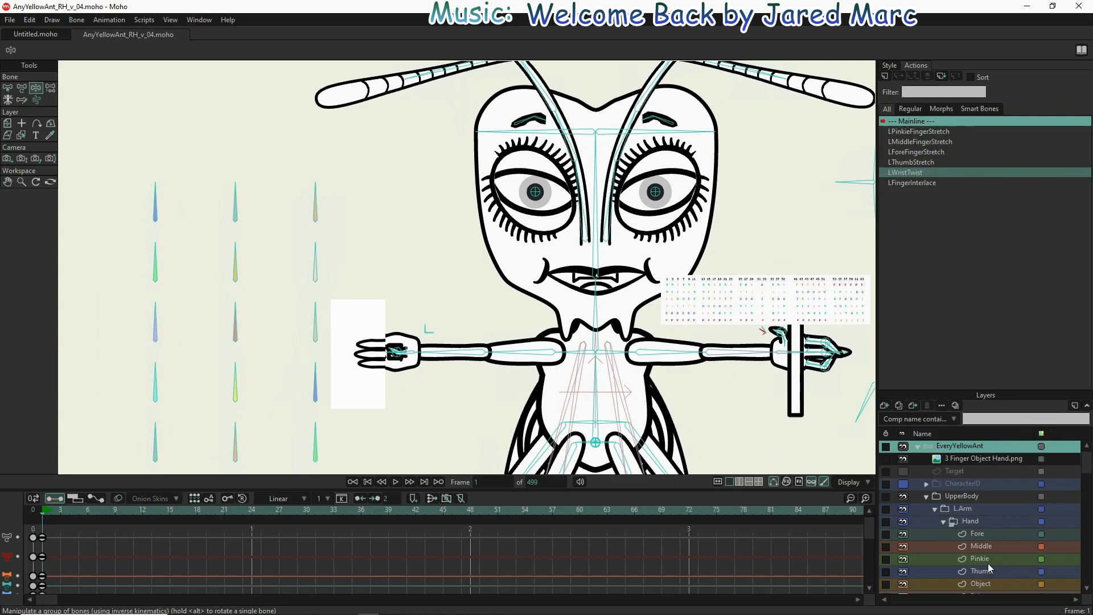
{"action": "scroll", "coordinate": [987, 562], "scroll_direction": "down", "scroll_amount": 2}
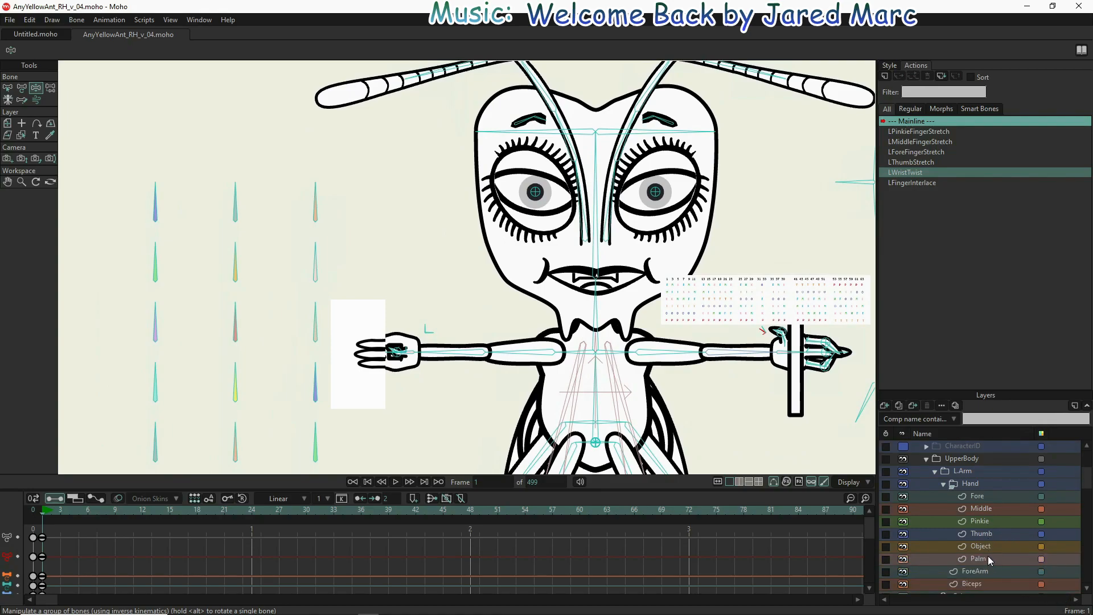
{"action": "scroll", "coordinate": [985, 549], "scroll_direction": "down", "scroll_amount": 3}
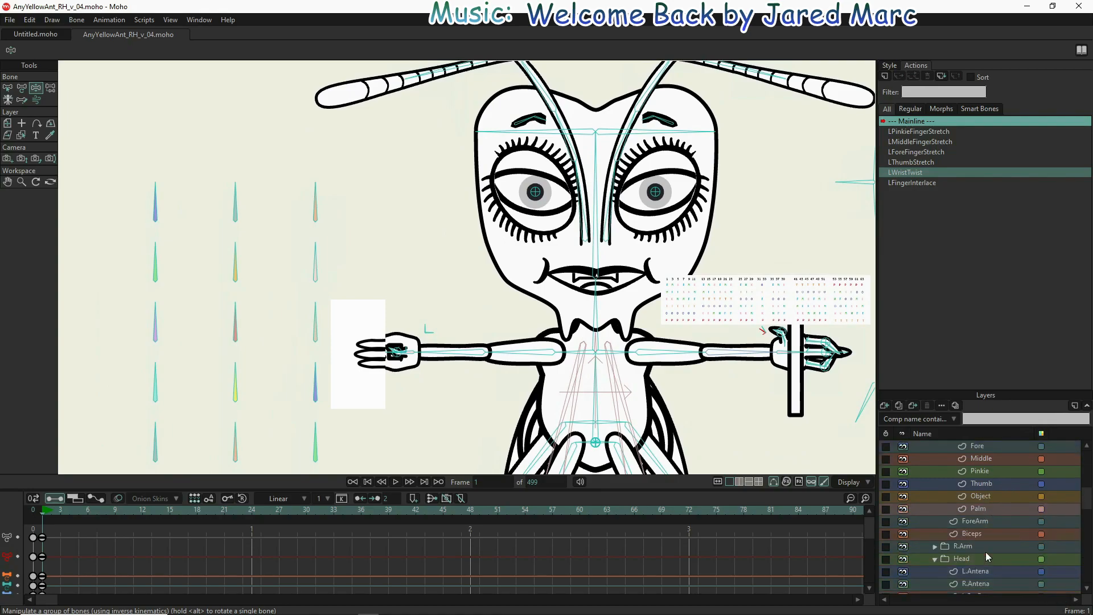
{"action": "left_click", "coordinate": [936, 546]}
{"action": "scroll", "coordinate": [996, 558], "scroll_direction": "down", "scroll_amount": 3}
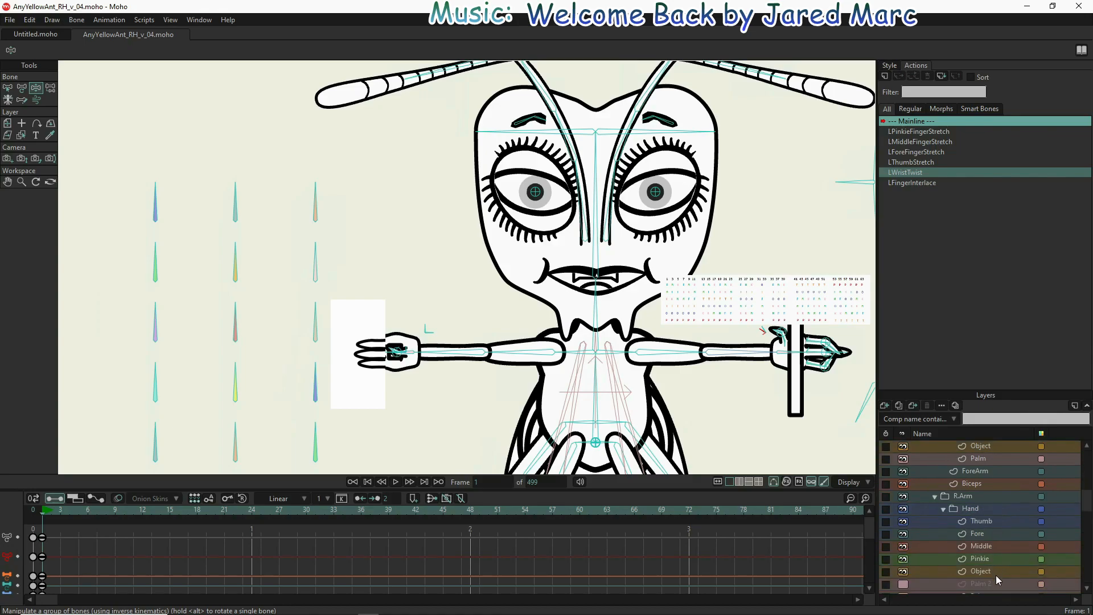
{"action": "scroll", "coordinate": [995, 581], "scroll_direction": "down", "scroll_amount": 1}
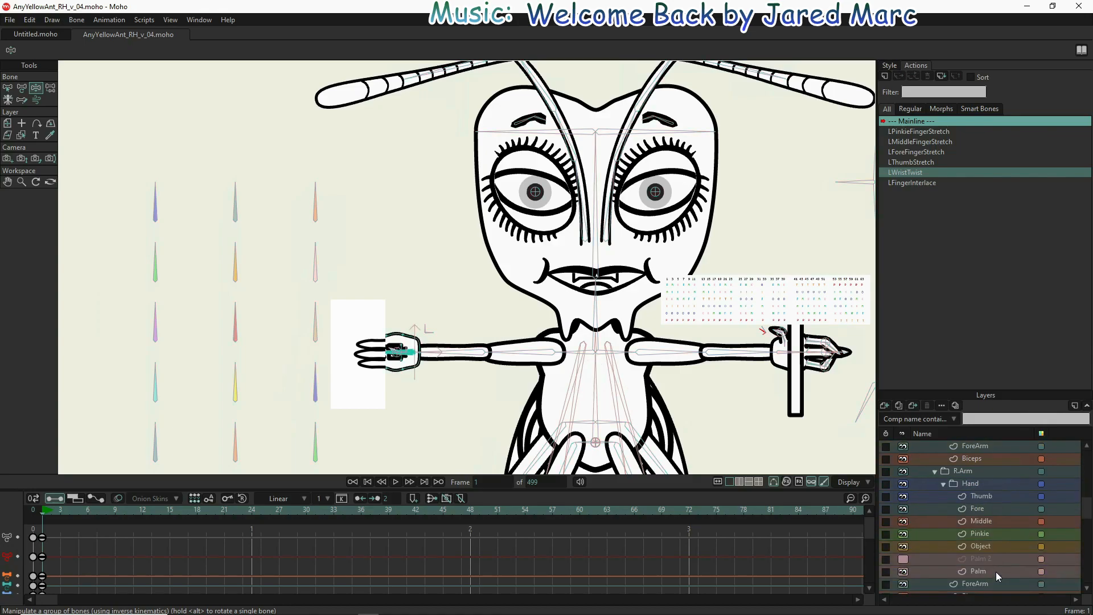
{"action": "left_click", "coordinate": [995, 572]}
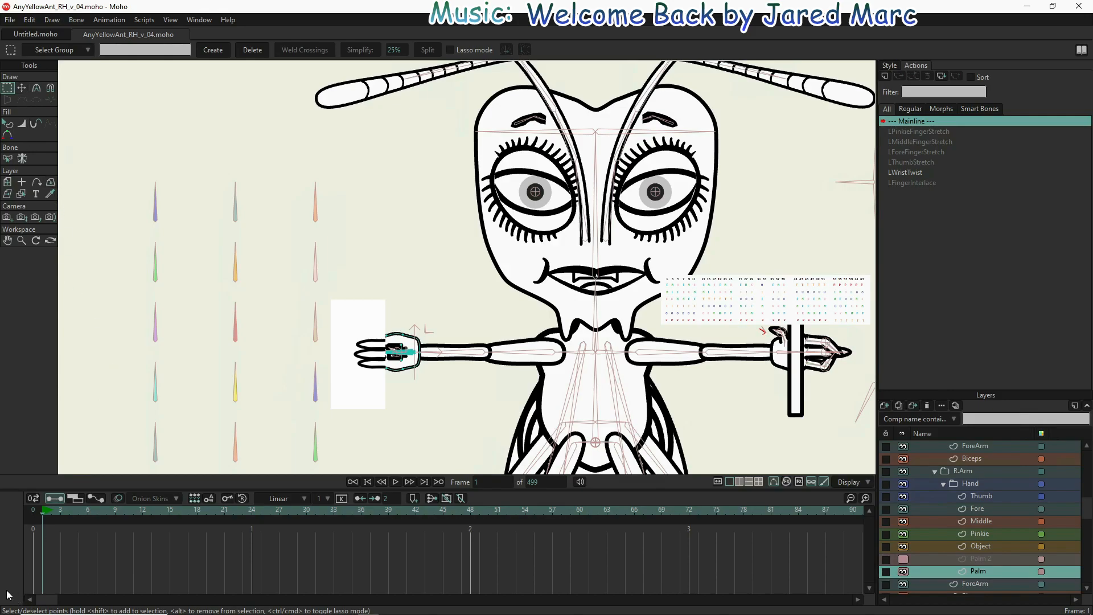
- Delete all keyframes of the right hand's Palm layer in the LWristTwist action, and return to the Mainline
{"action": "left_click", "coordinate": [32, 512]}
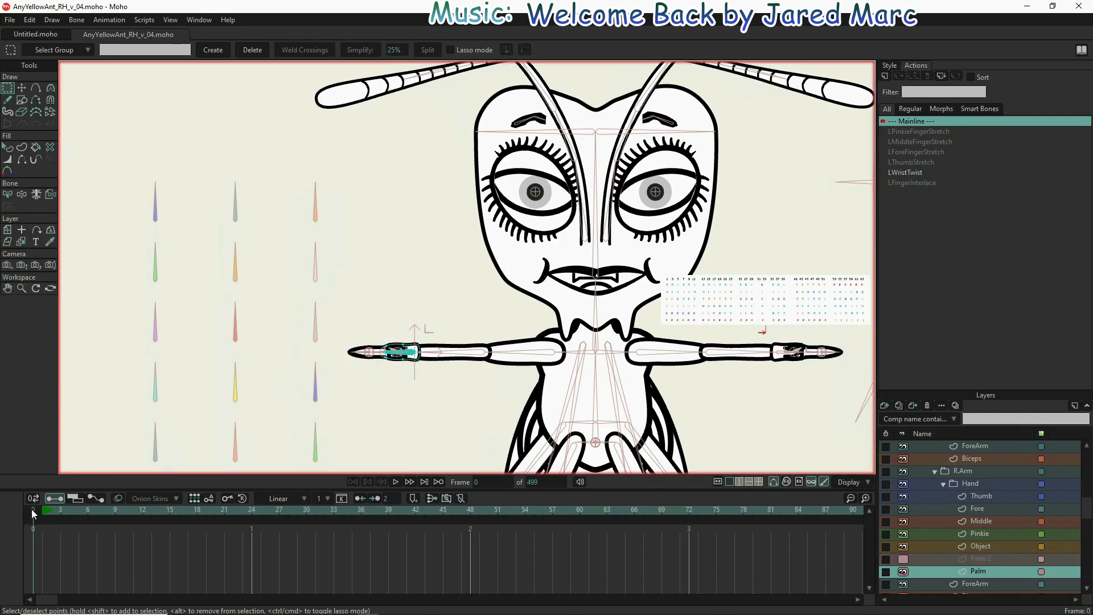
{"action": "left_click", "coordinate": [46, 516]}
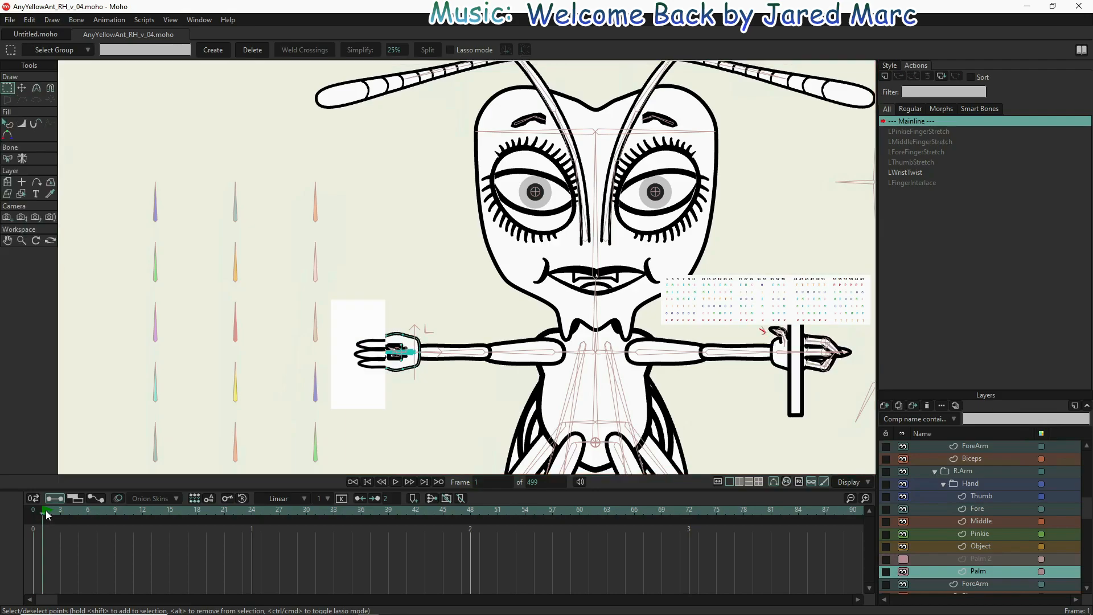
{"action": "left_click", "coordinate": [37, 508]}
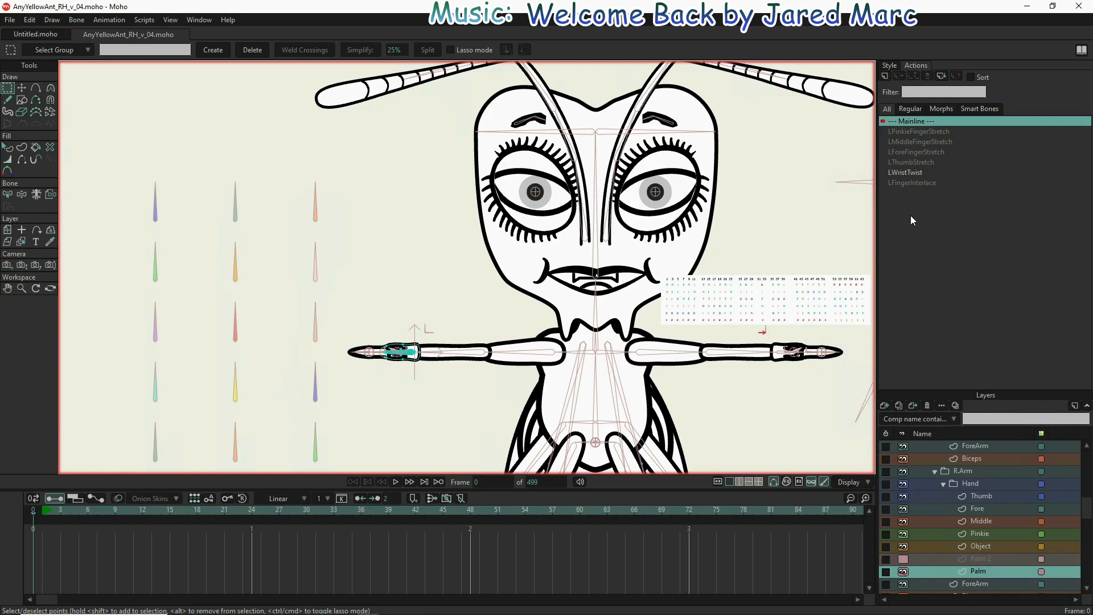
{"action": "left_click", "coordinate": [910, 172]}
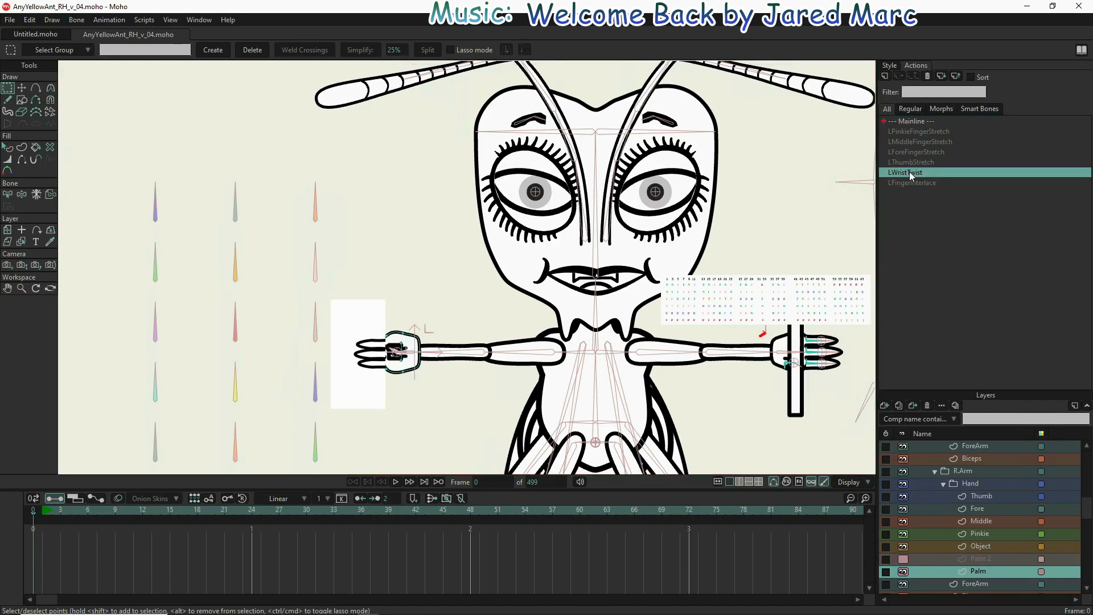
{"action": "left_click_drag", "start_coordinate": [706, 569], "coordinate": [1, 477]}
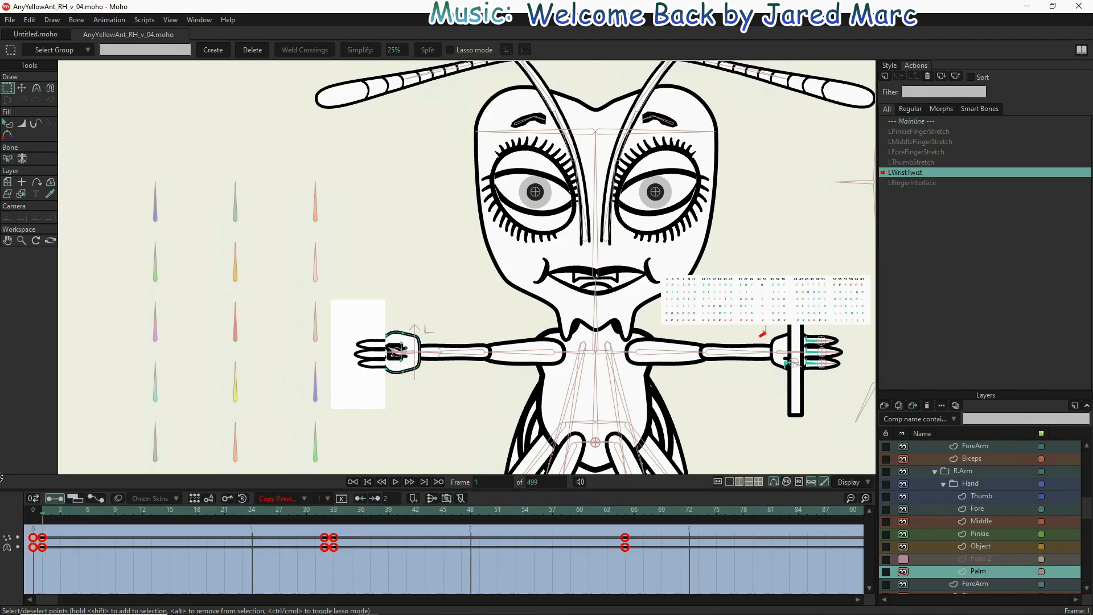
{"action": "key", "text": "Delete"}
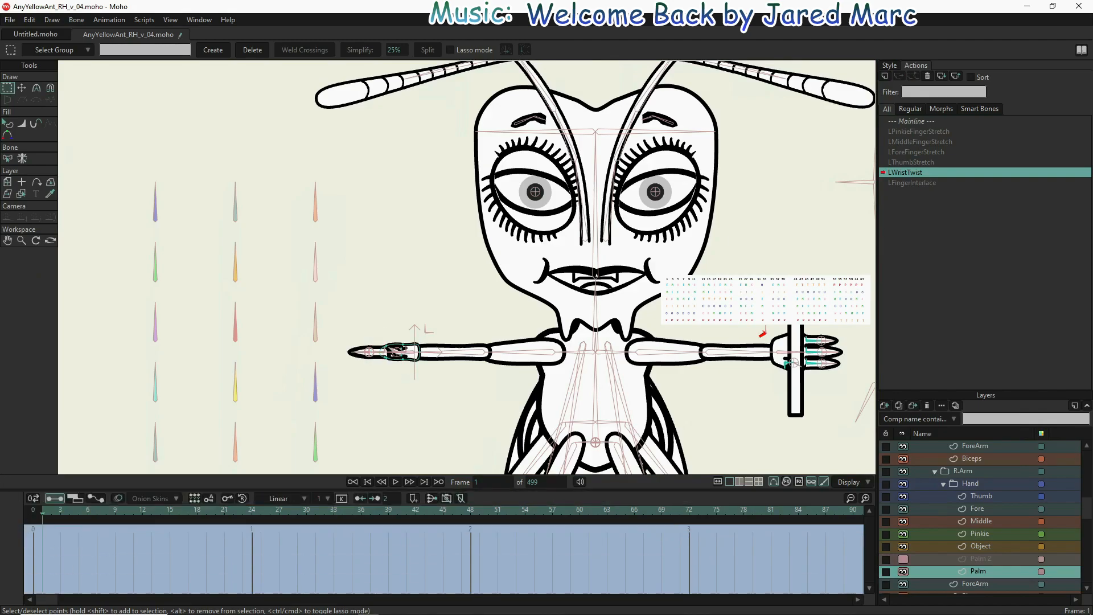
{"action": "double_click", "coordinate": [903, 128]}
{"action": "double_click", "coordinate": [905, 123]}
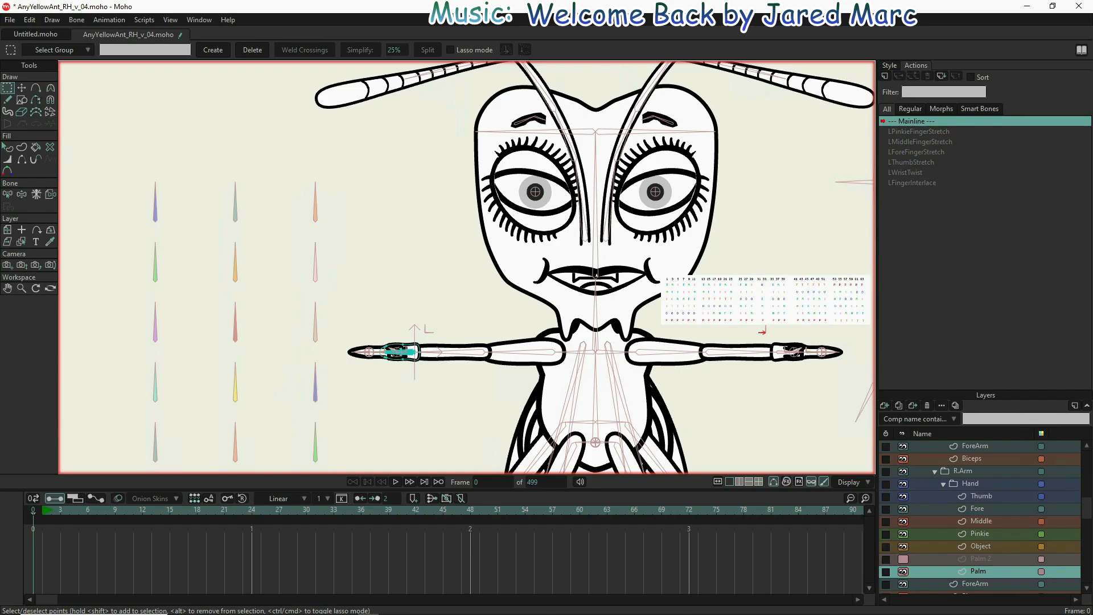
- Create the RIndexFingerStretch action on the EveryYellowAnt bone layer and rotate the stretch control to 238° at frame 65
{"action": "scroll", "coordinate": [979, 512], "scroll_direction": "up", "scroll_amount": 10}
{"action": "left_click", "coordinate": [959, 446]}
{"action": "scroll", "coordinate": [383, 357], "scroll_direction": "up", "scroll_amount": 15}
{"action": "left_click", "coordinate": [371, 356]}
{"action": "left_click", "coordinate": [885, 77]}
{"action": "left_click", "coordinate": [549, 352]}
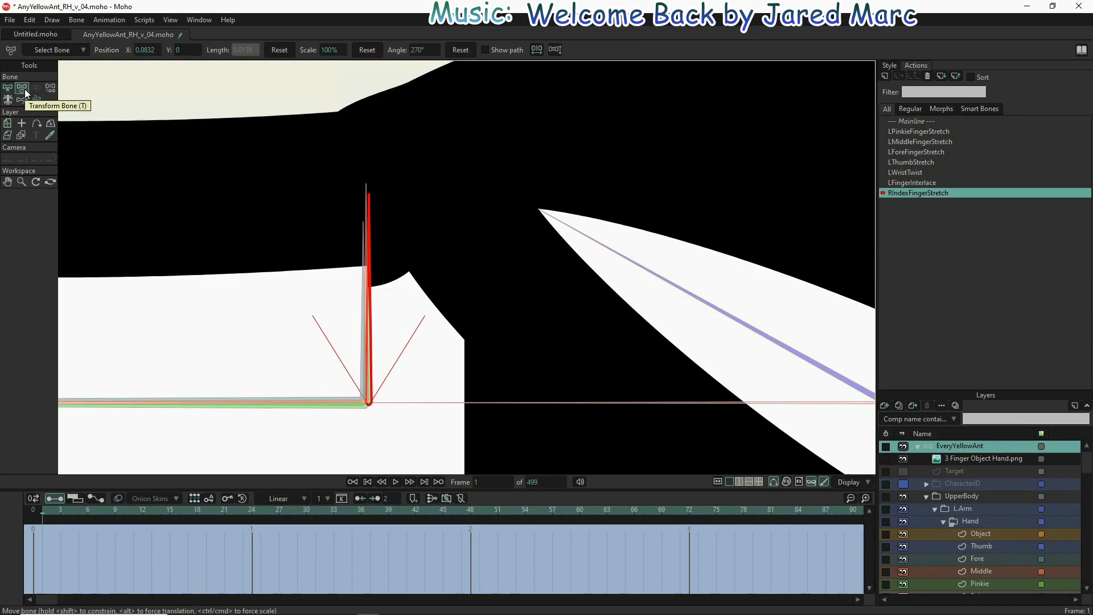
{"action": "left_click", "coordinate": [913, 122]}
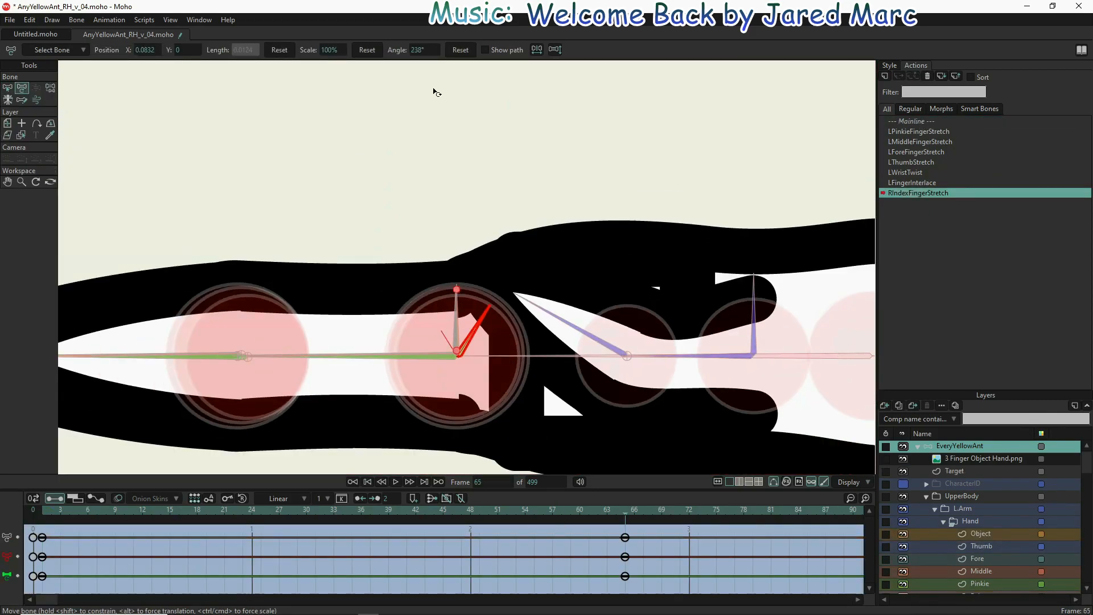
- Key the scale of the right index finger's bones at frames 48 and 49 of the RIndexFingerStretch action
{"action": "left_click", "coordinate": [467, 511]}
{"action": "left_click_drag", "start_coordinate": [342, 50], "coordinate": [284, 47]}
{"action": "type", "text": "10"}
{"action": "left_click", "coordinate": [478, 512]}
{"action": "type", "text": "10"}
{"action": "left_click", "coordinate": [330, 513]}
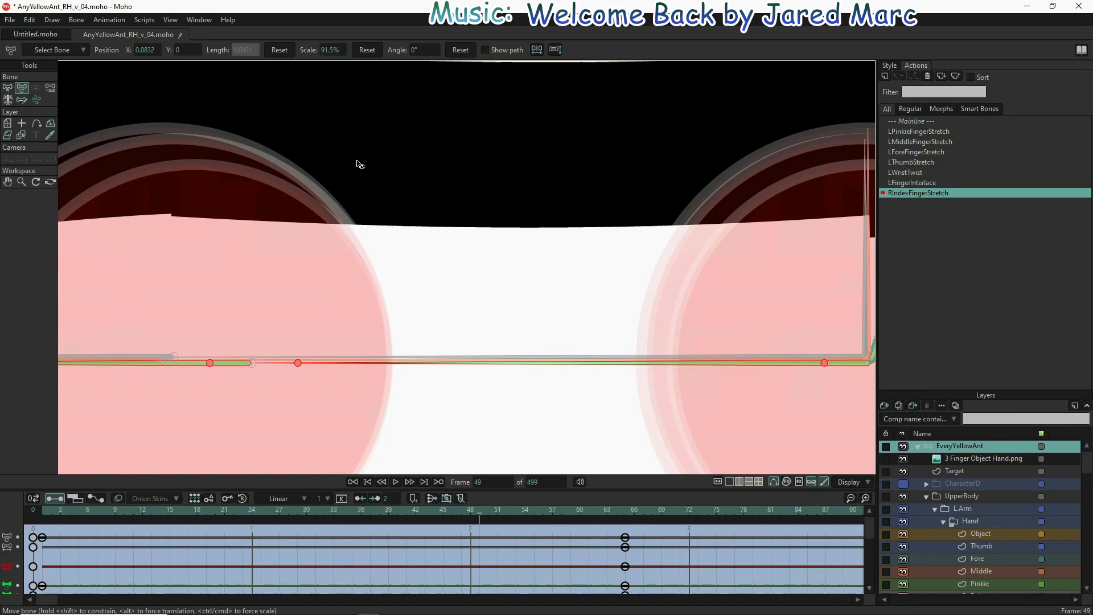
- Adjust the right index finger bones' scale across frames 33, 48 and 49, and scrub back through the stretch
{"action": "left_click", "coordinate": [468, 513]}
{"action": "left_click", "coordinate": [334, 511]}
{"action": "left_click", "coordinate": [43, 512]}
{"action": "left_click", "coordinate": [469, 512]}
{"action": "key", "text": "b"}
{"action": "key", "text": "t"}
{"action": "left_click_drag", "start_coordinate": [561, 362], "coordinate": [691, 354]}
{"action": "left_click", "coordinate": [479, 513]}
{"action": "left_click", "coordinate": [624, 516]}
{"action": "left_click_drag", "start_coordinate": [622, 517], "coordinate": [216, 516]}
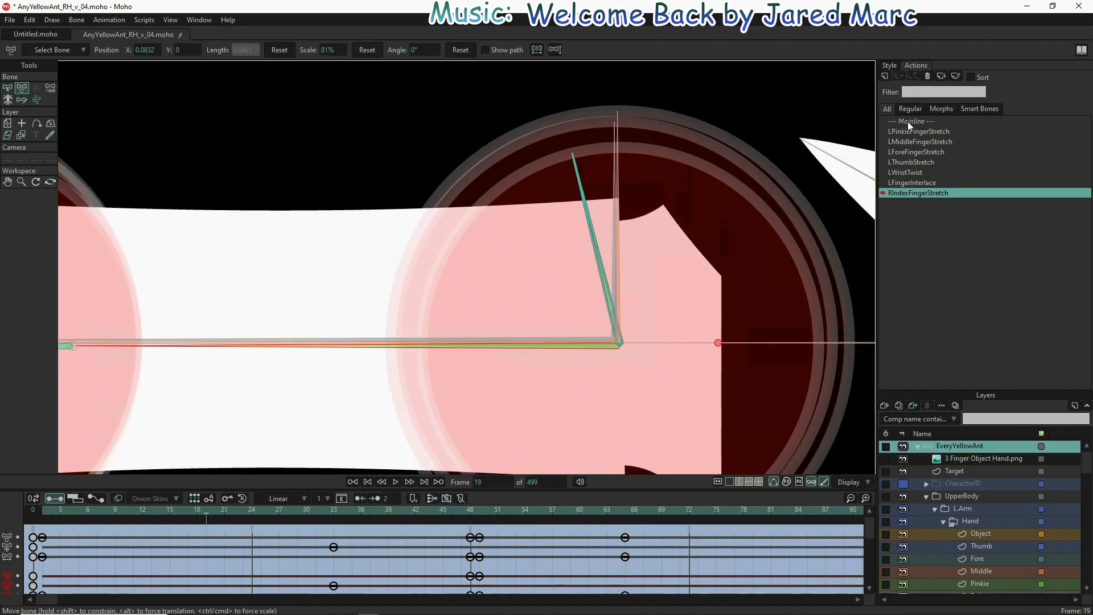
- Create the RMiddleFingerStretch action from the Mainline and rotate the right middle finger's stretch control
{"action": "double_click", "coordinate": [906, 122]}
{"action": "left_click", "coordinate": [884, 76]}
{"action": "key", "text": "Return"}
{"action": "left_click_drag", "start_coordinate": [618, 135], "coordinate": [739, 151]}
- Key the right middle finger bones' scale at frames 49 and 48, and reset the scale at frame 33
{"action": "left_click", "coordinate": [625, 513]}
{"action": "left_click", "coordinate": [479, 513]}
{"action": "left_click", "coordinate": [332, 51]}
{"action": "type", "text": "10"}
{"action": "left_click", "coordinate": [470, 513]}
{"action": "type", "text": "10"}
{"action": "left_click", "coordinate": [334, 513]}
{"action": "left_click", "coordinate": [367, 53]}
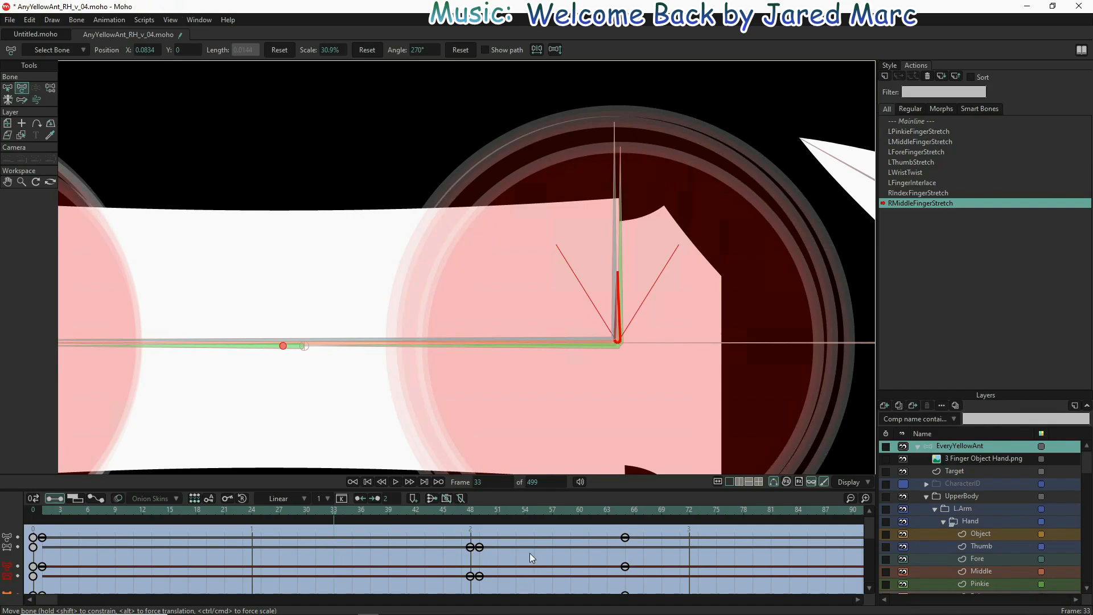
- Undo the right middle finger's scale keys and the creation of the RMiddleFingerStretch action
{"action": "key", "text": "ctrl+z"}
{"action": "key", "text": "ctrl+z"}
{"action": "key", "text": "ctrl+z"}
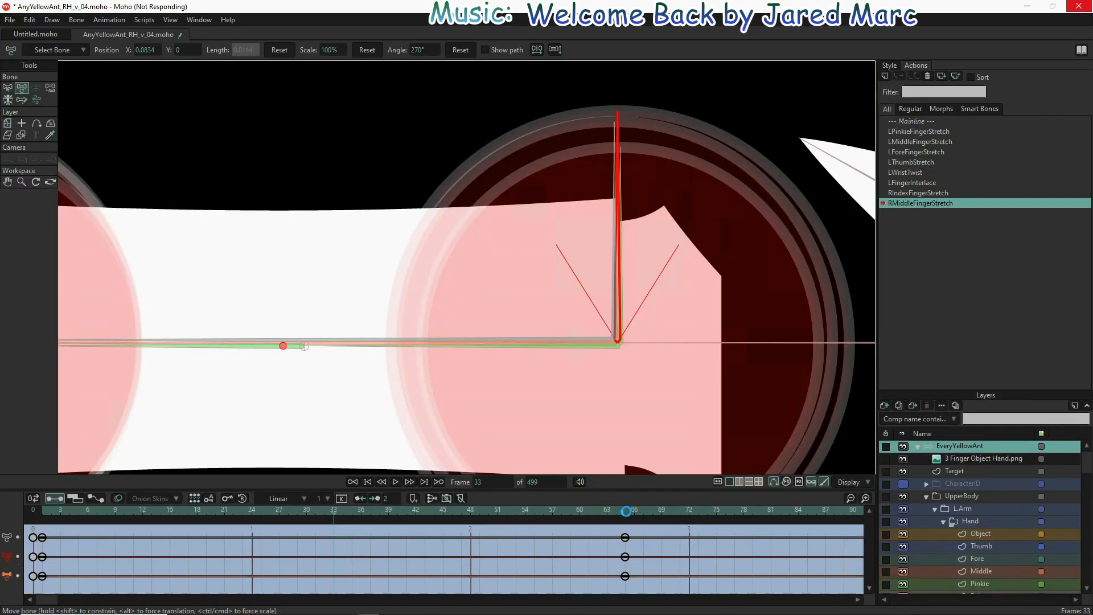
{"action": "key", "text": "ctrl+z"}
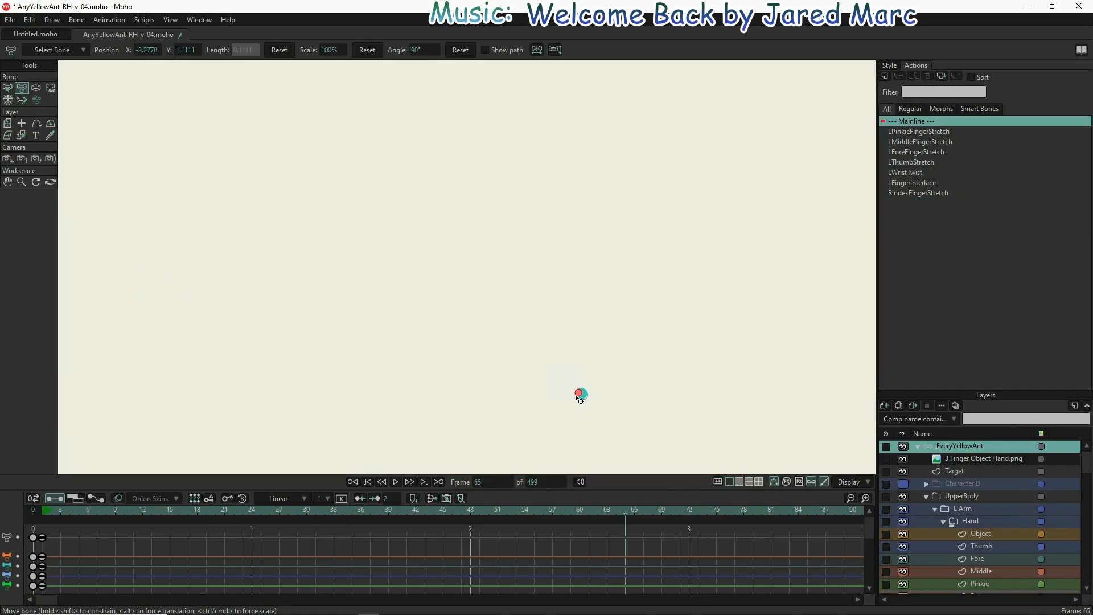
- Scrub the RIndexFingerStretch action to check which finger bones it moves, delete the action, and return to the Mainline
{"action": "scroll", "coordinate": [576, 396], "scroll_direction": "up", "scroll_amount": 15}
{"action": "double_click", "coordinate": [917, 193]}
{"action": "left_click_drag", "start_coordinate": [623, 512], "coordinate": [425, 541]}
{"action": "scroll", "coordinate": [405, 262], "scroll_direction": "up", "scroll_amount": 8}
{"action": "scroll", "coordinate": [403, 194], "scroll_direction": "up", "scroll_amount": 2}
{"action": "key", "text": "b"}
{"action": "left_click", "coordinate": [424, 227]}
{"action": "left_click", "coordinate": [400, 212]}
{"action": "double_click", "coordinate": [211, 50]}
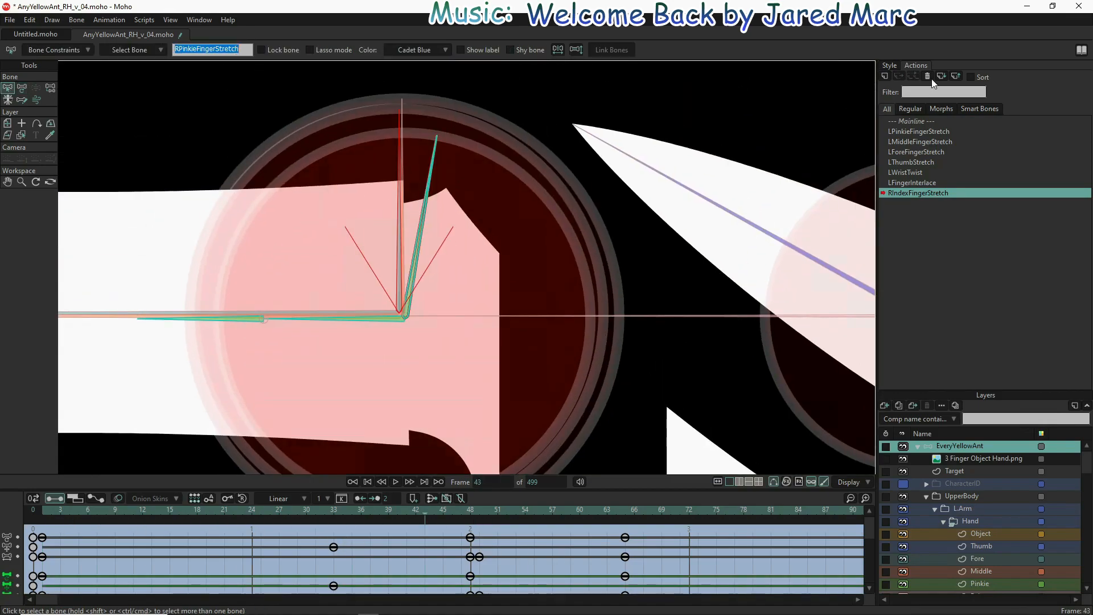
{"action": "double_click", "coordinate": [928, 121]}
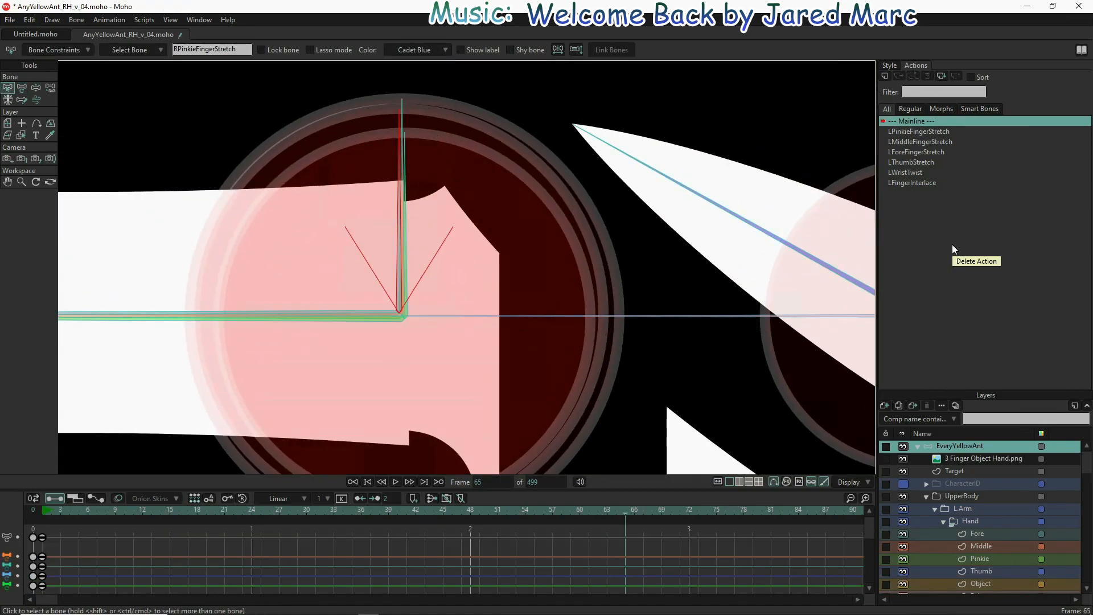
- Examine the names of the right hand's overlapping finger base and stretch bones, returning to frame 0
{"action": "left_click", "coordinate": [400, 243]}
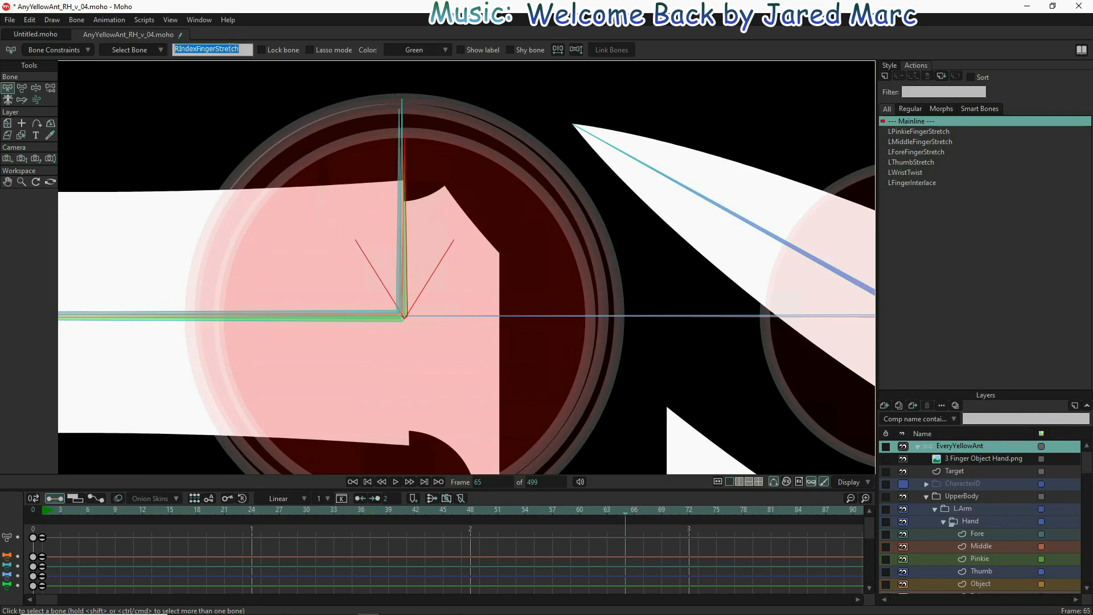
{"action": "left_click", "coordinate": [406, 243]}
{"action": "left_click", "coordinate": [383, 320]}
{"action": "left_click", "coordinate": [376, 312]}
{"action": "left_click", "coordinate": [222, 49]}
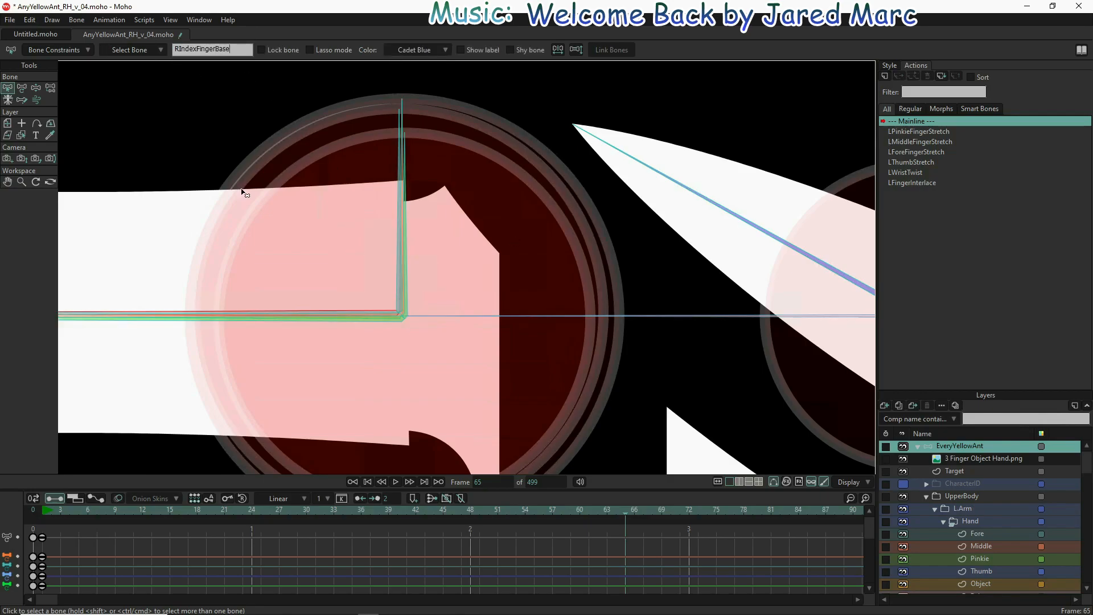
{"action": "scroll", "coordinate": [243, 190], "scroll_direction": "down", "scroll_amount": 6}
{"action": "scroll", "coordinate": [136, 187], "scroll_direction": "up", "scroll_amount": 5}
{"action": "left_click", "coordinate": [296, 312]}
{"action": "scroll", "coordinate": [292, 268], "scroll_direction": "down", "scroll_amount": 3}
{"action": "left_click", "coordinate": [378, 299]}
{"action": "left_click", "coordinate": [33, 510]}
{"action": "left_click", "coordinate": [708, 222]}
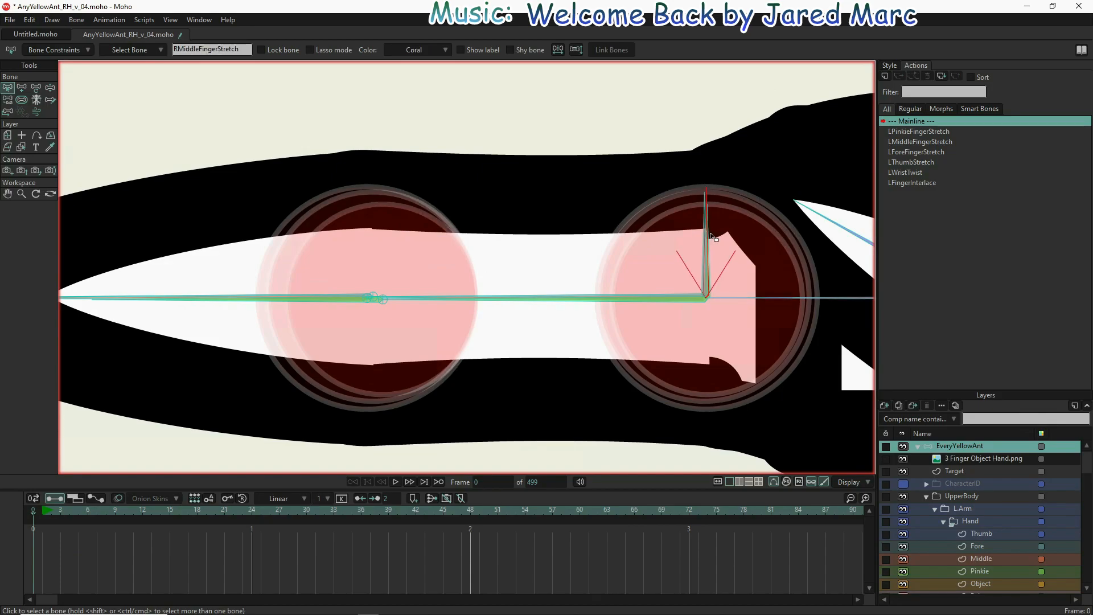
{"action": "scroll", "coordinate": [711, 227], "scroll_direction": "up", "scroll_amount": 6}
{"action": "left_click", "coordinate": [701, 230]}
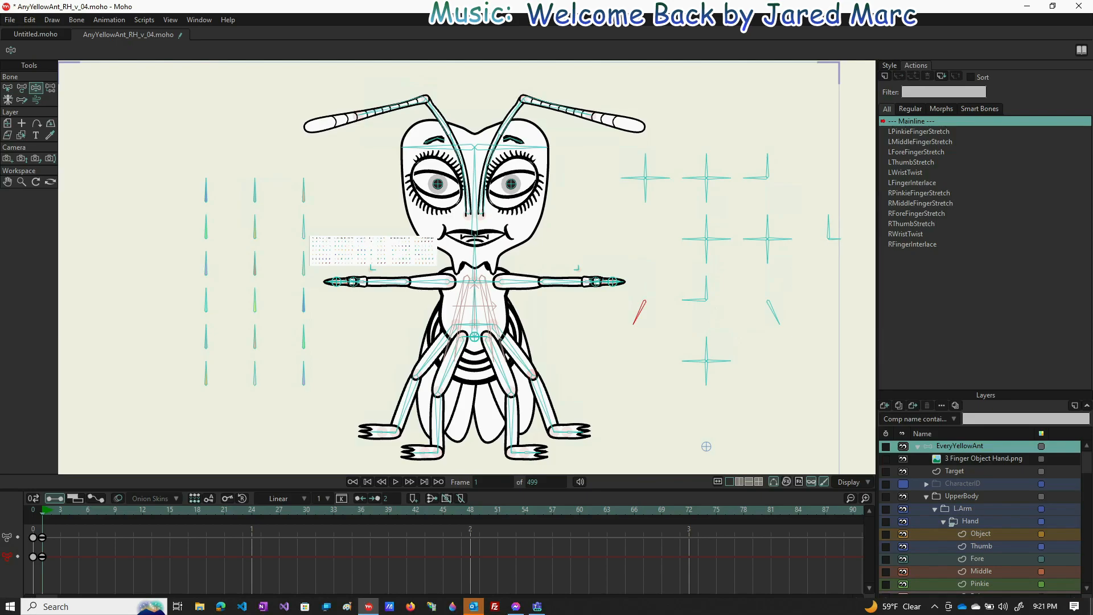
- Remove the 3 Finger Object Hand.png reference layer and hide the rig's controlled bones
{"action": "left_click", "coordinate": [989, 460]}
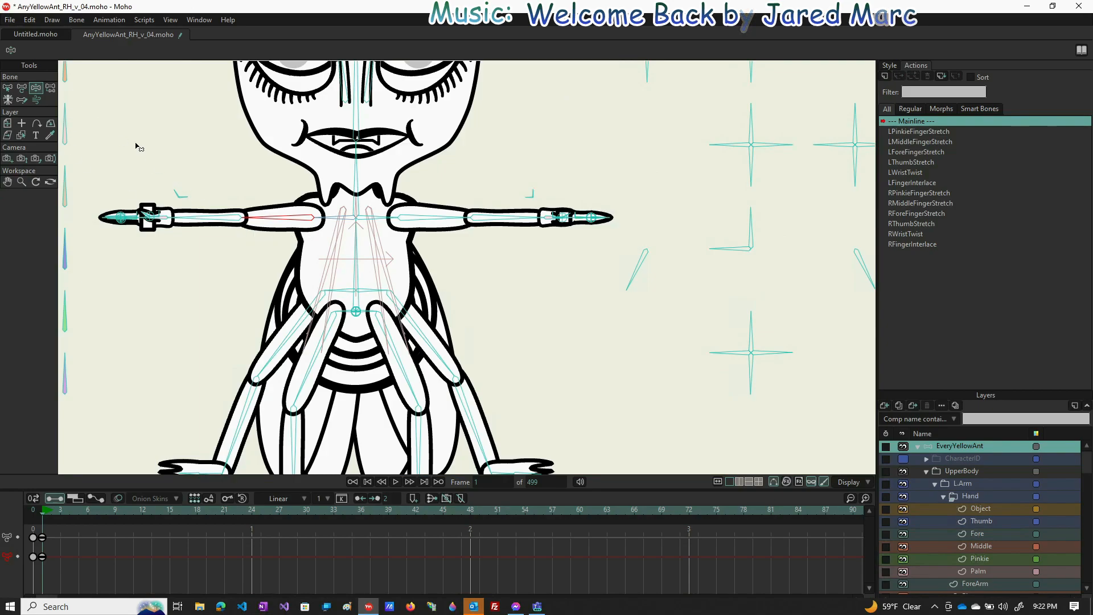
{"action": "left_click", "coordinate": [73, 22]}
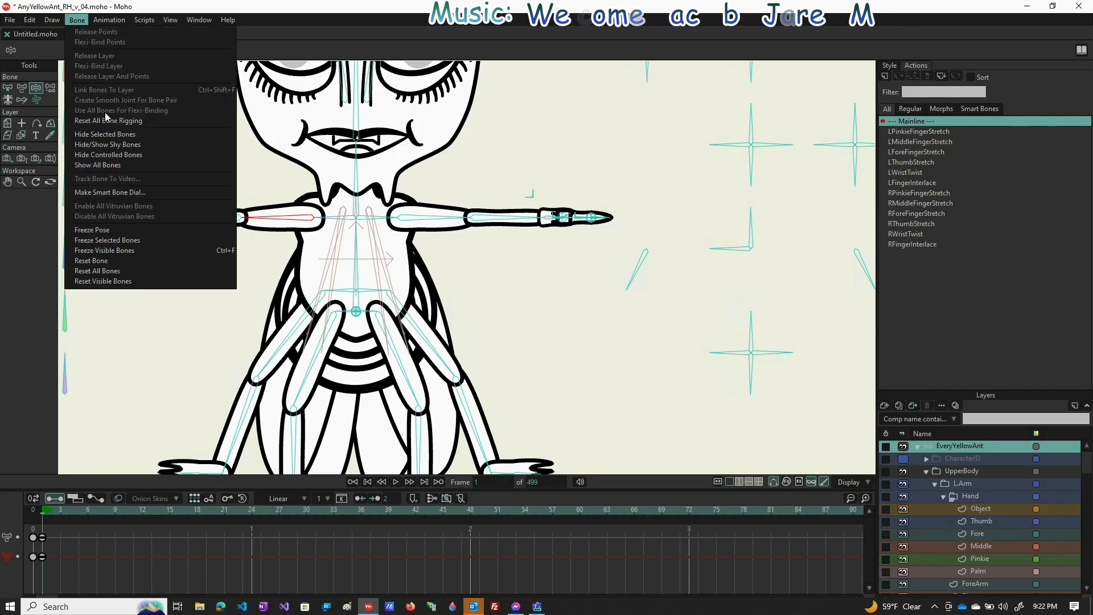
{"action": "left_click", "coordinate": [111, 155]}
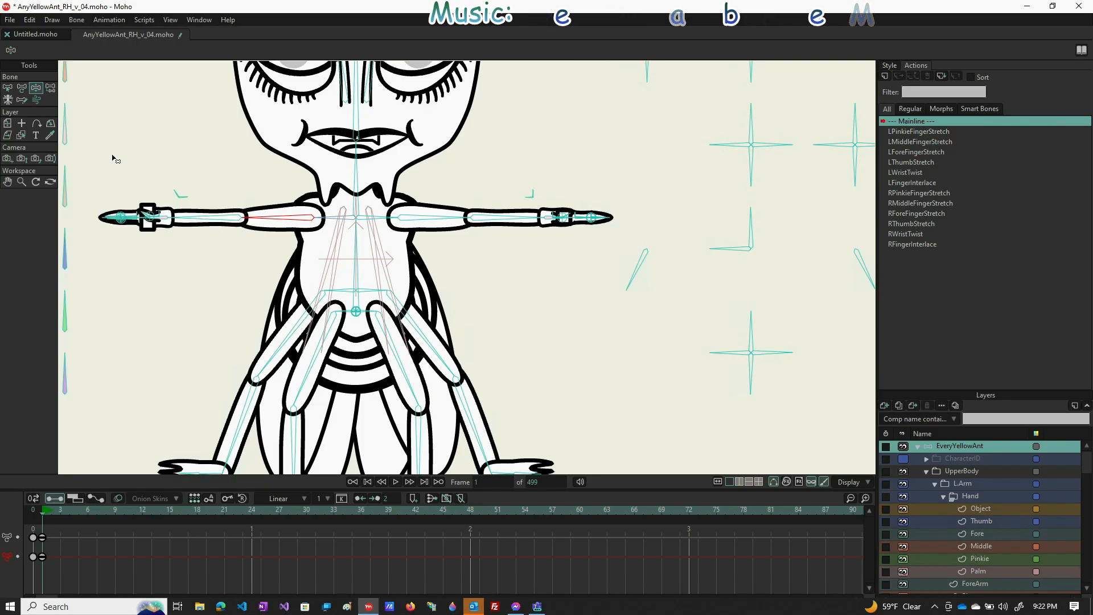
- Hide the WINGS group so the abdomen behind the legs is unobstructed
{"action": "scroll", "coordinate": [279, 256], "scroll_direction": "down", "scroll_amount": 3}
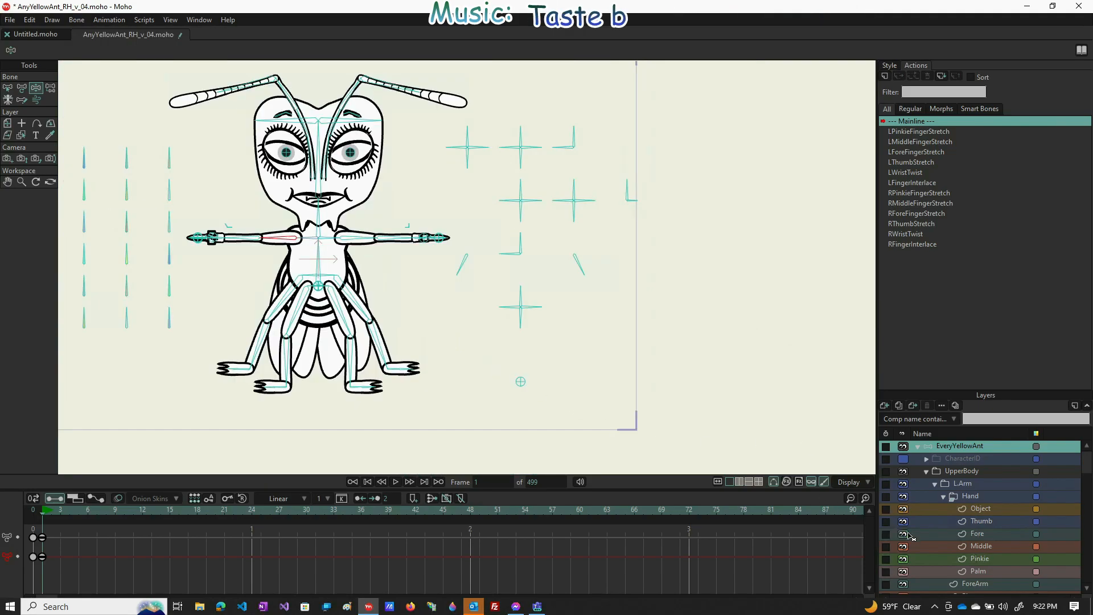
{"action": "scroll", "coordinate": [909, 540], "scroll_direction": "down", "scroll_amount": 3}
{"action": "scroll", "coordinate": [909, 542], "scroll_direction": "down", "scroll_amount": 5}
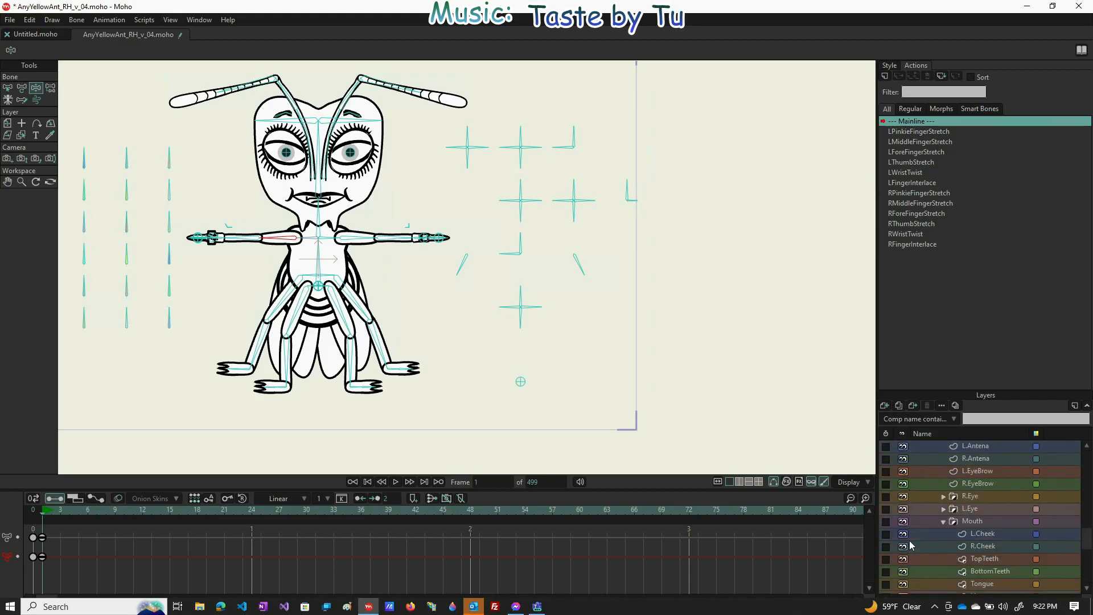
{"action": "scroll", "coordinate": [911, 548], "scroll_direction": "down", "scroll_amount": 2}
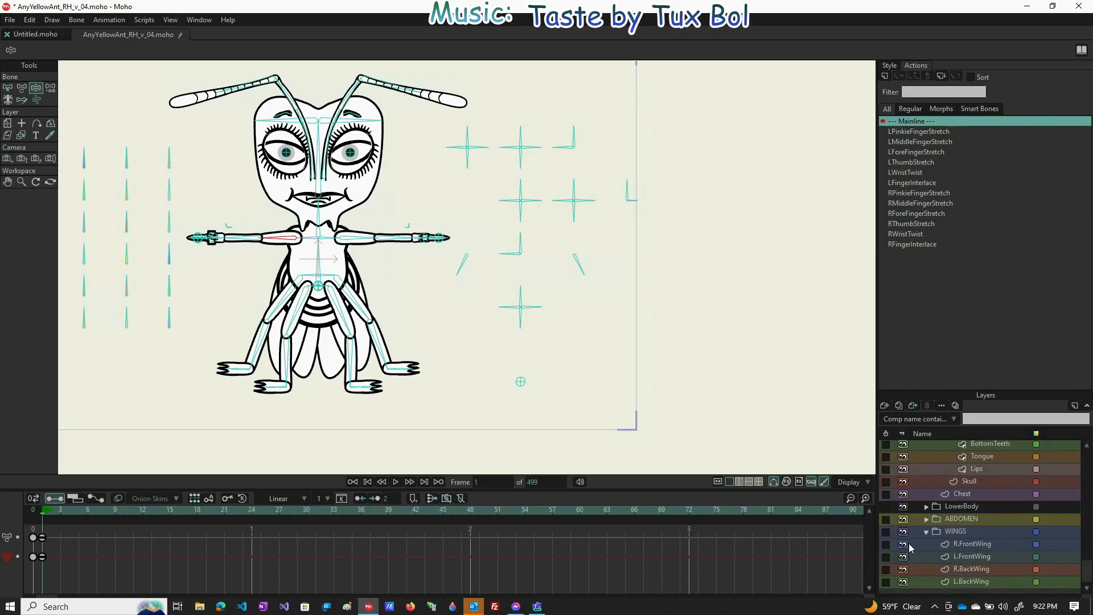
{"action": "left_click", "coordinate": [904, 531]}
- Select the abdomen's control bone and create an action named Abdomen_l_r for it
{"action": "scroll", "coordinate": [325, 357], "scroll_direction": "up", "scroll_amount": 3}
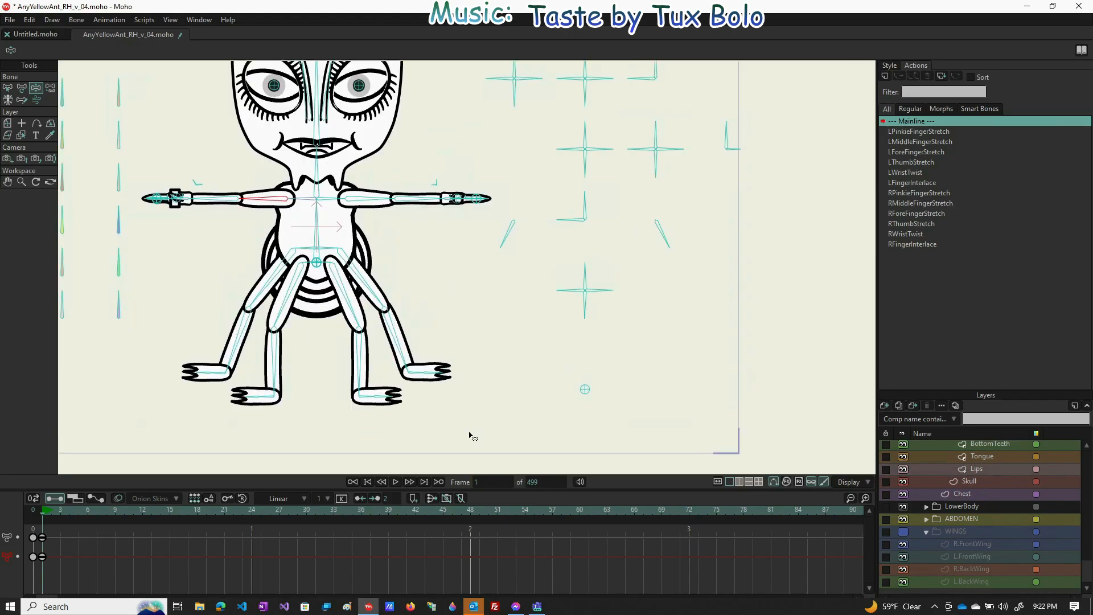
{"action": "left_click", "coordinate": [585, 305]}
{"action": "left_click_drag", "start_coordinate": [496, 367], "coordinate": [536, 376]}
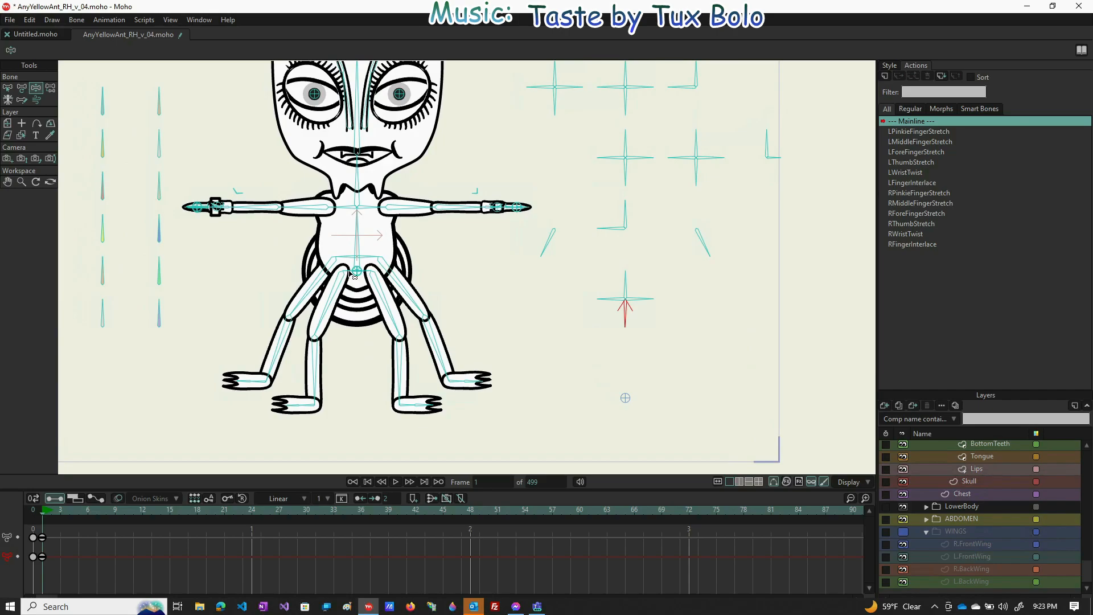
{"action": "left_click", "coordinate": [7, 87]}
{"action": "left_click", "coordinate": [884, 77]}
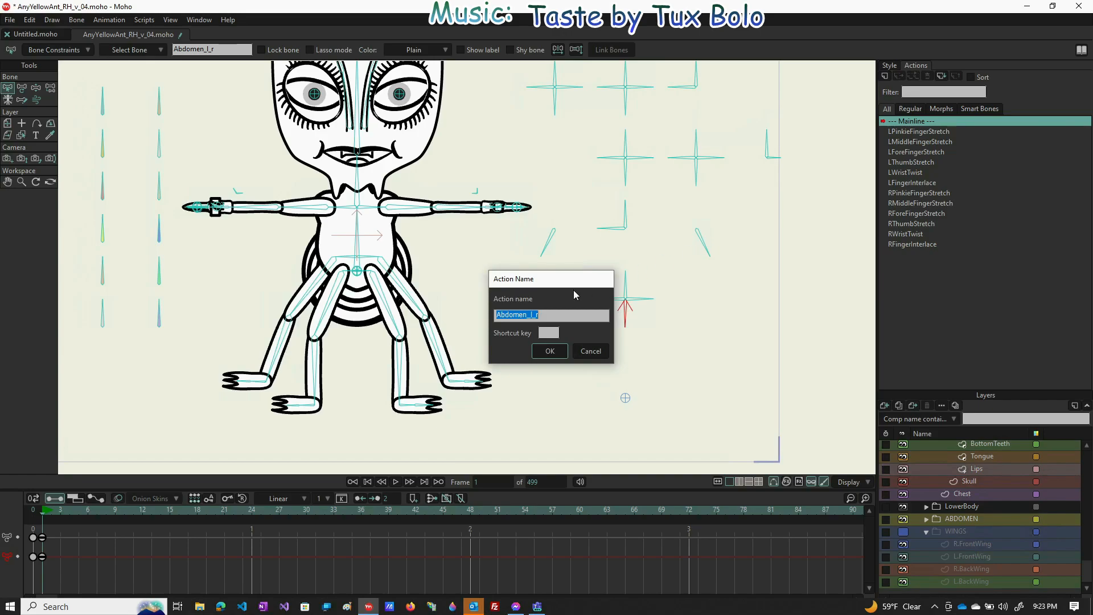
{"action": "left_click", "coordinate": [544, 350]}
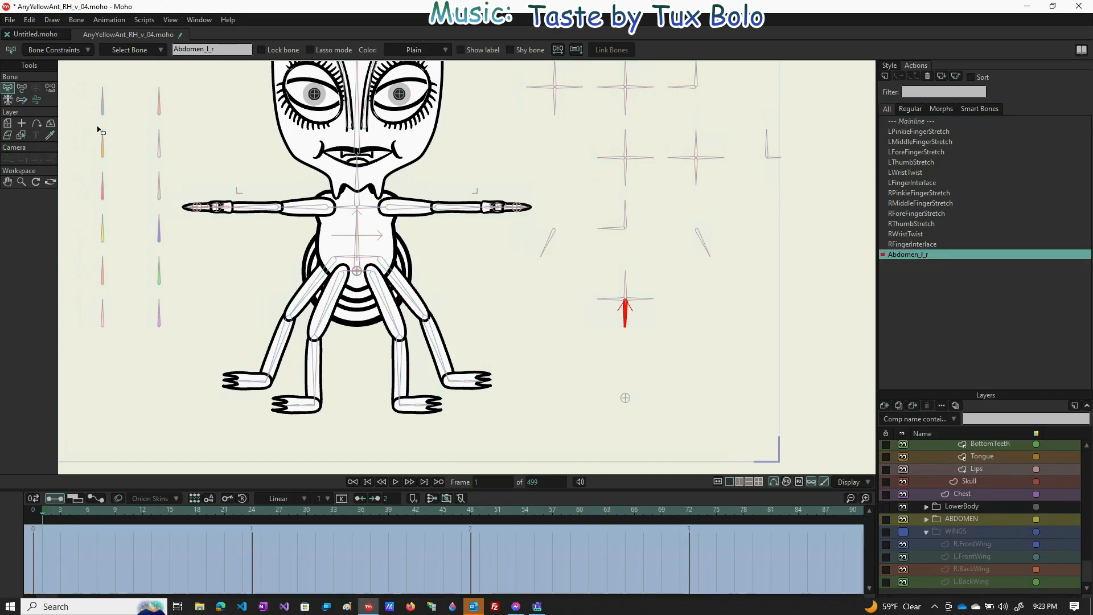
- Rotate the Abdomen_l_r control bone to about 237.2° at frame 1 and about 301.2° at frame 65
{"action": "left_click", "coordinate": [22, 88]}
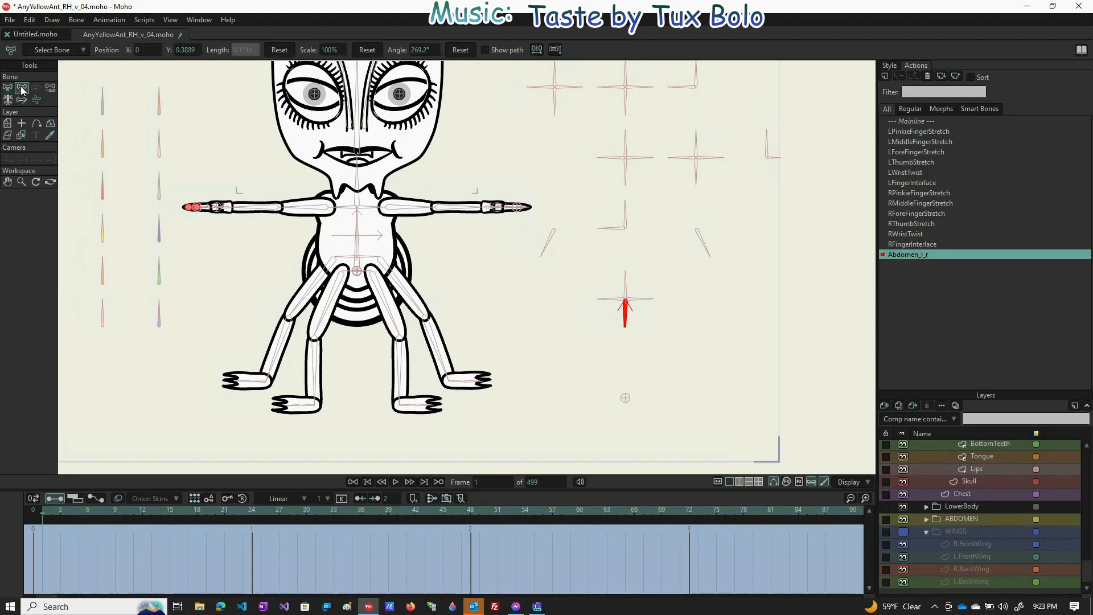
{"action": "left_click_drag", "start_coordinate": [626, 321], "coordinate": [590, 310]}
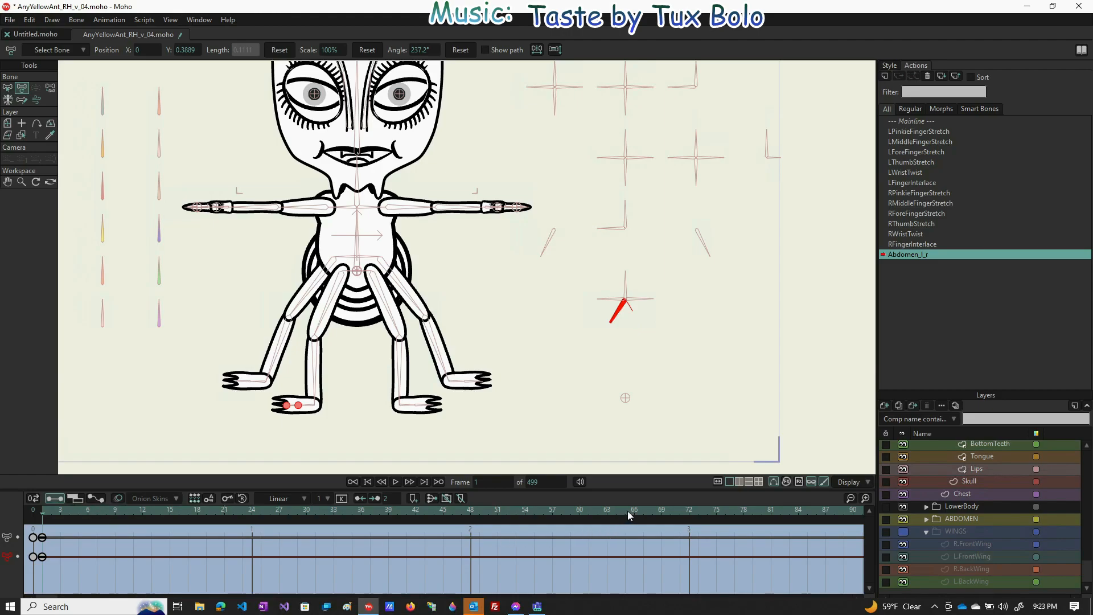
{"action": "left_click_drag", "start_coordinate": [620, 315], "coordinate": [686, 320]}
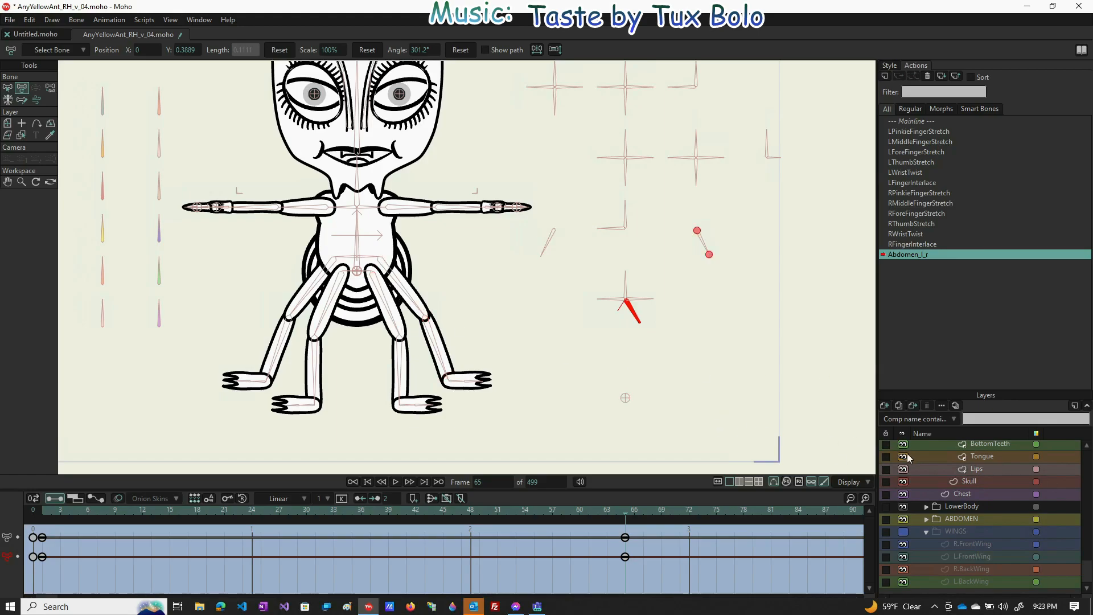
{"action": "scroll", "coordinate": [958, 461], "scroll_direction": "up", "scroll_amount": 12}
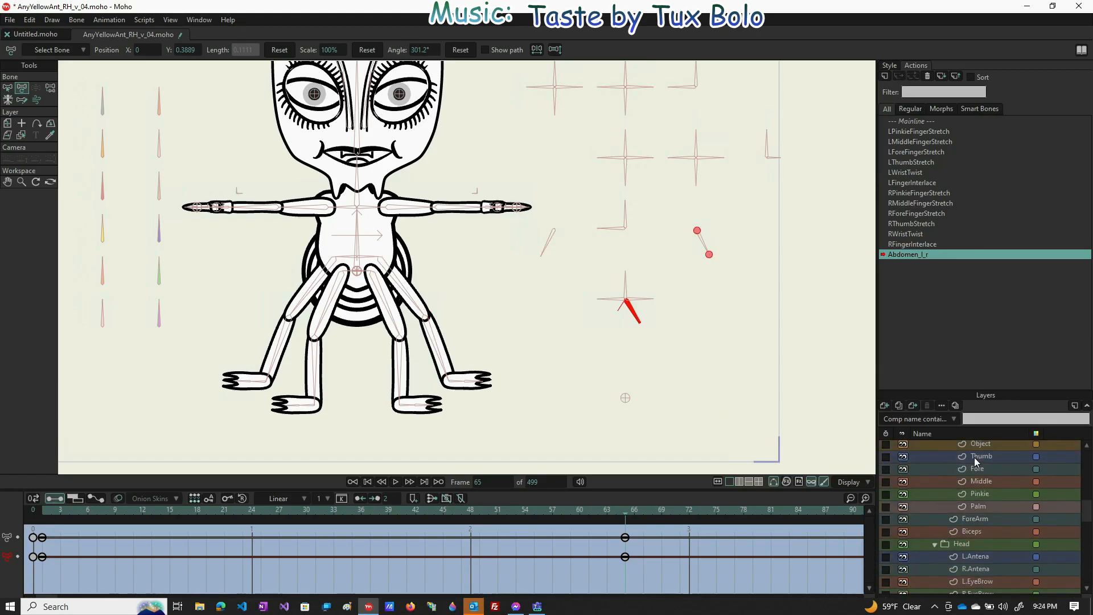
{"action": "scroll", "coordinate": [975, 453], "scroll_direction": "up", "scroll_amount": 6}
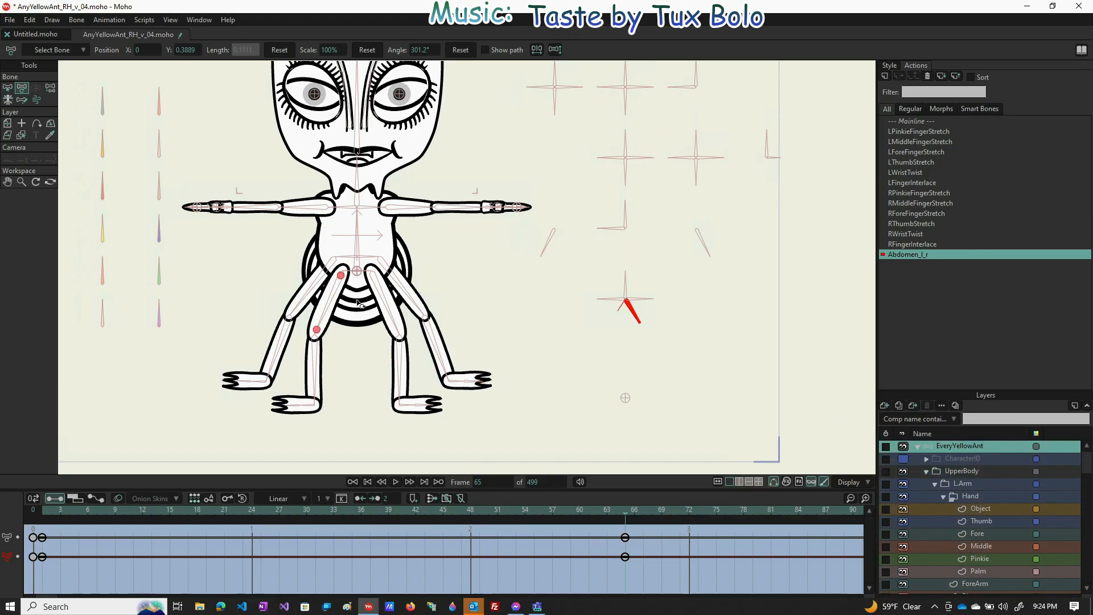
- At frame 65 of Abdomen_l_r, pull the abdomen's point bones out of the body centre into a horizontal row to its right
{"action": "scroll", "coordinate": [358, 283], "scroll_direction": "up", "scroll_amount": 2}
{"action": "scroll", "coordinate": [359, 283], "scroll_direction": "up", "scroll_amount": 2}
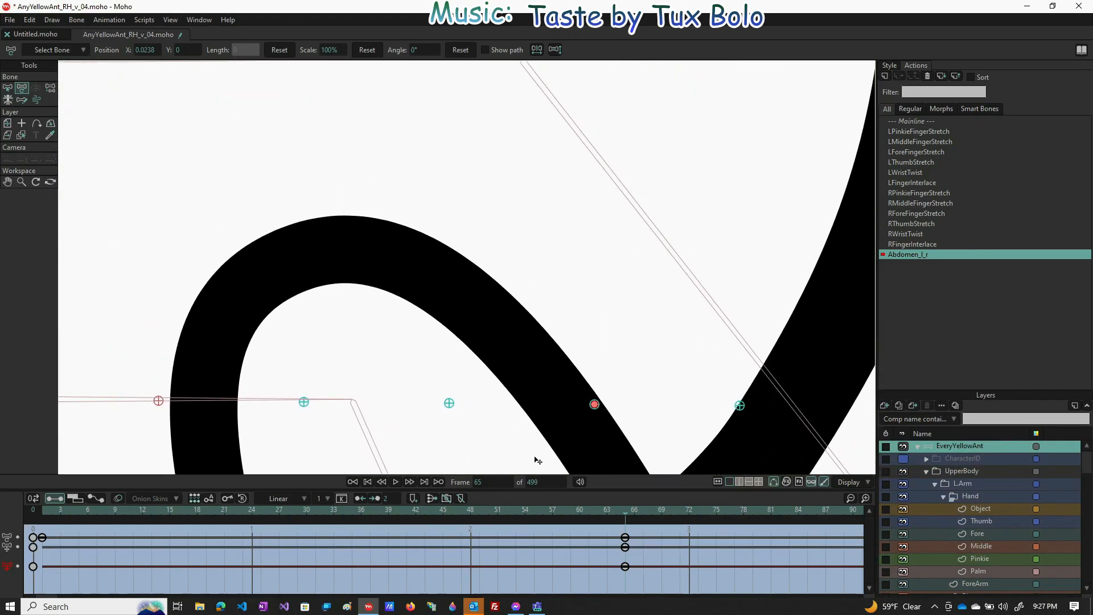
{"action": "scroll", "coordinate": [569, 456], "scroll_direction": "up", "scroll_amount": 1}
{"action": "left_click_drag", "start_coordinate": [160, 397], "coordinate": [202, 392]}
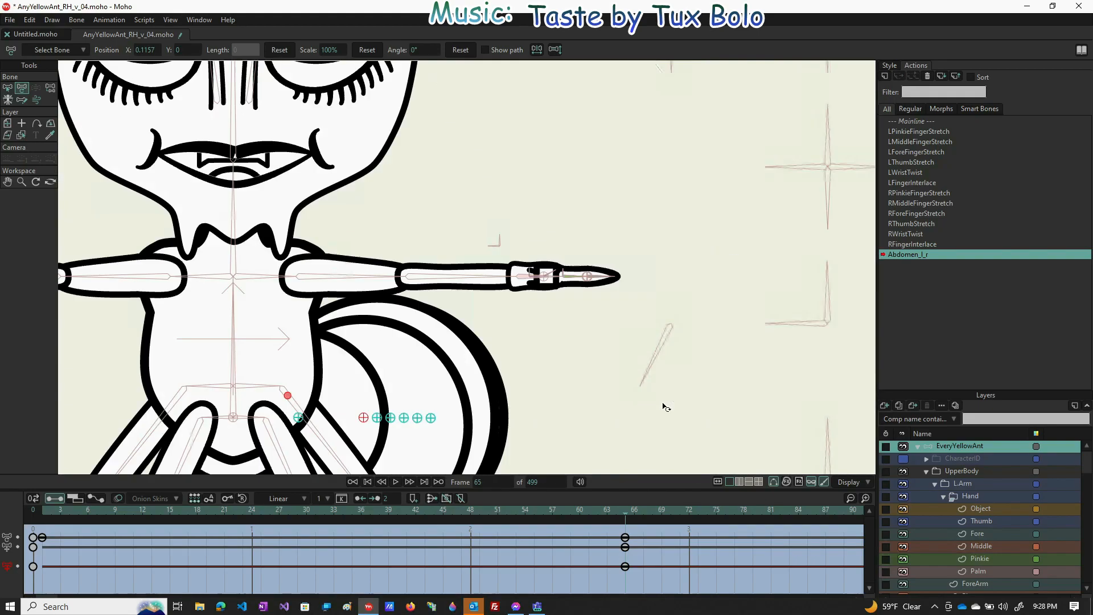
{"action": "scroll", "coordinate": [460, 79], "scroll_direction": "down", "scroll_amount": 2}
{"action": "scroll", "coordinate": [335, 358], "scroll_direction": "up", "scroll_amount": 5}
{"action": "left_click_drag", "start_coordinate": [328, 343], "coordinate": [290, 342]}
{"action": "left_click_drag", "start_coordinate": [400, 343], "coordinate": [460, 344]}
{"action": "left_click_drag", "start_coordinate": [382, 343], "coordinate": [341, 343]}
{"action": "left_click_drag", "start_coordinate": [422, 343], "coordinate": [466, 344]}
{"action": "left_click_drag", "start_coordinate": [484, 343], "coordinate": [690, 344]}
{"action": "scroll", "coordinate": [614, 343], "scroll_direction": "down", "scroll_amount": 2}
{"action": "left_click_drag", "start_coordinate": [615, 343], "coordinate": [522, 314]}
- Space the abdomen's point bones evenly along the row at frame 65, offsetting each about 0.083 in X from the previous one
{"action": "scroll", "coordinate": [304, 317], "scroll_direction": "up", "scroll_amount": 2}
{"action": "scroll", "coordinate": [304, 317], "scroll_direction": "up", "scroll_amount": 5}
{"action": "left_click_drag", "start_coordinate": [295, 316], "coordinate": [312, 315]}
{"action": "left_click", "coordinate": [466, 317]}
{"action": "scroll", "coordinate": [486, 371], "scroll_direction": "up", "scroll_amount": 2}
{"action": "left_click_drag", "start_coordinate": [553, 350], "coordinate": [321, 418]}
{"action": "left_click_drag", "start_coordinate": [350, 388], "coordinate": [342, 389]}
{"action": "key", "text": "ctrl+z"}
{"action": "left_click_drag", "start_coordinate": [441, 371], "coordinate": [261, 369]}
{"action": "left_click_drag", "start_coordinate": [85, 355], "coordinate": [455, 374]}
{"action": "left_click_drag", "start_coordinate": [340, 409], "coordinate": [383, 409]}
{"action": "left_click_drag", "start_coordinate": [409, 412], "coordinate": [186, 404]}
{"action": "left_click_drag", "start_coordinate": [354, 403], "coordinate": [385, 403]}
{"action": "scroll", "coordinate": [492, 410], "scroll_direction": "down", "scroll_amount": 1}
{"action": "scroll", "coordinate": [497, 410], "scroll_direction": "up", "scroll_amount": 1}
{"action": "left_click_drag", "start_coordinate": [508, 410], "coordinate": [283, 410]}
{"action": "mouse_move", "coordinate": [383, 403]}
{"action": "left_mouse_down"}
{"action": "mouse_move", "coordinate": [213, 410]}
{"action": "mouse_move", "coordinate": [382, 401]}
{"action": "left_mouse_up"}
{"action": "mouse_move", "coordinate": [397, 409]}
{"action": "left_mouse_down"}
{"action": "mouse_move", "coordinate": [172, 411]}
{"action": "mouse_move", "coordinate": [382, 402]}
{"action": "left_mouse_up"}
{"action": "left_click_drag", "start_coordinate": [501, 405], "coordinate": [277, 407]}
{"action": "left_click_drag", "start_coordinate": [427, 405], "coordinate": [380, 405]}
{"action": "left_click_drag", "start_coordinate": [497, 418], "coordinate": [277, 418]}
{"action": "left_click_drag", "start_coordinate": [424, 408], "coordinate": [383, 411]}
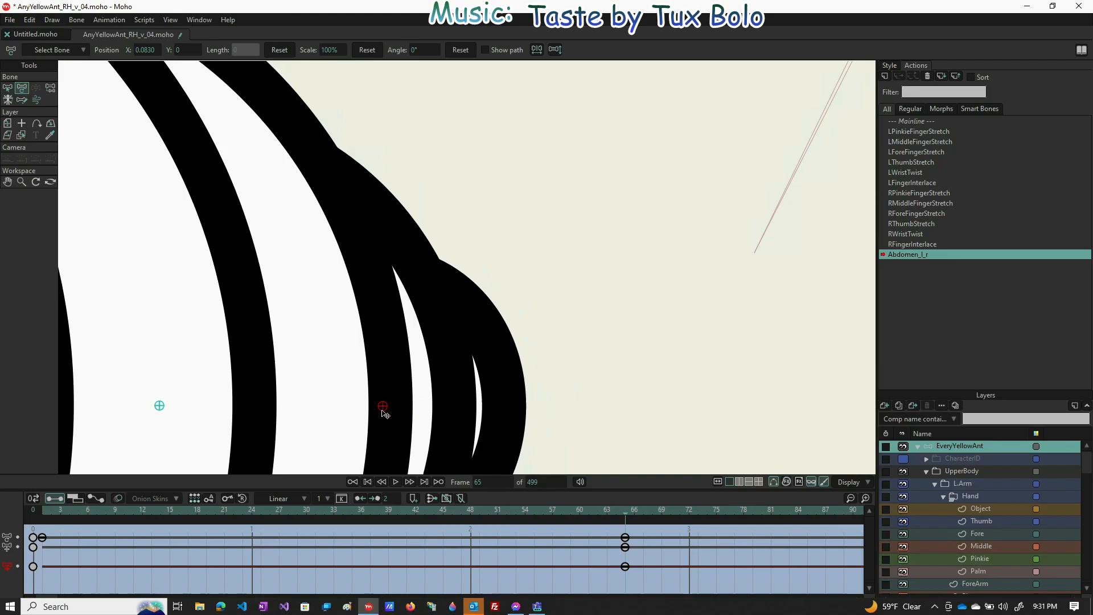
- Examine the spacing of the abdomen bones and the overlap of the stripes at frame 65, overall and close up
{"action": "scroll", "coordinate": [488, 375], "scroll_direction": "down", "scroll_amount": 4}
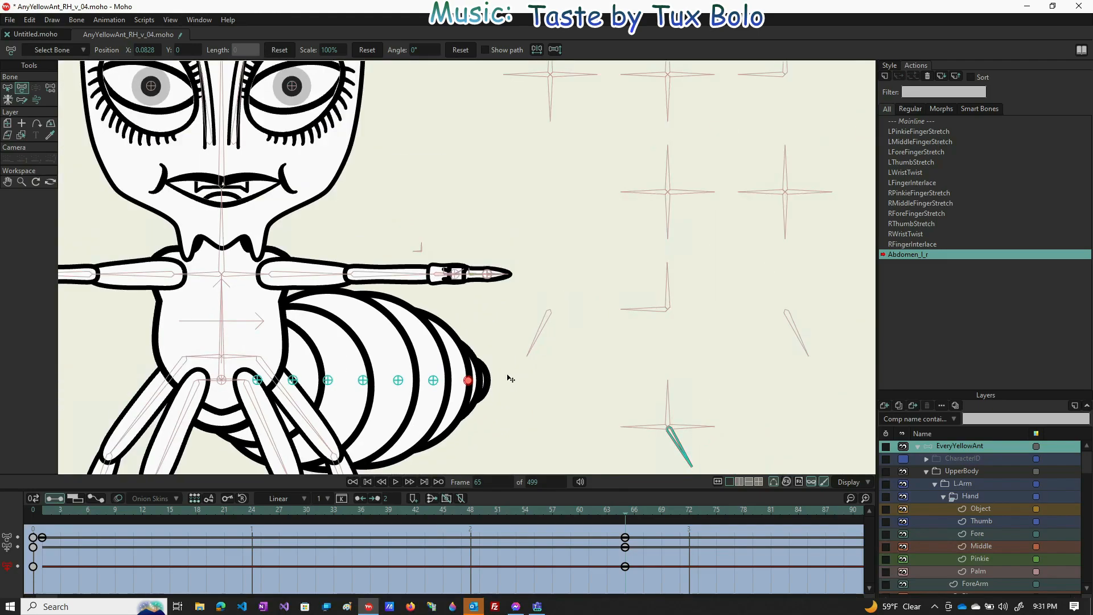
{"action": "scroll", "coordinate": [680, 303], "scroll_direction": "down", "scroll_amount": 5}
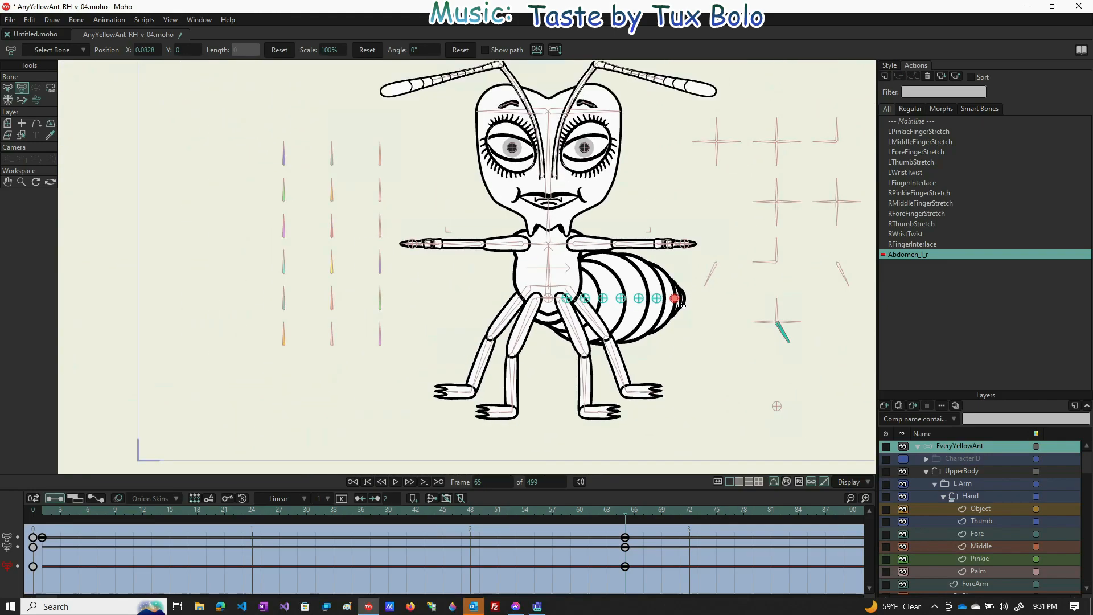
{"action": "scroll", "coordinate": [632, 307], "scroll_direction": "up", "scroll_amount": 5}
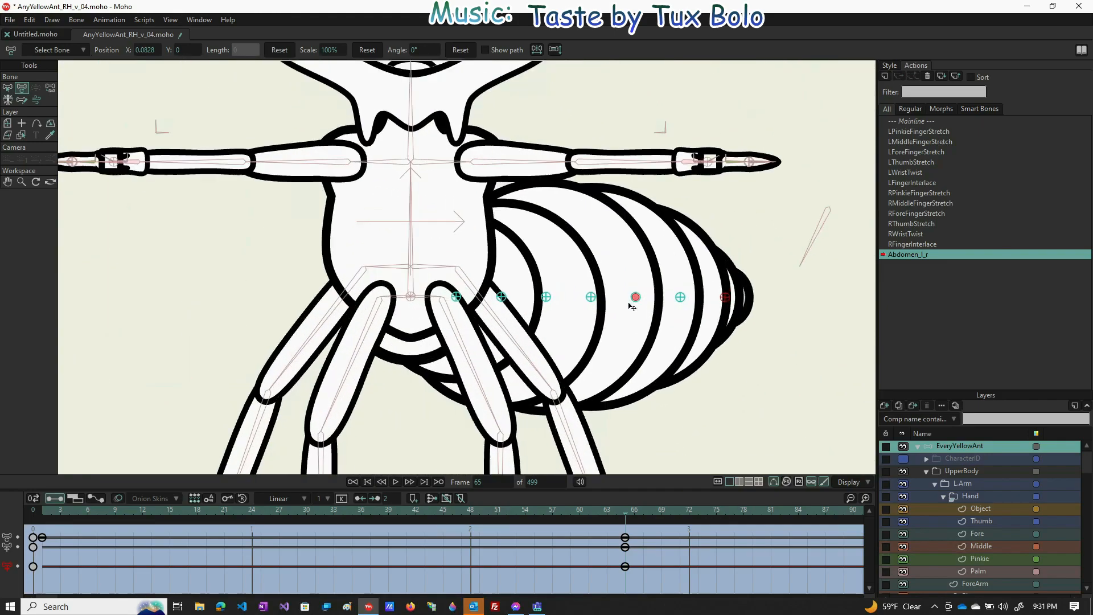
{"action": "scroll", "coordinate": [569, 307], "scroll_direction": "up", "scroll_amount": 2}
{"action": "scroll", "coordinate": [376, 327], "scroll_direction": "up", "scroll_amount": 5}
{"action": "mouse_move", "coordinate": [413, 309]}
{"action": "left_mouse_down"}
{"action": "mouse_move", "coordinate": [279, 374]}
{"action": "mouse_move", "coordinate": [263, 438]}
{"action": "mouse_move", "coordinate": [289, 492]}
{"action": "left_mouse_up"}
{"action": "scroll", "coordinate": [269, 438], "scroll_direction": "up", "scroll_amount": 3}
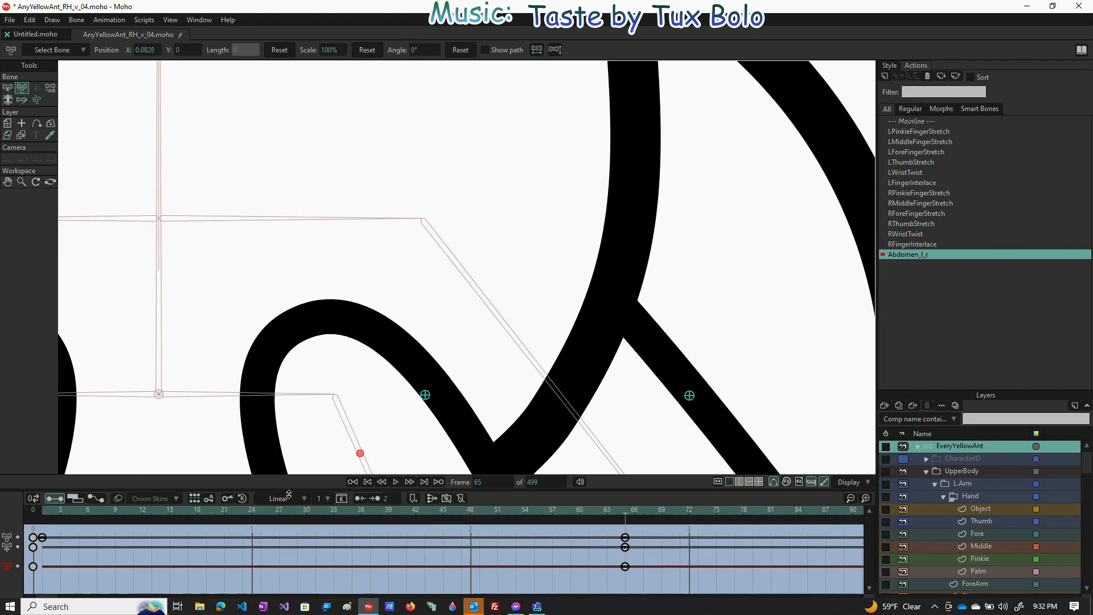
{"action": "scroll", "coordinate": [308, 462], "scroll_direction": "down", "scroll_amount": 3}
{"action": "left_click", "coordinate": [311, 461]}
{"action": "scroll", "coordinate": [309, 461], "scroll_direction": "up", "scroll_amount": 2}
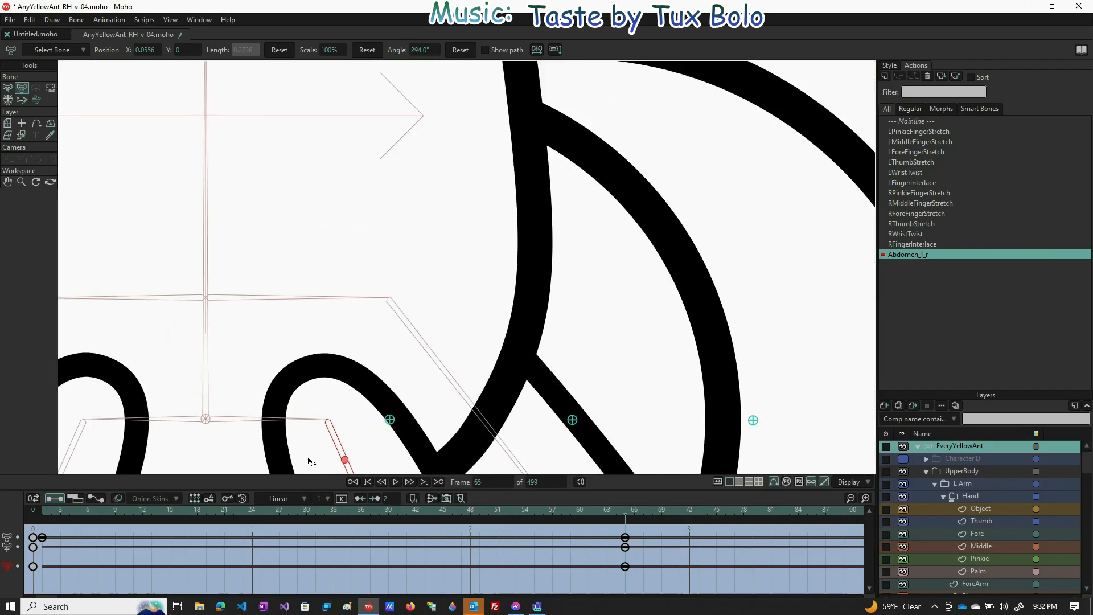
{"action": "scroll", "coordinate": [308, 461], "scroll_direction": "down", "scroll_amount": 1}
{"action": "scroll", "coordinate": [280, 453], "scroll_direction": "up", "scroll_amount": 2}
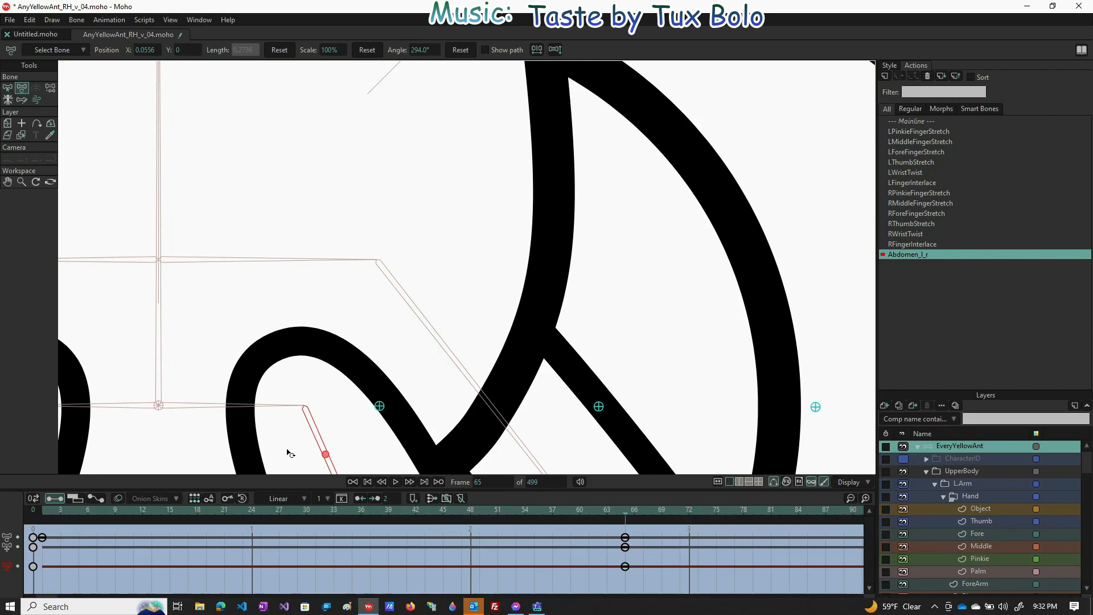
{"action": "left_click", "coordinate": [278, 403]}
{"action": "left_click", "coordinate": [378, 405]}
- At frame 33, select all the abdomen's point bones and reset their positions, including the one missed in the first selection
{"action": "left_click", "coordinate": [335, 509]}
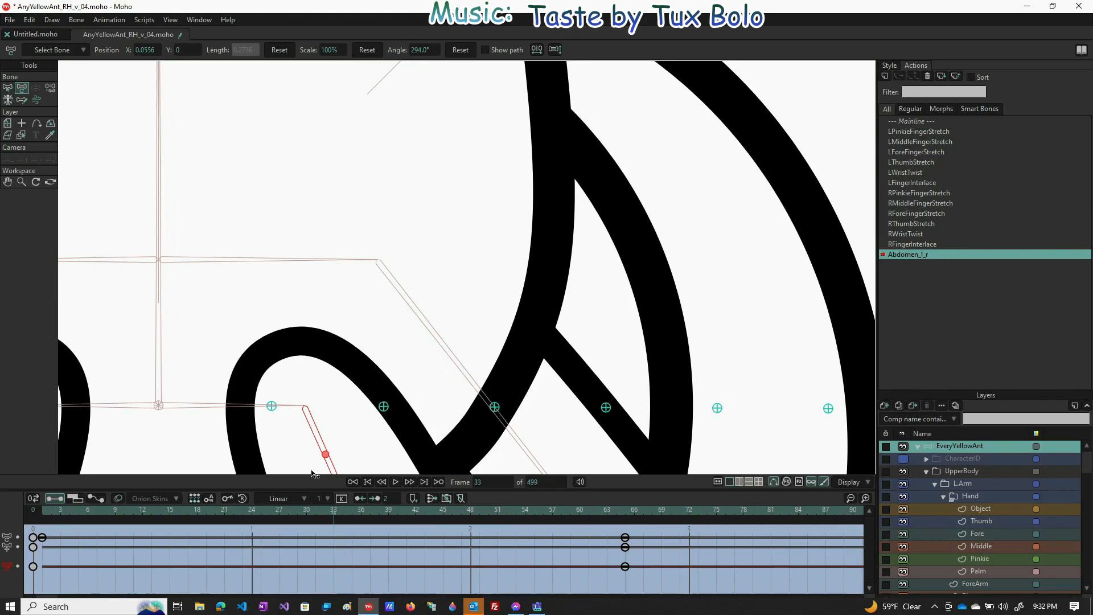
{"action": "key", "text": "z"}
{"action": "left_click_drag", "start_coordinate": [222, 387], "coordinate": [848, 447]}
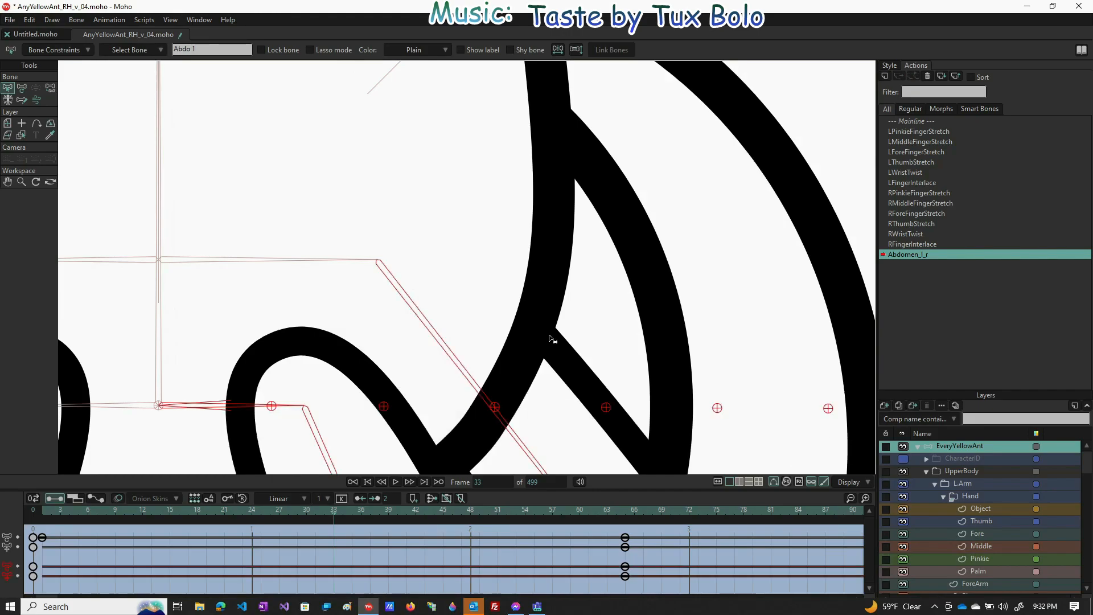
{"action": "left_click", "coordinate": [23, 88]}
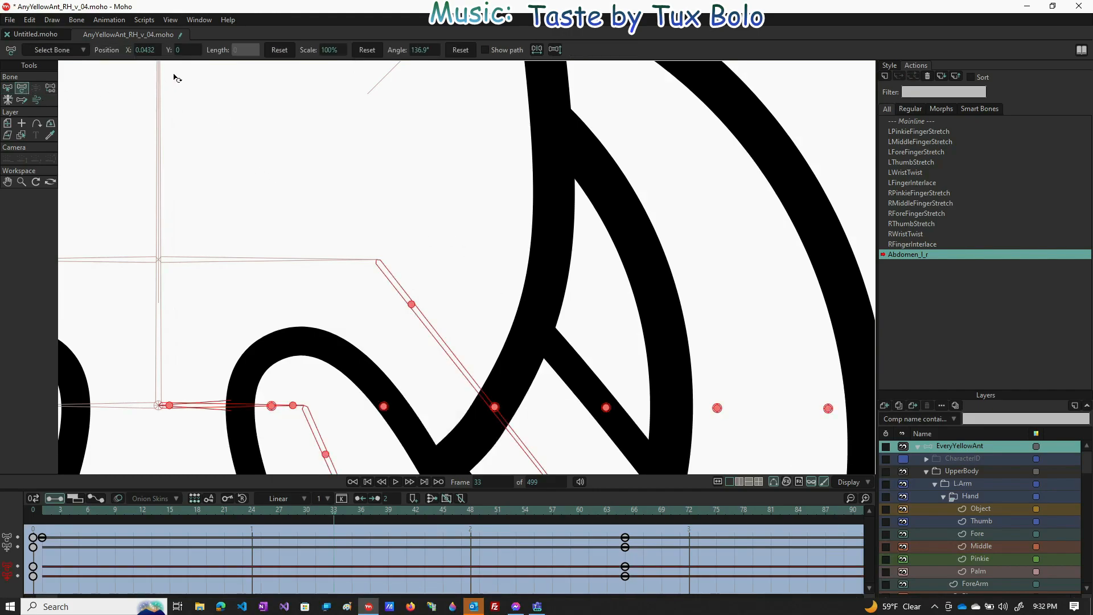
{"action": "left_click", "coordinate": [279, 50]}
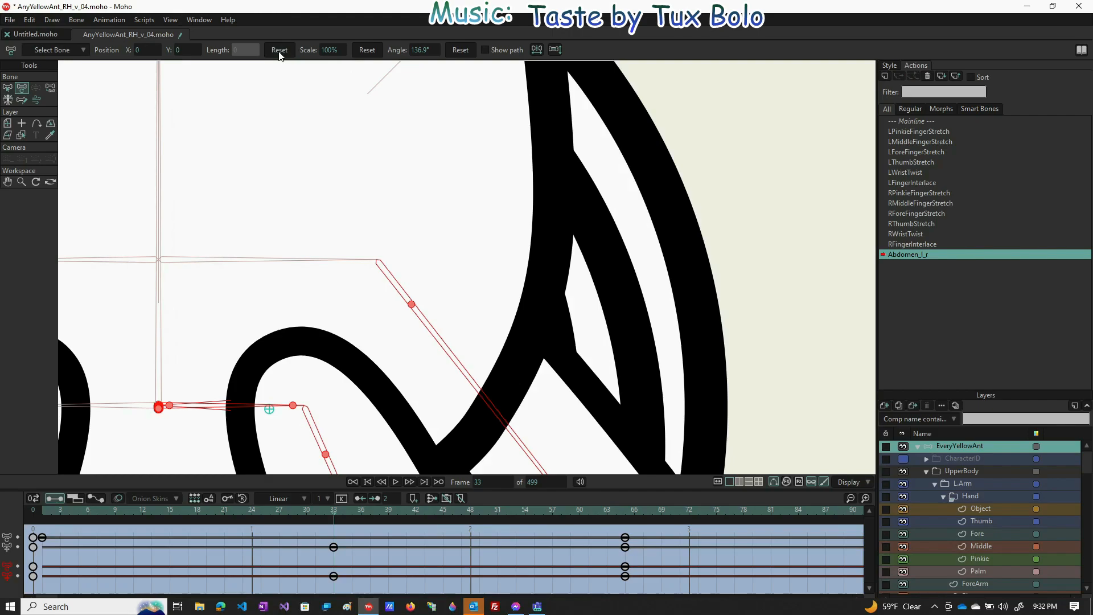
{"action": "left_click", "coordinate": [270, 410]}
{"action": "key", "text": "s"}
{"action": "left_click", "coordinate": [270, 410]}
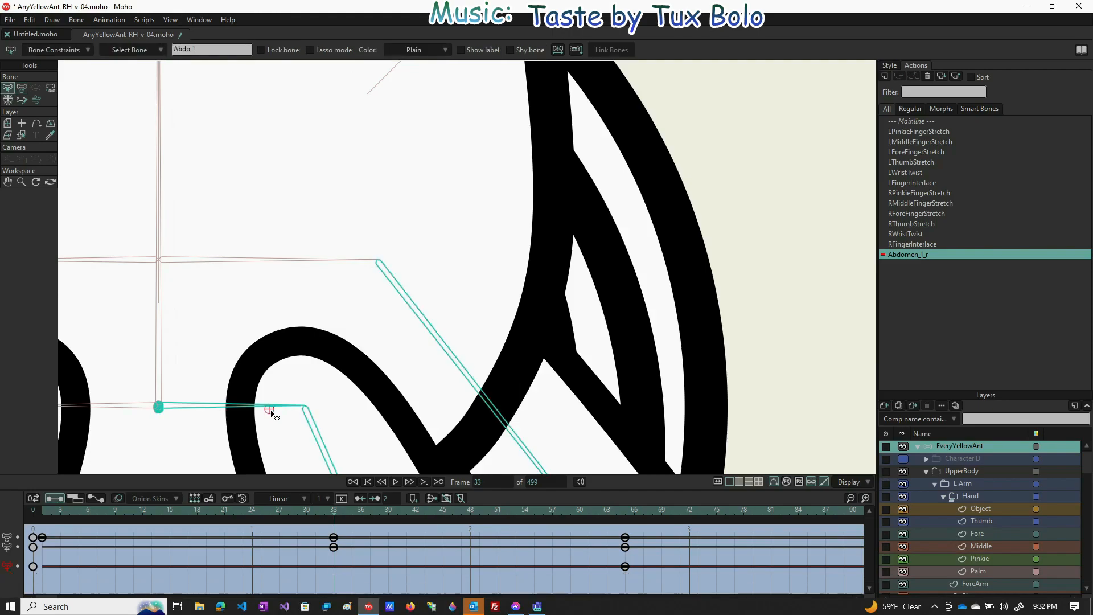
{"action": "left_click", "coordinate": [22, 87]}
{"action": "left_click", "coordinate": [279, 50]}
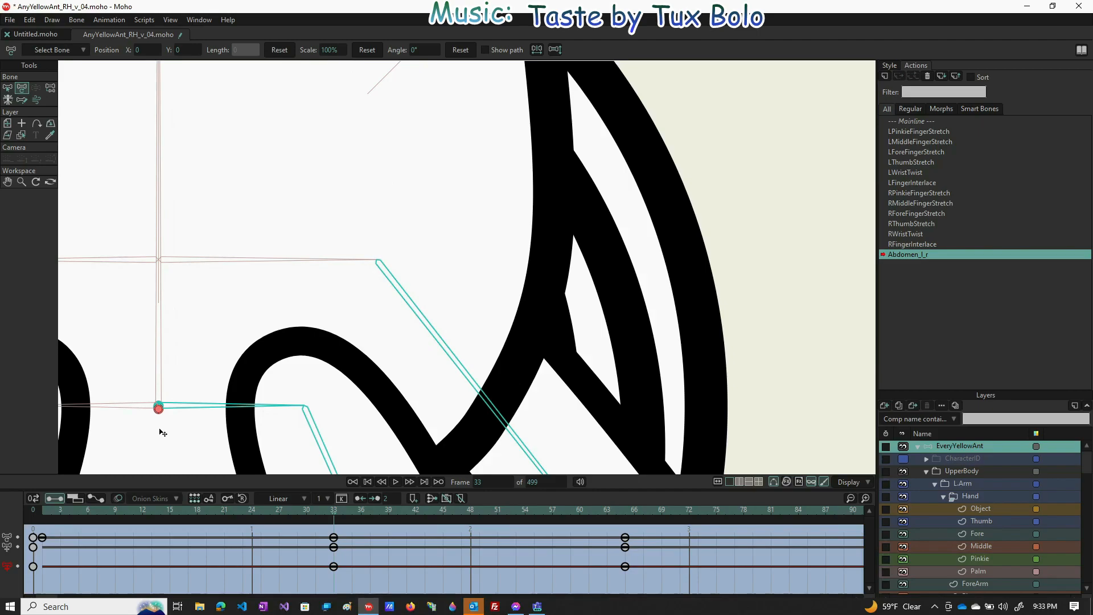
- At frame 1, move the abdomen's point bones one by one to the opposite side, offsetting each about -0.0847 in X
{"action": "left_click_drag", "start_coordinate": [170, 433], "coordinate": [344, 433]}
{"action": "left_click_drag", "start_coordinate": [369, 432], "coordinate": [391, 432]}
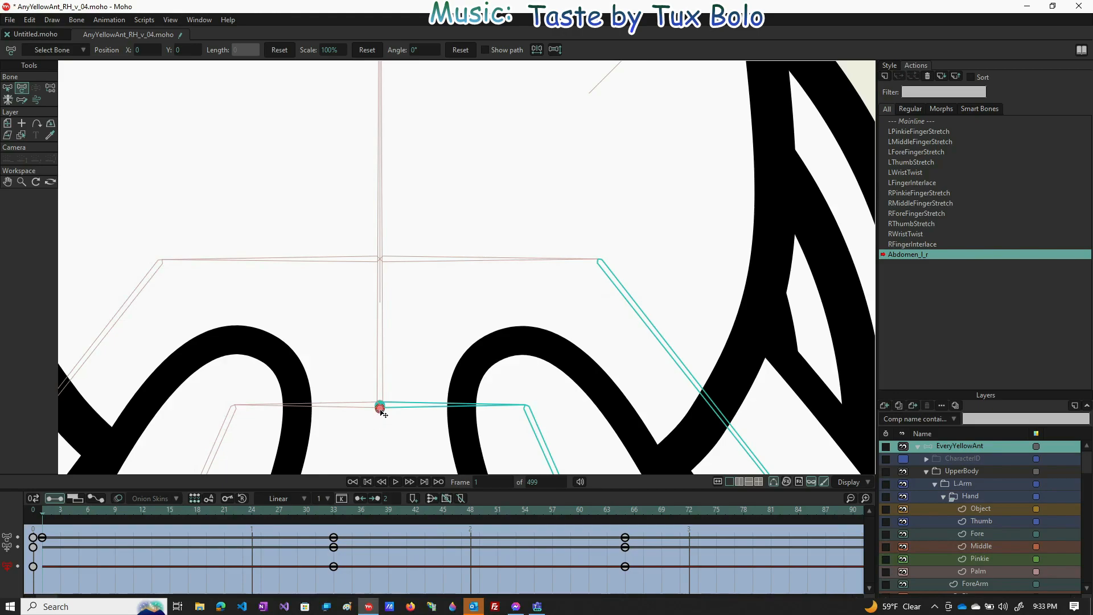
{"action": "left_click", "coordinate": [380, 407]}
{"action": "left_click", "coordinate": [379, 406]}
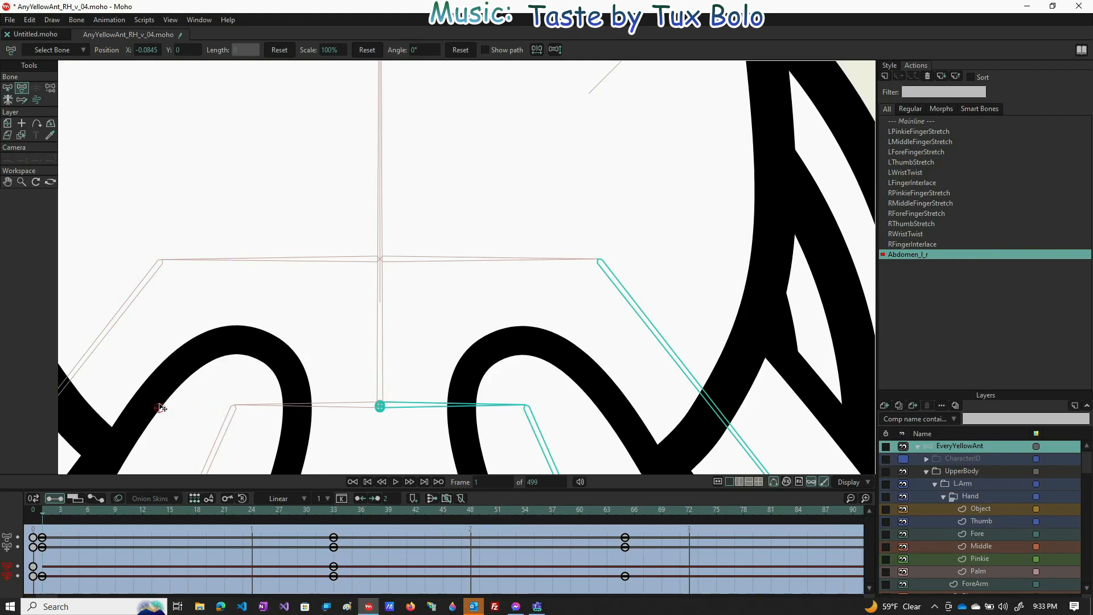
{"action": "left_click_drag", "start_coordinate": [158, 404], "coordinate": [157, 404]}
{"action": "left_click_drag", "start_coordinate": [387, 448], "coordinate": [168, 449]}
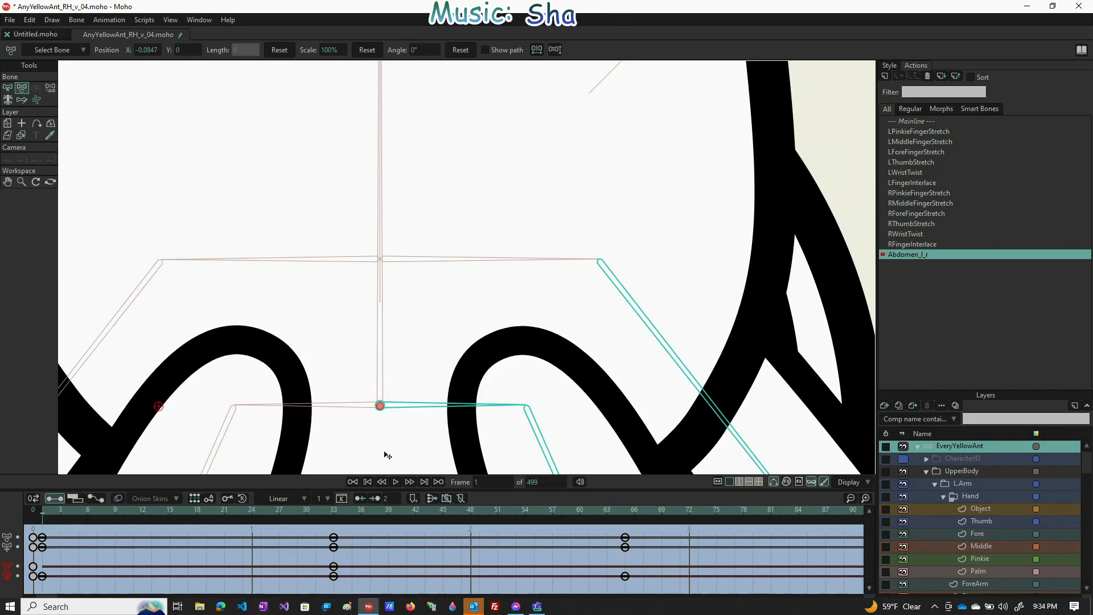
{"action": "left_click_drag", "start_coordinate": [361, 451], "coordinate": [164, 446]}
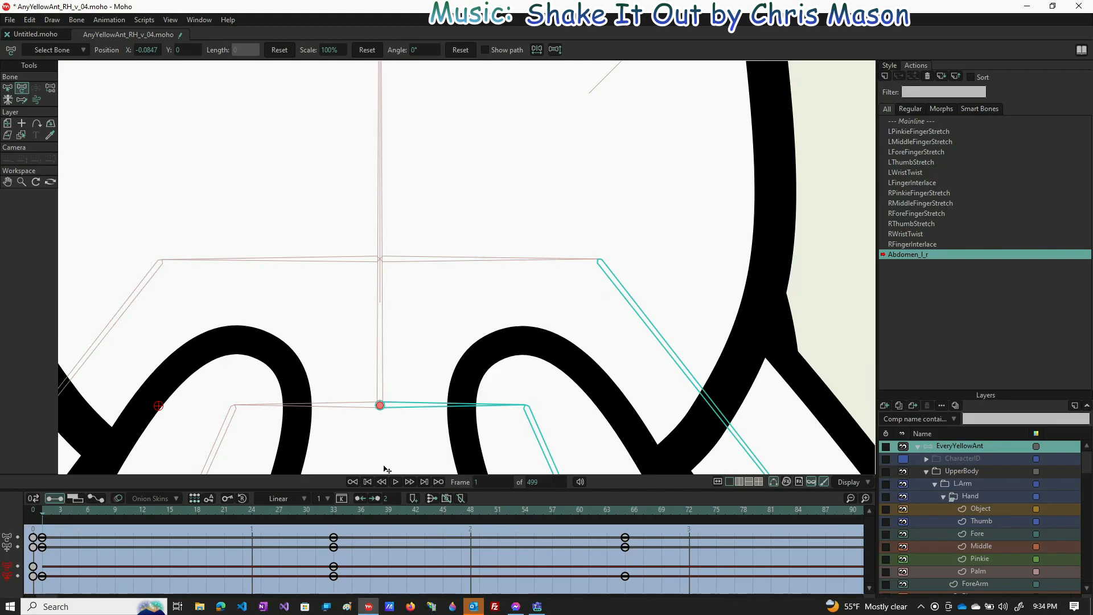
{"action": "left_click_drag", "start_coordinate": [385, 469], "coordinate": [164, 453]}
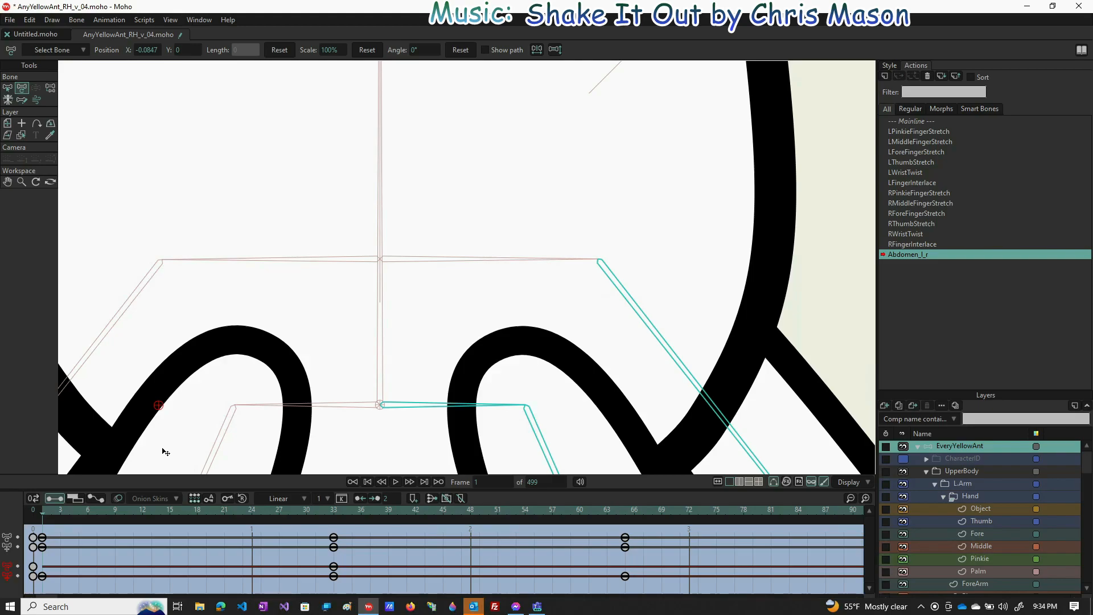
- Scrub the Abdomen_l_r action from frame 1 to frame 53 to check the abdomen's swing from side to side
{"action": "scroll", "coordinate": [342, 420], "scroll_direction": "down", "scroll_amount": 8}
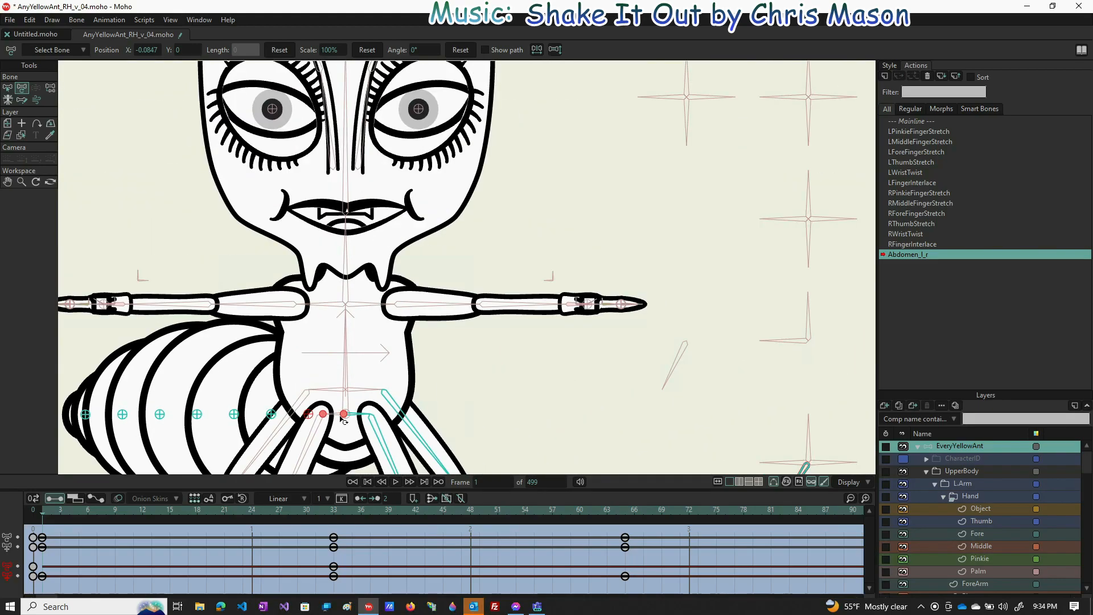
{"action": "scroll", "coordinate": [342, 419], "scroll_direction": "down", "scroll_amount": 4}
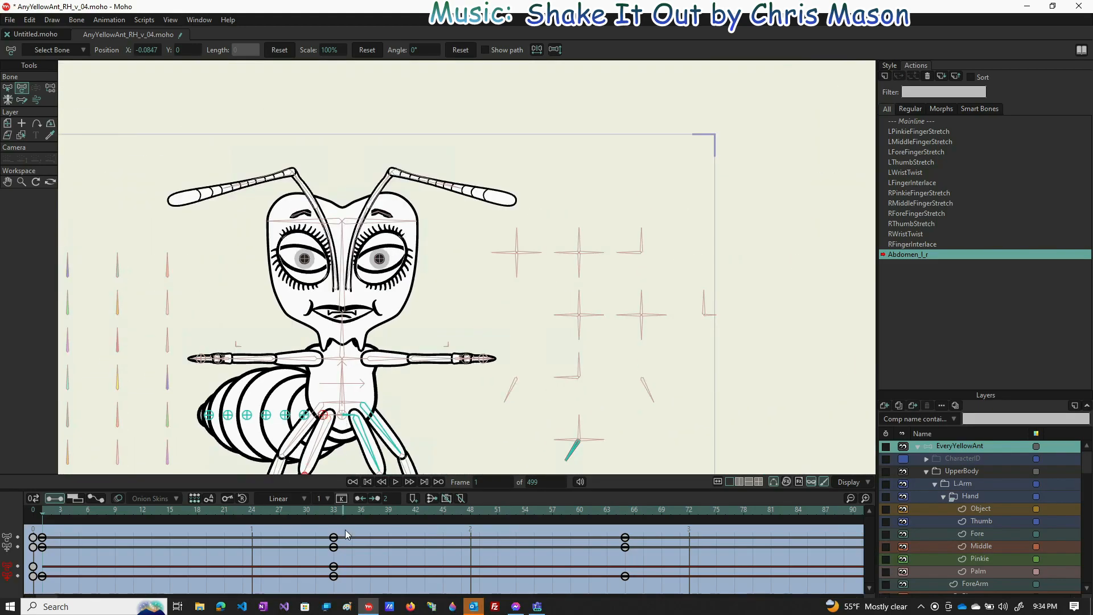
{"action": "left_click_drag", "start_coordinate": [43, 512], "coordinate": [517, 521]}
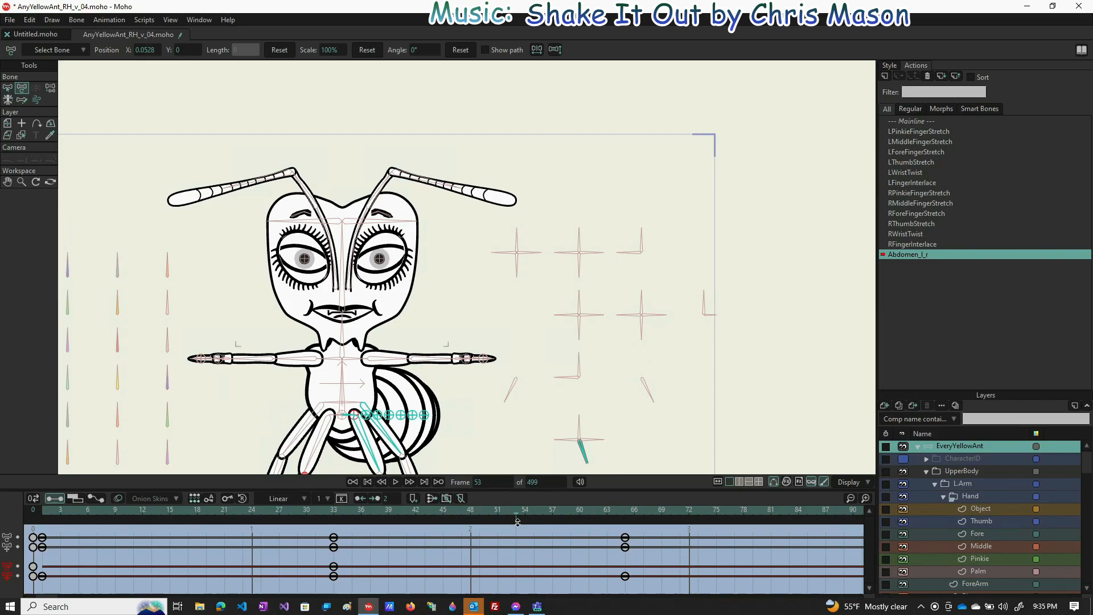
- Leave the Abdomen_l_r action and make Mainline the active action again
{"action": "double_click", "coordinate": [920, 125]}
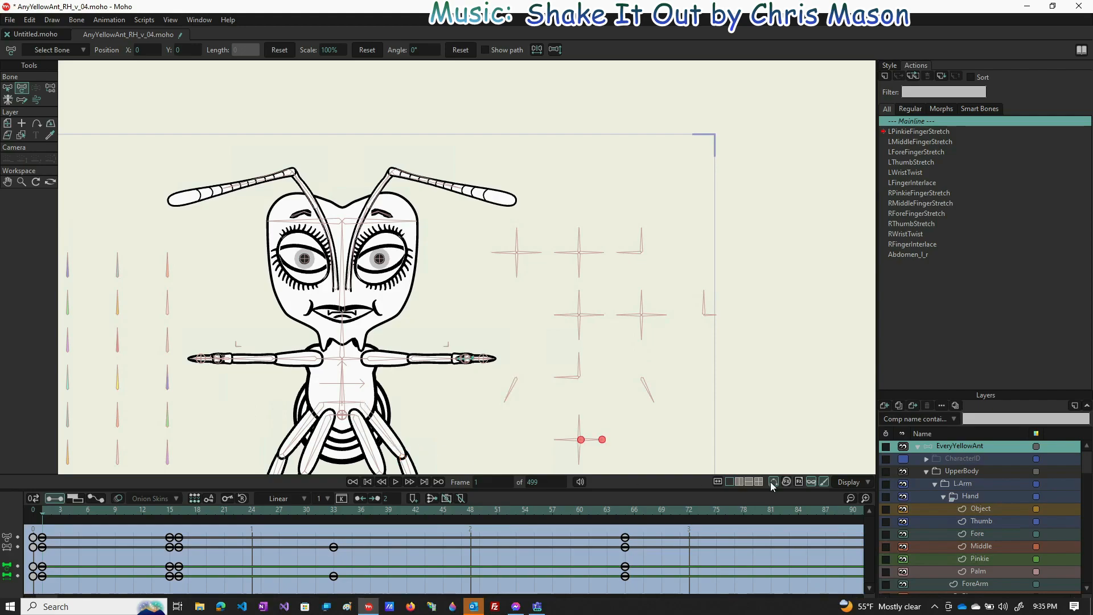
{"action": "left_click_drag", "start_coordinate": [388, 387], "coordinate": [220, 411]}
{"action": "scroll", "coordinate": [220, 411], "scroll_direction": "up", "scroll_amount": 8}
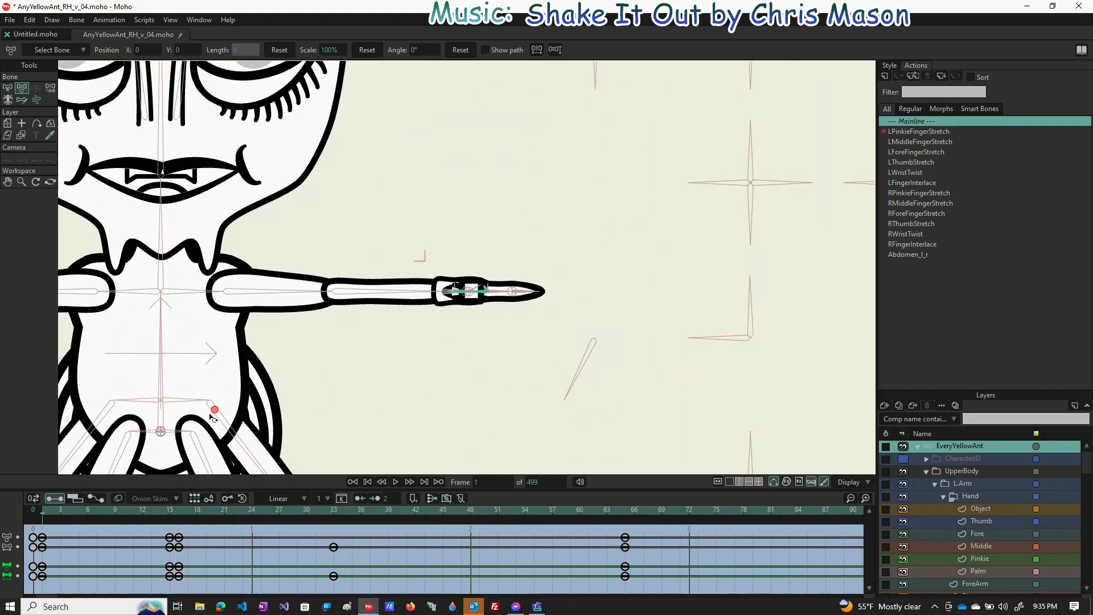
{"action": "scroll", "coordinate": [263, 418], "scroll_direction": "up", "scroll_amount": 4}
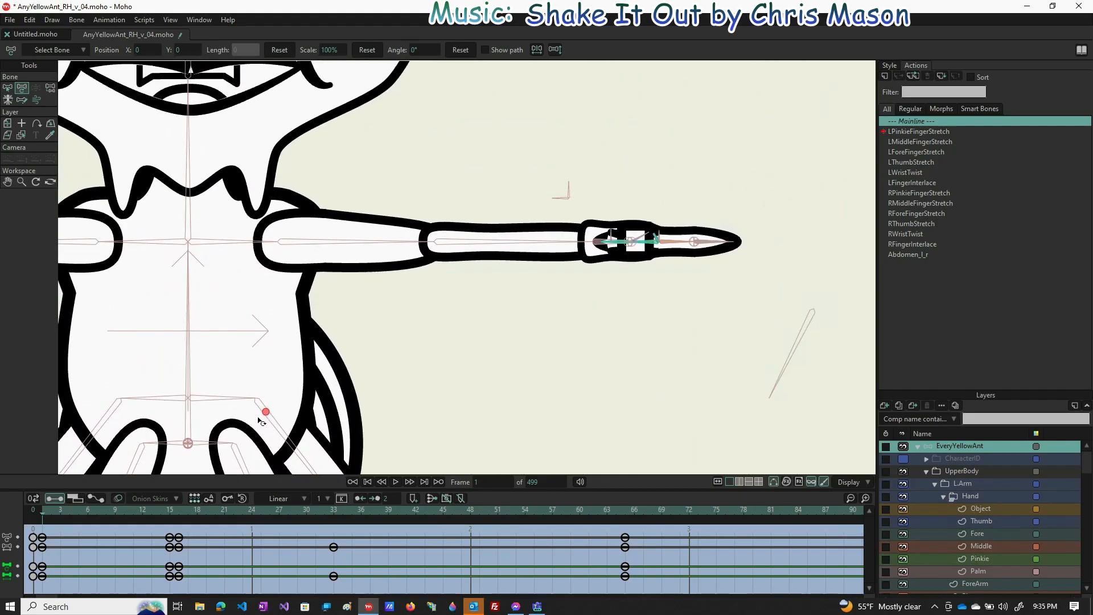
{"action": "scroll", "coordinate": [259, 418], "scroll_direction": "up", "scroll_amount": 3}
{"action": "scroll", "coordinate": [261, 414], "scroll_direction": "up", "scroll_amount": 3}
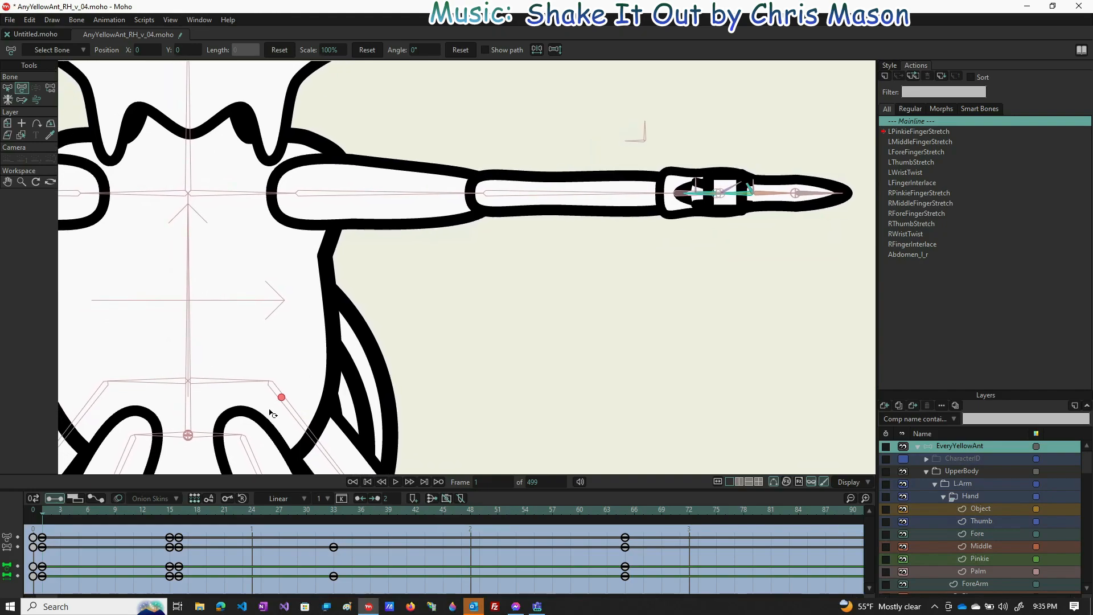
{"action": "scroll", "coordinate": [272, 419], "scroll_direction": "up", "scroll_amount": 2}
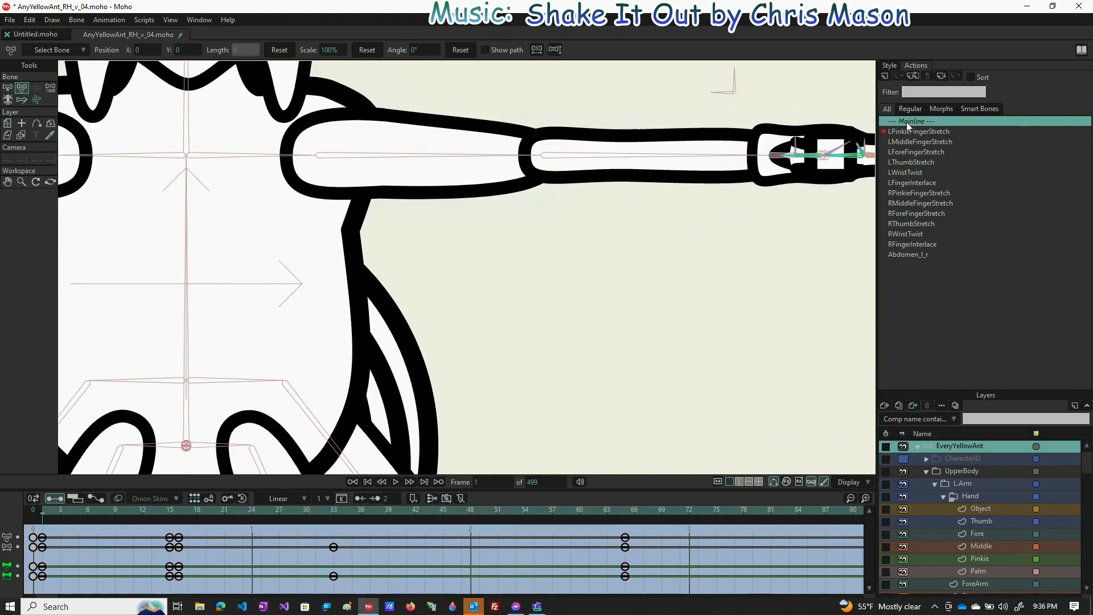
{"action": "double_click", "coordinate": [906, 121]}
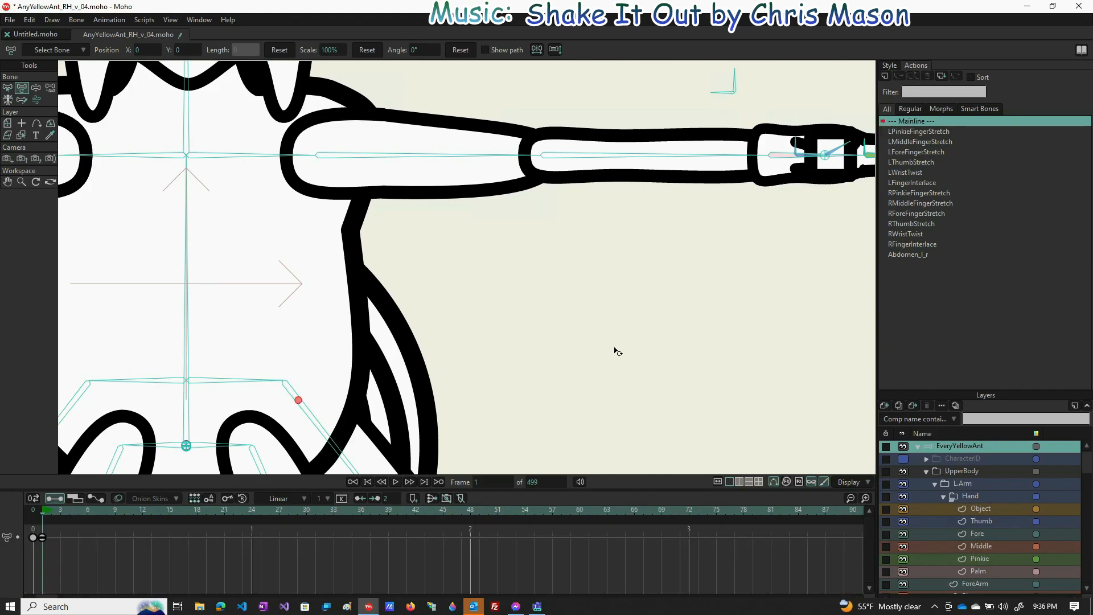
- Select the horizontal abdomen control bone Abdomen_u_d and create an action with the same name for it
{"action": "scroll", "coordinate": [536, 332], "scroll_direction": "down", "scroll_amount": 4}
{"action": "left_click_drag", "start_coordinate": [539, 343], "coordinate": [361, 310]}
{"action": "left_click", "coordinate": [747, 394]}
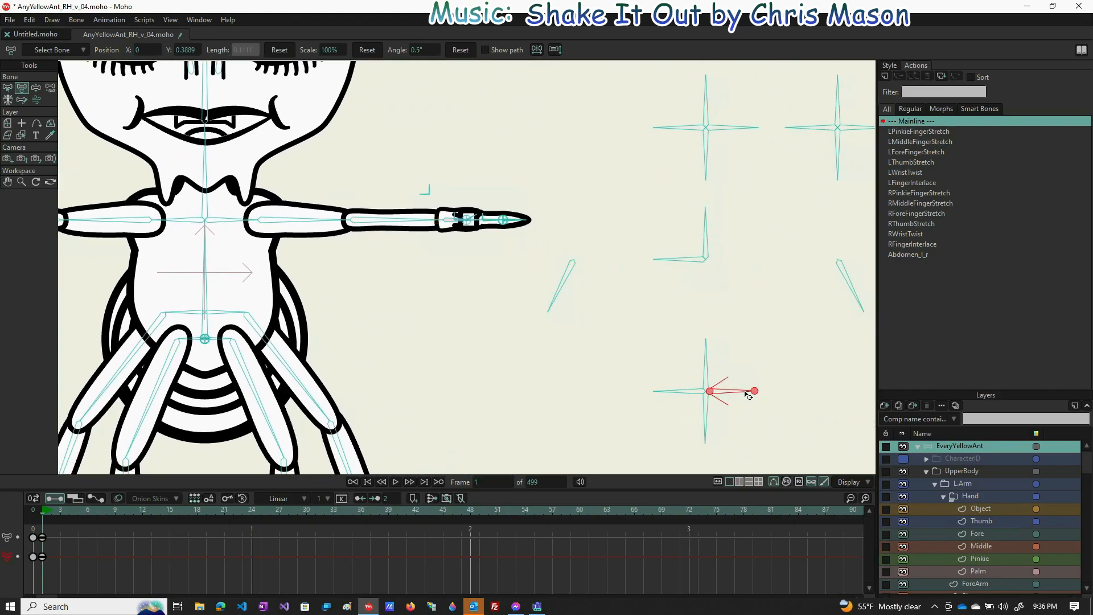
{"action": "key", "text": "b"}
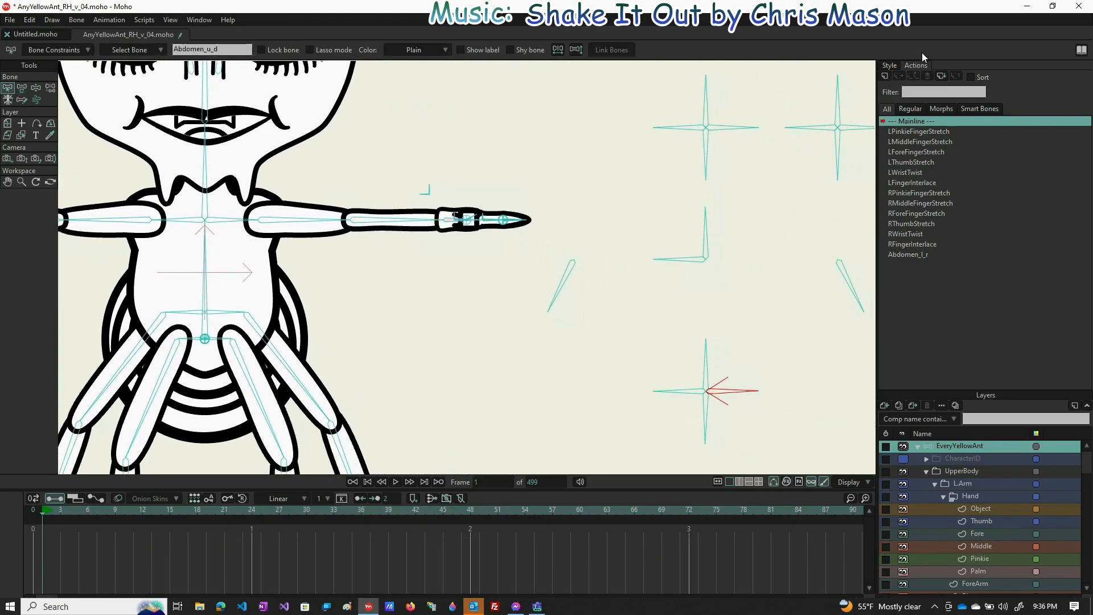
{"action": "left_click", "coordinate": [887, 77]}
{"action": "left_click", "coordinate": [538, 350]}
- Rotate the Abdomen_u_d control bone to about -31.5° at frame 1 and about 32.5° at frame 65
{"action": "left_click", "coordinate": [20, 88]}
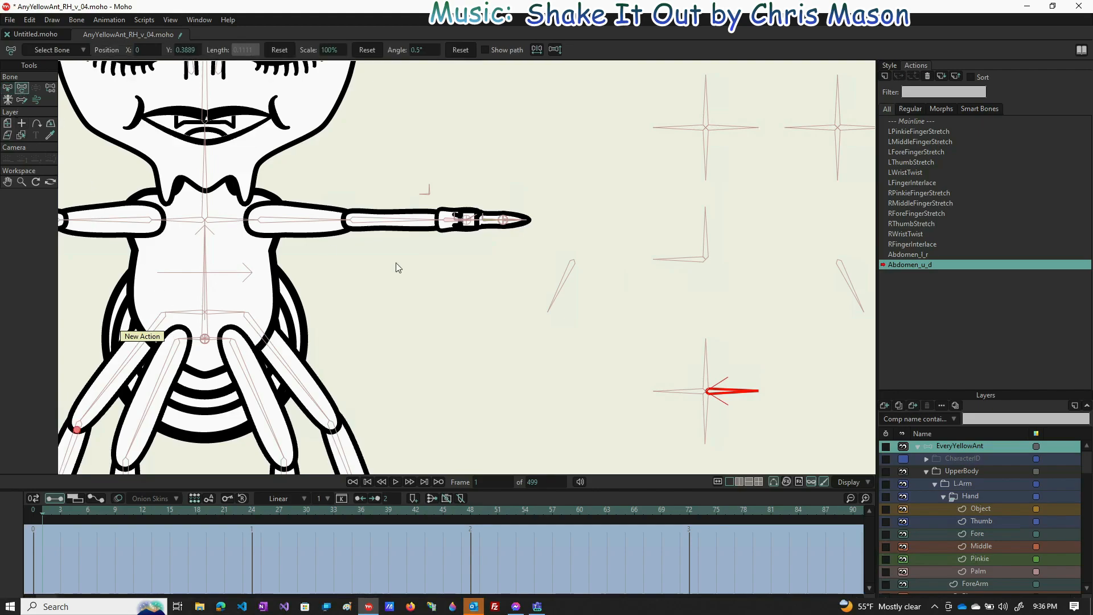
{"action": "left_click", "coordinate": [737, 397]}
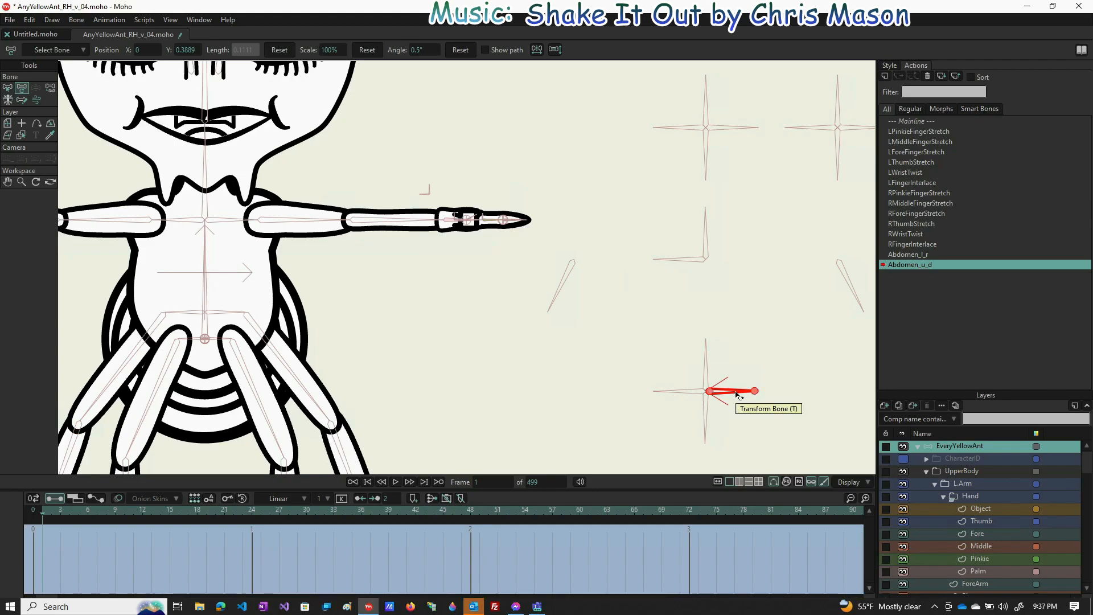
{"action": "left_click_drag", "start_coordinate": [739, 396], "coordinate": [735, 425]}
{"action": "left_click", "coordinate": [626, 508]}
{"action": "left_click_drag", "start_coordinate": [728, 411], "coordinate": [726, 334]}
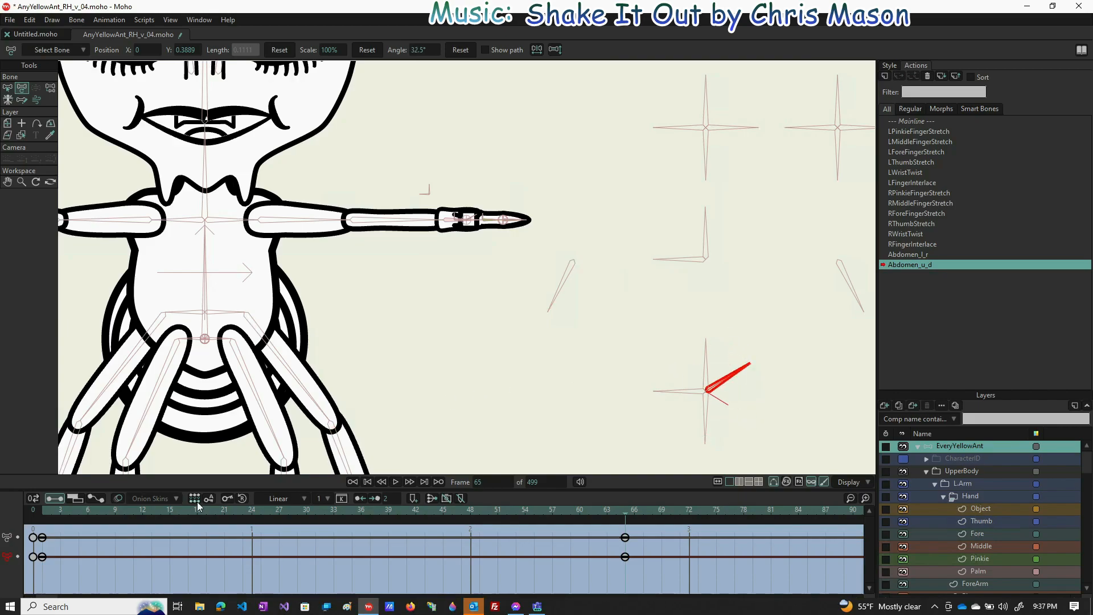
{"action": "left_click", "coordinate": [43, 511]}
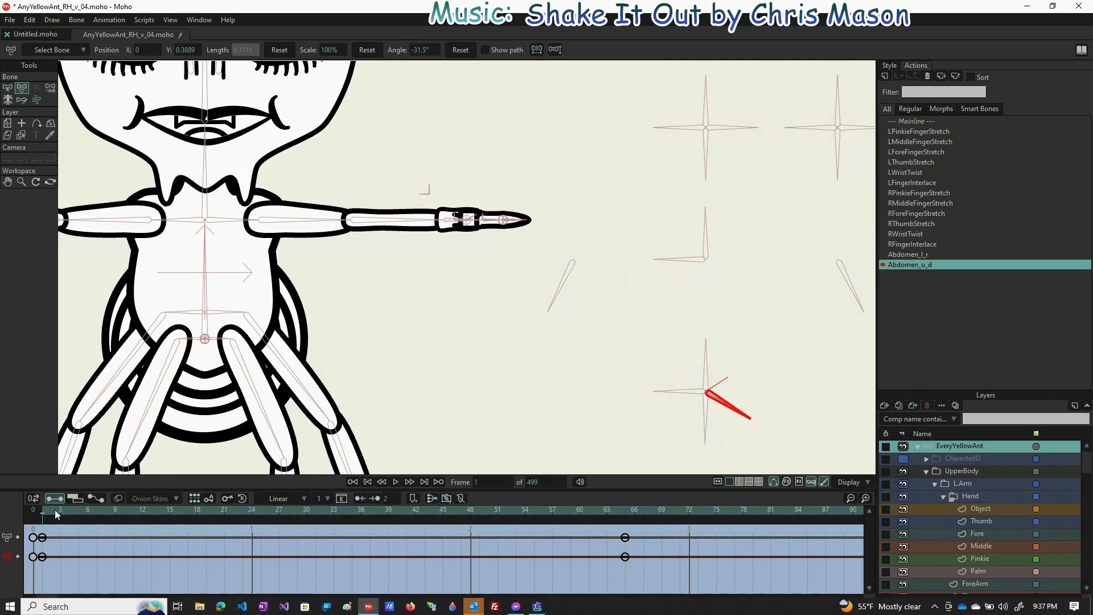
{"action": "scroll", "coordinate": [426, 324], "scroll_direction": "down", "scroll_amount": 2}
{"action": "left_click_drag", "start_coordinate": [376, 387], "coordinate": [427, 321]}
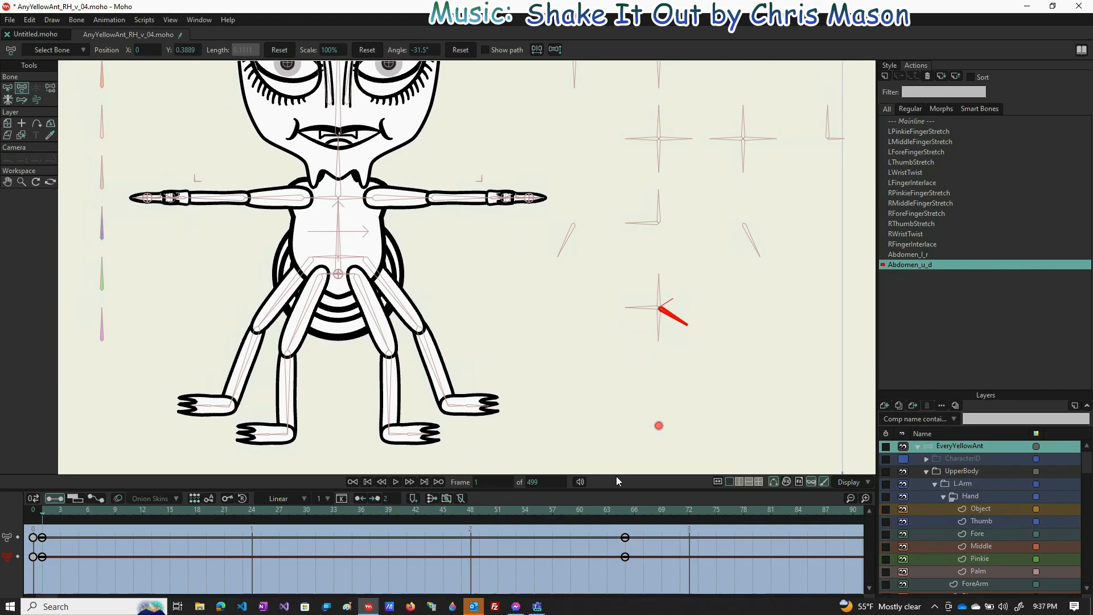
{"action": "double_click", "coordinate": [966, 447]}
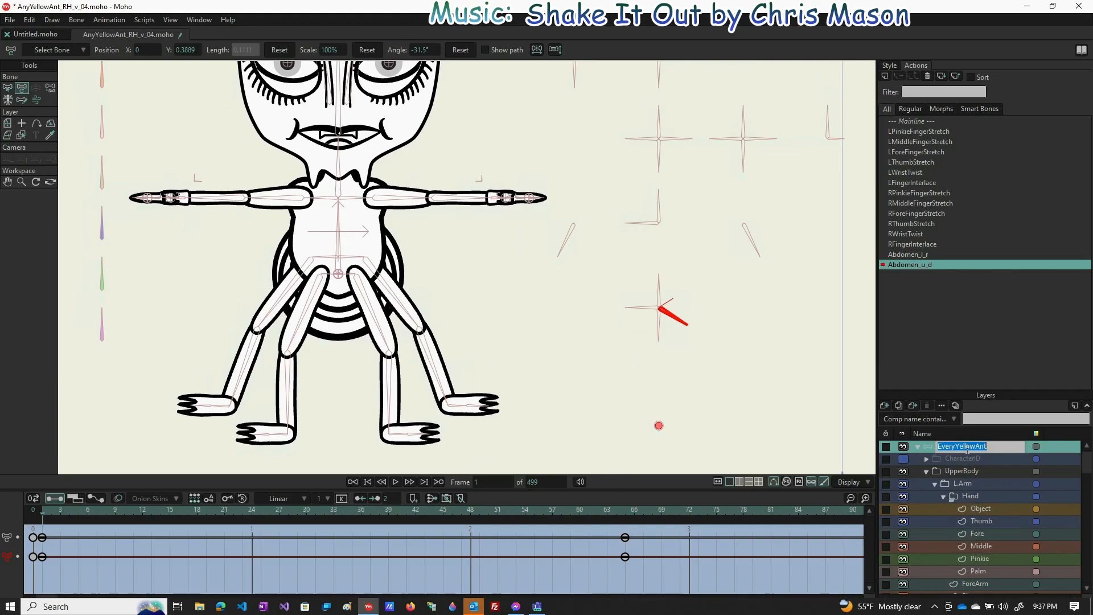
{"action": "left_click", "coordinate": [897, 446]}
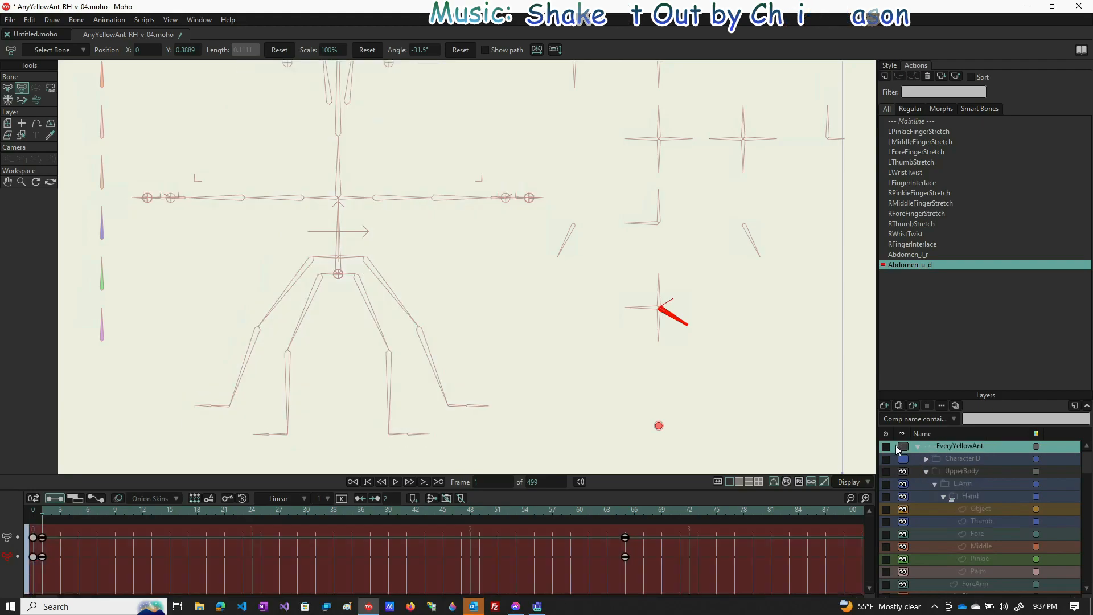
{"action": "left_click", "coordinate": [896, 446]}
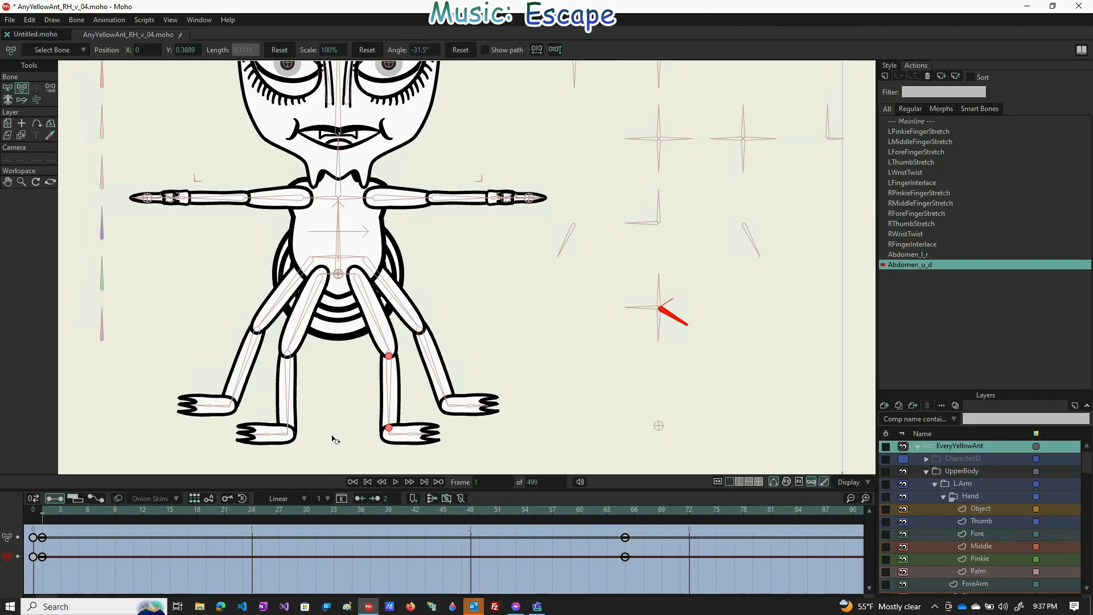
- At frame 1 of the Abdomen_u_d action, pull the stacked abdomen point bones down one by one to fan out the segments
{"action": "scroll", "coordinate": [336, 428], "scroll_direction": "up", "scroll_amount": 2}
{"action": "left_click_drag", "start_coordinate": [333, 424], "coordinate": [333, 417]}
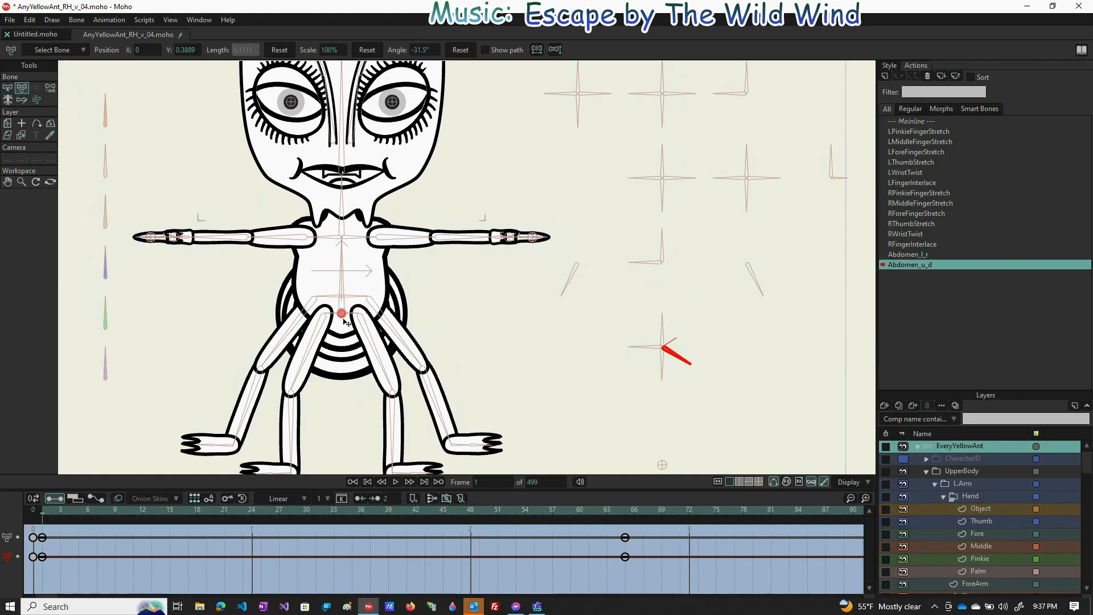
{"action": "scroll", "coordinate": [345, 319], "scroll_direction": "up", "scroll_amount": 4}
{"action": "scroll", "coordinate": [351, 295], "scroll_direction": "up", "scroll_amount": 2}
{"action": "left_click_drag", "start_coordinate": [351, 294], "coordinate": [374, 204]}
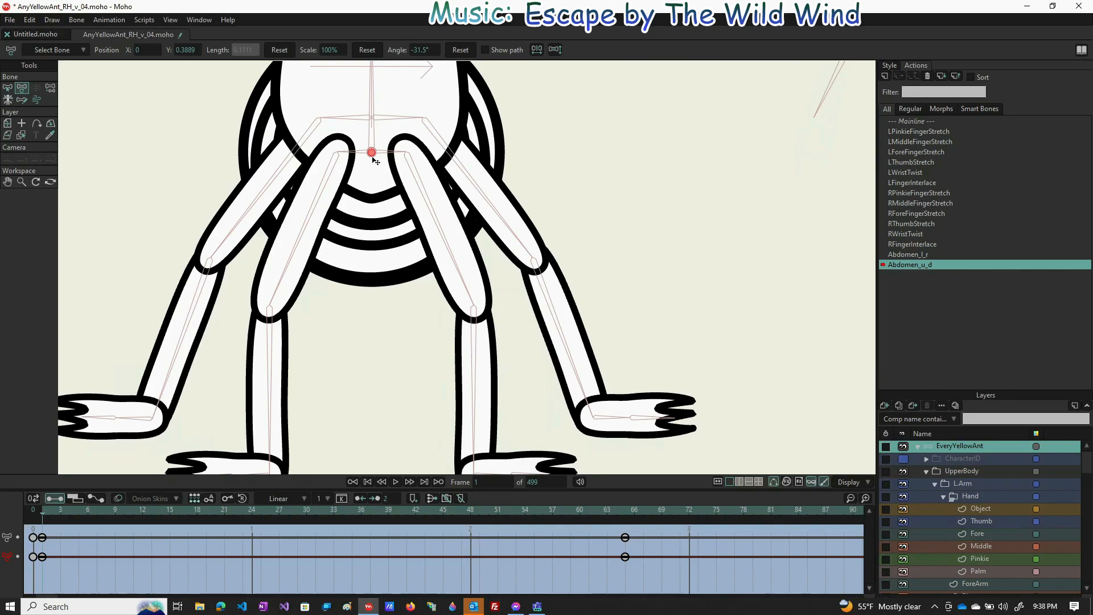
{"action": "left_click_drag", "start_coordinate": [373, 161], "coordinate": [374, 205]}
{"action": "left_click_drag", "start_coordinate": [375, 206], "coordinate": [375, 206]}
{"action": "left_click", "coordinate": [374, 164]}
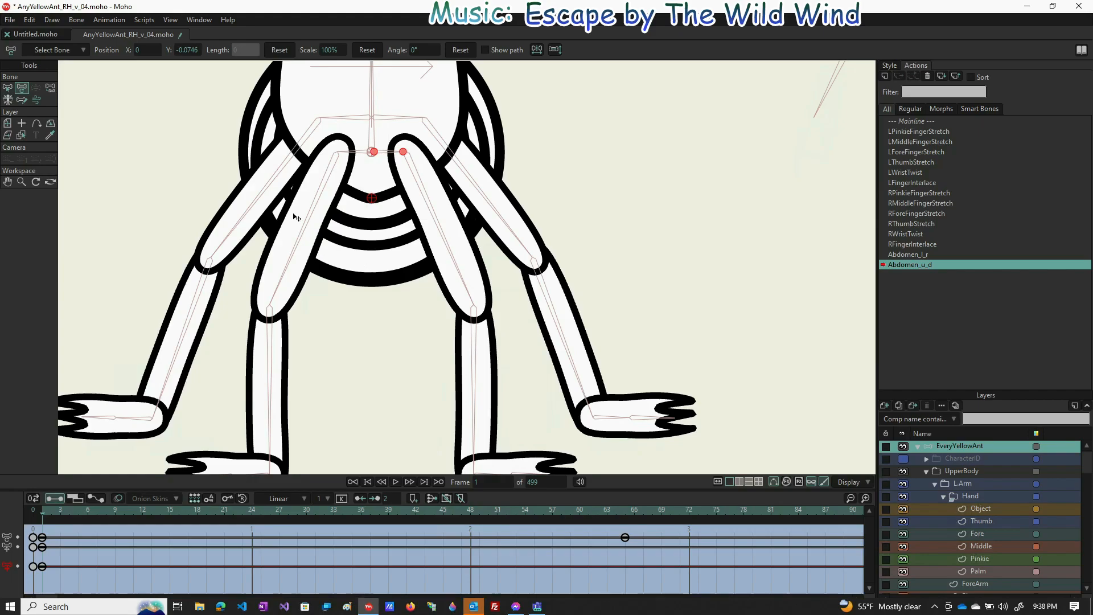
{"action": "left_click", "coordinate": [373, 163]}
{"action": "left_click", "coordinate": [371, 199]}
{"action": "left_click_drag", "start_coordinate": [371, 152], "coordinate": [372, 207]}
{"action": "left_click_drag", "start_coordinate": [370, 162], "coordinate": [370, 207]}
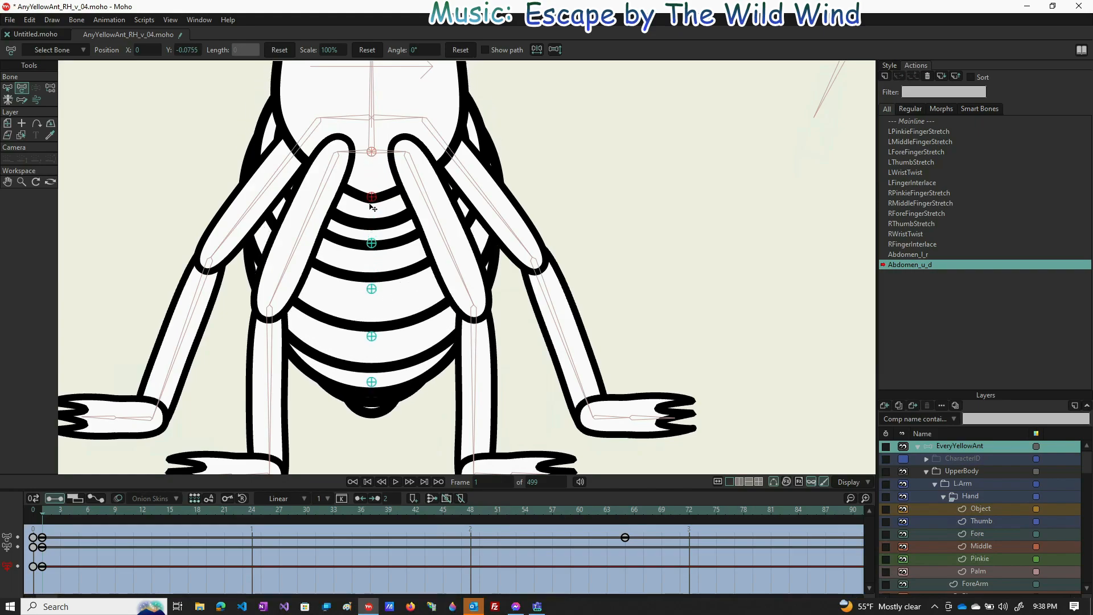
- Move each abdomen point bone further down at frame 1 to widen the spacing between the segments
{"action": "left_click", "coordinate": [370, 161]}
{"action": "left_click", "coordinate": [370, 161]}
{"action": "left_click_drag", "start_coordinate": [371, 197], "coordinate": [371, 200]}
{"action": "left_click_drag", "start_coordinate": [370, 249], "coordinate": [371, 256]}
{"action": "left_click_drag", "start_coordinate": [371, 299], "coordinate": [371, 305]}
{"action": "left_click_drag", "start_coordinate": [376, 352], "coordinate": [375, 358]}
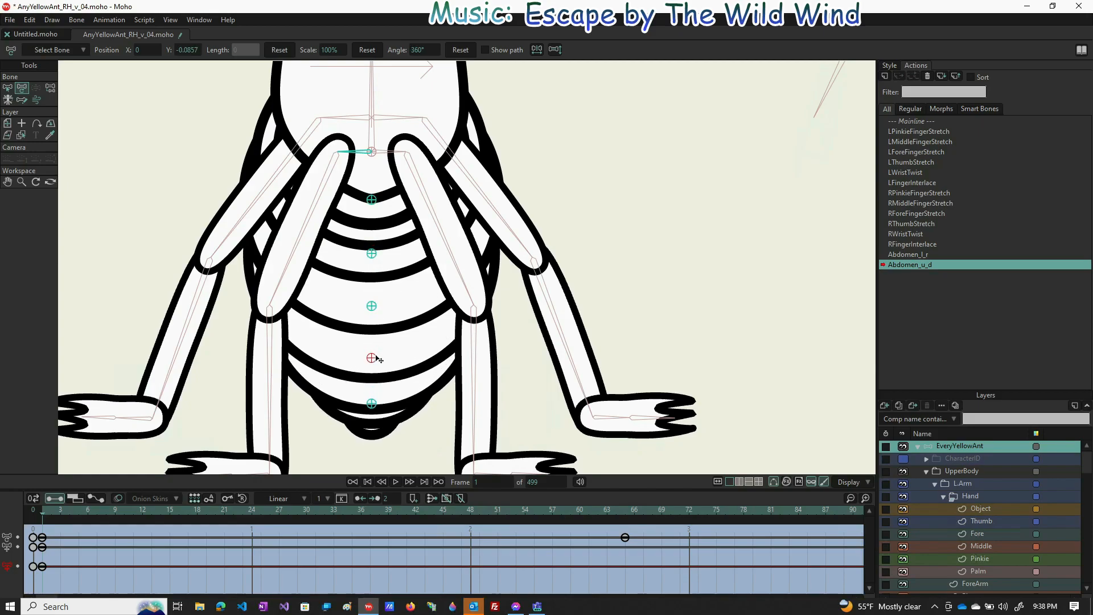
{"action": "left_click_drag", "start_coordinate": [375, 404], "coordinate": [375, 408]}
- Nudge the lower abdomen bones down from tail to waist, and pull the whole abdomen lower with its topmost bones
{"action": "left_click_drag", "start_coordinate": [371, 358], "coordinate": [374, 361]}
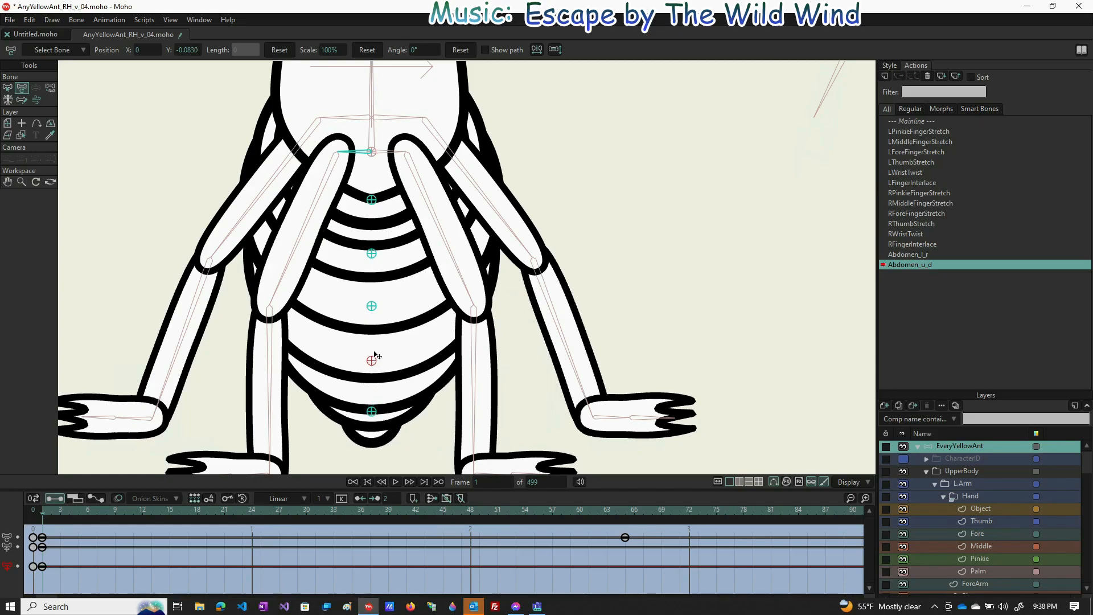
{"action": "left_click_drag", "start_coordinate": [373, 306], "coordinate": [373, 308]}
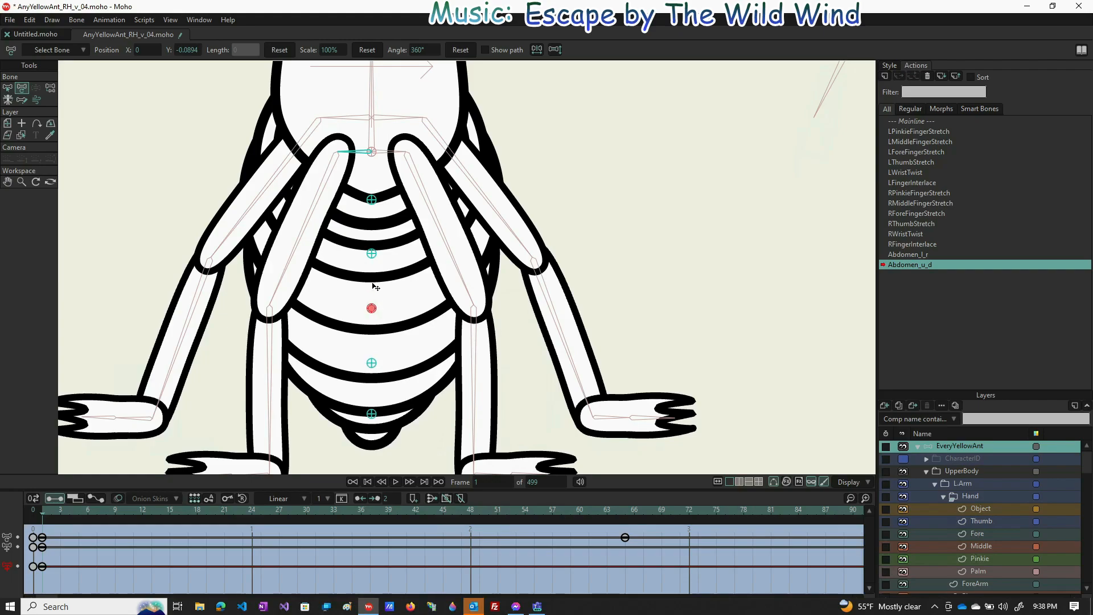
{"action": "left_click_drag", "start_coordinate": [371, 254], "coordinate": [372, 255]}
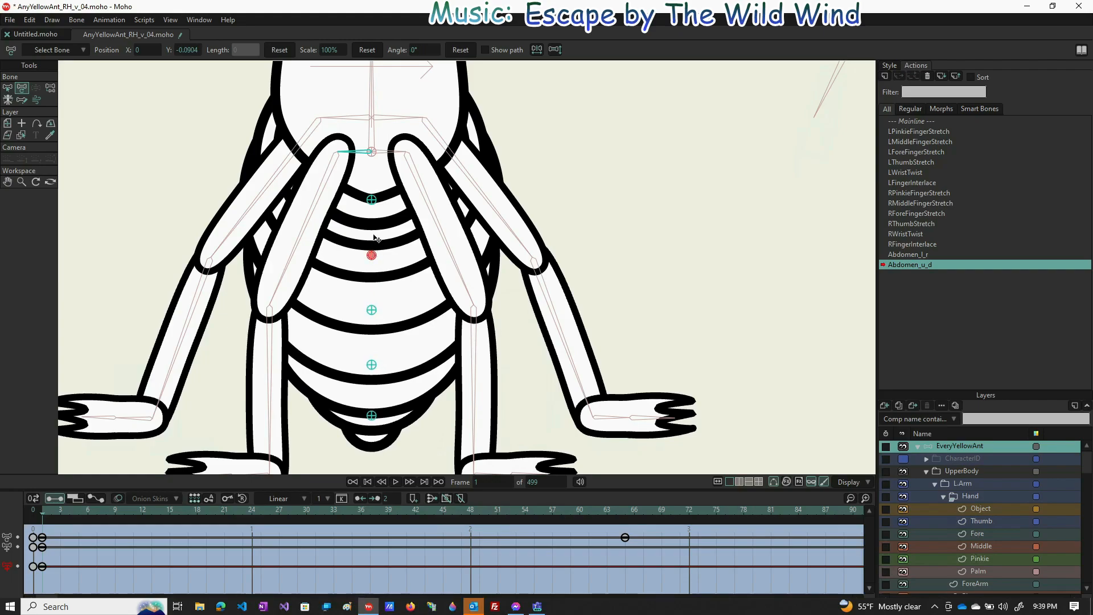
{"action": "left_click_drag", "start_coordinate": [371, 200], "coordinate": [374, 212]}
{"action": "left_click_drag", "start_coordinate": [371, 152], "coordinate": [374, 185]}
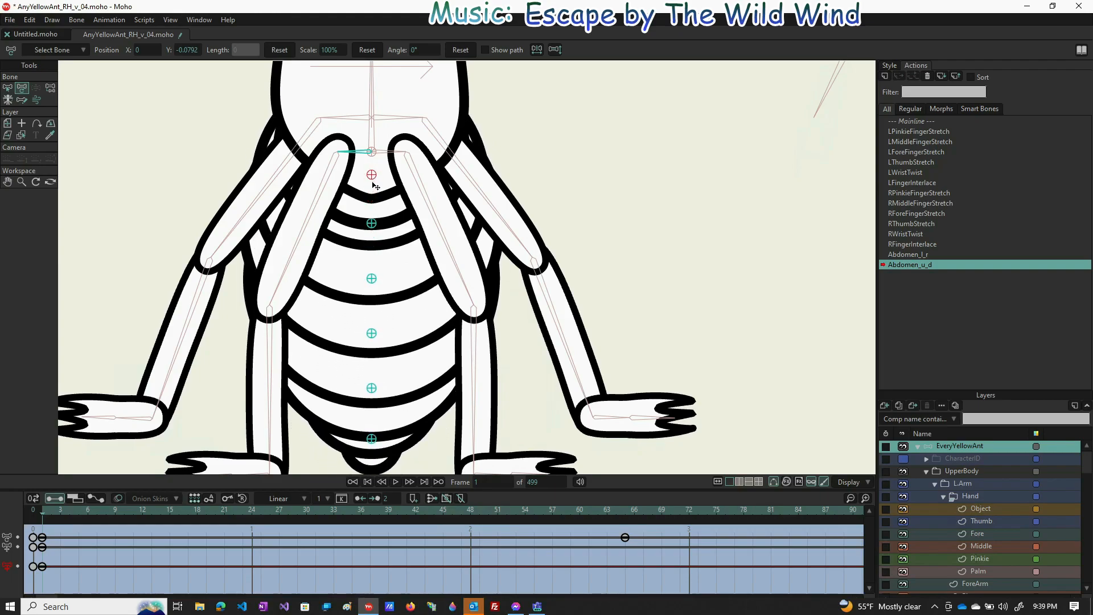
{"action": "mouse_move", "coordinate": [375, 184]}
{"action": "left_mouse_down"}
{"action": "mouse_move", "coordinate": [372, 165]}
{"action": "mouse_move", "coordinate": [371, 178]}
{"action": "left_mouse_up"}
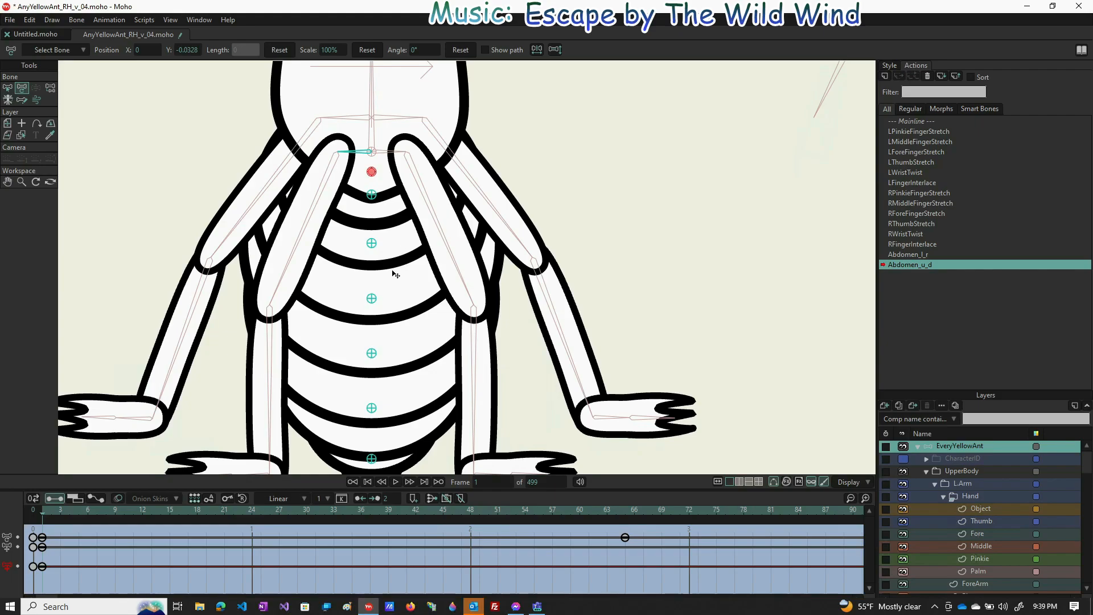
- Shift the middle and upper abdomen point bones slightly up at frame 1 to tighten the overlap of the segments
{"action": "scroll", "coordinate": [396, 274], "scroll_direction": "down", "scroll_amount": 2}
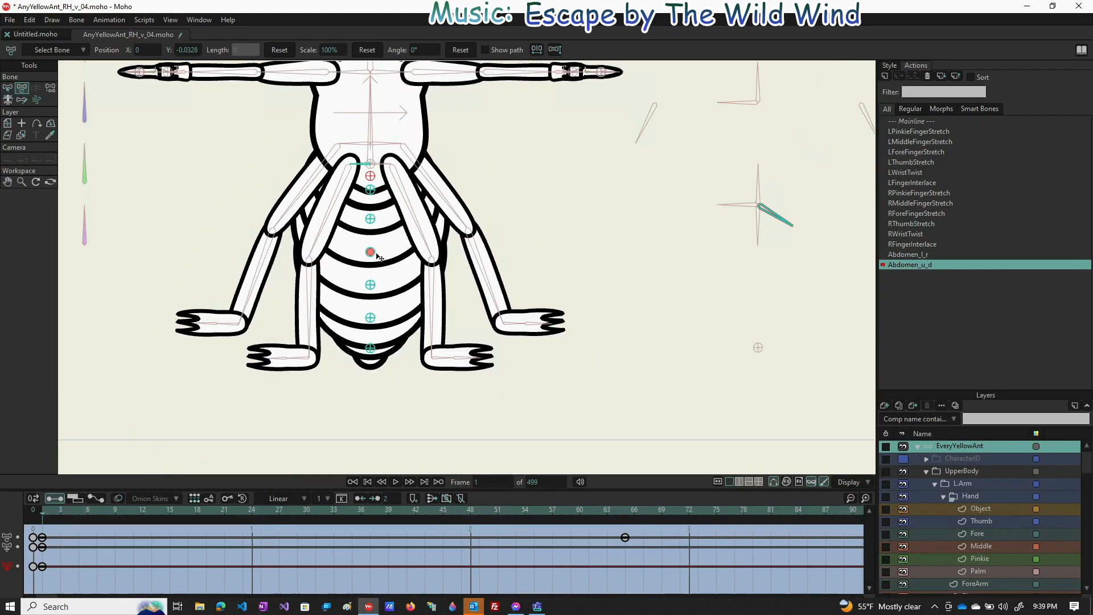
{"action": "scroll", "coordinate": [368, 249], "scroll_direction": "up", "scroll_amount": 3}
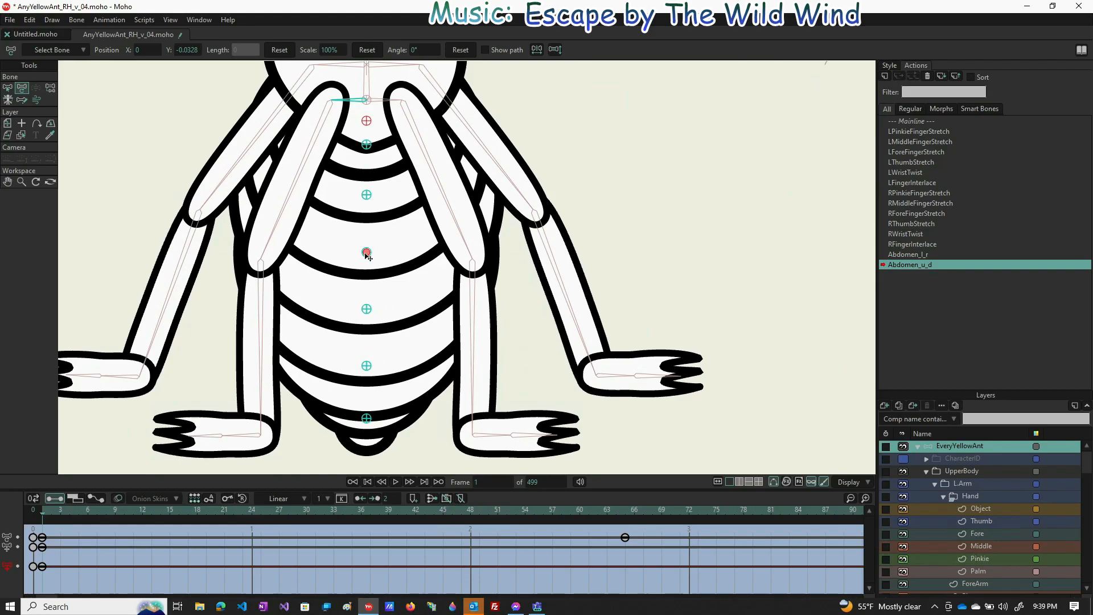
{"action": "left_click_drag", "start_coordinate": [367, 254], "coordinate": [368, 246]}
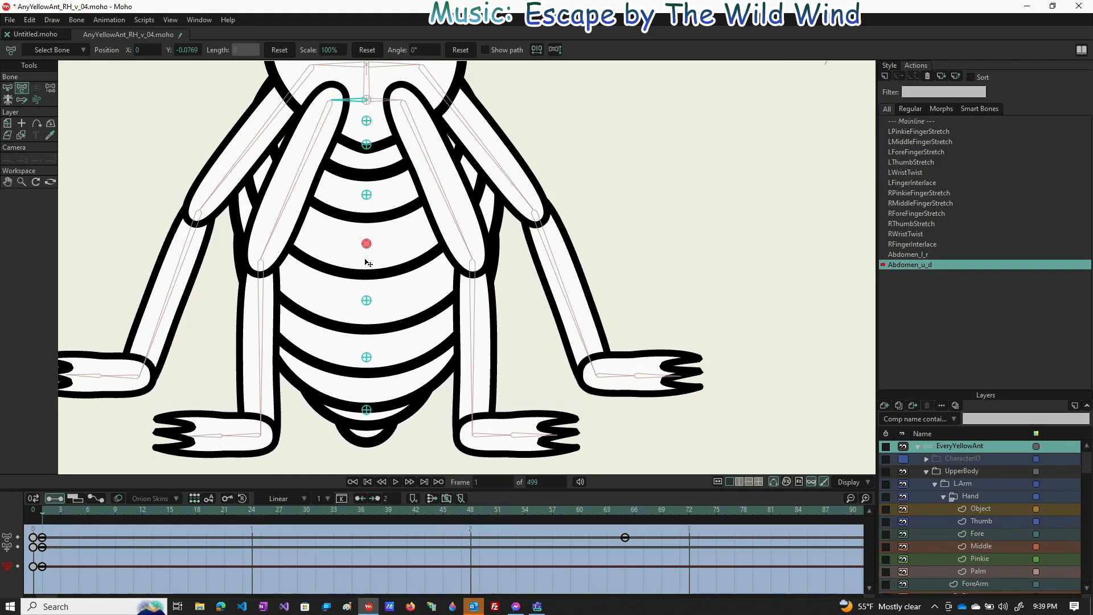
{"action": "left_click_drag", "start_coordinate": [367, 300], "coordinate": [367, 297]}
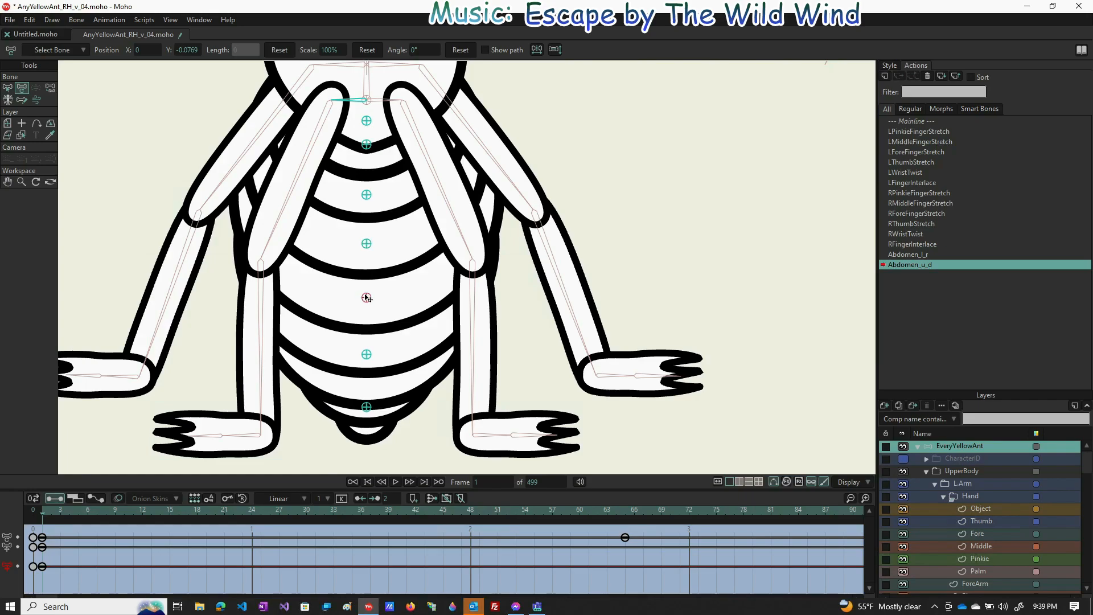
{"action": "left_click_drag", "start_coordinate": [367, 197], "coordinate": [367, 190]}
{"action": "left_click_drag", "start_coordinate": [367, 145], "coordinate": [367, 138]}
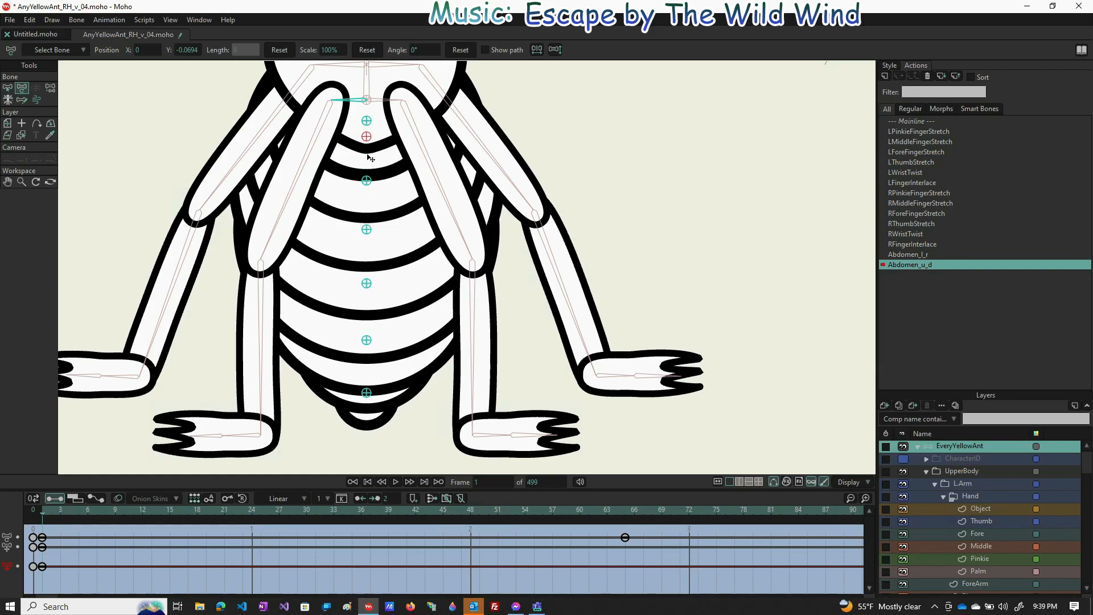
{"action": "left_click_drag", "start_coordinate": [368, 230], "coordinate": [365, 228]}
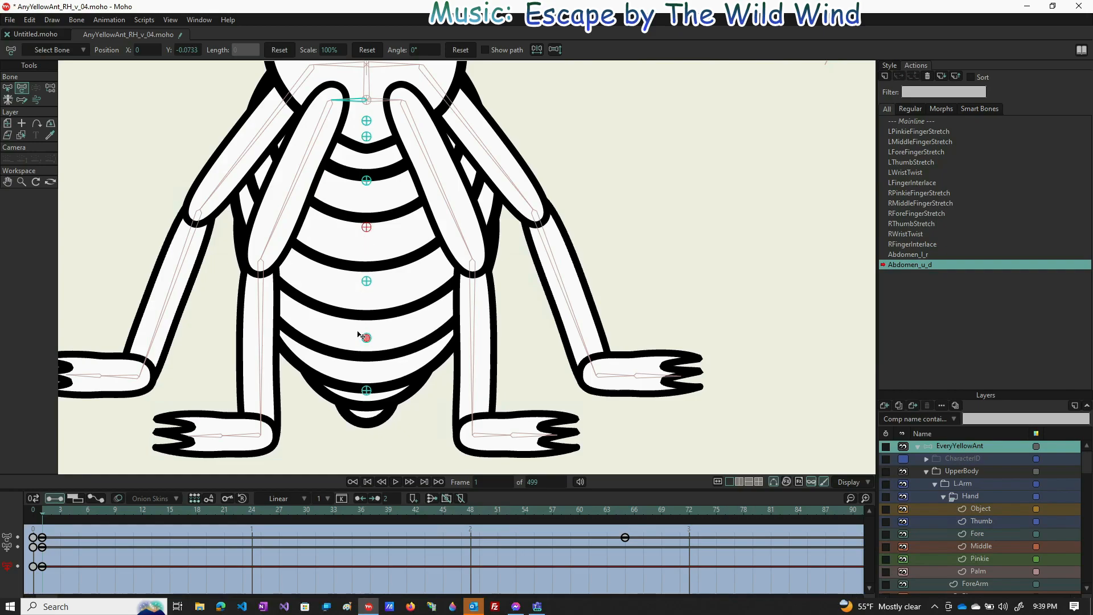
- Lower the two abdomen point bones nearest the tail tip slightly at frame 1 to lengthen the end
{"action": "left_click", "coordinate": [365, 392]}
{"action": "left_click_drag", "start_coordinate": [363, 394], "coordinate": [363, 399]}
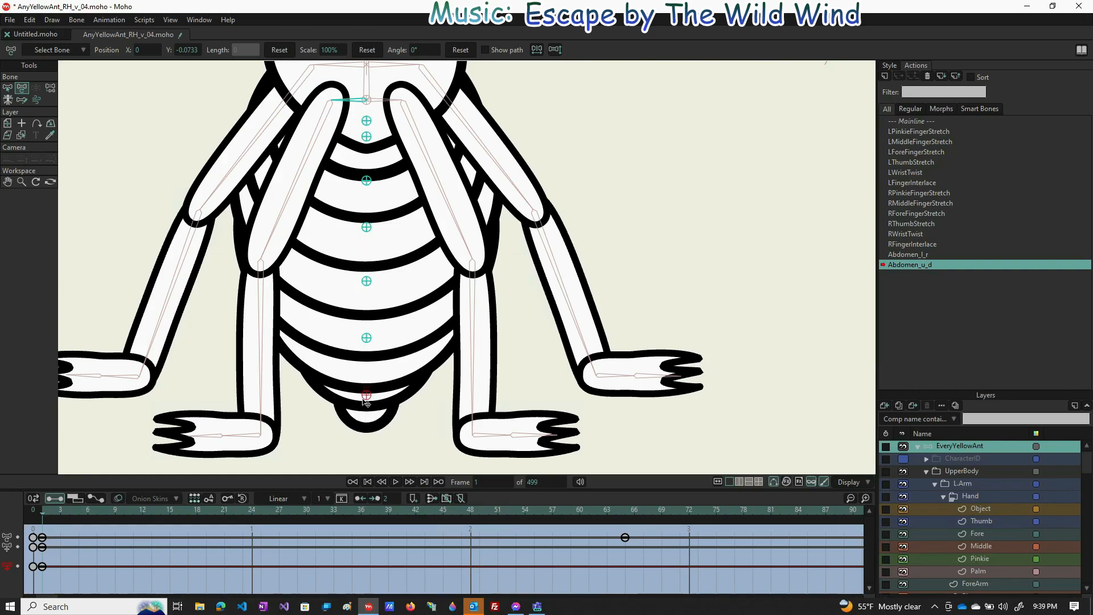
{"action": "left_click_drag", "start_coordinate": [365, 341], "coordinate": [365, 347]}
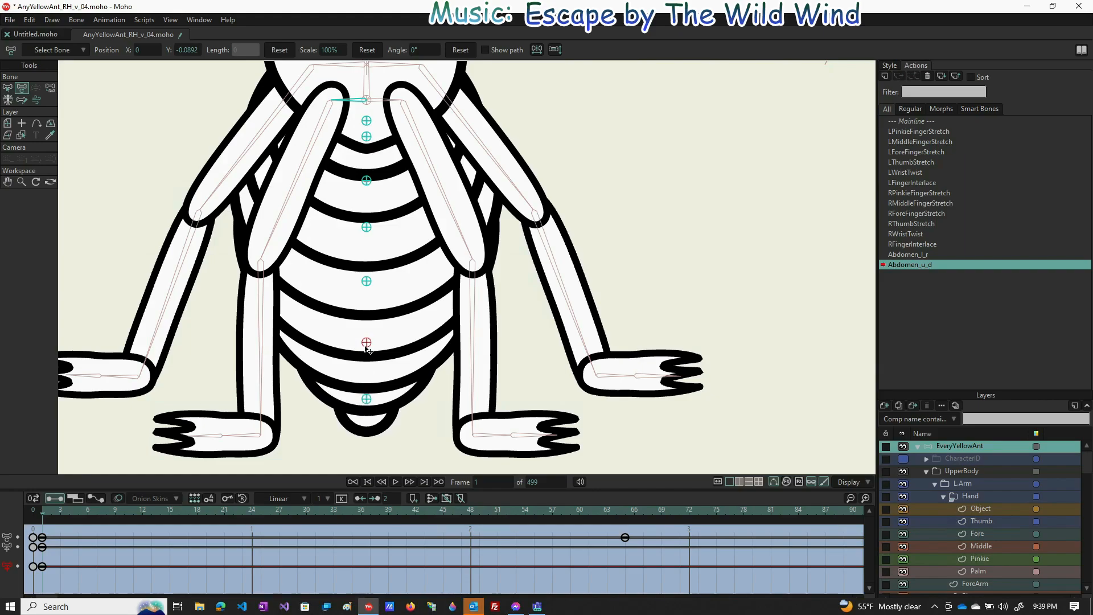
- At frame 65, move the abdomen point bones upward one after another from the tail to fold the segments up behind the body
{"action": "scroll", "coordinate": [367, 348], "scroll_direction": "down", "scroll_amount": 4}
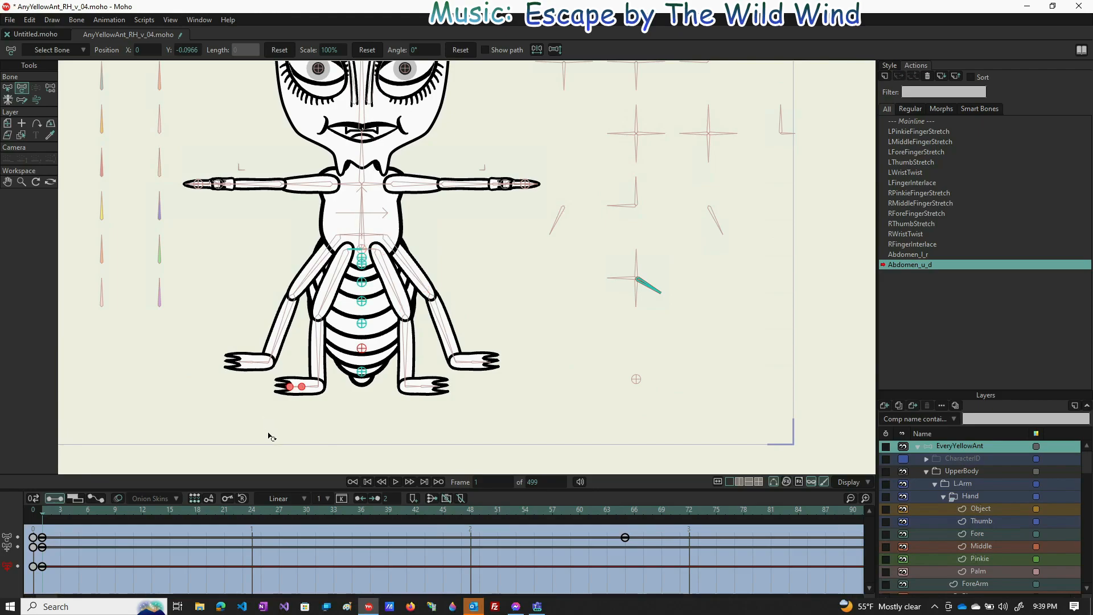
{"action": "left_click", "coordinate": [626, 514]}
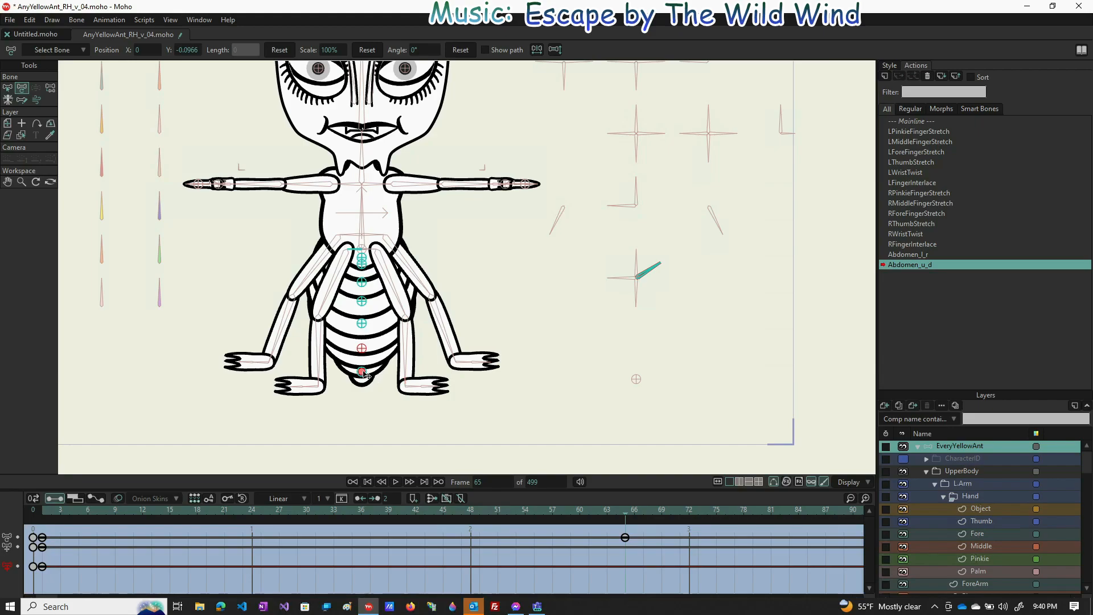
{"action": "left_click_drag", "start_coordinate": [363, 373], "coordinate": [367, 326]}
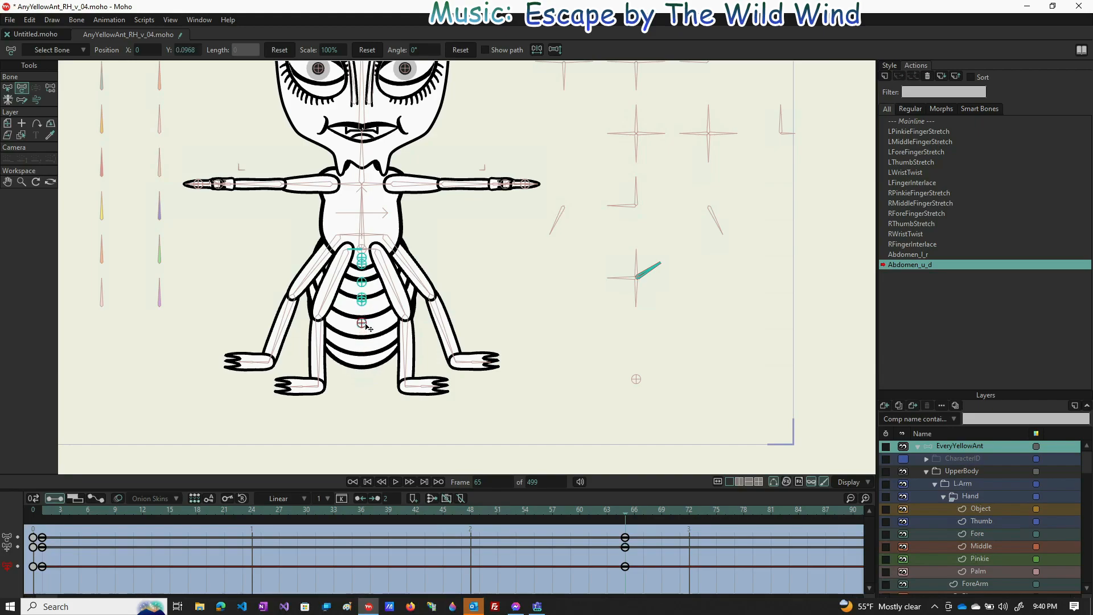
{"action": "left_click_drag", "start_coordinate": [367, 328], "coordinate": [368, 308]}
{"action": "left_click", "coordinate": [362, 324]}
{"action": "left_click_drag", "start_coordinate": [362, 324], "coordinate": [370, 272]}
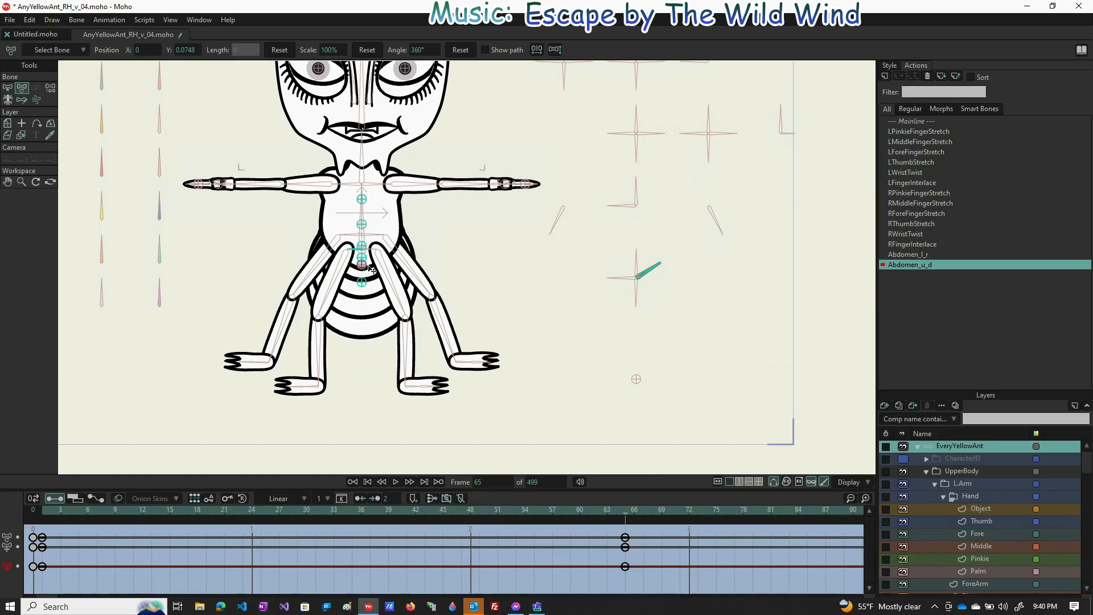
{"action": "left_click", "coordinate": [364, 283]}
{"action": "left_click_drag", "start_coordinate": [364, 284], "coordinate": [365, 262]}
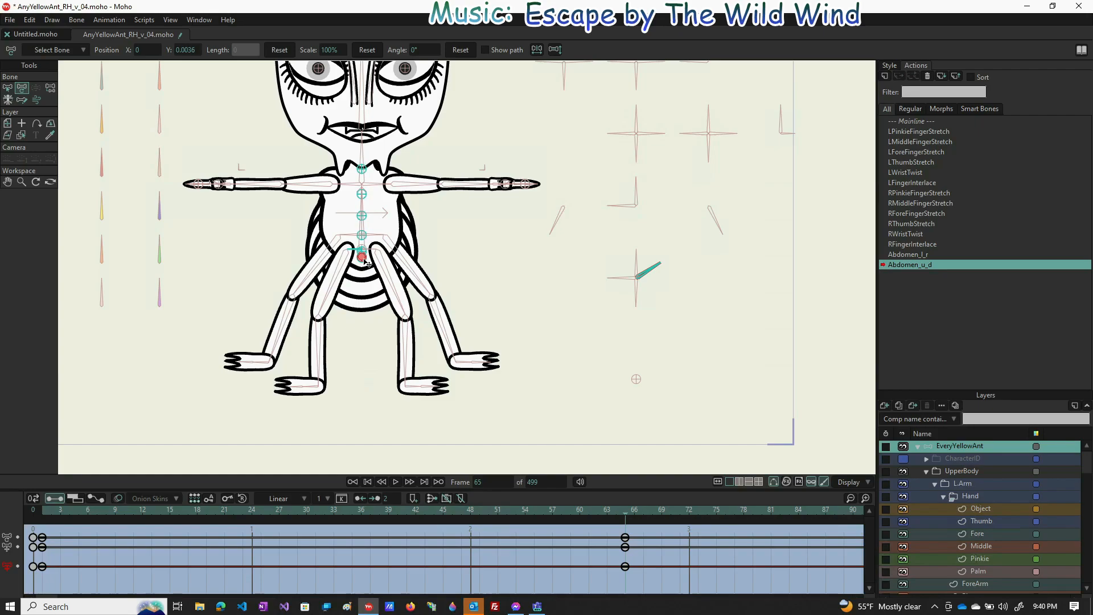
- Raise the remaining abdomen point bones near the waist at frame 65 to around the hip joint
{"action": "scroll", "coordinate": [365, 262], "scroll_direction": "up", "scroll_amount": 2}
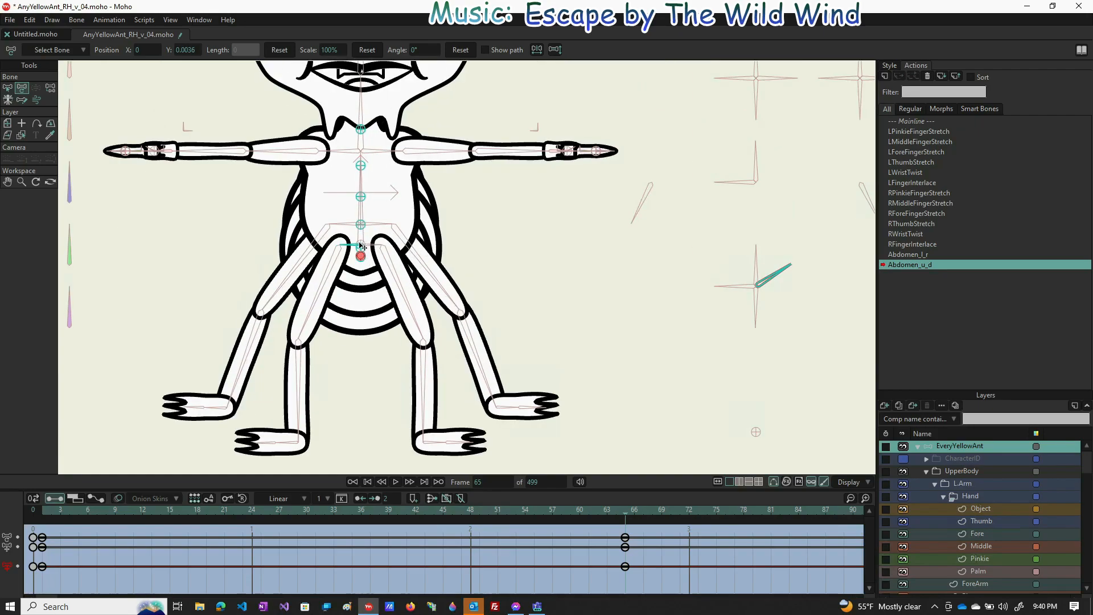
{"action": "scroll", "coordinate": [362, 247], "scroll_direction": "up", "scroll_amount": 3}
{"action": "scroll", "coordinate": [361, 246], "scroll_direction": "up", "scroll_amount": 3}
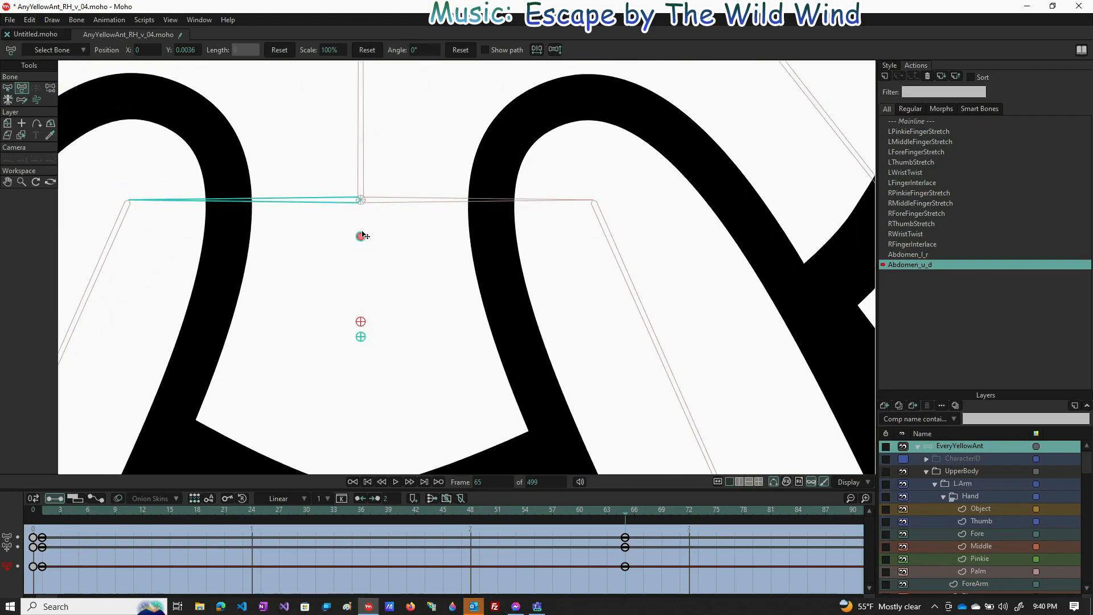
{"action": "left_click_drag", "start_coordinate": [361, 237], "coordinate": [361, 233]}
{"action": "left_click", "coordinate": [361, 319]}
{"action": "left_click_drag", "start_coordinate": [361, 319], "coordinate": [359, 199]}
{"action": "left_click_drag", "start_coordinate": [360, 338], "coordinate": [365, 183]}
{"action": "scroll", "coordinate": [368, 187], "scroll_direction": "down", "scroll_amount": 8}
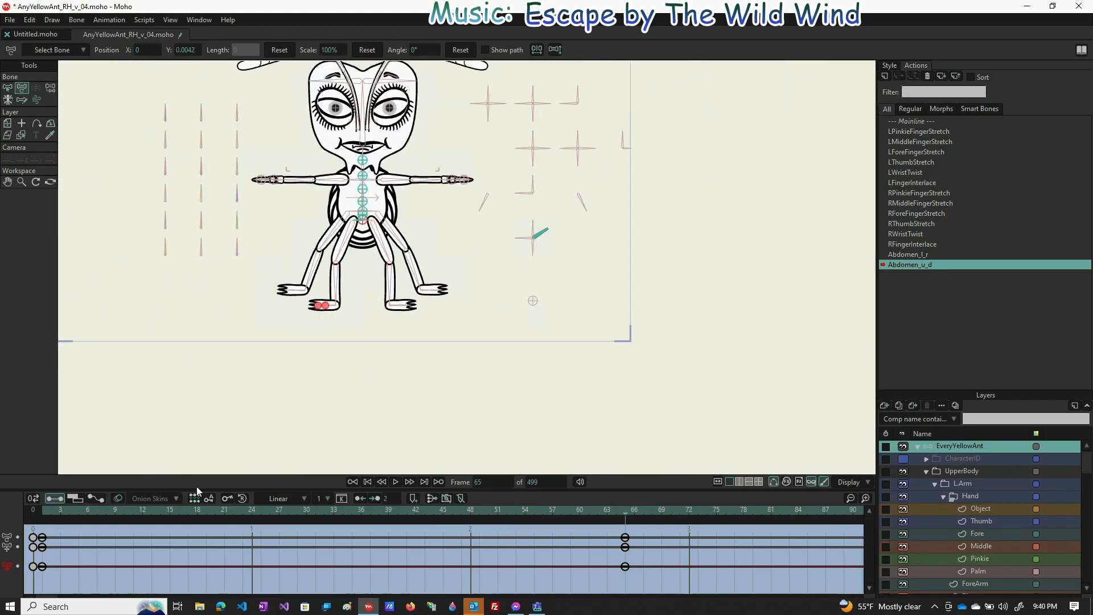
- At frame 33 of Abdomen_u_d, select all the abdomen point bones together and reset their positions
{"action": "left_click", "coordinate": [334, 510]}
{"action": "scroll", "coordinate": [364, 223], "scroll_direction": "up", "scroll_amount": 8}
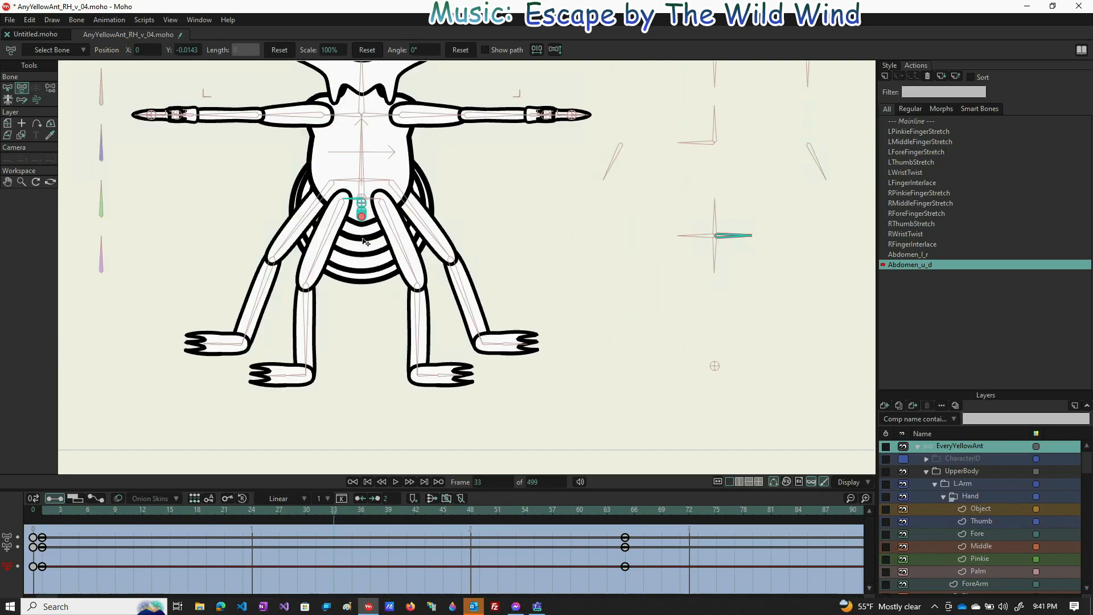
{"action": "left_click_drag", "start_coordinate": [369, 228], "coordinate": [369, 231]}
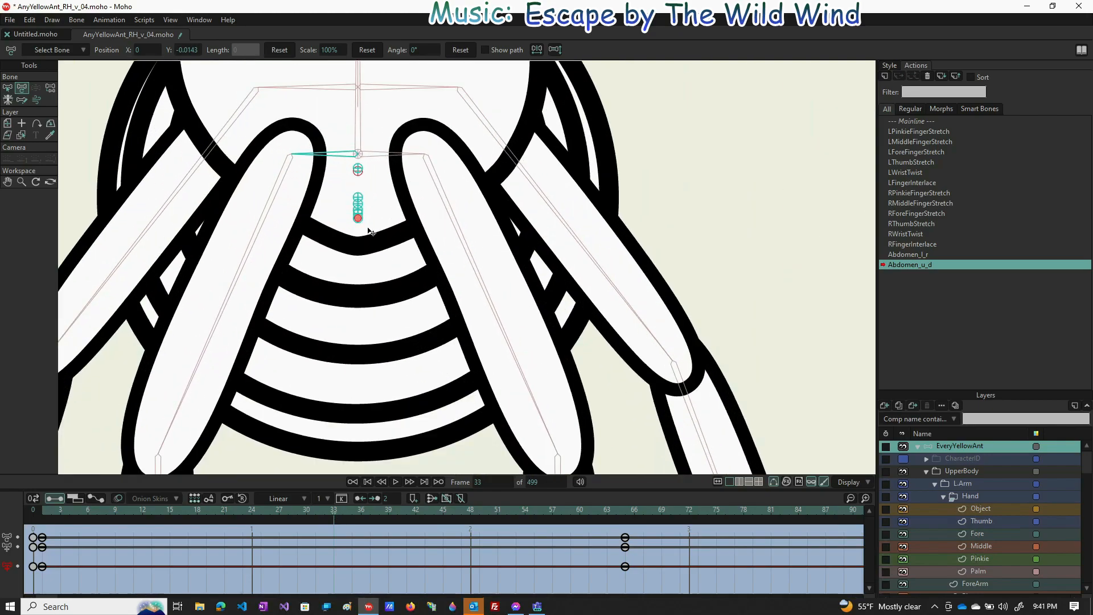
{"action": "key", "text": "z"}
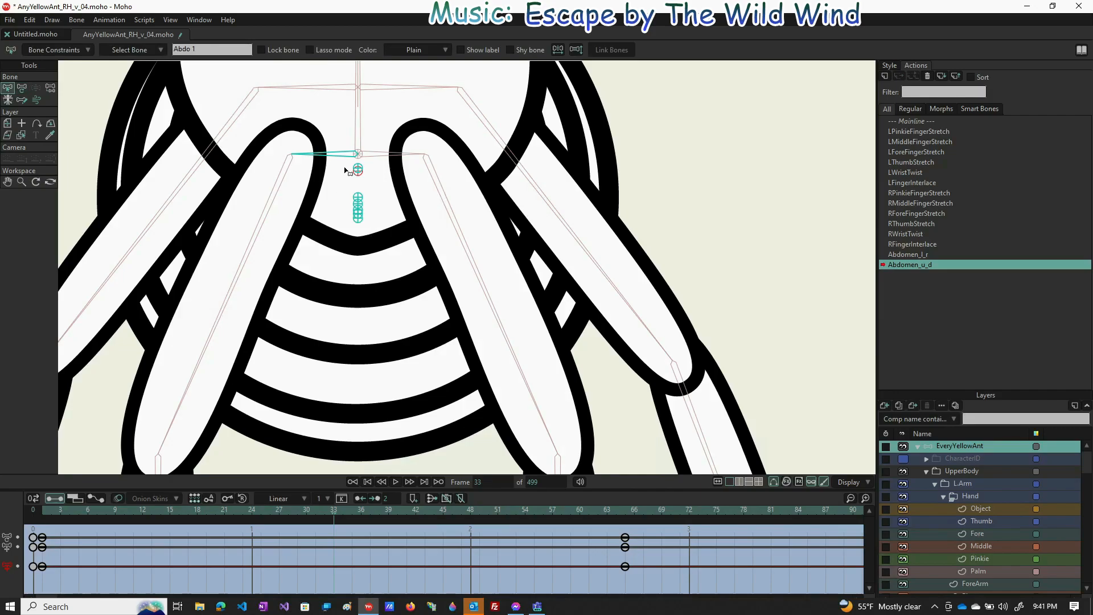
{"action": "left_click_drag", "start_coordinate": [344, 167], "coordinate": [371, 236]}
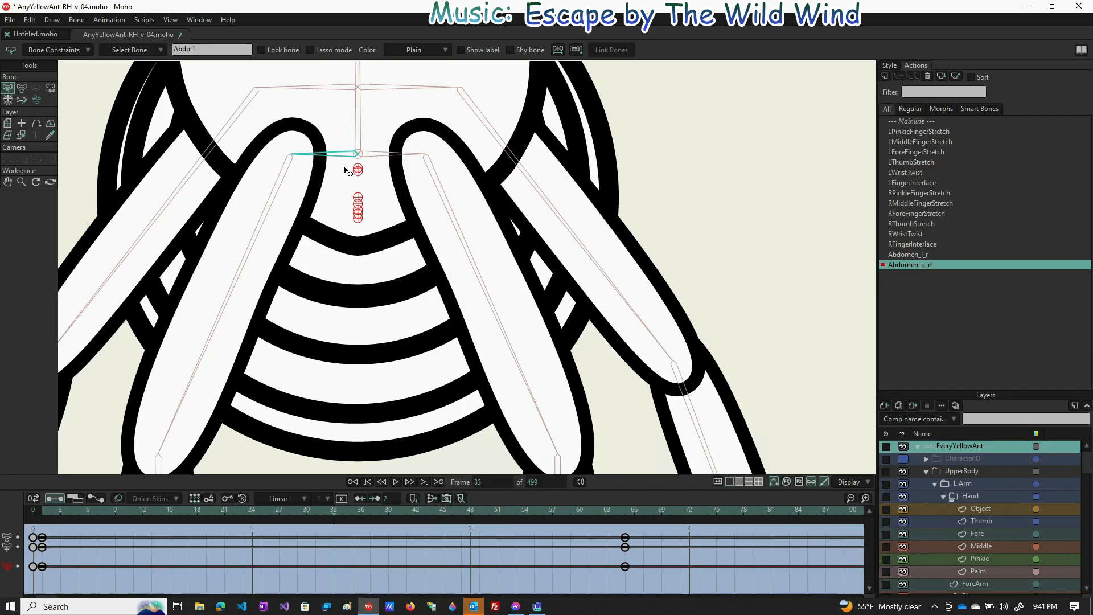
{"action": "left_click", "coordinate": [22, 89]}
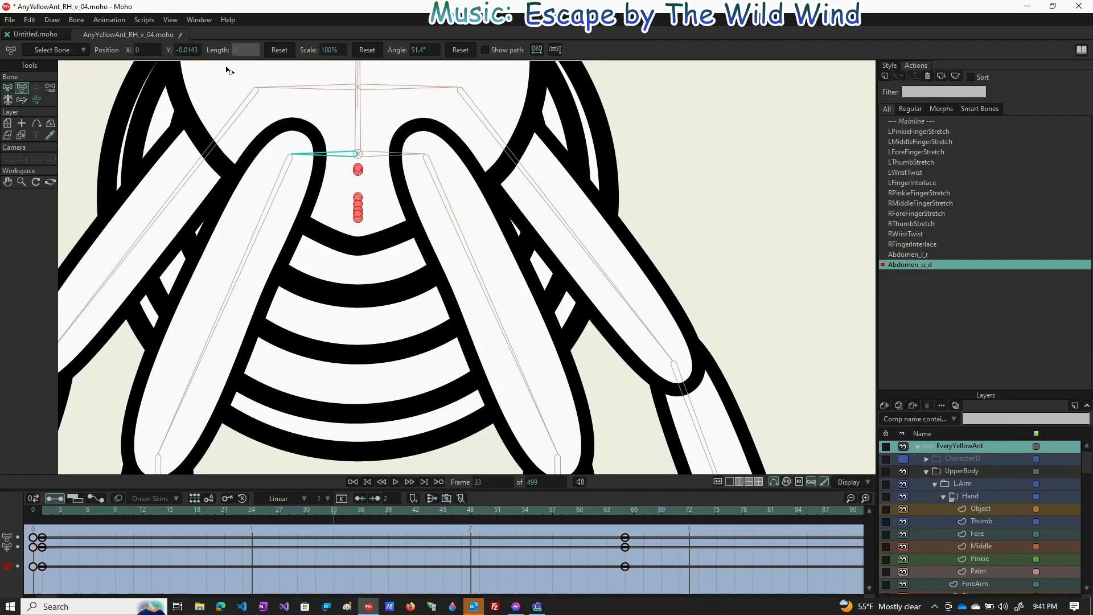
{"action": "left_click", "coordinate": [276, 50]}
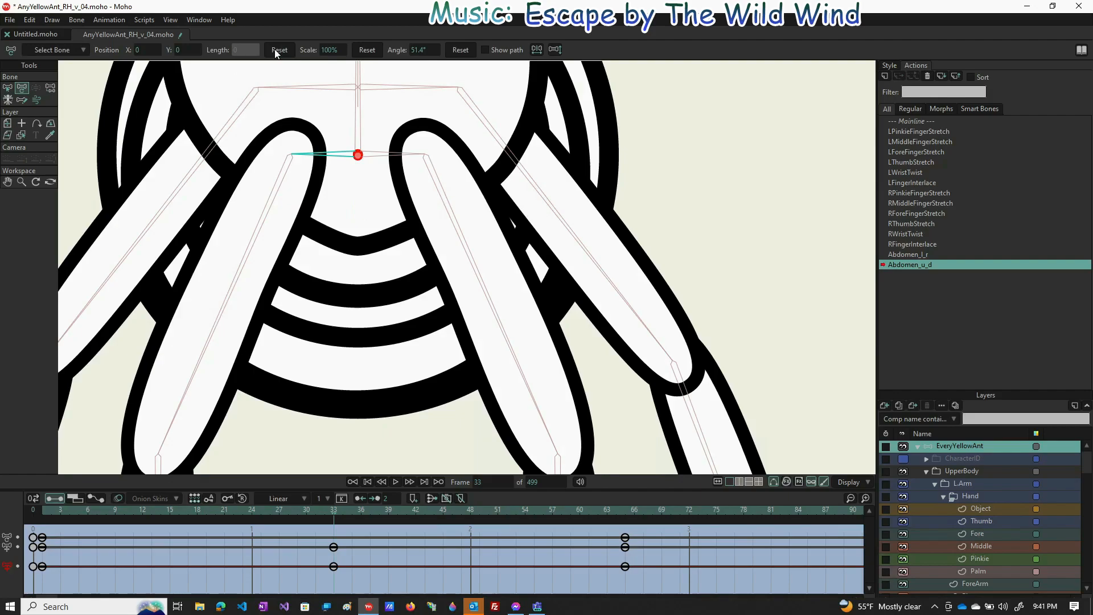
- Scrub through the Abdomen_u_d action, return to the mainline and swing the abdomen control bones to test both abdomen actions
{"action": "scroll", "coordinate": [360, 252], "scroll_direction": "down", "scroll_amount": 6}
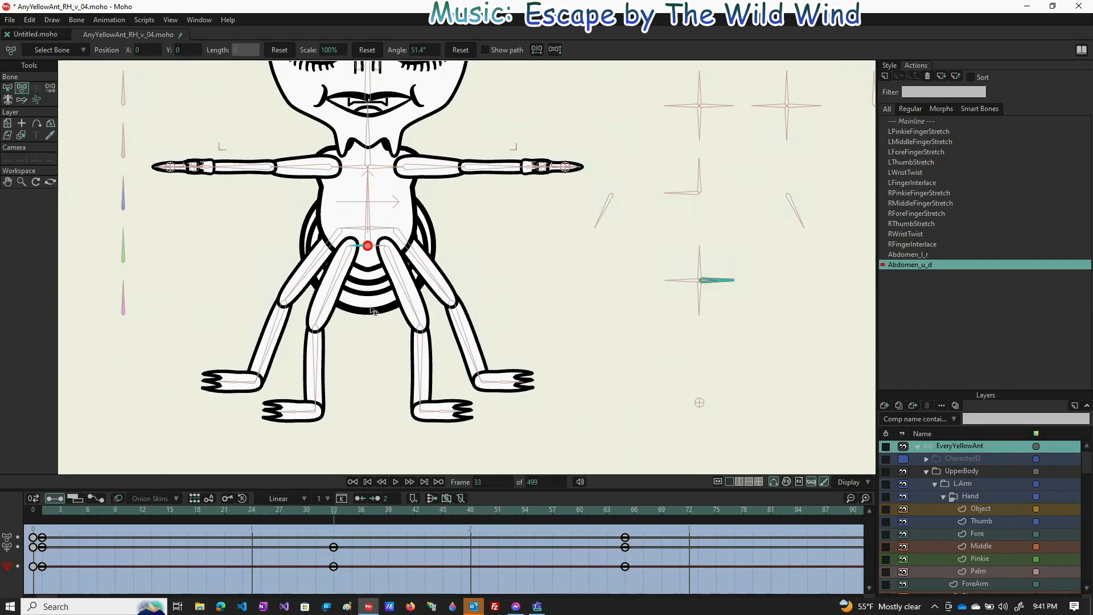
{"action": "left_click", "coordinate": [462, 519]}
{"action": "left_click_drag", "start_coordinate": [462, 519], "coordinate": [315, 512]}
{"action": "left_click", "coordinate": [280, 525]}
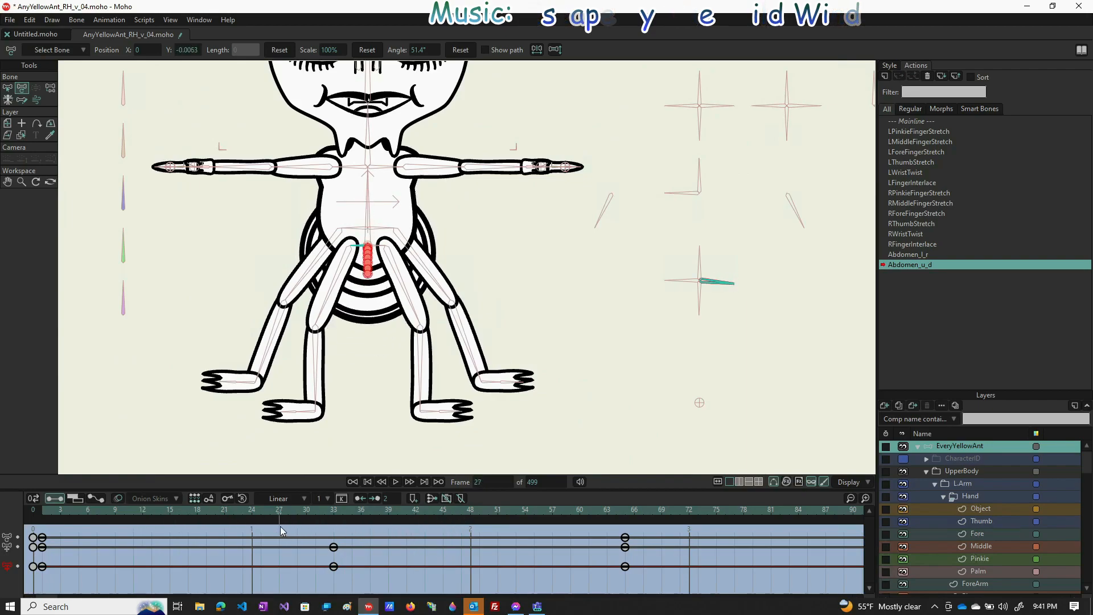
{"action": "left_click", "coordinate": [906, 120]}
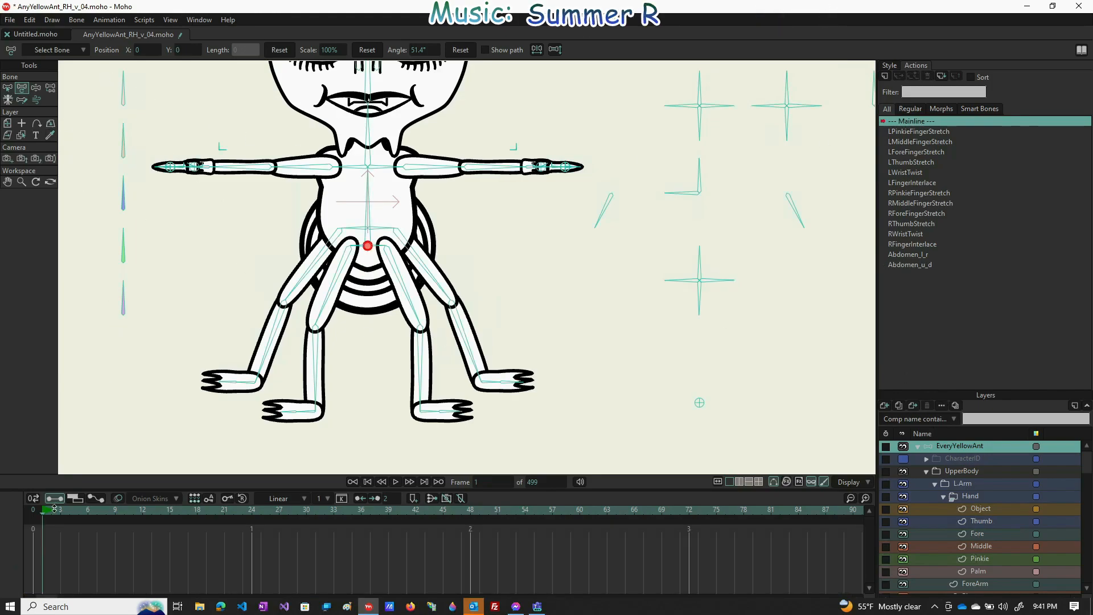
{"action": "left_click", "coordinate": [37, 88]}
{"action": "left_click_drag", "start_coordinate": [735, 280], "coordinate": [645, 321]}
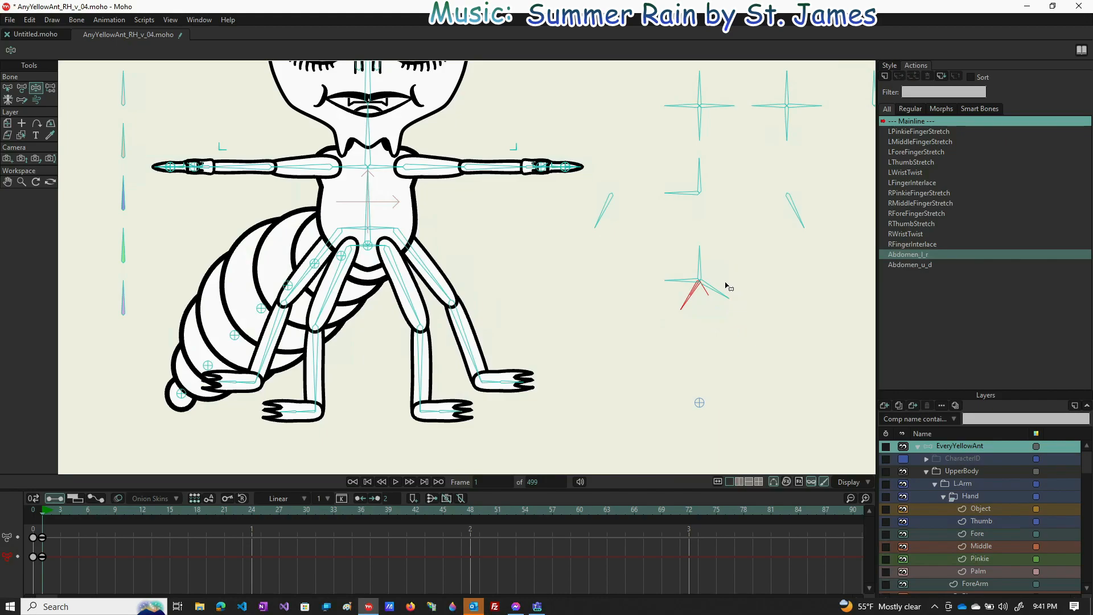
{"action": "left_click_drag", "start_coordinate": [720, 296], "coordinate": [700, 309]}
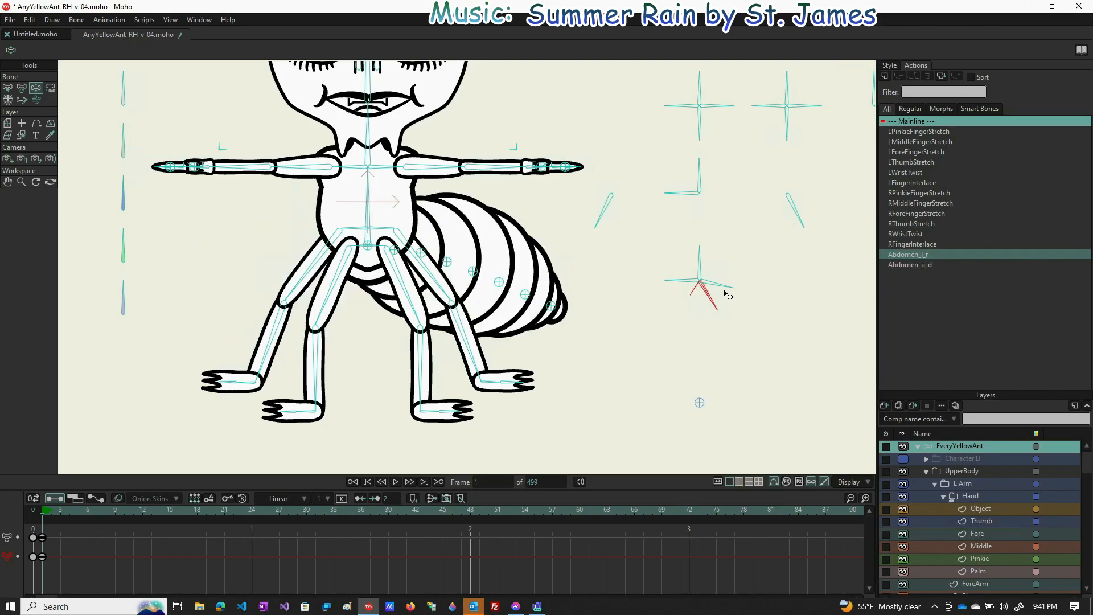
{"action": "left_click_drag", "start_coordinate": [724, 293], "coordinate": [730, 269]}
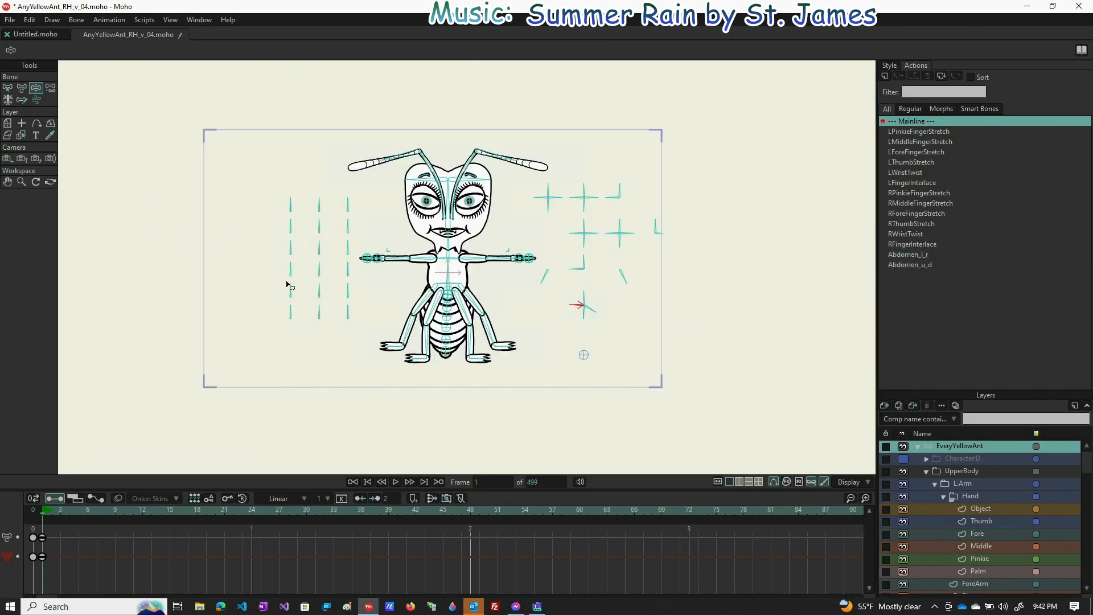
- Select the Legs_u_d control bone and create a smart bone action named Legs_u_d for it
{"action": "key", "text": "z"}
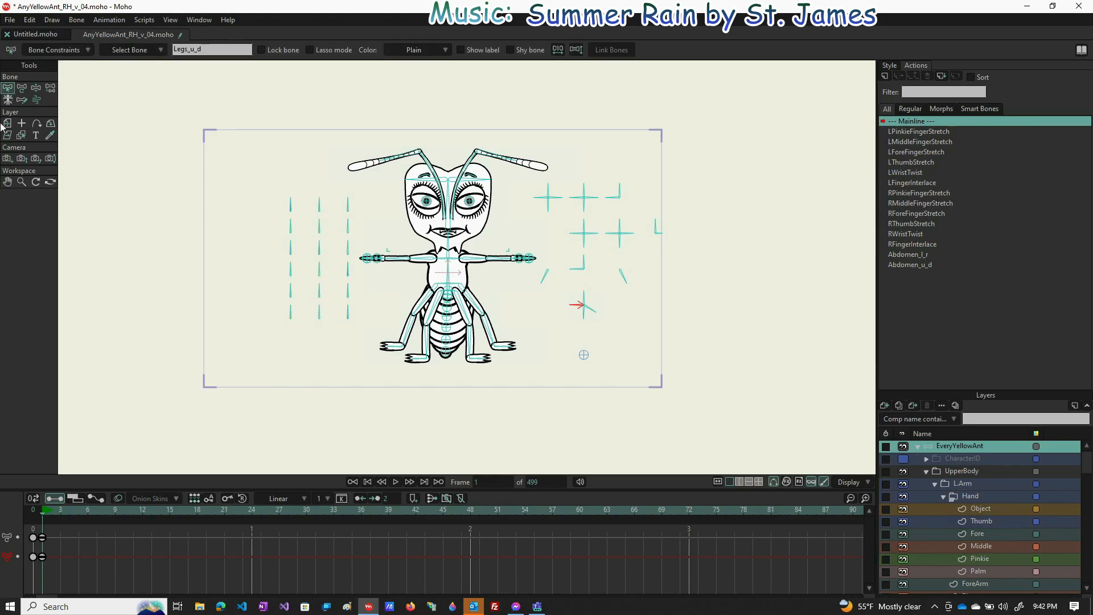
{"action": "left_click", "coordinate": [885, 77]}
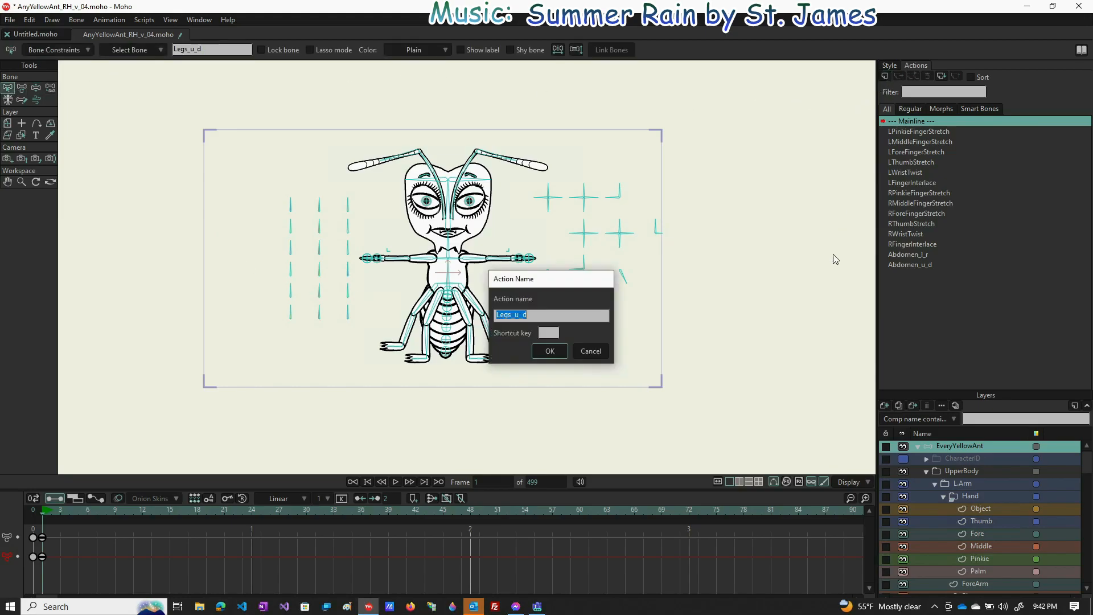
{"action": "left_click", "coordinate": [549, 351]}
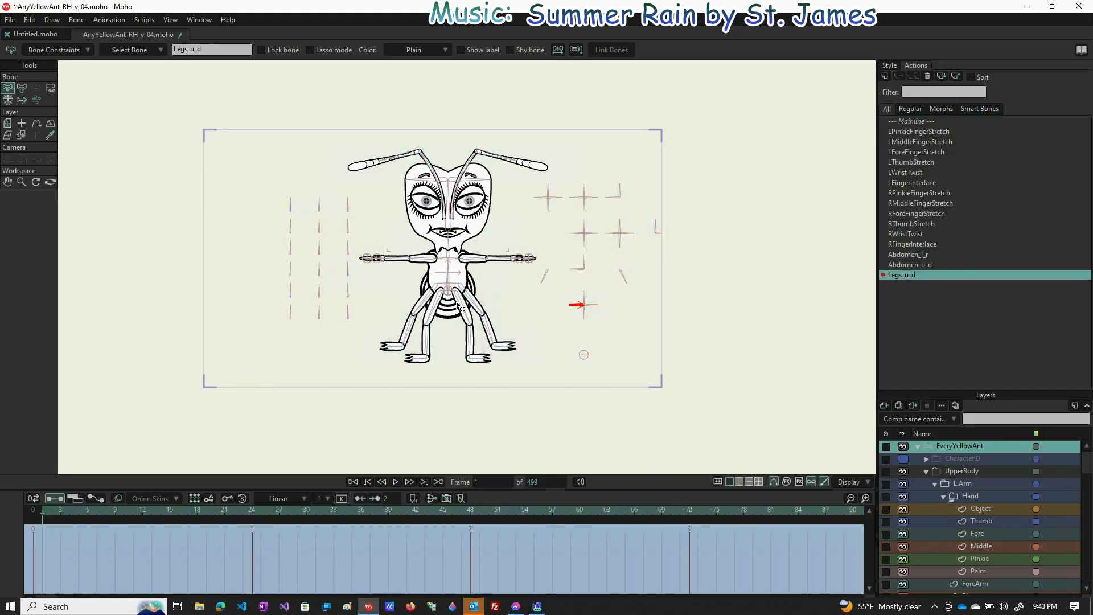
- Set the Legs_u_d control bone's range by rotating it to about 212° at frame 1 and 148° at frame 65
{"action": "left_click", "coordinate": [22, 90]}
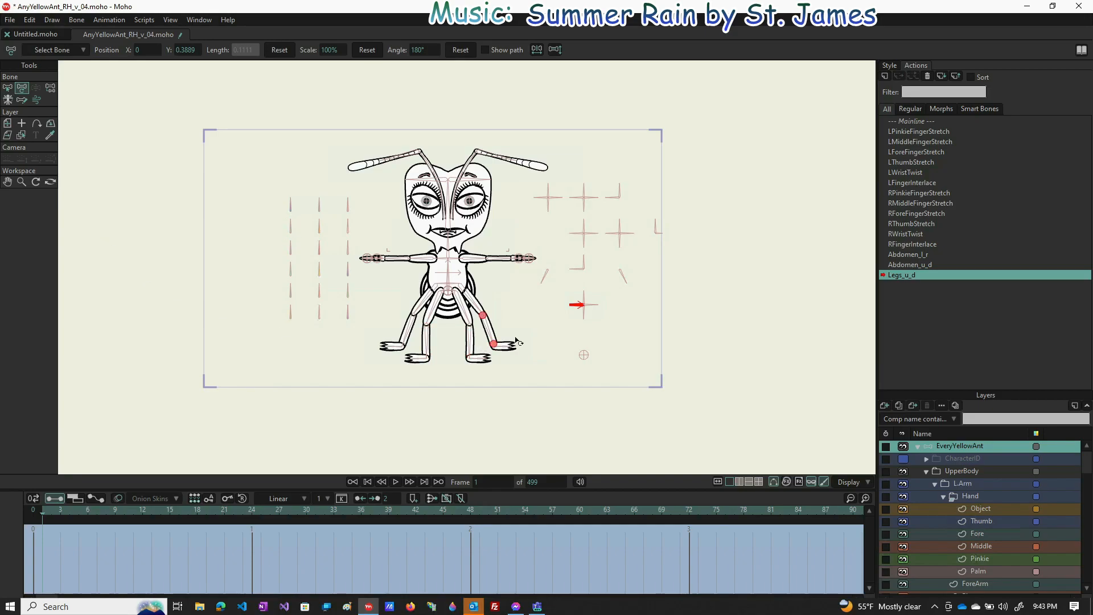
{"action": "scroll", "coordinate": [585, 302], "scroll_direction": "up", "scroll_amount": 5}
{"action": "left_click_drag", "start_coordinate": [507, 262], "coordinate": [512, 312]}
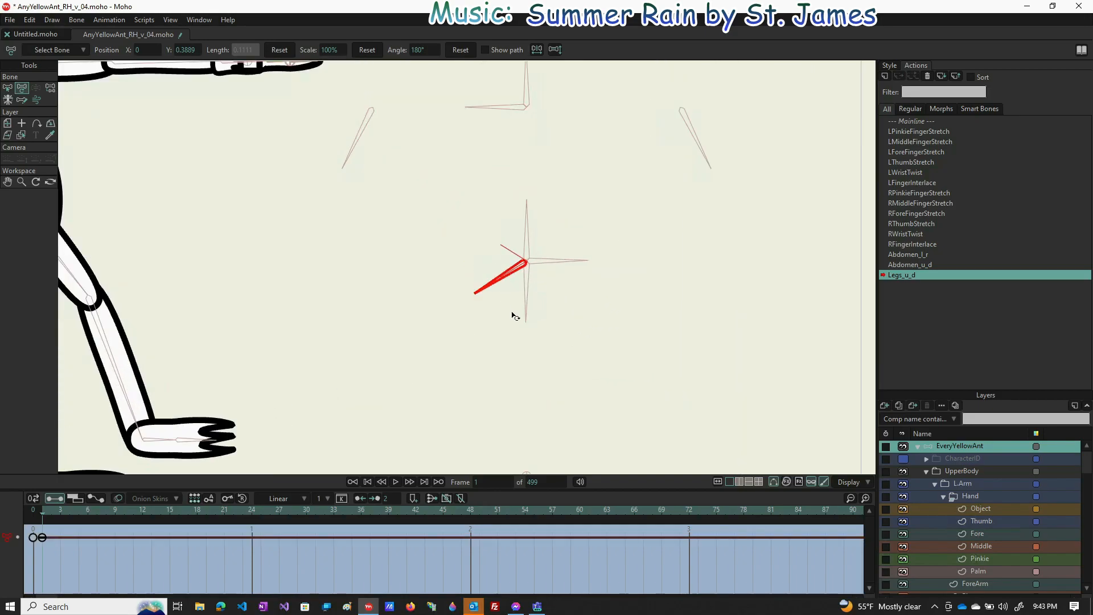
{"action": "left_click", "coordinate": [629, 516]}
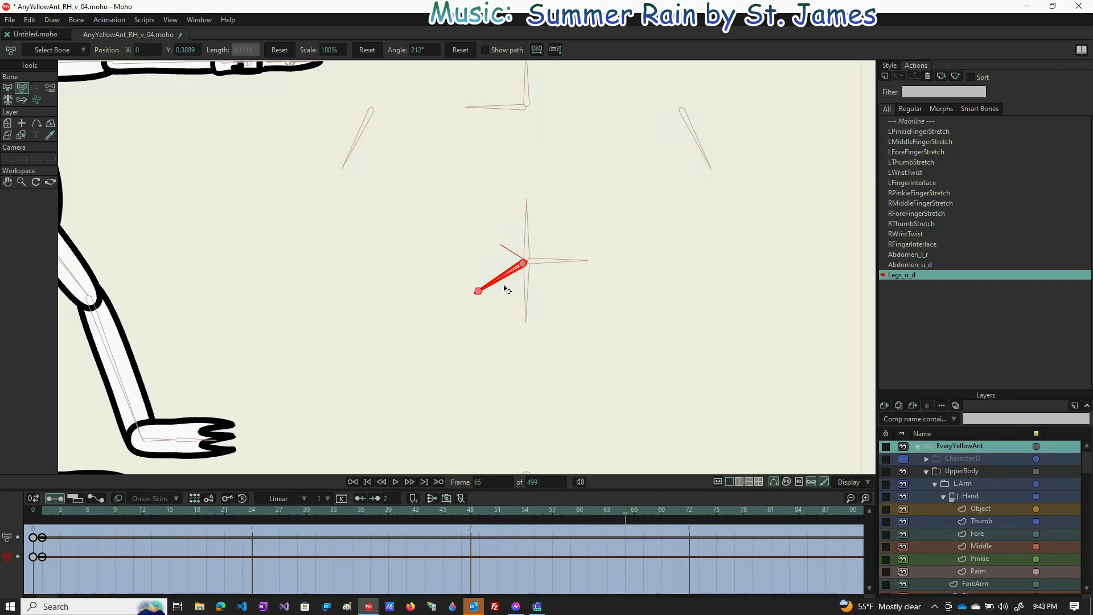
{"action": "left_click_drag", "start_coordinate": [496, 275], "coordinate": [508, 224]}
{"action": "scroll", "coordinate": [627, 265], "scroll_direction": "down", "scroll_amount": 5}
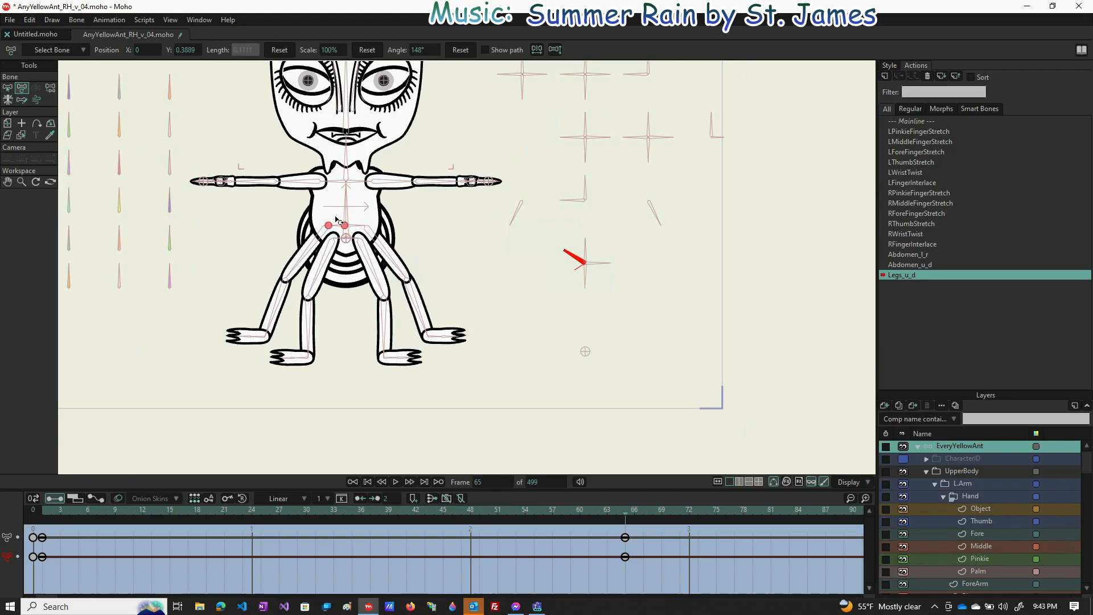
- Select both upper hip bones, TLHip and its opposite, and raise them at frame 65 to an X position of about 0.092
{"action": "scroll", "coordinate": [342, 231], "scroll_direction": "up", "scroll_amount": 5}
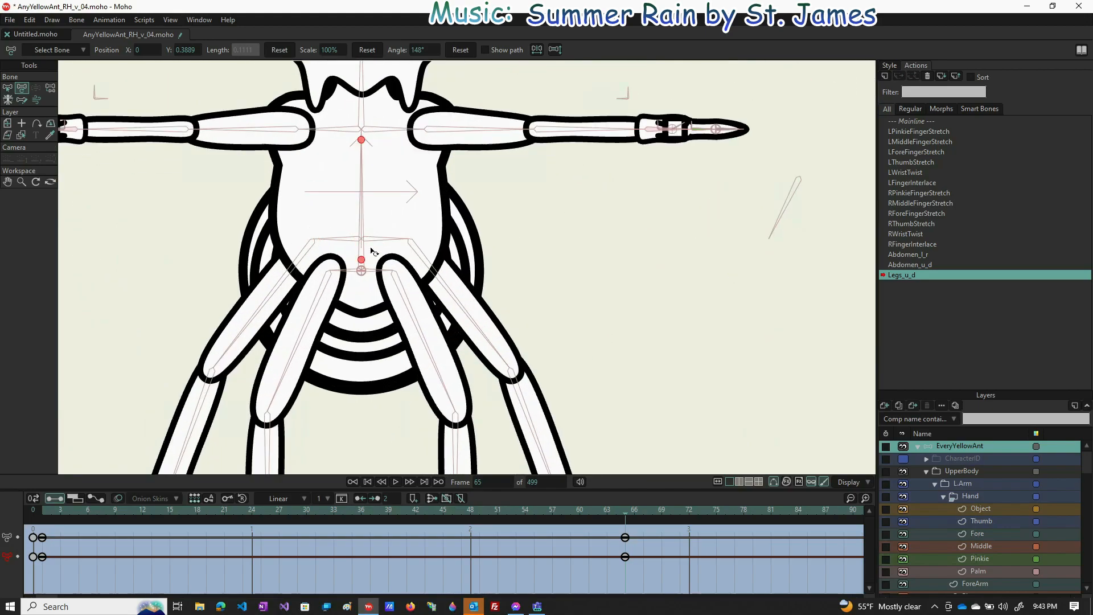
{"action": "left_click", "coordinate": [339, 239]}
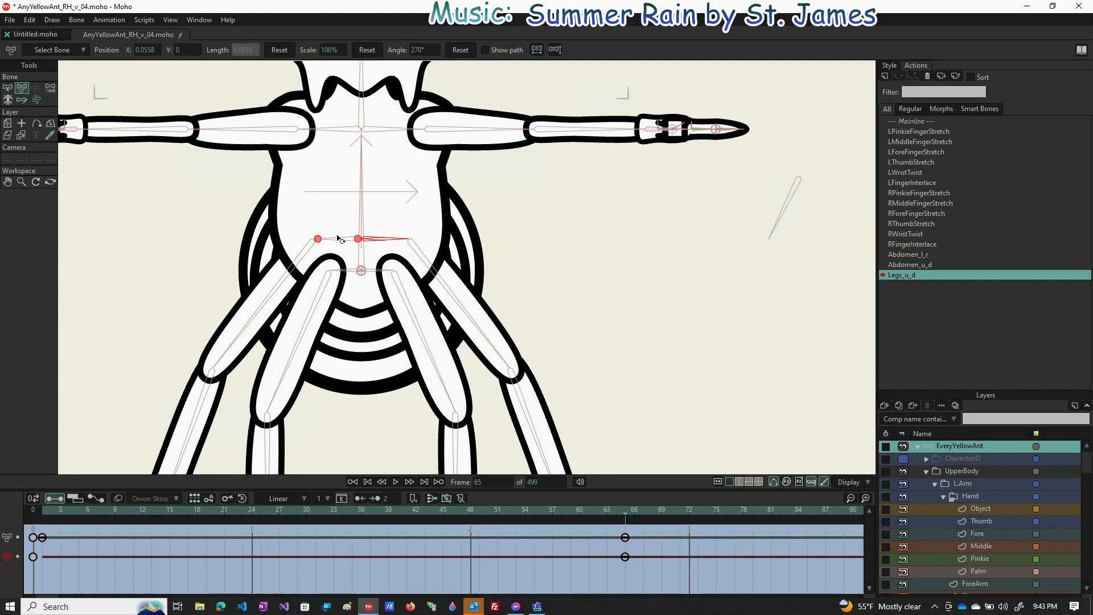
{"action": "key", "text": "b"}
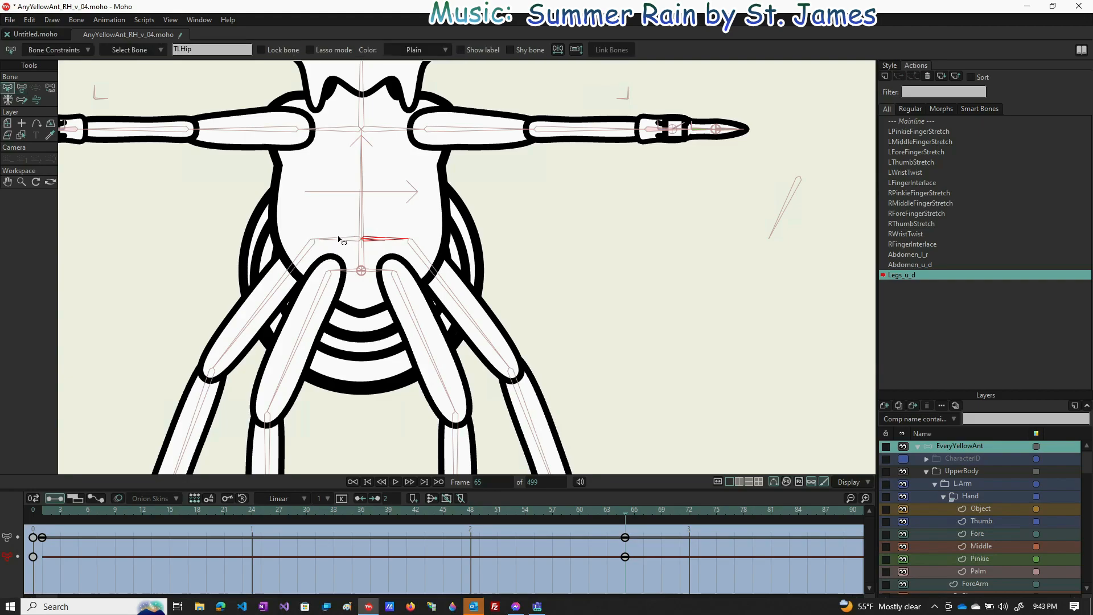
{"action": "left_click", "coordinate": [342, 243], "text": "shift"}
{"action": "key", "text": "t"}
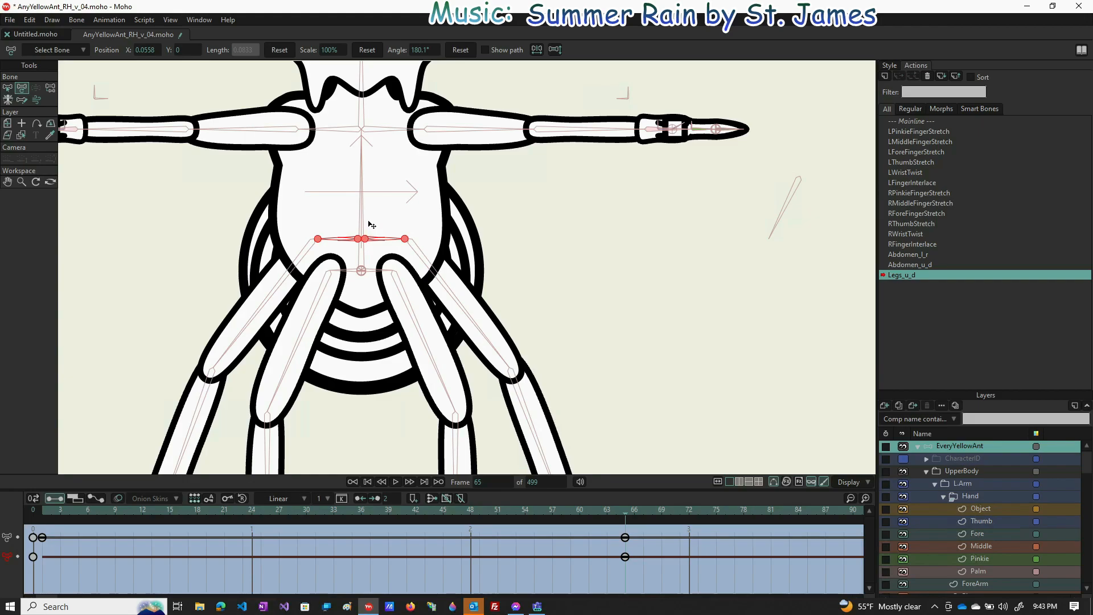
{"action": "left_click_drag", "start_coordinate": [370, 222], "coordinate": [369, 234]}
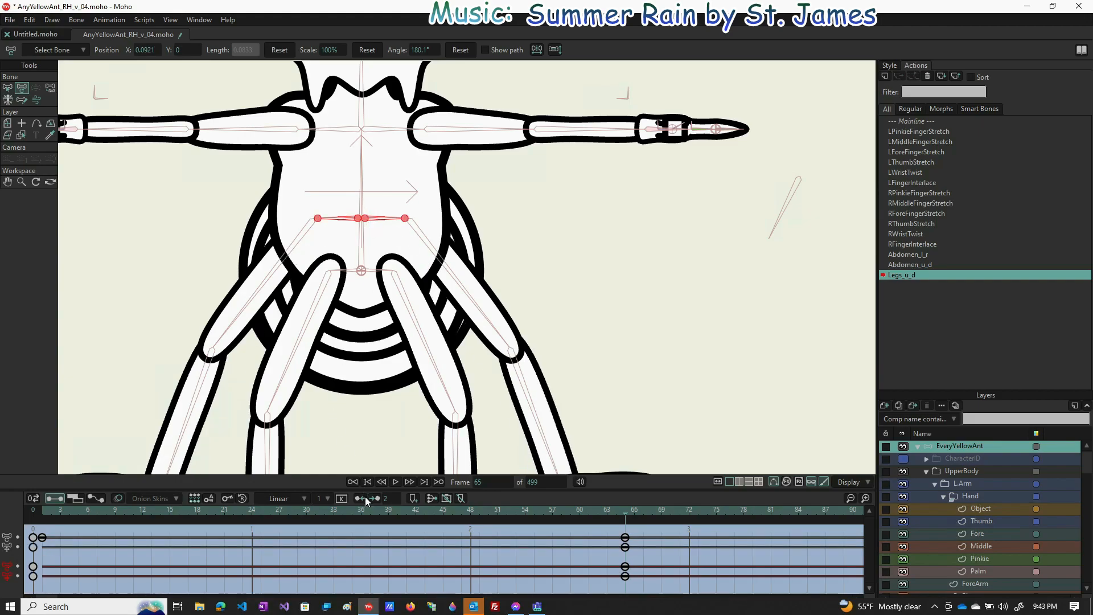
- Reset both upper hip bones' positions at frame 33 and lower them at frame 1 to an X position of about 0.004
{"action": "left_click", "coordinate": [333, 509]}
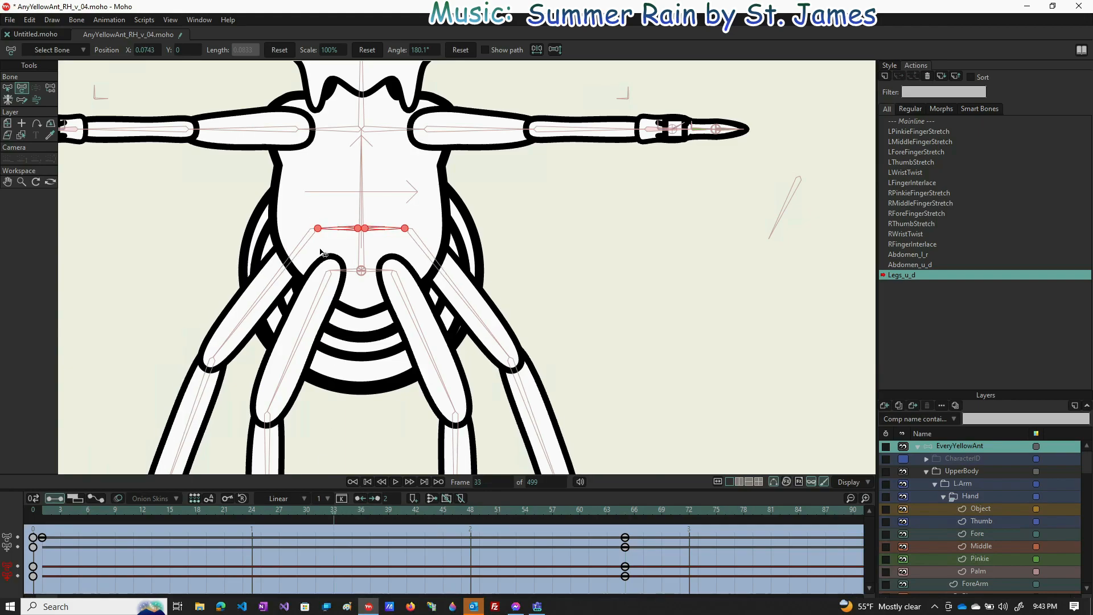
{"action": "left_click", "coordinate": [279, 50]}
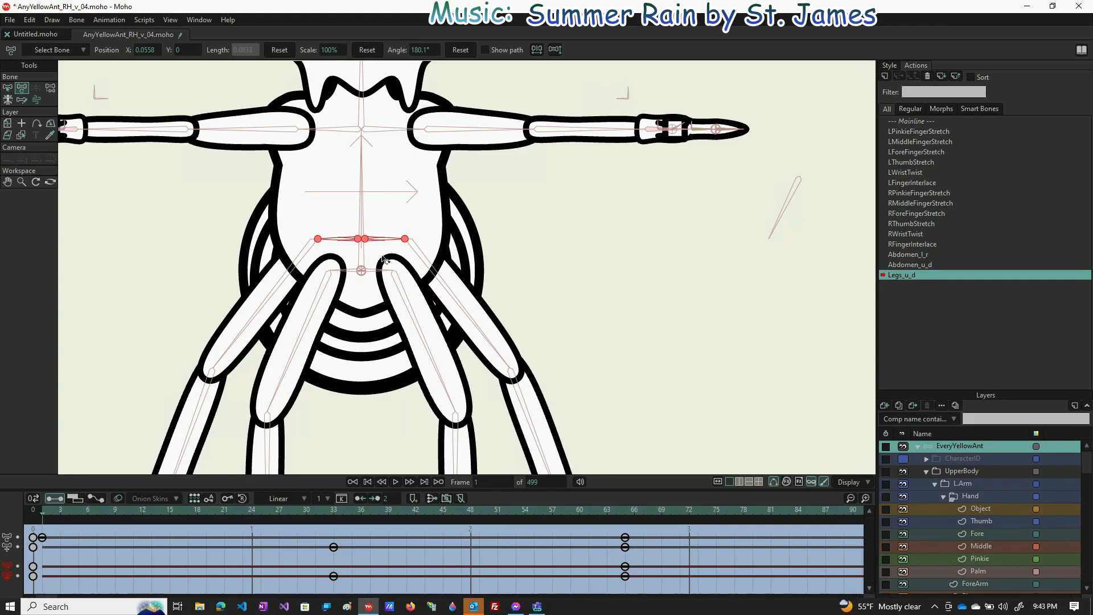
{"action": "left_click_drag", "start_coordinate": [369, 242], "coordinate": [375, 272]}
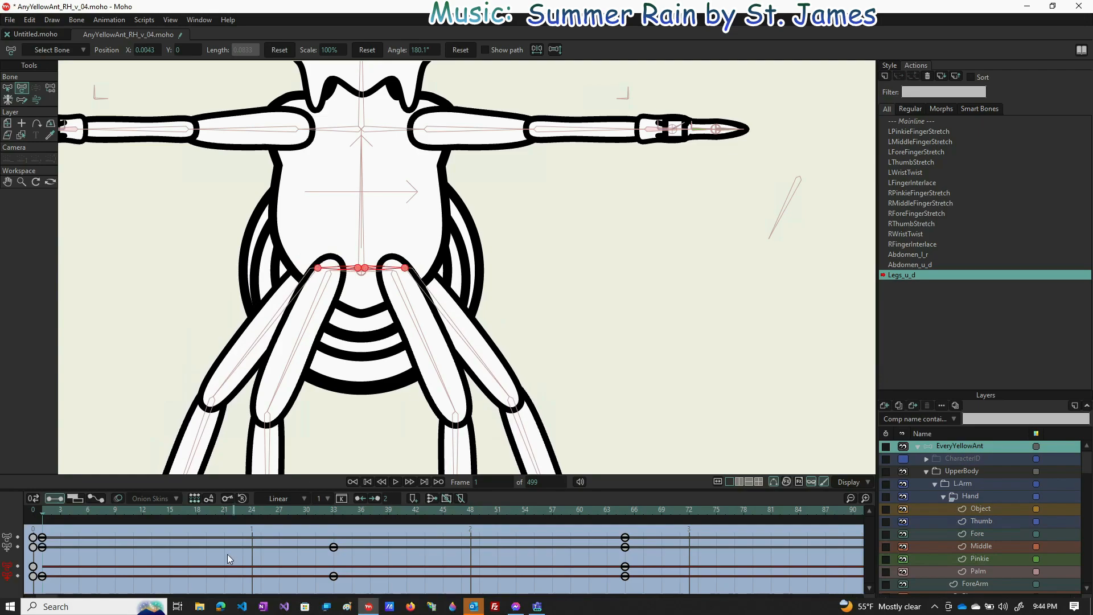
{"action": "left_click", "coordinate": [334, 514]}
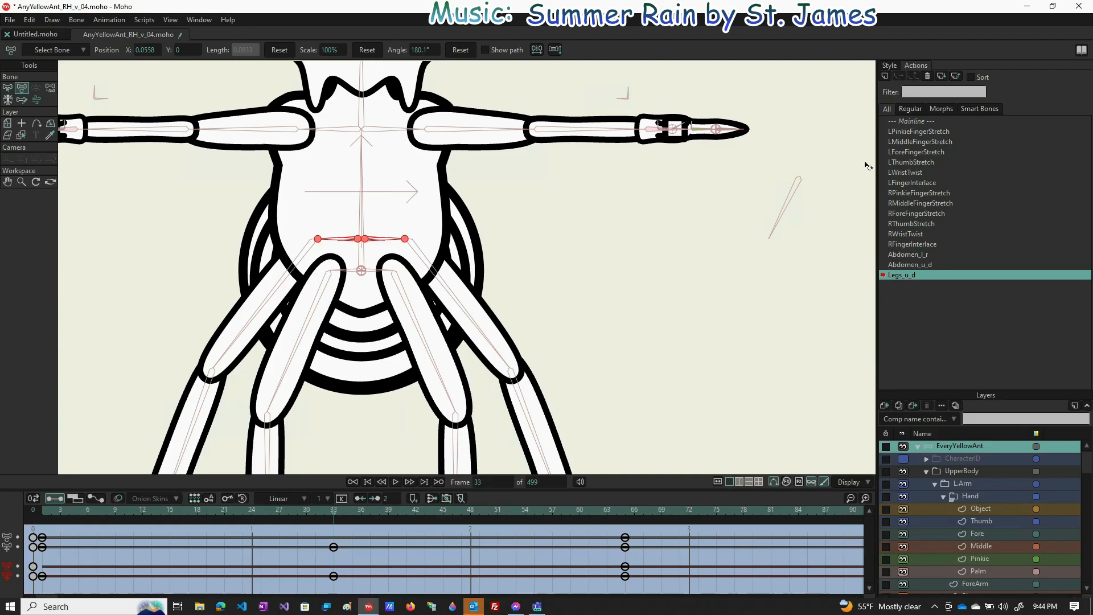
- Return to the mainline and rotate the leg and abdomen control bones to test how the hips and abdomen move
{"action": "double_click", "coordinate": [917, 123]}
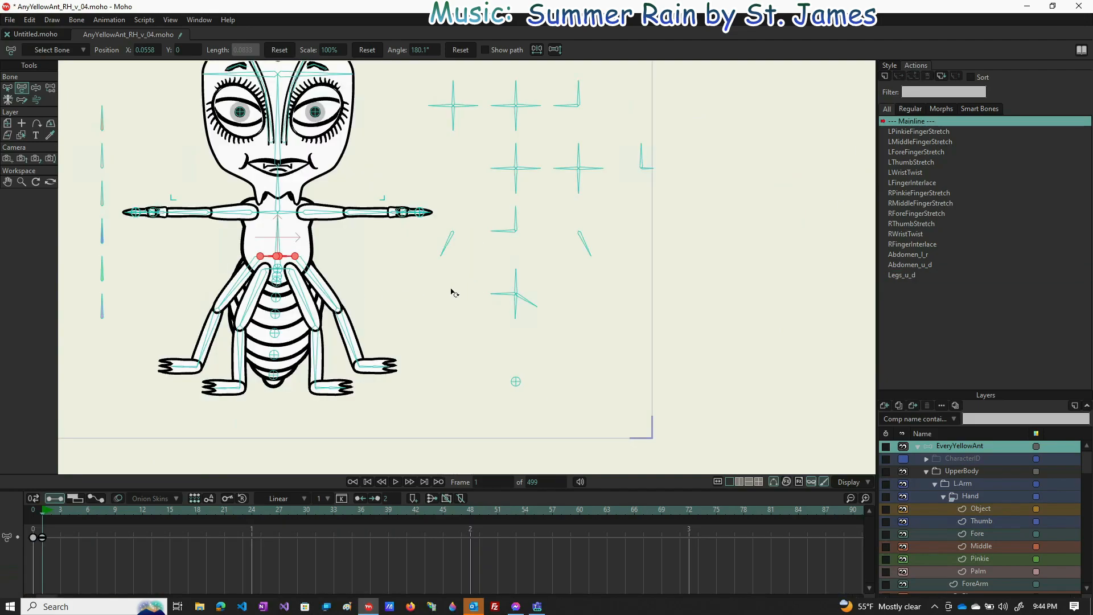
{"action": "left_click", "coordinate": [34, 90]}
{"action": "left_click", "coordinate": [33, 91]}
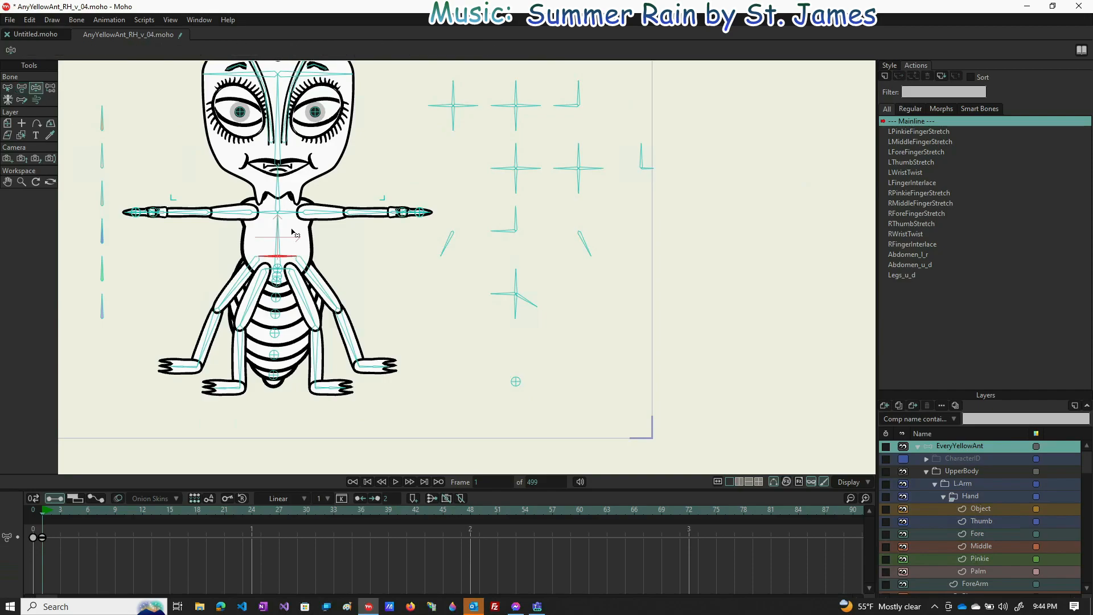
{"action": "left_click_drag", "start_coordinate": [504, 297], "coordinate": [500, 264]}
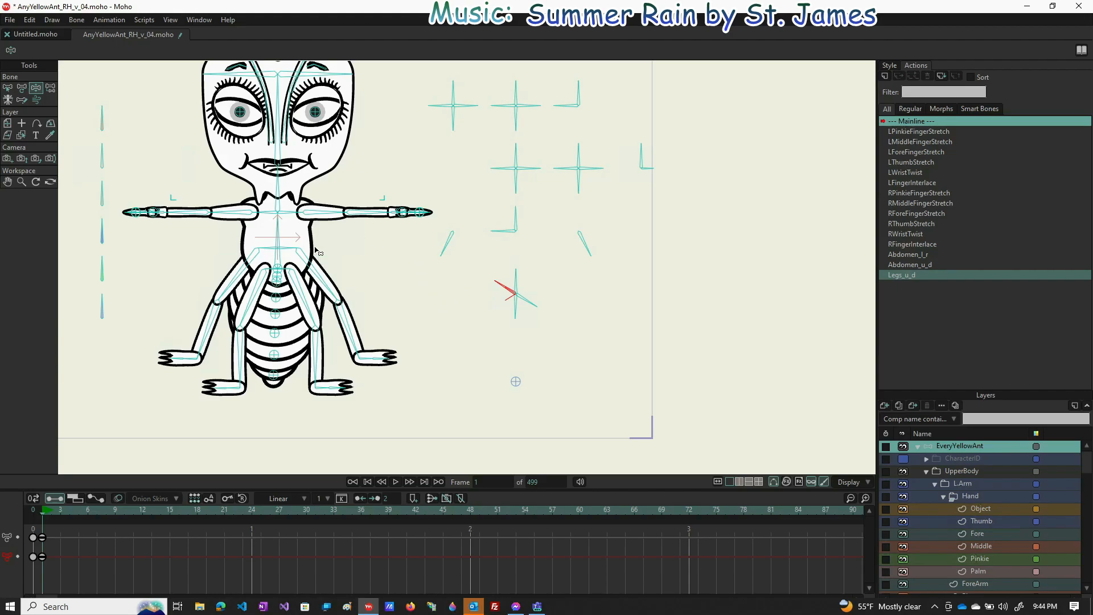
{"action": "left_click_drag", "start_coordinate": [498, 288], "coordinate": [545, 292]}
{"action": "left_click", "coordinate": [518, 269]}
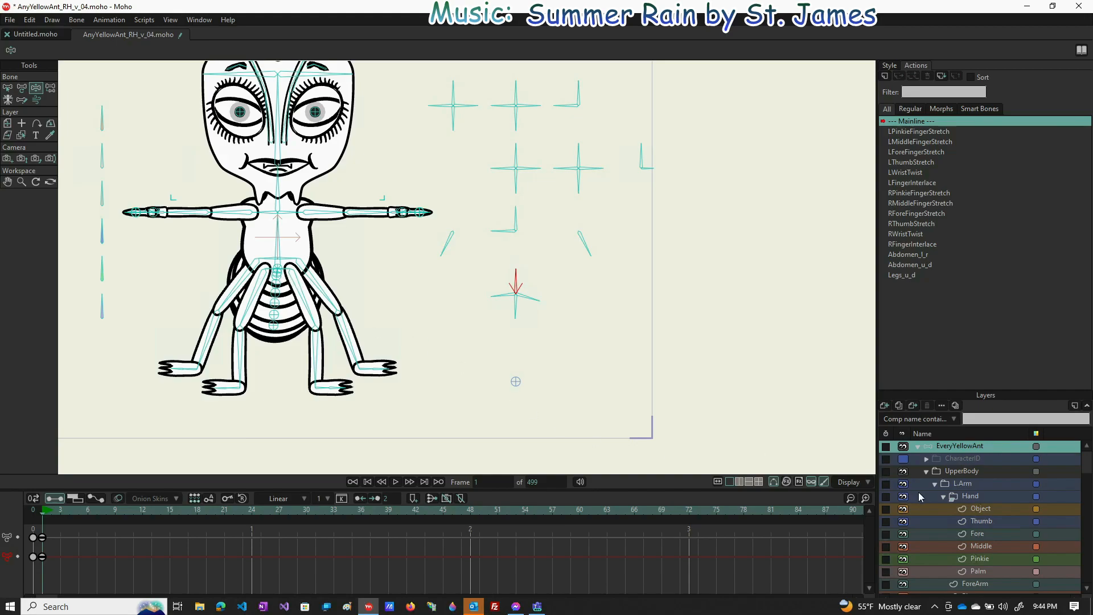
- Collapse the L.Arm, R.Arm and Mouth groups in the layer list
{"action": "left_click", "coordinate": [935, 483]}
{"action": "left_click", "coordinate": [935, 495]}
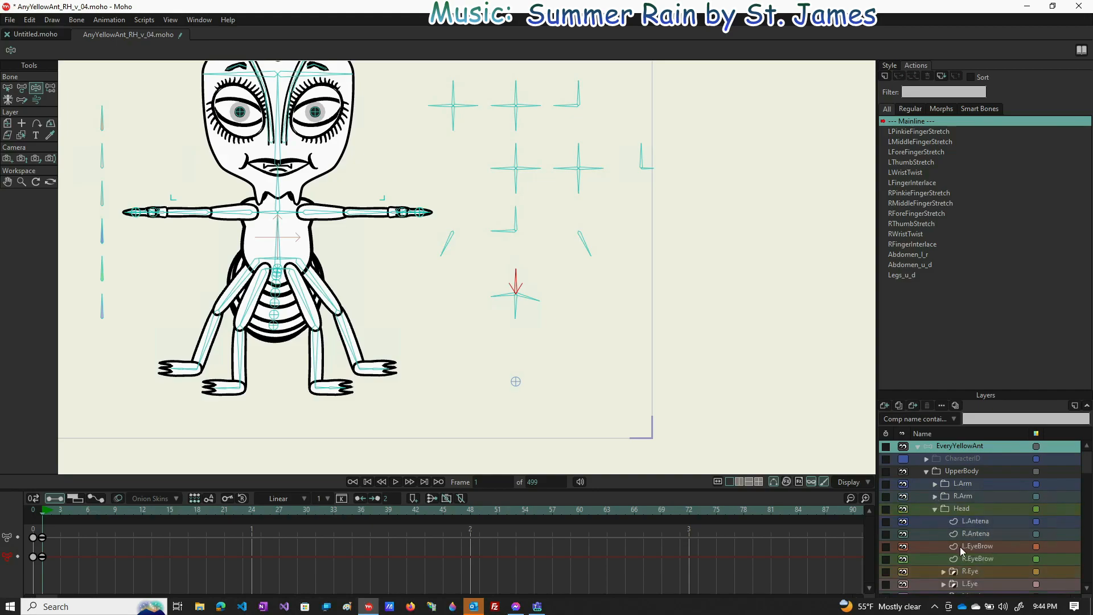
{"action": "scroll", "coordinate": [962, 550], "scroll_direction": "down", "scroll_amount": 3}
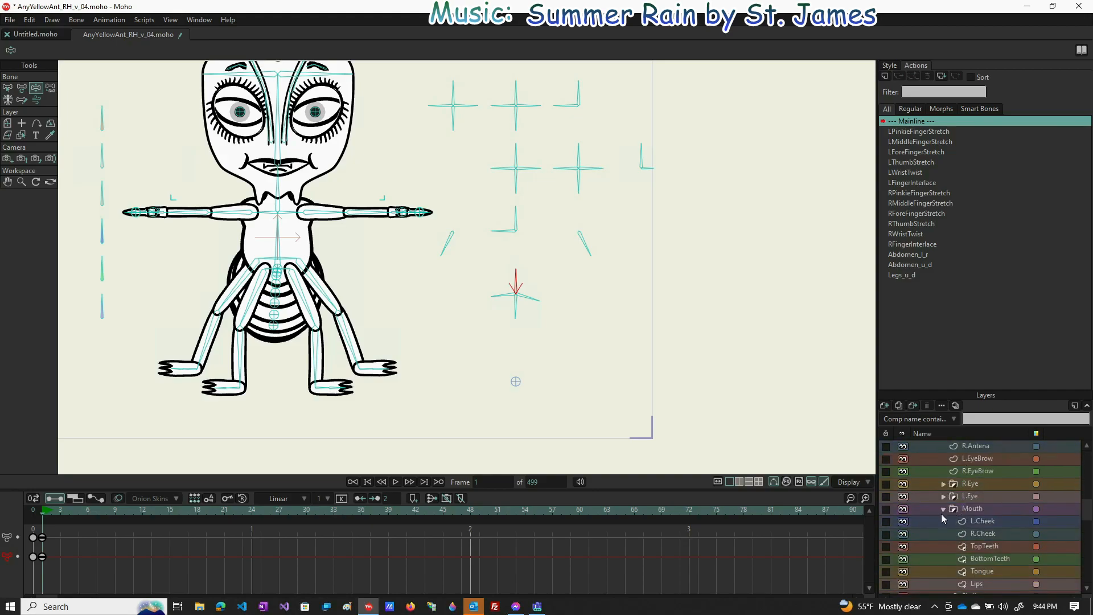
{"action": "left_click", "coordinate": [942, 511]}
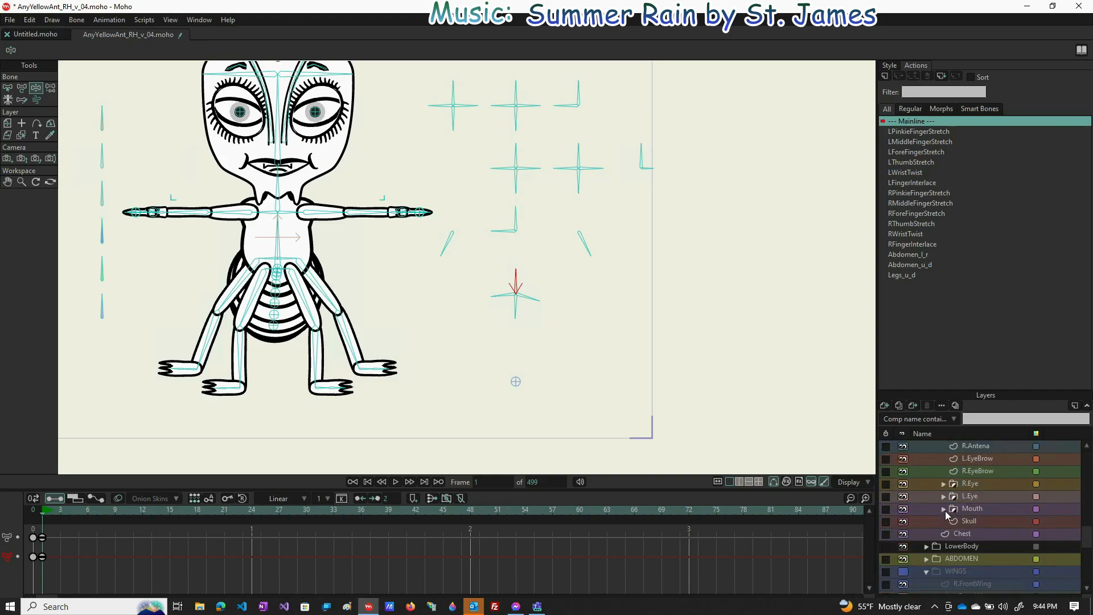
- Expand the LowerBody group in the layer list and collapse its L.Fore.Leg, R.Fore.Leg, R.RearLEG and L.RearLEG subgroups
{"action": "scroll", "coordinate": [977, 549], "scroll_direction": "down", "scroll_amount": 1}
{"action": "left_click", "coordinate": [977, 535]}
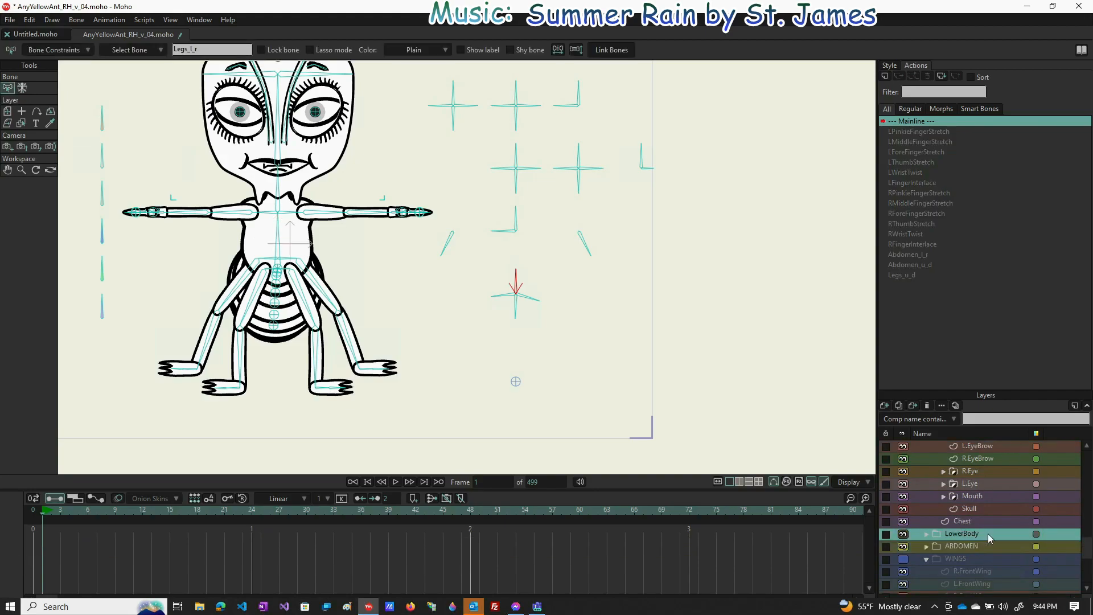
{"action": "scroll", "coordinate": [969, 541], "scroll_direction": "down", "scroll_amount": 2}
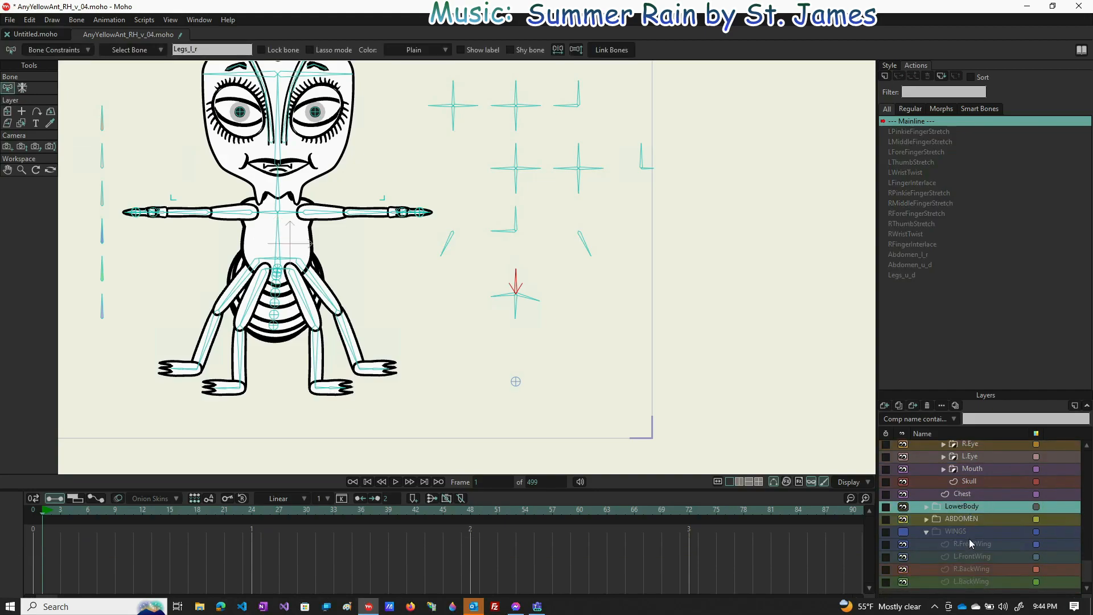
{"action": "left_click", "coordinate": [926, 506]}
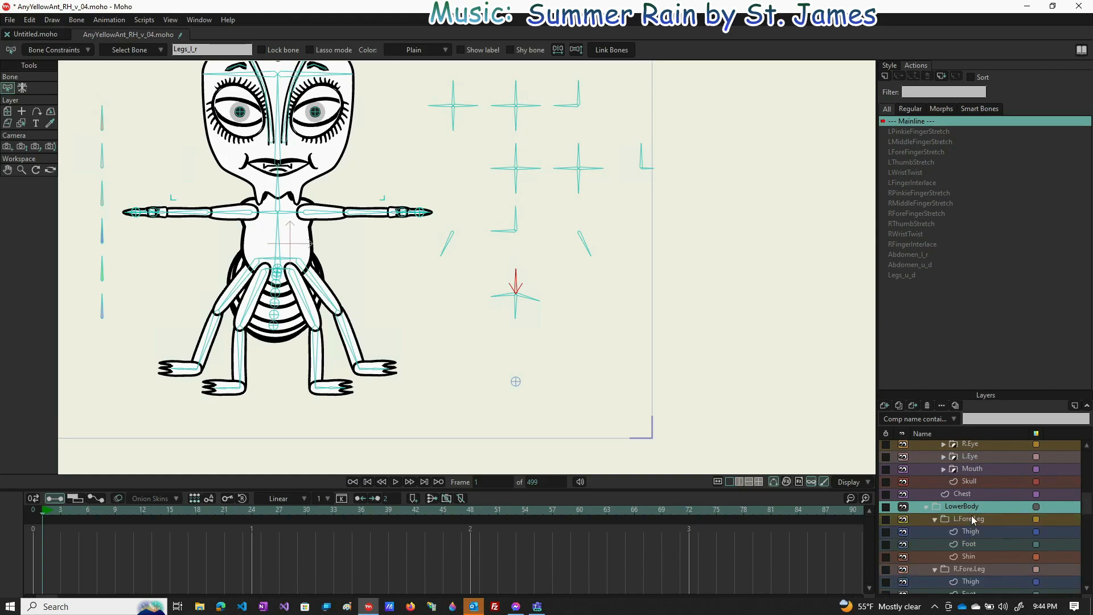
{"action": "scroll", "coordinate": [982, 538], "scroll_direction": "down", "scroll_amount": 1}
{"action": "left_click", "coordinate": [934, 507]}
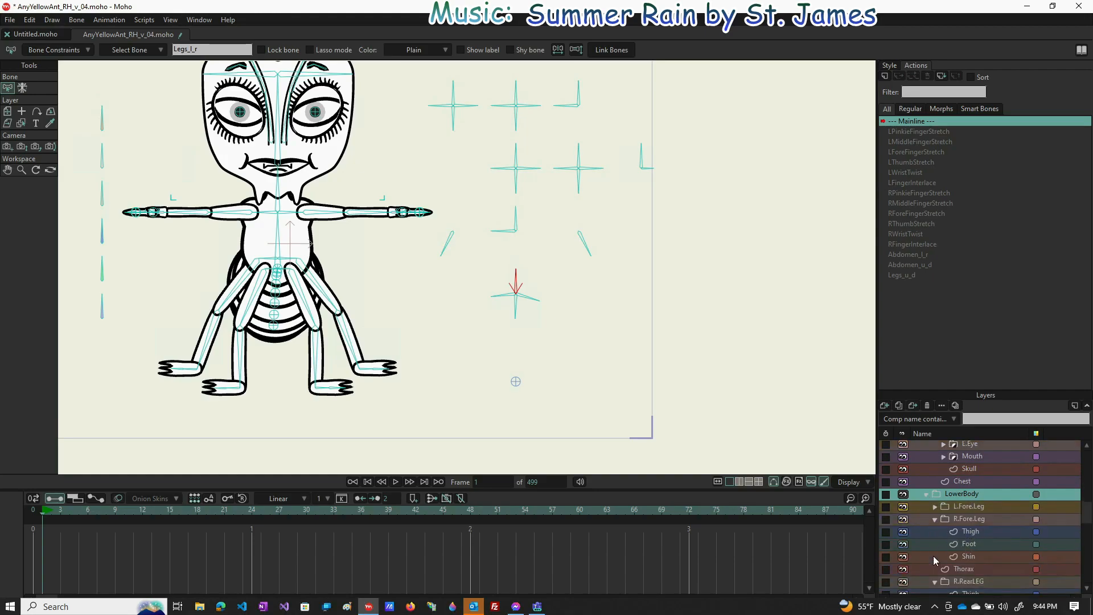
{"action": "left_click", "coordinate": [935, 519]}
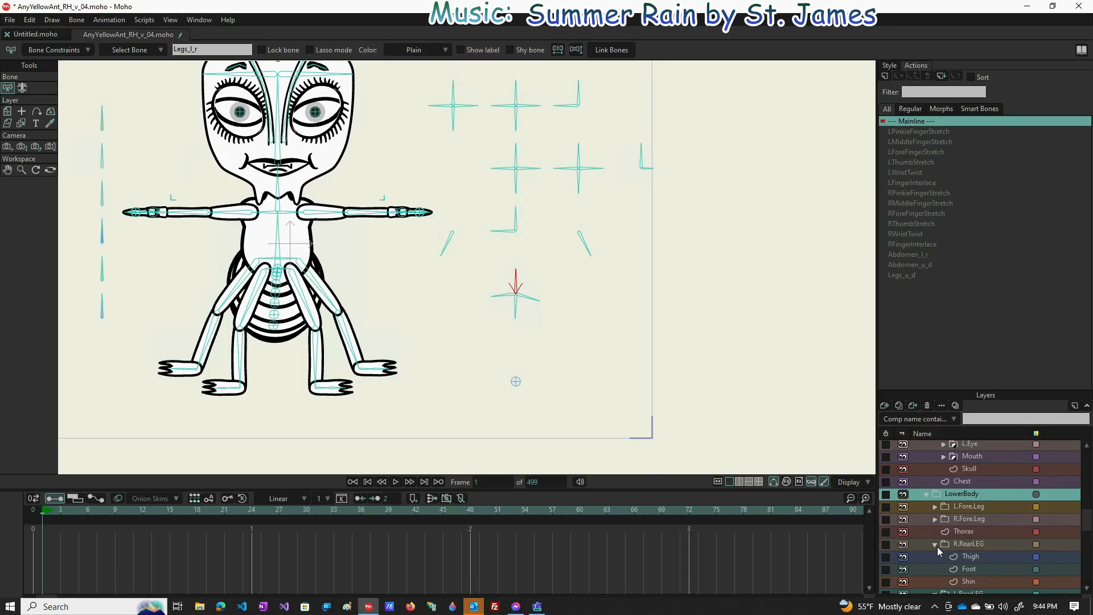
{"action": "left_click", "coordinate": [934, 545]}
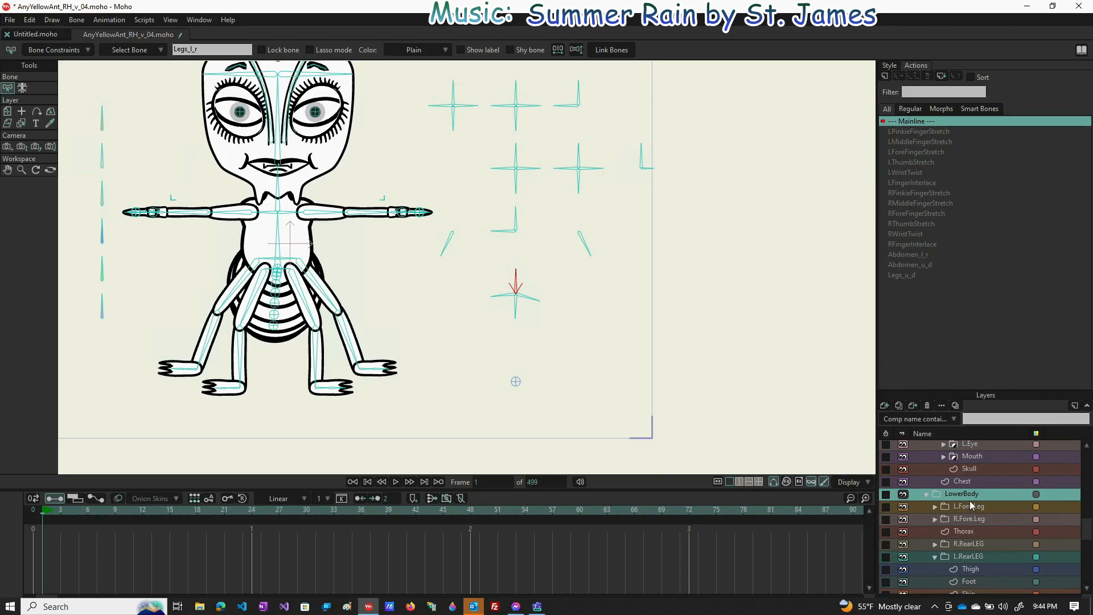
{"action": "left_click", "coordinate": [934, 556]}
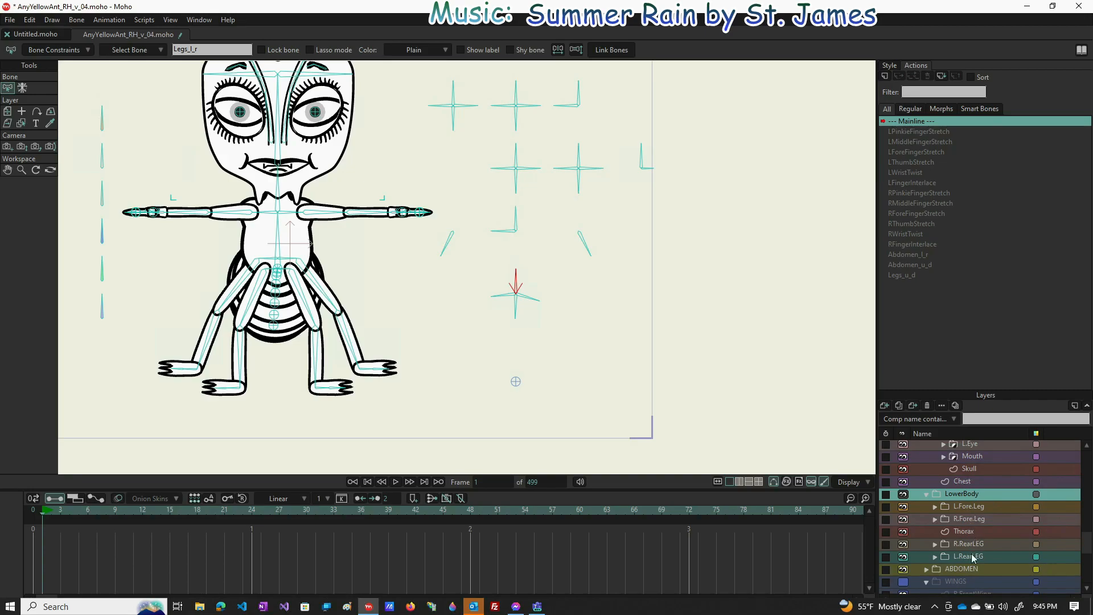
- Enable animated layer order in the LowerBody group's depth sort settings and apply it
{"action": "double_click", "coordinate": [958, 495]}
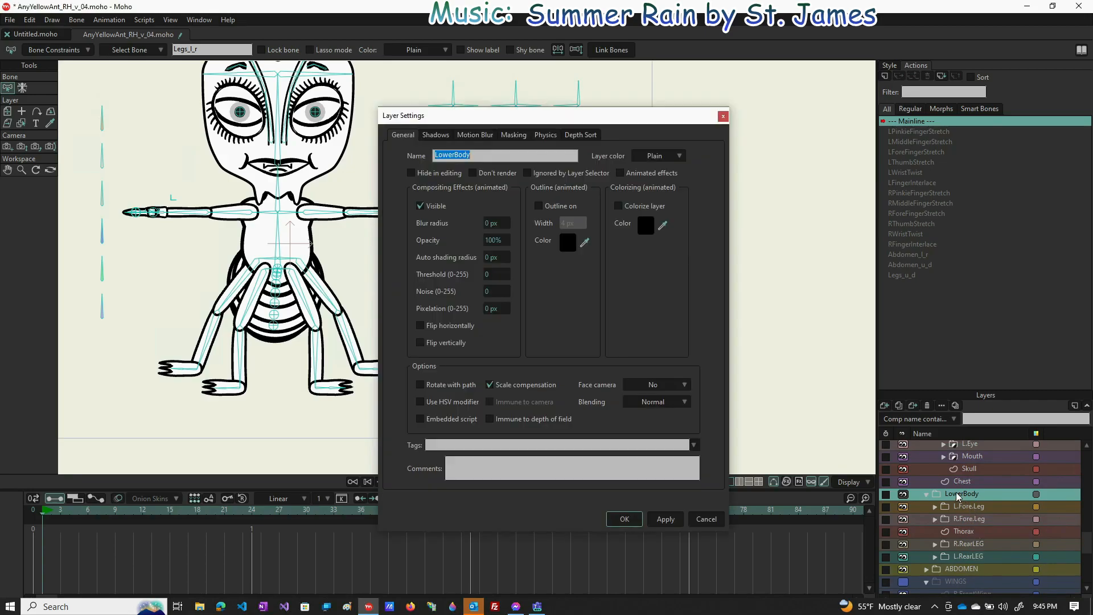
{"action": "left_click", "coordinate": [587, 136]}
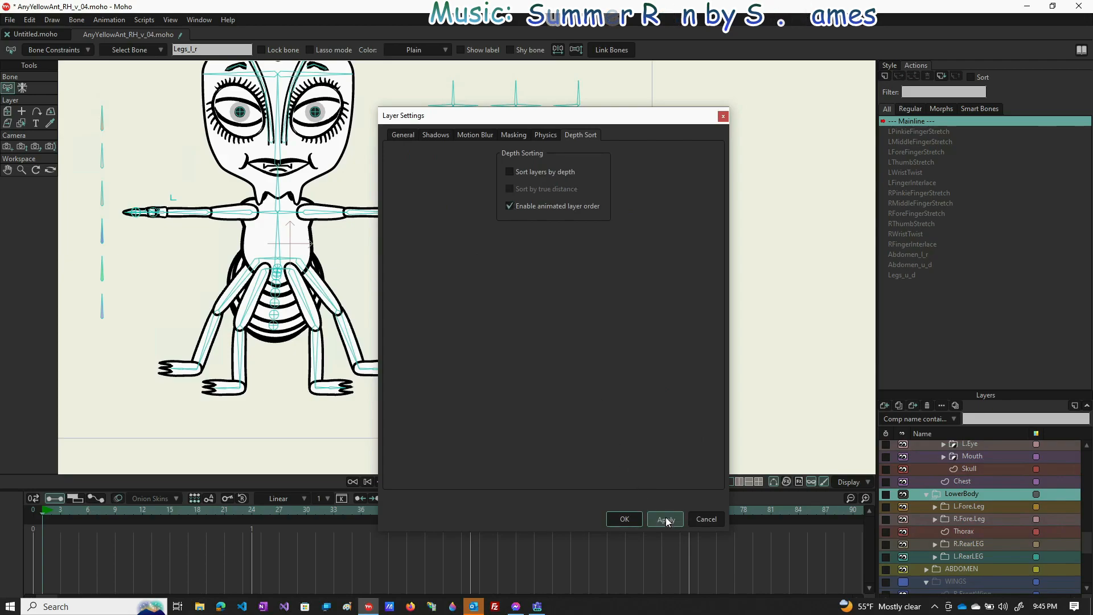
{"action": "left_click", "coordinate": [625, 520]}
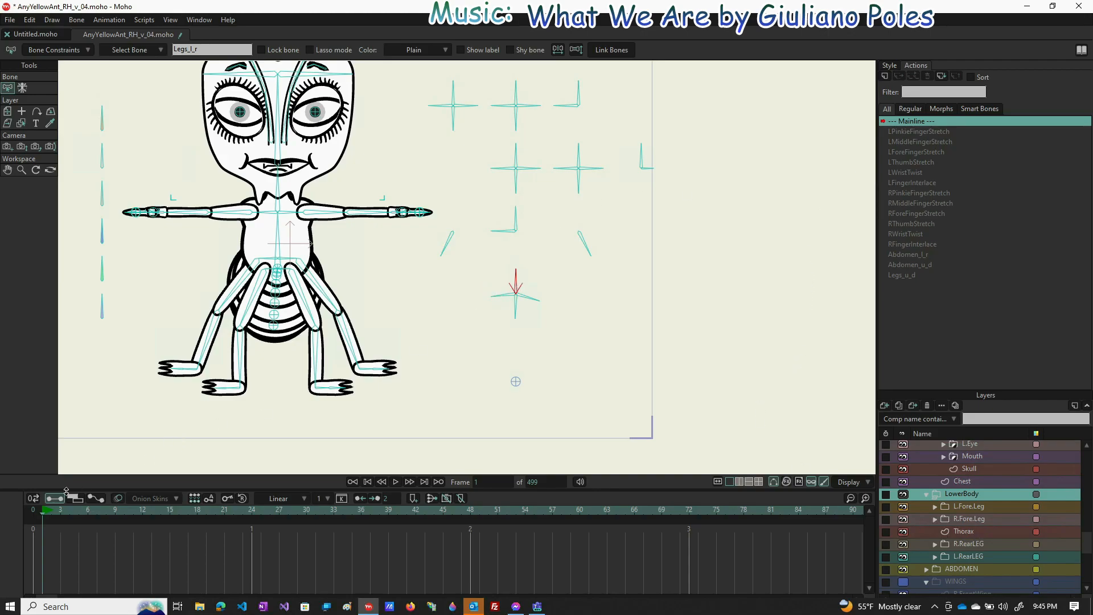
- Return to frame 0, select the EveryYellowAnt layer and create an action named Legs_l_r for the Legs_l_r bone
{"action": "left_click", "coordinate": [39, 513]}
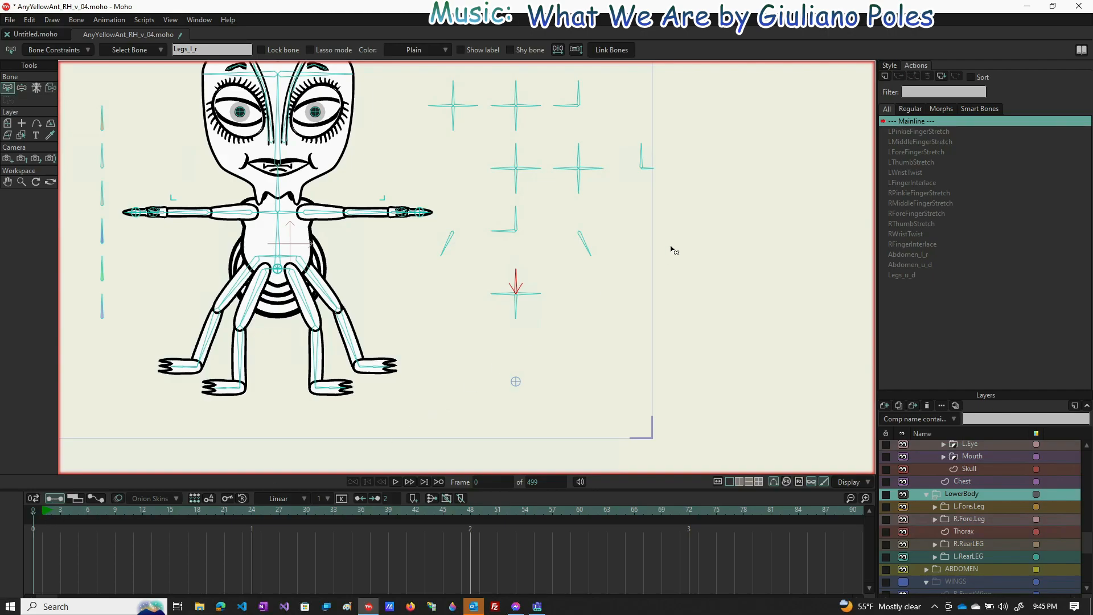
{"action": "scroll", "coordinate": [937, 486], "scroll_direction": "up", "scroll_amount": 5}
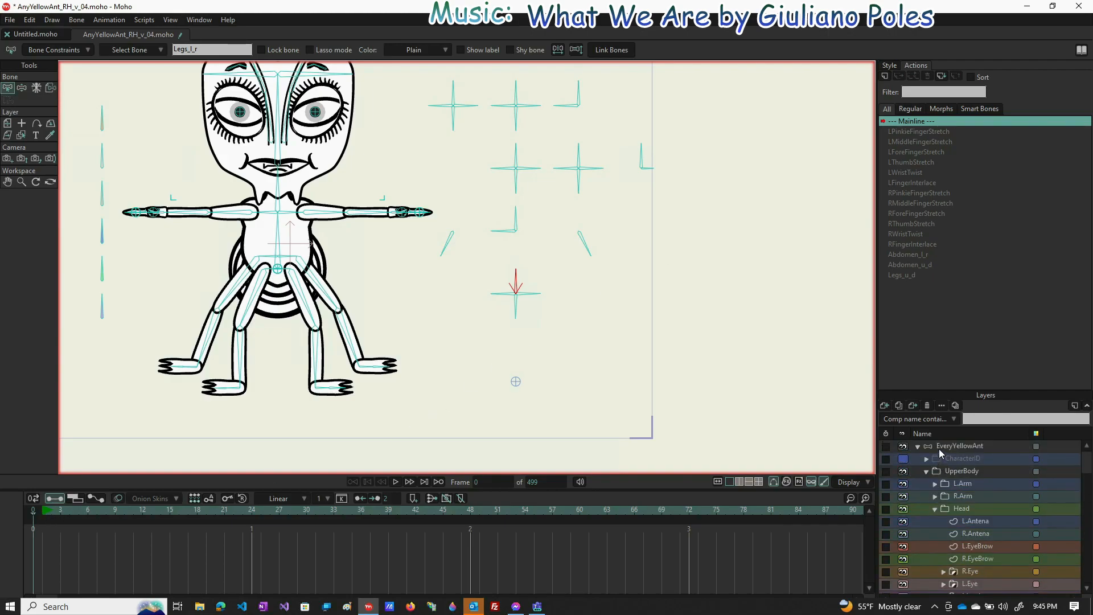
{"action": "left_click", "coordinate": [940, 451]}
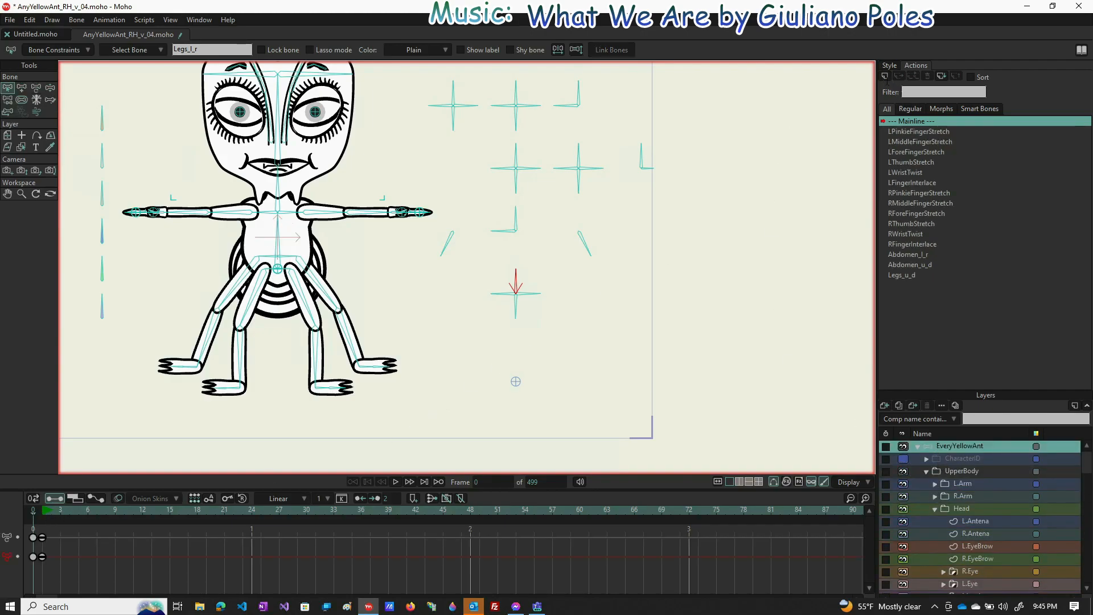
{"action": "left_click", "coordinate": [885, 76]}
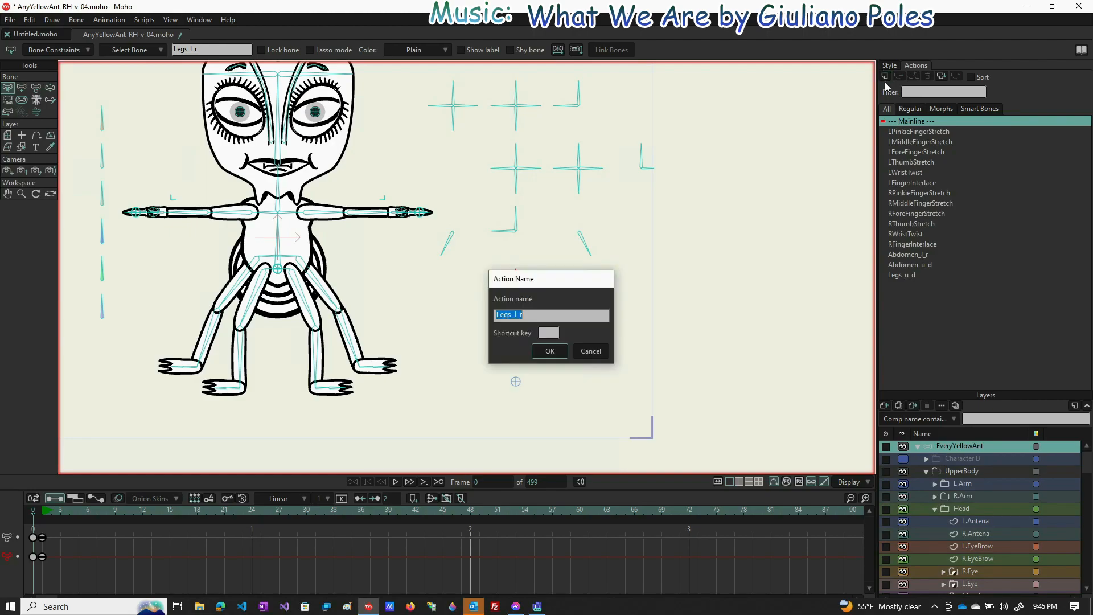
{"action": "left_click", "coordinate": [550, 351]}
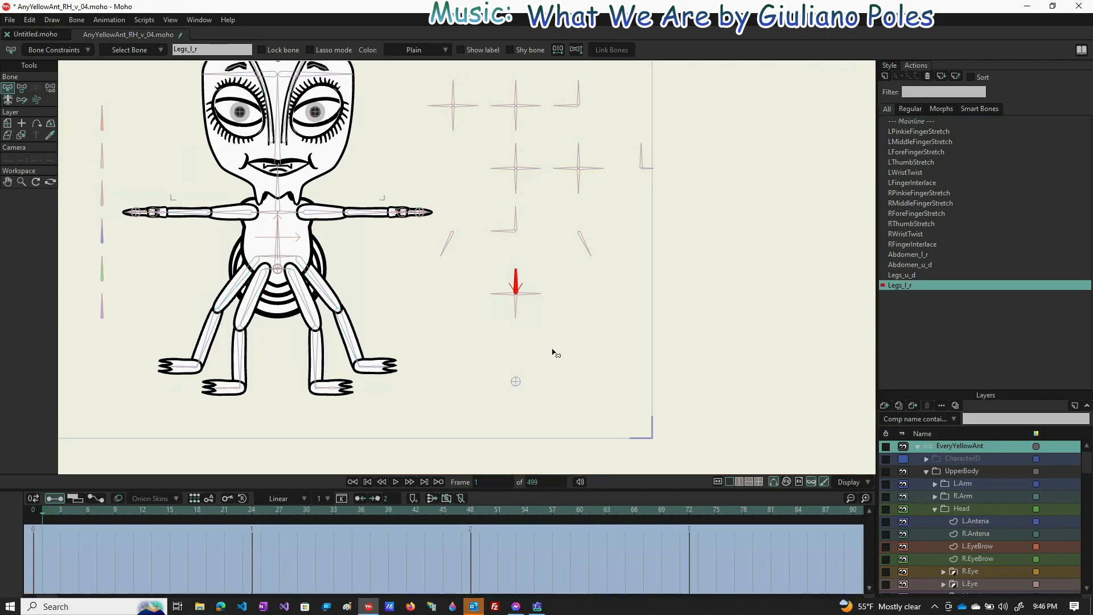
- Rotate the Legs_l_r control bone to the left at frame 1 and to the right to 58° at frame 65
{"action": "left_click", "coordinate": [22, 89]}
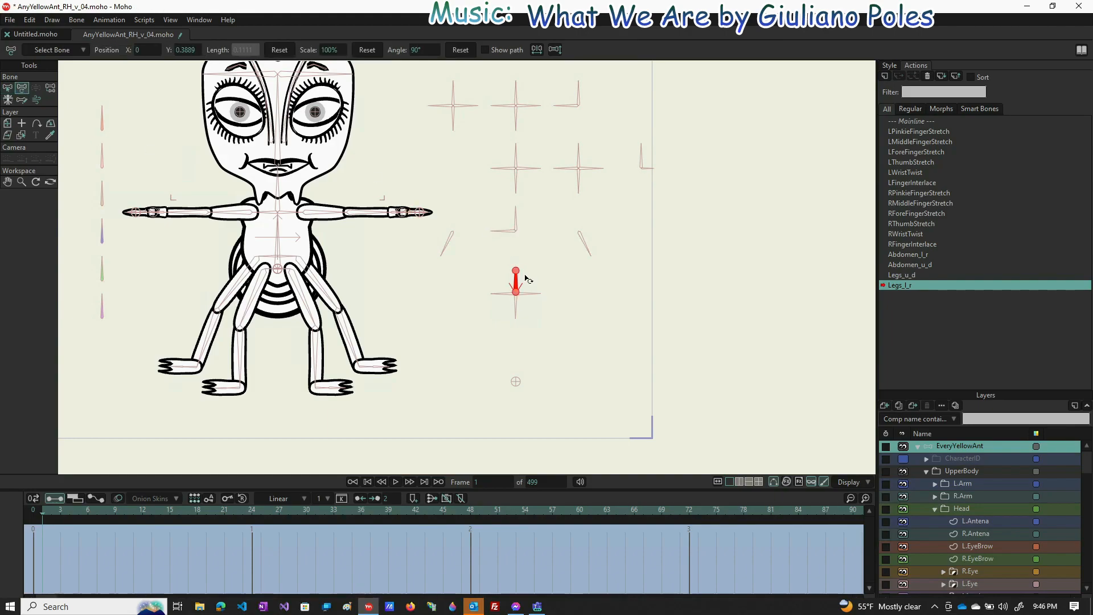
{"action": "left_click_drag", "start_coordinate": [515, 281], "coordinate": [480, 290]}
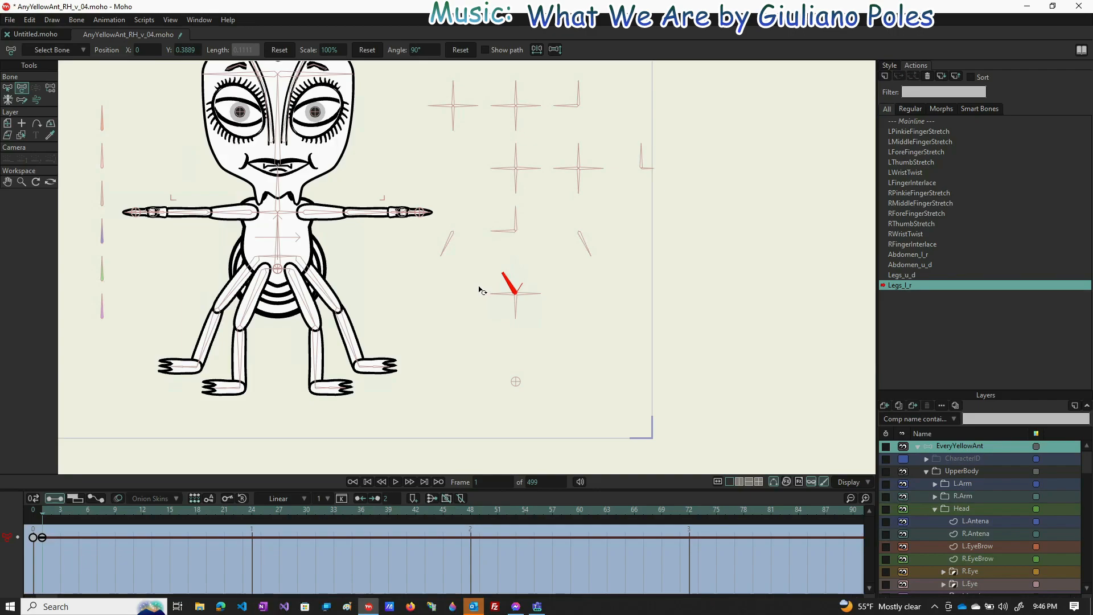
{"action": "left_click", "coordinate": [623, 511]}
{"action": "left_click_drag", "start_coordinate": [505, 279], "coordinate": [547, 301]}
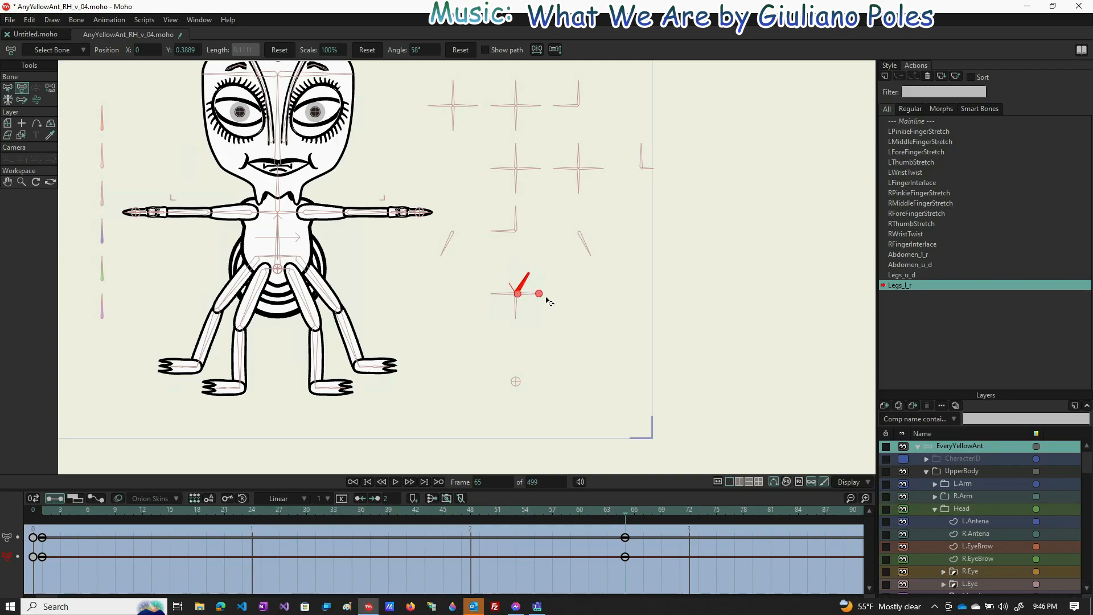
- Select the upper hip bone on the right side of the ant's body and set its scale to 5% at frame 65
{"action": "left_click_drag", "start_coordinate": [463, 349], "coordinate": [566, 349]}
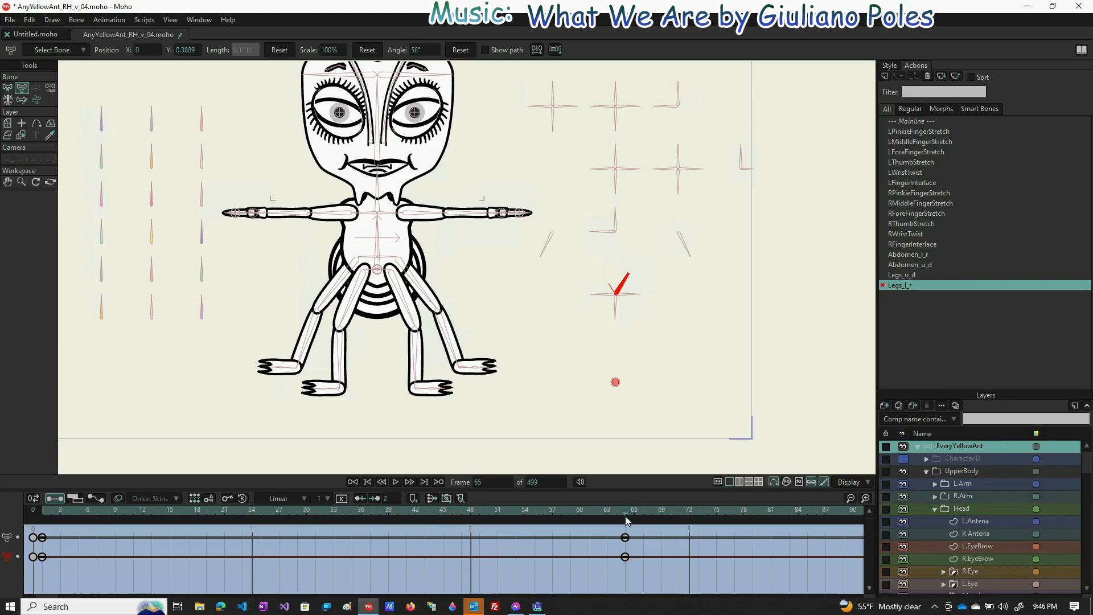
{"action": "scroll", "coordinate": [424, 264], "scroll_direction": "up", "scroll_amount": 1}
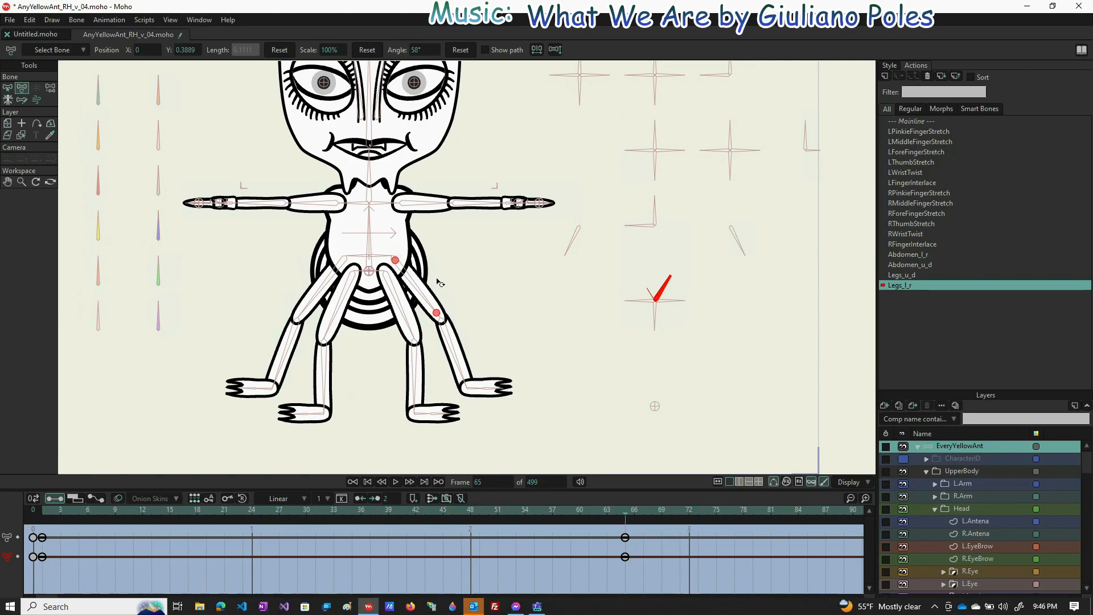
{"action": "scroll", "coordinate": [432, 278], "scroll_direction": "up", "scroll_amount": 5}
{"action": "left_click_drag", "start_coordinate": [431, 286], "coordinate": [457, 260]}
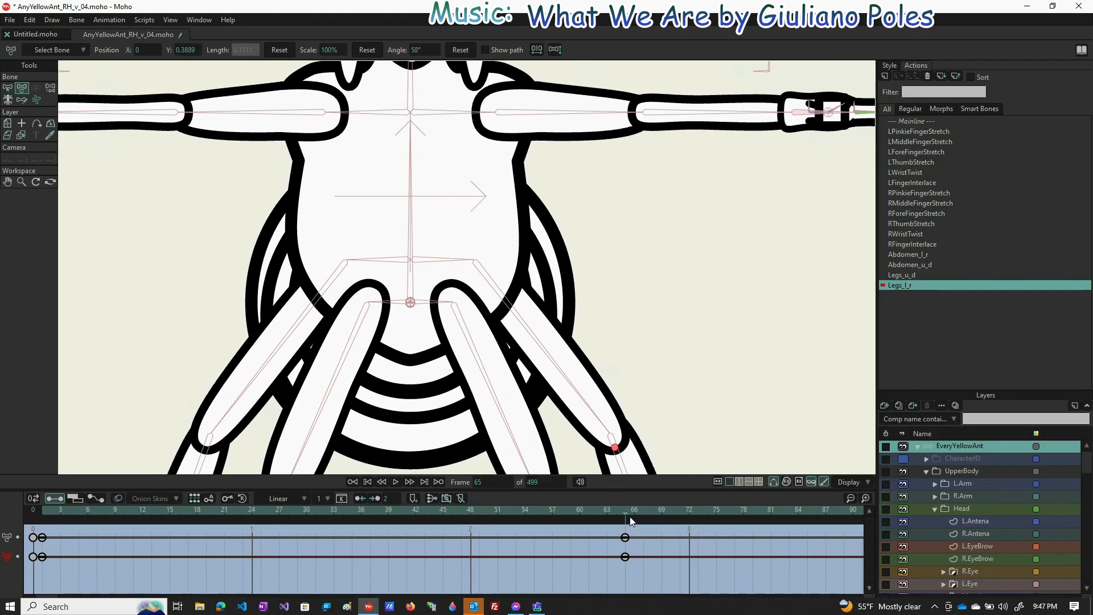
{"action": "left_click", "coordinate": [468, 260]}
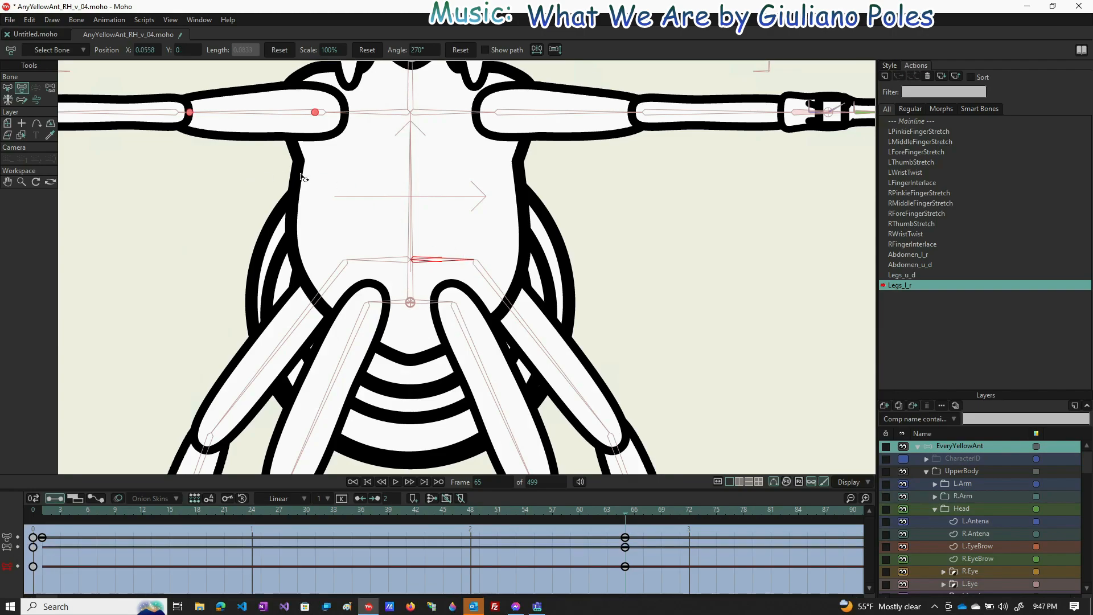
{"action": "left_click", "coordinate": [332, 51]}
{"action": "type", "text": "2"}
{"action": "key", "text": "Return"}
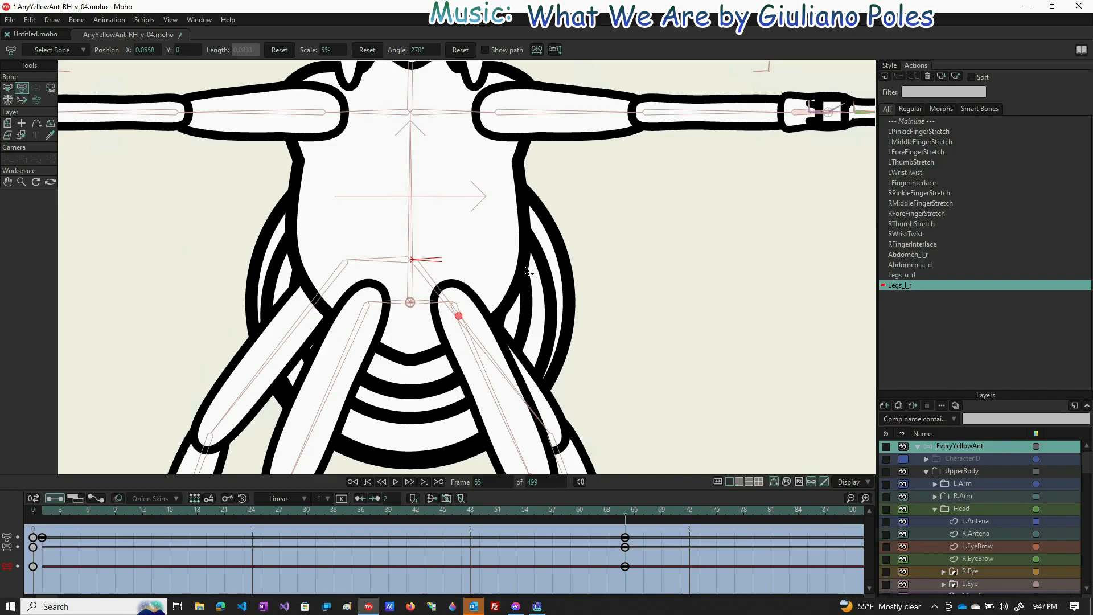
- Stretch the lower hip bone on the right side of the body and set its scale to 150% at frame 65
{"action": "left_click", "coordinate": [432, 303]}
{"action": "left_click_drag", "start_coordinate": [450, 302], "coordinate": [475, 302]}
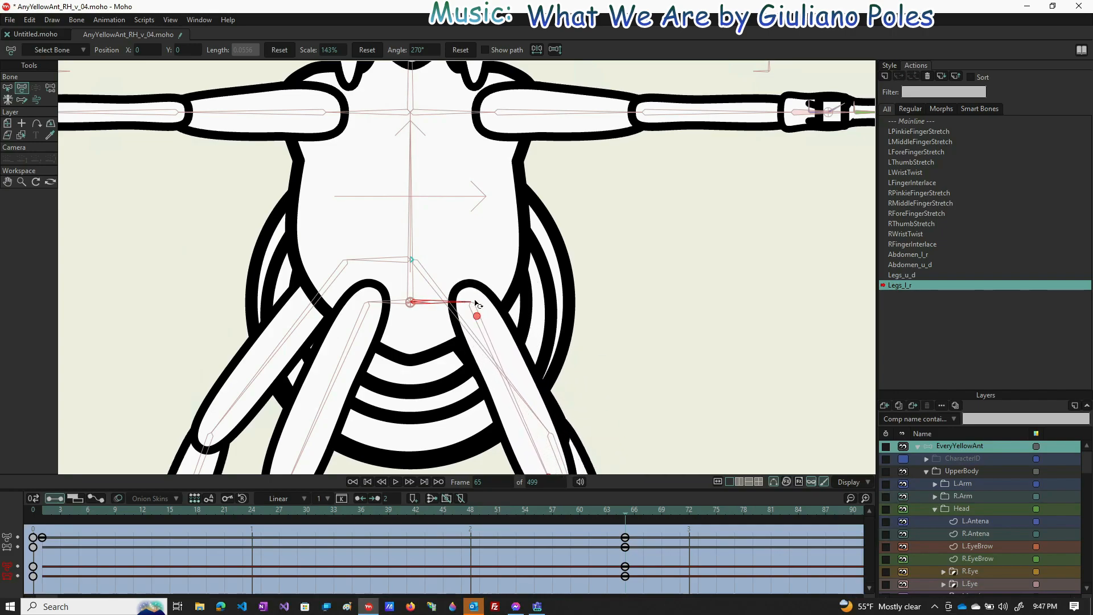
{"action": "left_click", "coordinate": [330, 51]}
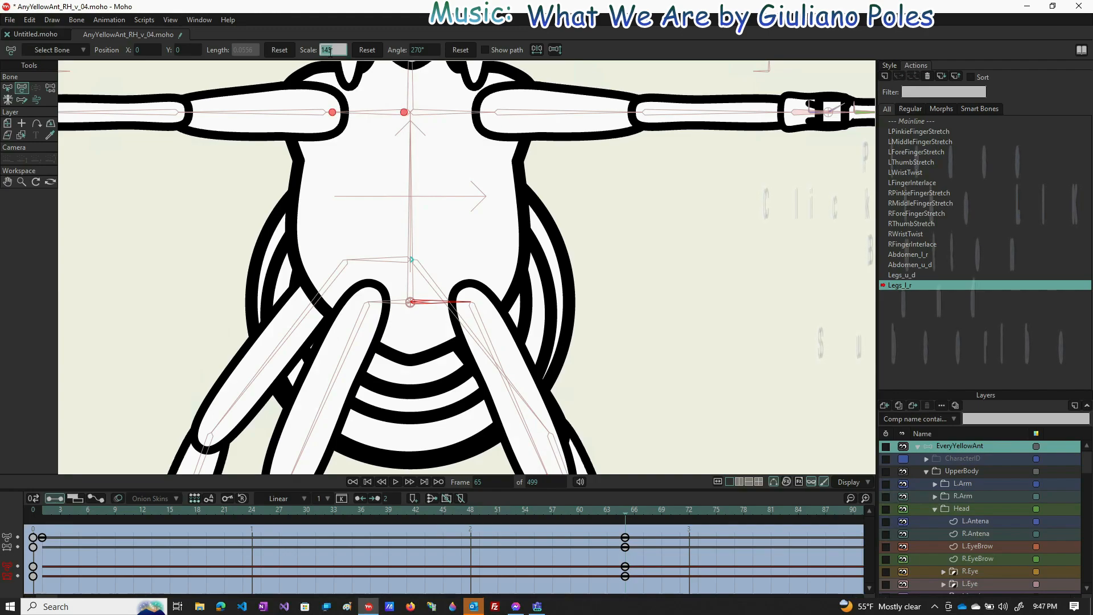
{"action": "type", "text": "150"}
{"action": "key", "text": "Return"}
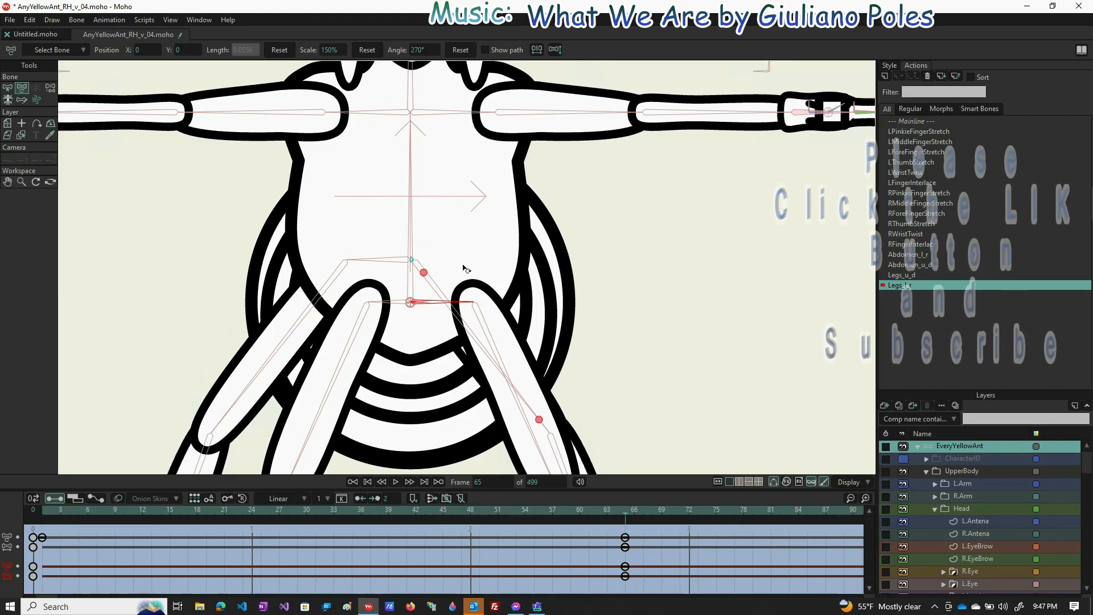
- Select the lower hip bone on the left side of the body and enter a scale of 2 at frame 65
{"action": "left_click", "coordinate": [372, 304]}
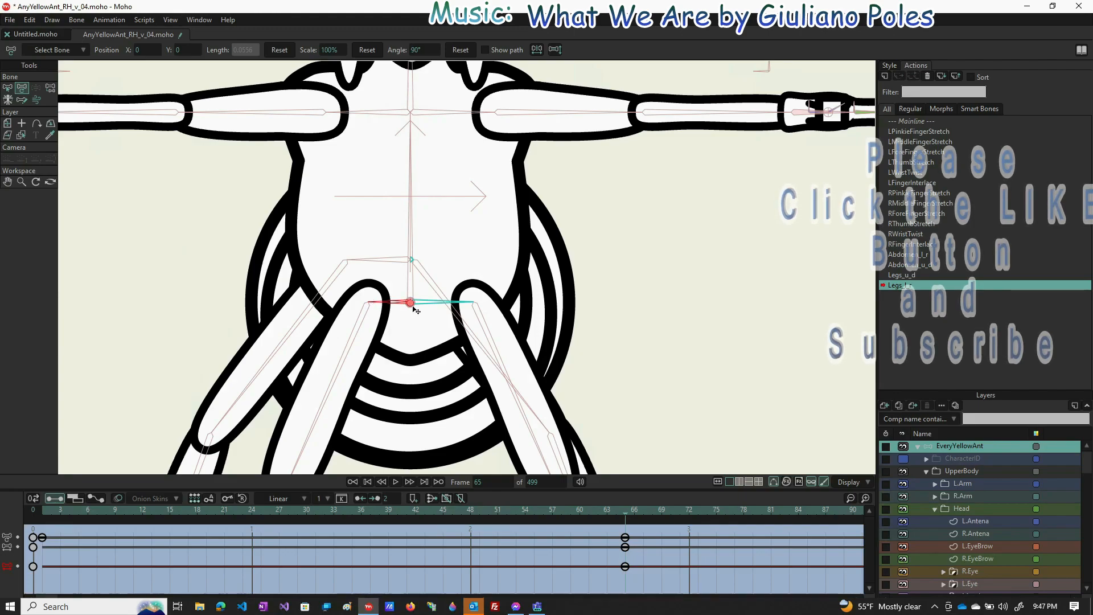
{"action": "double_click", "coordinate": [330, 51]}
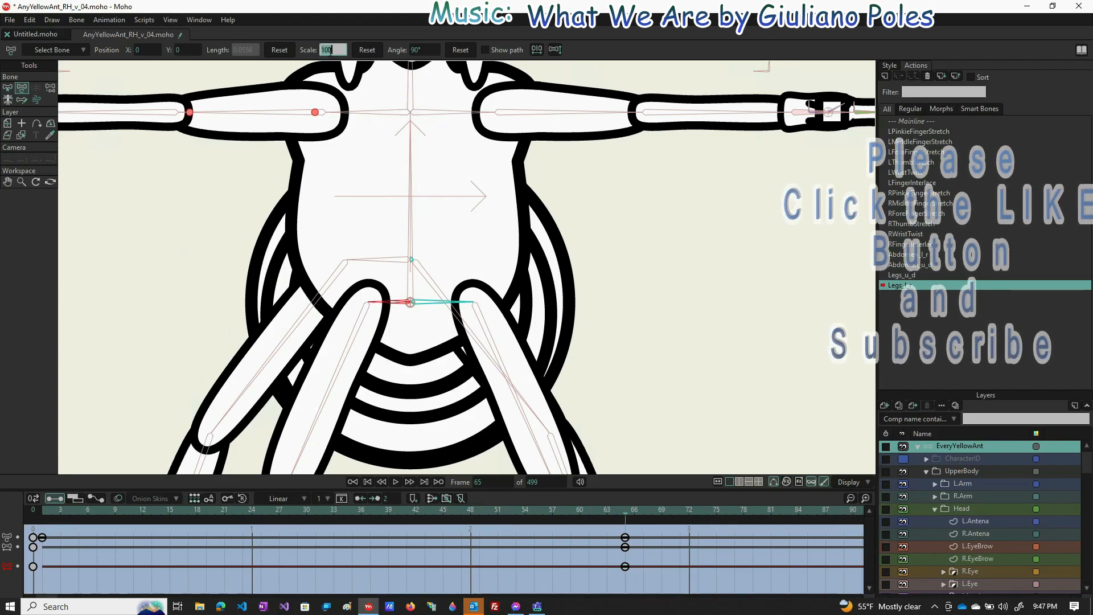
{"action": "type", "text": "2"}
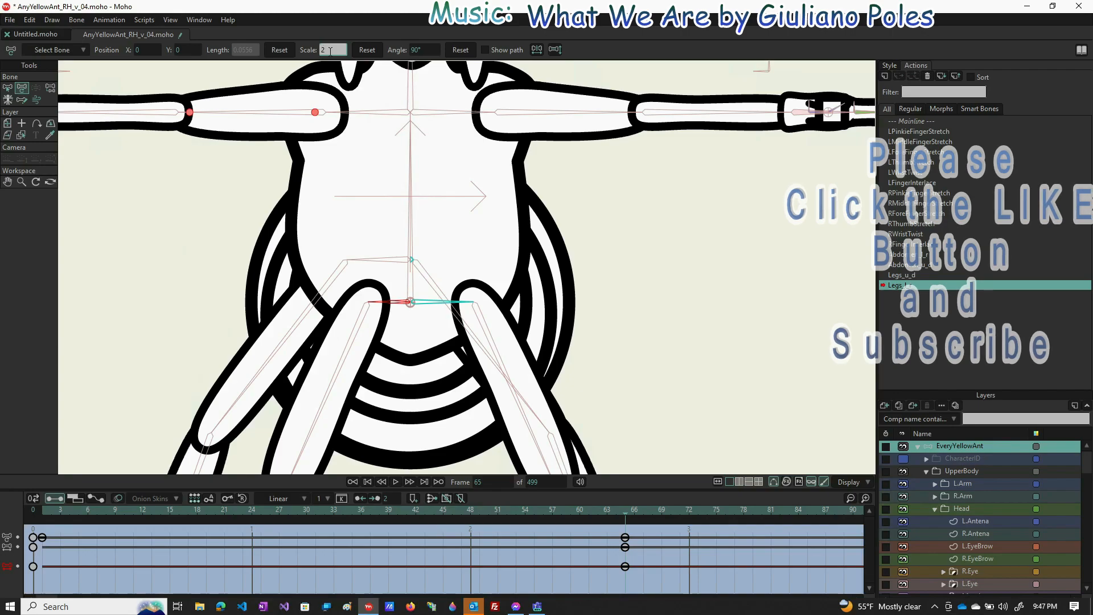
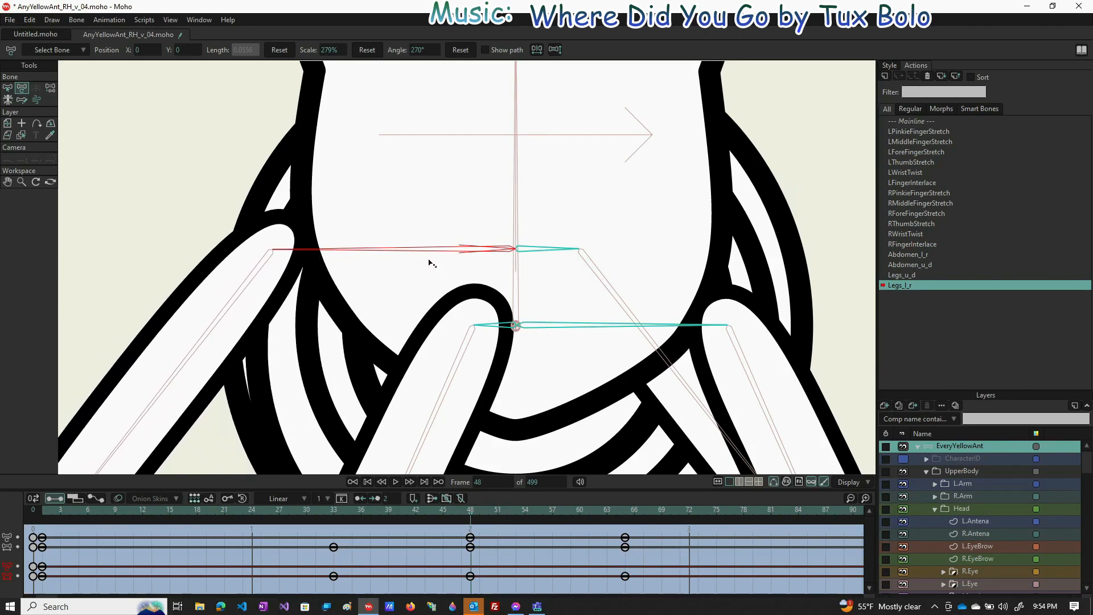
- Scrub the Legs_l_r action from frame 48 to frame 52 to check how the hips and legs shift
{"action": "left_click_drag", "start_coordinate": [429, 261], "coordinate": [432, 268]}
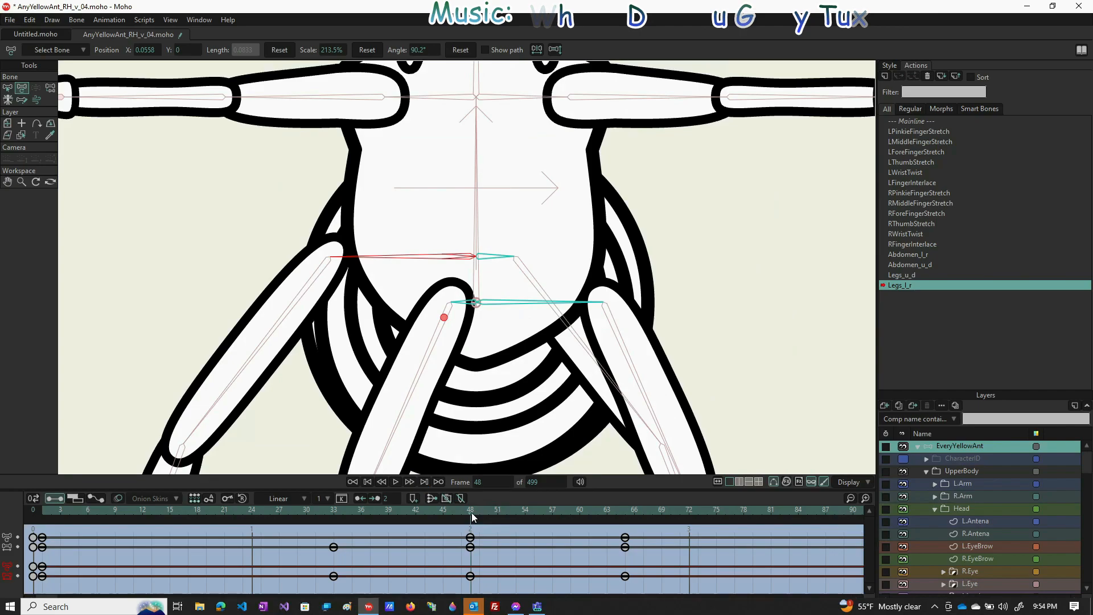
{"action": "left_click", "coordinate": [498, 513]}
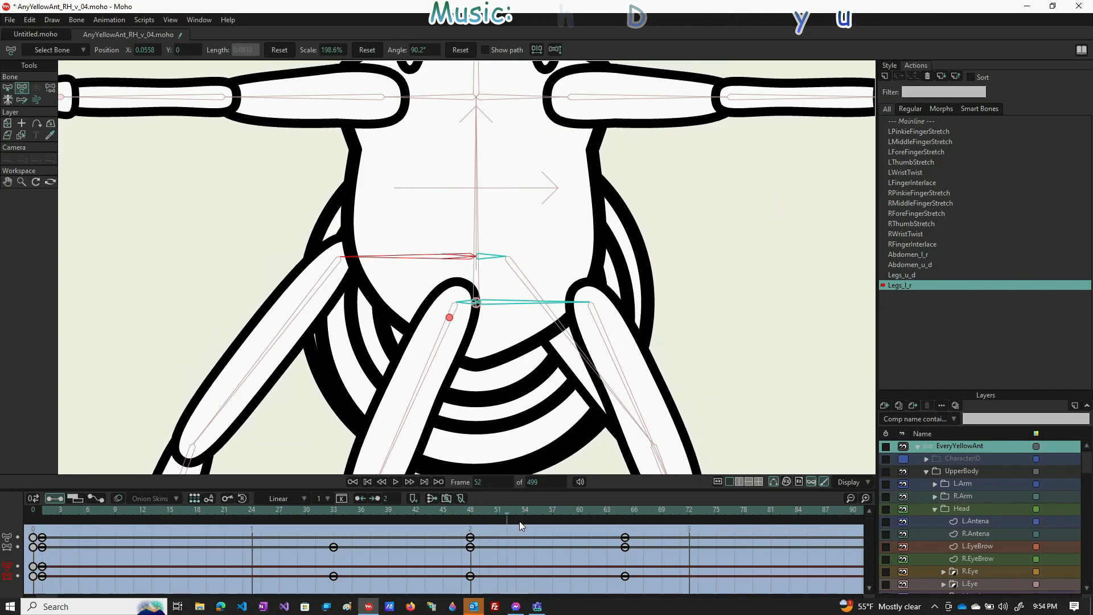
- At frame 48 of Legs_l_r, move the L.Fore.Leg layer below Thorax in the LowerBody group
{"action": "left_click", "coordinate": [470, 520]}
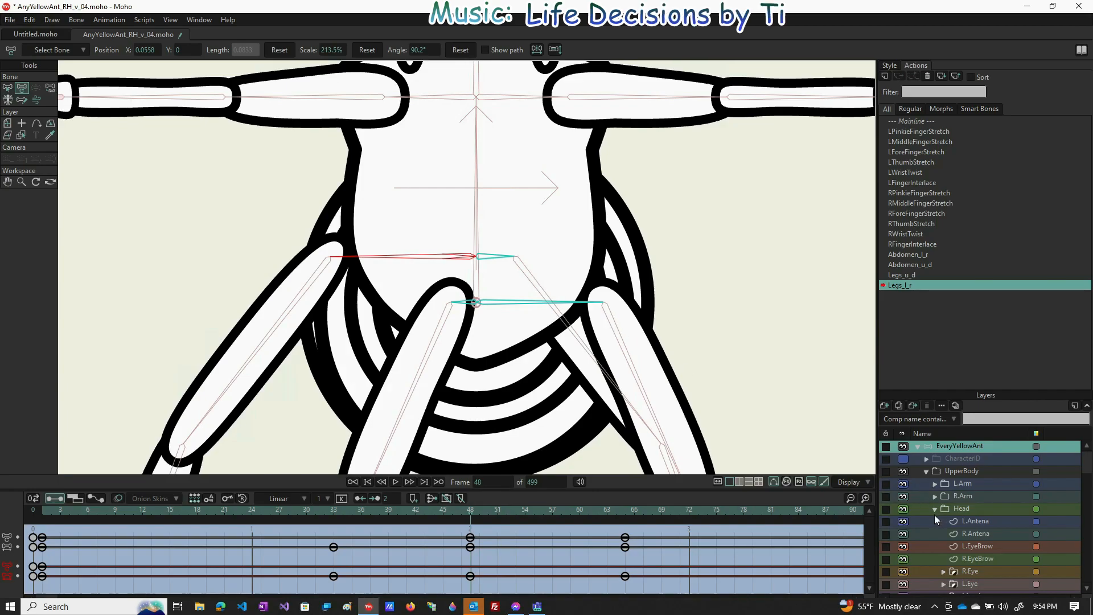
{"action": "scroll", "coordinate": [934, 515], "scroll_direction": "down", "scroll_amount": 5}
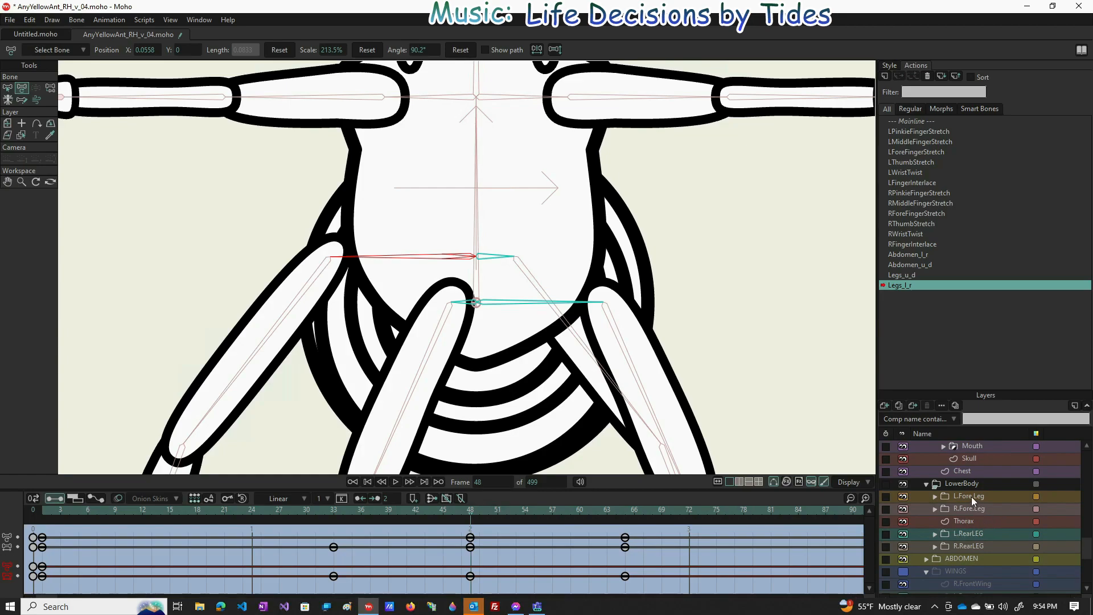
{"action": "left_click_drag", "start_coordinate": [969, 496], "coordinate": [968, 527]}
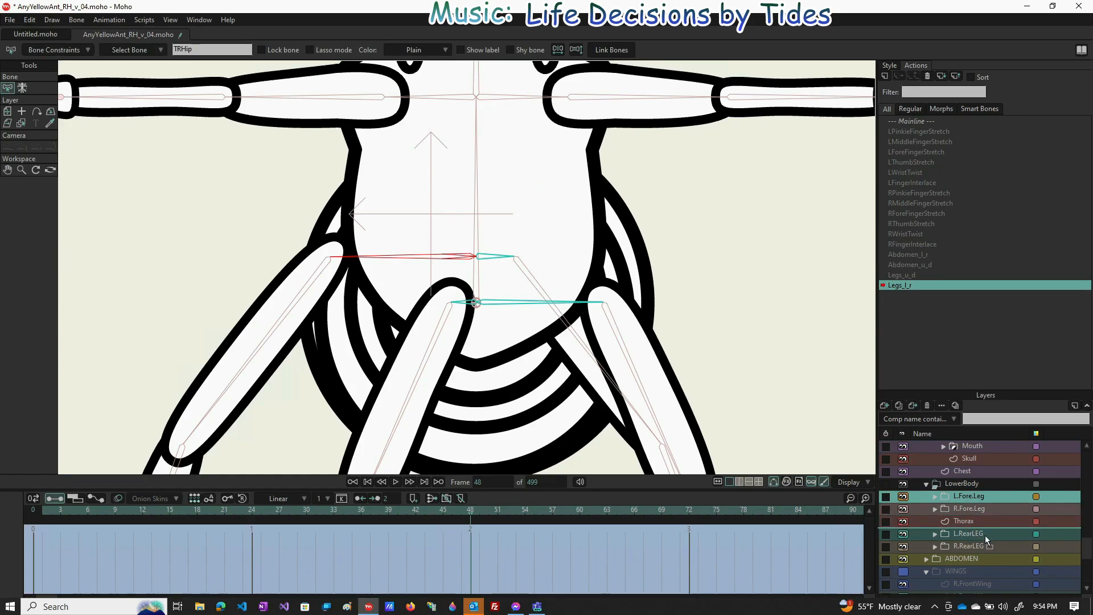
{"action": "left_click_drag", "start_coordinate": [990, 535], "coordinate": [990, 534]}
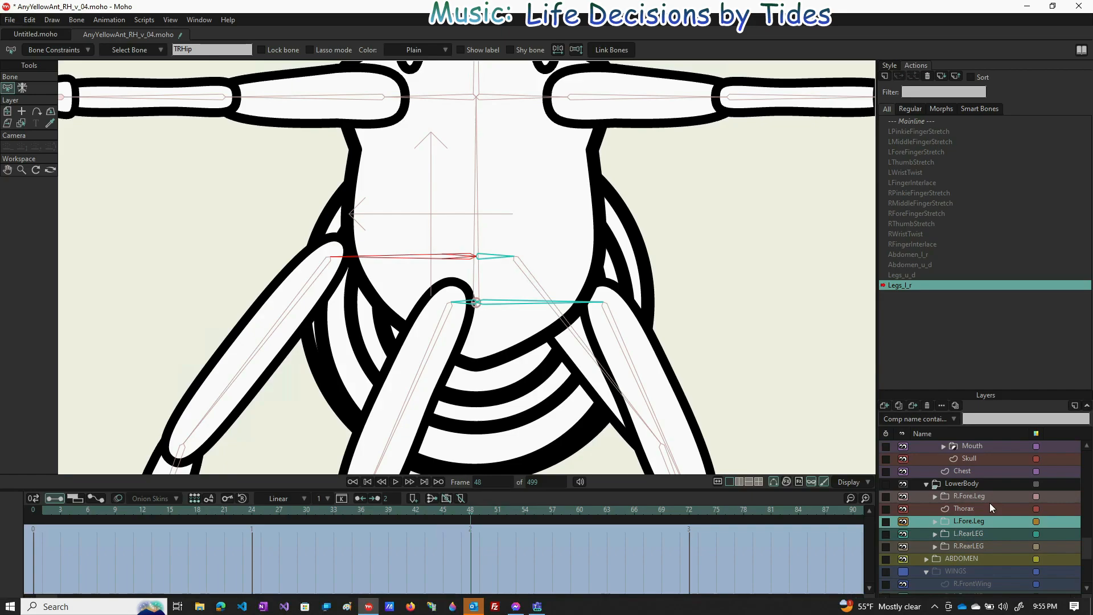
- Try placing the L.RearLEG layer above Thorax, then hide and show it to identify which leg it is
{"action": "key", "text": "Down"}
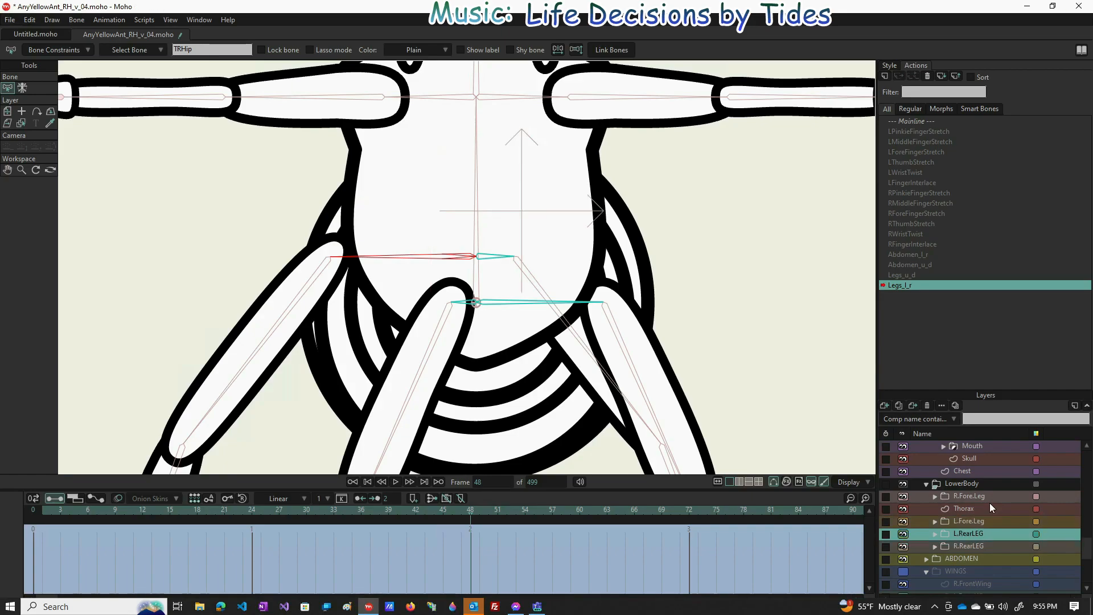
{"action": "left_click_drag", "start_coordinate": [989, 503], "coordinate": [988, 500]}
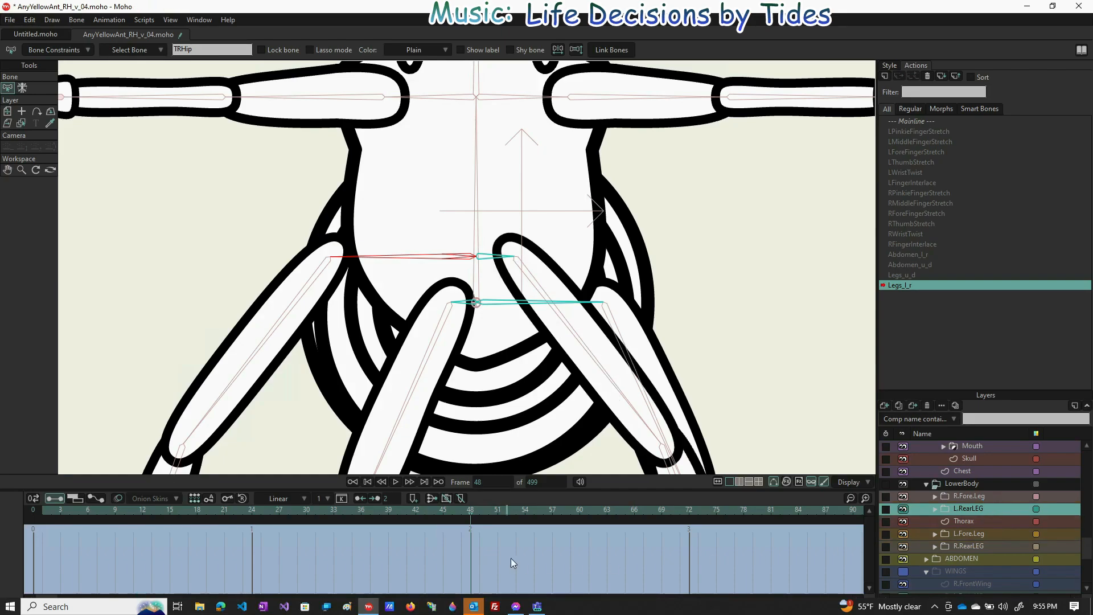
{"action": "mouse_move", "coordinate": [471, 517]}
{"action": "left_mouse_down"}
{"action": "mouse_move", "coordinate": [562, 533]}
{"action": "mouse_move", "coordinate": [400, 520]}
{"action": "mouse_move", "coordinate": [468, 525]}
{"action": "left_mouse_up"}
{"action": "left_click", "coordinate": [902, 510]}
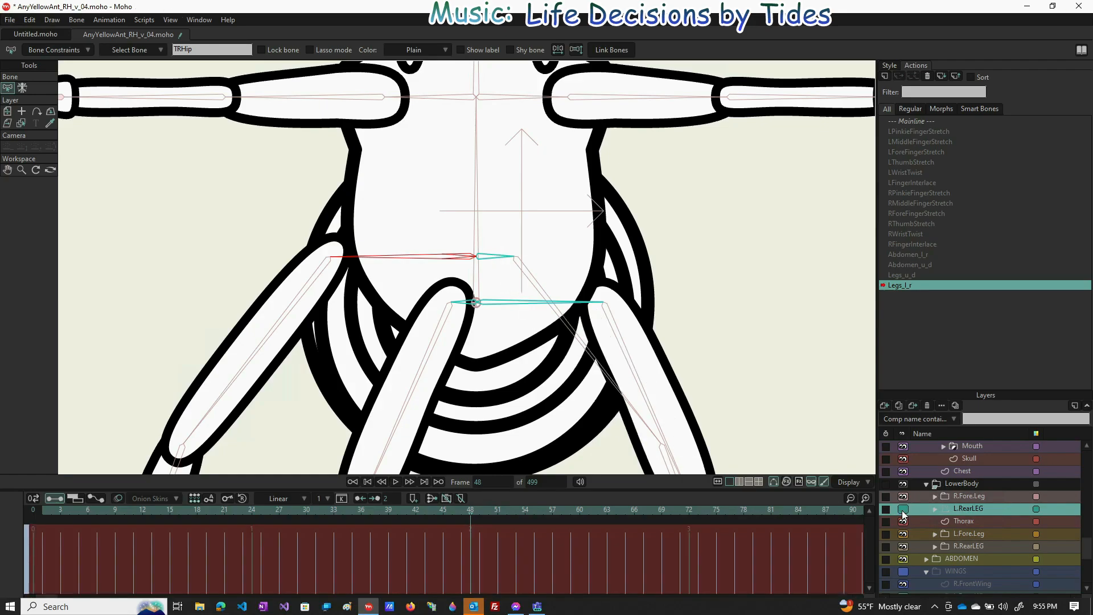
{"action": "left_click", "coordinate": [902, 509]}
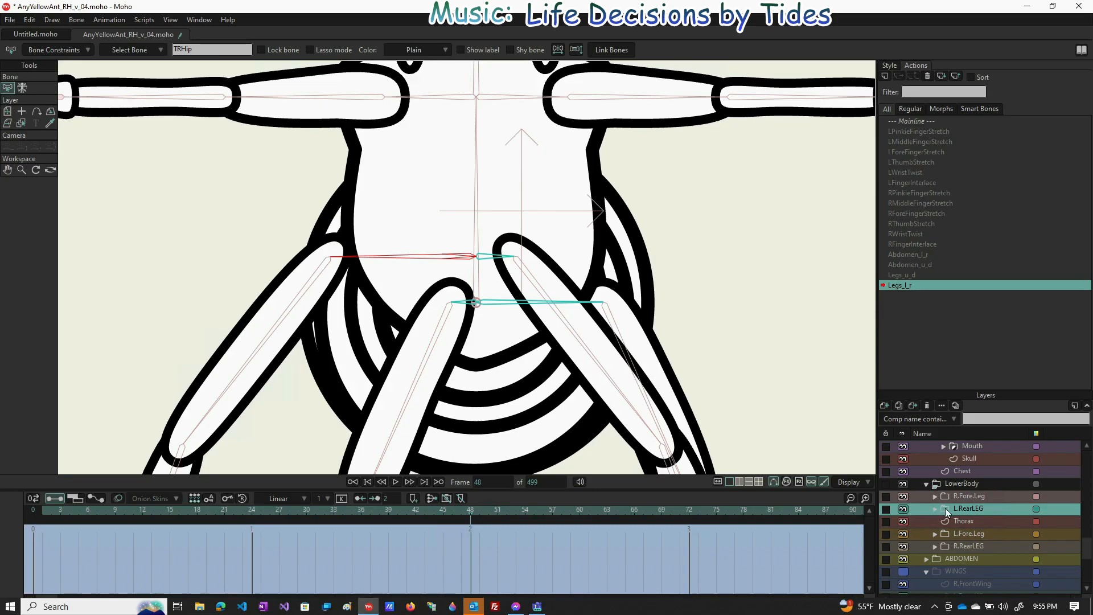
- Place the L.RearLEG layer directly below Thorax and raise R.RearLEG directly above Thorax at frame 48
{"action": "left_click_drag", "start_coordinate": [979, 509], "coordinate": [979, 528]}
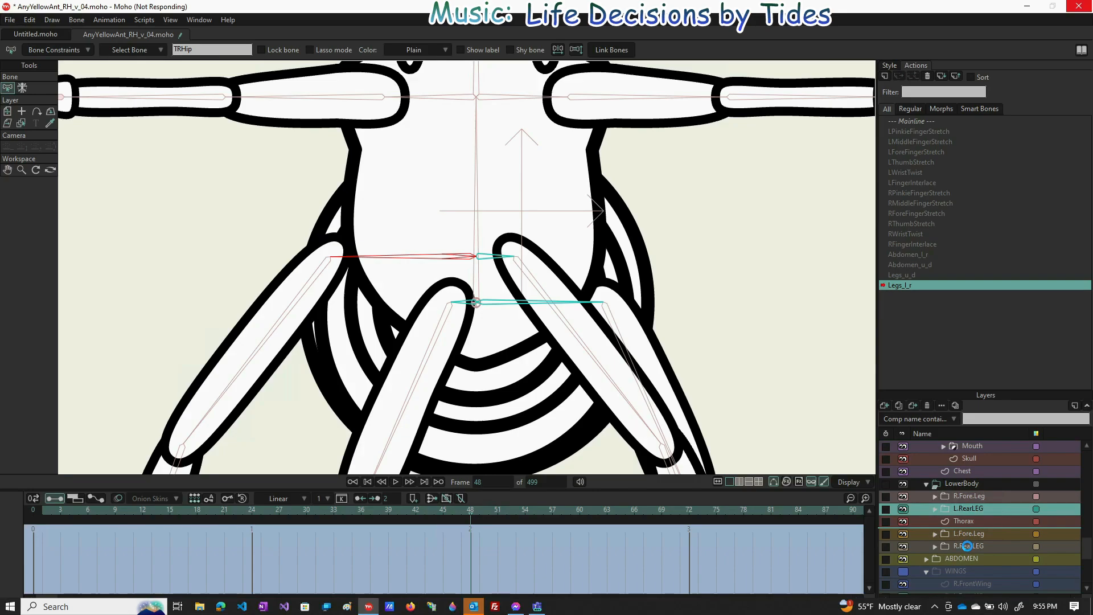
{"action": "left_click", "coordinate": [968, 545]}
{"action": "left_click_drag", "start_coordinate": [968, 545], "coordinate": [961, 504]}
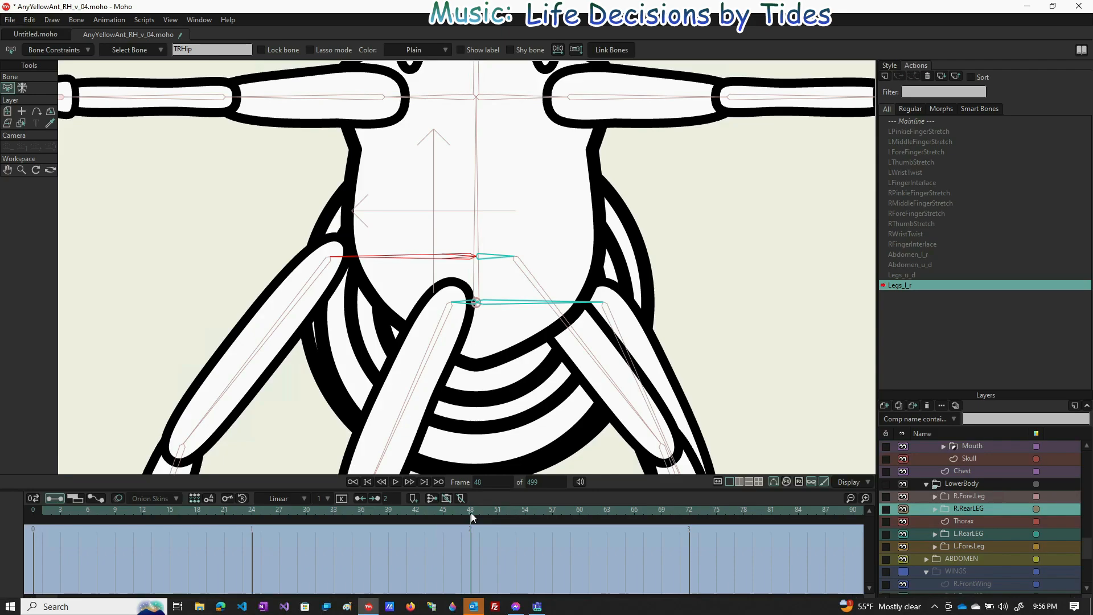
- At frame 32, move the L.RearLEG layer below Thorax and raise R.Fore.Leg directly above Thorax
{"action": "left_click_drag", "start_coordinate": [470, 511], "coordinate": [327, 520]}
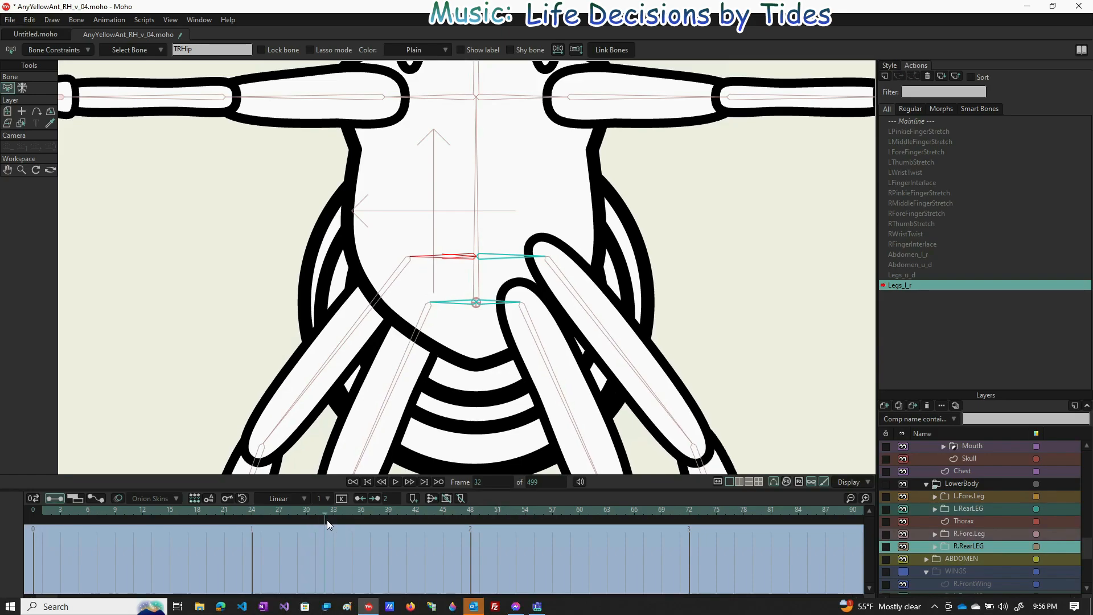
{"action": "left_click", "coordinate": [965, 510]}
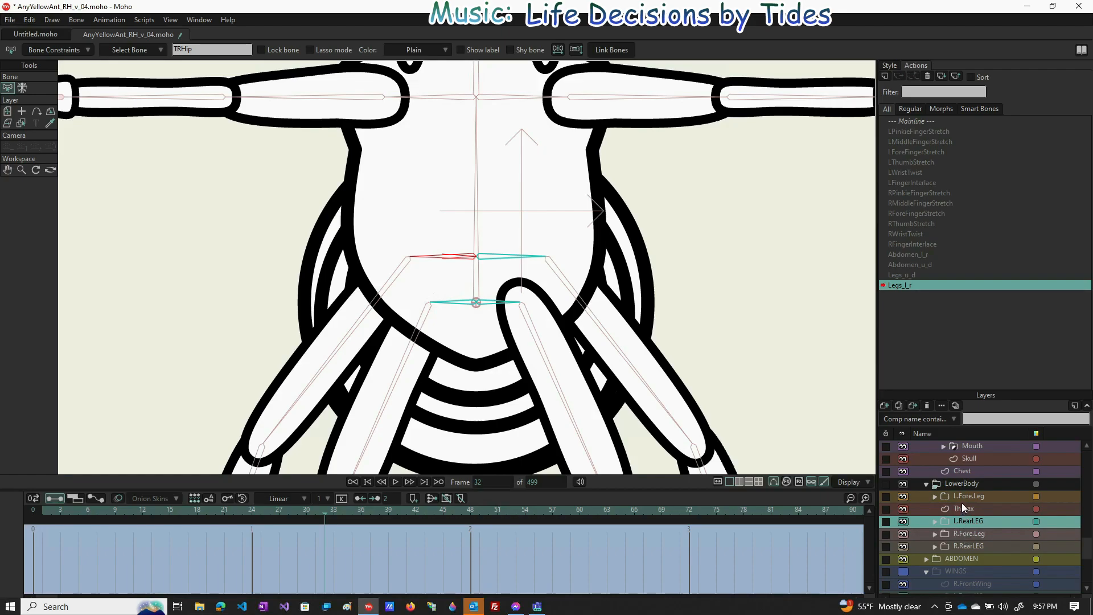
{"action": "left_click_drag", "start_coordinate": [961, 503], "coordinate": [961, 503]}
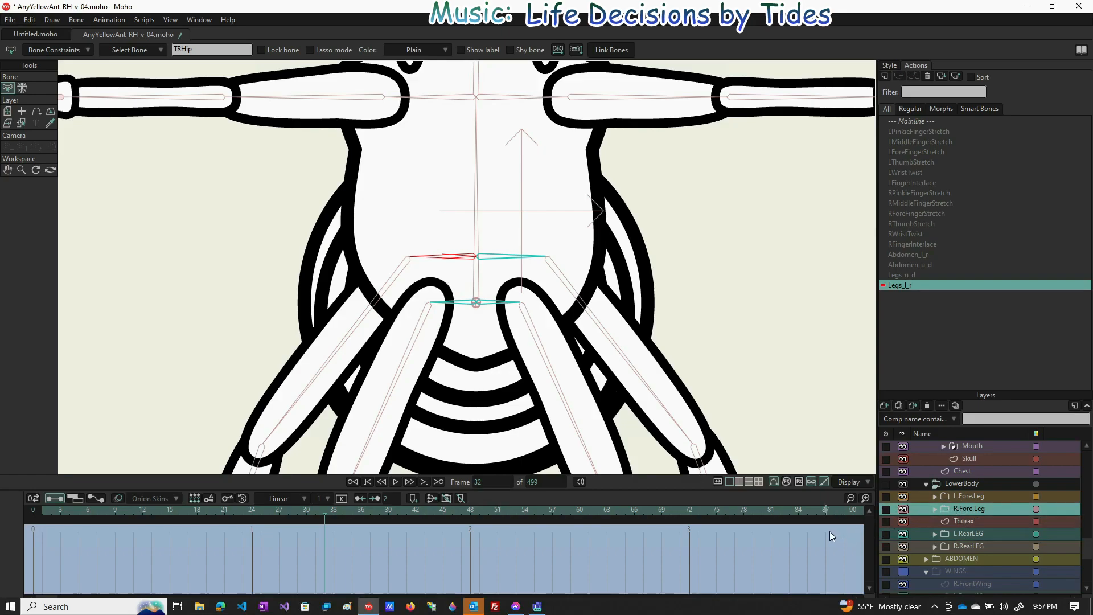
- At frame 16, place the L.RearLEG layer between L.Fore.Leg and Thorax
{"action": "left_click", "coordinate": [329, 514]}
{"action": "left_click_drag", "start_coordinate": [328, 515], "coordinate": [179, 515]}
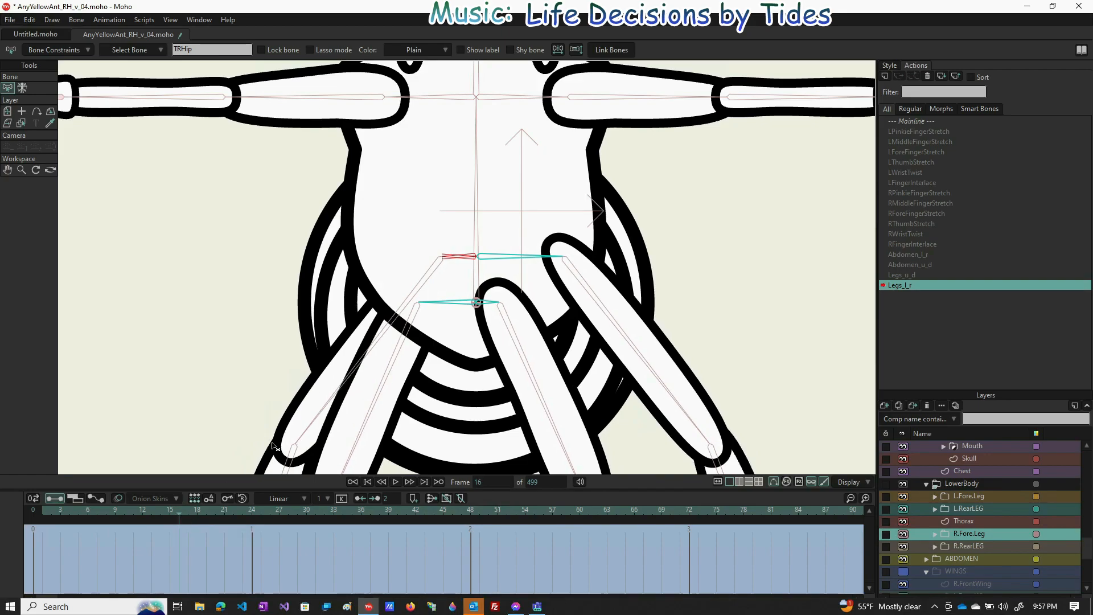
{"action": "left_click", "coordinate": [968, 509]}
{"action": "left_click_drag", "start_coordinate": [968, 538], "coordinate": [963, 504]}
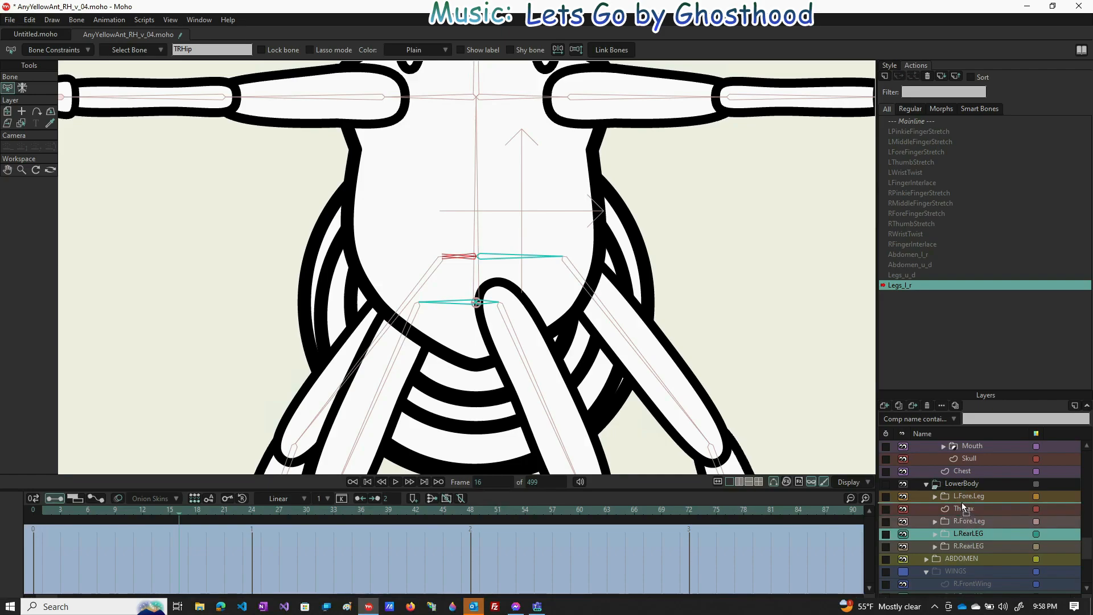
{"action": "left_click_drag", "start_coordinate": [963, 507], "coordinate": [963, 507]}
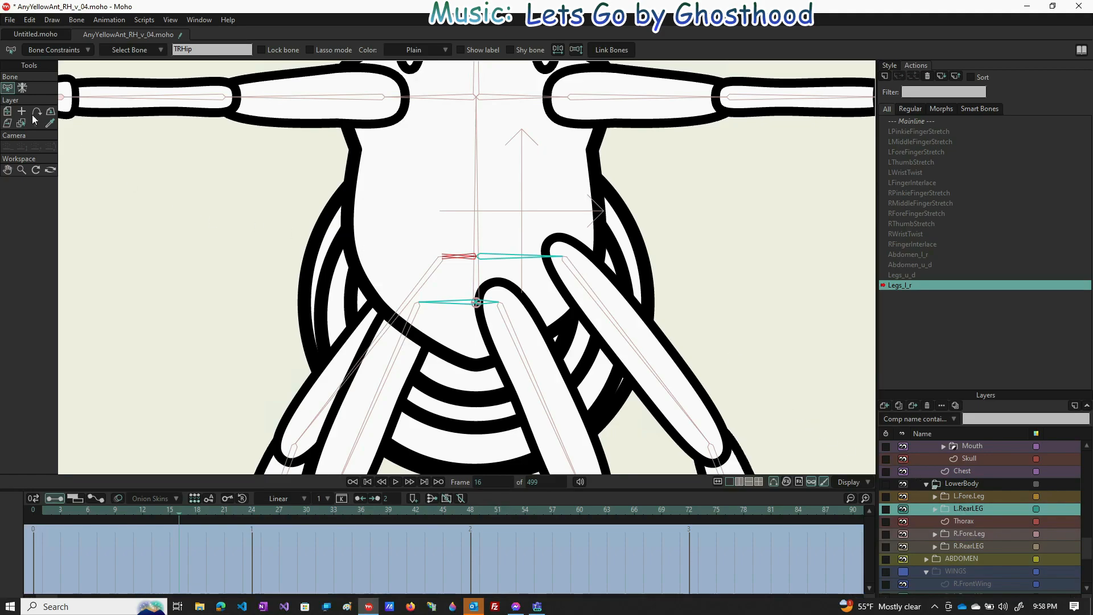
- On EveryYellowAnt at frame 16, stretch the right side's upper hip bone to about 202.5% and the left side's lower hip bone to about 278.4%
{"action": "scroll", "coordinate": [937, 470], "scroll_direction": "up", "scroll_amount": 5}
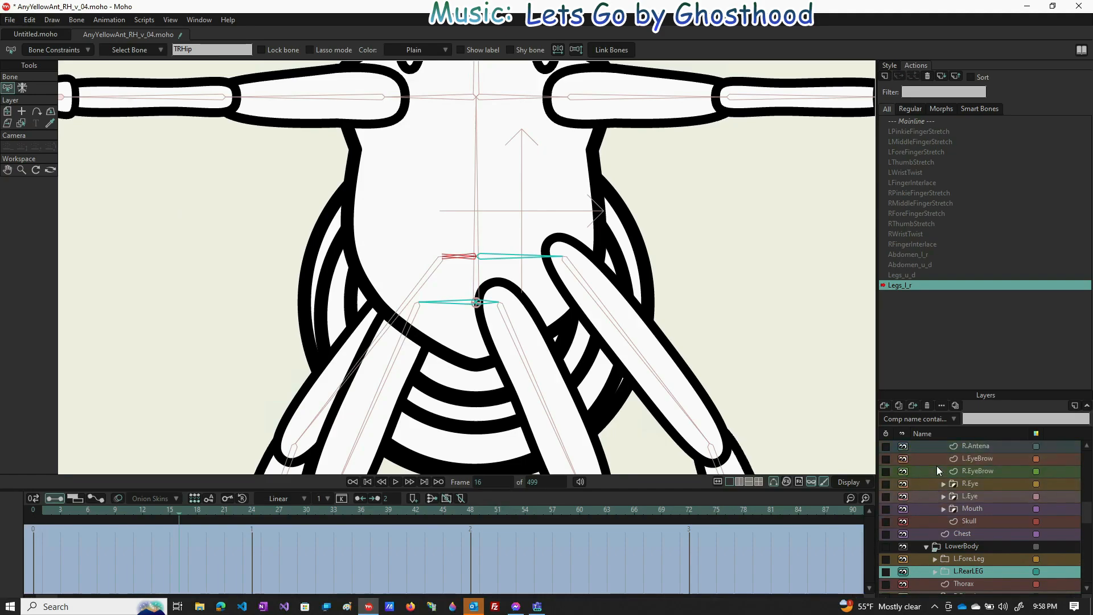
{"action": "left_click", "coordinate": [964, 448]}
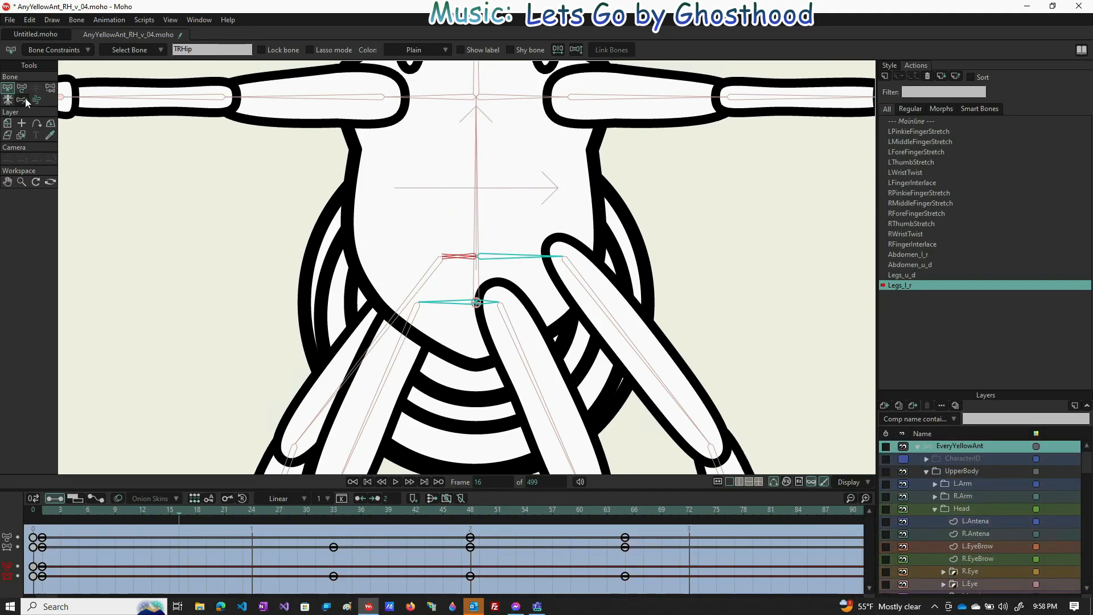
{"action": "left_click", "coordinate": [22, 90]}
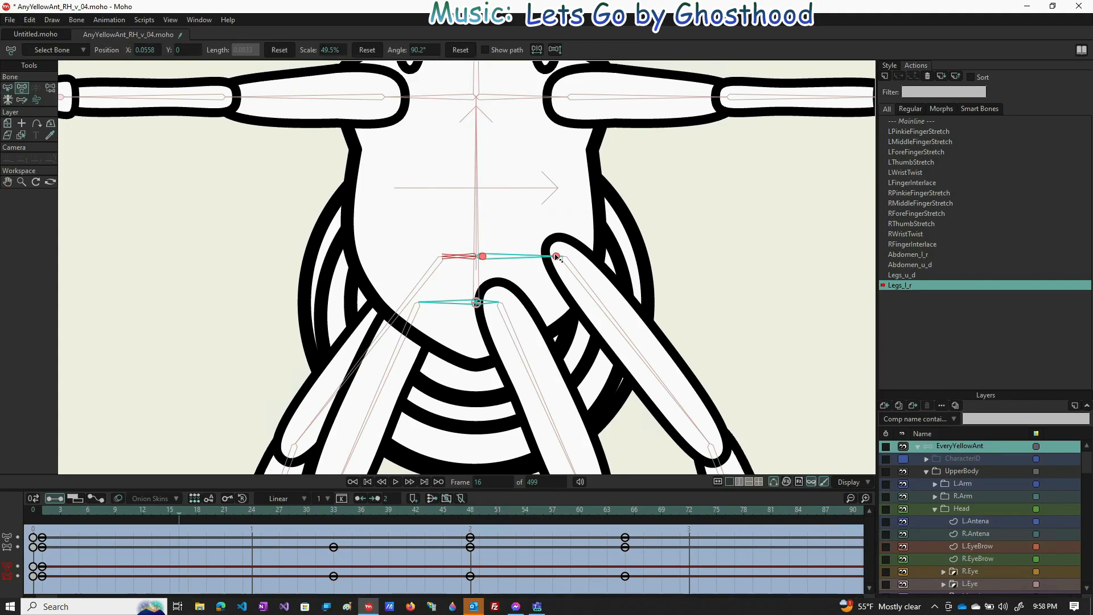
{"action": "left_click_drag", "start_coordinate": [557, 256], "coordinate": [592, 257]}
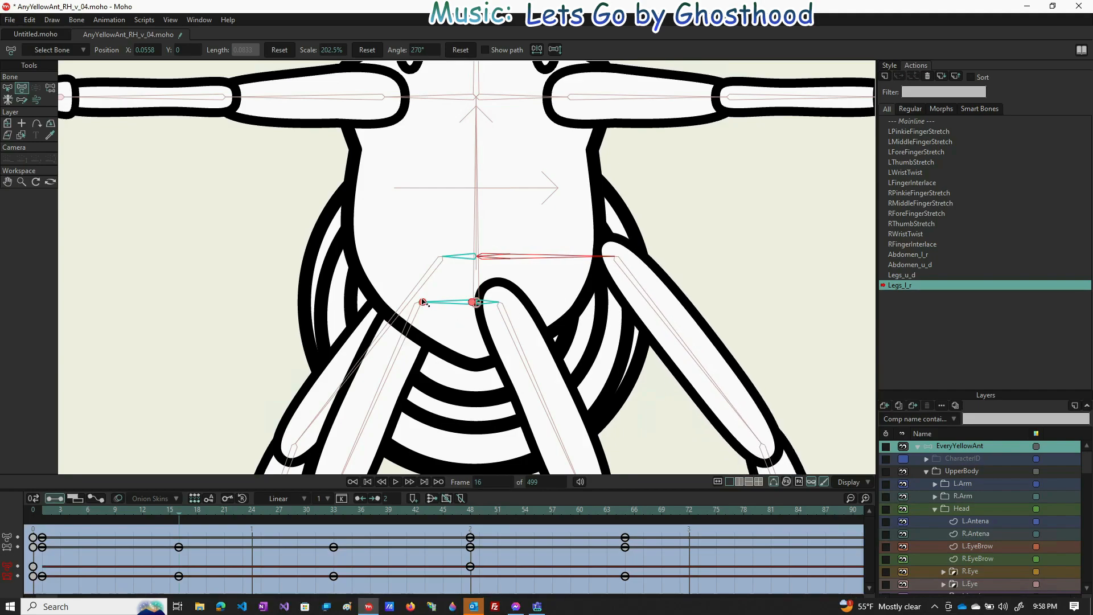
{"action": "left_click_drag", "start_coordinate": [424, 302], "coordinate": [491, 325]}
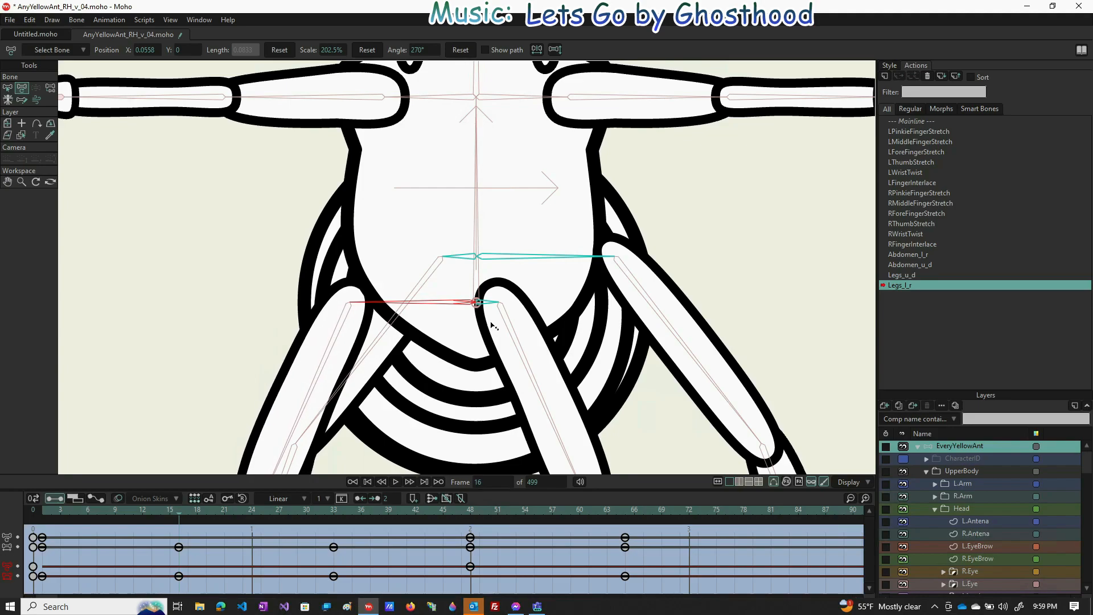
{"action": "left_click_drag", "start_coordinate": [493, 325], "coordinate": [493, 326]}
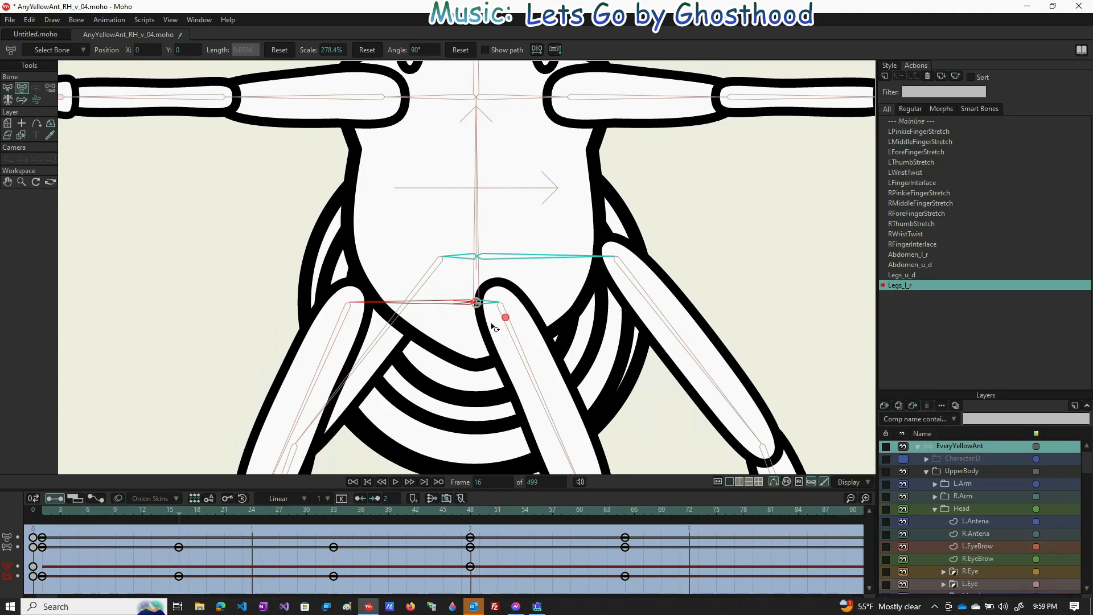
- Check the legs up to frame 31 and move the LowerBody layer-order keyframe from frame 32 to frame 16
{"action": "left_click_drag", "start_coordinate": [180, 511], "coordinate": [320, 516]}
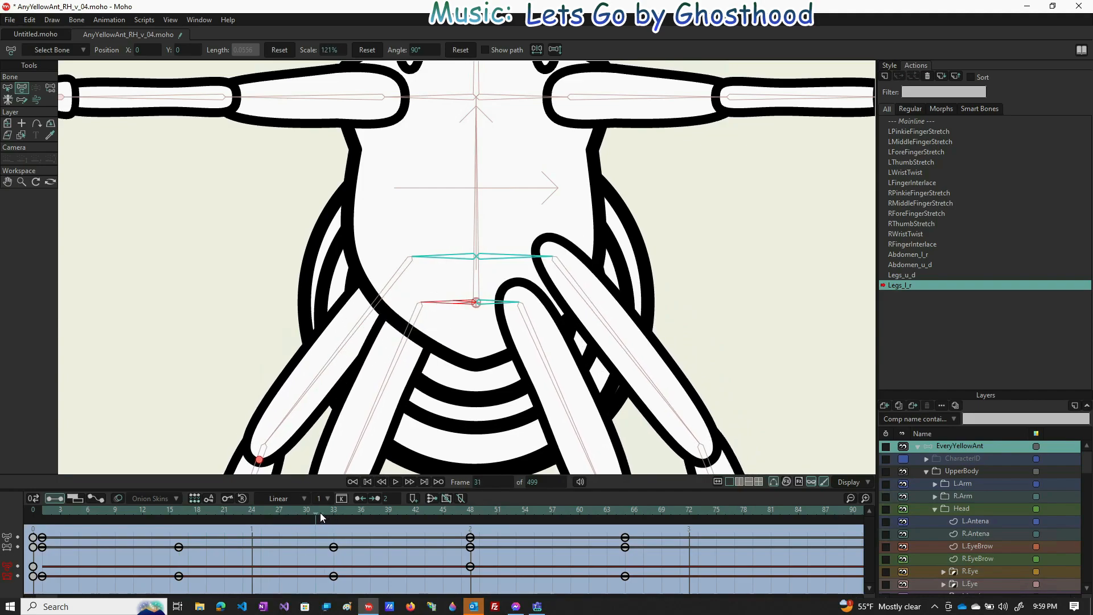
{"action": "scroll", "coordinate": [975, 561], "scroll_direction": "down", "scroll_amount": 2}
{"action": "left_click", "coordinate": [975, 561]}
{"action": "scroll", "coordinate": [975, 562], "scroll_direction": "down", "scroll_amount": 4}
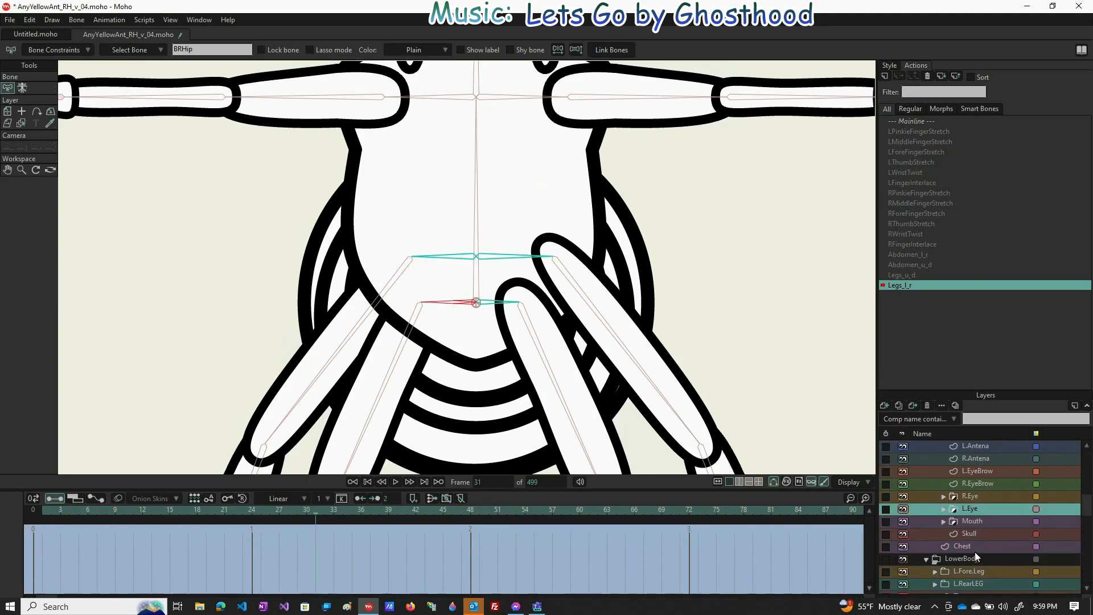
{"action": "left_click", "coordinate": [977, 558]}
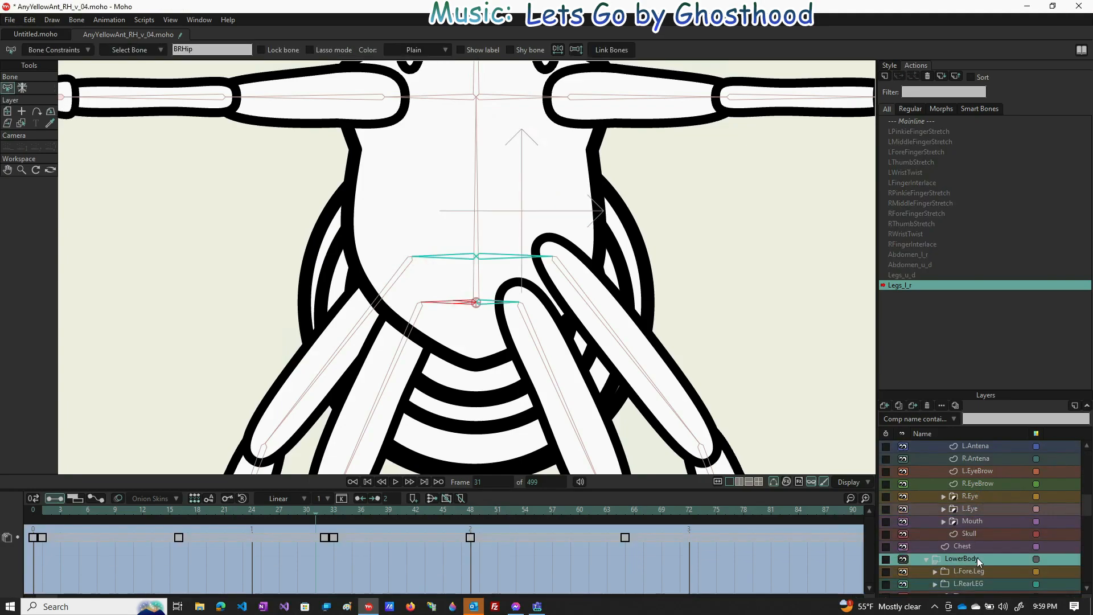
{"action": "left_click", "coordinate": [327, 538]}
{"action": "left_click_drag", "start_coordinate": [327, 538], "coordinate": [182, 537]}
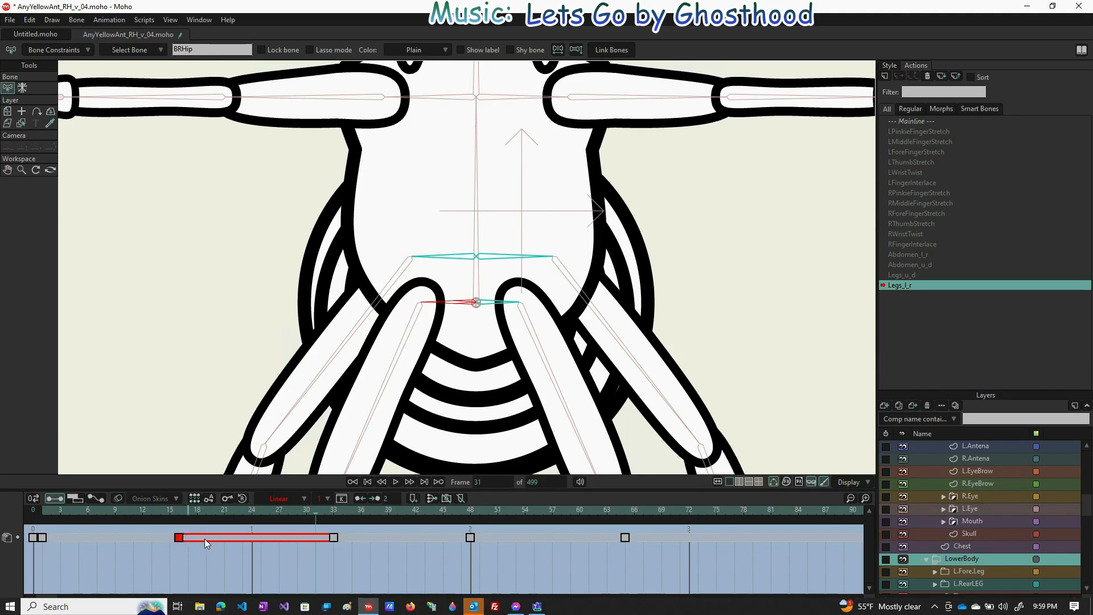
{"action": "left_click", "coordinate": [327, 559]}
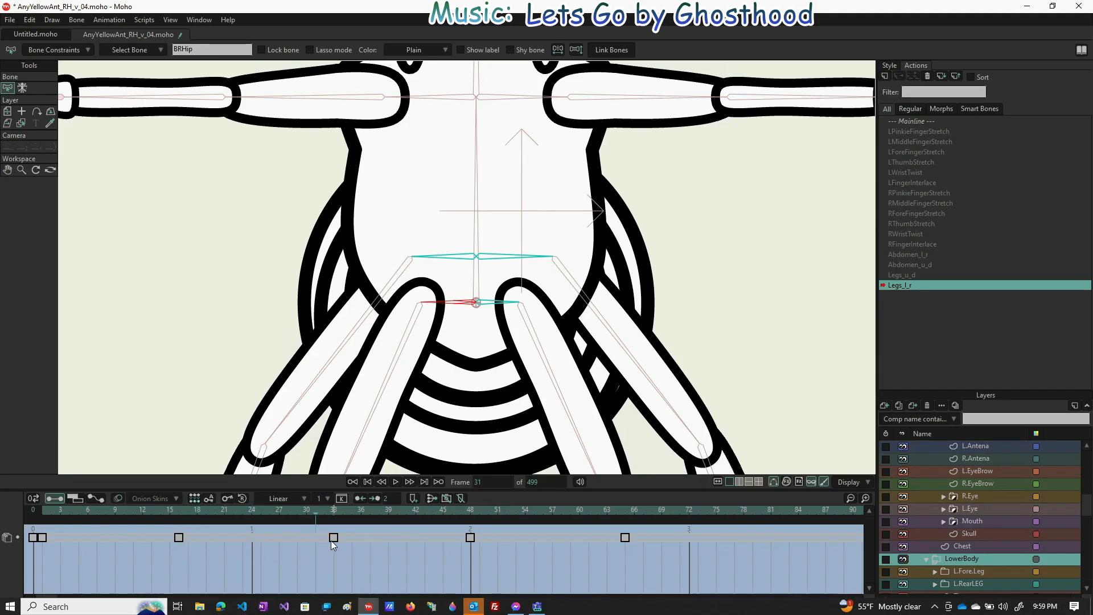
- At frame 48 of the Legs_l_r action, move the L.Fore.Leg layer directly above L.RearLEG
{"action": "left_click_drag", "start_coordinate": [333, 509], "coordinate": [470, 550]}
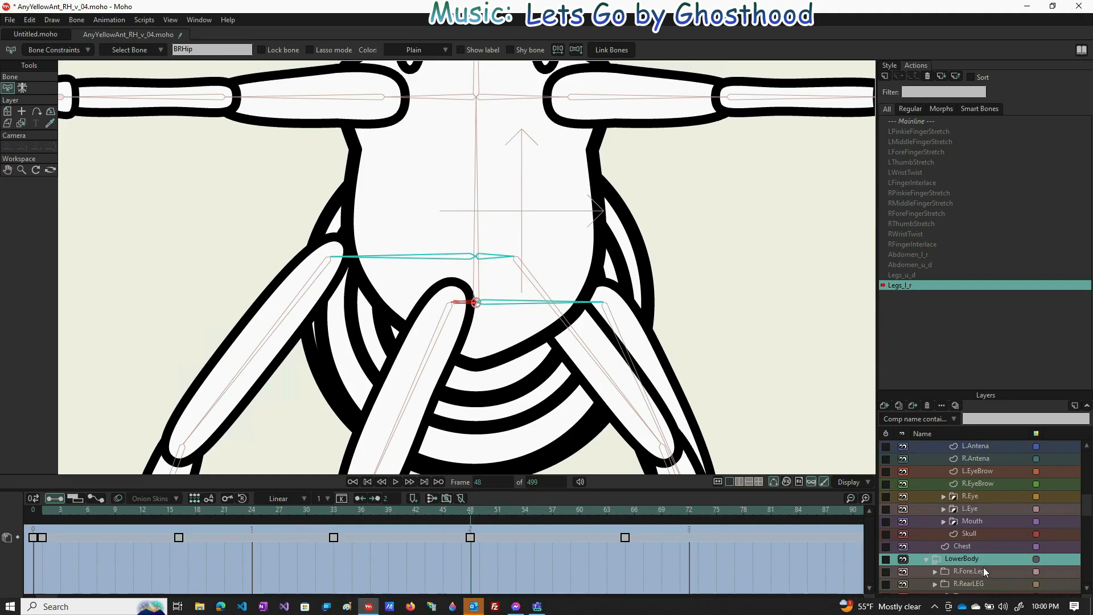
{"action": "scroll", "coordinate": [983, 569], "scroll_direction": "down", "scroll_amount": 3}
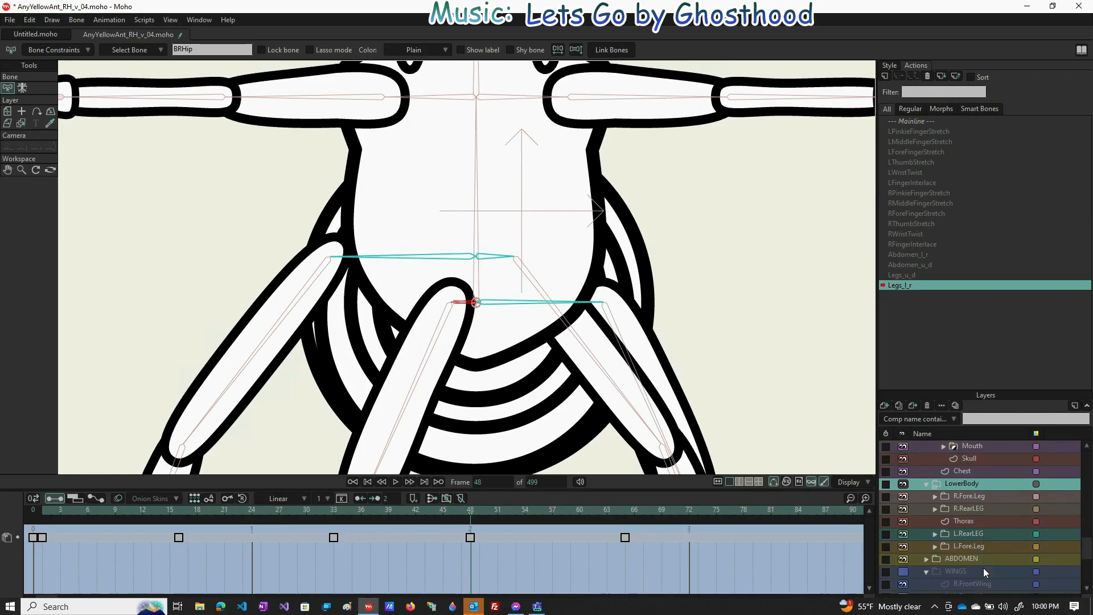
{"action": "left_click", "coordinate": [983, 546]}
{"action": "left_click", "coordinate": [981, 533], "text": "ctrl"}
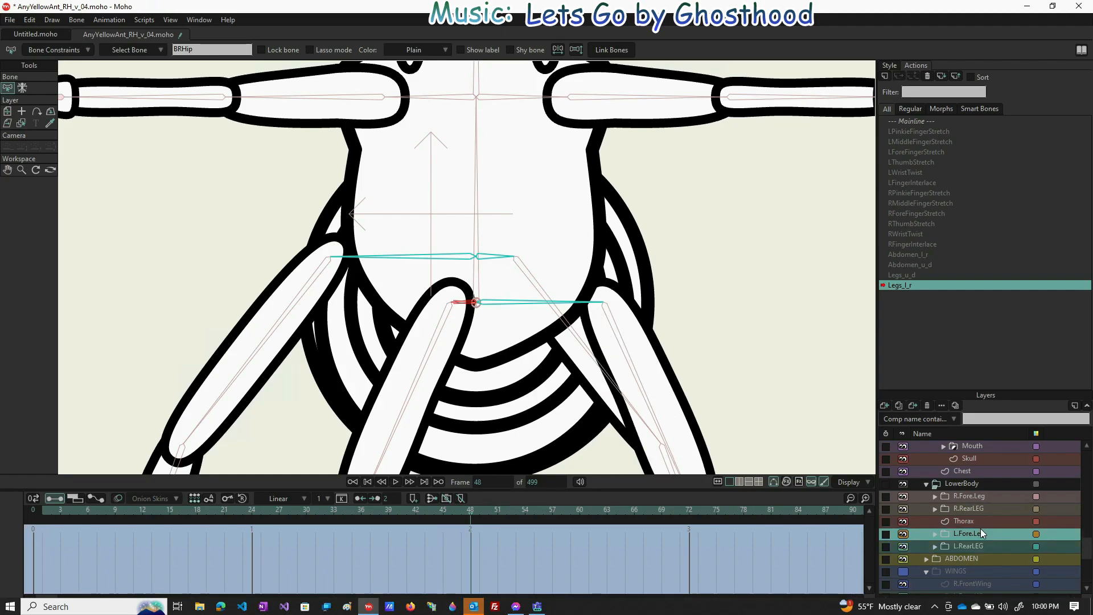
- Review the leg overlap and layer order between frames 48 and 33 of the Legs_l_r action
{"action": "scroll", "coordinate": [572, 305], "scroll_direction": "down", "scroll_amount": 2}
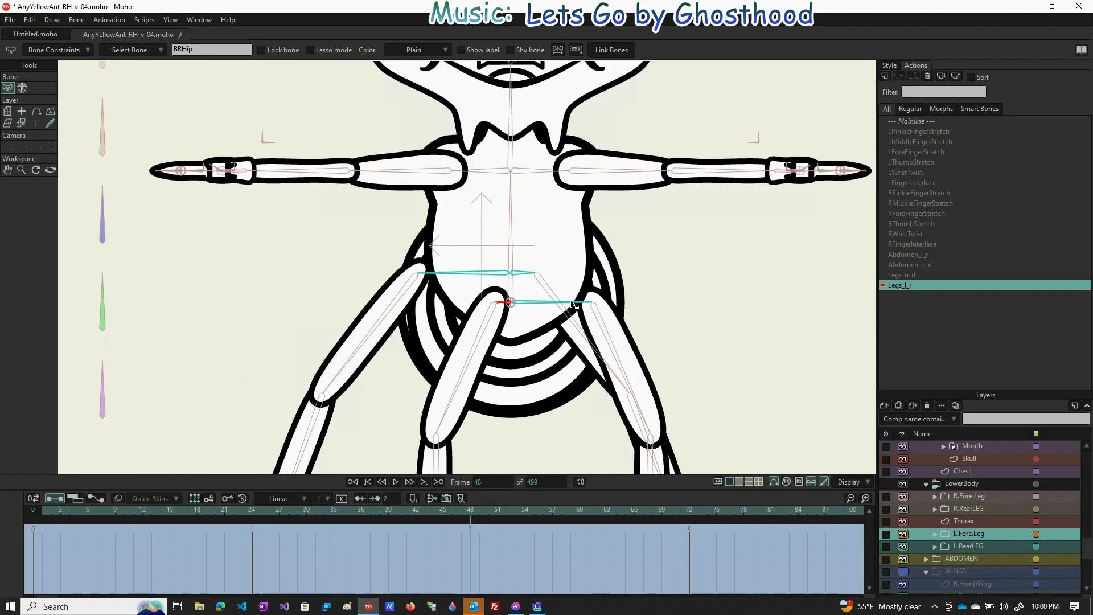
{"action": "scroll", "coordinate": [572, 305], "scroll_direction": "down", "scroll_amount": 3}
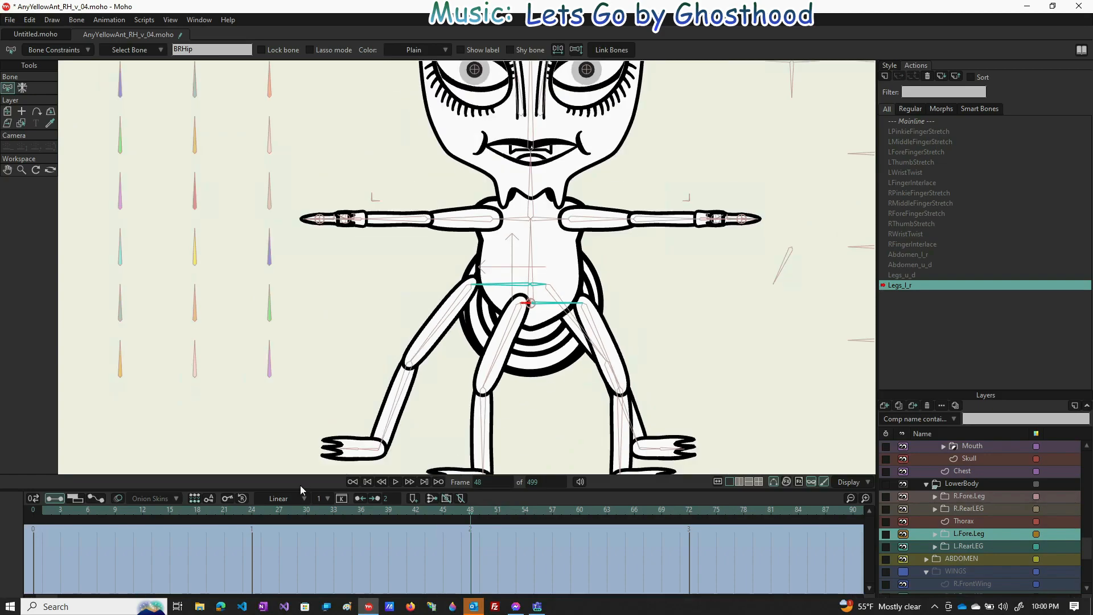
{"action": "left_click_drag", "start_coordinate": [470, 517], "coordinate": [333, 509]}
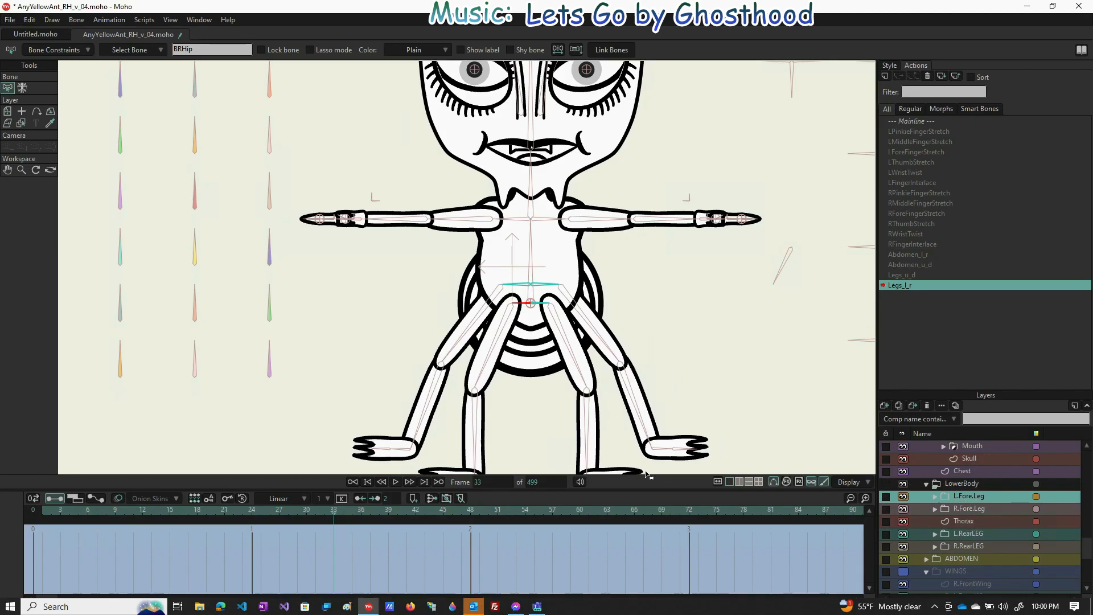
{"action": "right_click", "coordinate": [480, 424], "text": "alt"}
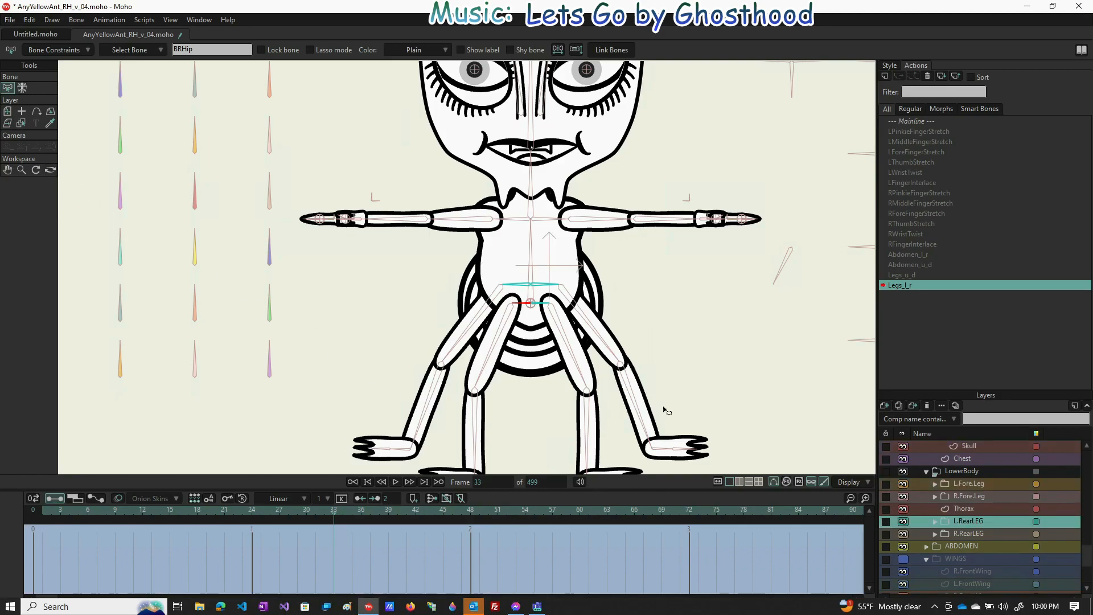
- Key the lowest center point of the Thorax layer at frame 33 with Transform Points
{"action": "left_click", "coordinate": [975, 511]}
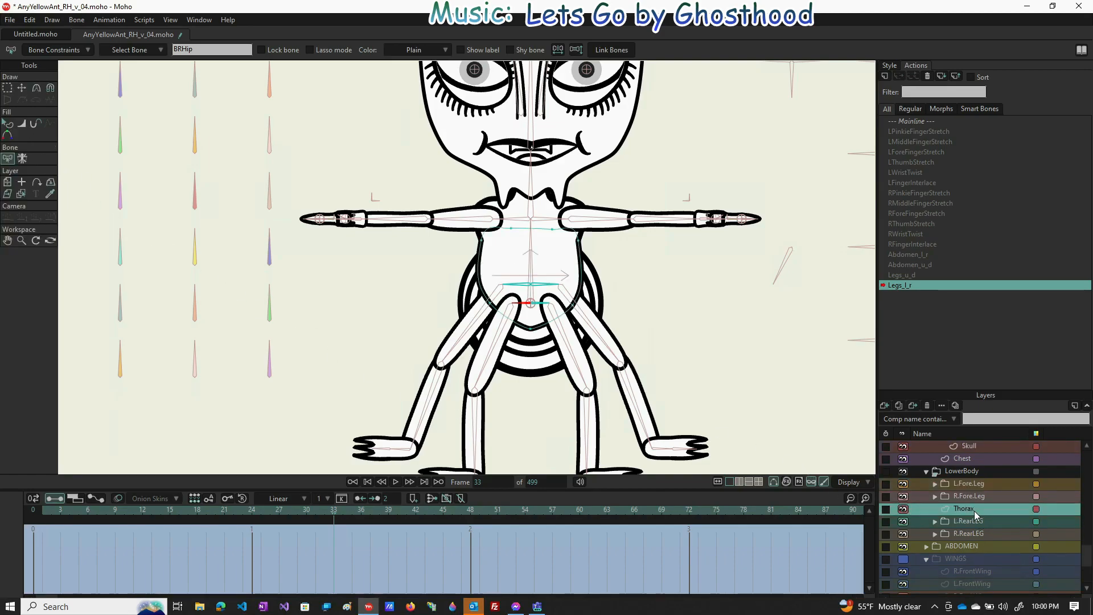
{"action": "left_click", "coordinate": [20, 89]}
{"action": "left_click", "coordinate": [532, 329]}
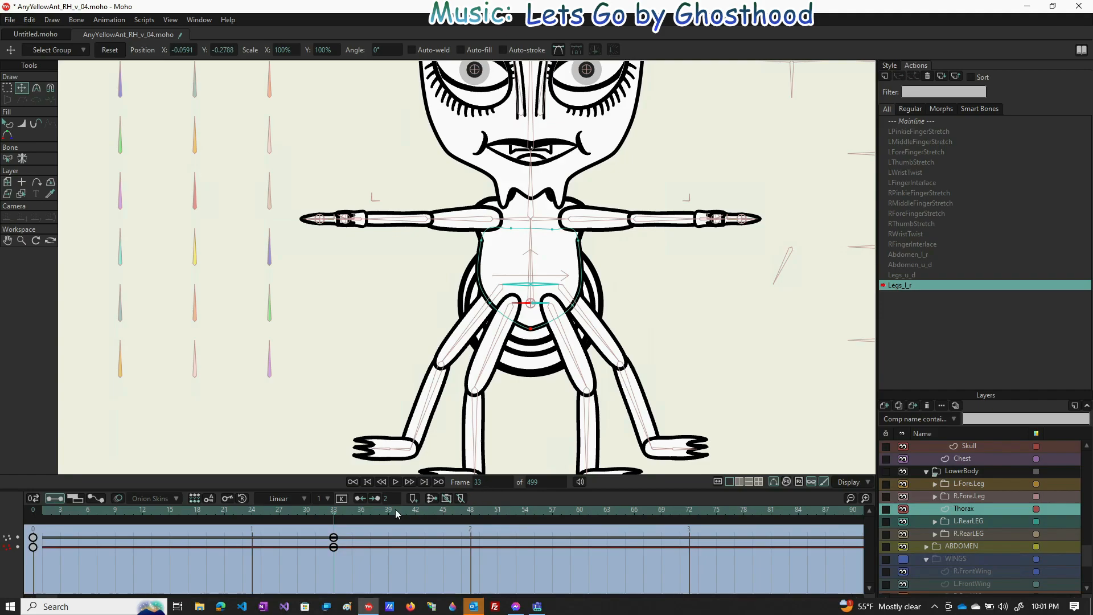
- At frame 65, set the X position of the thorax's lowest point to -0.0391
{"action": "left_click_drag", "start_coordinate": [334, 517], "coordinate": [630, 520]}
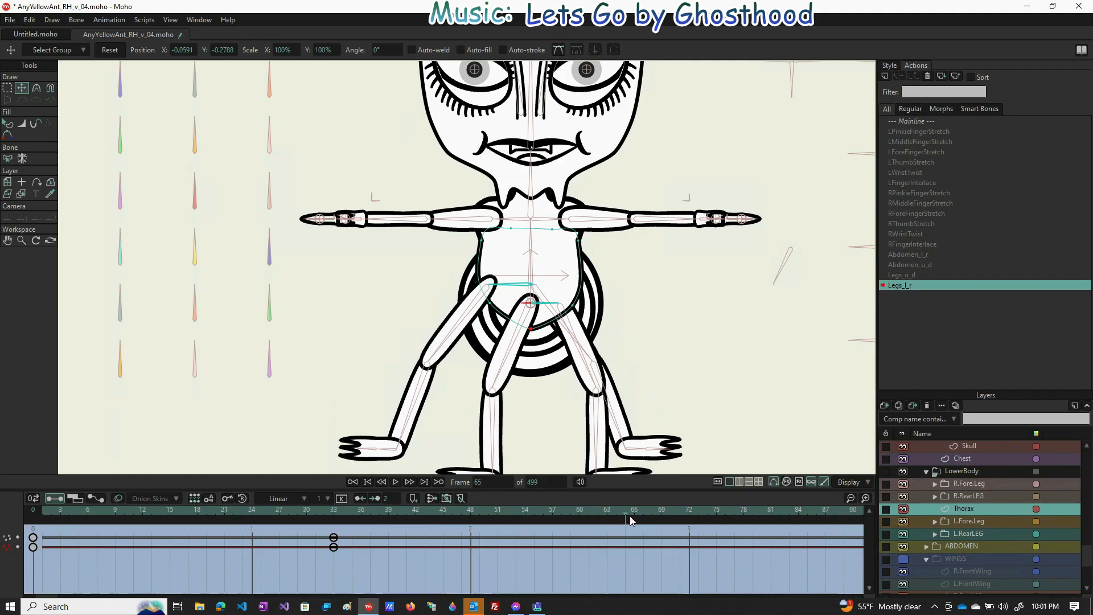
{"action": "scroll", "coordinate": [530, 322], "scroll_direction": "up", "scroll_amount": 5}
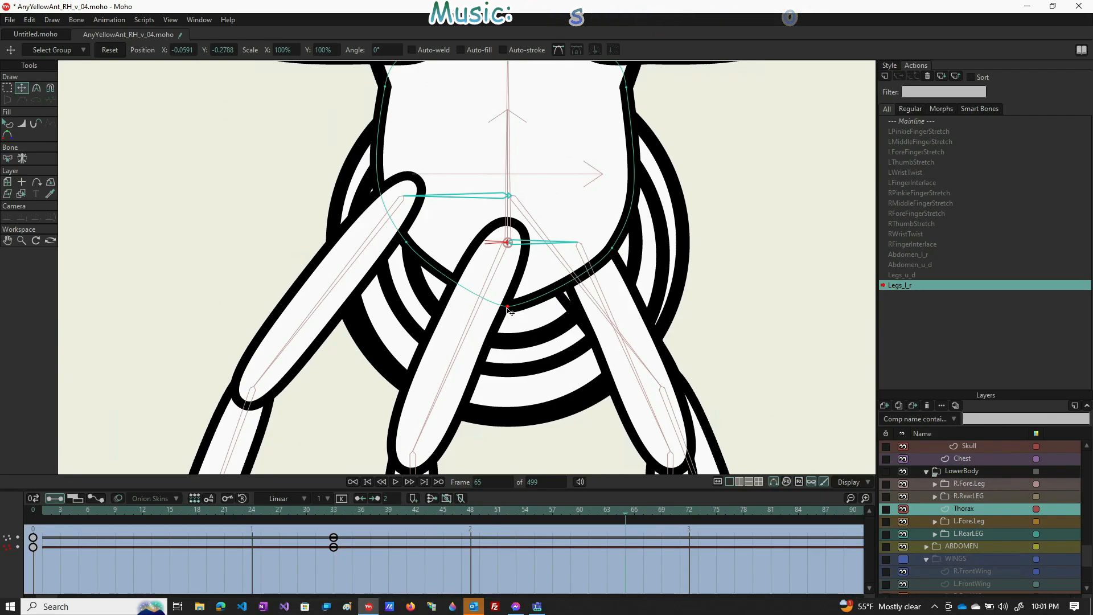
{"action": "left_click_drag", "start_coordinate": [509, 311], "coordinate": [533, 314]}
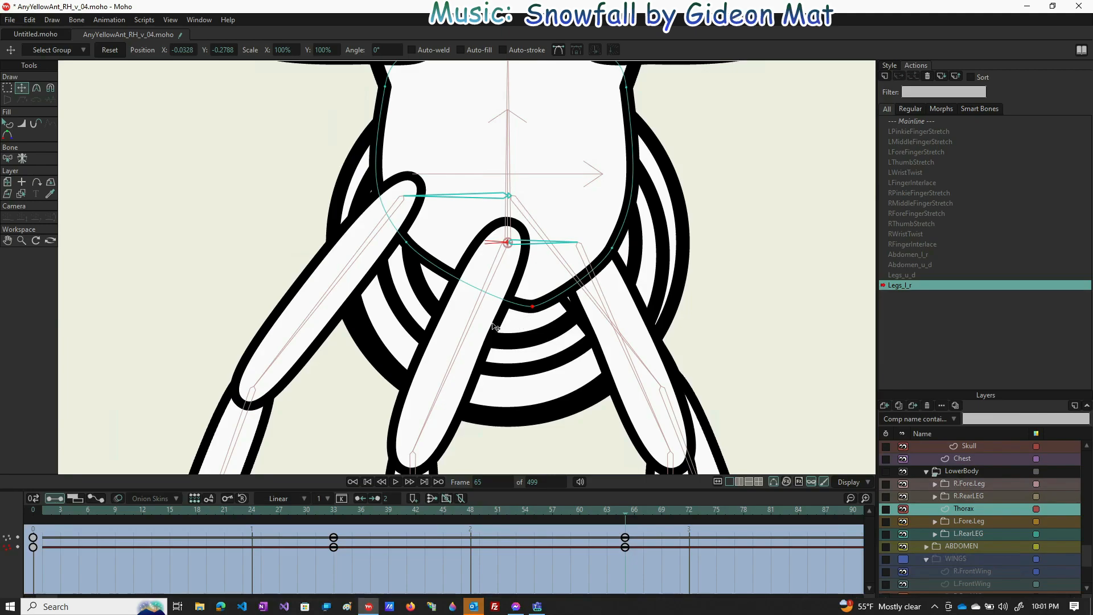
{"action": "key", "text": "ctrl+z"}
{"action": "left_click", "coordinate": [183, 50]}
{"action": "left_click", "coordinate": [183, 51]}
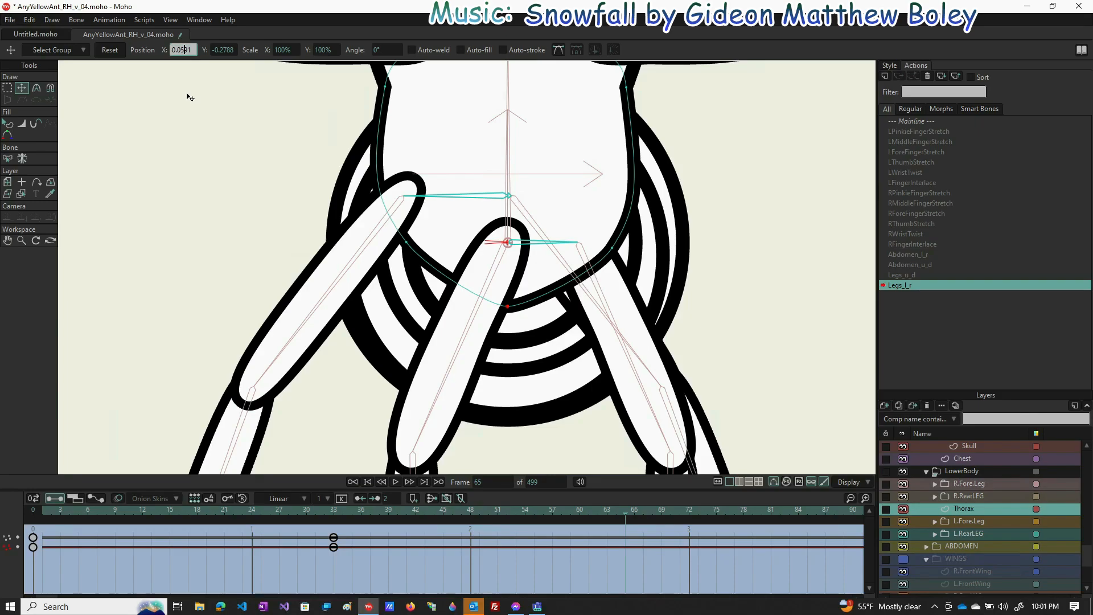
{"action": "key", "text": "ctrl+a"}
{"action": "type", "text": "0.0913"}
{"action": "type", "text": "-0.091"}
{"action": "type", "text": "1"}
{"action": "key", "text": "Return"}
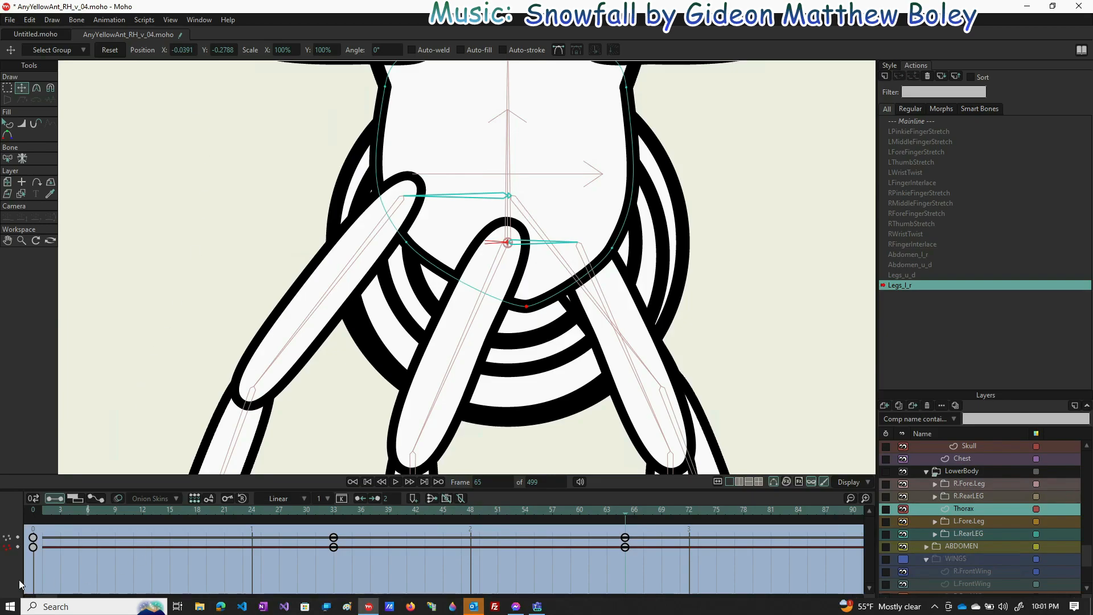
- At frame 1, set the X position of the thorax's lowest point to -0.0791
{"action": "left_click", "coordinate": [43, 511]}
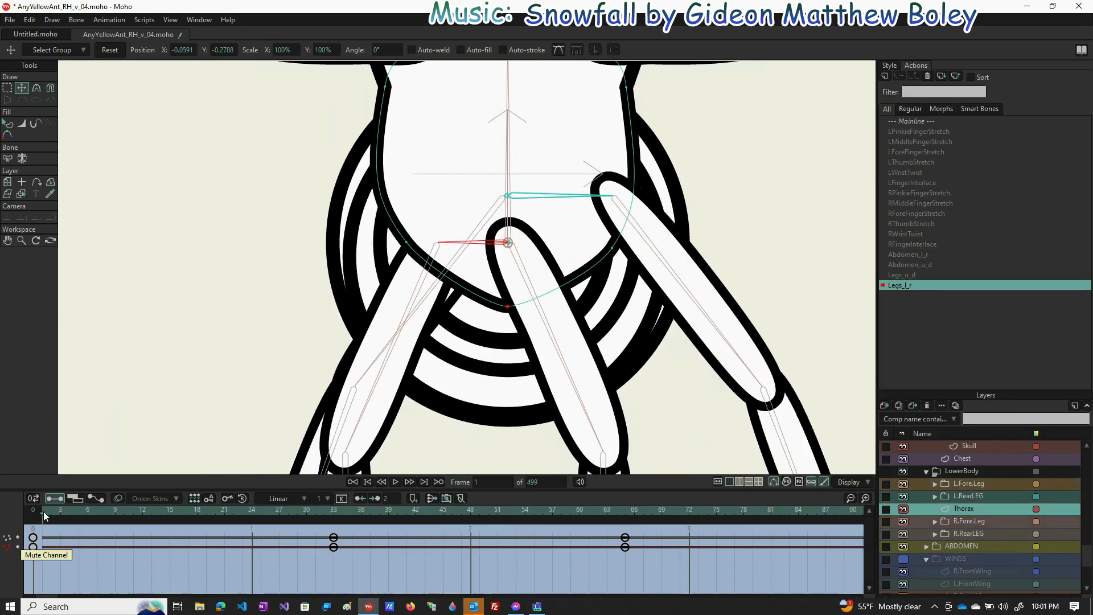
{"action": "double_click", "coordinate": [182, 50]}
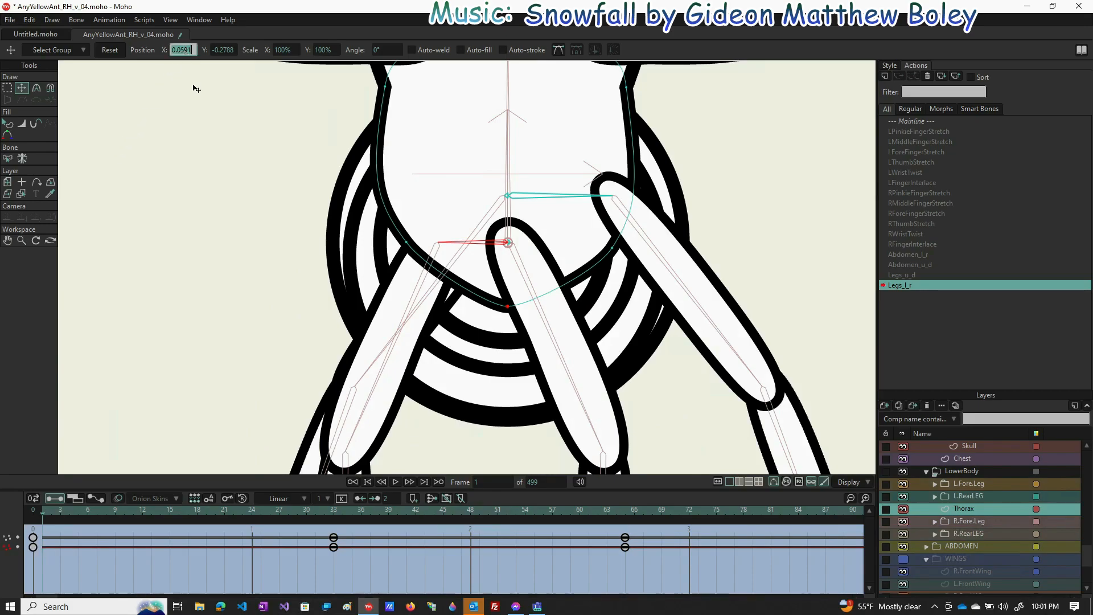
{"action": "left_click", "coordinate": [183, 50]}
{"action": "key", "text": "Return"}
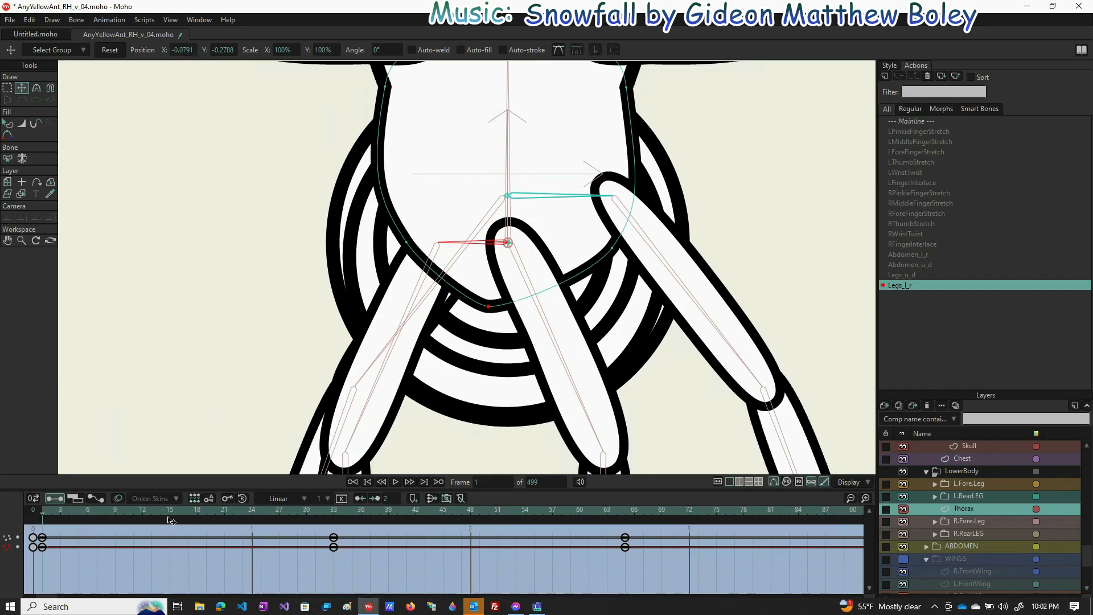
- At frame 65, shift both lower side points of the thorax slightly rightward, the right-hand one to about X 0.0623
{"action": "left_click_drag", "start_coordinate": [49, 515], "coordinate": [206, 515]}
{"action": "left_click_drag", "start_coordinate": [272, 529], "coordinate": [314, 506]}
{"action": "left_click_drag", "start_coordinate": [222, 488], "coordinate": [622, 490]}
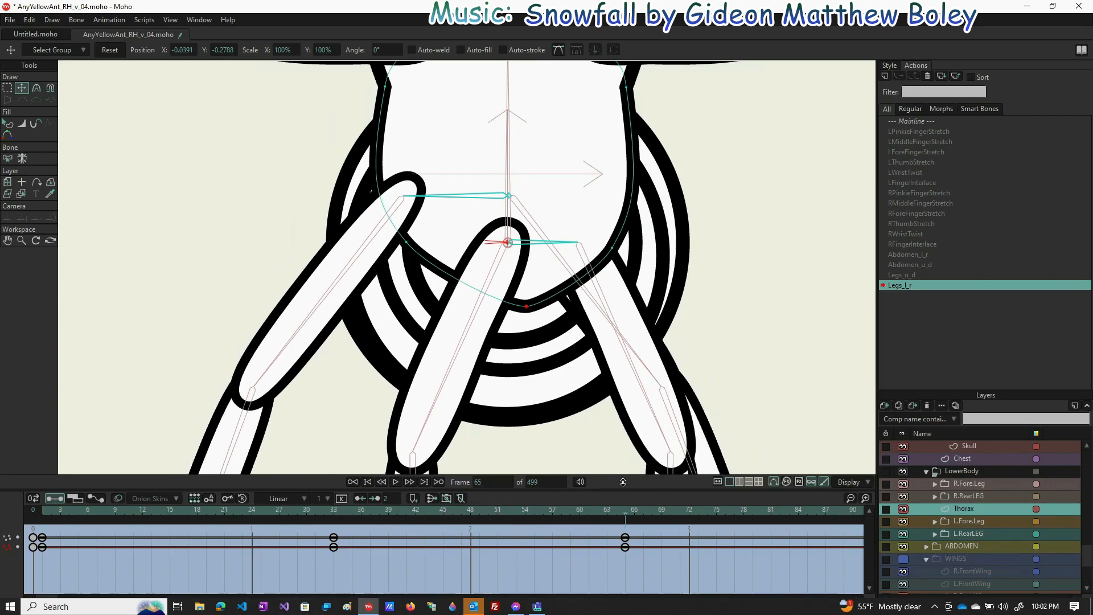
{"action": "left_click", "coordinate": [613, 249]}
{"action": "left_click_drag", "start_coordinate": [613, 248], "coordinate": [623, 249]}
{"action": "left_click", "coordinate": [412, 242]}
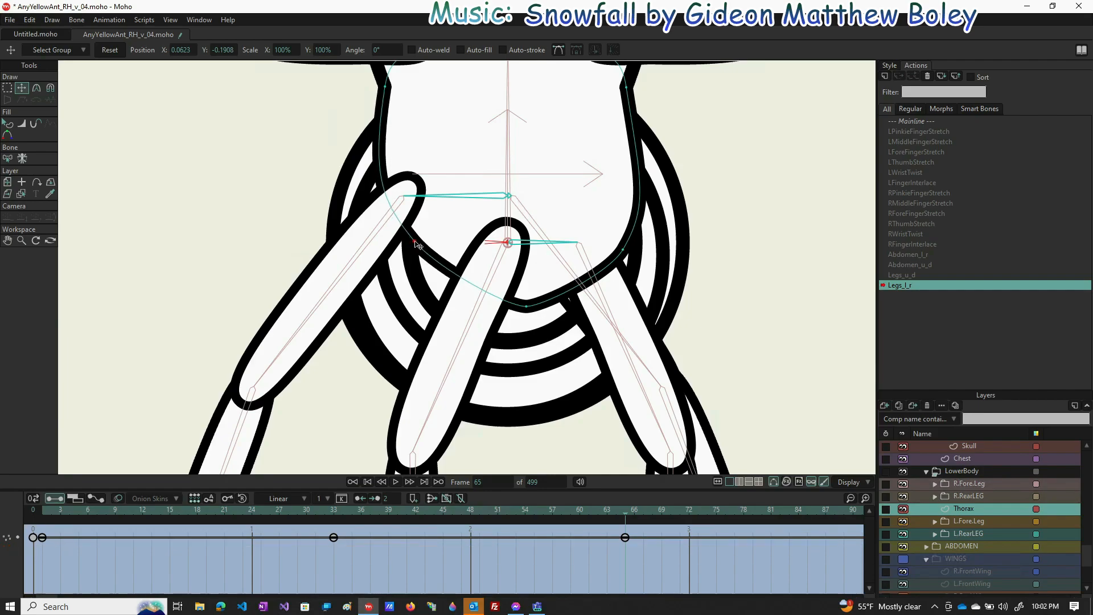
- At frame 1, shift the thorax's lower side points leftward, to about X -0.1764 for the left and X 0.0372 for the right
{"action": "left_click", "coordinate": [43, 511]}
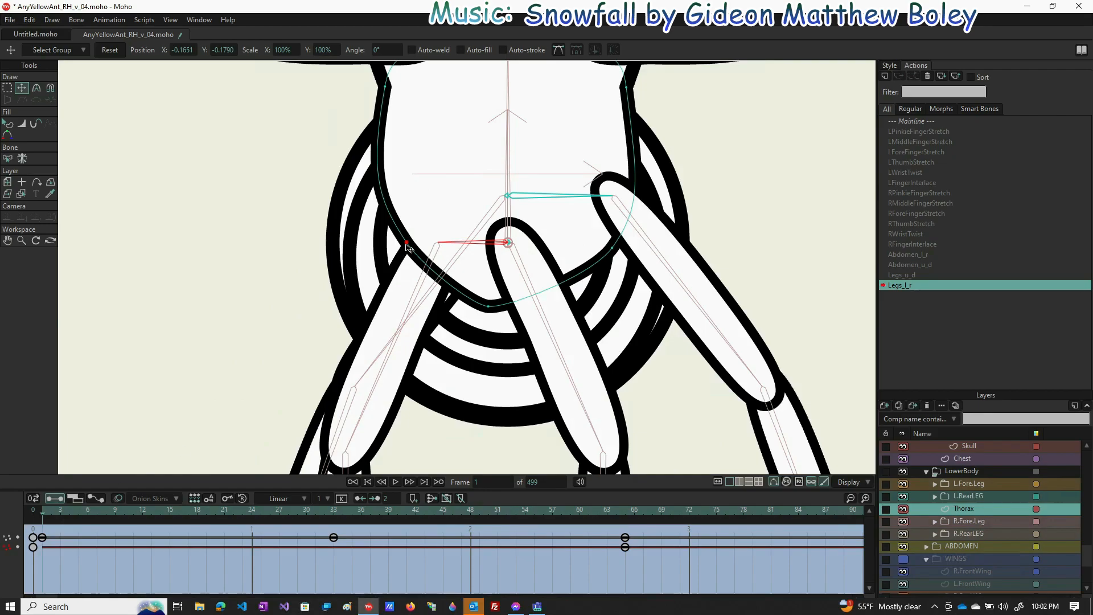
{"action": "left_click_drag", "start_coordinate": [405, 245], "coordinate": [395, 245]}
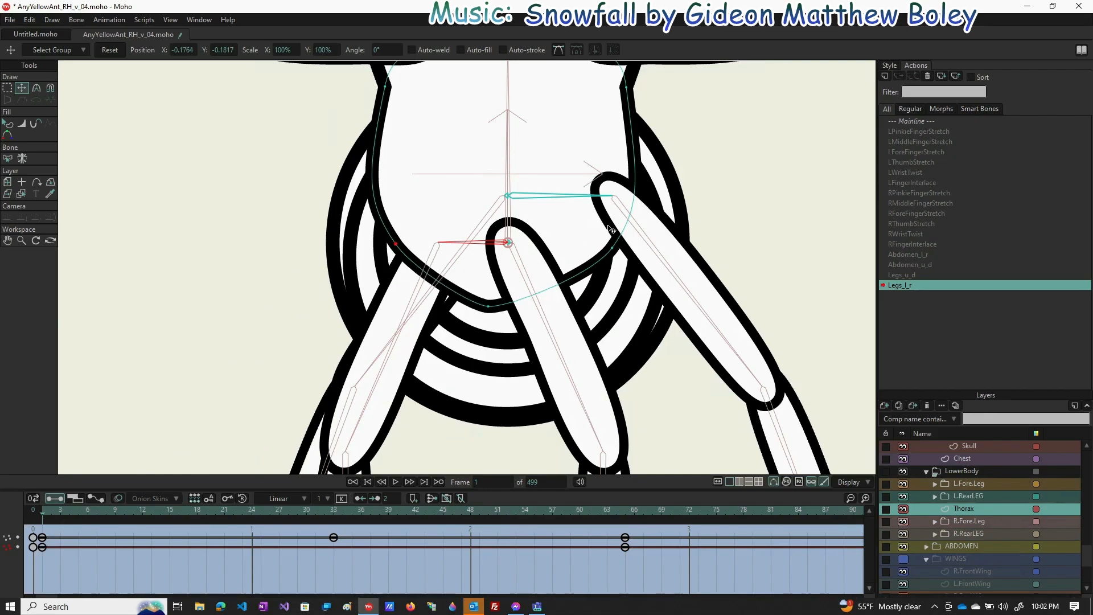
{"action": "mouse_move", "coordinate": [608, 247]}
{"action": "left_mouse_down"}
{"action": "mouse_move", "coordinate": [592, 244]}
{"action": "mouse_move", "coordinate": [603, 251]}
{"action": "left_mouse_up"}
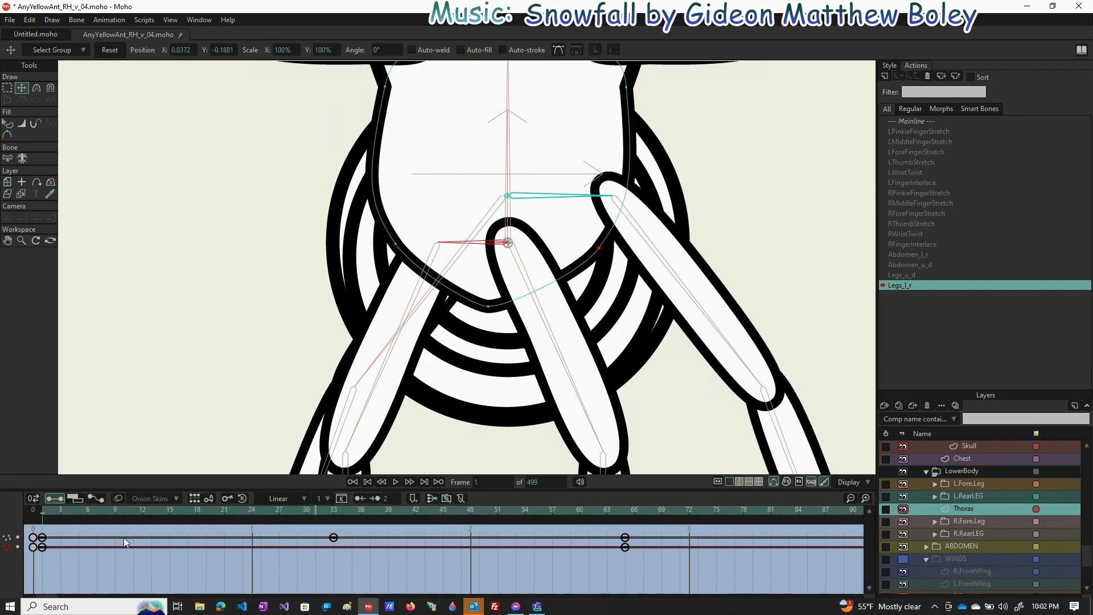
- Check the thorax deformation across the Legs_l_r action and return to the Mainline animation
{"action": "left_click_drag", "start_coordinate": [43, 512], "coordinate": [461, 497]}
{"action": "left_click_drag", "start_coordinate": [540, 496], "coordinate": [413, 501]}
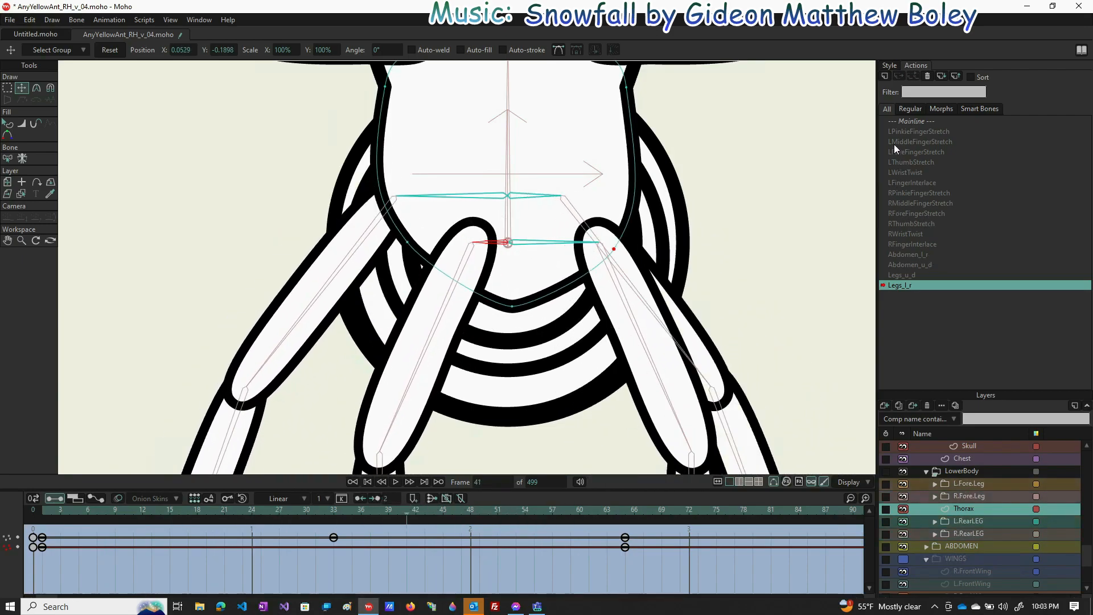
{"action": "left_click", "coordinate": [917, 121]}
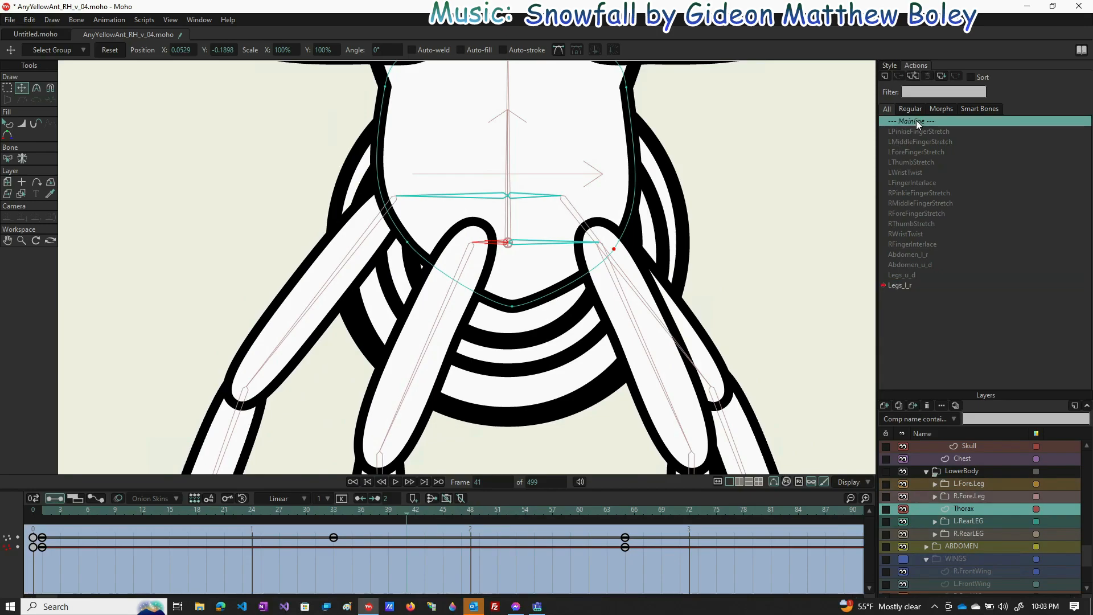
{"action": "double_click", "coordinate": [916, 121]}
- Create a smart bone action named Thorax_u_d from the Thorax_u_d control bone on the EveryYellowAnt layer
{"action": "scroll", "coordinate": [440, 290], "scroll_direction": "down", "scroll_amount": 4}
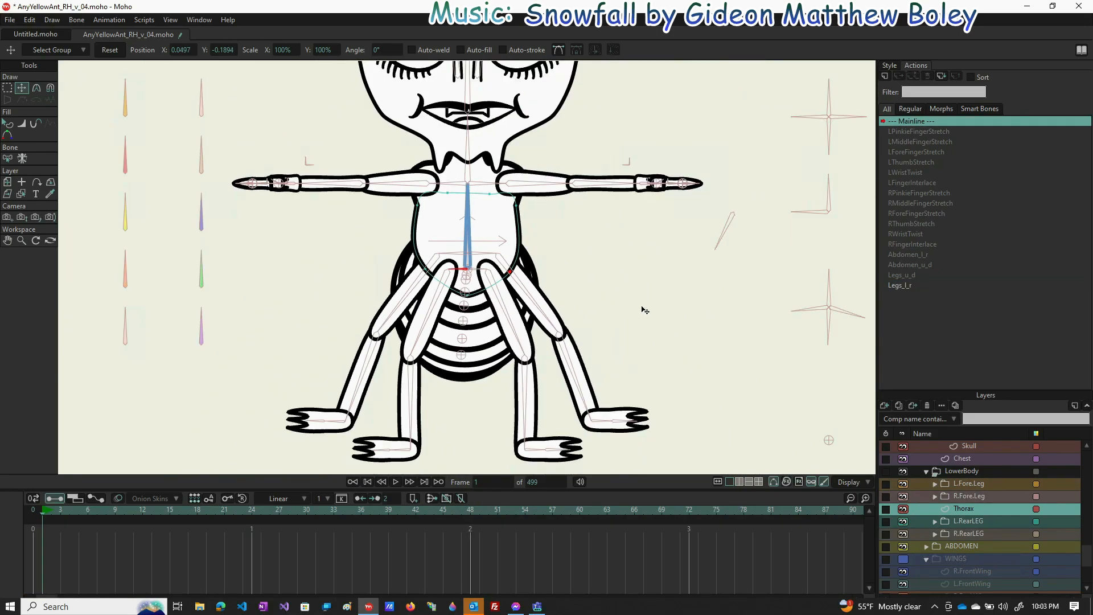
{"action": "scroll", "coordinate": [645, 310], "scroll_direction": "down", "scroll_amount": 2}
{"action": "left_click_drag", "start_coordinate": [735, 319], "coordinate": [650, 376]}
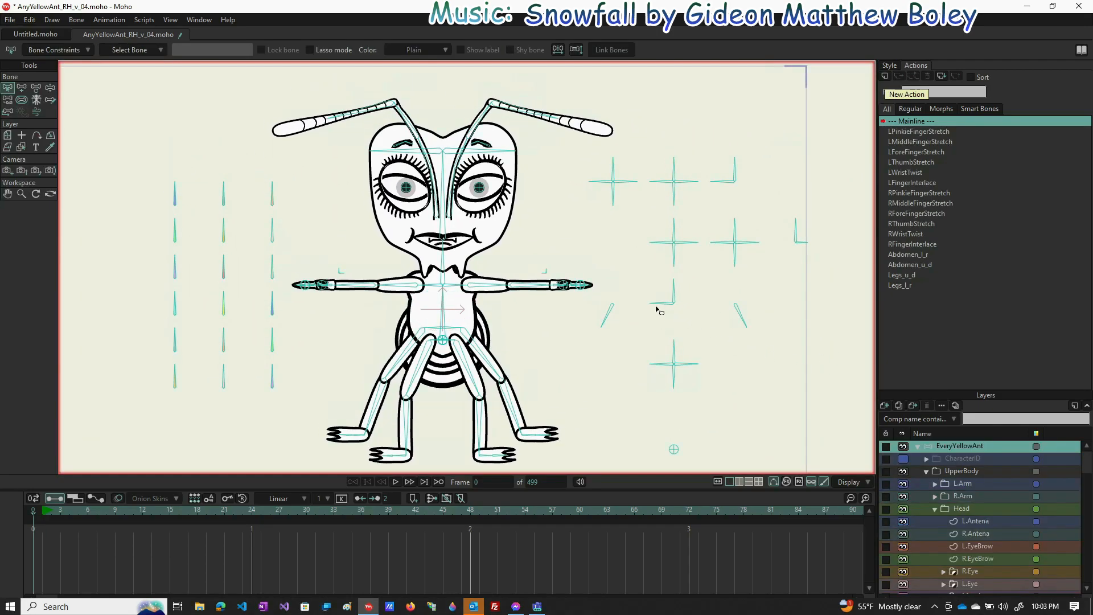
{"action": "left_click", "coordinate": [657, 304]}
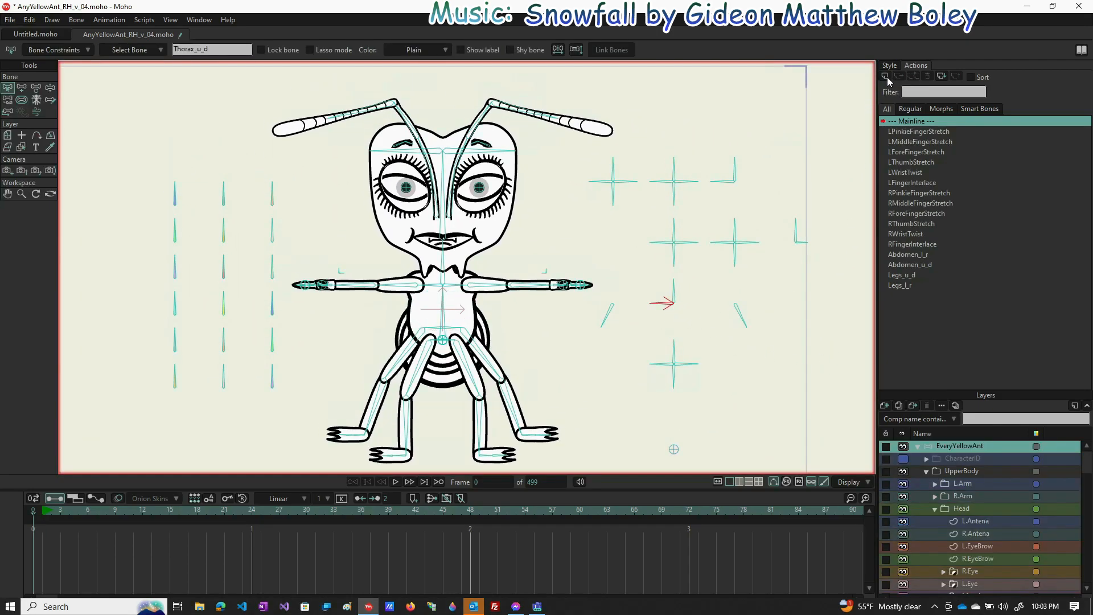
{"action": "left_click", "coordinate": [885, 77]}
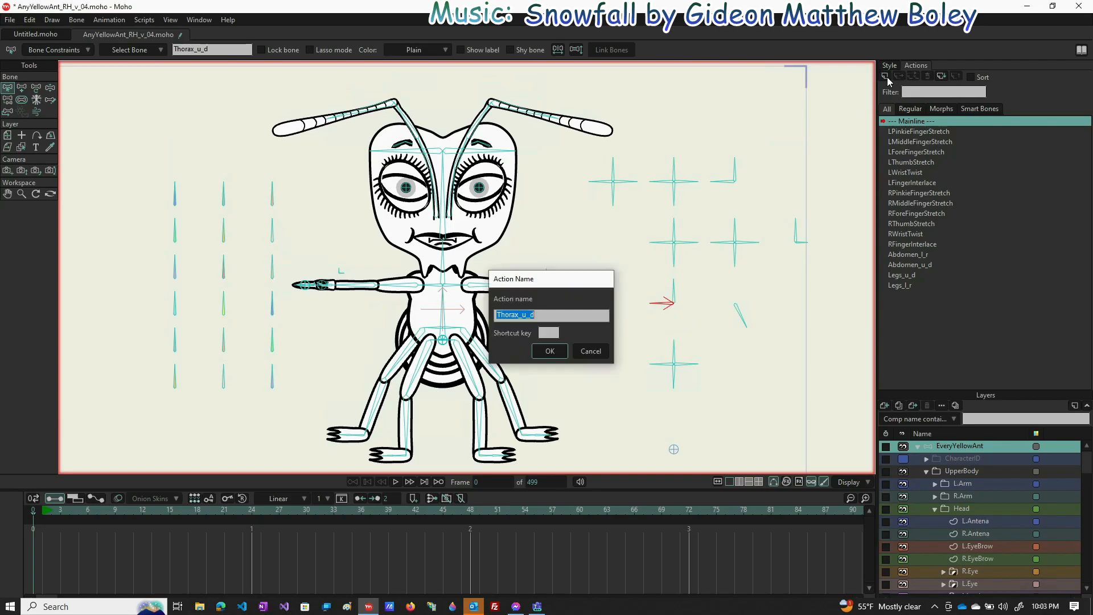
{"action": "left_click", "coordinate": [550, 352]}
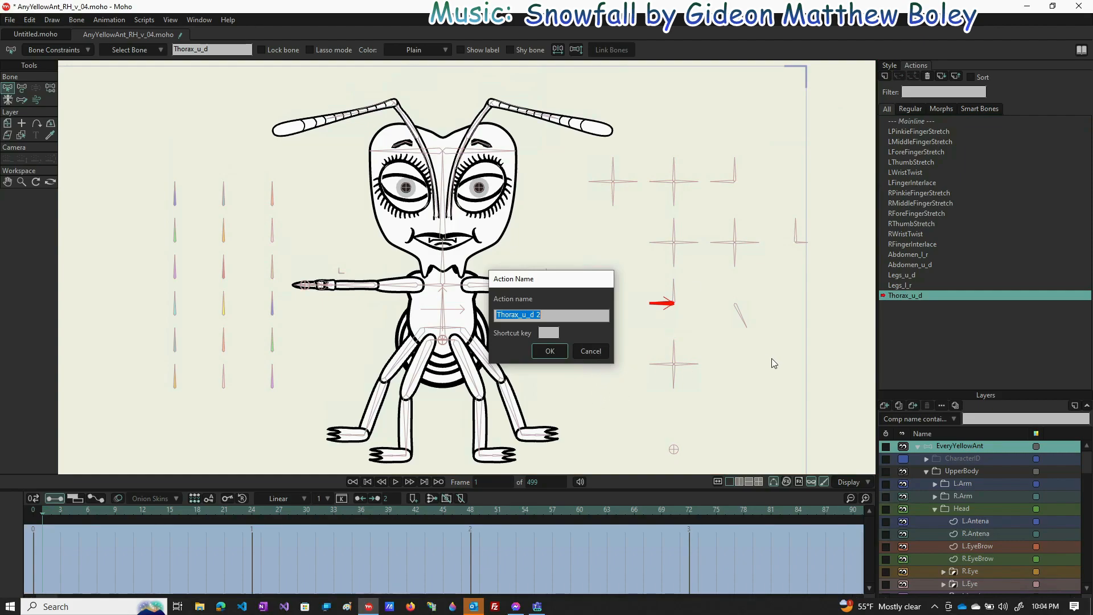
{"action": "left_click", "coordinate": [590, 351]}
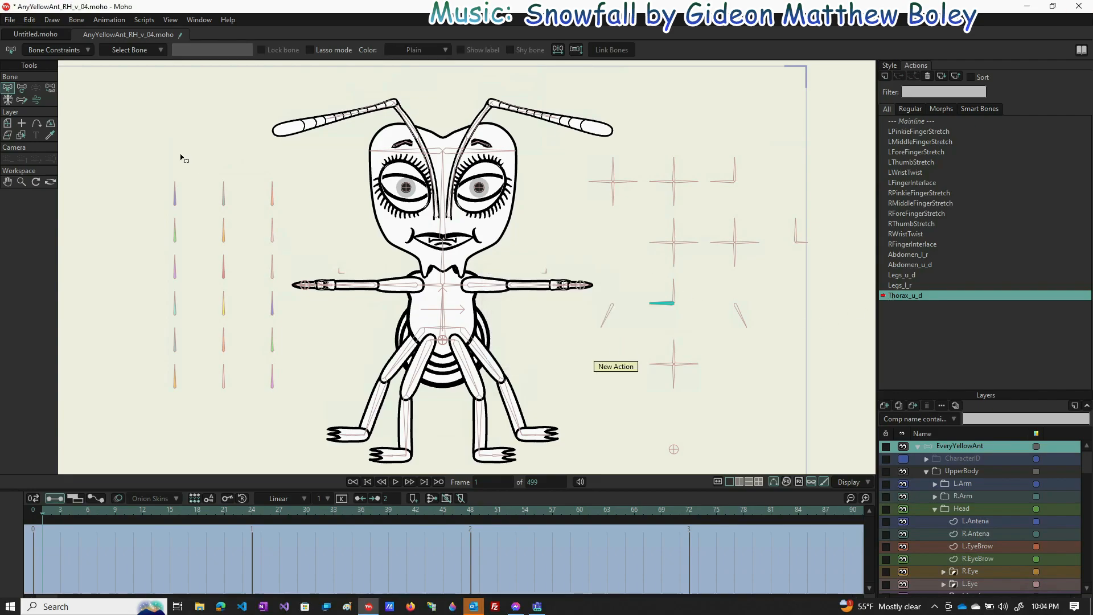
- Rotate the Thorax_u_d control bone to about 211.9° at frame 1 and about 147.9° at frame 65
{"action": "left_click", "coordinate": [21, 88]}
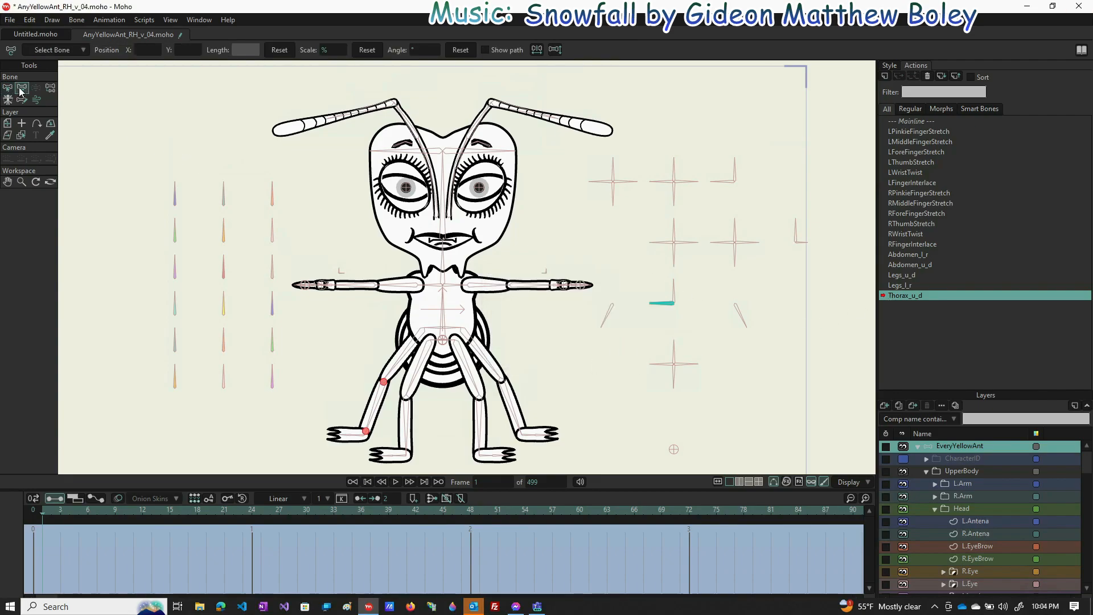
{"action": "left_click_drag", "start_coordinate": [658, 302], "coordinate": [666, 334]}
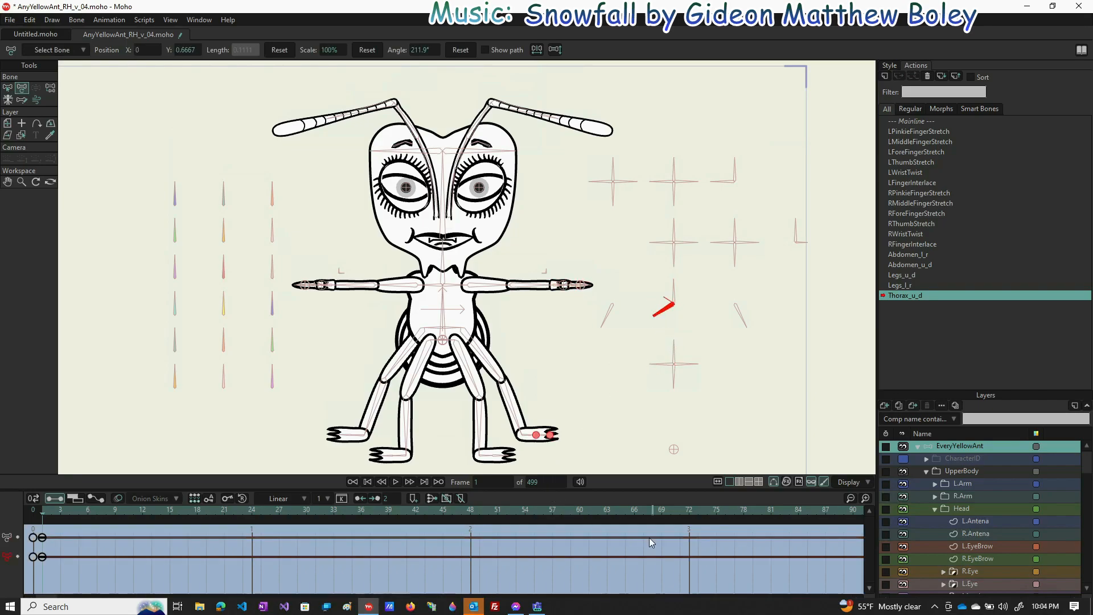
{"action": "left_click", "coordinate": [626, 512]}
{"action": "left_click_drag", "start_coordinate": [660, 345], "coordinate": [658, 277]}
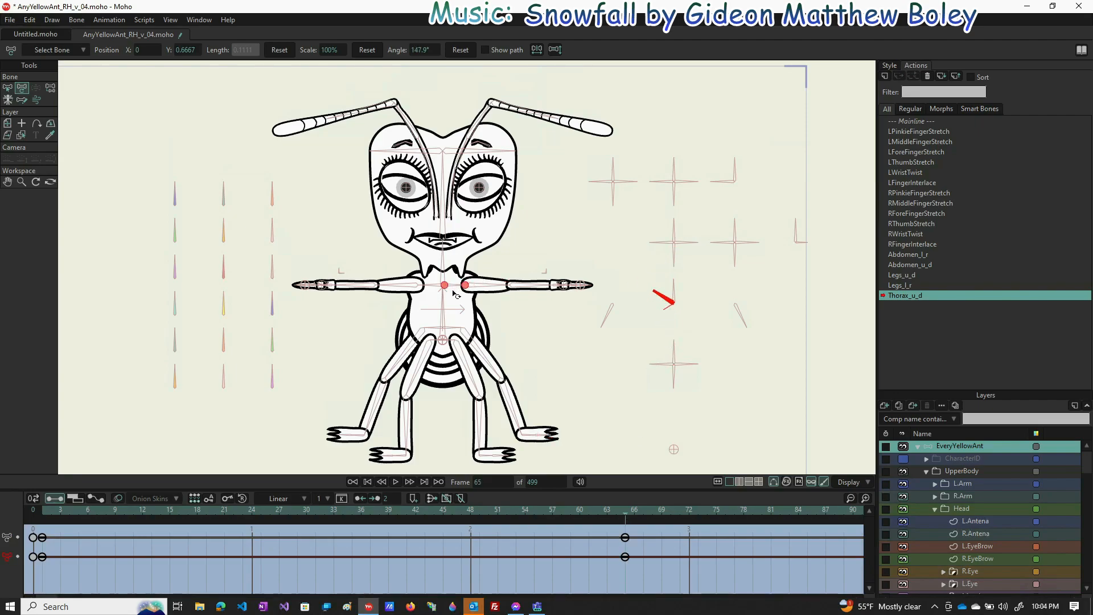
- At frame 65 of Thorax_u_d, scale up the vertical central thorax bone to raise the upper body
{"action": "left_click", "coordinate": [444, 307]}
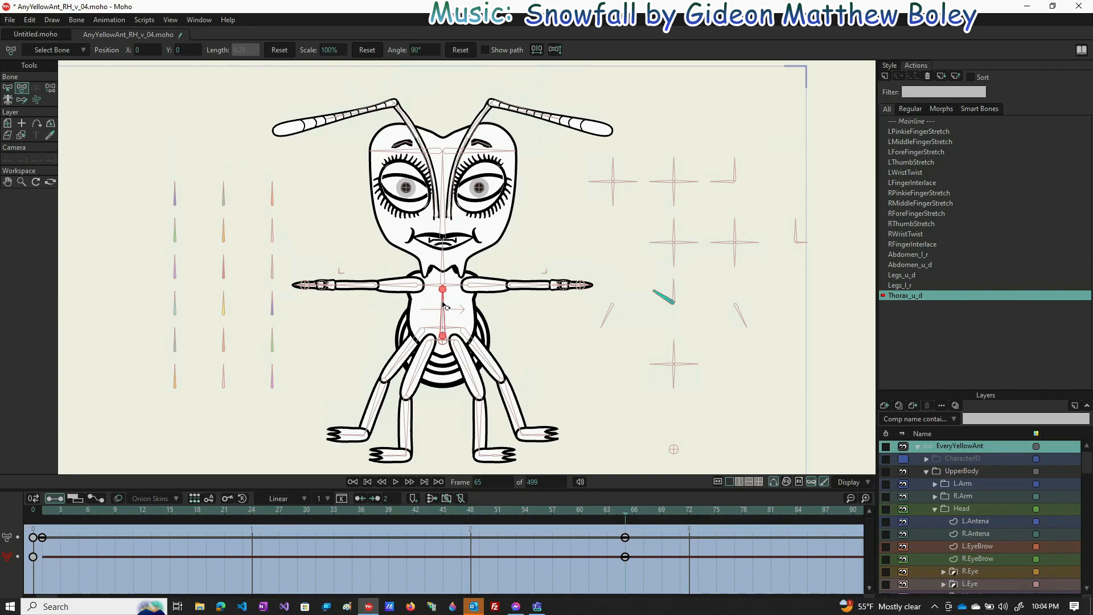
{"action": "scroll", "coordinate": [326, 49], "scroll_direction": "up", "scroll_amount": 3}
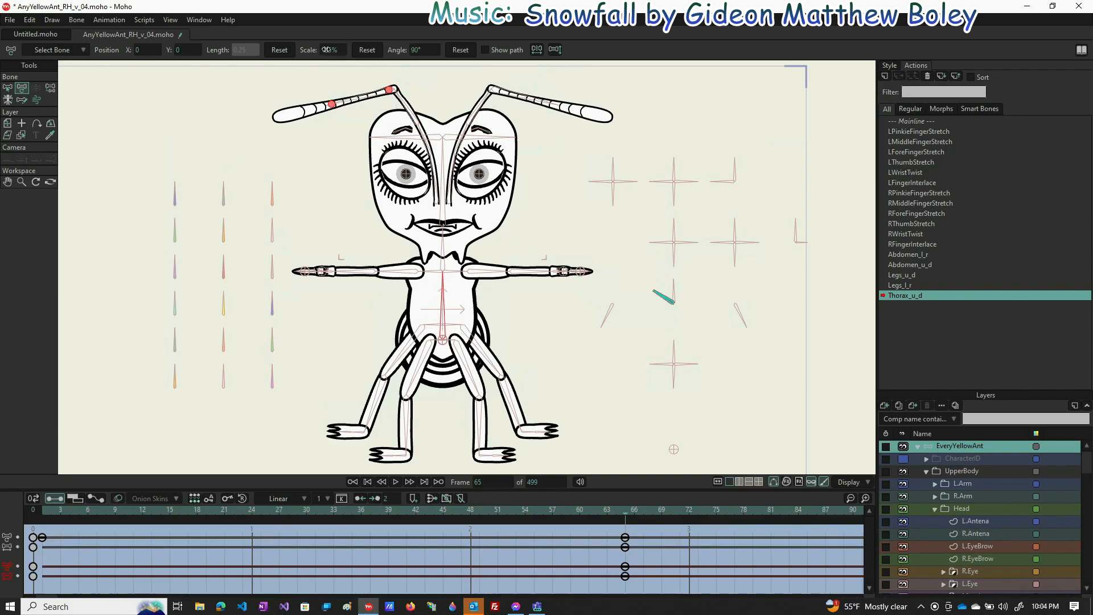
{"action": "left_click", "coordinate": [174, 230]}
- At frame 1, set the vertical central thorax bone's scale to 50%
{"action": "left_click", "coordinate": [45, 512]}
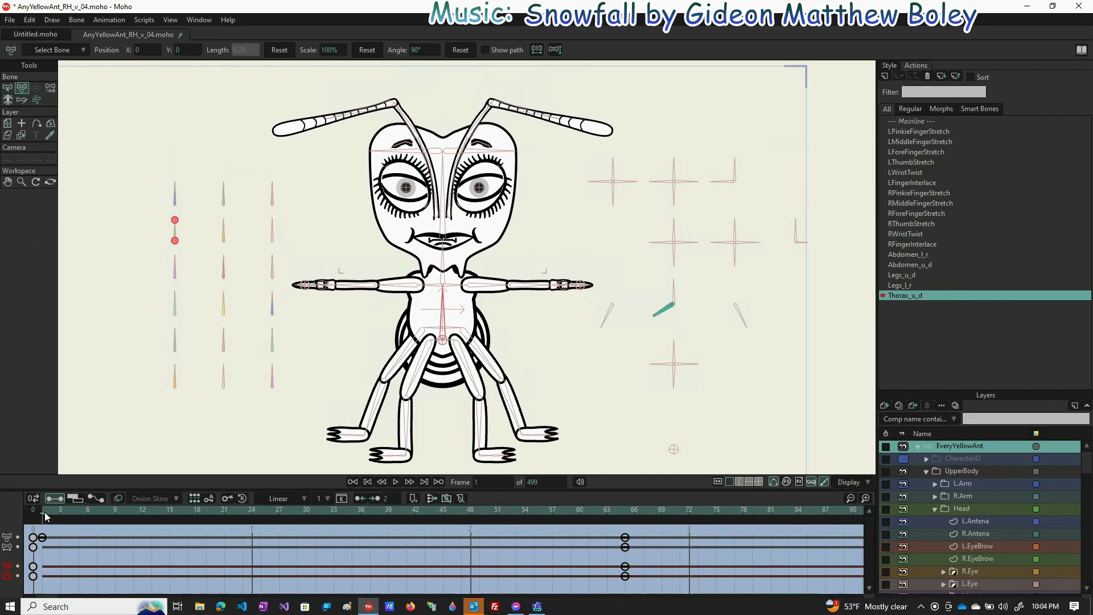
{"action": "left_click", "coordinate": [330, 50]}
{"action": "left_click", "coordinate": [397, 127]}
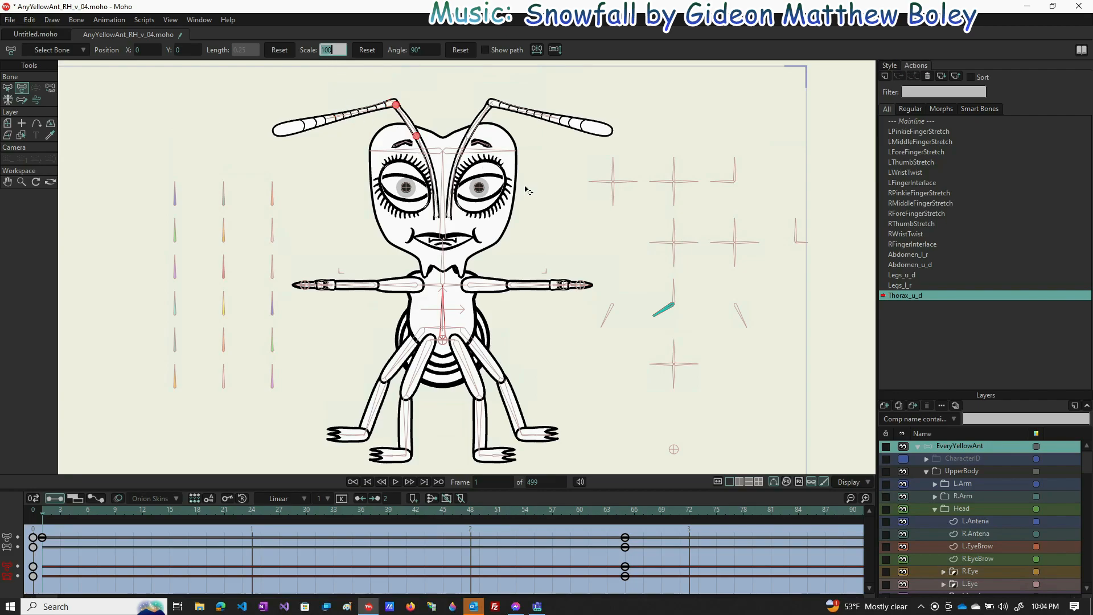
{"action": "type", "text": "50"}
{"action": "key", "text": "Return"}
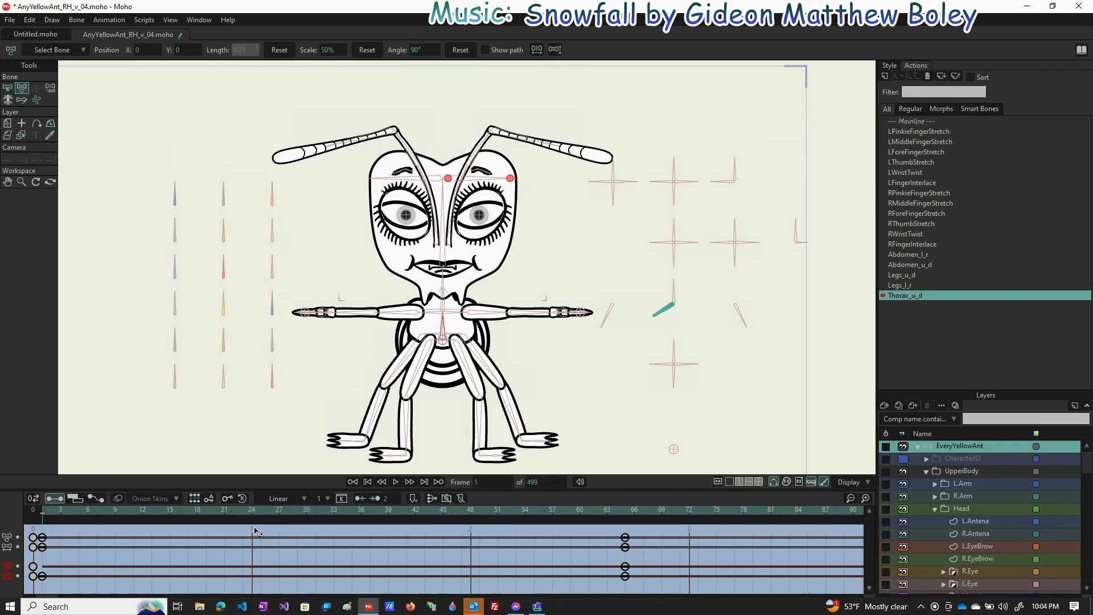
- At frame 33, reset the vertical central thorax bone's scale to 100%
{"action": "left_click", "coordinate": [334, 515]}
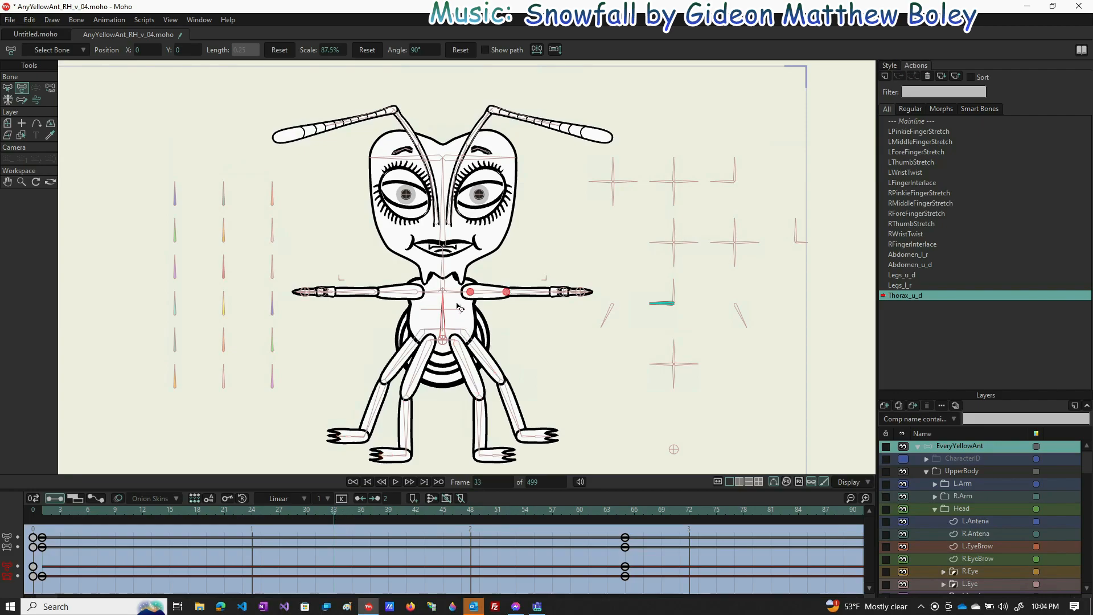
{"action": "left_click", "coordinate": [444, 322]}
{"action": "left_click", "coordinate": [374, 112]}
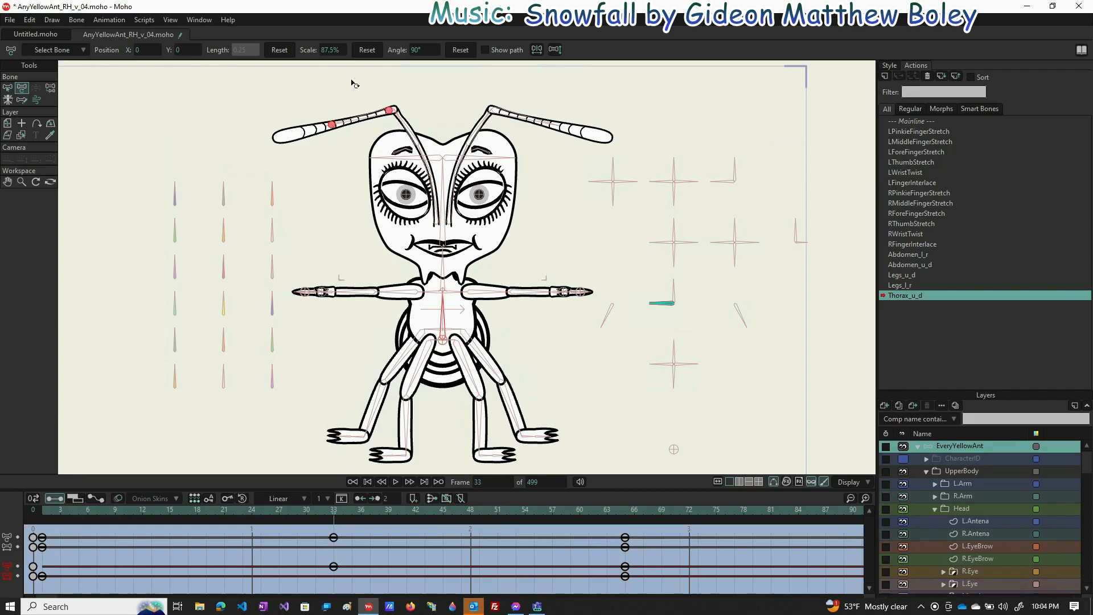
{"action": "left_click", "coordinate": [365, 51]}
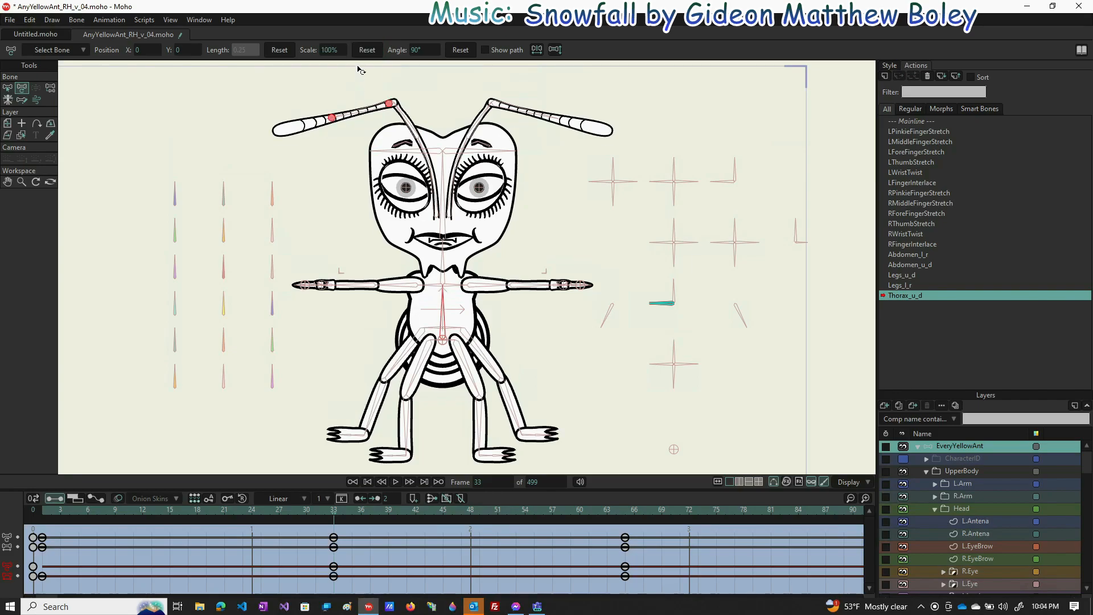
- Return to the Mainline animation and manipulate the Thorax_u_d and Legs_u_d control bones to test the smart actions
{"action": "left_click", "coordinate": [906, 123]}
{"action": "left_click", "coordinate": [906, 122]}
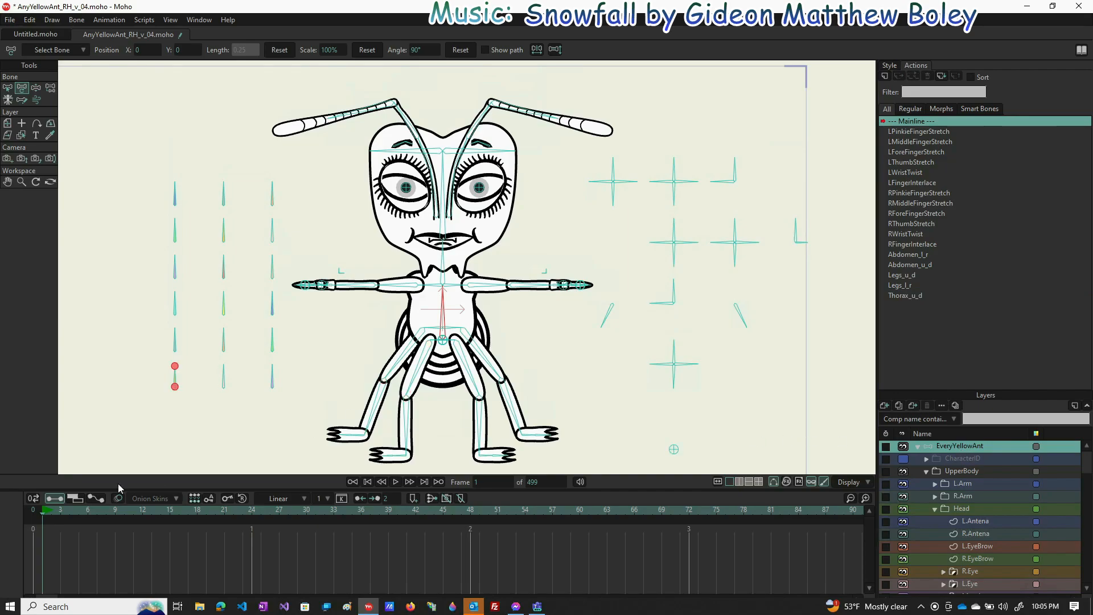
{"action": "left_click", "coordinate": [35, 89]}
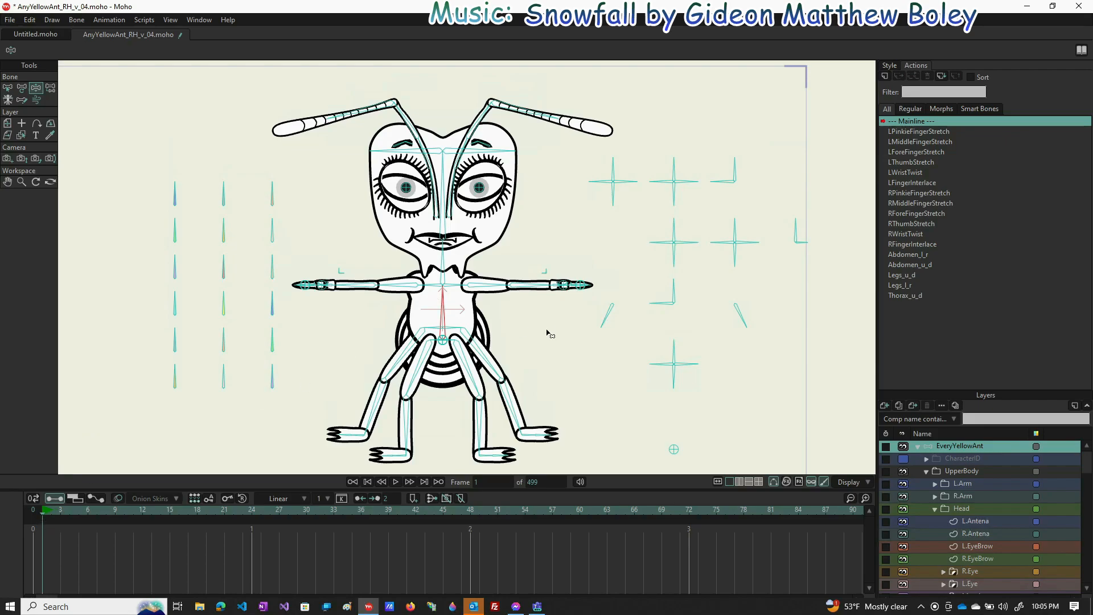
{"action": "mouse_move", "coordinate": [654, 306]}
{"action": "left_mouse_down"}
{"action": "mouse_move", "coordinate": [663, 335]}
{"action": "mouse_move", "coordinate": [660, 249]}
{"action": "mouse_move", "coordinate": [661, 324]}
{"action": "left_mouse_up"}
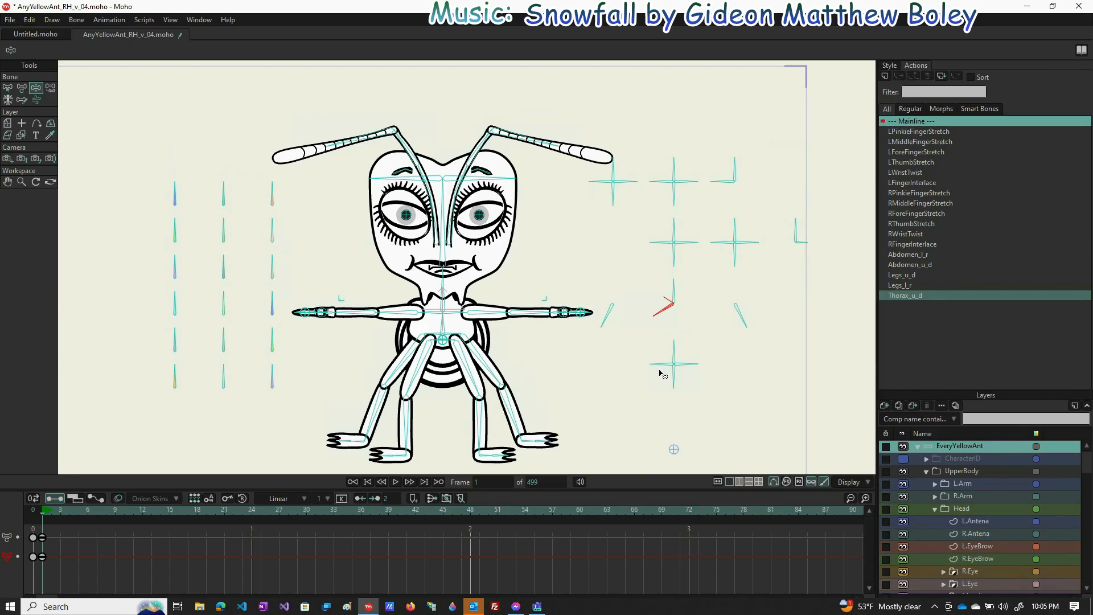
{"action": "left_click", "coordinate": [660, 369]}
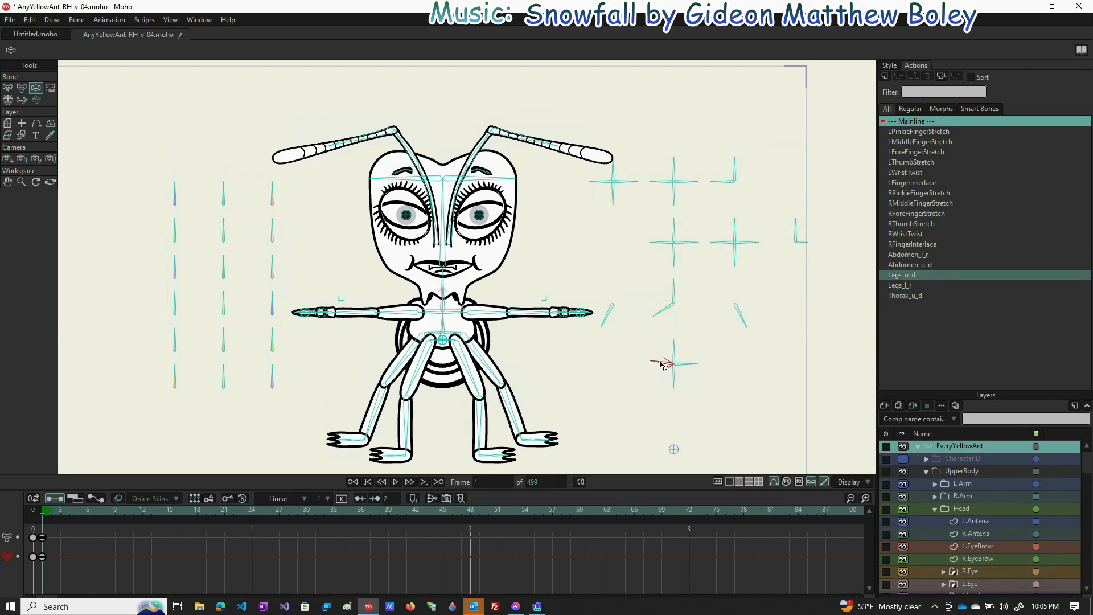
{"action": "left_click_drag", "start_coordinate": [663, 366], "coordinate": [659, 354]}
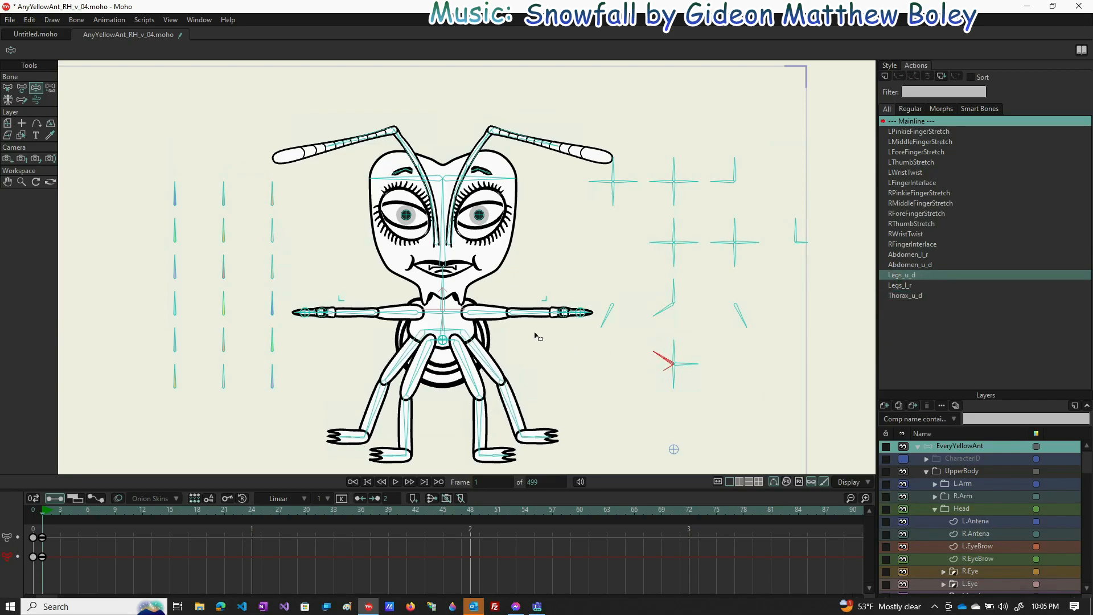
- Test-pose the ant at frame 1 with both arms bent downward and the head tilted sideways
{"action": "left_click_drag", "start_coordinate": [462, 313], "coordinate": [470, 340]}
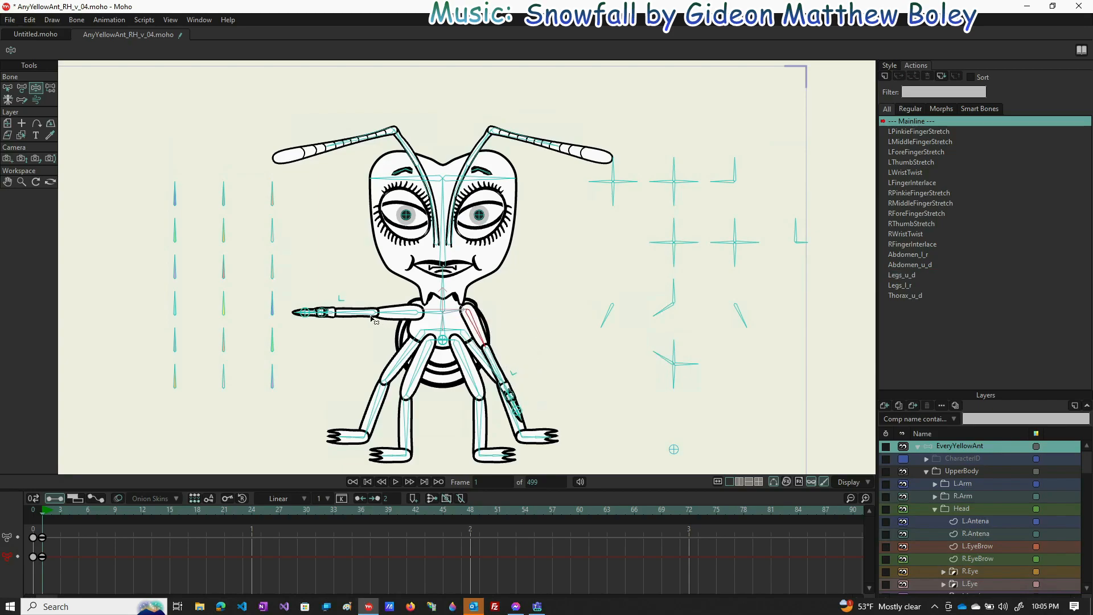
{"action": "left_click_drag", "start_coordinate": [371, 318], "coordinate": [405, 383]}
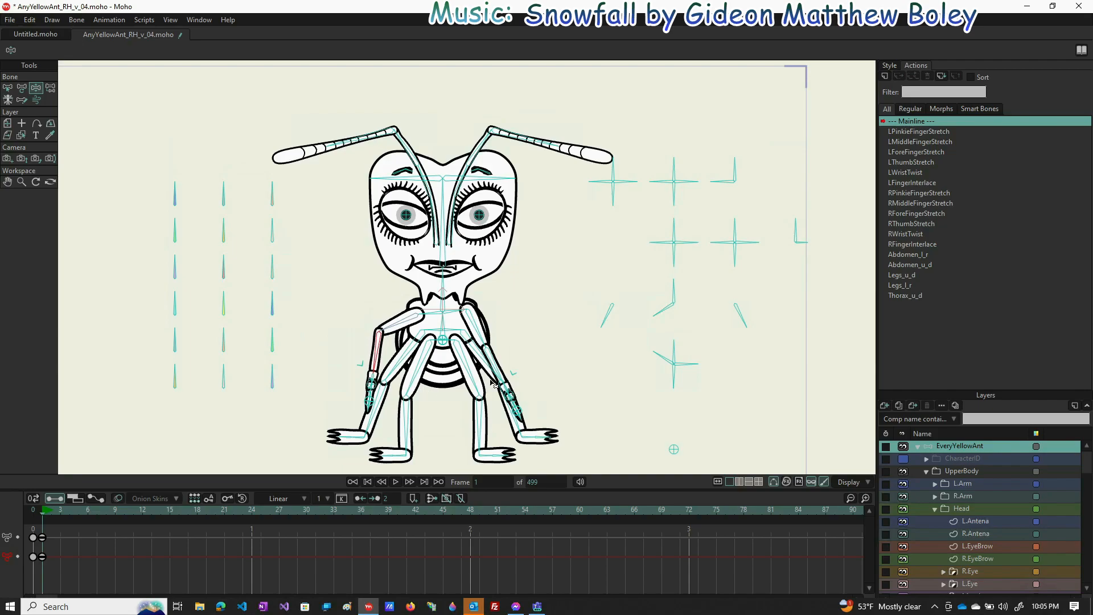
{"action": "mouse_move", "coordinate": [493, 365]}
{"action": "left_mouse_down"}
{"action": "mouse_move", "coordinate": [521, 367]}
{"action": "mouse_move", "coordinate": [506, 374]}
{"action": "left_mouse_up"}
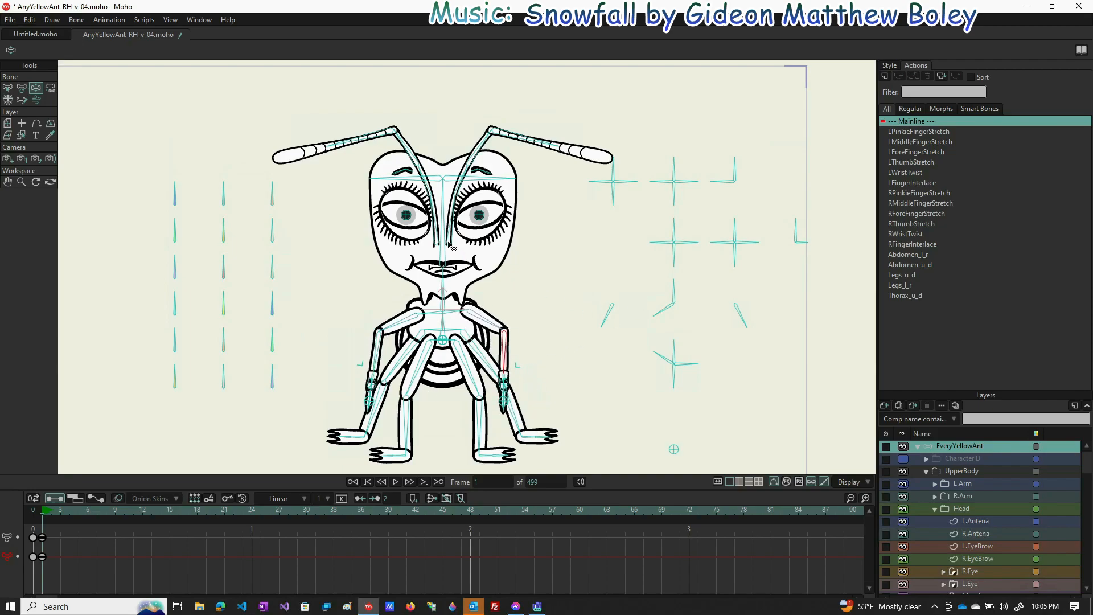
{"action": "left_click_drag", "start_coordinate": [447, 263], "coordinate": [422, 263]}
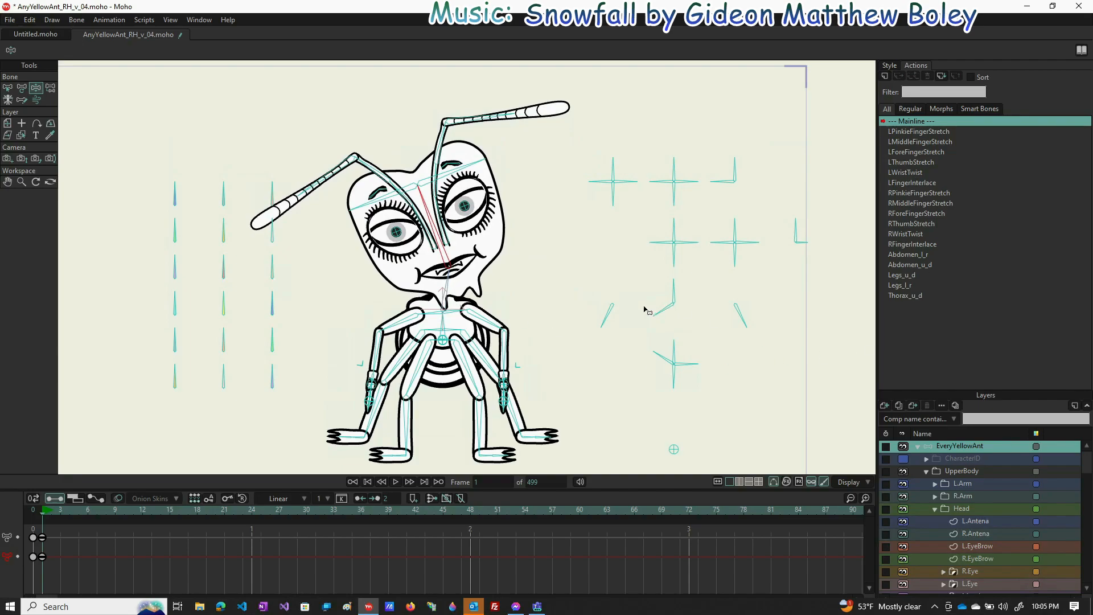
- Select the Thorax_l_r control bone and enable animated layer order for the UpperBody group at frame 0
{"action": "left_click", "coordinate": [681, 289]}
{"action": "left_click", "coordinate": [961, 471]}
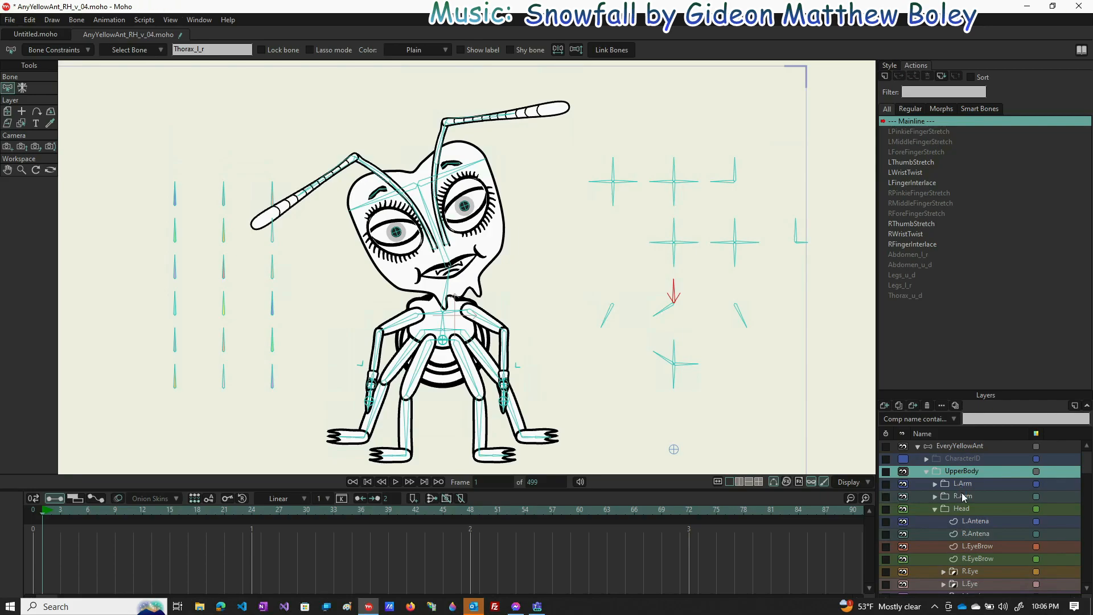
{"action": "key", "text": "Left"}
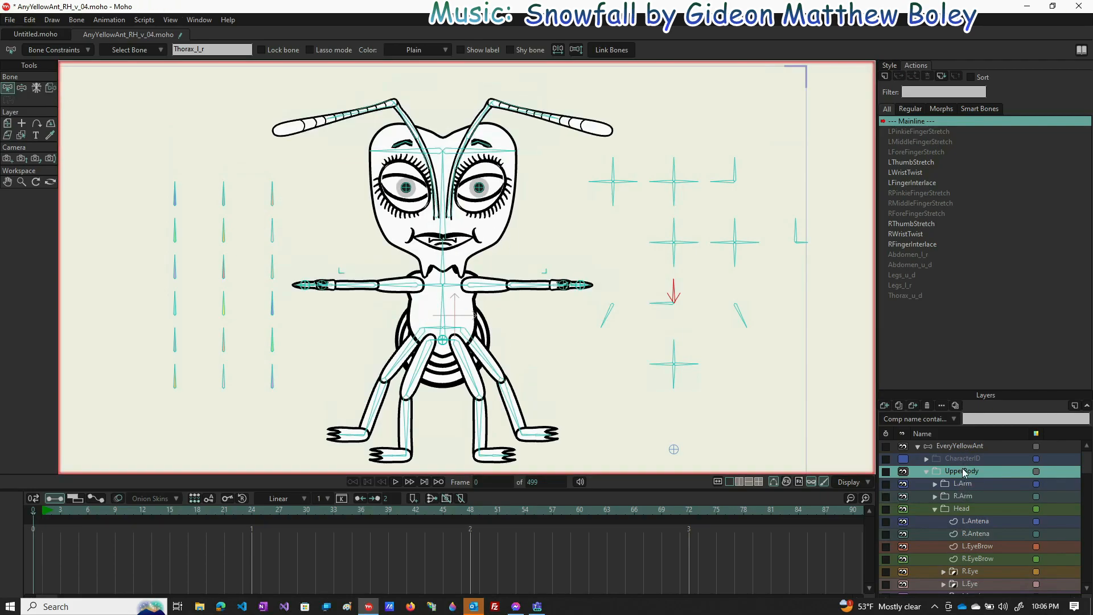
{"action": "double_click", "coordinate": [962, 472]}
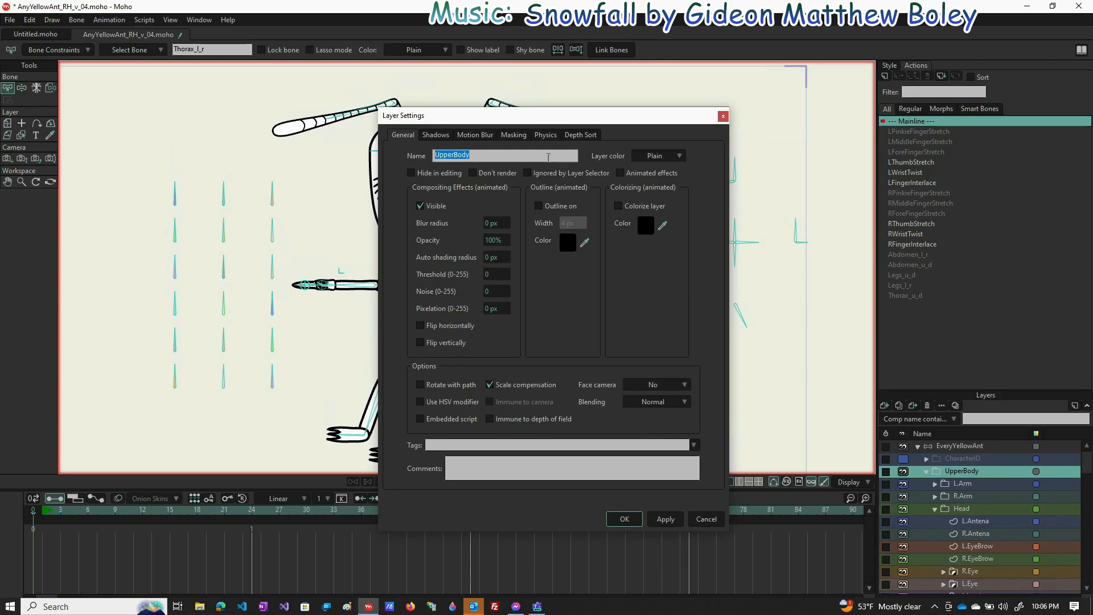
{"action": "left_click", "coordinate": [593, 137]}
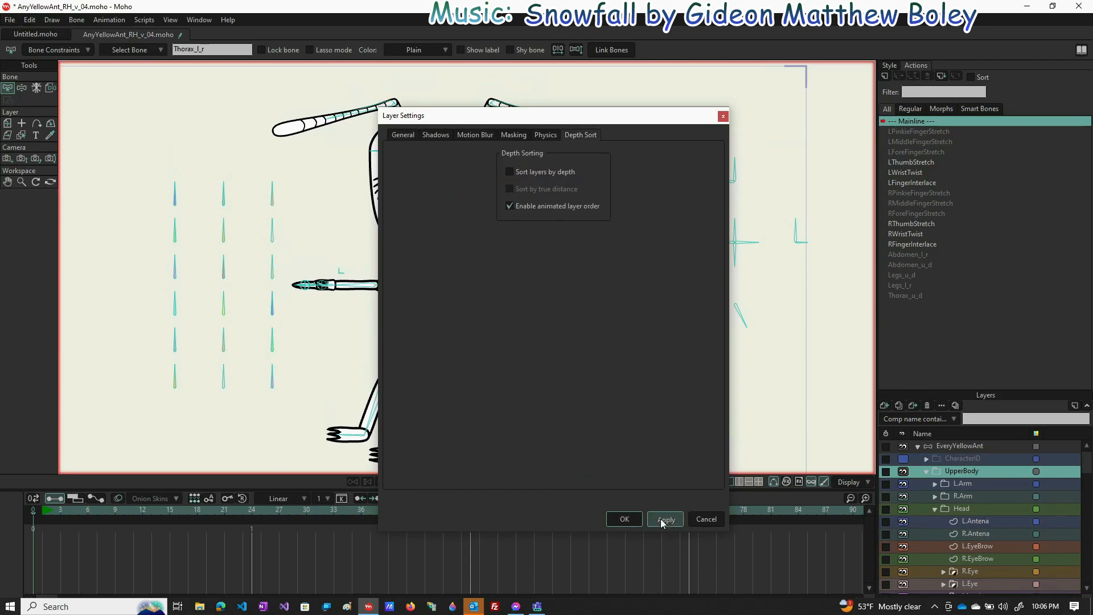
{"action": "left_click", "coordinate": [629, 522]}
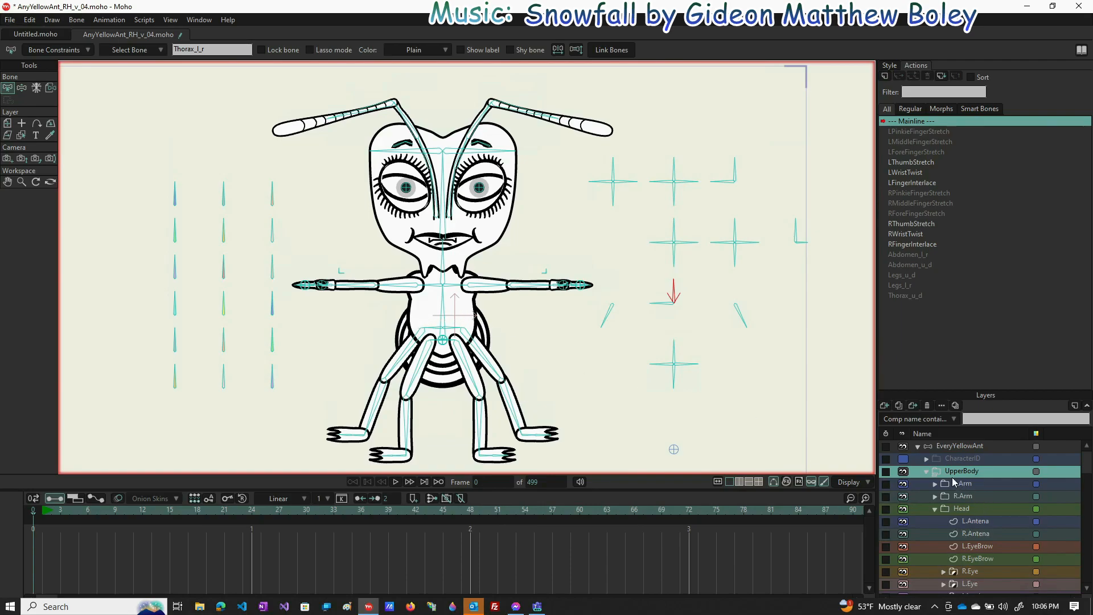
- Collapse the Head group and create a smart bone action named Thorax_l_r on the EveryYellowAnt layer
{"action": "left_click", "coordinate": [935, 508]}
{"action": "left_click", "coordinate": [959, 445]}
{"action": "left_click", "coordinate": [884, 76]}
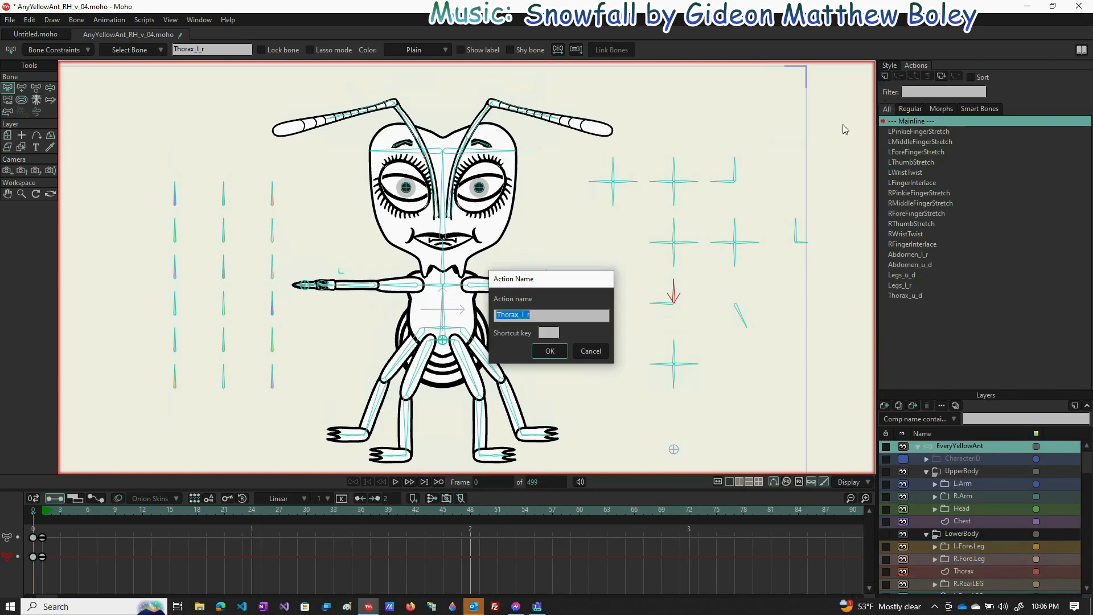
{"action": "left_click", "coordinate": [556, 351]}
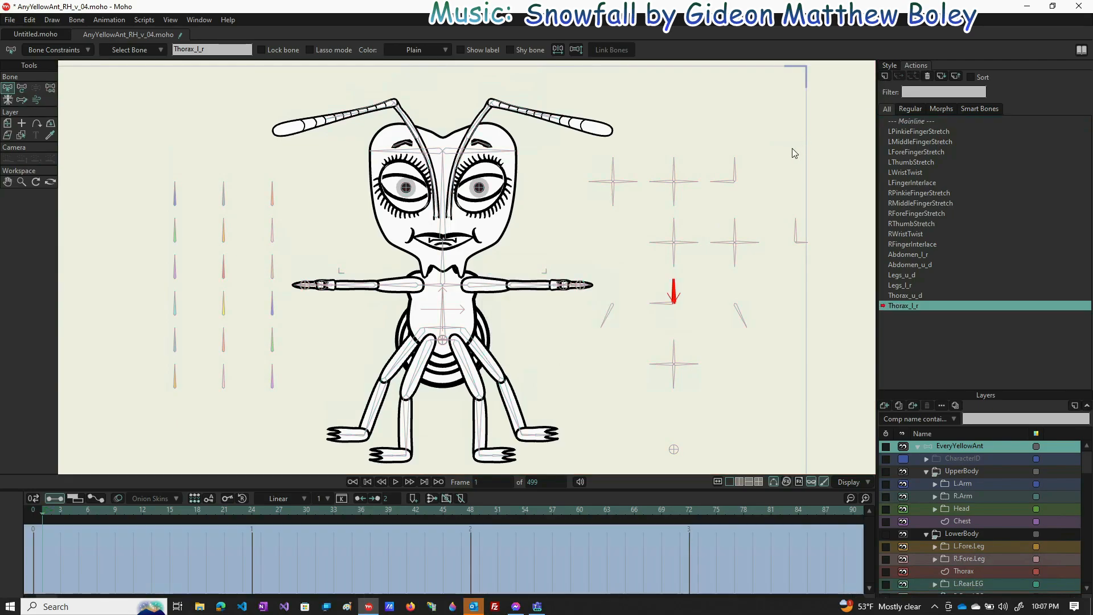
- Rotate the Thorax_l_r control bone to 122.6° at frame 1 and 58.6° at frame 65
{"action": "left_click", "coordinate": [20, 89]}
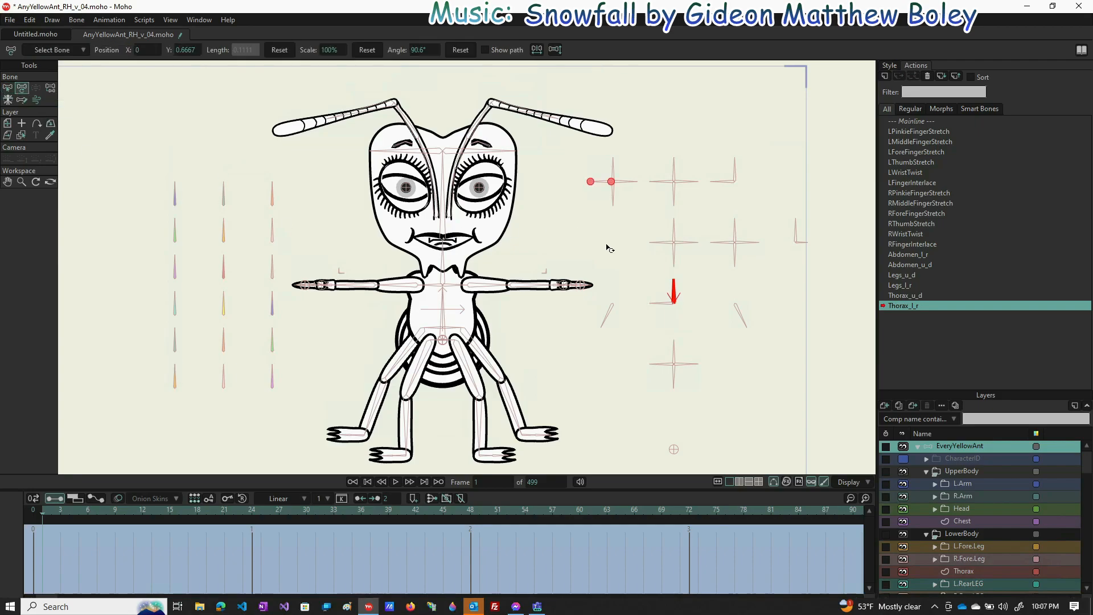
{"action": "left_click_drag", "start_coordinate": [673, 289], "coordinate": [658, 296]}
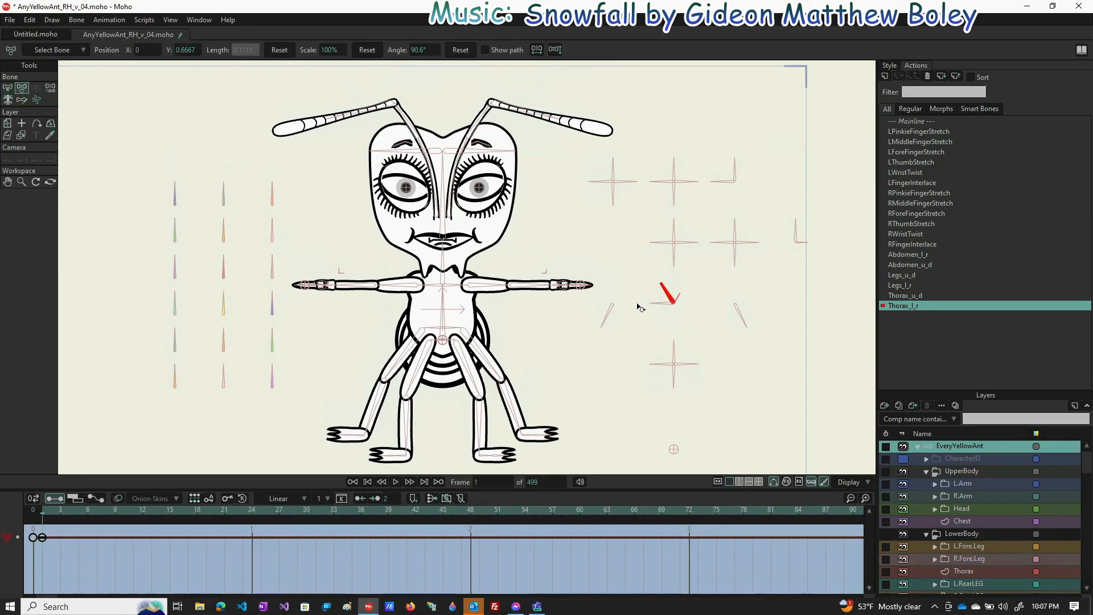
{"action": "left_click", "coordinate": [499, 456]}
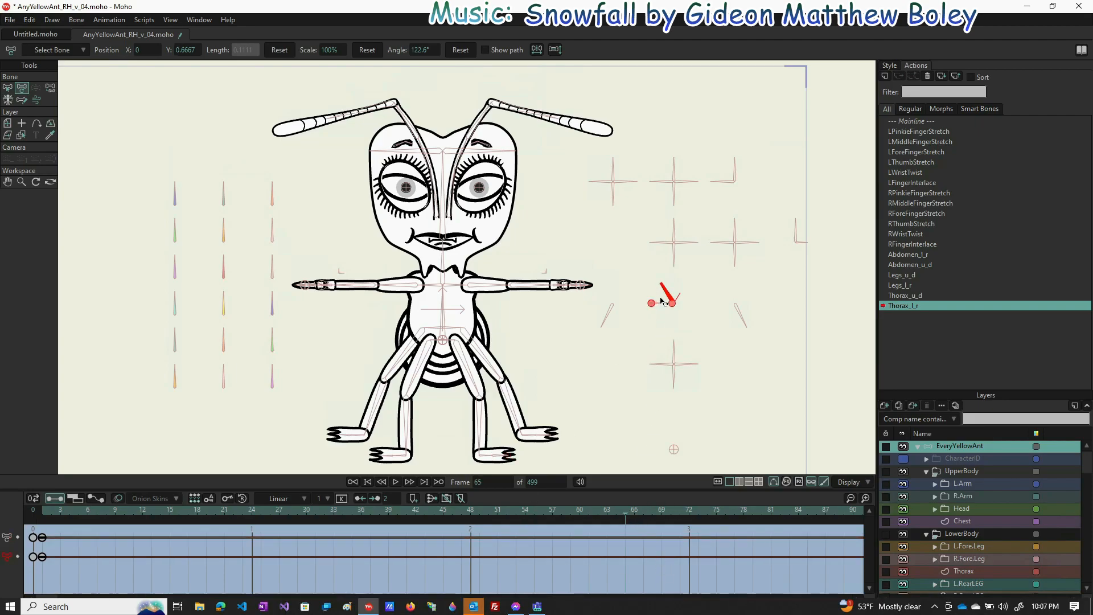
{"action": "left_click_drag", "start_coordinate": [670, 295], "coordinate": [708, 300]}
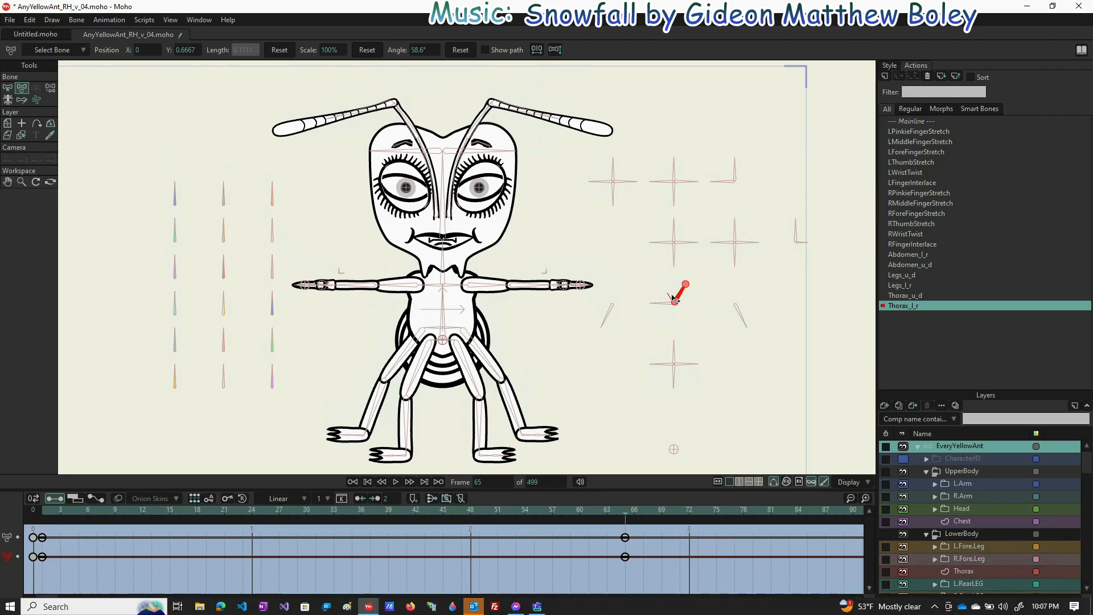
- At frame 65, scale the shoulder bone on the figure's right-hand side as drawn to 50% and the opposite shoulder bone to 5%
{"action": "scroll", "coordinate": [464, 291], "scroll_direction": "up", "scroll_amount": 5}
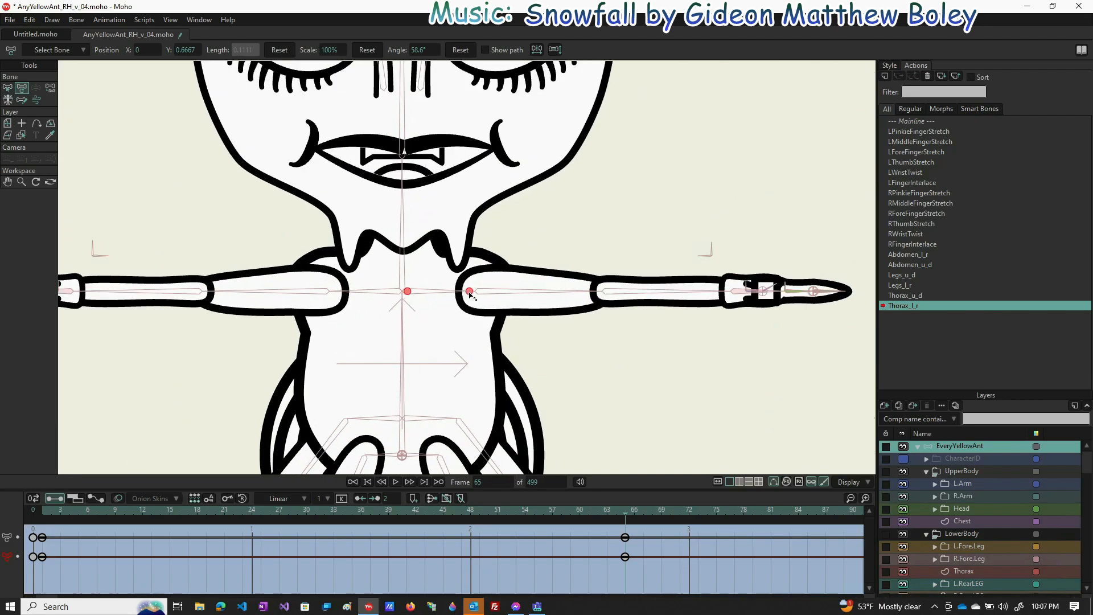
{"action": "left_click", "coordinate": [452, 292]}
{"action": "left_click", "coordinate": [336, 51]}
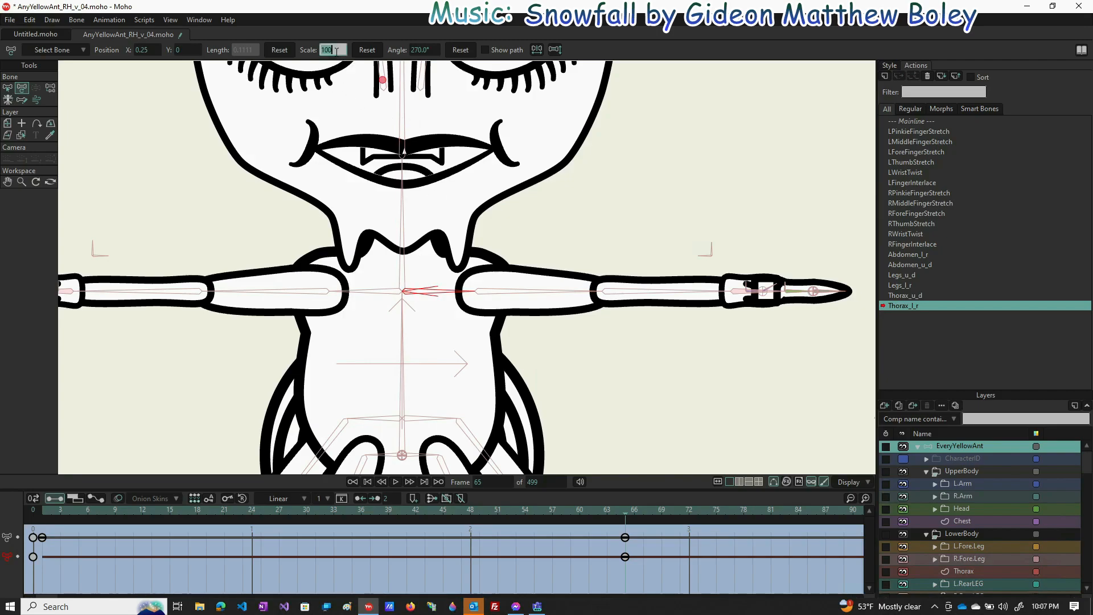
{"action": "type", "text": "50"}
{"action": "key", "text": "Return"}
{"action": "left_click", "coordinate": [386, 293]}
{"action": "left_click", "coordinate": [332, 51]}
{"action": "type", "text": "5"}
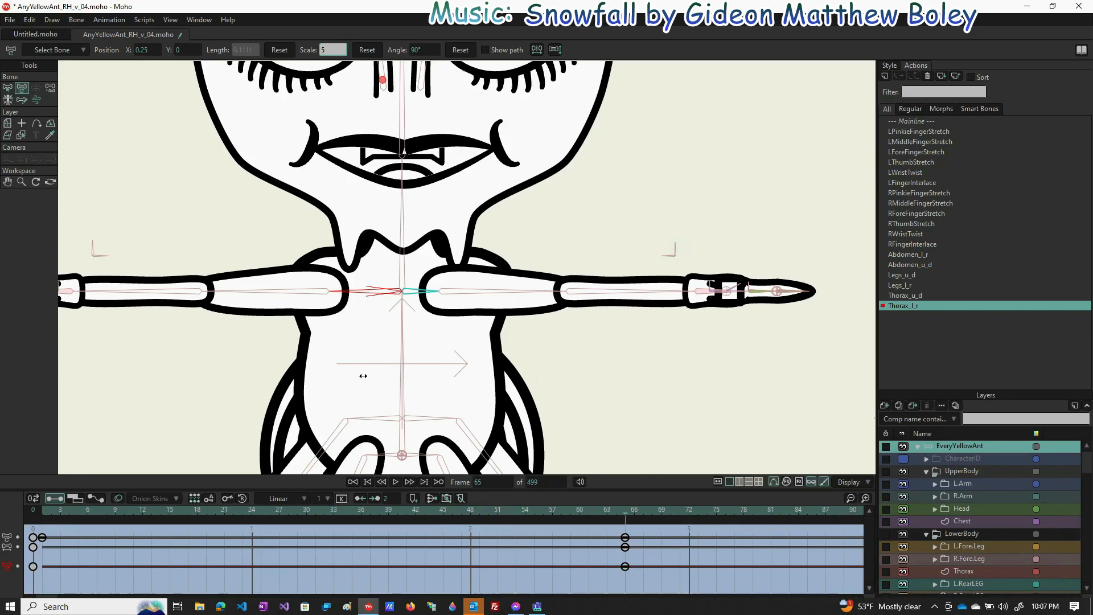
{"action": "key", "text": "Return"}
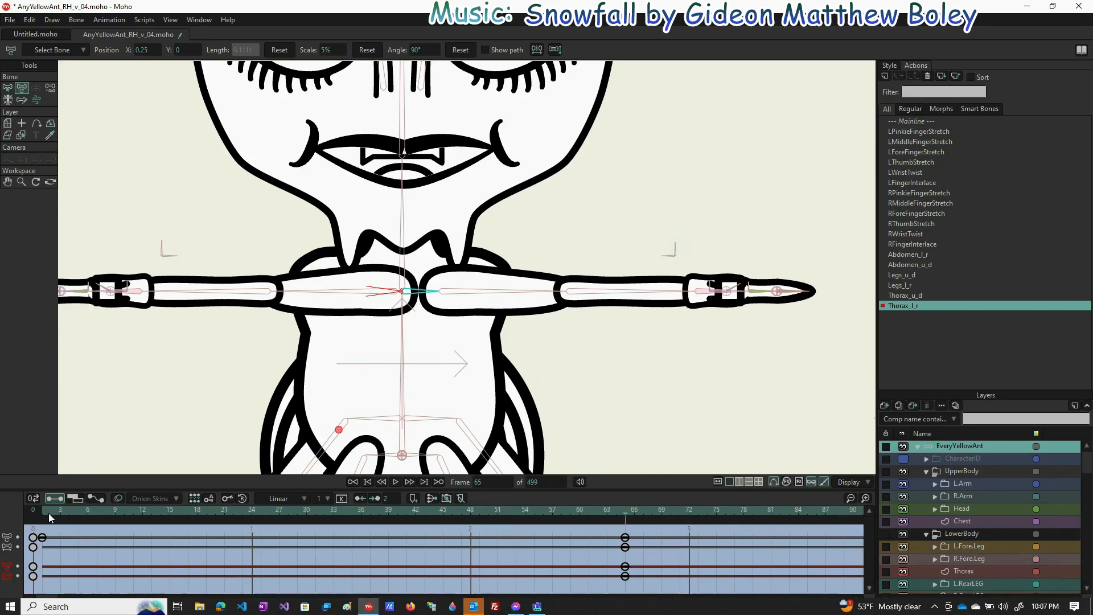
- At frame 1, scale the shoulder bone on the figure's left-hand side as drawn to 50% and the opposite shoulder bone to 5%
{"action": "left_click", "coordinate": [44, 510]}
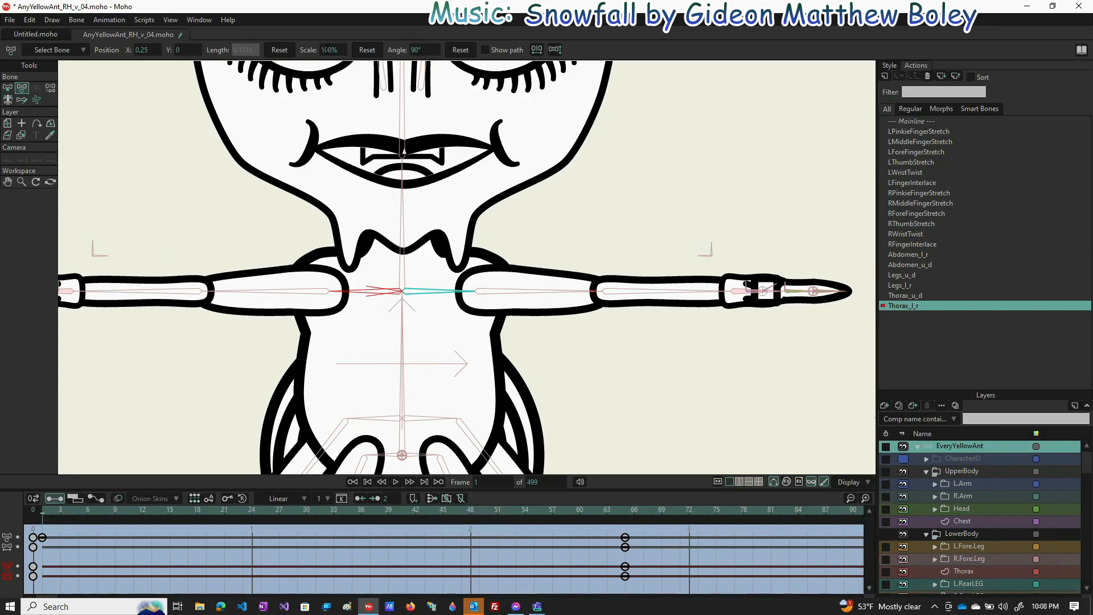
{"action": "left_click", "coordinate": [328, 50]}
{"action": "type", "text": "50"}
{"action": "key", "text": "Return"}
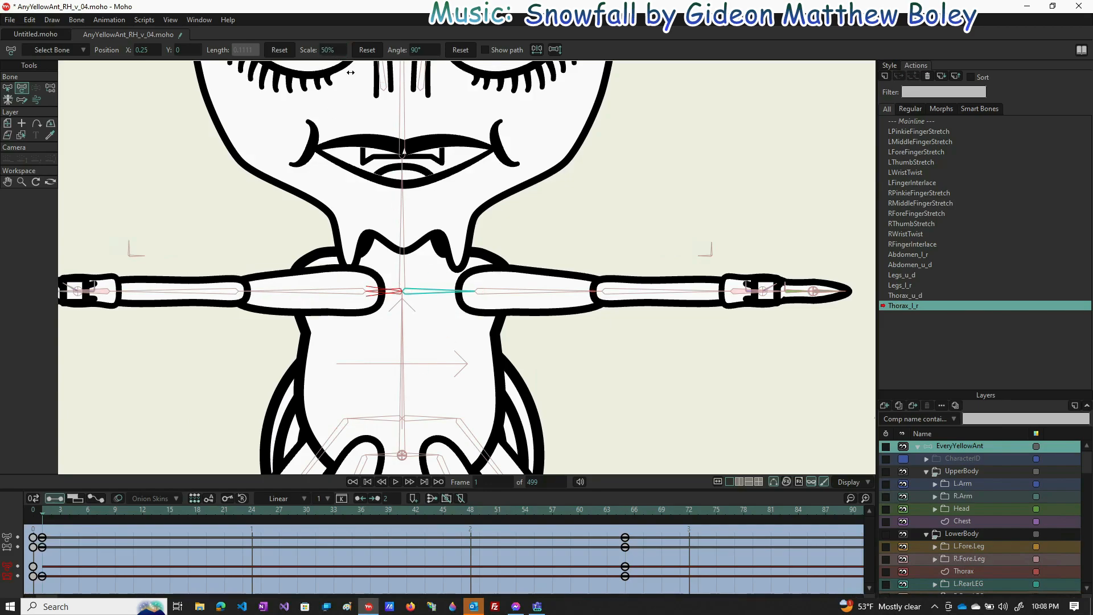
{"action": "left_click", "coordinate": [402, 290]}
{"action": "left_click", "coordinate": [330, 50]}
{"action": "type", "text": "5"}
{"action": "key", "text": "Return"}
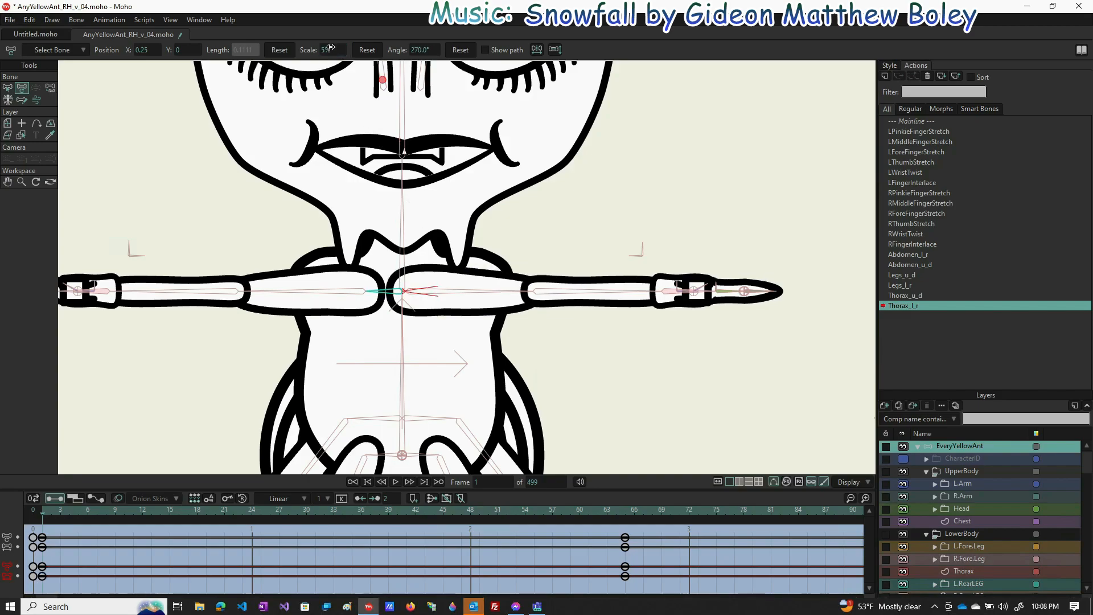
- At frame 33, reset the scale of both shoulder bones to 100%
{"action": "left_click_drag", "start_coordinate": [579, 511], "coordinate": [326, 513]}
{"action": "left_click", "coordinate": [332, 510]}
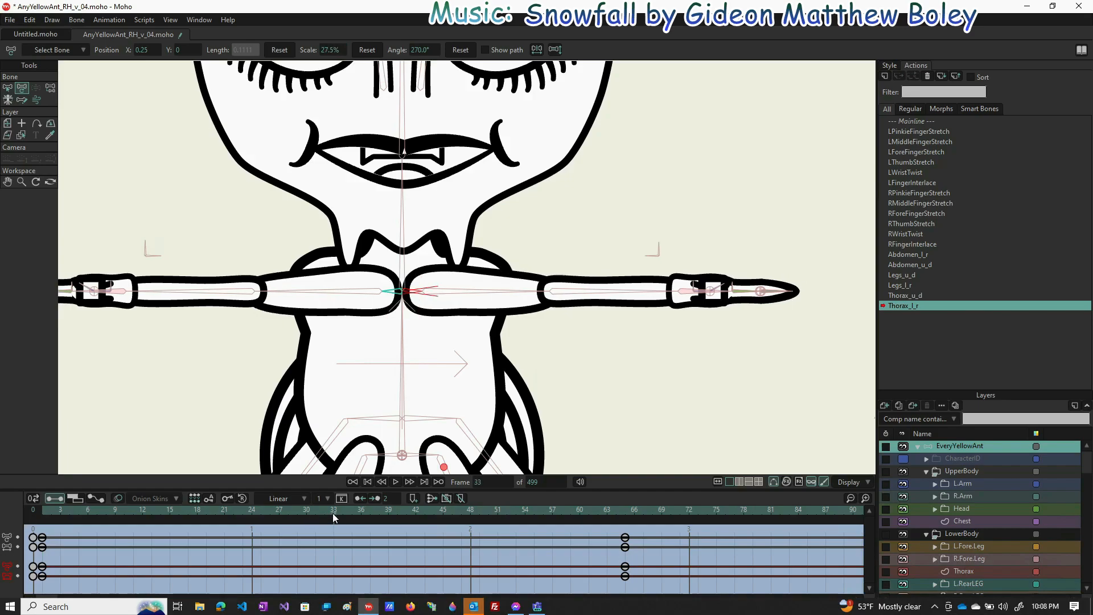
{"action": "scroll", "coordinate": [415, 270], "scroll_direction": "up", "scroll_amount": 5}
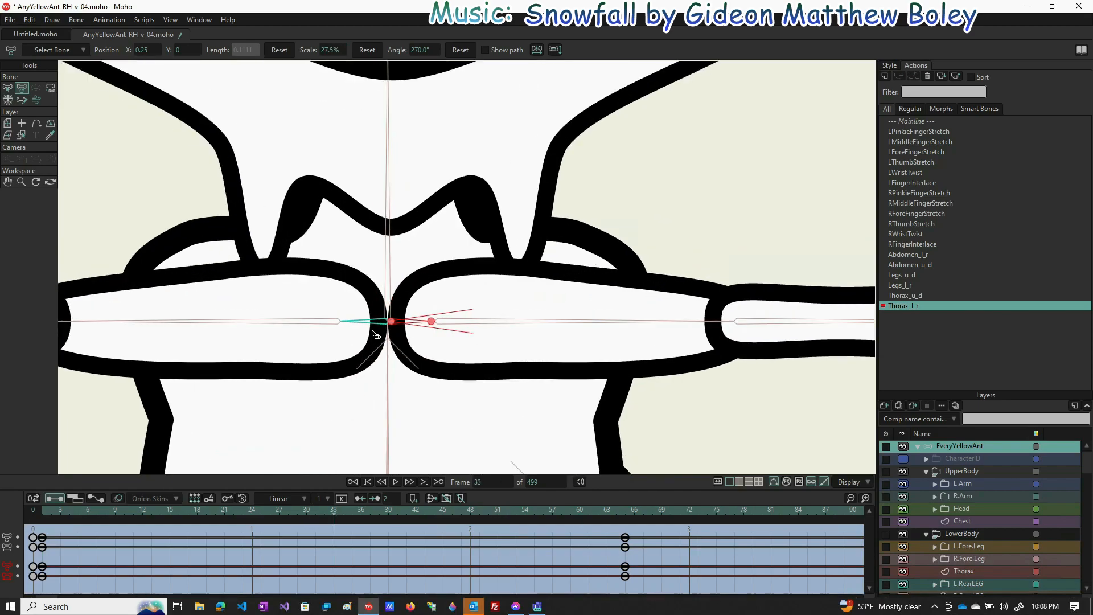
{"action": "key", "text": "z"}
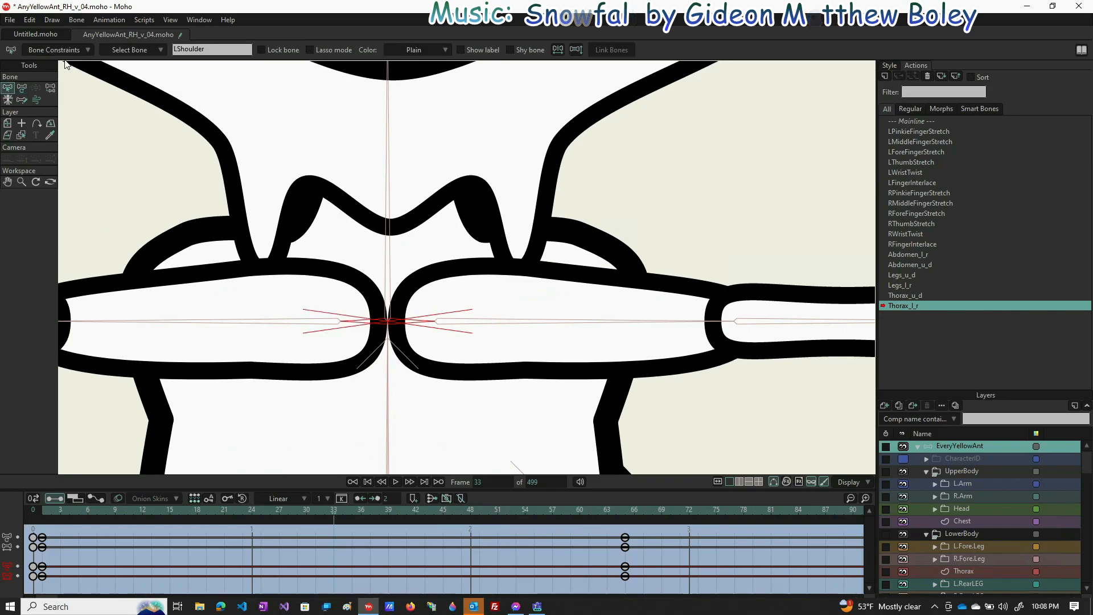
{"action": "left_click", "coordinate": [22, 89]}
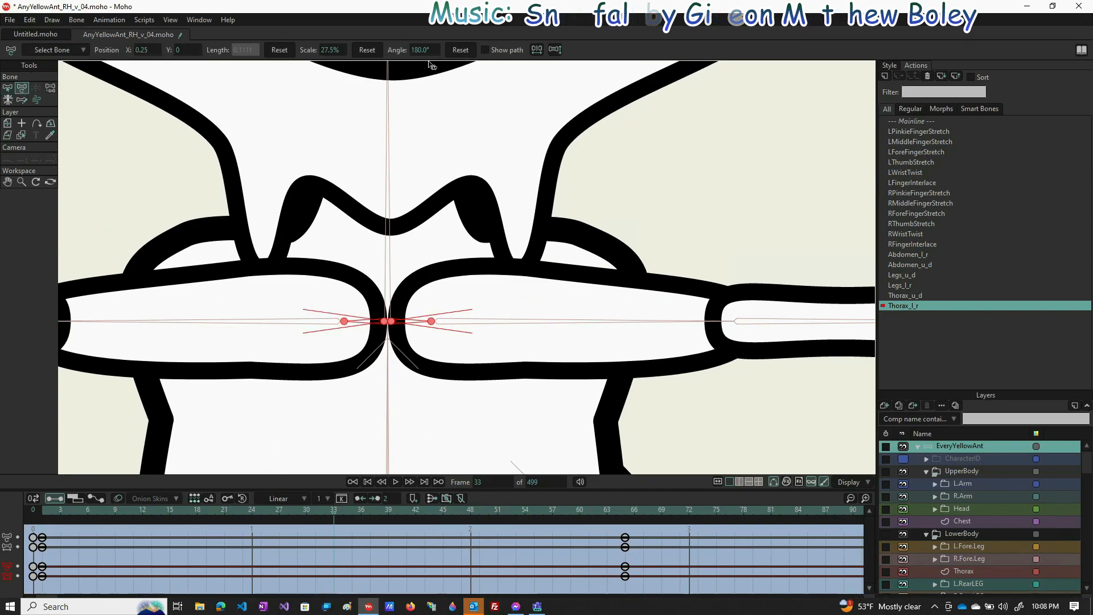
{"action": "left_click", "coordinate": [367, 51]}
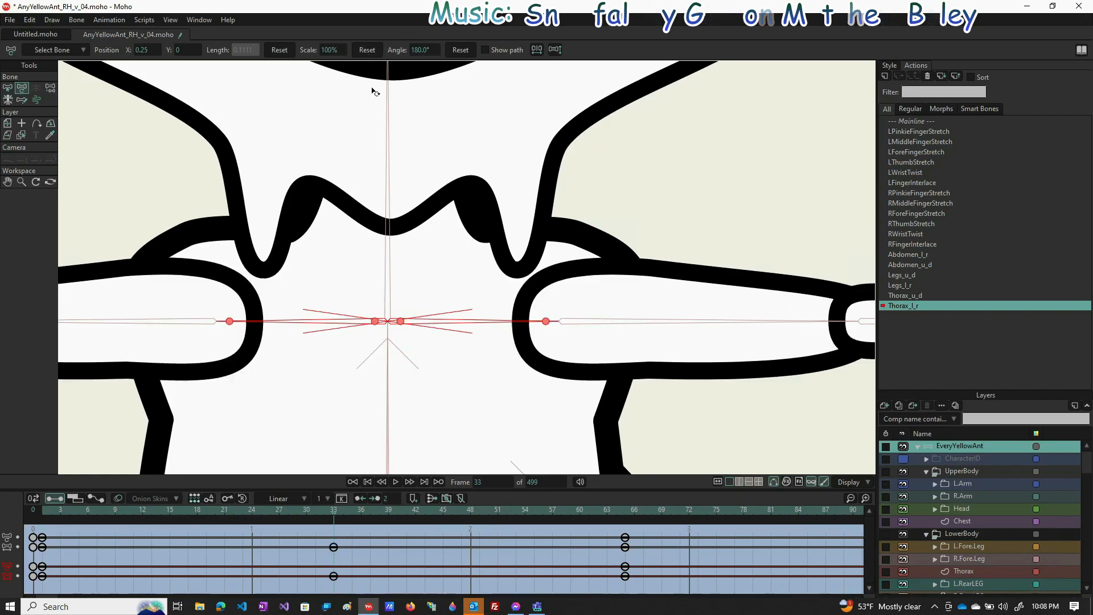
- At frame 48, scale the shoulder bone on the figure's right-hand side as drawn to 150%
{"action": "left_click", "coordinate": [471, 509]}
{"action": "left_click_drag", "start_coordinate": [508, 321], "coordinate": [533, 322]}
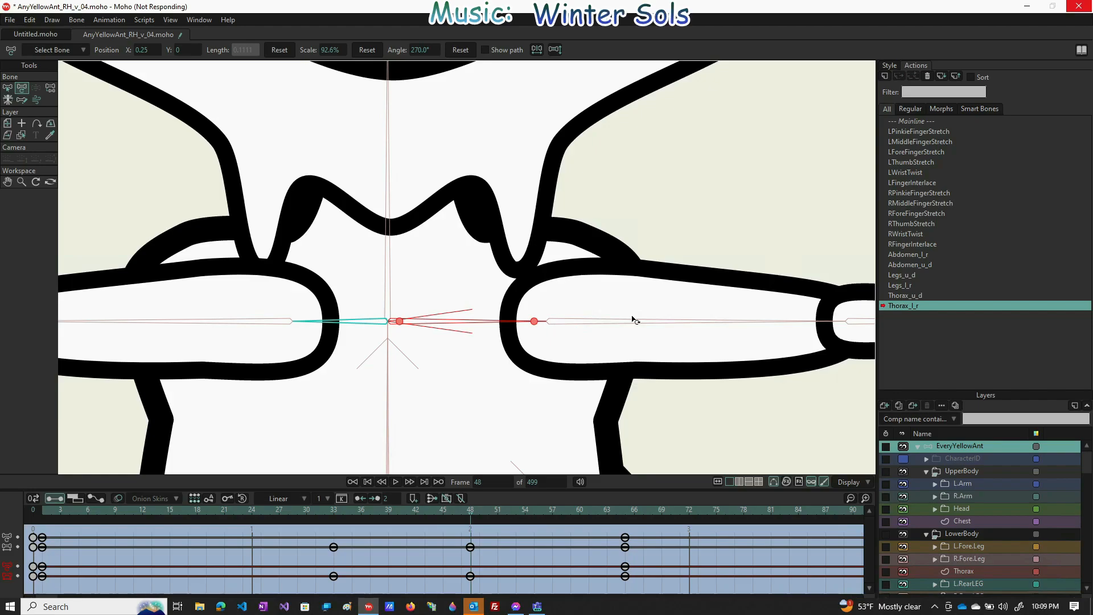
{"action": "left_click_drag", "start_coordinate": [632, 317], "coordinate": [644, 320]}
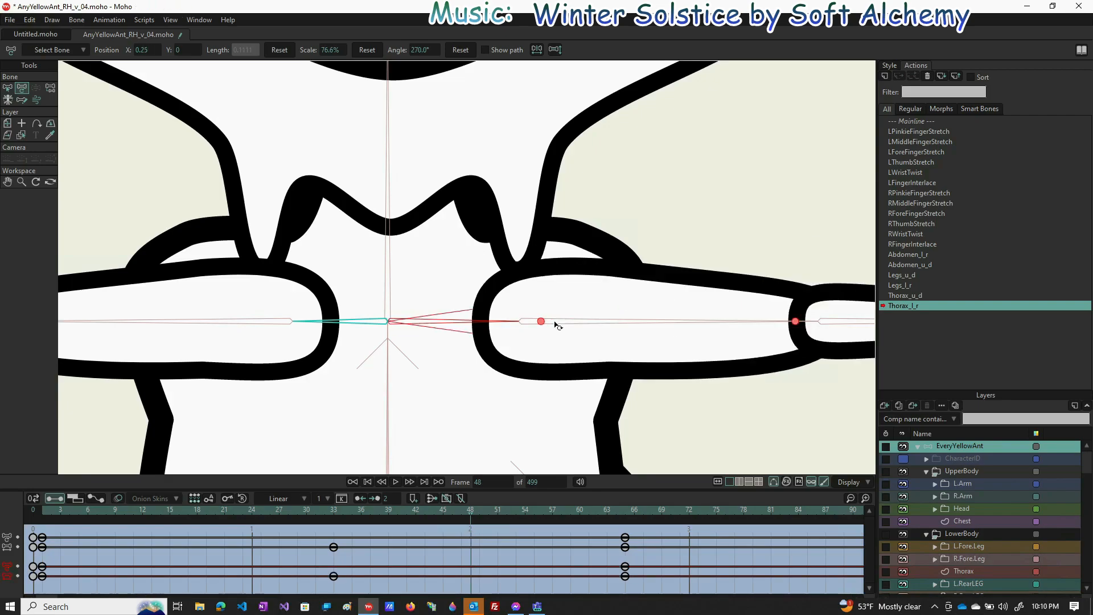
{"action": "left_click_drag", "start_coordinate": [510, 321], "coordinate": [571, 329]}
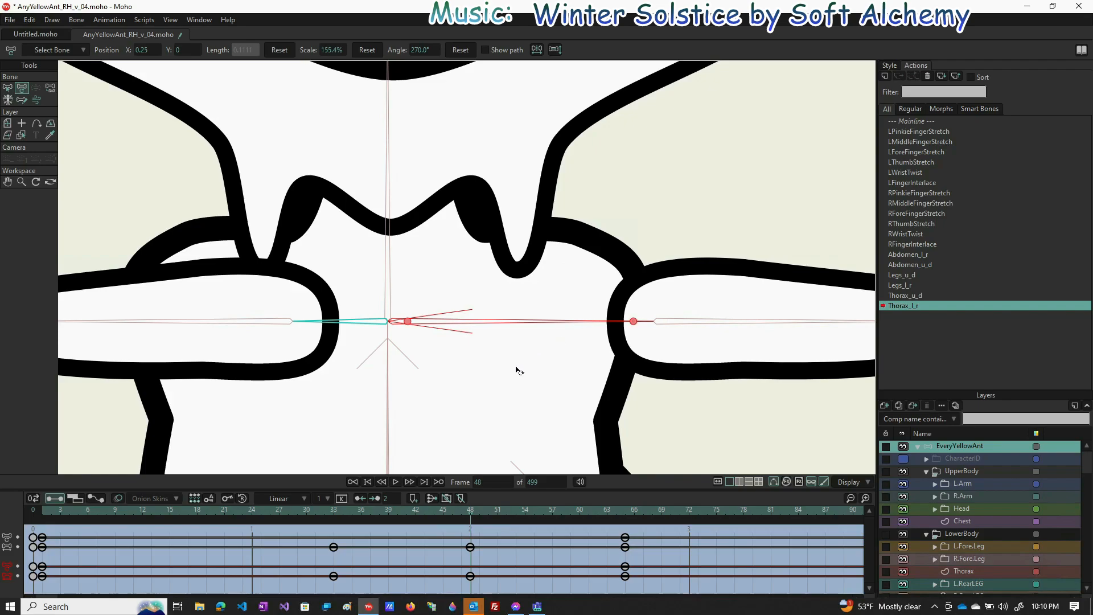
{"action": "left_click", "coordinate": [334, 50]}
{"action": "left_click", "coordinate": [333, 50]}
{"action": "left_click_drag", "start_coordinate": [340, 50], "coordinate": [322, 50]}
{"action": "type", "text": "150"}
{"action": "key", "text": "Return"}
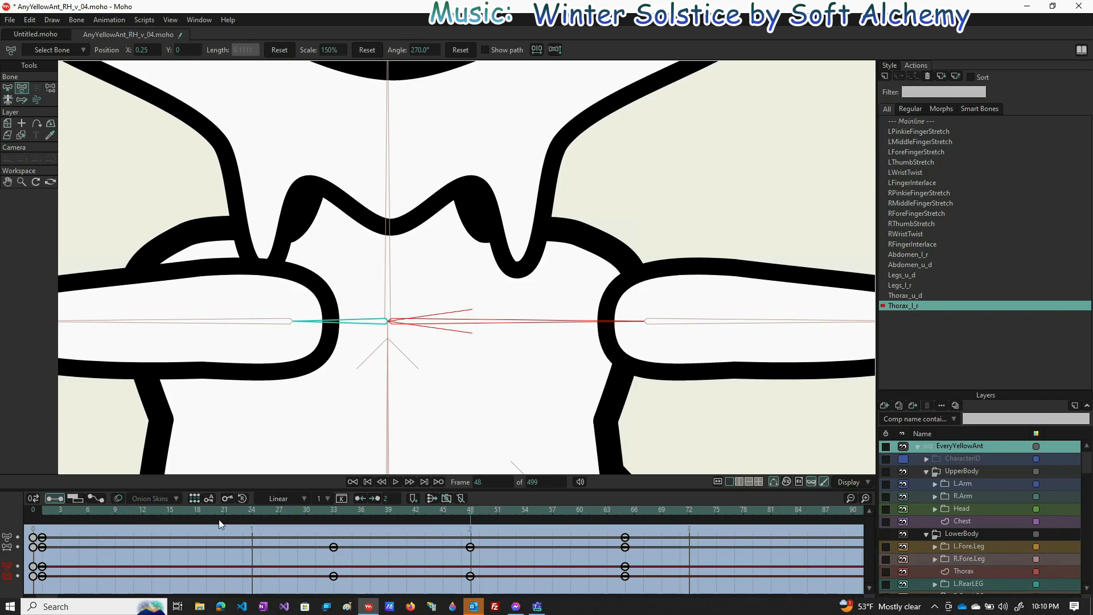
- At frame 16, scale the shoulder bone on the figure's left-hand side as drawn to 150%
{"action": "left_click", "coordinate": [179, 507]}
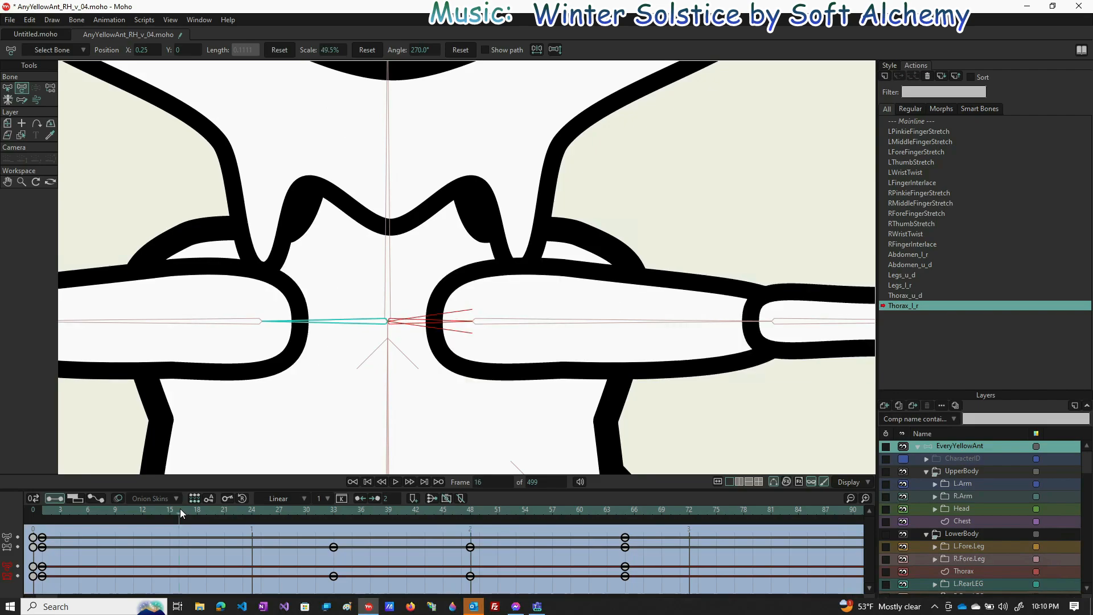
{"action": "left_click", "coordinate": [340, 321]}
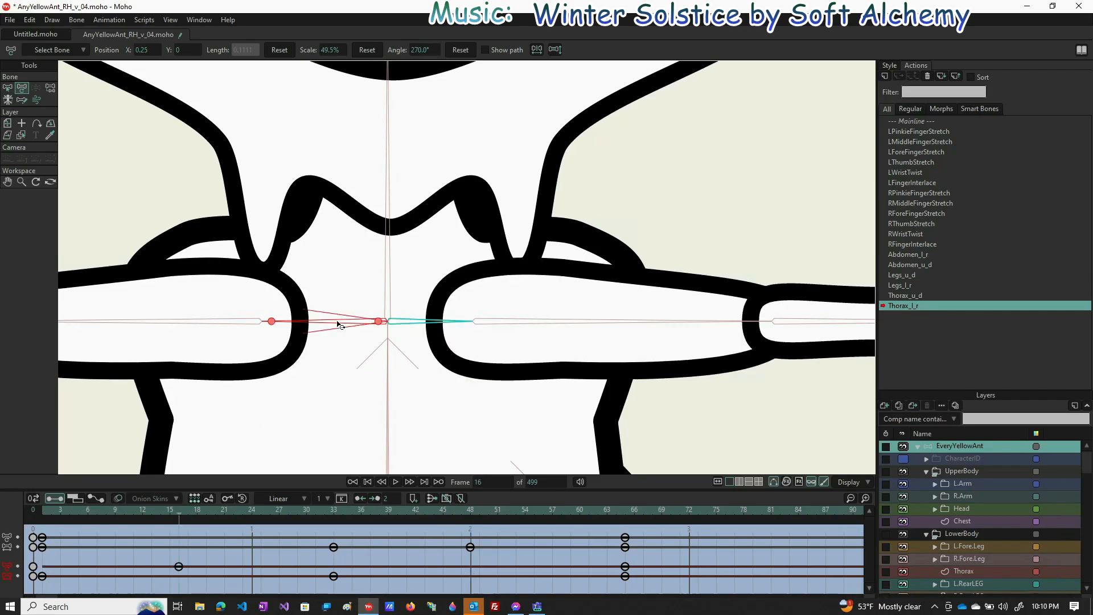
{"action": "left_click", "coordinate": [330, 51]}
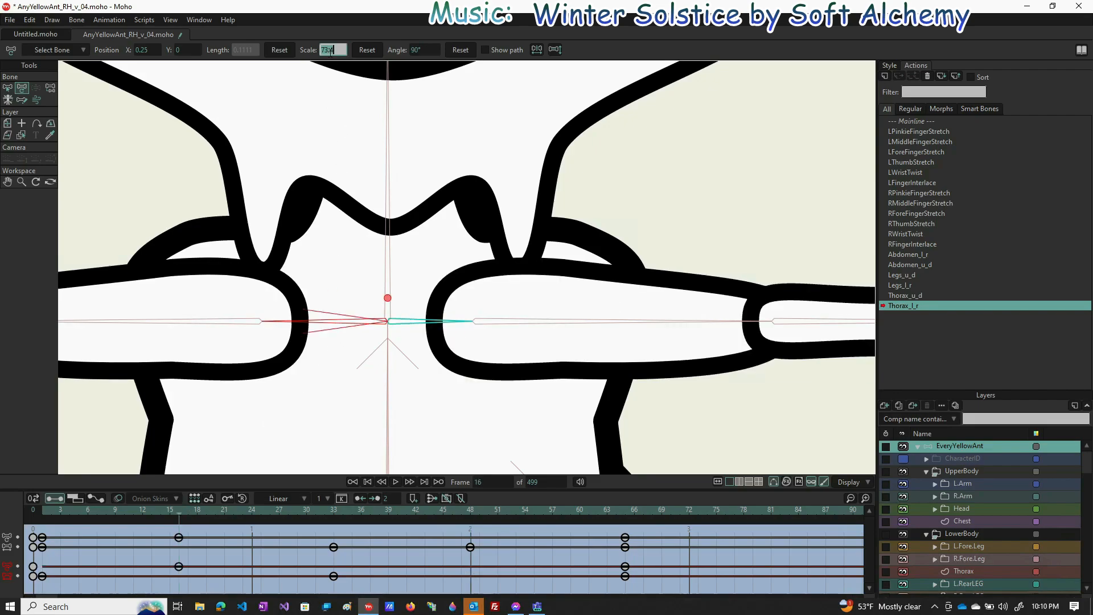
{"action": "type", "text": "150"}
{"action": "key", "text": "Return"}
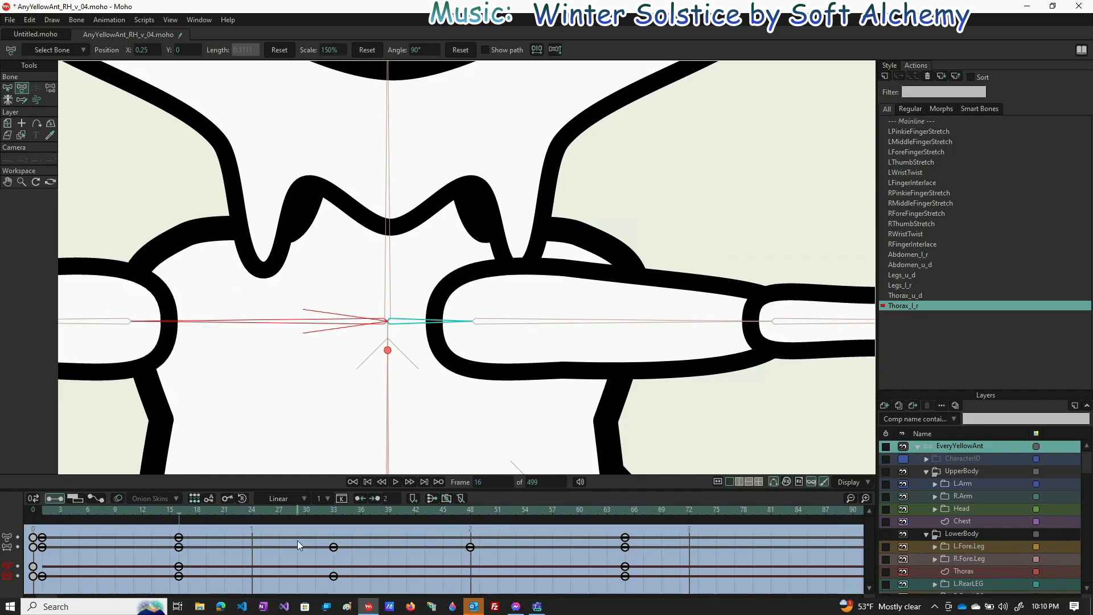
- At frame 49, move the L.Arm layer below the Chest layer in the UpperBody group
{"action": "left_click_drag", "start_coordinate": [180, 513], "coordinate": [471, 499]}
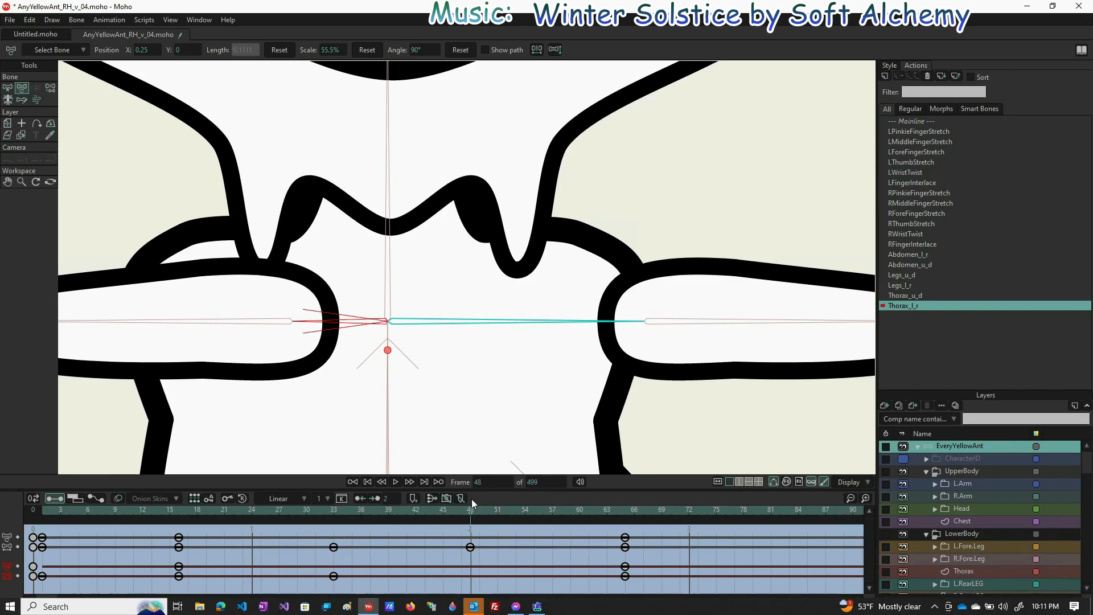
{"action": "left_click_drag", "start_coordinate": [471, 499], "coordinate": [476, 498]}
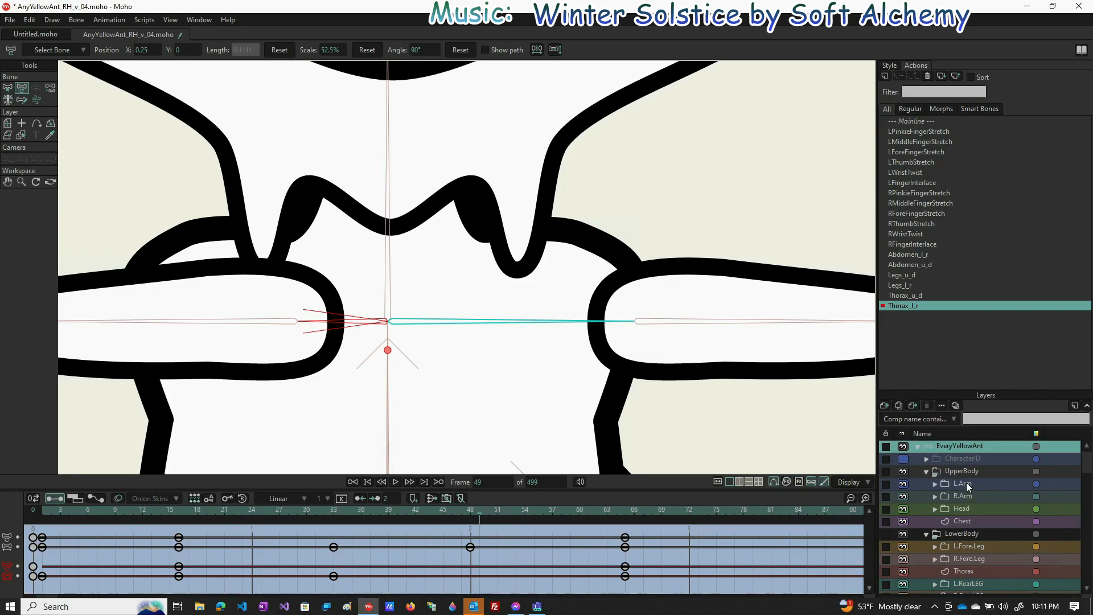
{"action": "scroll", "coordinate": [963, 483], "scroll_direction": "down", "scroll_amount": 1}
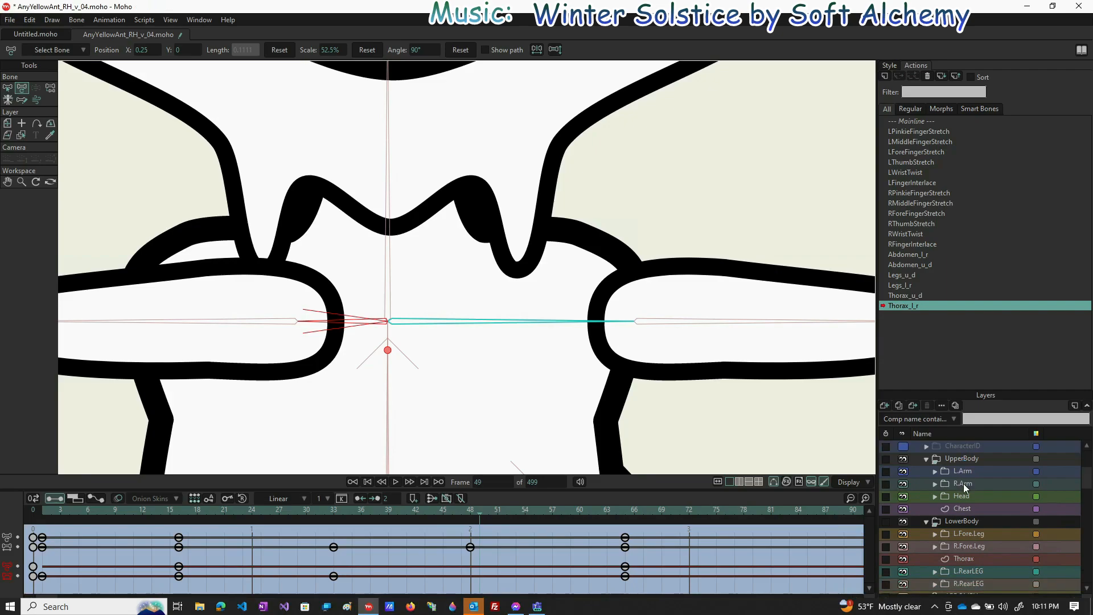
{"action": "left_click_drag", "start_coordinate": [963, 473], "coordinate": [967, 512]}
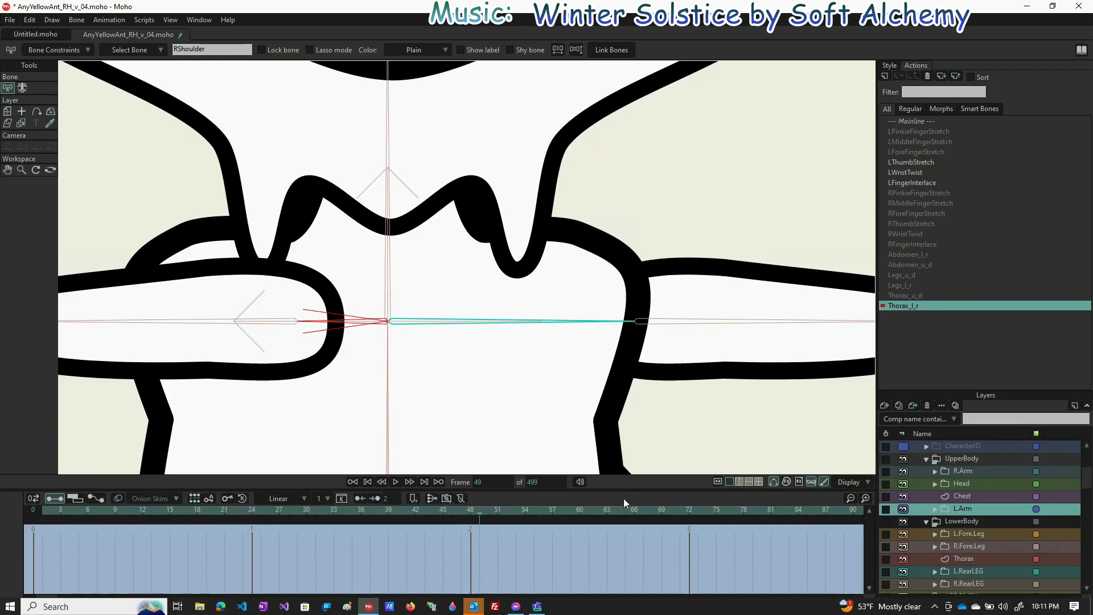
- Move the R.Arm layer below Chest at frame 1 and back between L.Arm and Head at frame 16
{"action": "left_click_drag", "start_coordinate": [480, 512], "coordinate": [173, 520]}
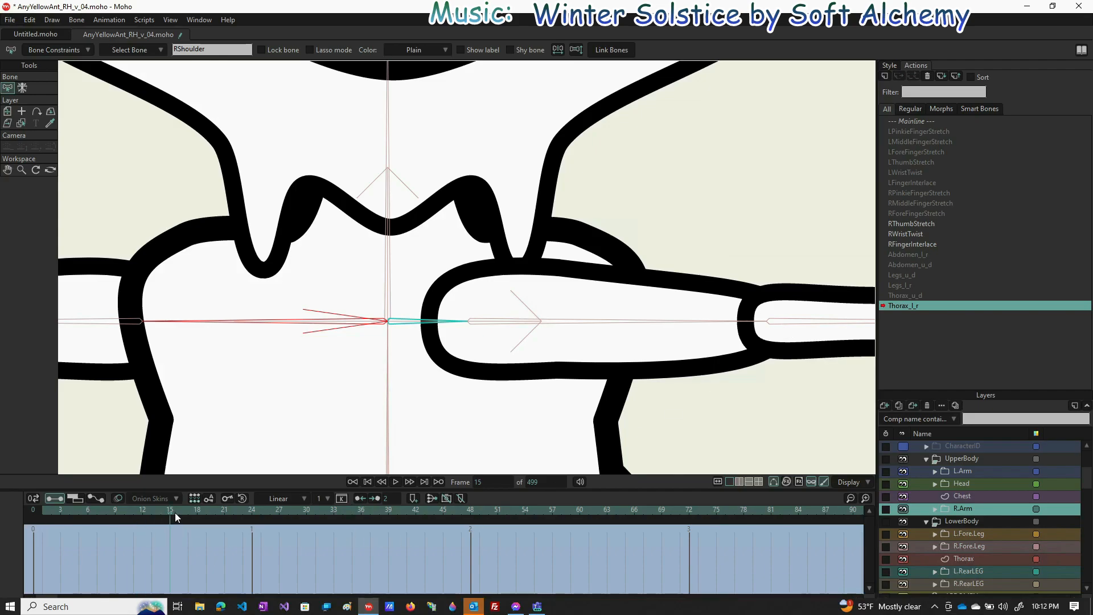
{"action": "left_click_drag", "start_coordinate": [170, 512], "coordinate": [46, 515]}
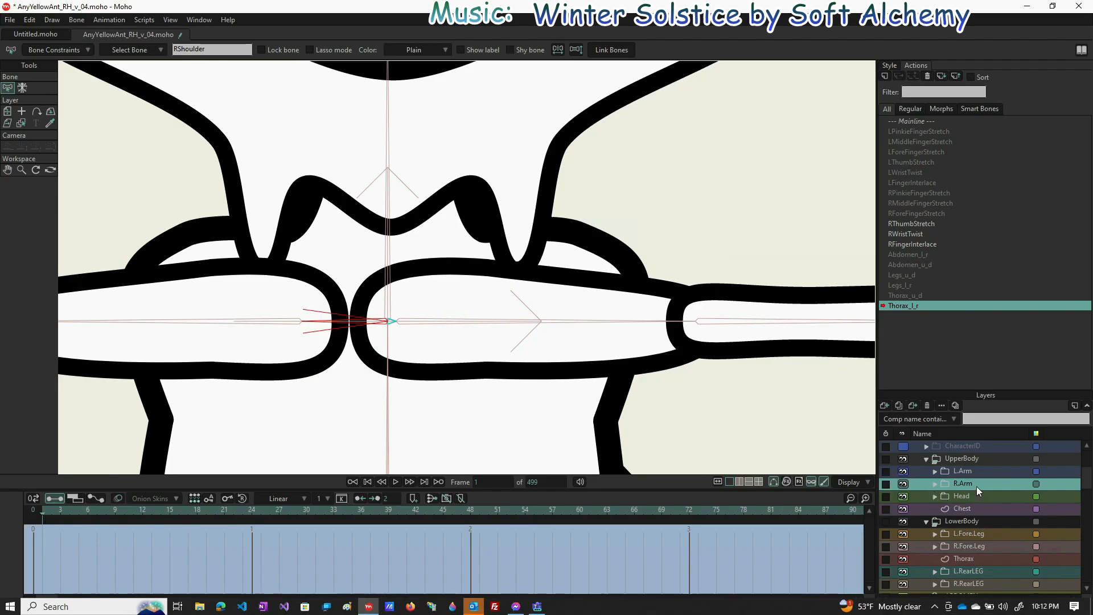
{"action": "left_click_drag", "start_coordinate": [971, 482], "coordinate": [969, 514]}
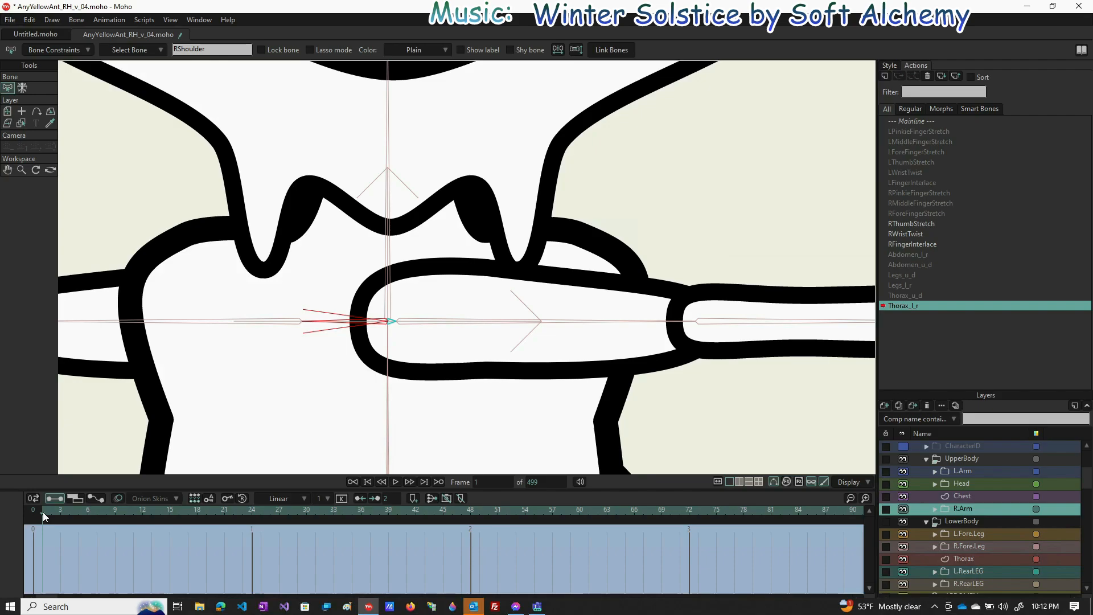
{"action": "left_click_drag", "start_coordinate": [43, 511], "coordinate": [182, 510]}
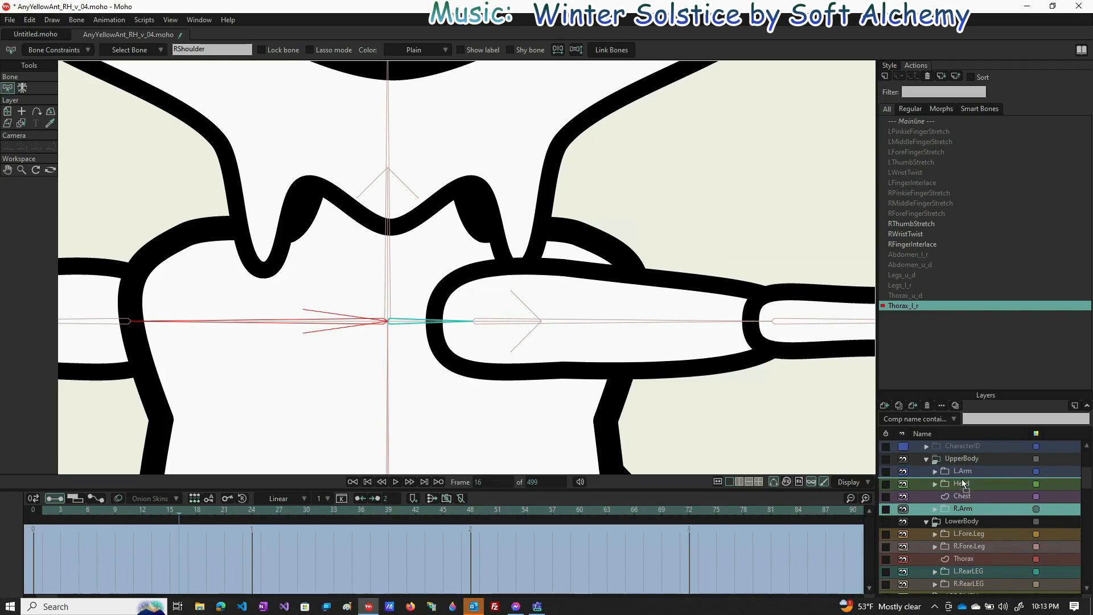
{"action": "left_click_drag", "start_coordinate": [962, 483], "coordinate": [962, 483]}
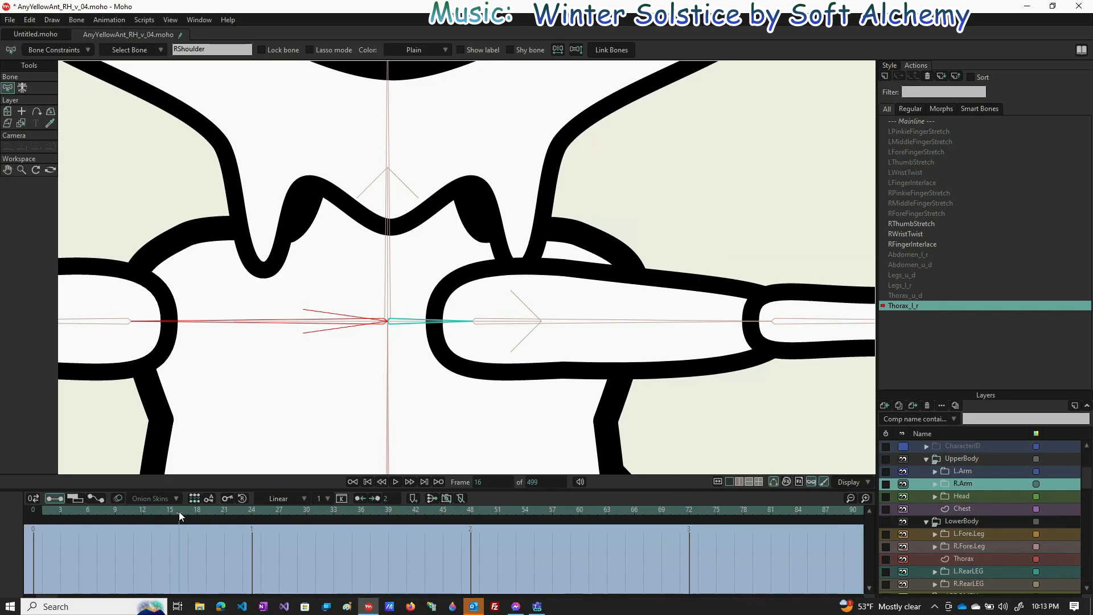
- At frame 49, move the Chest layer's shoulder point on the right-hand side as drawn inward to X 0.0250
{"action": "left_click", "coordinate": [196, 517]}
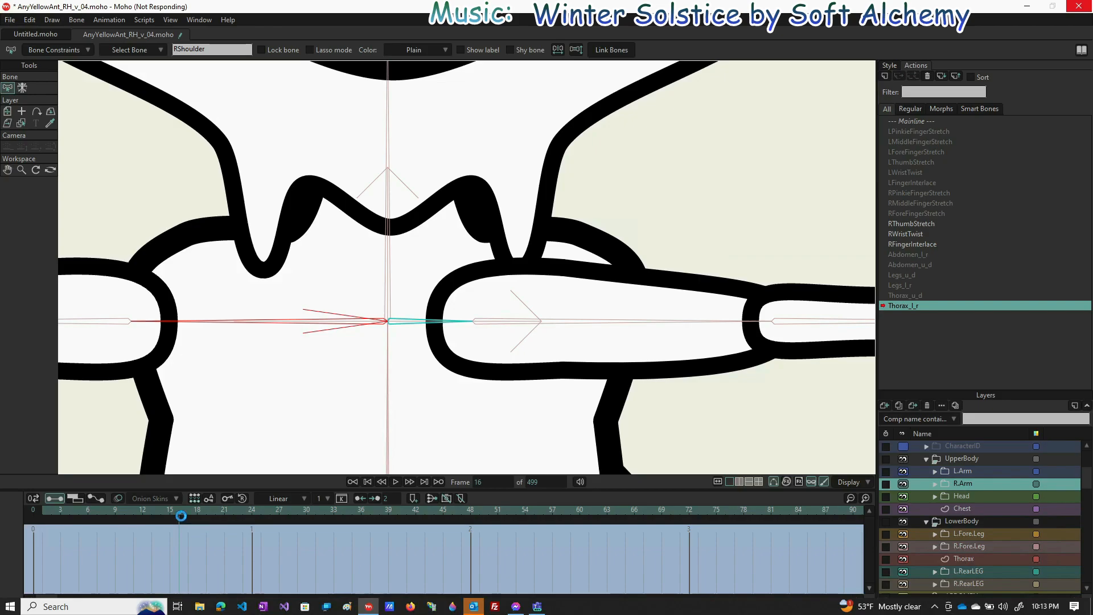
{"action": "left_click_drag", "start_coordinate": [197, 510], "coordinate": [515, 494]}
{"action": "left_click_drag", "start_coordinate": [581, 479], "coordinate": [479, 498]}
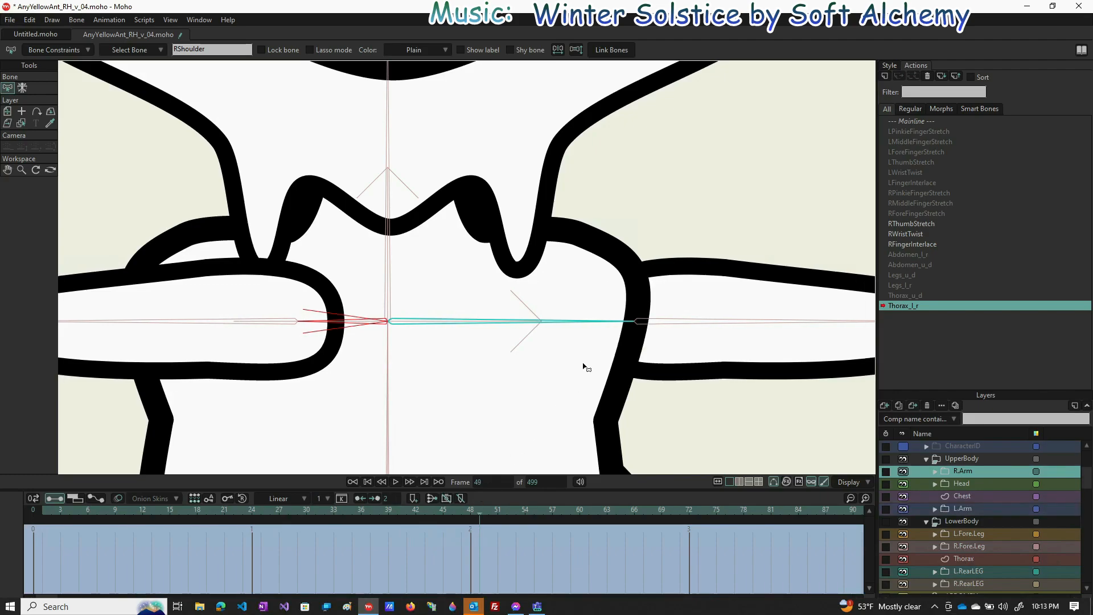
{"action": "left_click", "coordinate": [961, 495]}
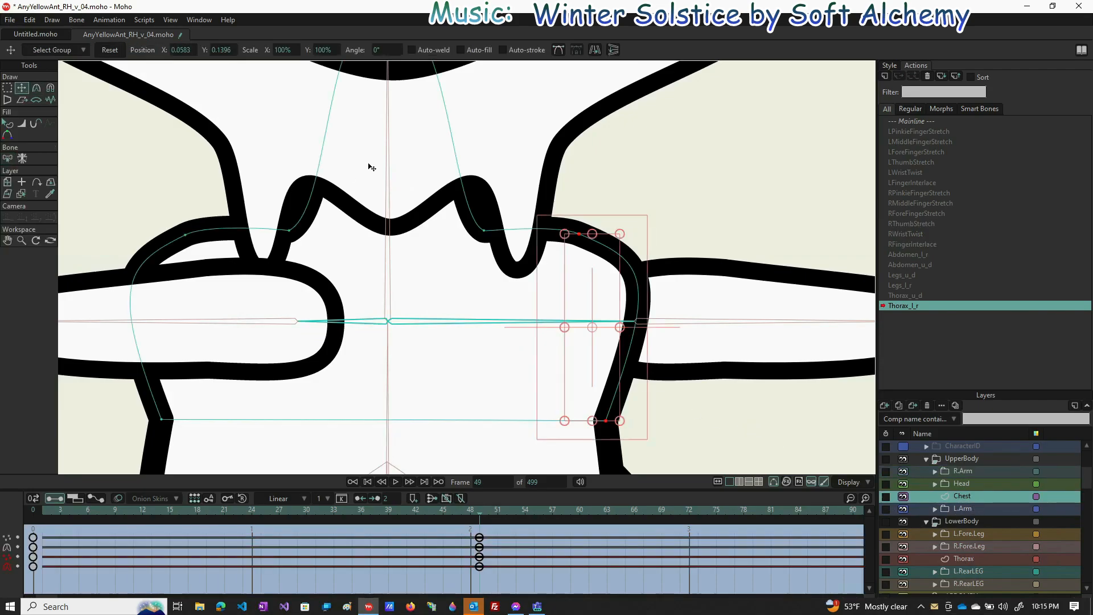
{"action": "left_click", "coordinate": [583, 237]}
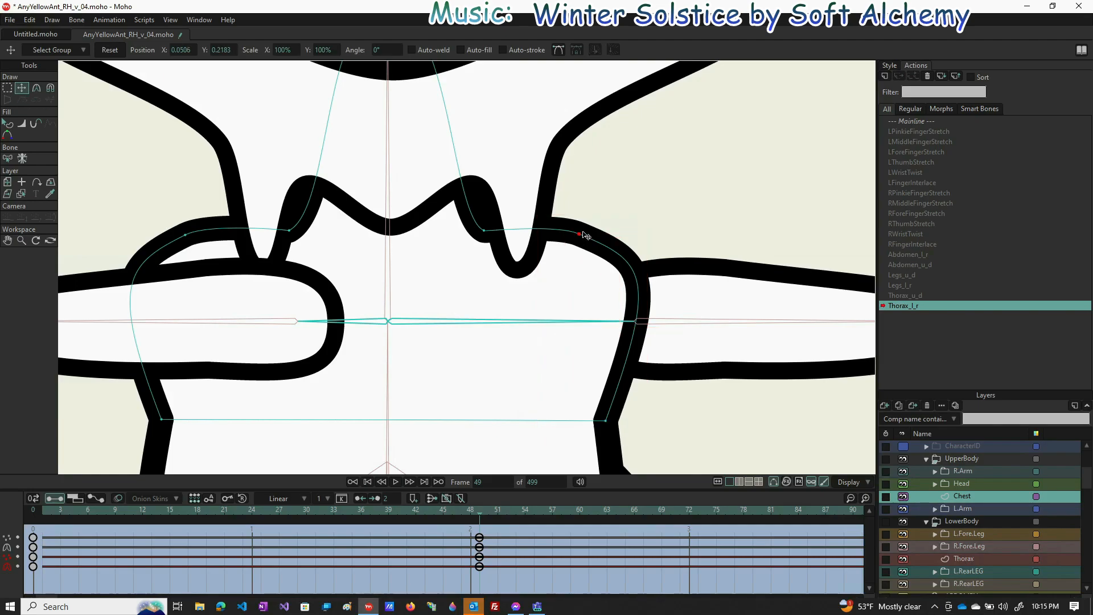
{"action": "left_click_drag", "start_coordinate": [579, 235], "coordinate": [531, 238]}
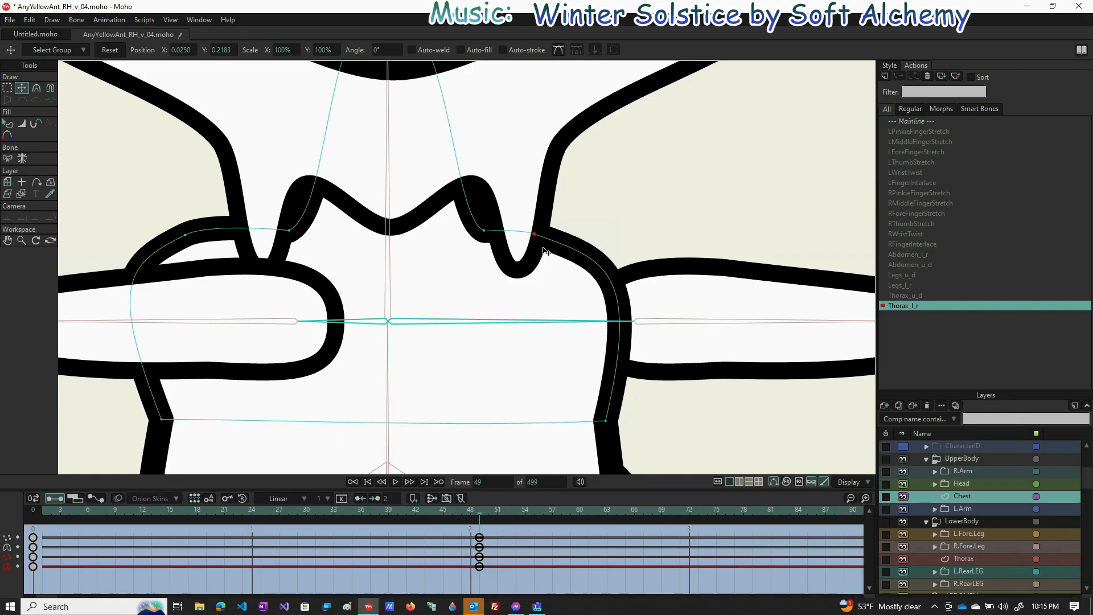
- Move the same Chest shoulder point further inward to X 0.0084 at frame 65, and key it at X 0.0506 at frame 33
{"action": "left_click", "coordinate": [623, 509]}
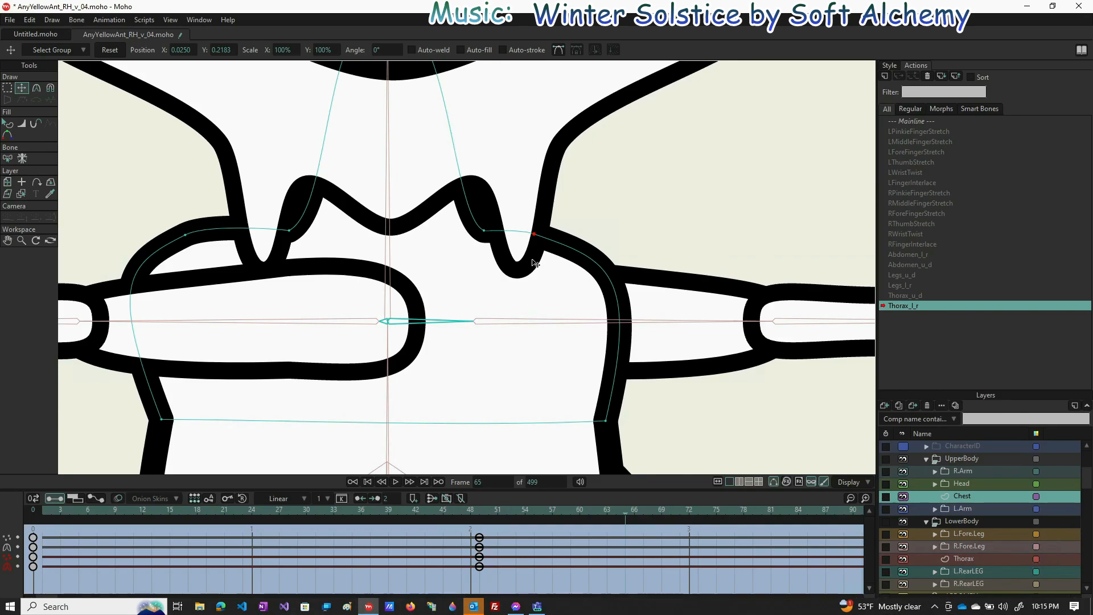
{"action": "left_click_drag", "start_coordinate": [535, 236], "coordinate": [500, 238]}
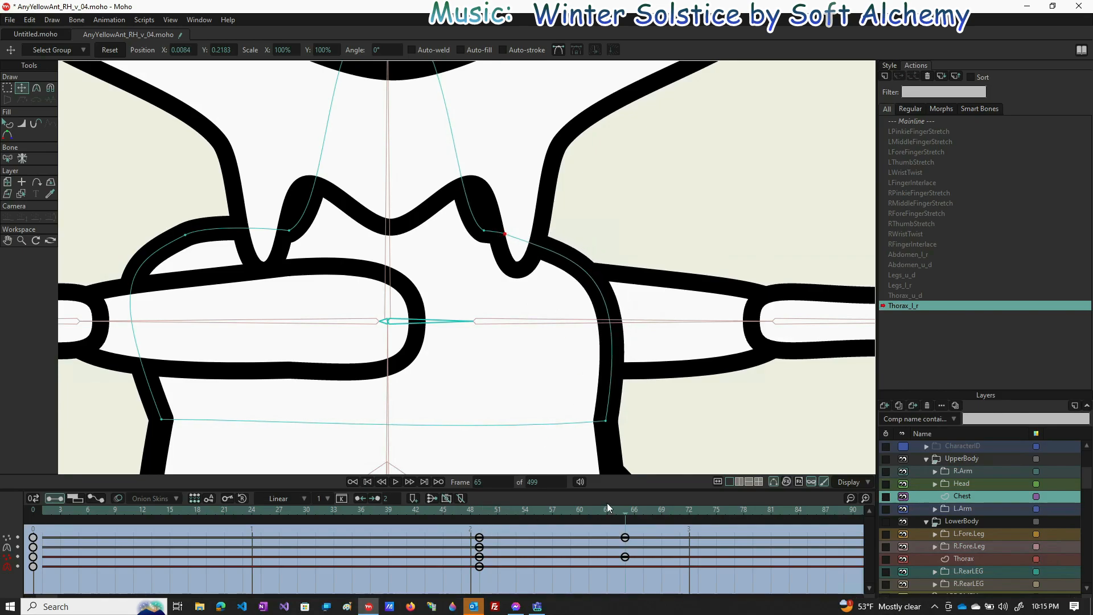
{"action": "left_click_drag", "start_coordinate": [628, 510], "coordinate": [334, 534]}
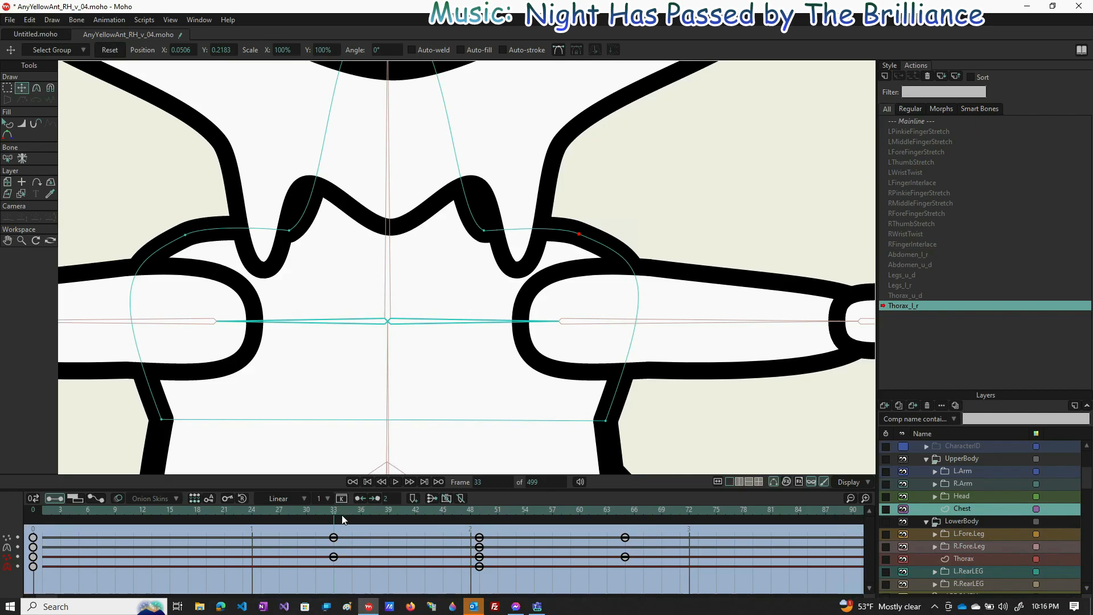
- At frame 49, pull the upper curve handle of the Chest's lower right-hand corner point inward and check the motion between frames 34 and 65
{"action": "left_click_drag", "start_coordinate": [335, 515], "coordinate": [480, 522]}
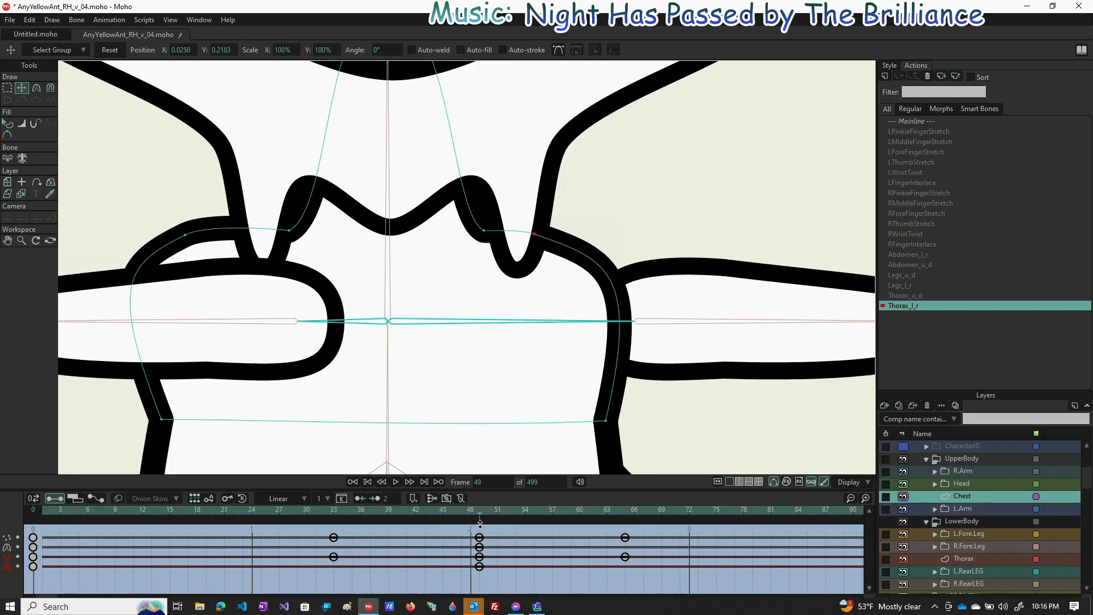
{"action": "left_click", "coordinate": [606, 422]}
{"action": "key", "text": "c"}
{"action": "left_click_drag", "start_coordinate": [639, 271], "coordinate": [621, 277]}
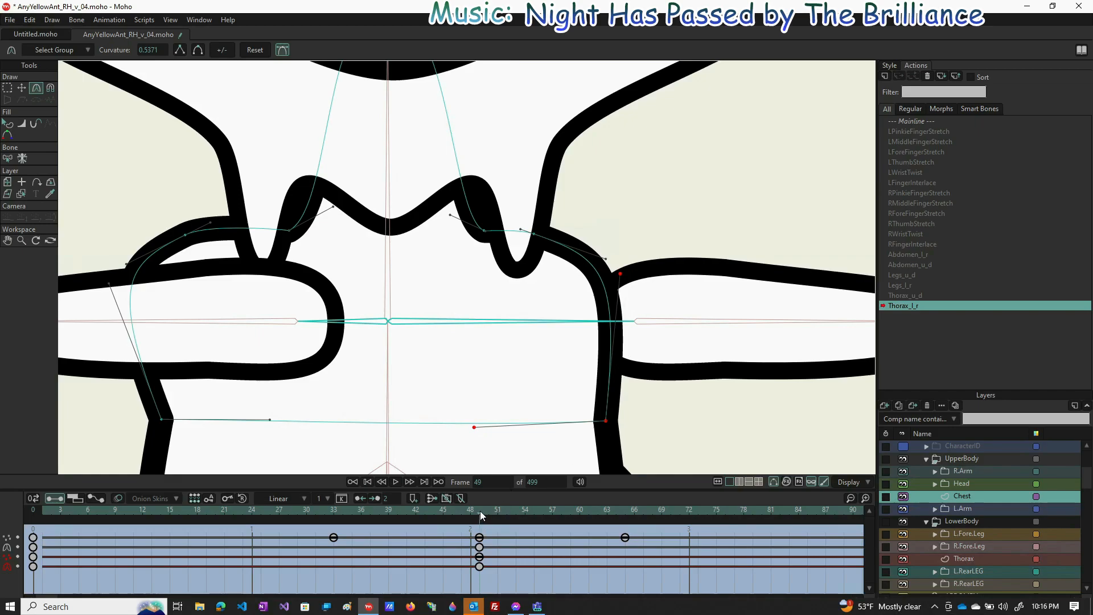
{"action": "left_click_drag", "start_coordinate": [484, 511], "coordinate": [627, 504]}
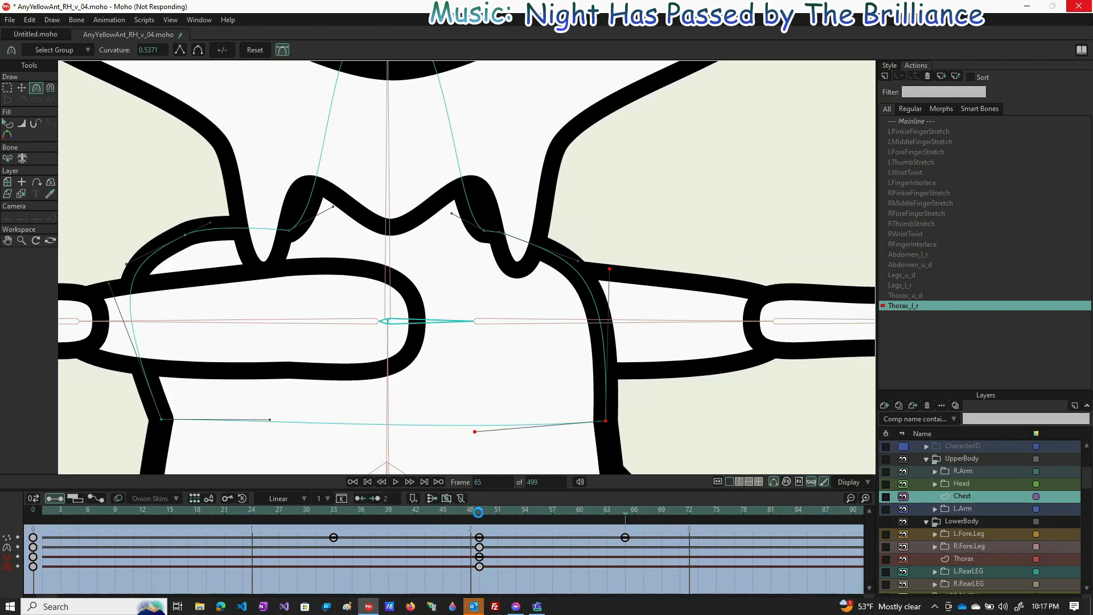
{"action": "left_click", "coordinate": [478, 512]}
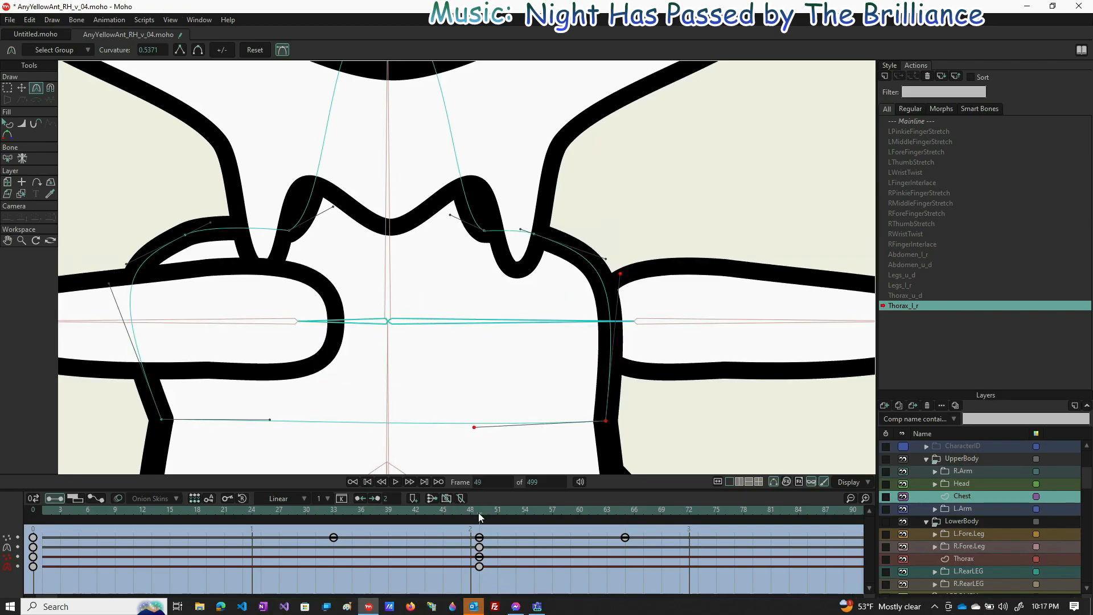
{"action": "left_click_drag", "start_coordinate": [478, 512], "coordinate": [338, 524]}
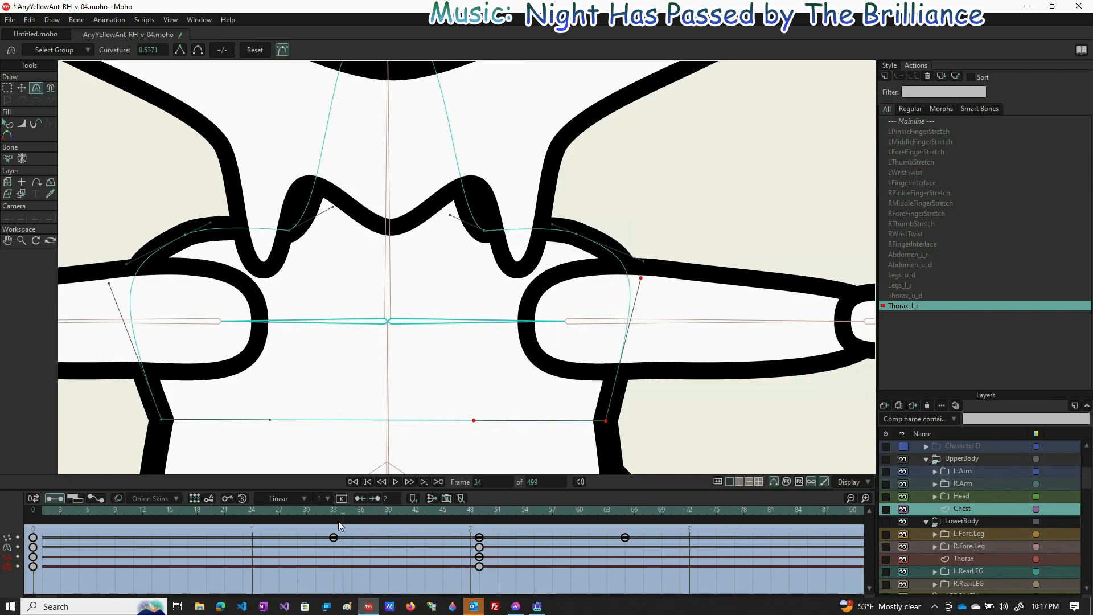
- At frame 15, move the Chest layer's shoulder point on the left-hand side as drawn inward to X -0.1437
{"action": "left_click_drag", "start_coordinate": [337, 521], "coordinate": [480, 507]}
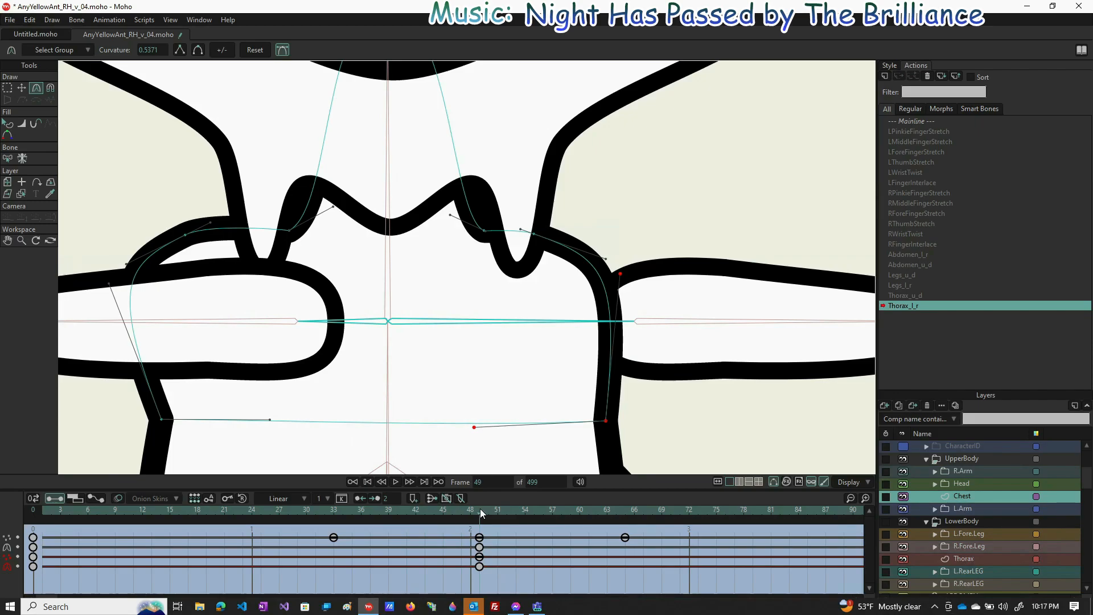
{"action": "left_click_drag", "start_coordinate": [479, 508], "coordinate": [170, 527]}
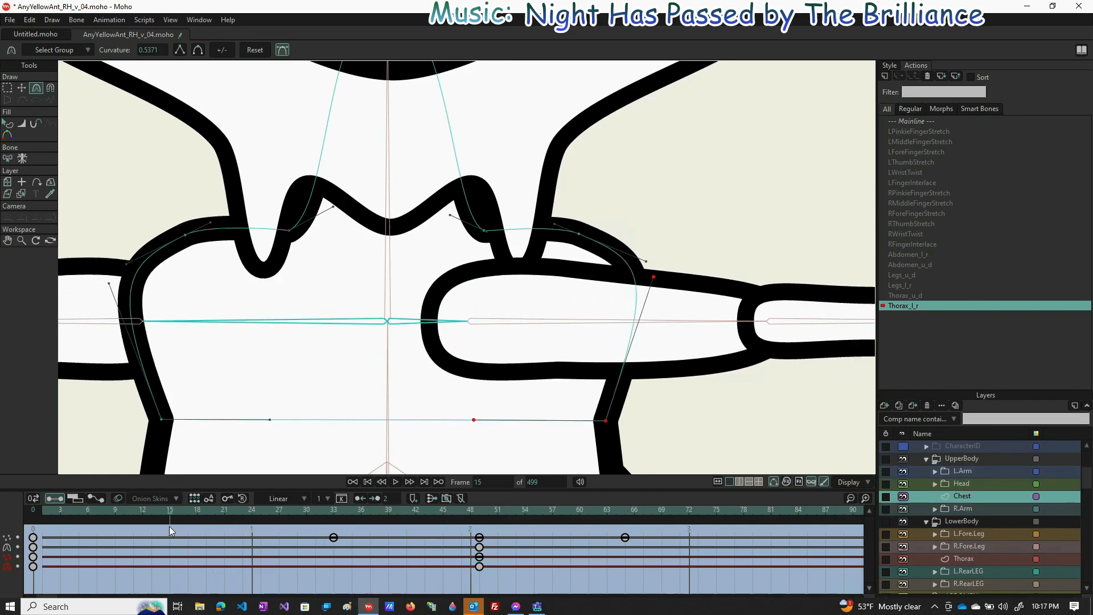
{"action": "key", "text": "t"}
{"action": "left_click", "coordinate": [184, 235]}
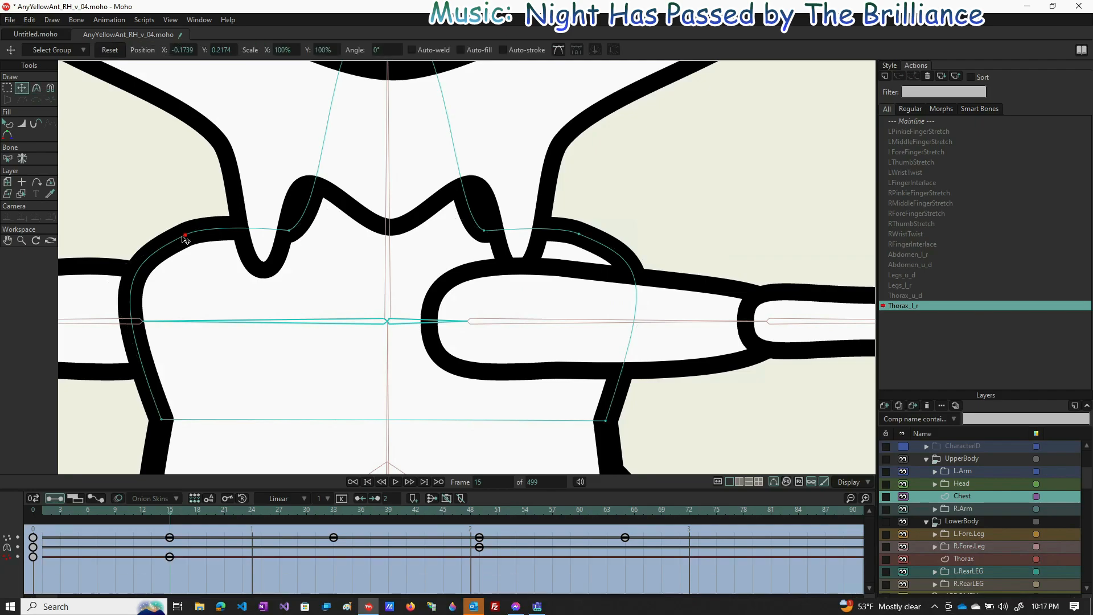
{"action": "left_click_drag", "start_coordinate": [182, 236], "coordinate": [193, 236]}
{"action": "left_click_drag", "start_coordinate": [218, 240], "coordinate": [238, 237]}
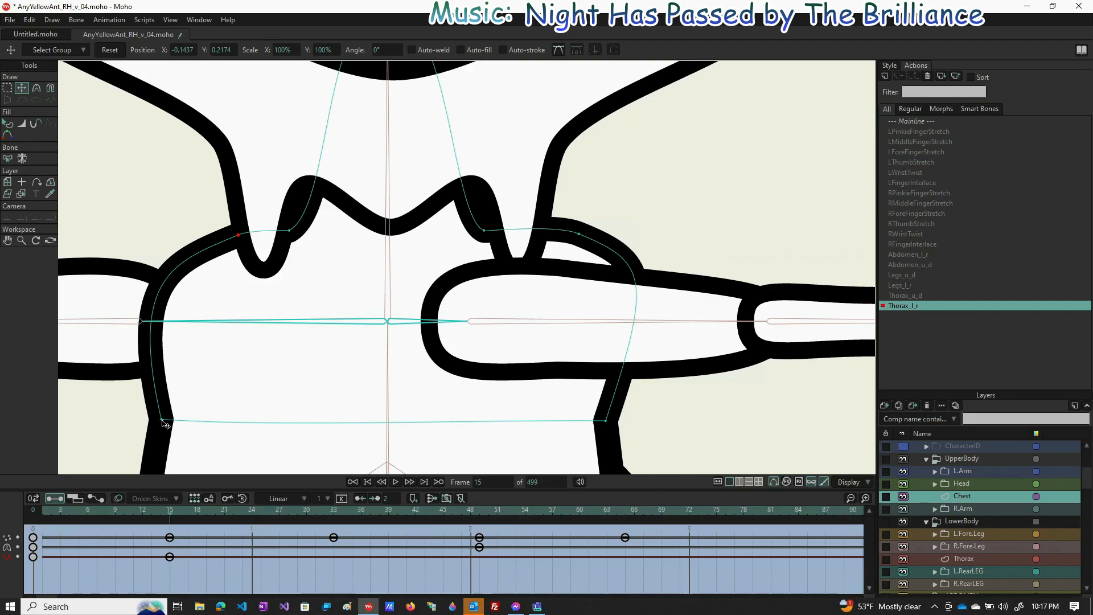
- At frame 15, pull the upper curve handle of the Chest's lower left-hand corner point inward
{"action": "left_click", "coordinate": [161, 421]}
{"action": "key", "text": "c"}
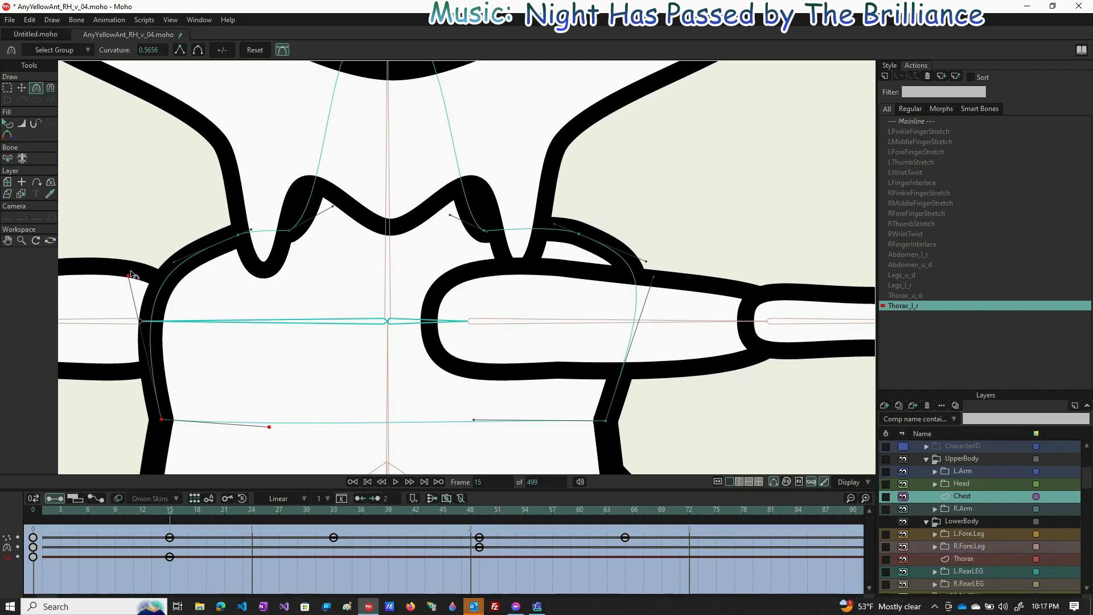
{"action": "left_click_drag", "start_coordinate": [132, 278], "coordinate": [155, 268]}
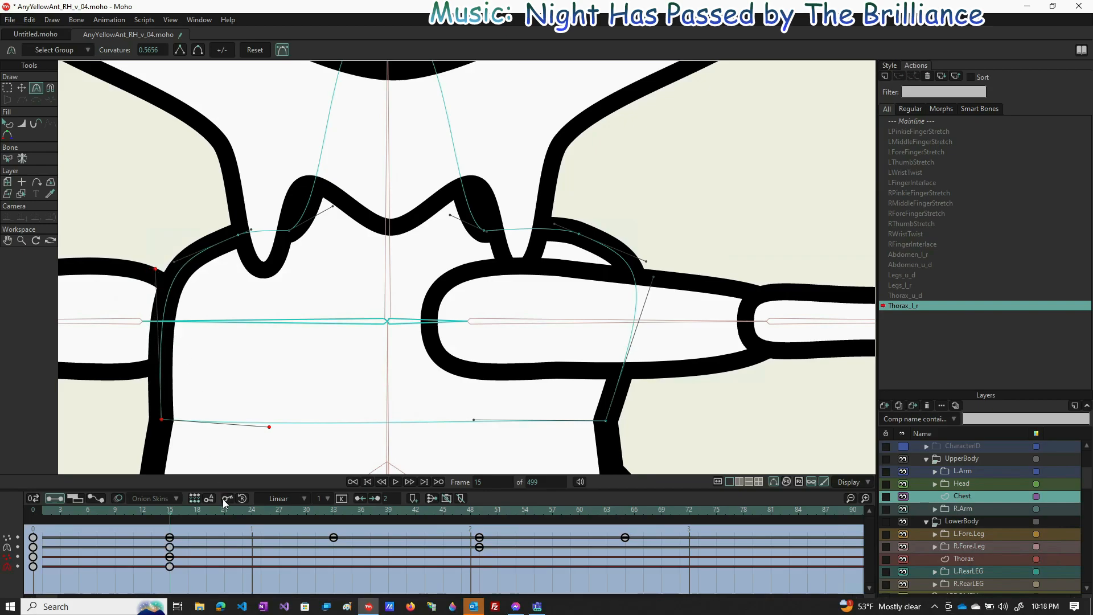
- At frame 1, move the Chest's left-hand shoulder point inward and pull the lower left-hand corner's upper curve handle further in
{"action": "left_click_drag", "start_coordinate": [169, 514], "coordinate": [44, 519]}
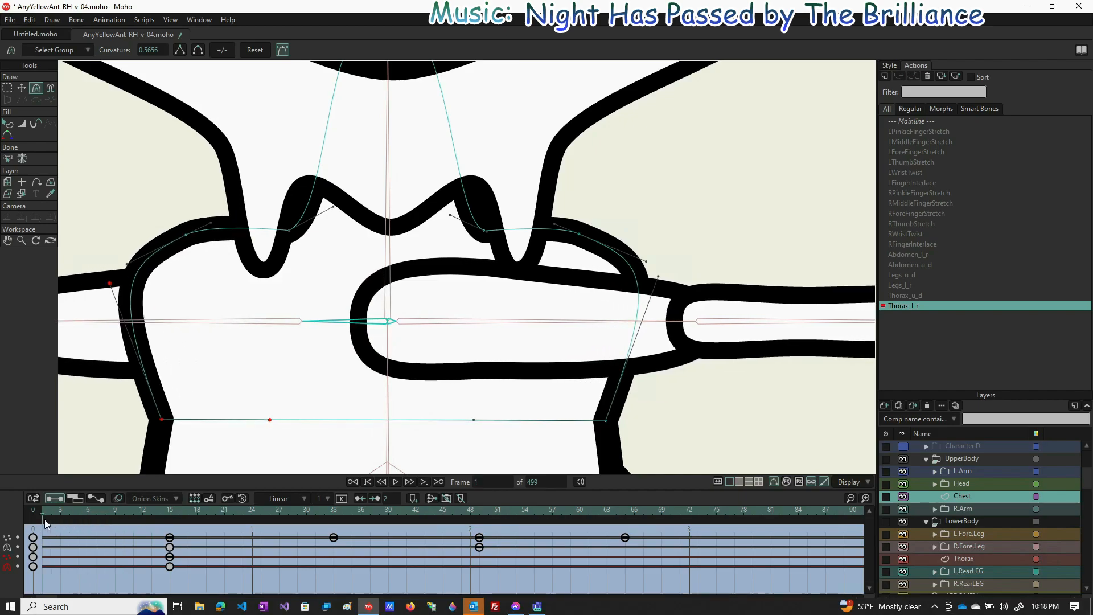
{"action": "left_click_drag", "start_coordinate": [110, 291], "coordinate": [236, 234]}
{"action": "key", "text": "t"}
{"action": "key", "text": "c"}
{"action": "left_click_drag", "start_coordinate": [210, 286], "coordinate": [191, 286]}
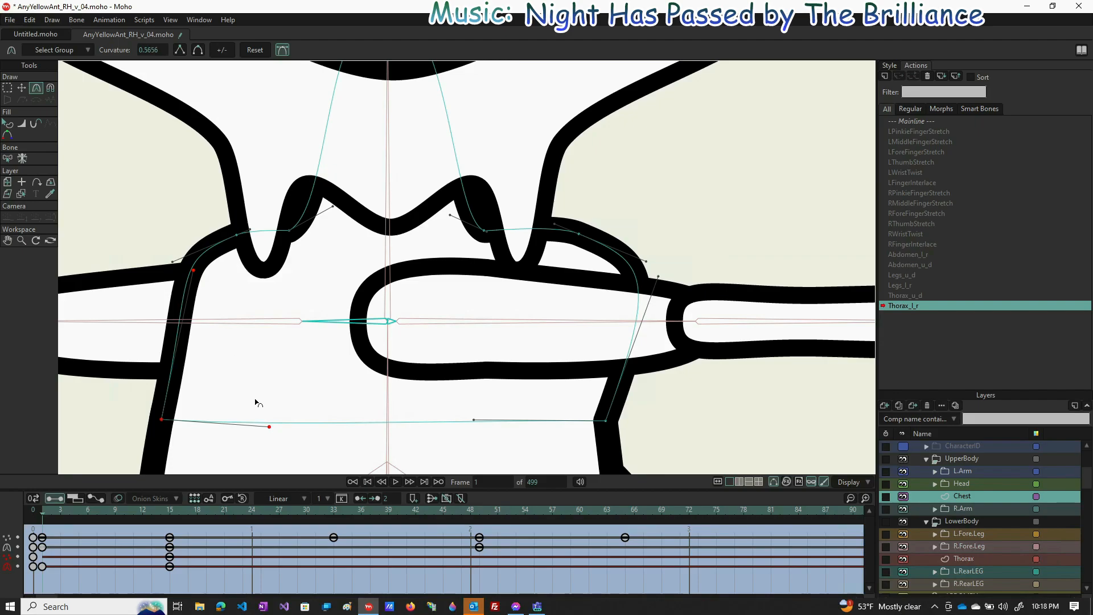
- At frame 33, reset the Chest's left-hand shoulder point position and curvature, and reset the lower left-hand corner point's curvature
{"action": "left_click_drag", "start_coordinate": [44, 509], "coordinate": [336, 514]}
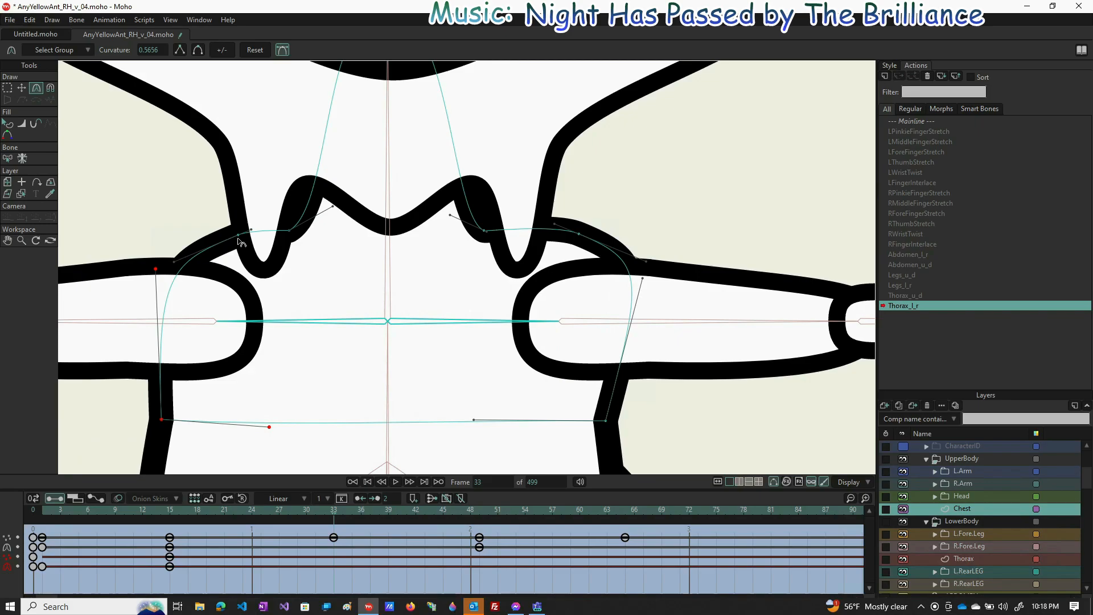
{"action": "key", "text": "t"}
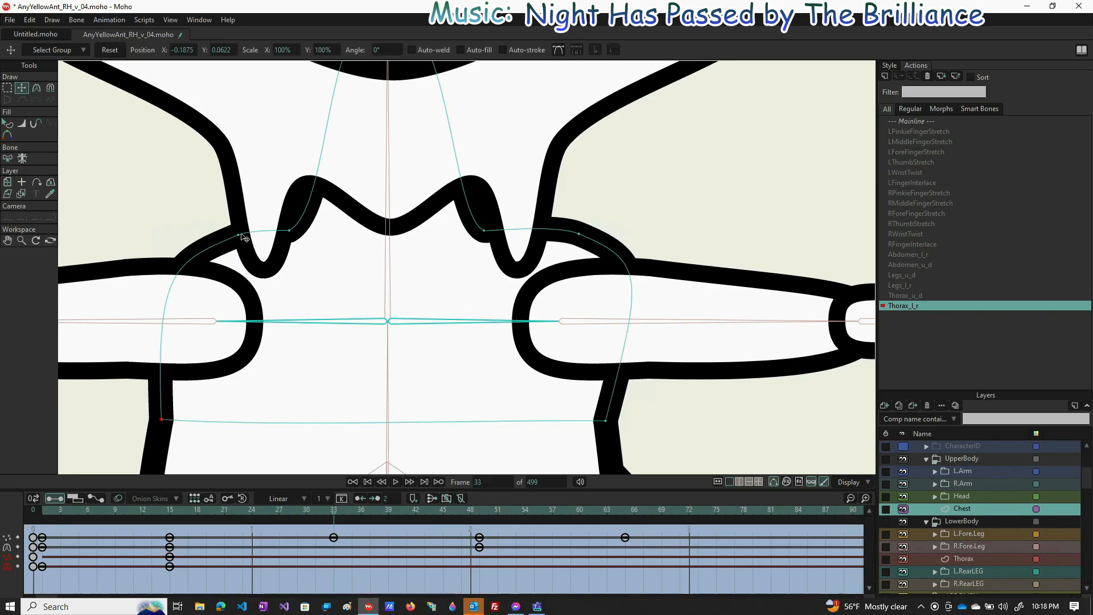
{"action": "key", "text": "g"}
{"action": "left_click_drag", "start_coordinate": [251, 227], "coordinate": [226, 260]}
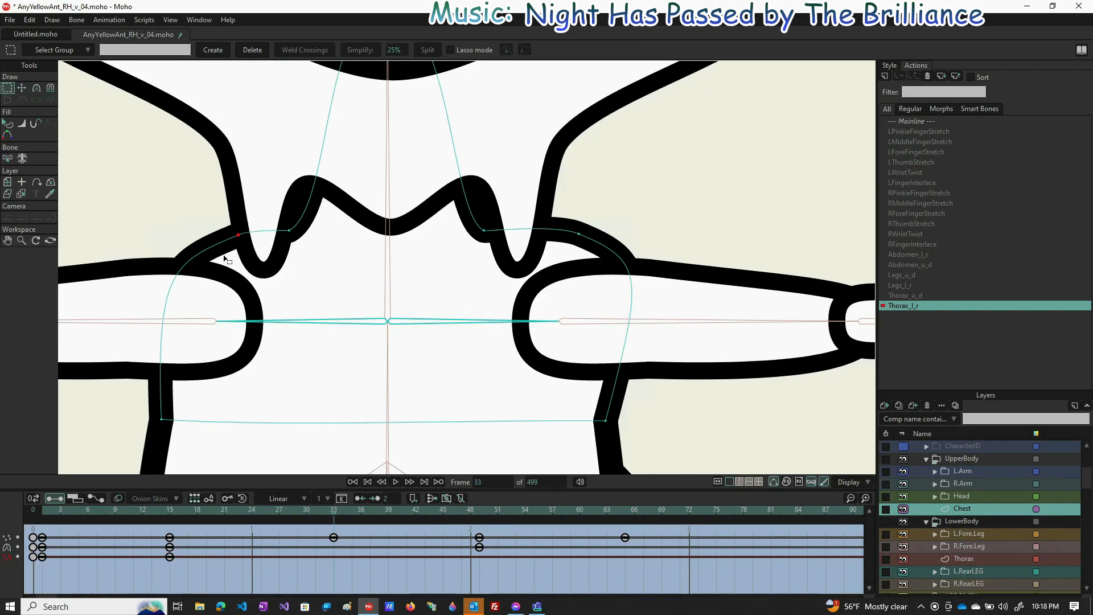
{"action": "left_click", "coordinate": [23, 88]}
{"action": "left_click", "coordinate": [110, 49]}
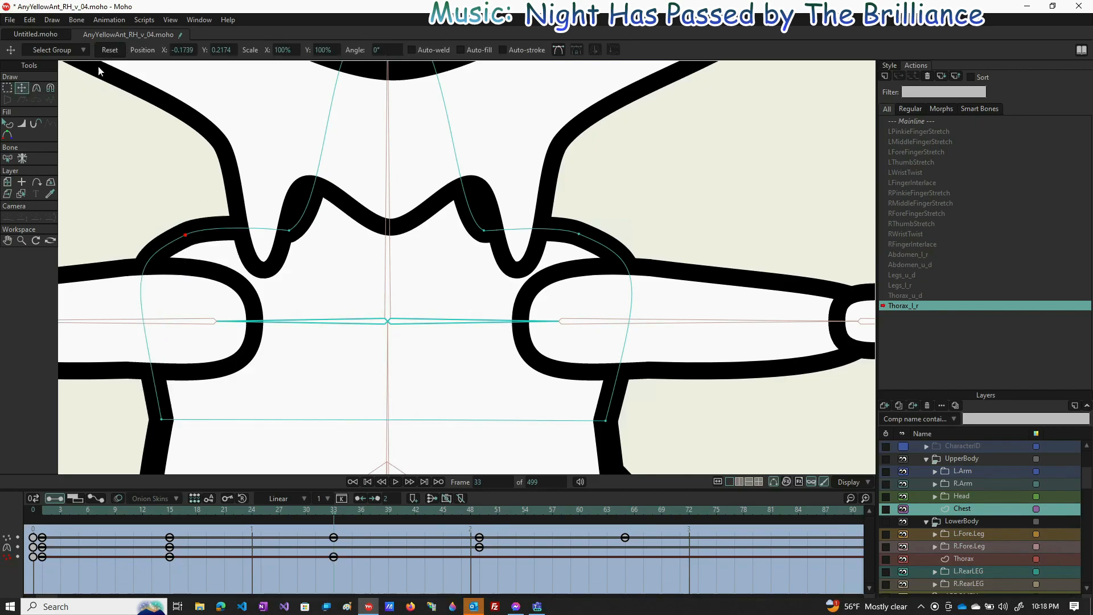
{"action": "left_click", "coordinate": [36, 88]}
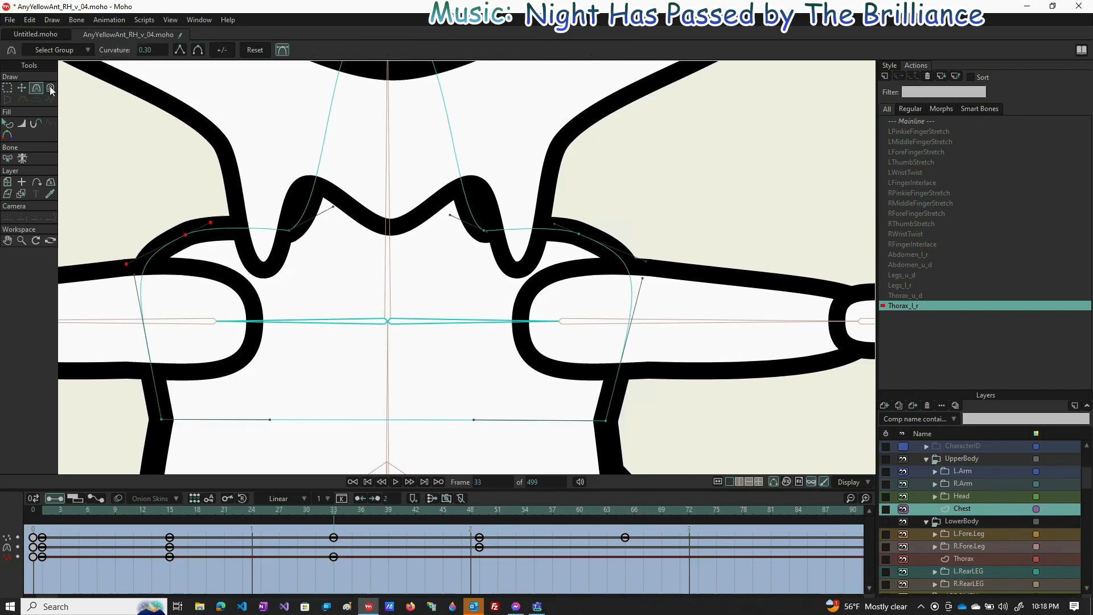
{"action": "left_click", "coordinate": [250, 49]}
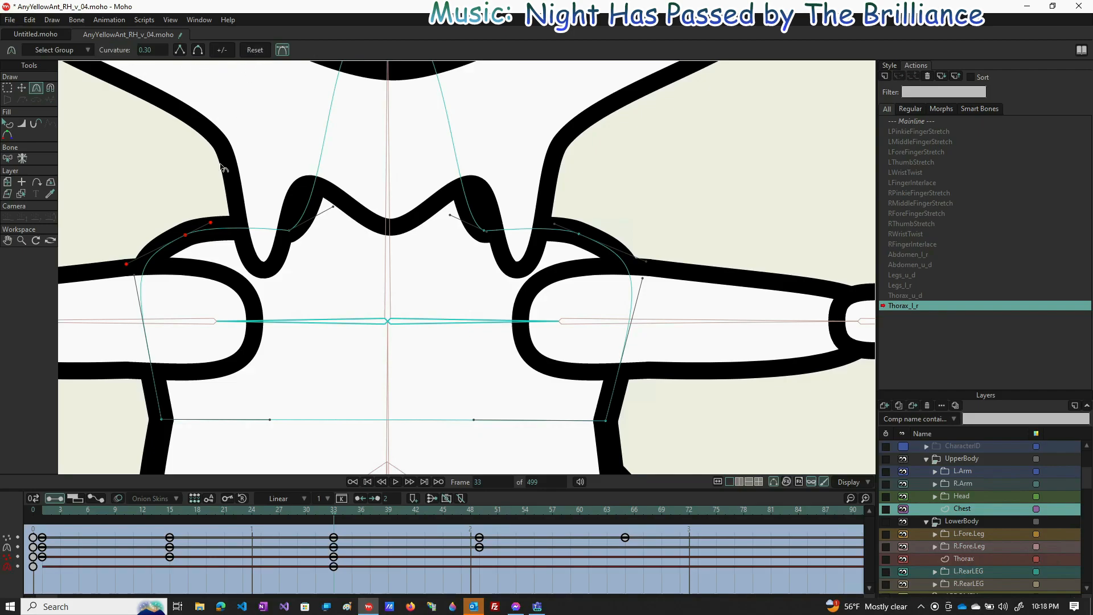
{"action": "left_click", "coordinate": [161, 420]}
{"action": "left_click", "coordinate": [255, 50]}
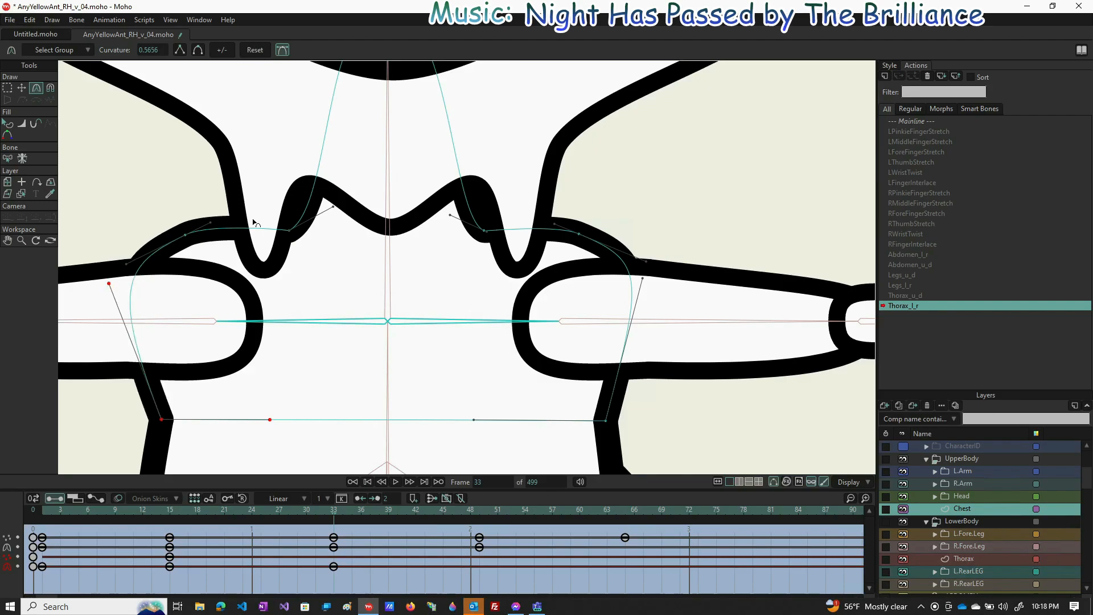
{"action": "left_click_drag", "start_coordinate": [335, 516], "coordinate": [354, 532]}
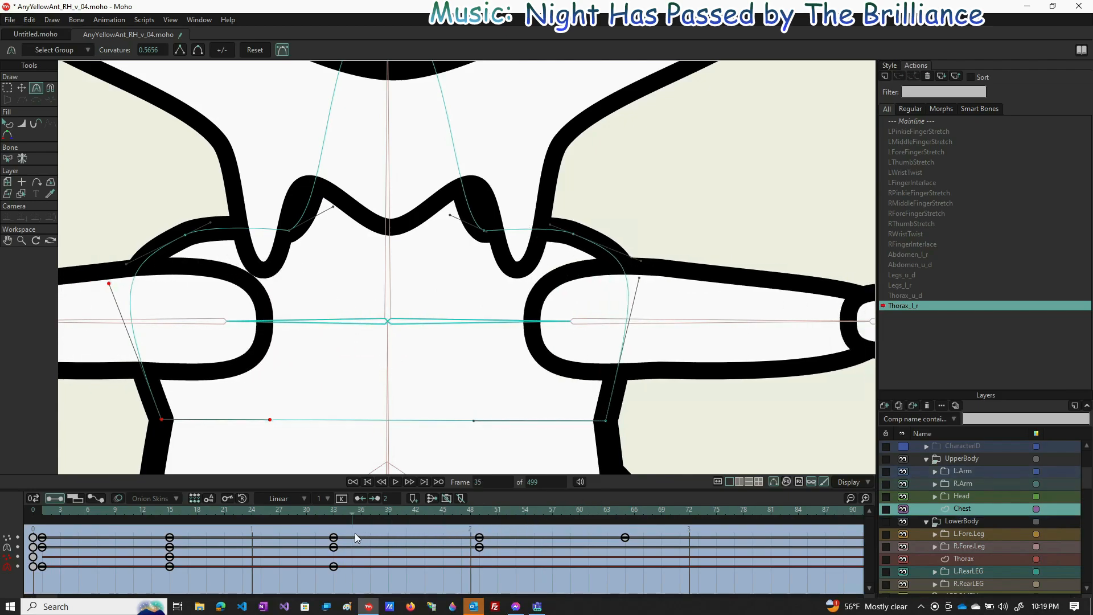
- Return to the Mainline, select the EveryYellowAnt layer and clear the animation from the whole document
{"action": "double_click", "coordinate": [906, 121]}
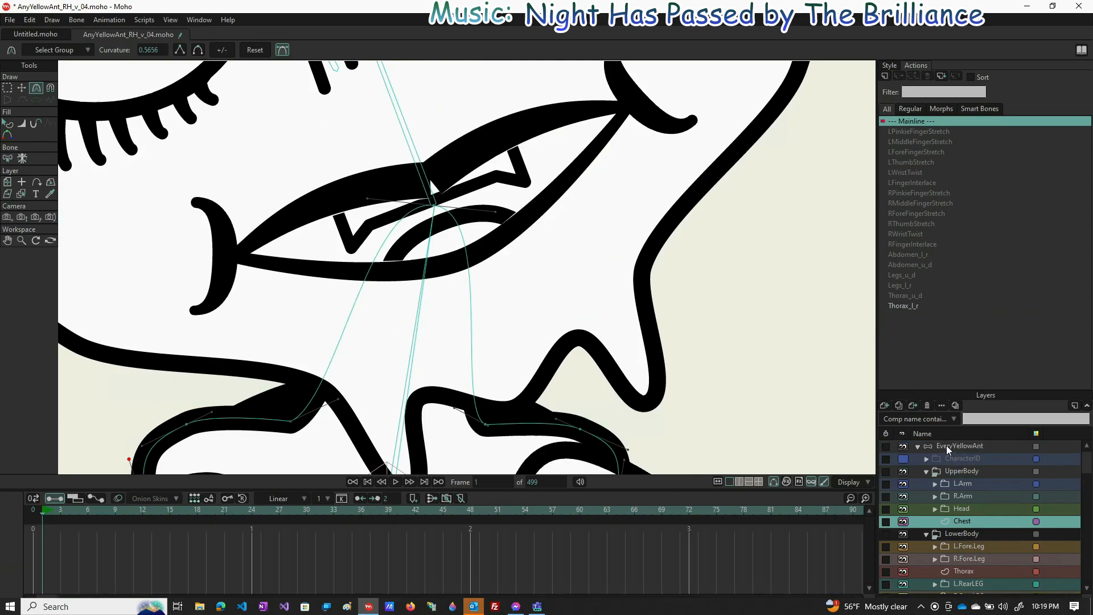
{"action": "left_click", "coordinate": [946, 445]}
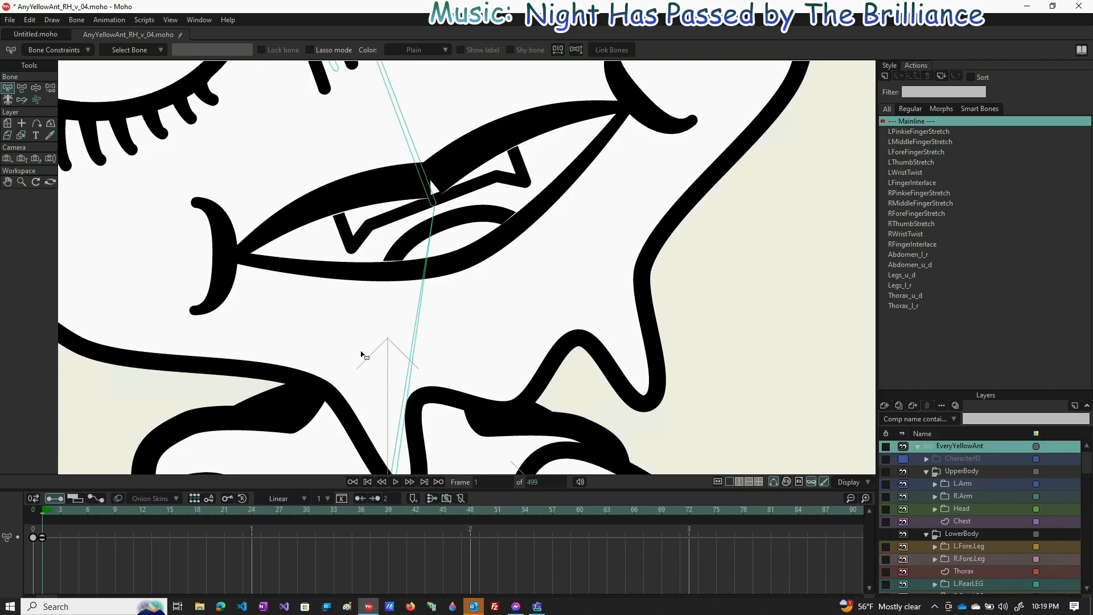
{"action": "scroll", "coordinate": [360, 350], "scroll_direction": "down", "scroll_amount": 5}
{"action": "left_click_drag", "start_coordinate": [376, 371], "coordinate": [415, 300]}
{"action": "scroll", "coordinate": [416, 302], "scroll_direction": "down", "scroll_amount": 5}
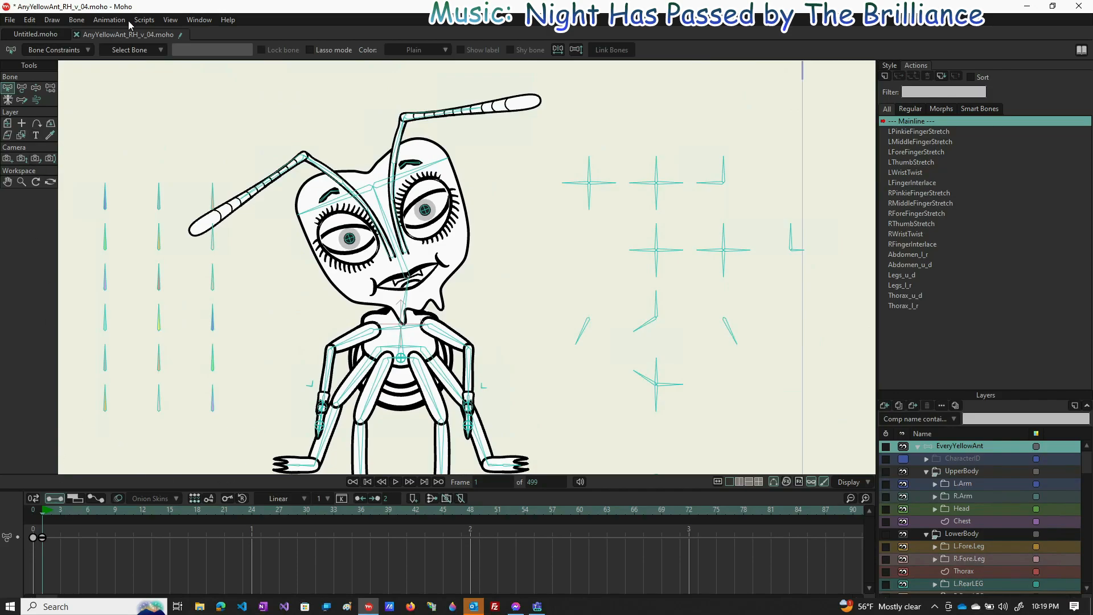
{"action": "left_click", "coordinate": [110, 19]}
{"action": "mouse_move", "coordinate": [148, 153]}
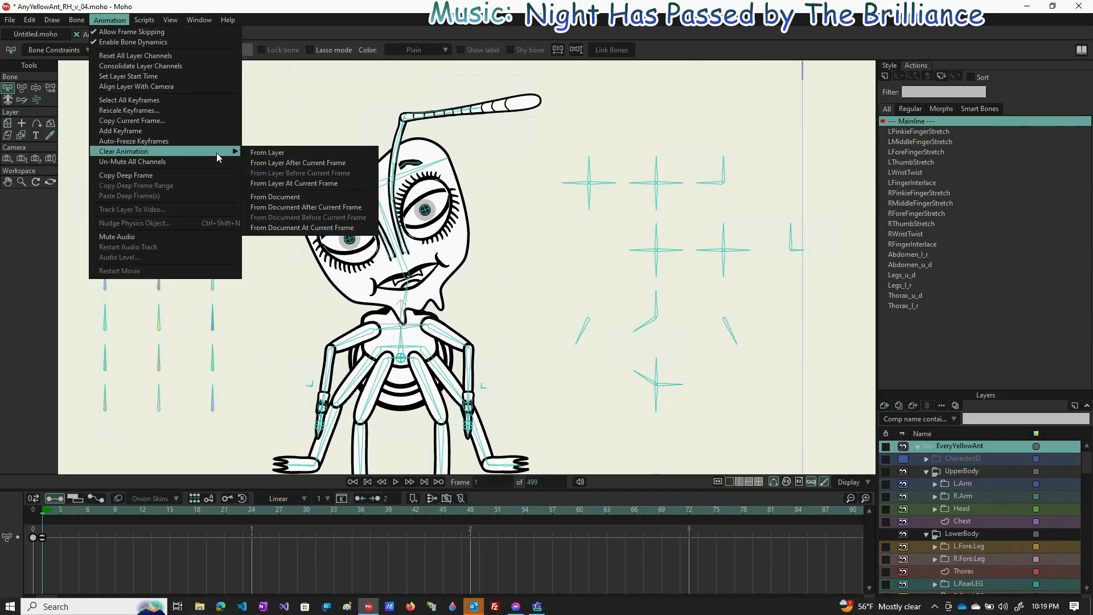
{"action": "mouse_move", "coordinate": [235, 153]}
{"action": "left_click", "coordinate": [282, 197]}
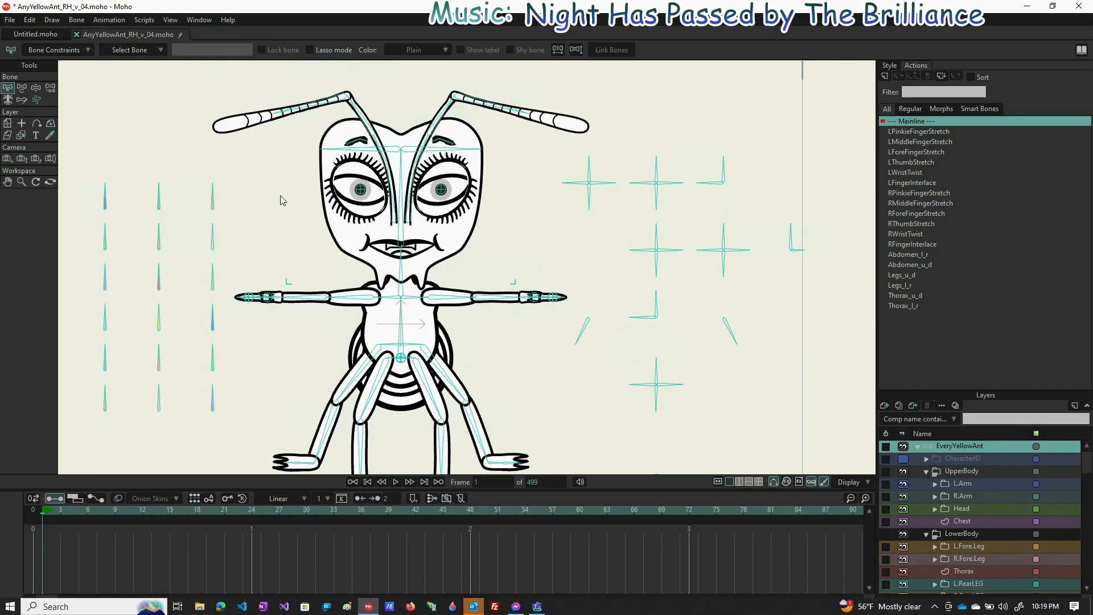
- Test the Thorax_l_r control bone's motion and save the file, clearing the test keyframes from the timeline
{"action": "left_click", "coordinate": [34, 89]}
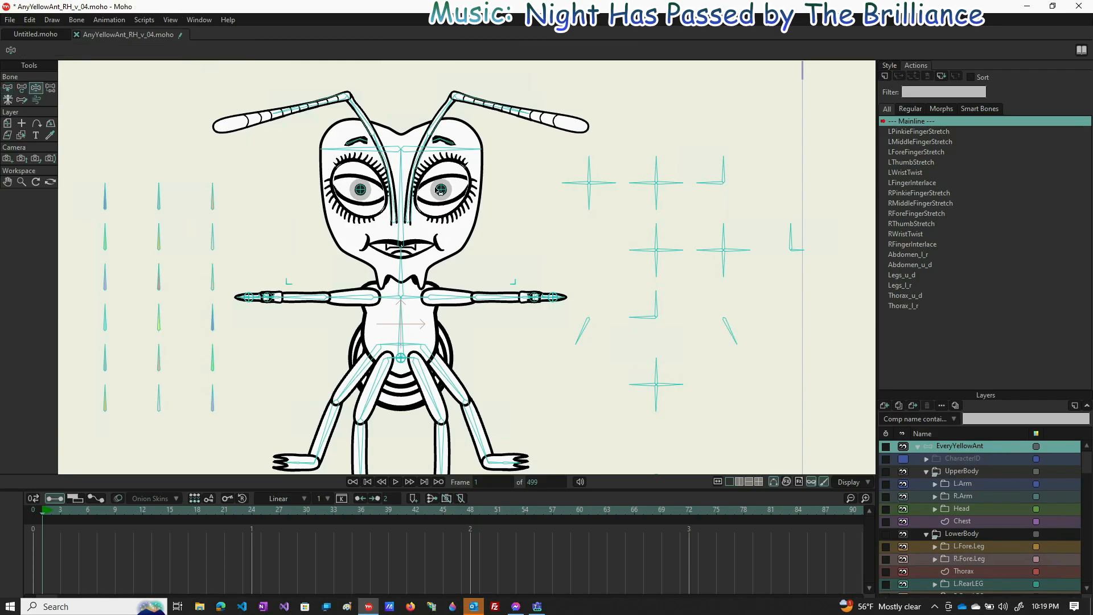
{"action": "mouse_move", "coordinate": [654, 301]}
{"action": "left_mouse_down"}
{"action": "mouse_move", "coordinate": [639, 302]}
{"action": "mouse_move", "coordinate": [679, 300]}
{"action": "mouse_move", "coordinate": [639, 302]}
{"action": "mouse_move", "coordinate": [665, 300]}
{"action": "mouse_move", "coordinate": [654, 313]}
{"action": "left_mouse_up"}
{"action": "key", "text": "ctrl+s"}
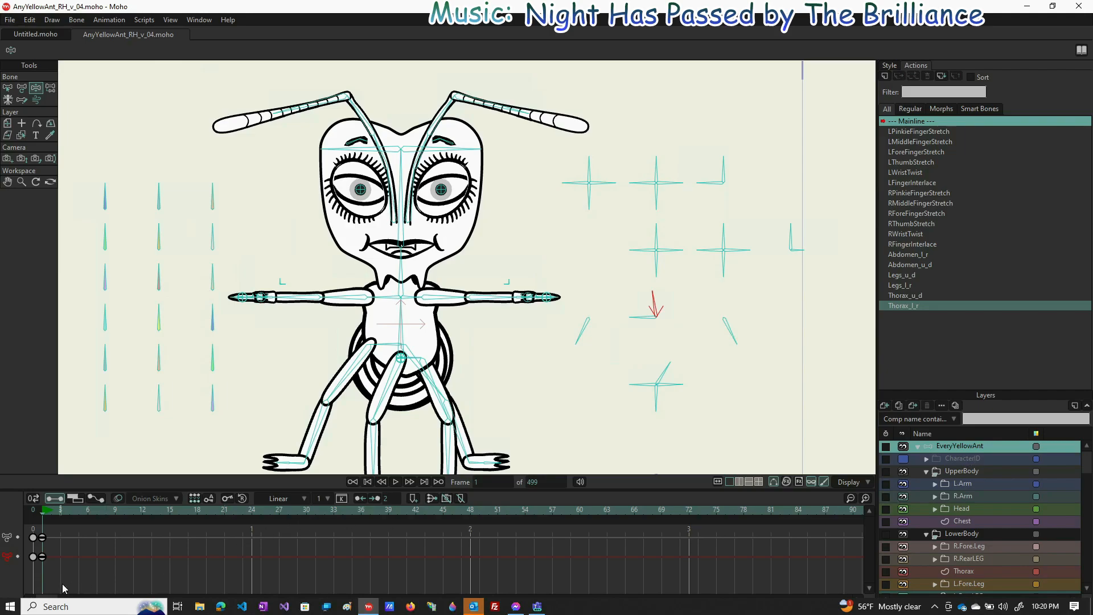
{"action": "left_click_drag", "start_coordinate": [62, 573], "coordinate": [2, 515]}
{"action": "key", "text": "Delete"}
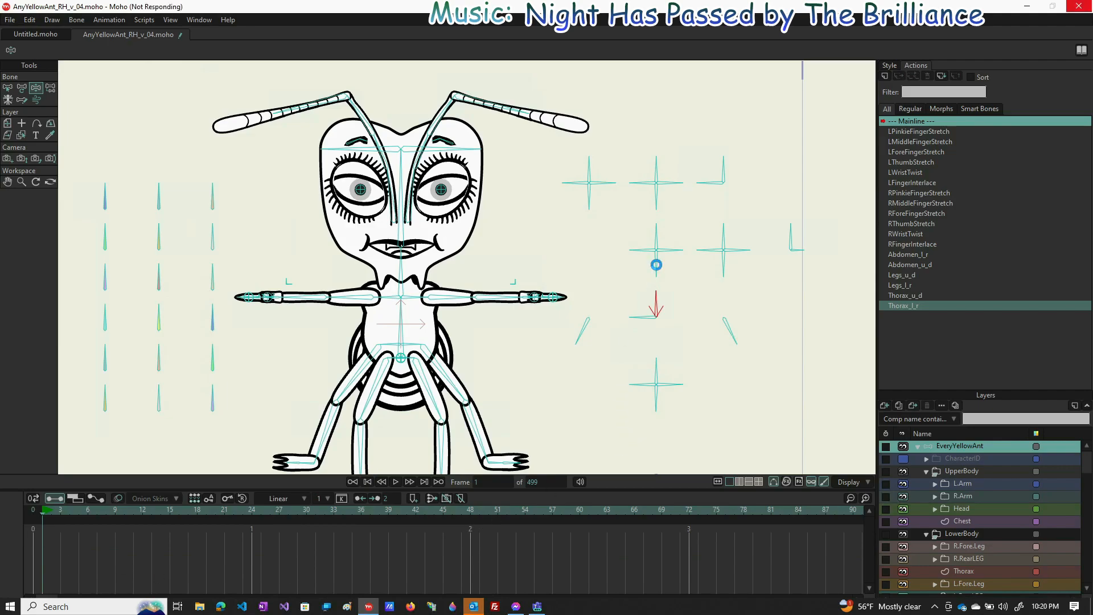
- Create a new smart bone action named FrownSmile for the FrownSmile control bone
{"action": "left_click", "coordinate": [656, 266]}
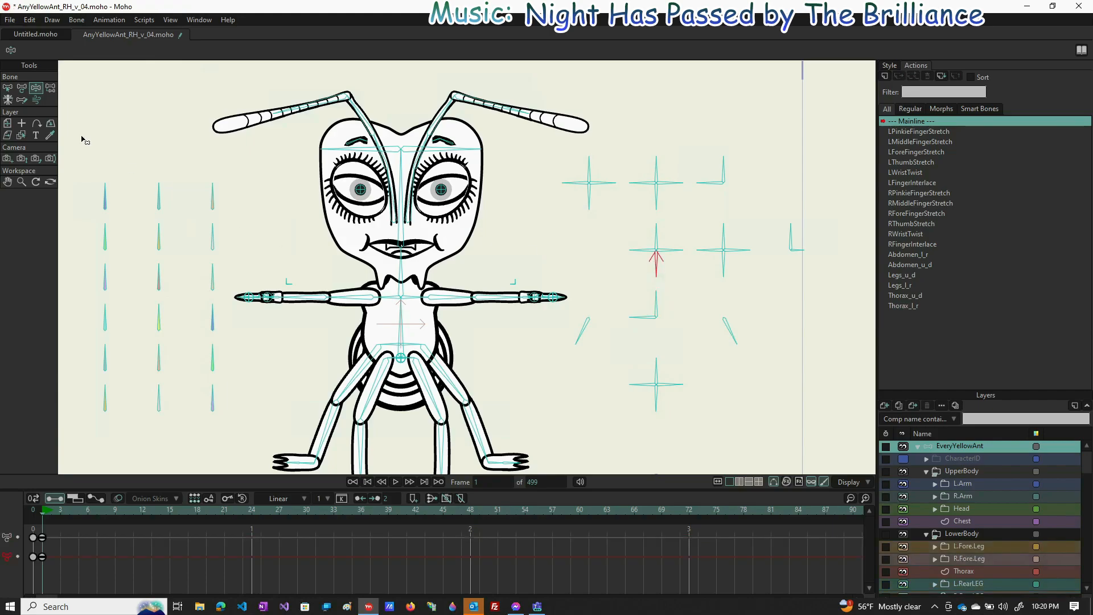
{"action": "left_click", "coordinate": [8, 88]}
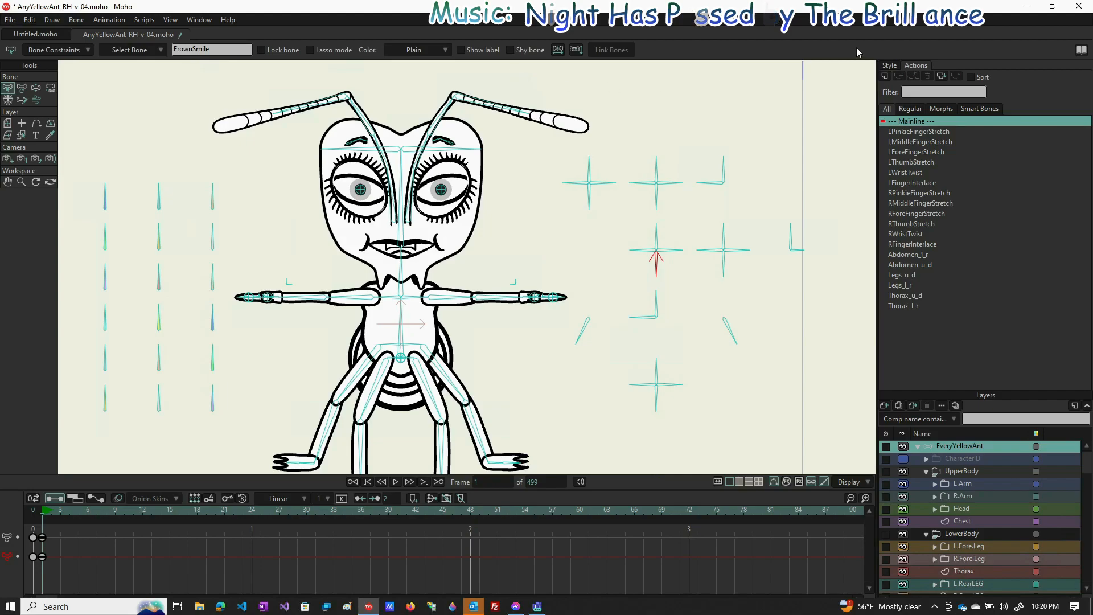
{"action": "left_click", "coordinate": [884, 76]}
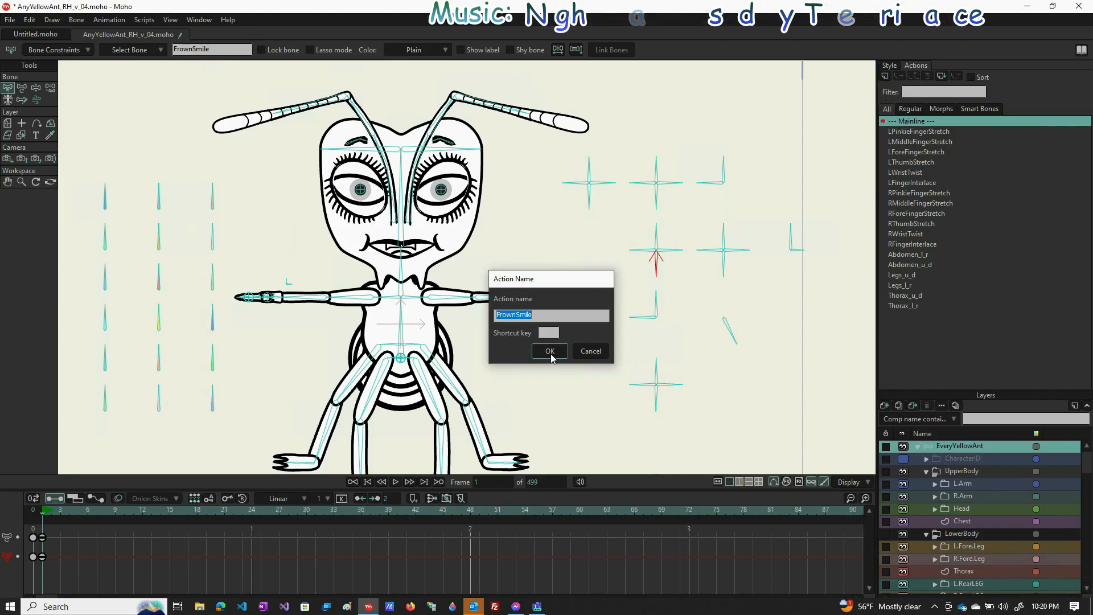
{"action": "left_click", "coordinate": [545, 353]}
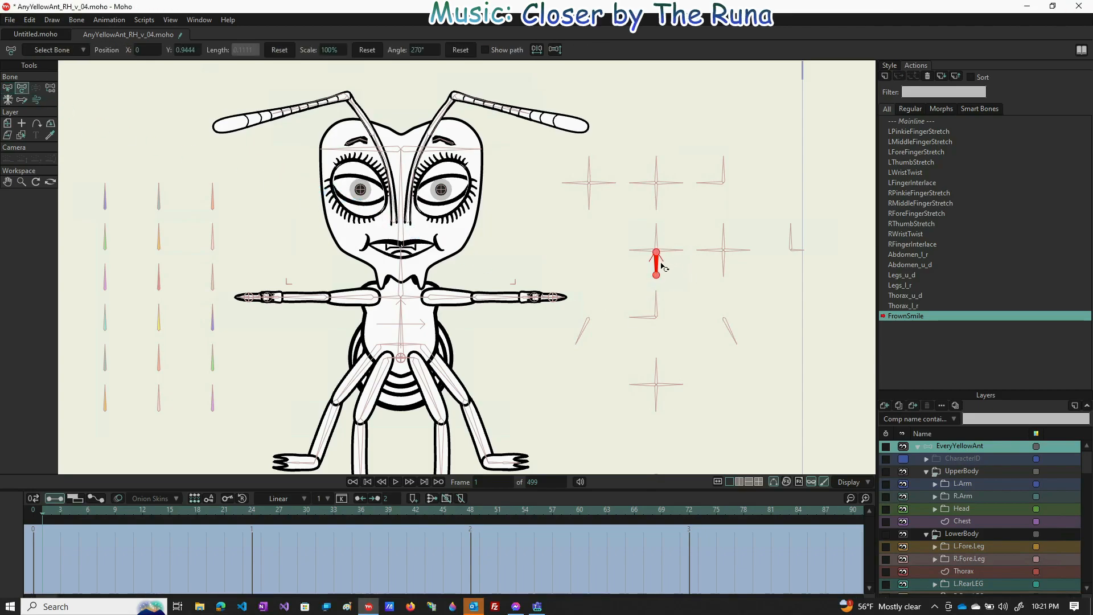
- Rotate the FrownSmile bone to 238° at frame 1 and to 302° at frame 65
{"action": "left_click_drag", "start_coordinate": [656, 263], "coordinate": [637, 268]}
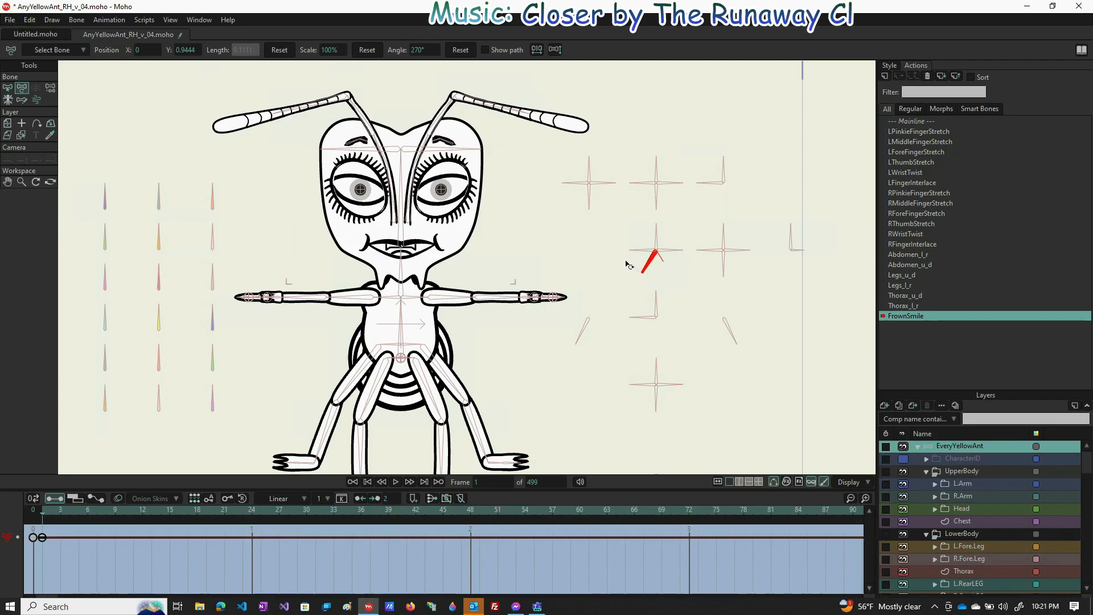
{"action": "left_click", "coordinate": [625, 508]}
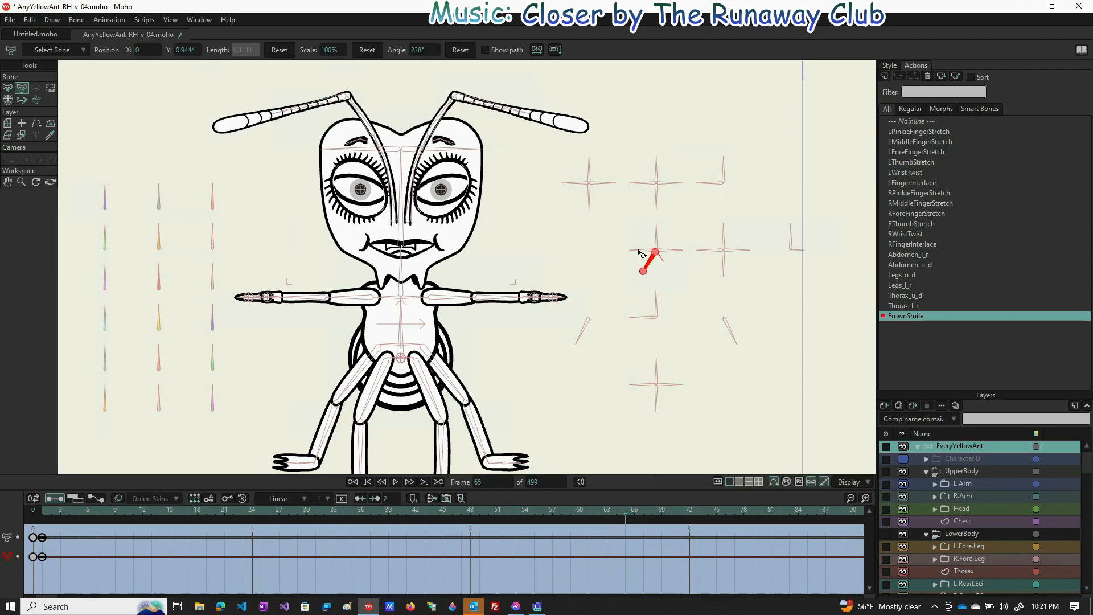
{"action": "left_click_drag", "start_coordinate": [653, 270], "coordinate": [708, 263]}
- Expand the Head and Mouth layer groups and select the Lips layer
{"action": "scroll", "coordinate": [966, 507], "scroll_direction": "down", "scroll_amount": 3}
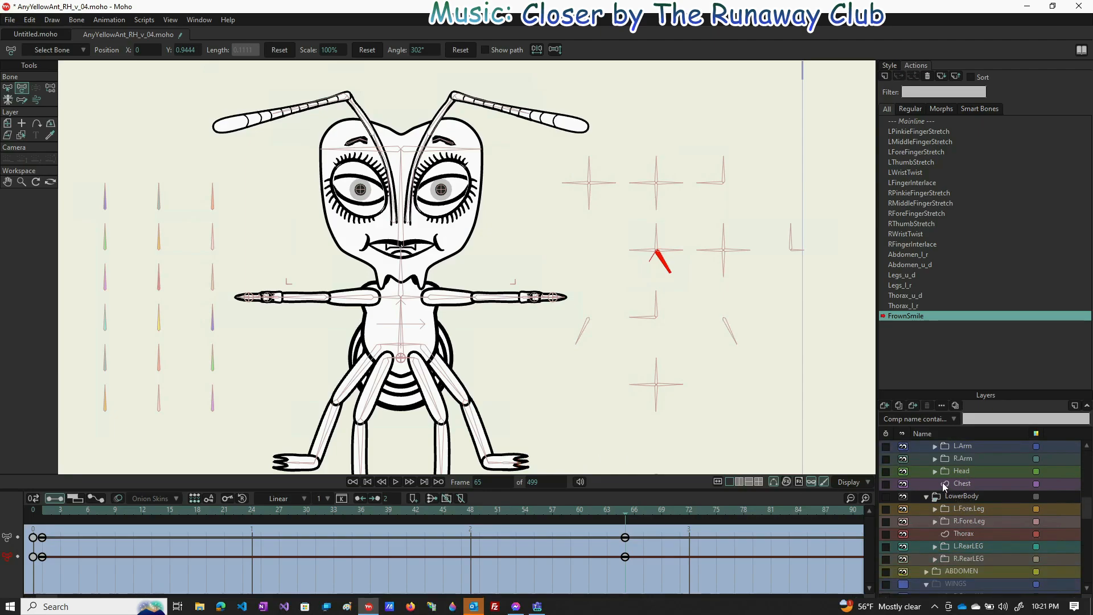
{"action": "left_click", "coordinate": [935, 471]}
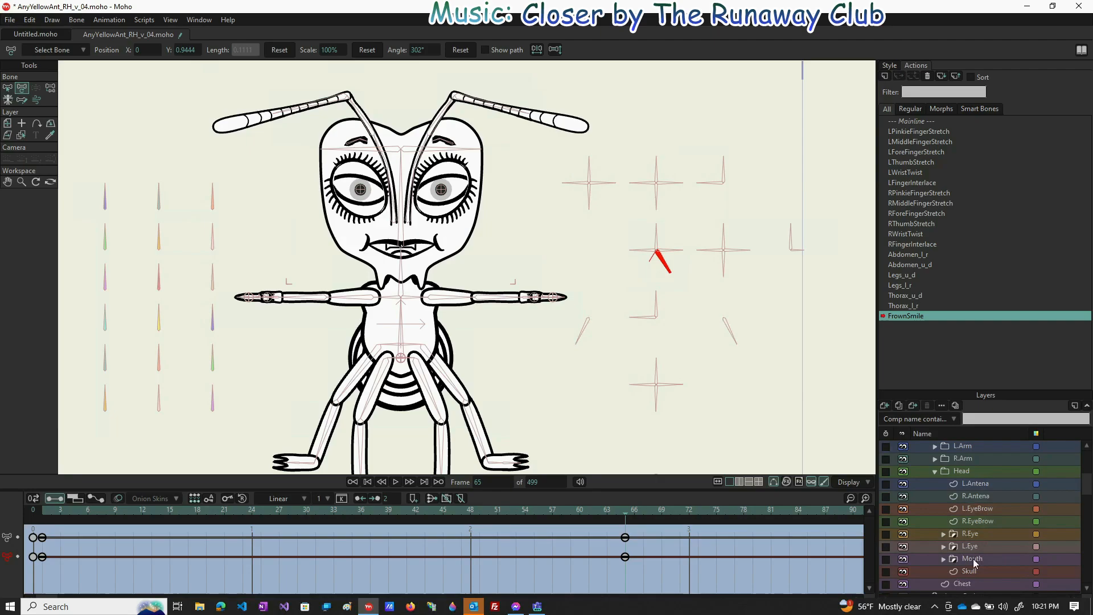
{"action": "left_click", "coordinate": [943, 558]}
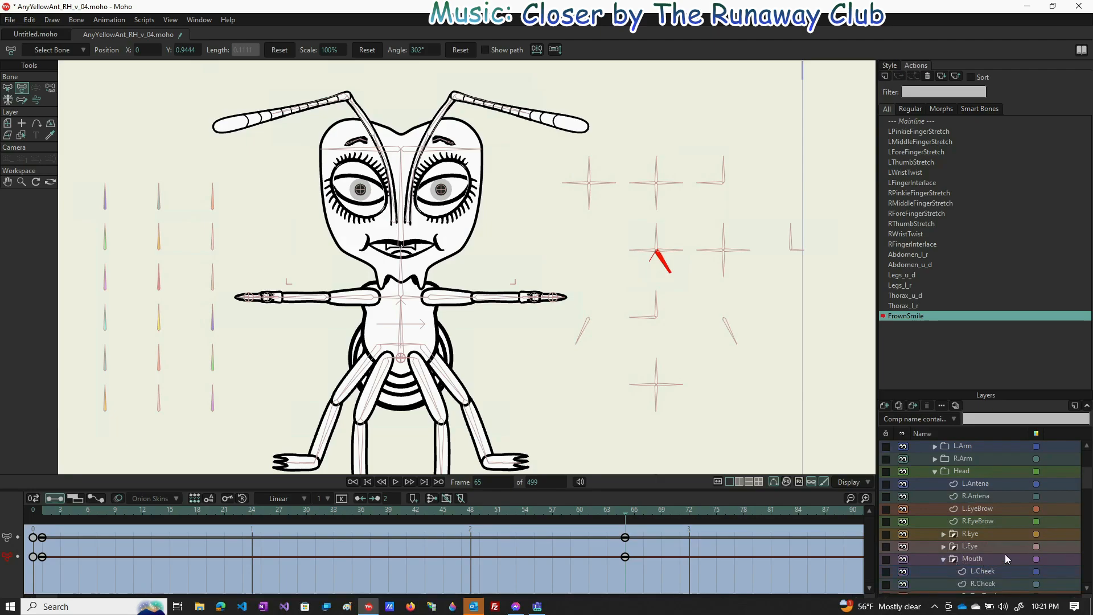
{"action": "scroll", "coordinate": [1003, 554], "scroll_direction": "down", "scroll_amount": 6}
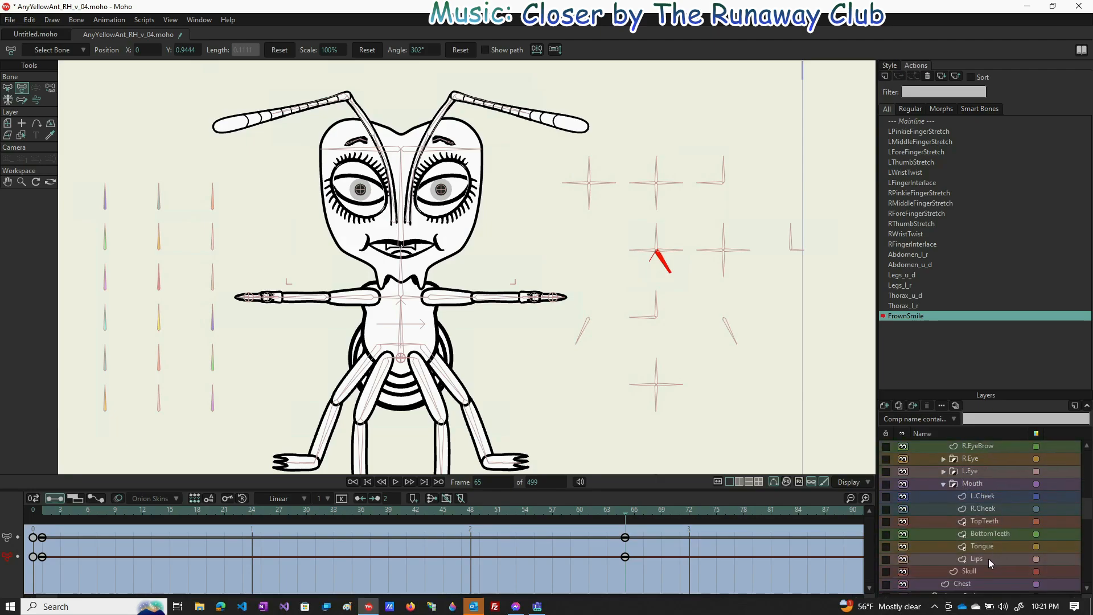
{"action": "left_click", "coordinate": [988, 559]}
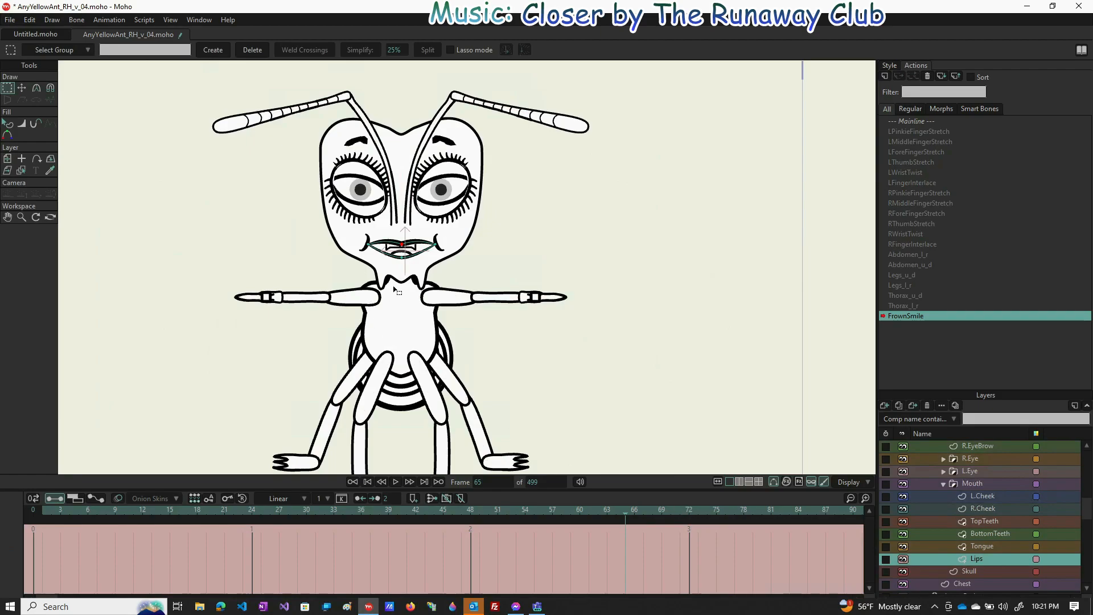
- Shape the smile on the Lips layer at frame 65, raising the mouth corners to about Y 0.40 and the upper lip's centre point to about Y 0.36
{"action": "scroll", "coordinate": [408, 253], "scroll_direction": "up", "scroll_amount": 5}
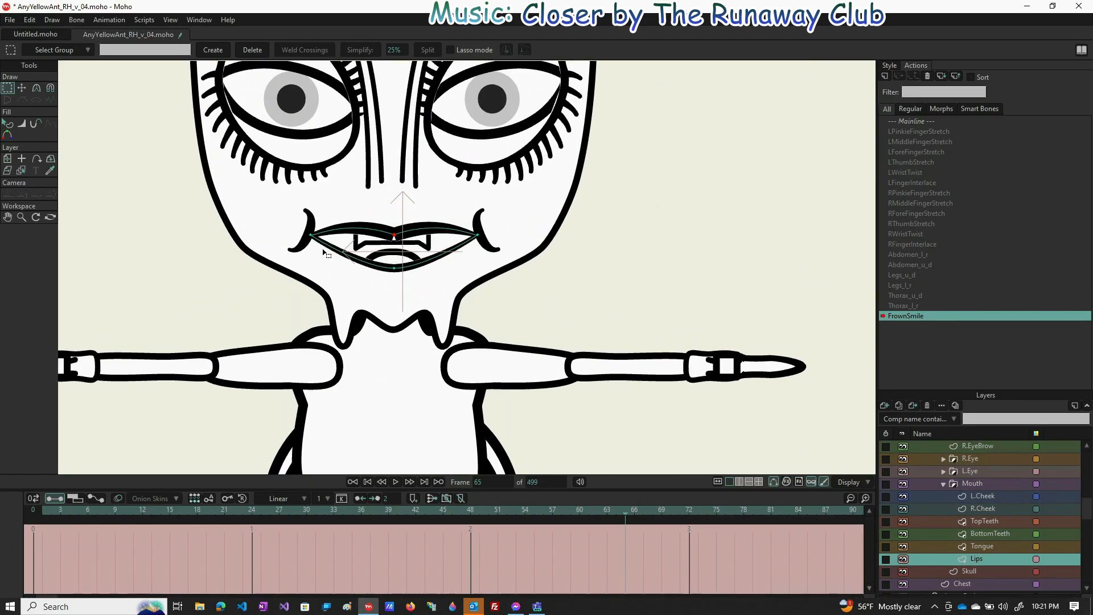
{"action": "left_click_drag", "start_coordinate": [301, 226], "coordinate": [328, 255]}
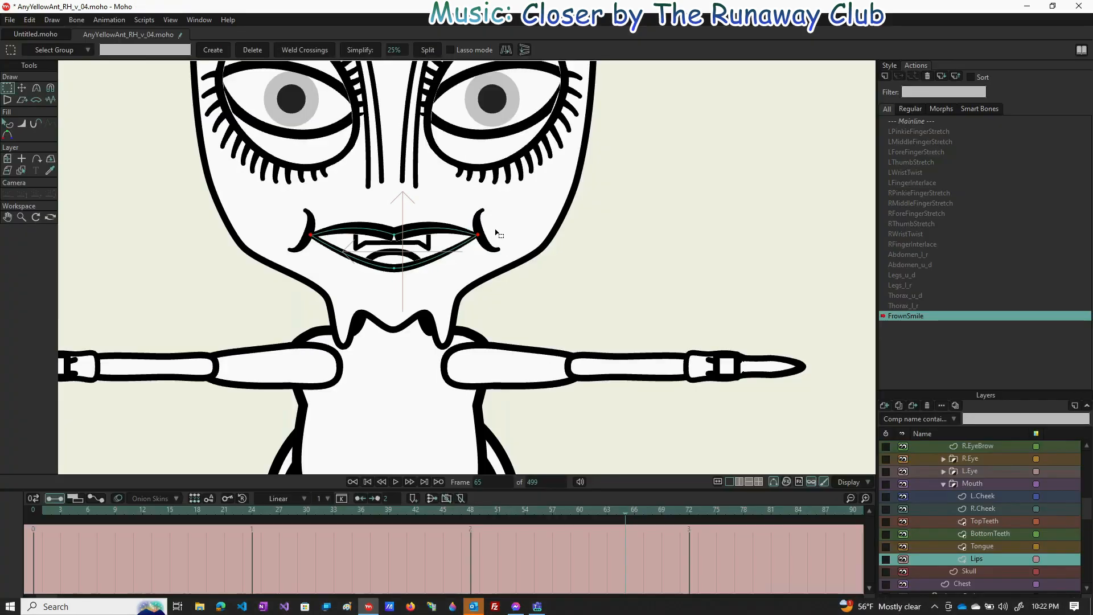
{"action": "key", "text": "t"}
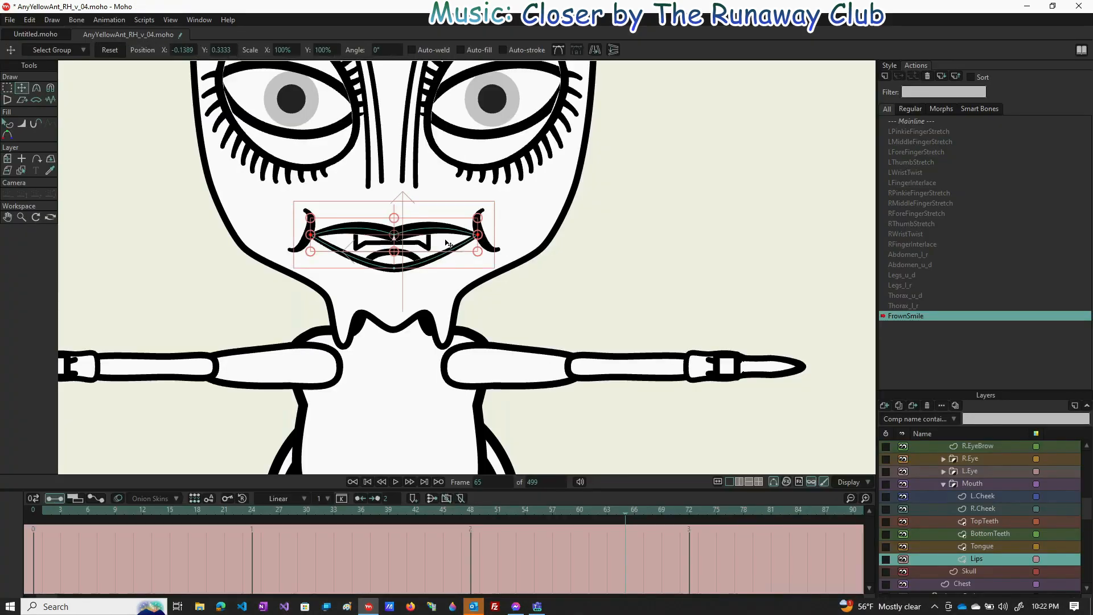
{"action": "left_click_drag", "start_coordinate": [444, 241], "coordinate": [441, 203]}
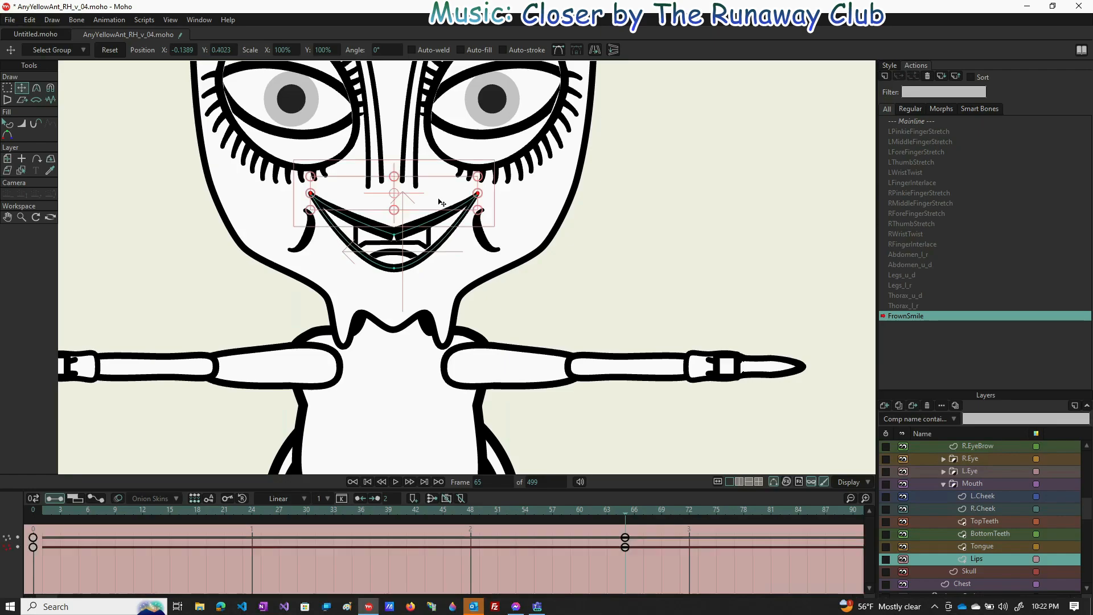
{"action": "left_click", "coordinate": [395, 236]}
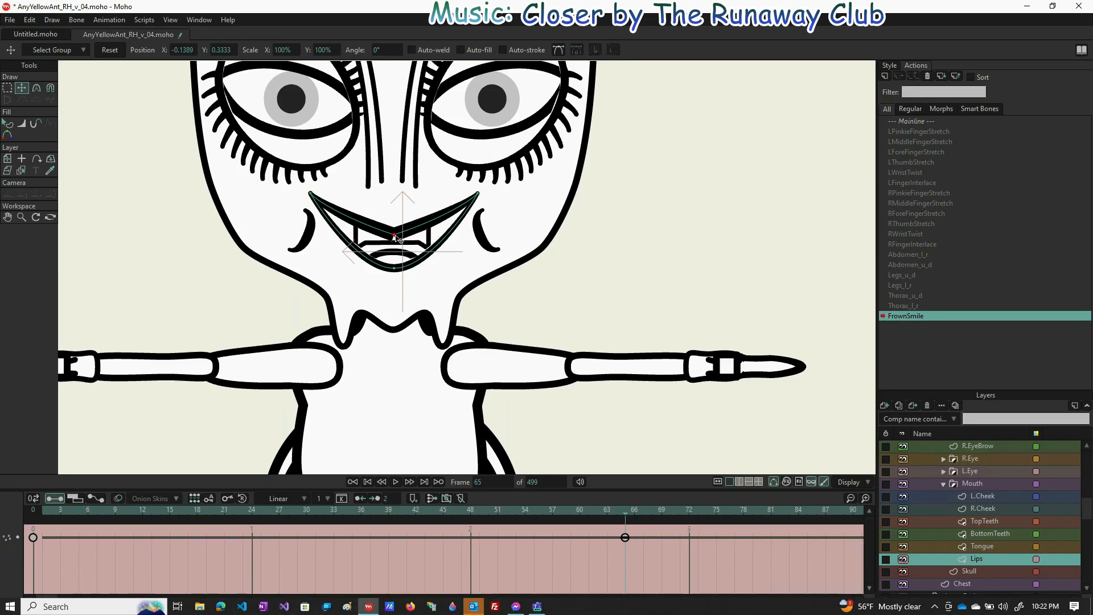
{"action": "left_click_drag", "start_coordinate": [396, 238], "coordinate": [398, 223]}
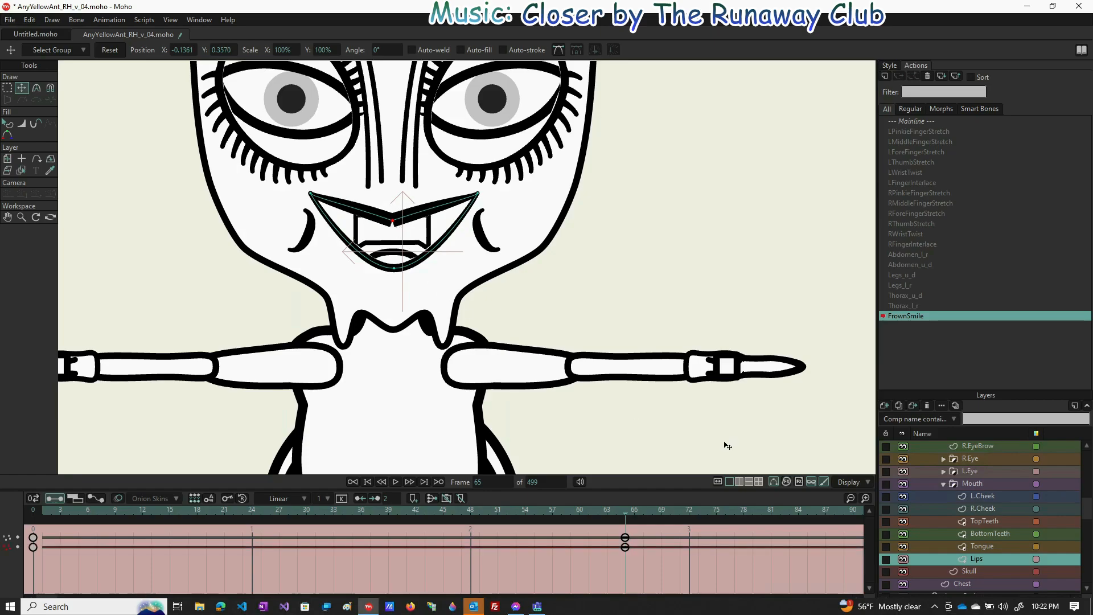
- Raise the R.Cheek shape to about Y 0.43 and the L.Cheek shape to about Y 0.41 to meet the smiling mouth corners
{"action": "left_click", "coordinate": [992, 507]}
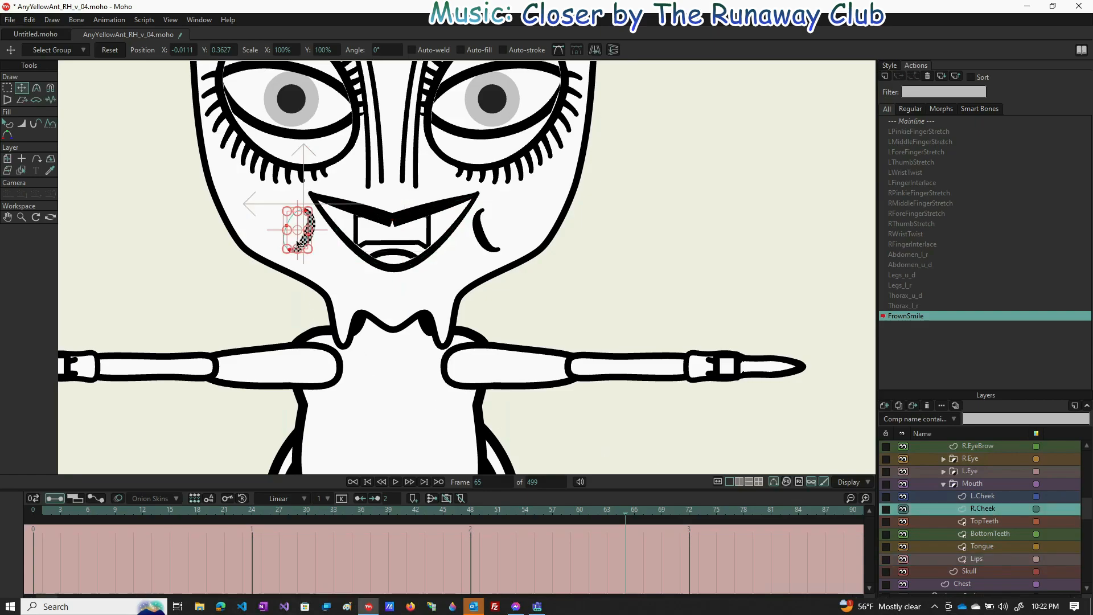
{"action": "left_click_drag", "start_coordinate": [299, 242], "coordinate": [314, 191]}
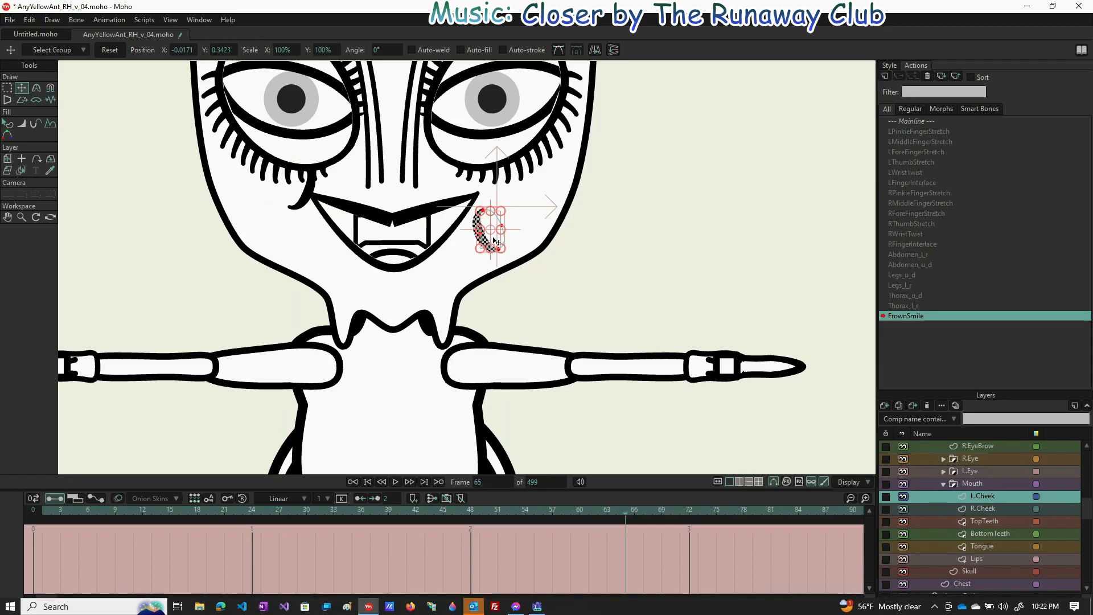
{"action": "left_click_drag", "start_coordinate": [497, 242], "coordinate": [490, 196]}
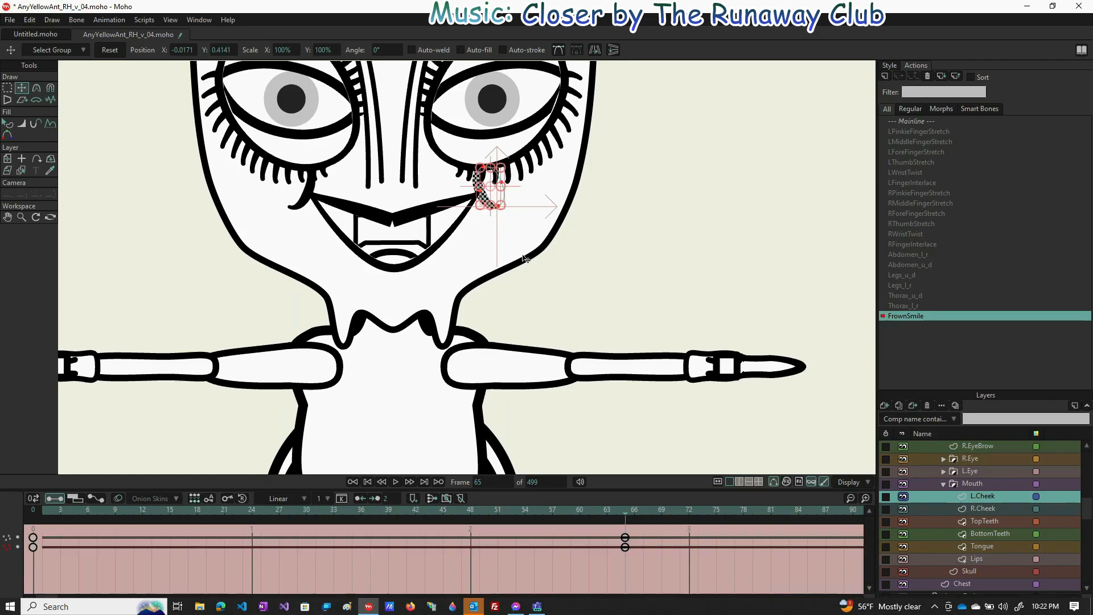
{"action": "left_click_drag", "start_coordinate": [499, 197], "coordinate": [502, 198]}
- Rotate the L.Cheek and R.Cheek creases outward in mirrored directions so they follow the smile
{"action": "scroll", "coordinate": [503, 200], "scroll_direction": "up", "scroll_amount": 3}
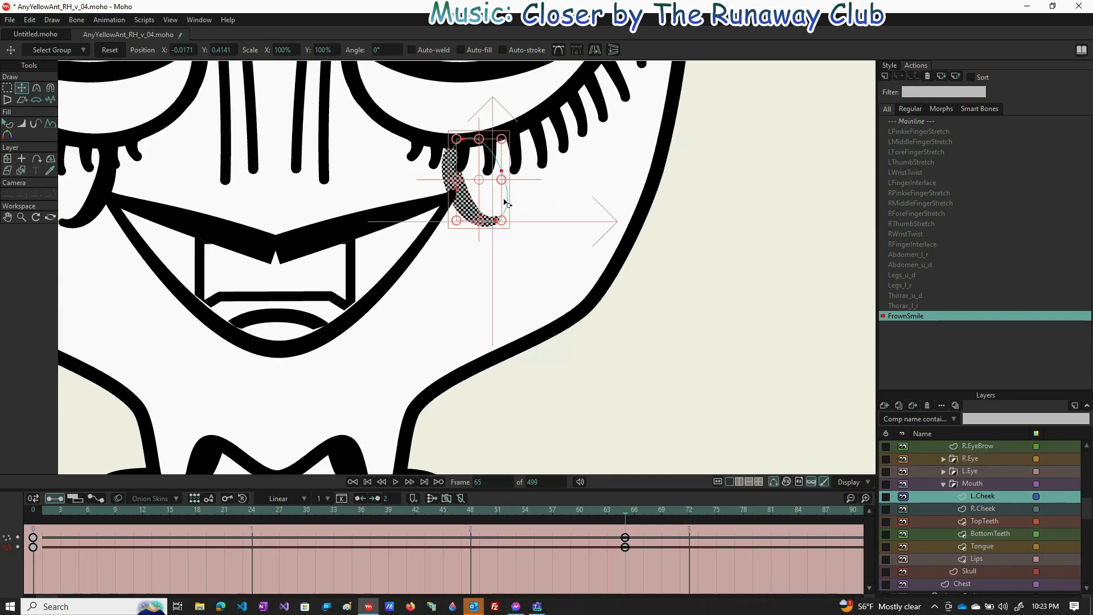
{"action": "left_click_drag", "start_coordinate": [506, 203], "coordinate": [507, 185]}
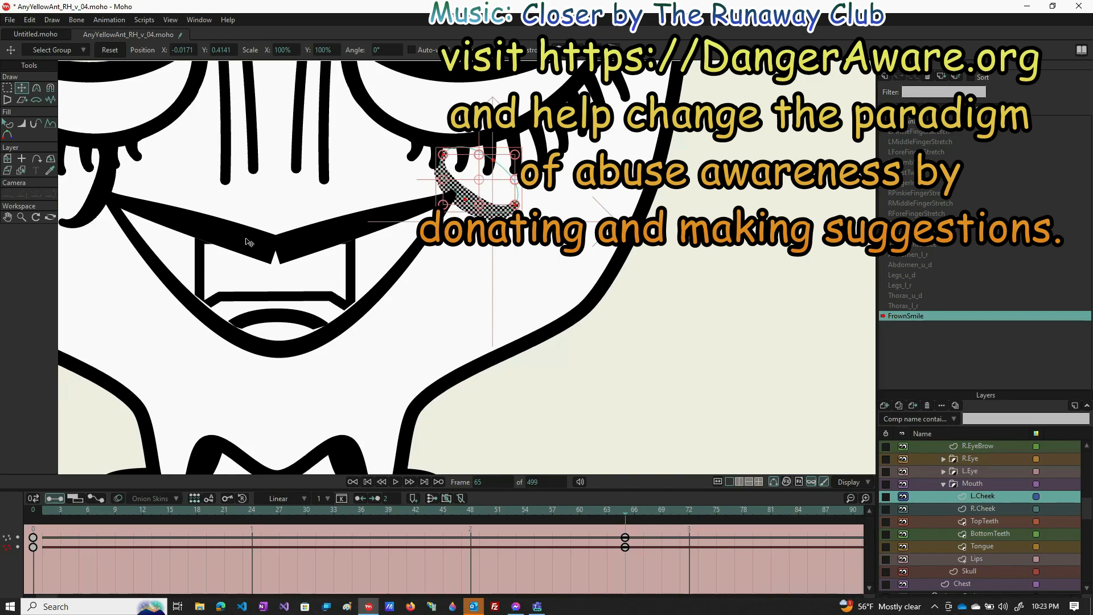
{"action": "left_click_drag", "start_coordinate": [246, 239], "coordinate": [366, 242]}
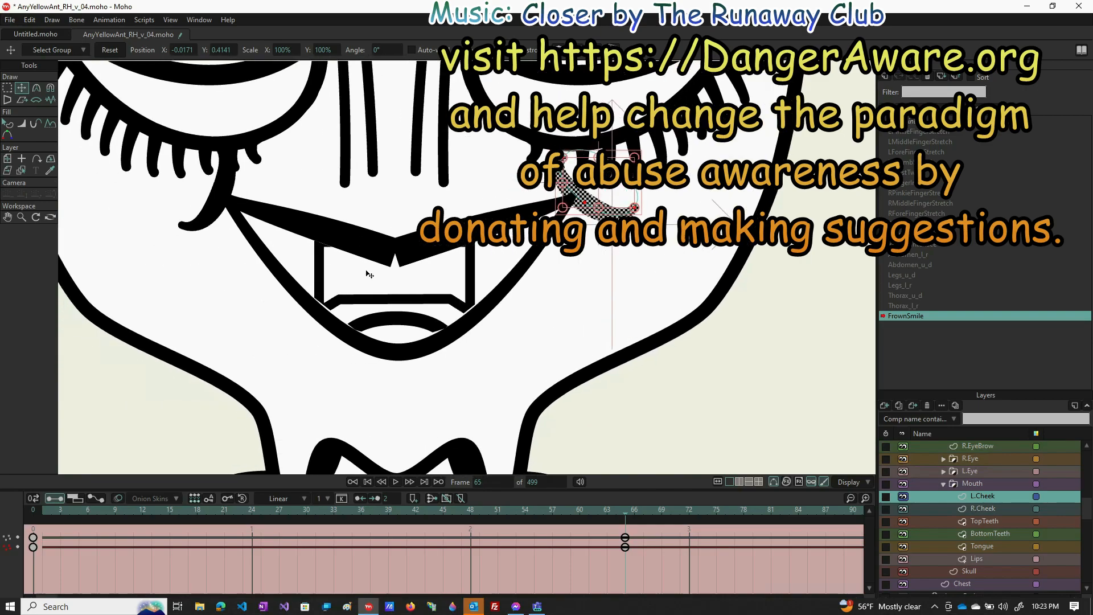
{"action": "left_click", "coordinate": [986, 509]}
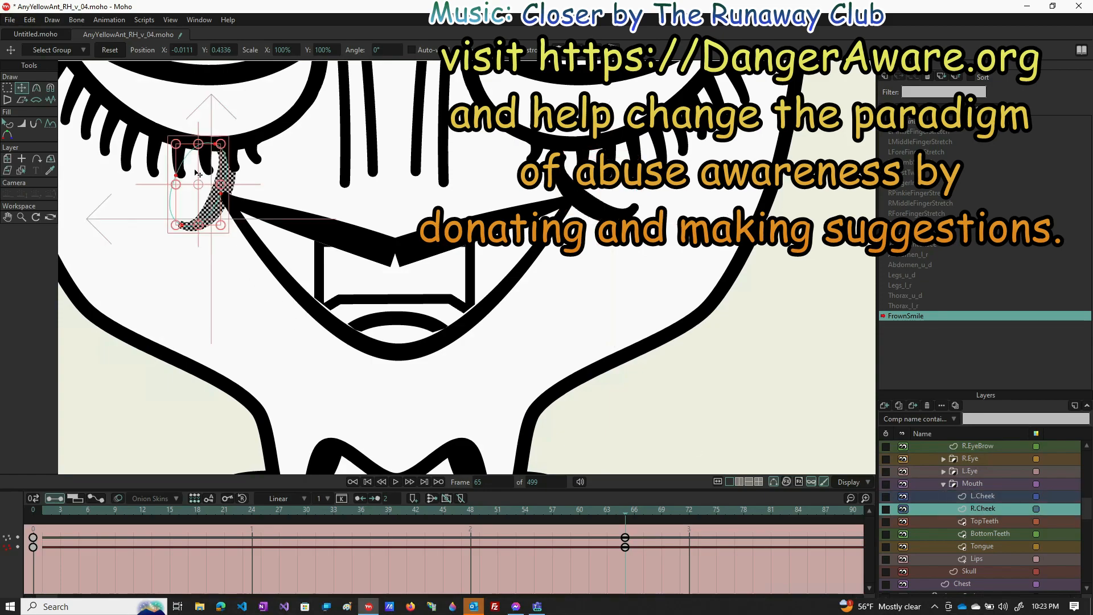
{"action": "left_click_drag", "start_coordinate": [175, 170], "coordinate": [186, 156]}
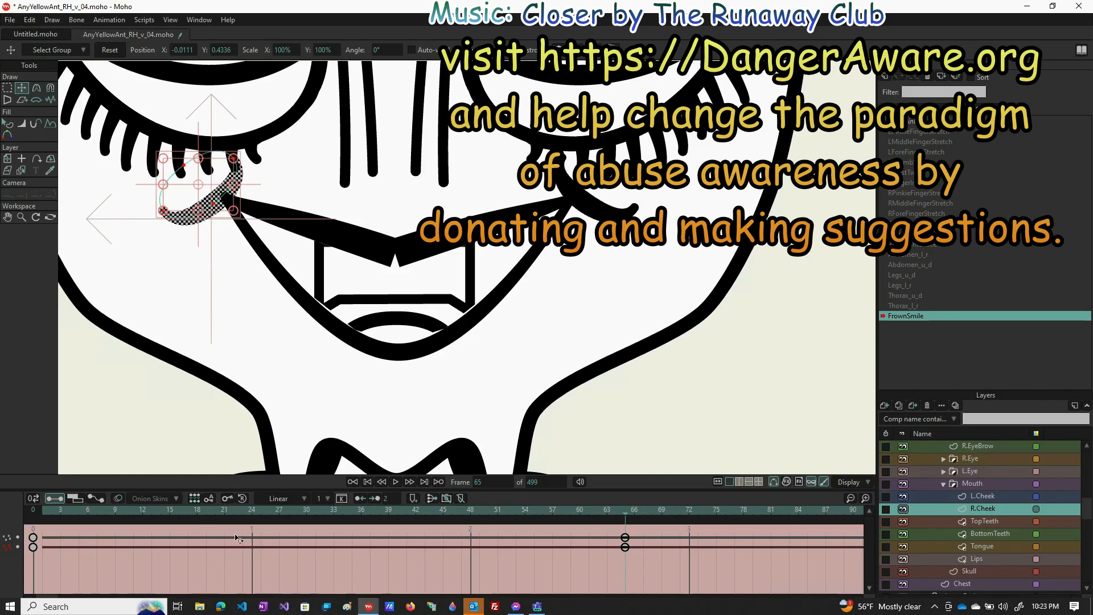
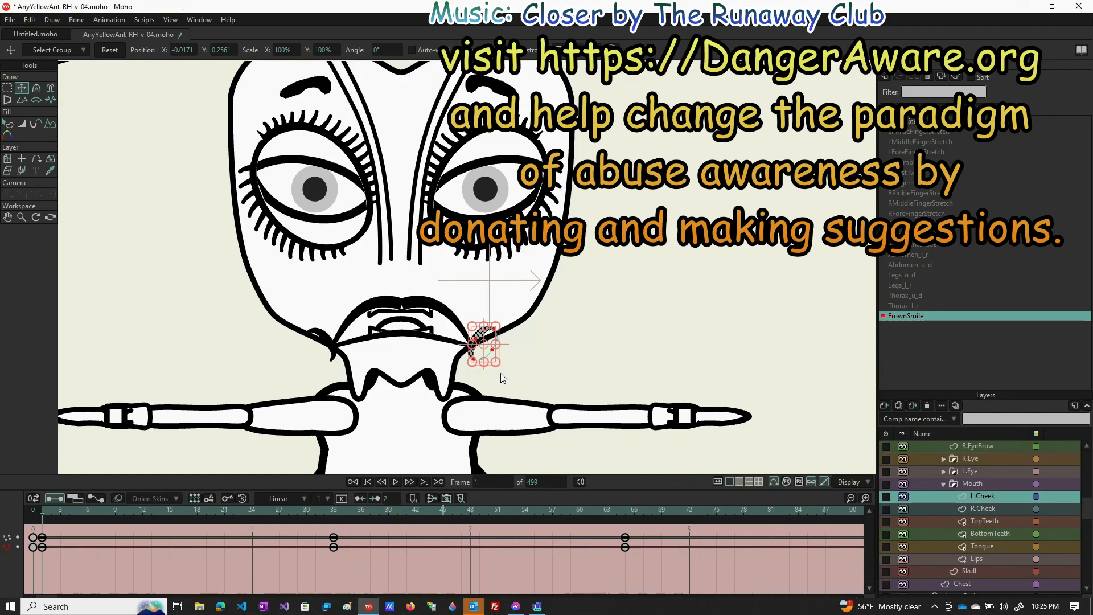
- Lower the upper lip's centre point to about Y 0.31 in the frown at frame 1 and preview the FrownSmile action
{"action": "left_click", "coordinate": [413, 324]}
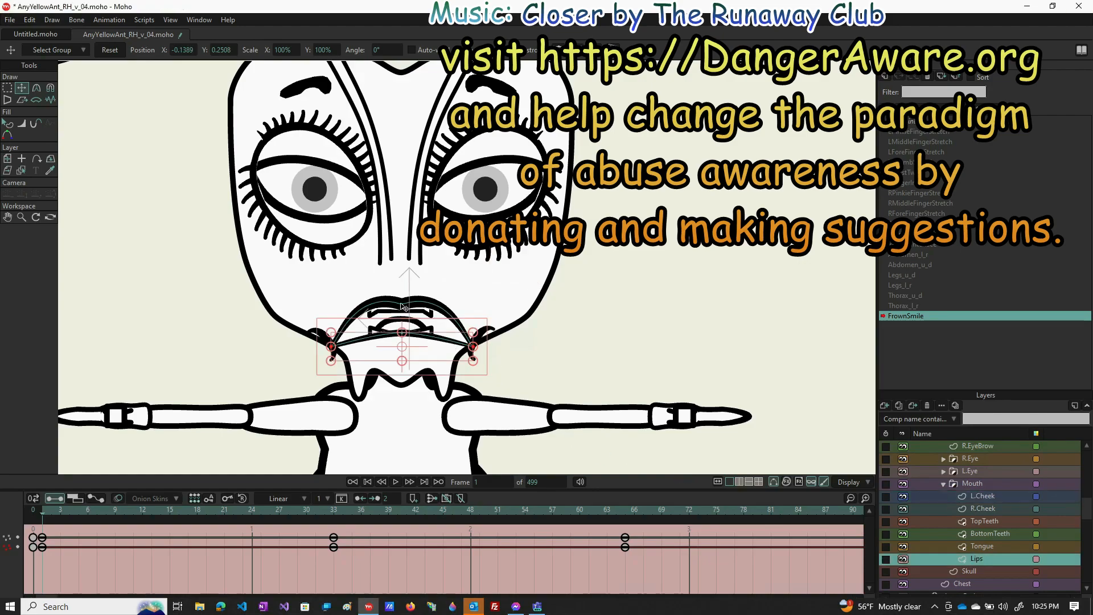
{"action": "key", "text": "ctrl+z"}
{"action": "left_click_drag", "start_coordinate": [403, 308], "coordinate": [401, 319]}
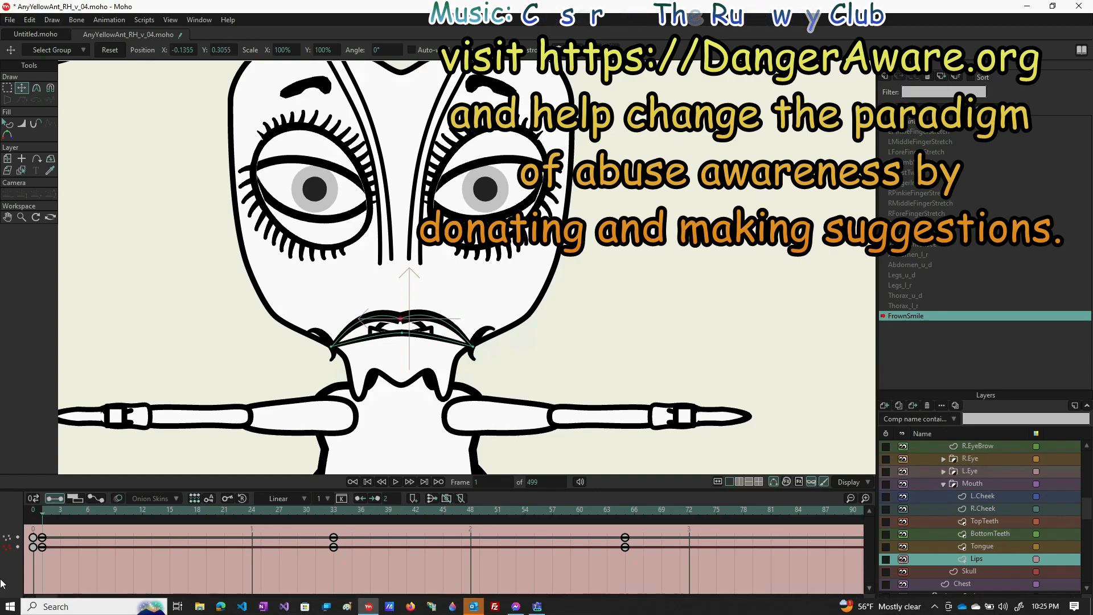
{"action": "left_click_drag", "start_coordinate": [42, 513], "coordinate": [261, 517]}
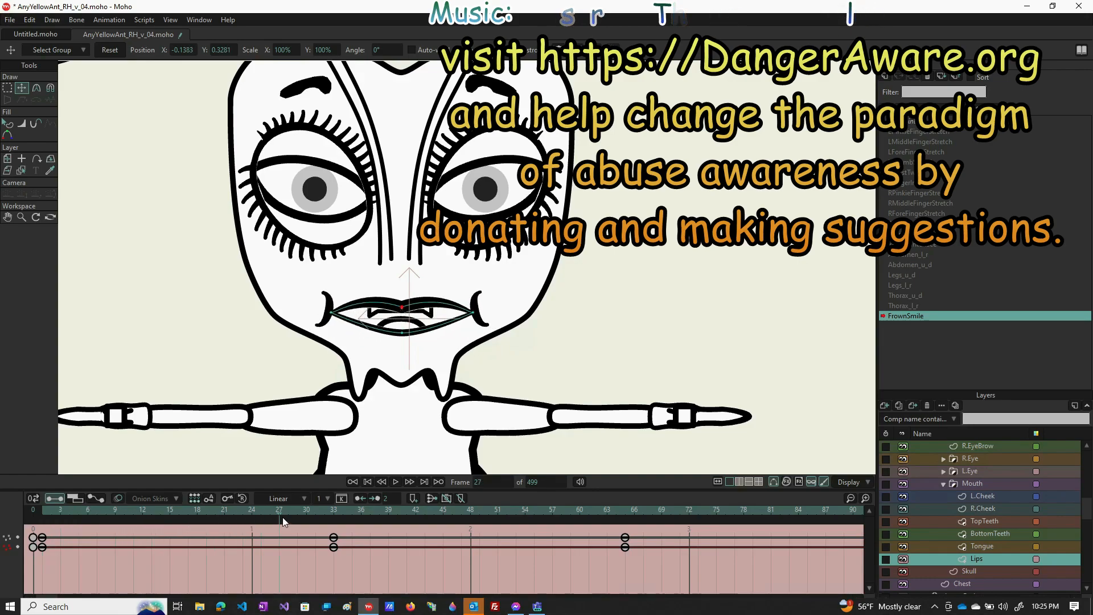
{"action": "key", "text": "space"}
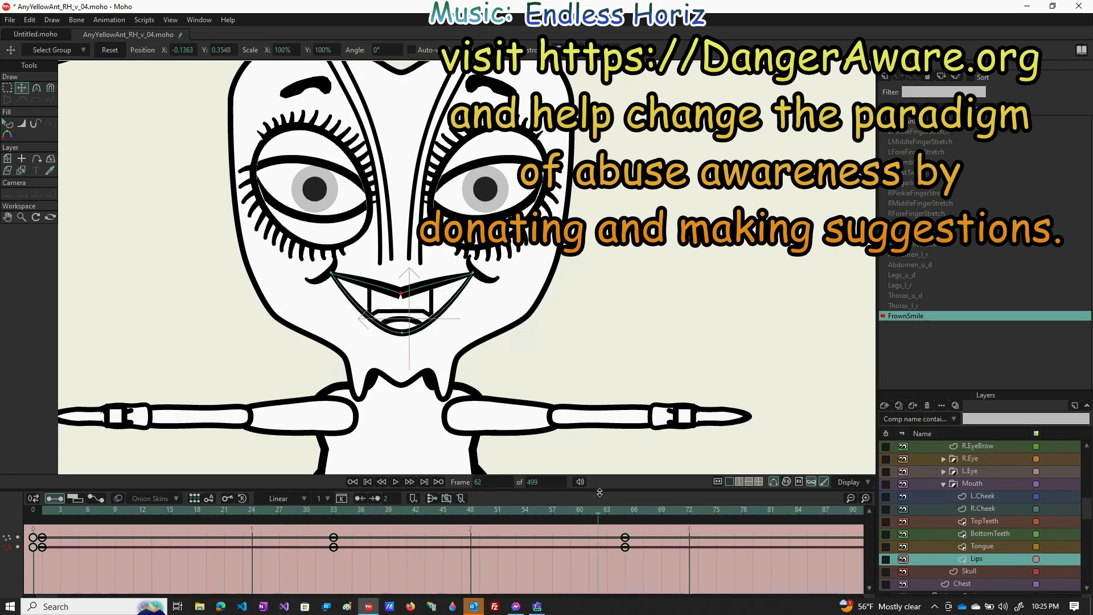
- Return to the Mainline, select the Chin_u_d control bone on the EveryYellowAnt layer and create its Chin_u_d smart bone action
{"action": "left_click", "coordinate": [910, 125]}
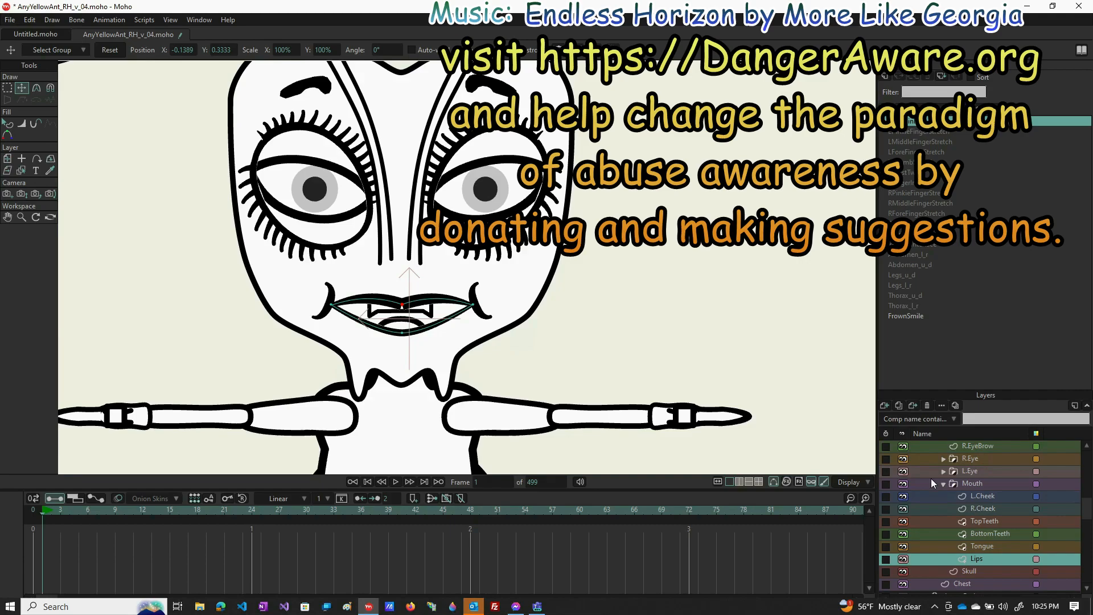
{"action": "scroll", "coordinate": [967, 472], "scroll_direction": "up", "scroll_amount": 3}
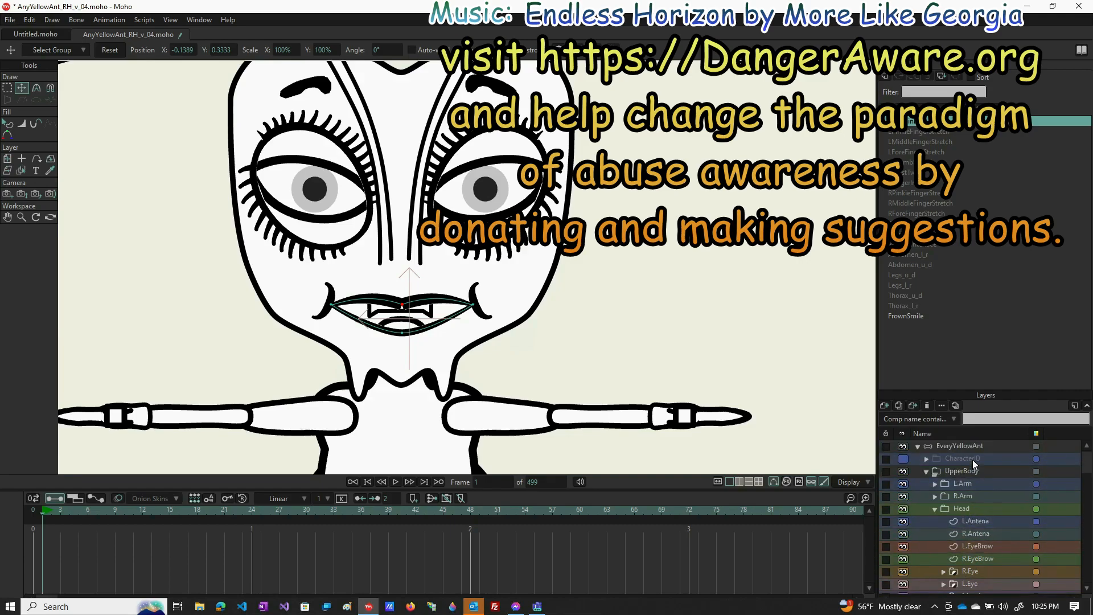
{"action": "left_click", "coordinate": [967, 445]}
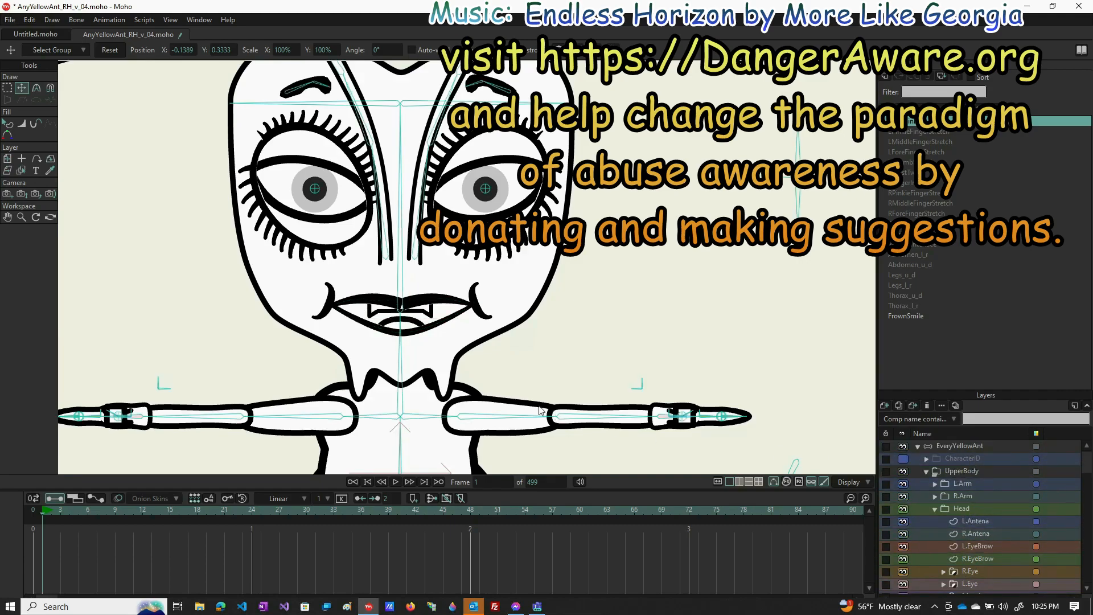
{"action": "scroll", "coordinate": [131, 356], "scroll_direction": "down", "scroll_amount": 2}
{"action": "left_click", "coordinate": [629, 329]}
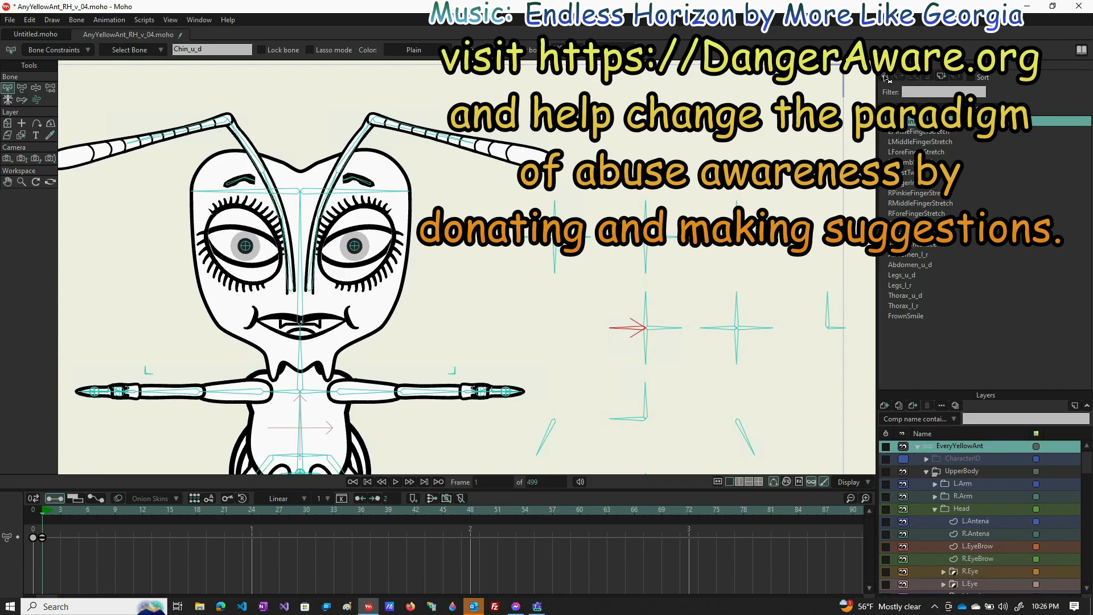
{"action": "left_click", "coordinate": [534, 367]}
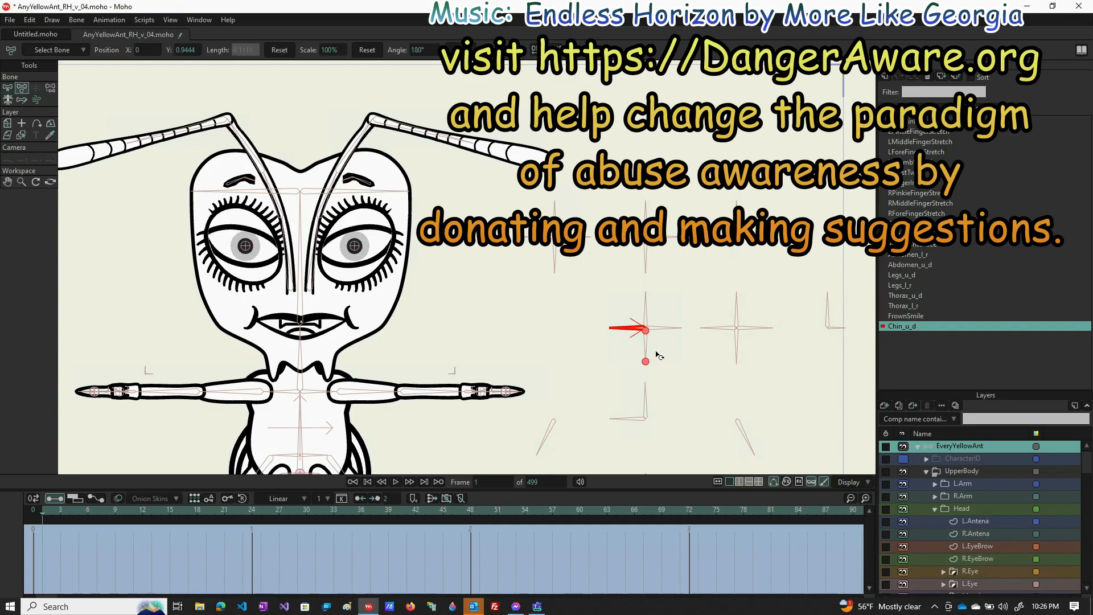
- Rotate the Chin_u_d bone to 212° at frame 1 and to 148° at frame 65
{"action": "left_click_drag", "start_coordinate": [636, 340], "coordinate": [640, 365]}
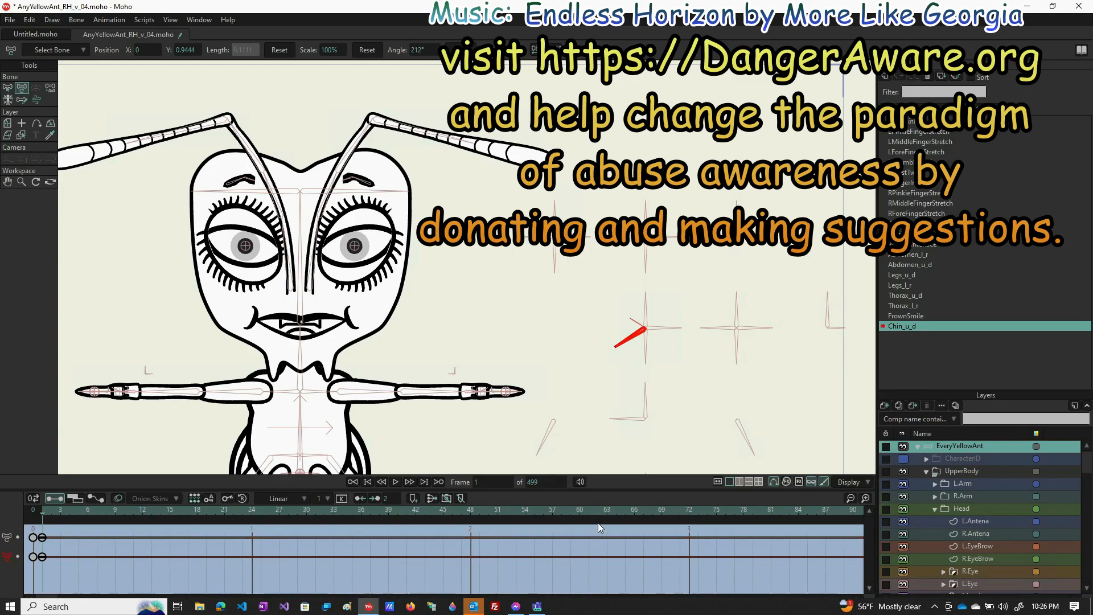
{"action": "left_click", "coordinate": [626, 510]}
{"action": "left_click_drag", "start_coordinate": [633, 342], "coordinate": [617, 310]}
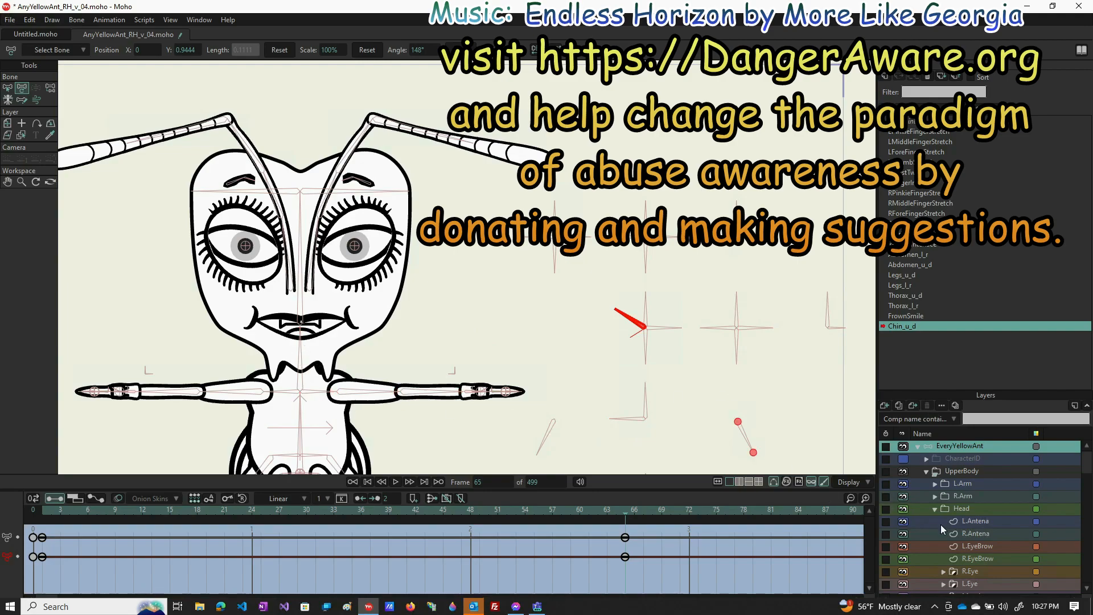
- Select the chin and jaw points of the Skull layer and raise them to about Y 0.25 at frame 65
{"action": "scroll", "coordinate": [967, 549], "scroll_direction": "down", "scroll_amount": 4}
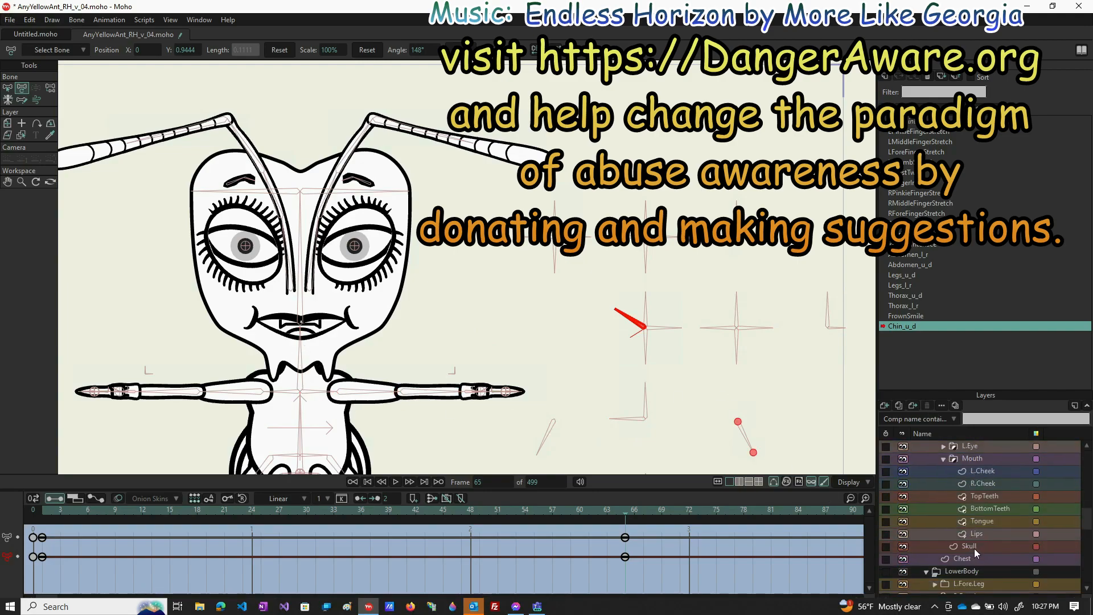
{"action": "left_click", "coordinate": [985, 546]}
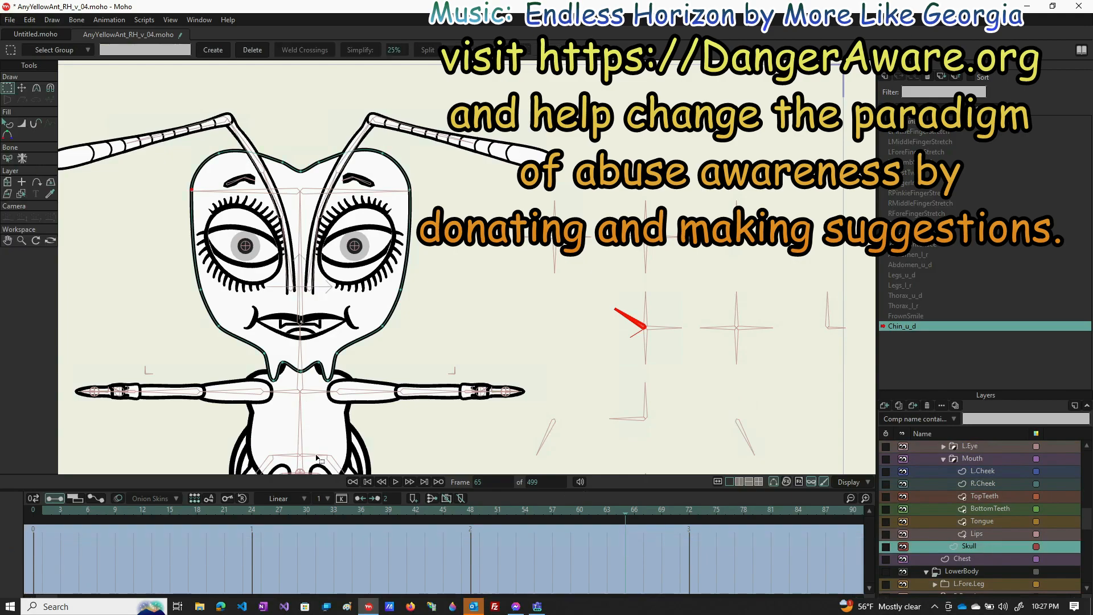
{"action": "scroll", "coordinate": [288, 401], "scroll_direction": "up", "scroll_amount": 3}
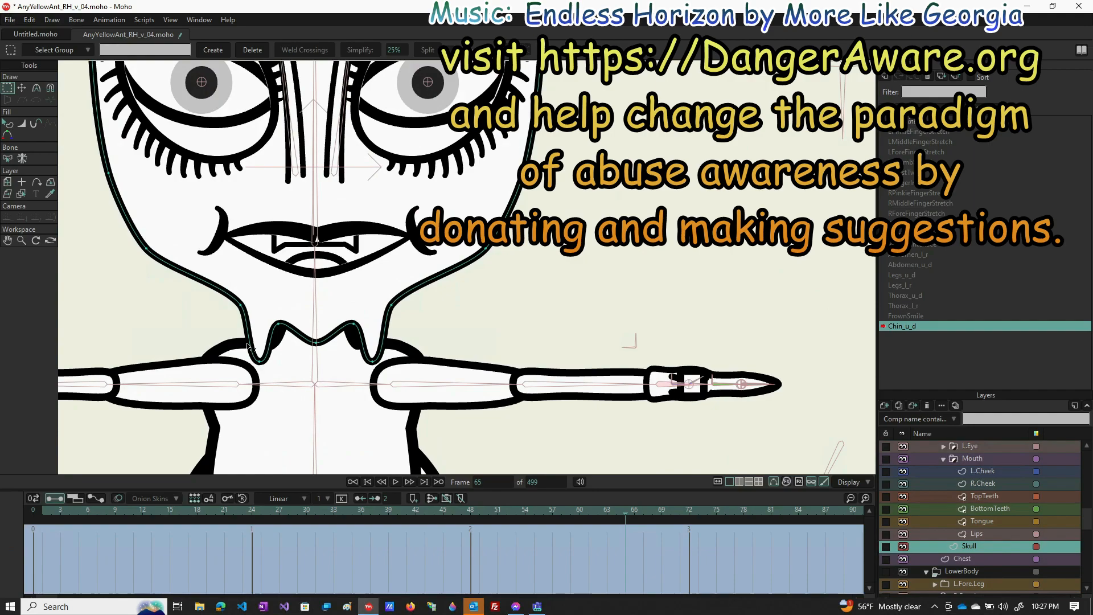
{"action": "left_click_drag", "start_coordinate": [194, 268], "coordinate": [442, 394]}
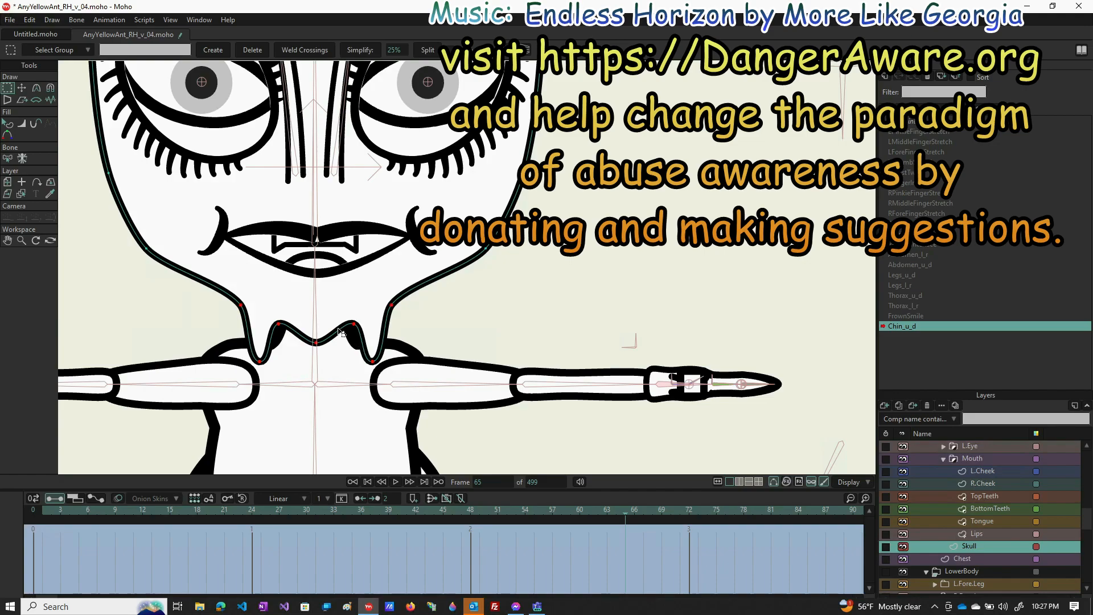
{"action": "key", "text": "t"}
{"action": "left_click_drag", "start_coordinate": [338, 329], "coordinate": [327, 300]}
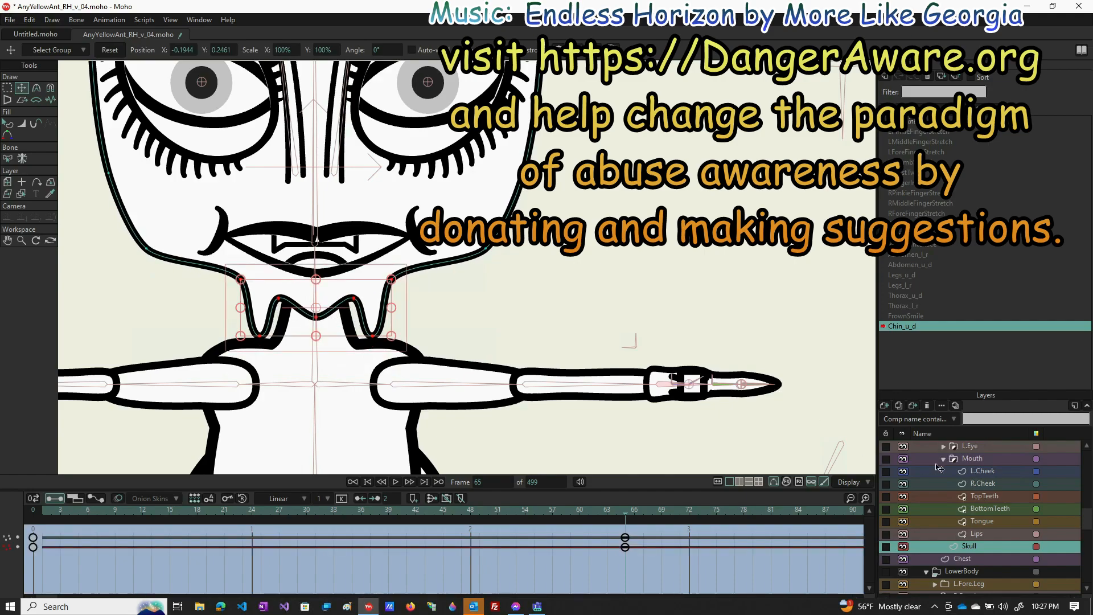
- Raise the BottomTeeth shape to about Y 0.30 at frame 65 and reset its points to their original position at frame 33
{"action": "left_click", "coordinate": [990, 508]}
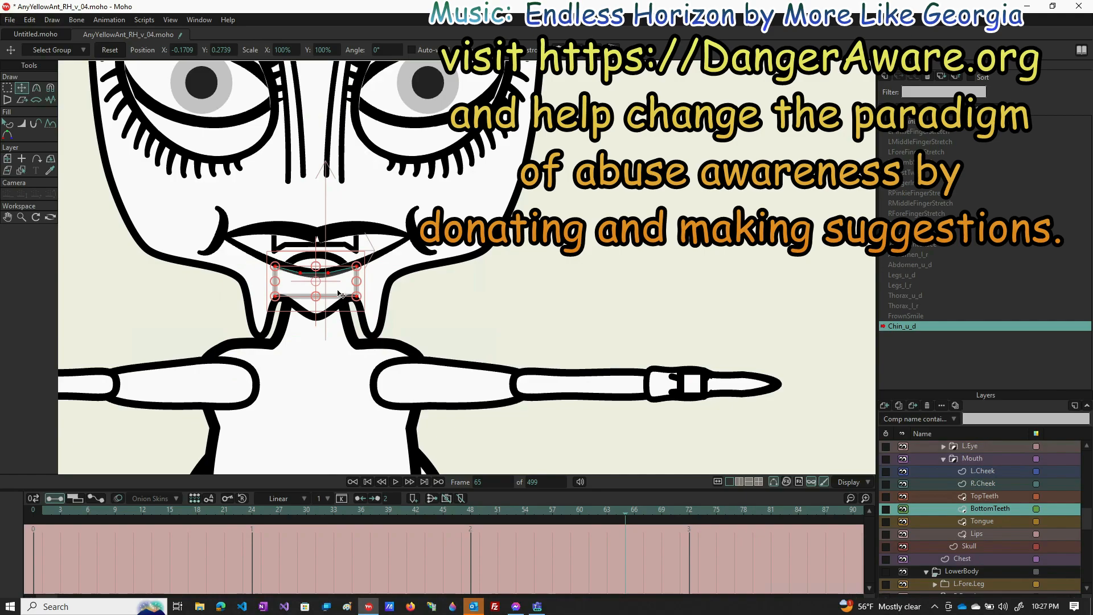
{"action": "left_click_drag", "start_coordinate": [339, 291], "coordinate": [340, 259]}
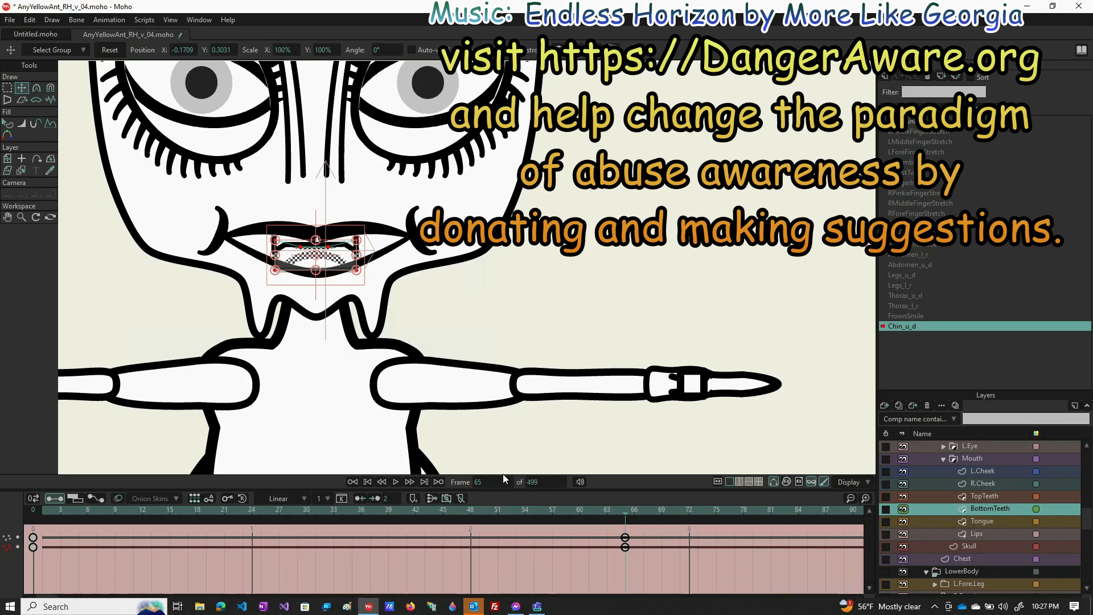
{"action": "left_click", "coordinate": [332, 511]}
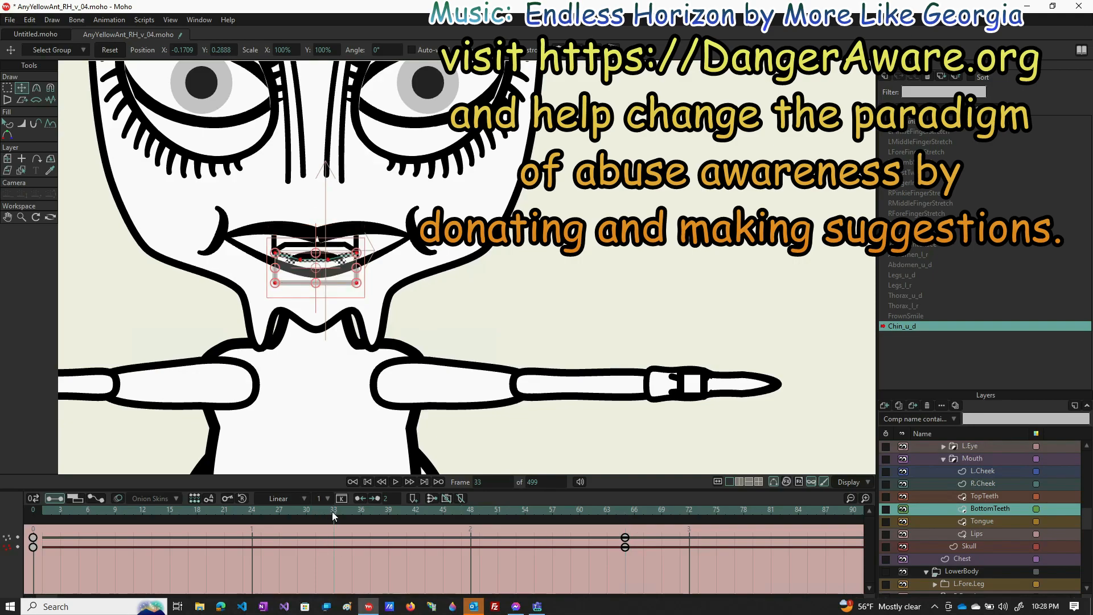
{"action": "left_click", "coordinate": [110, 50]}
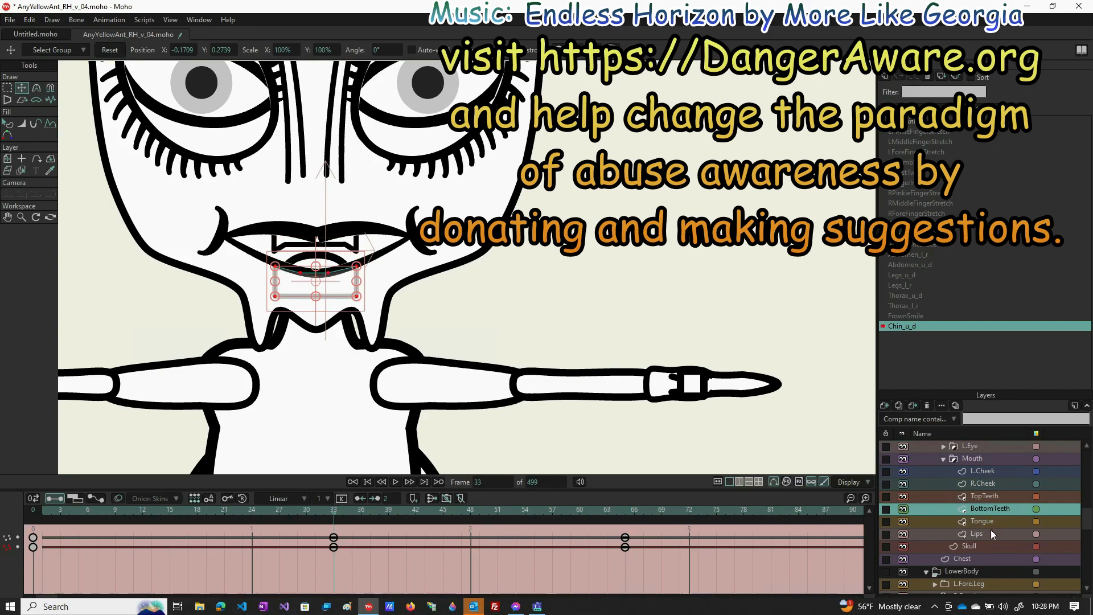
- Reset the Skull layer's chin and jaw points at frame 33 and lower them to about Y 0.17 at frame 1
{"action": "left_click", "coordinate": [989, 546]}
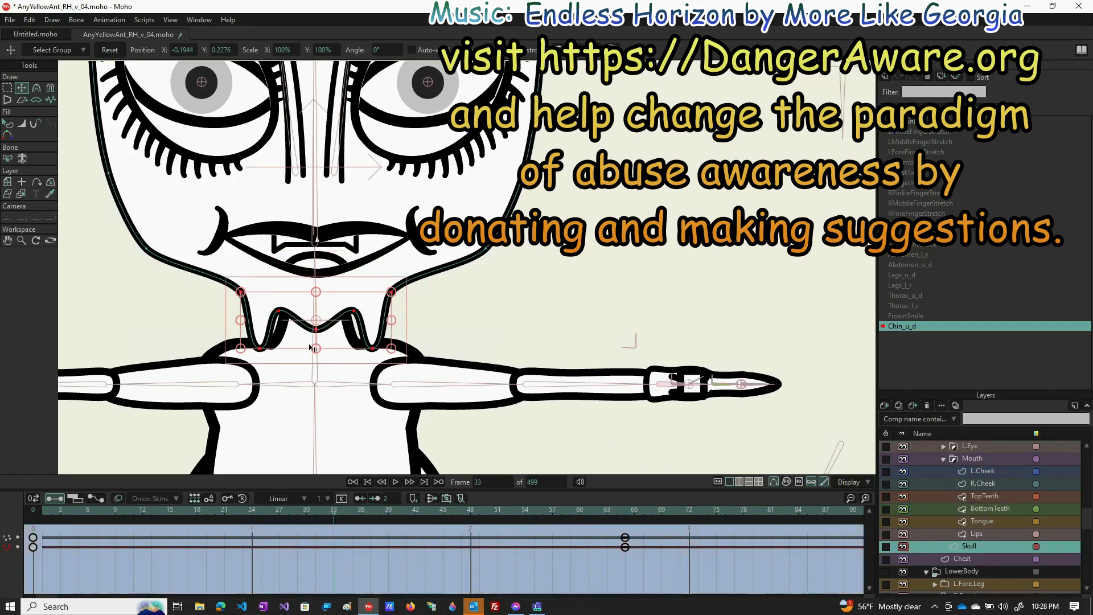
{"action": "left_click", "coordinate": [108, 50]}
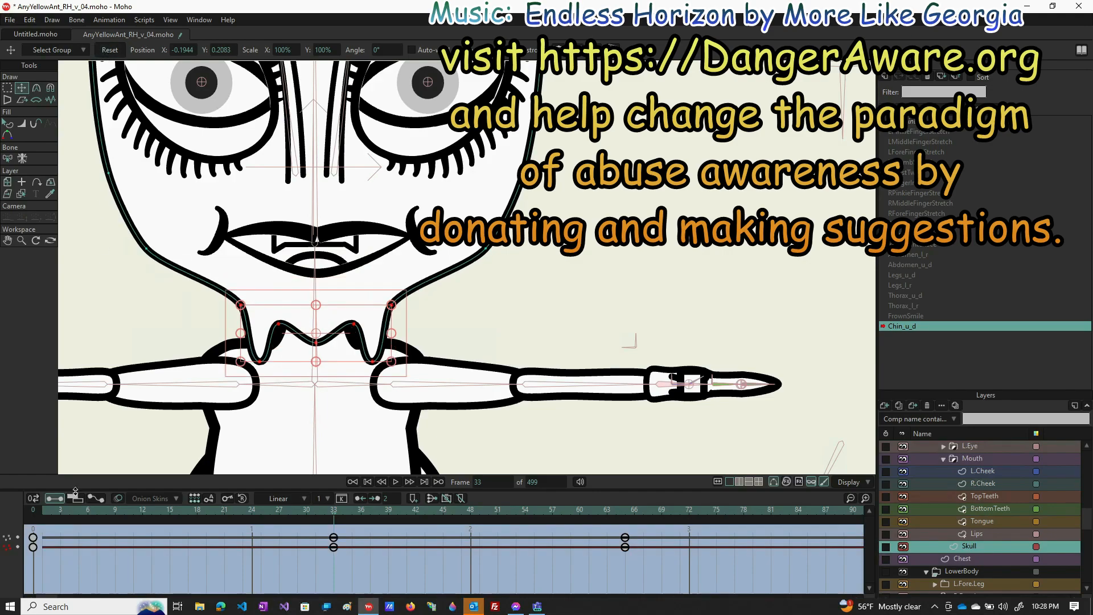
{"action": "left_click", "coordinate": [42, 509]}
{"action": "left_click_drag", "start_coordinate": [346, 347], "coordinate": [349, 370]}
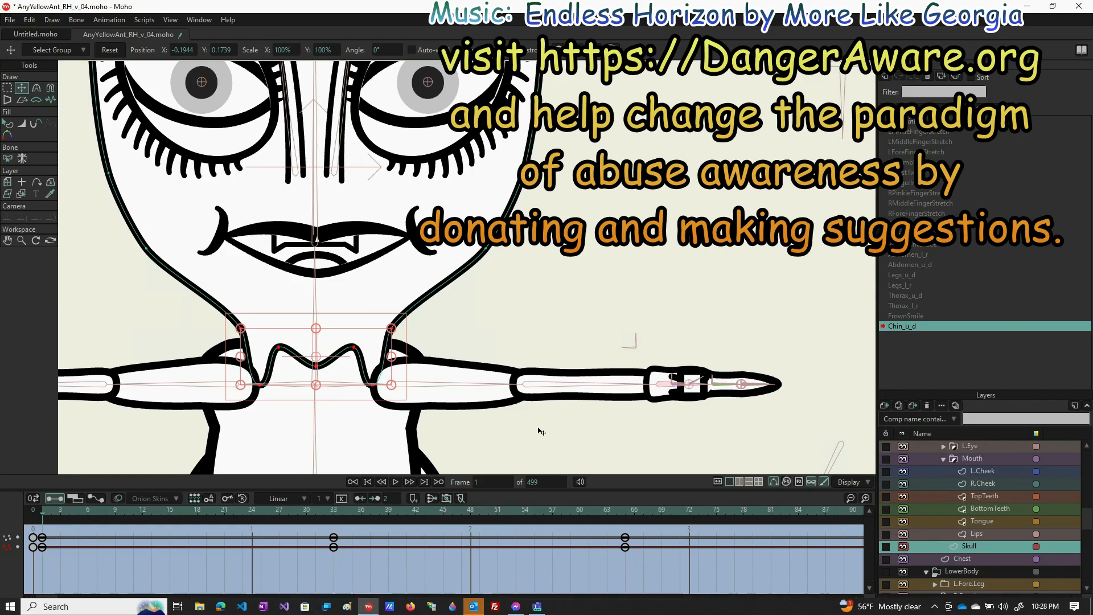
- Lower the BottomTeeth shape to about Y 0.25 at frame 1 and scrub the timeline to check the chin motion
{"action": "left_click", "coordinate": [989, 509]}
{"action": "left_click_drag", "start_coordinate": [343, 292], "coordinate": [342, 306]}
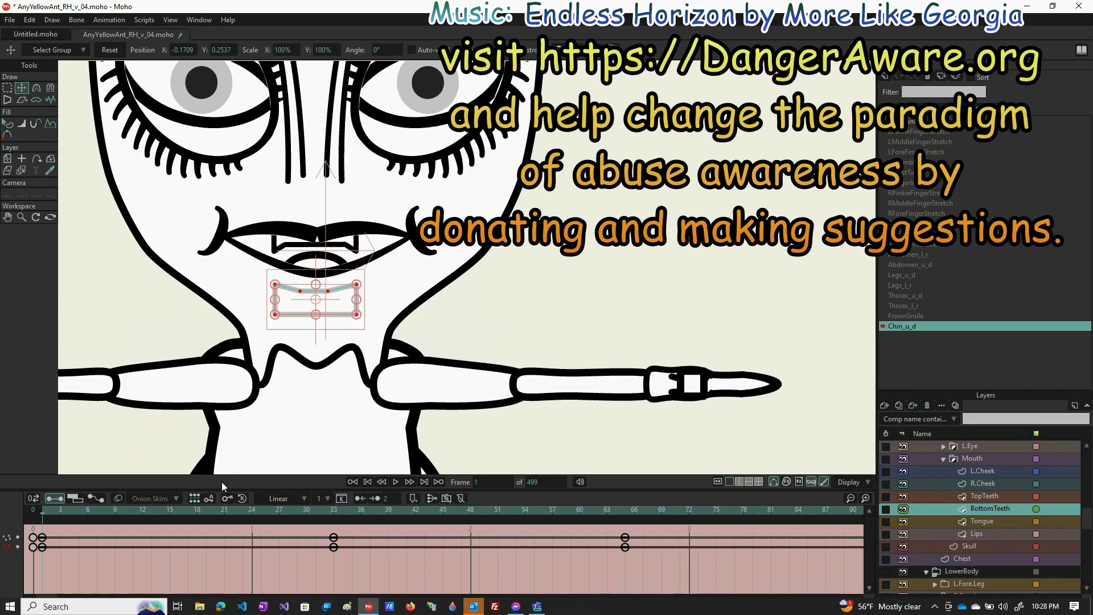
{"action": "left_click_drag", "start_coordinate": [42, 513], "coordinate": [206, 549]}
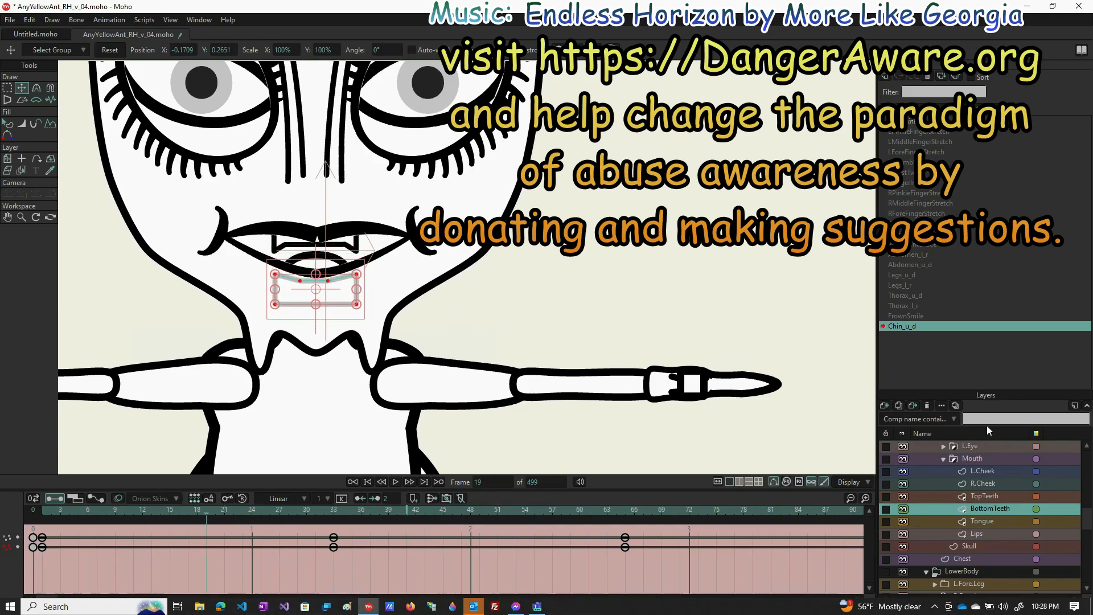
- Return to the Mainline and save the project file
{"action": "left_click", "coordinate": [909, 123]}
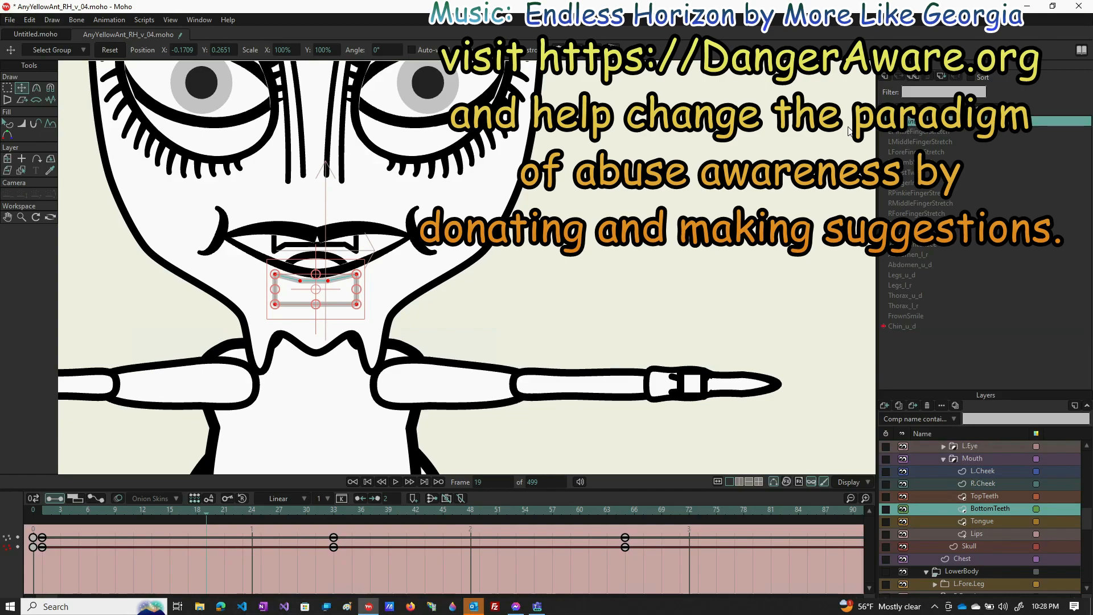
{"action": "left_click", "coordinate": [9, 20]}
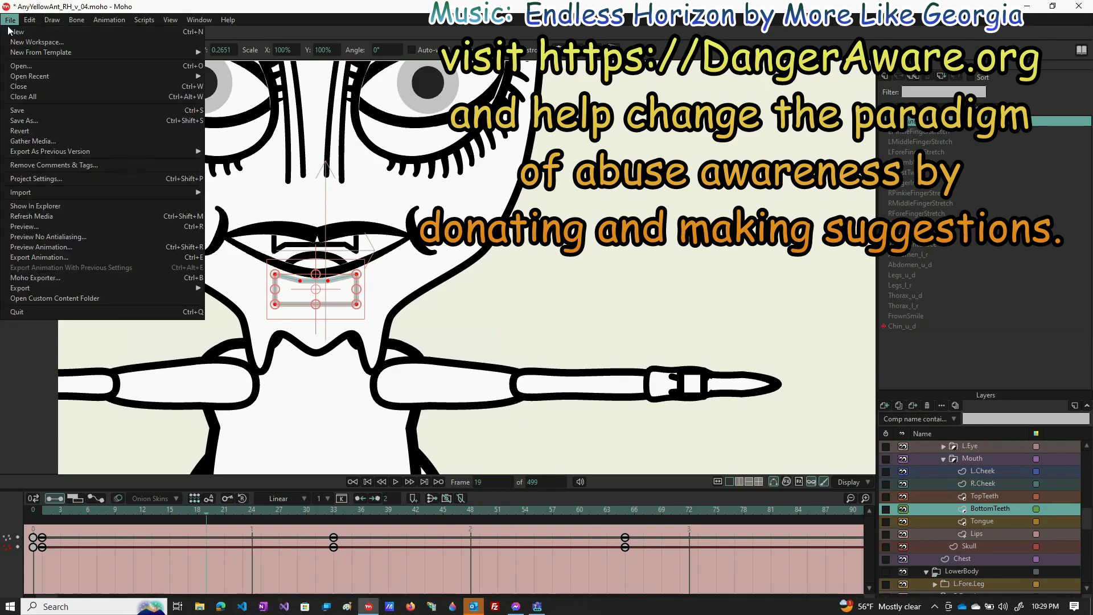
{"action": "left_click", "coordinate": [23, 111]}
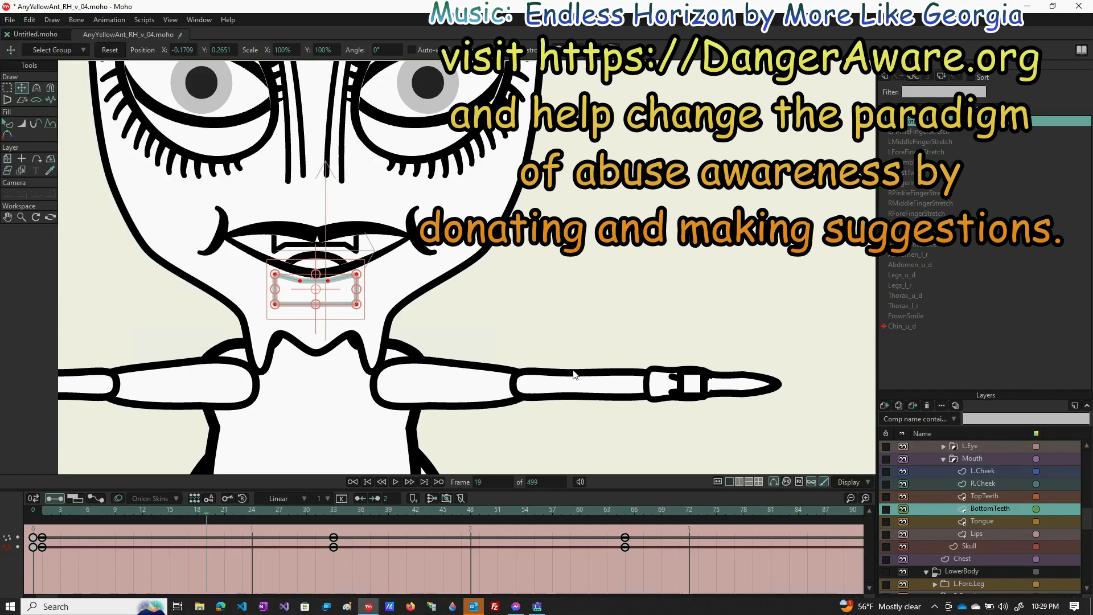
- Select the LipsWidth control bone on the EveryYellowAnt layer and create its LipsWidth smart bone action
{"action": "scroll", "coordinate": [502, 377], "scroll_direction": "down", "scroll_amount": 5}
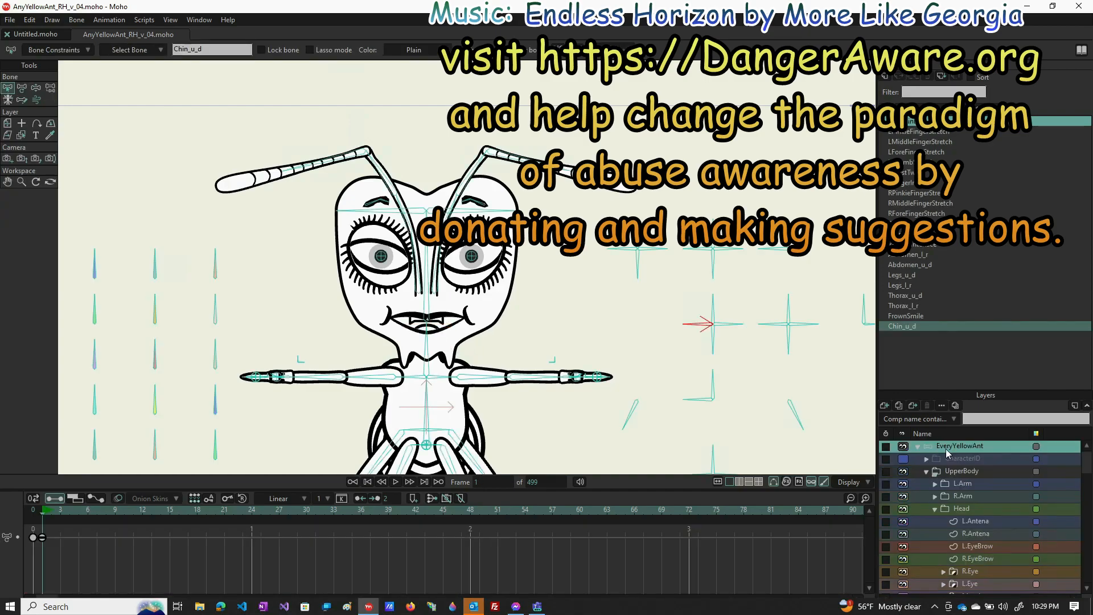
{"action": "left_click", "coordinate": [712, 302]}
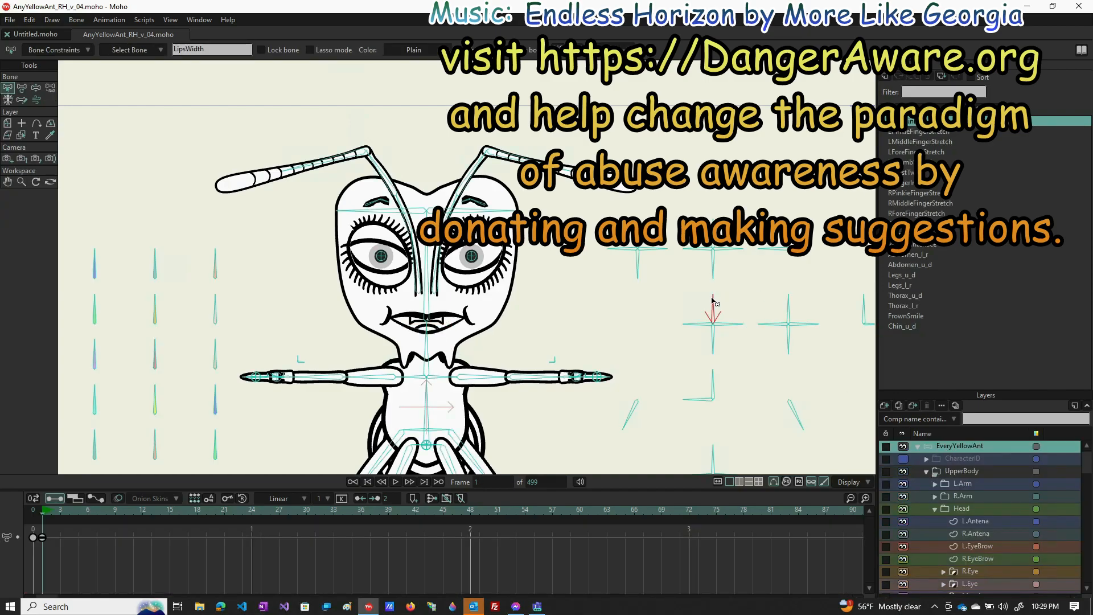
{"action": "left_click", "coordinate": [886, 78]}
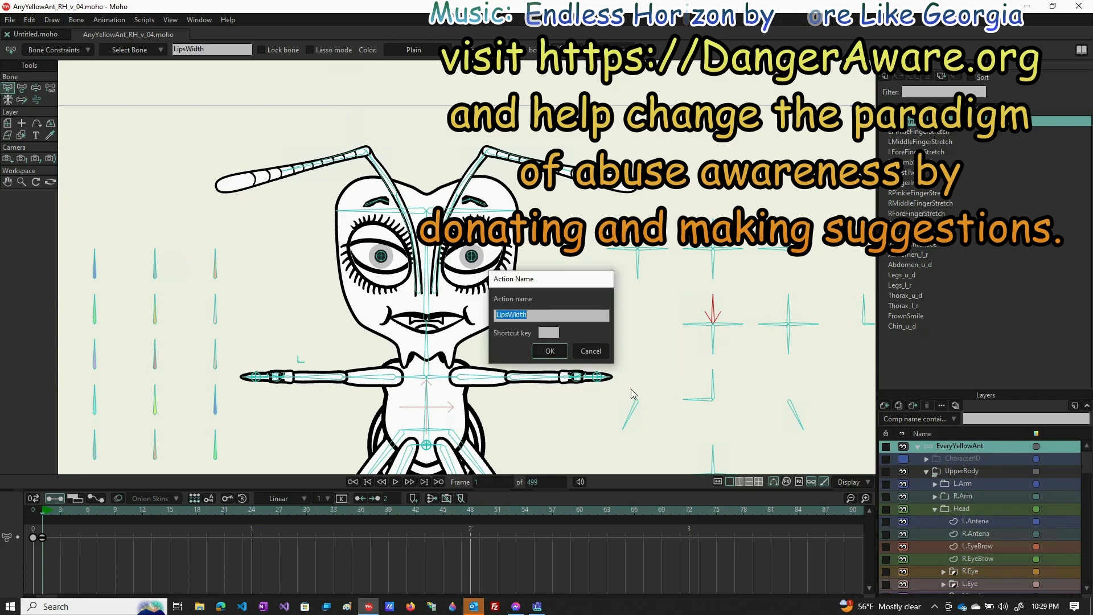
{"action": "left_click", "coordinate": [545, 350]}
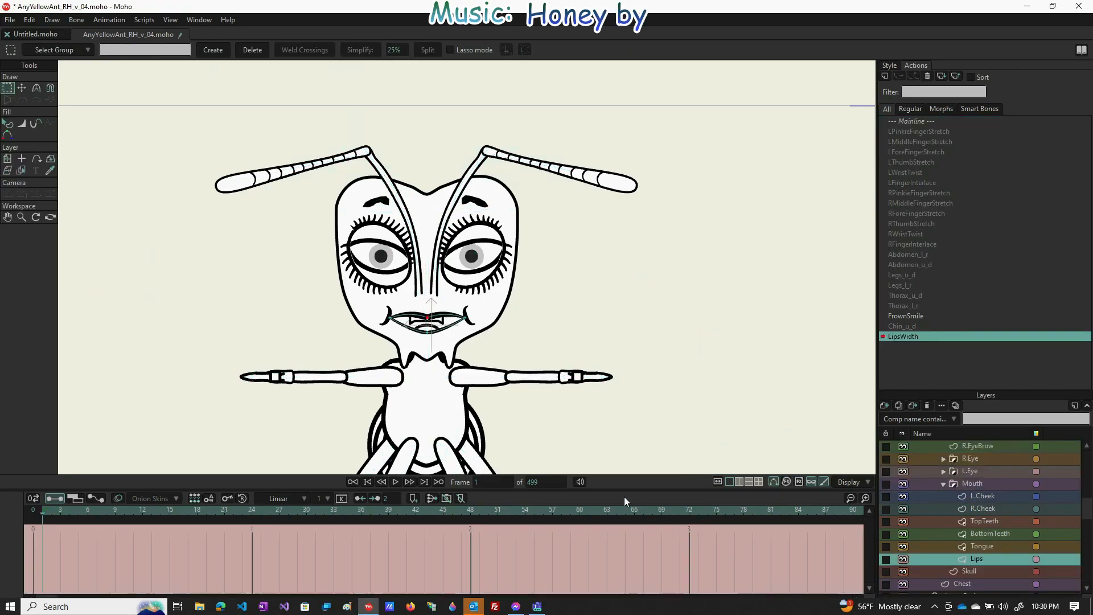
- Select both corner points of the Lips layer and squeeze them inward at frame 1 to make a narrow mouth
{"action": "scroll", "coordinate": [427, 330], "scroll_direction": "up", "scroll_amount": 5}
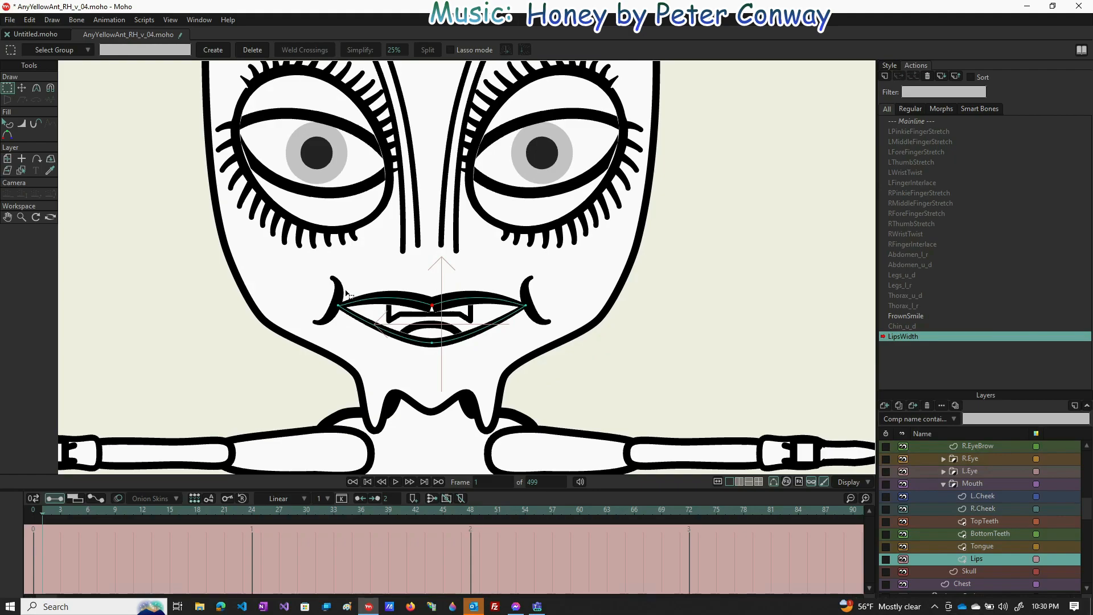
{"action": "left_click_drag", "start_coordinate": [319, 287], "coordinate": [368, 332]}
{"action": "left_click_drag", "start_coordinate": [547, 295], "coordinate": [519, 320]}
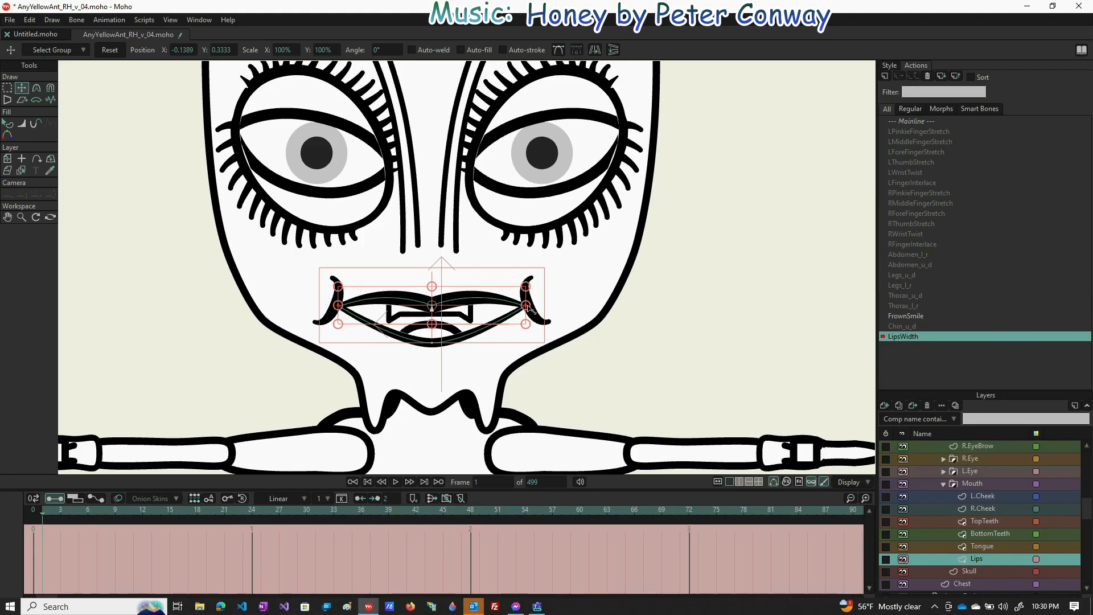
{"action": "left_click_drag", "start_coordinate": [529, 307], "coordinate": [452, 317]}
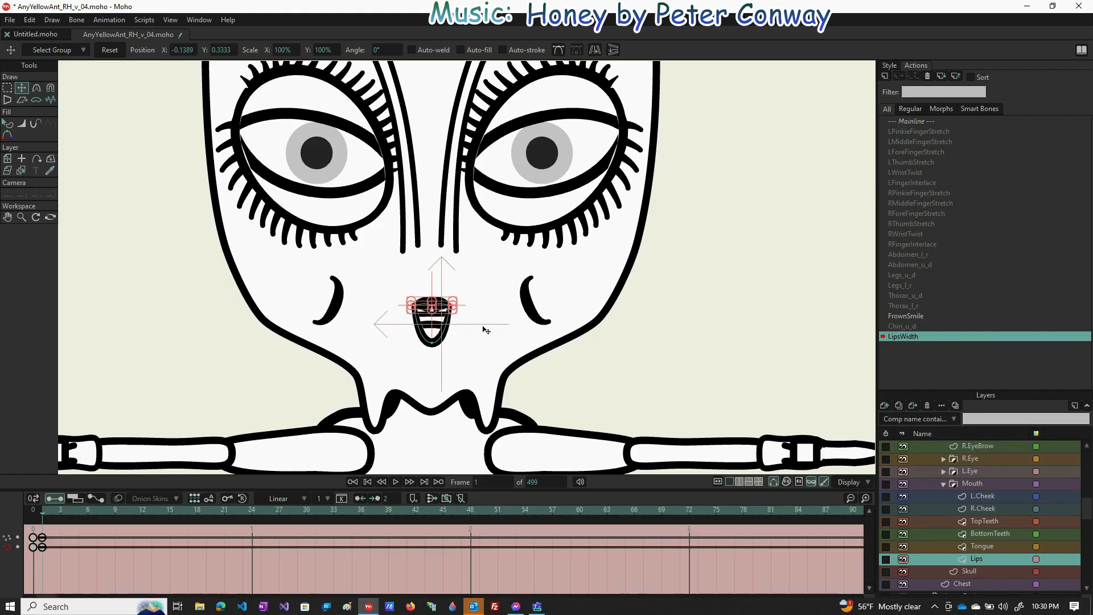
- Move R.Cheek to about X -0.124 and L.Cheek to about X -0.132 at frame 1, beside the narrowed lip corners
{"action": "left_click", "coordinate": [981, 511]}
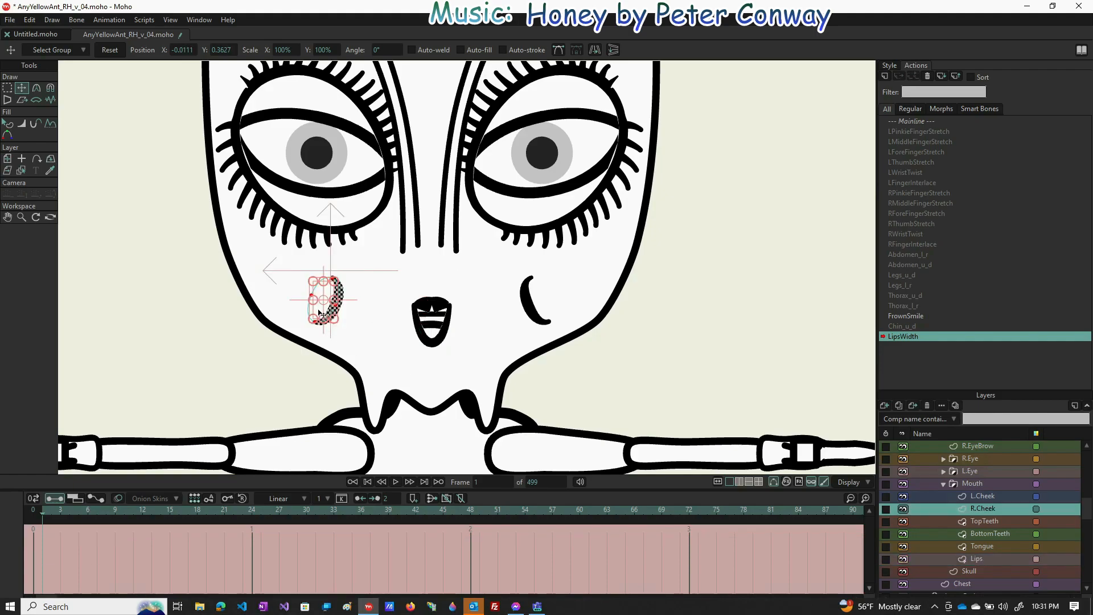
{"action": "left_click_drag", "start_coordinate": [318, 314], "coordinate": [395, 317]}
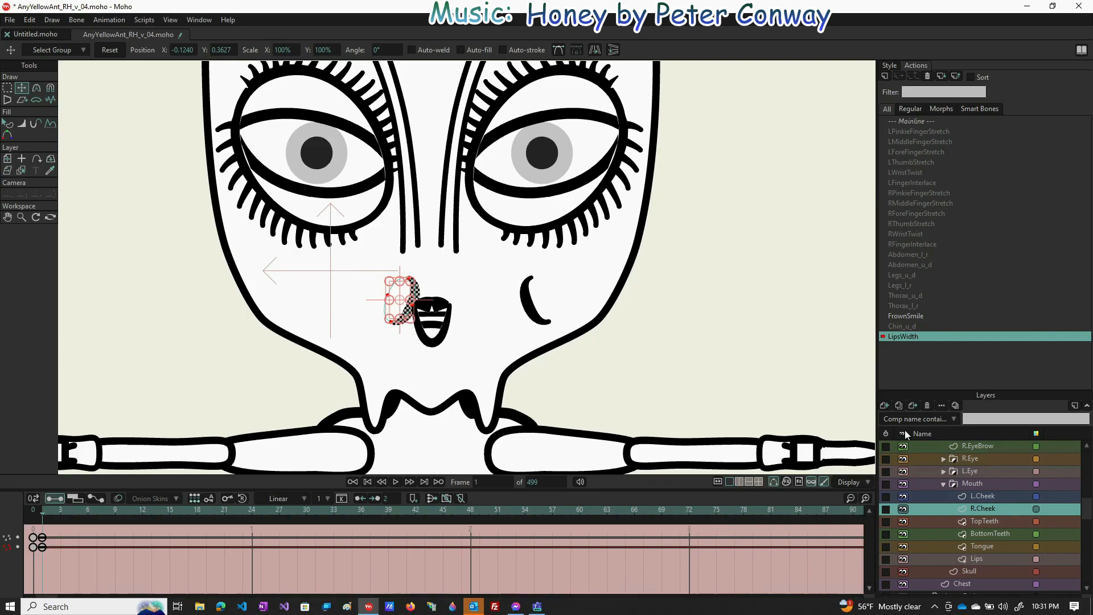
{"action": "left_click", "coordinate": [1002, 495]}
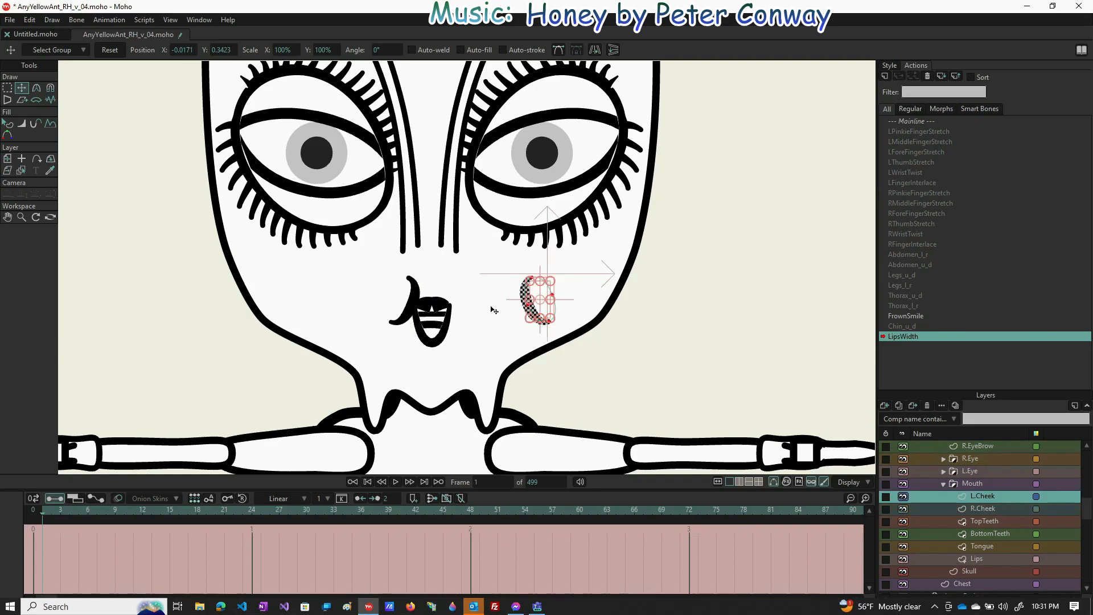
{"action": "left_click_drag", "start_coordinate": [546, 313], "coordinate": [468, 319]}
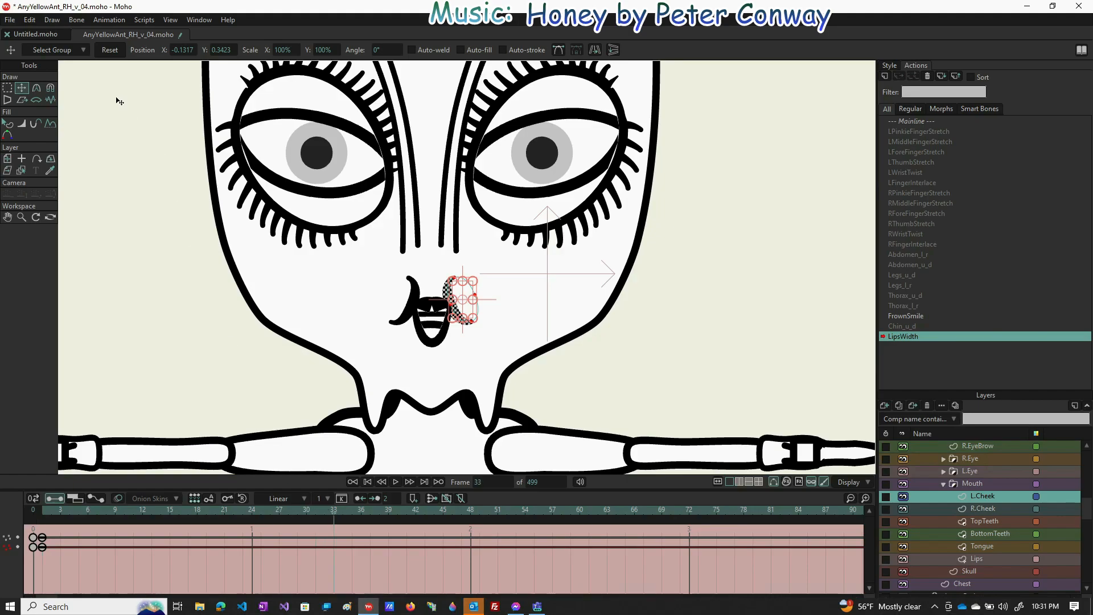
- Reset the L.Cheek, R.Cheek and lip corner points to their original positions at frame 33
{"action": "left_click", "coordinate": [105, 49]}
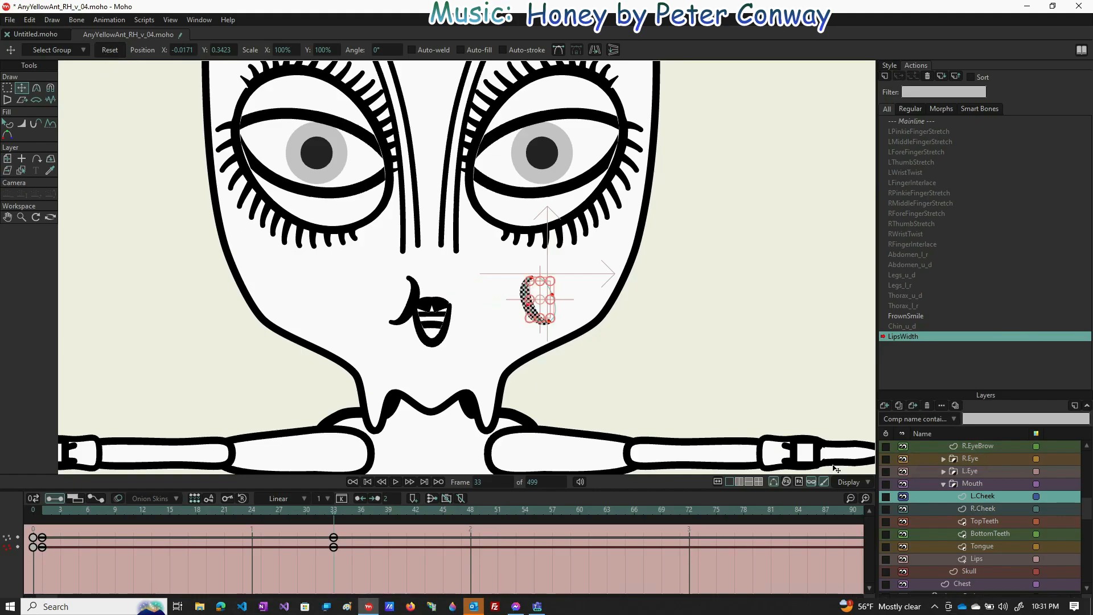
{"action": "left_click", "coordinate": [998, 509]}
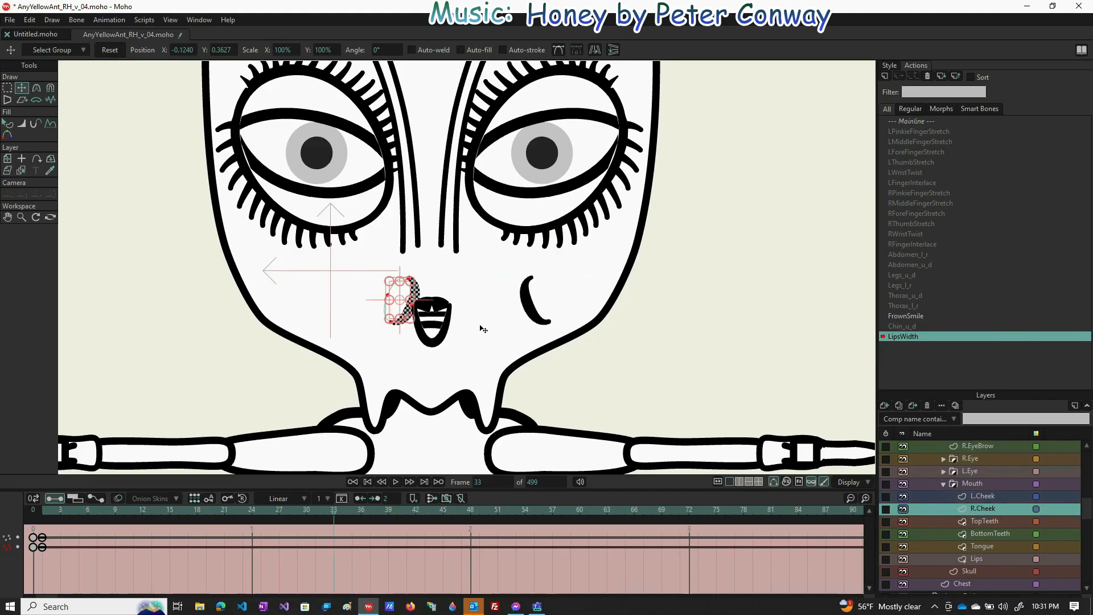
{"action": "left_click", "coordinate": [105, 50]}
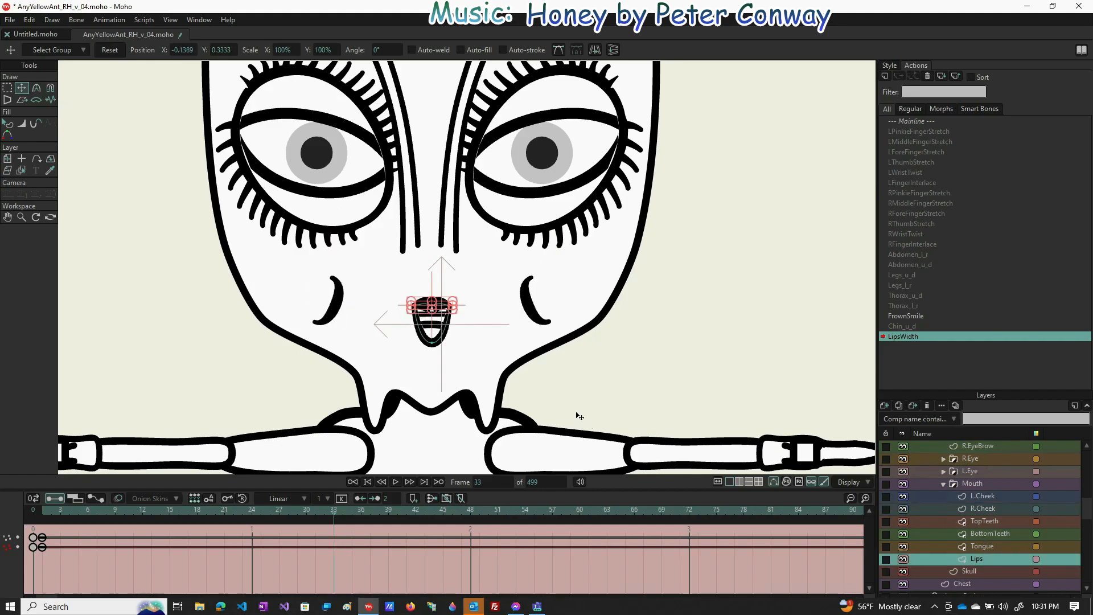
{"action": "left_click", "coordinate": [110, 51]}
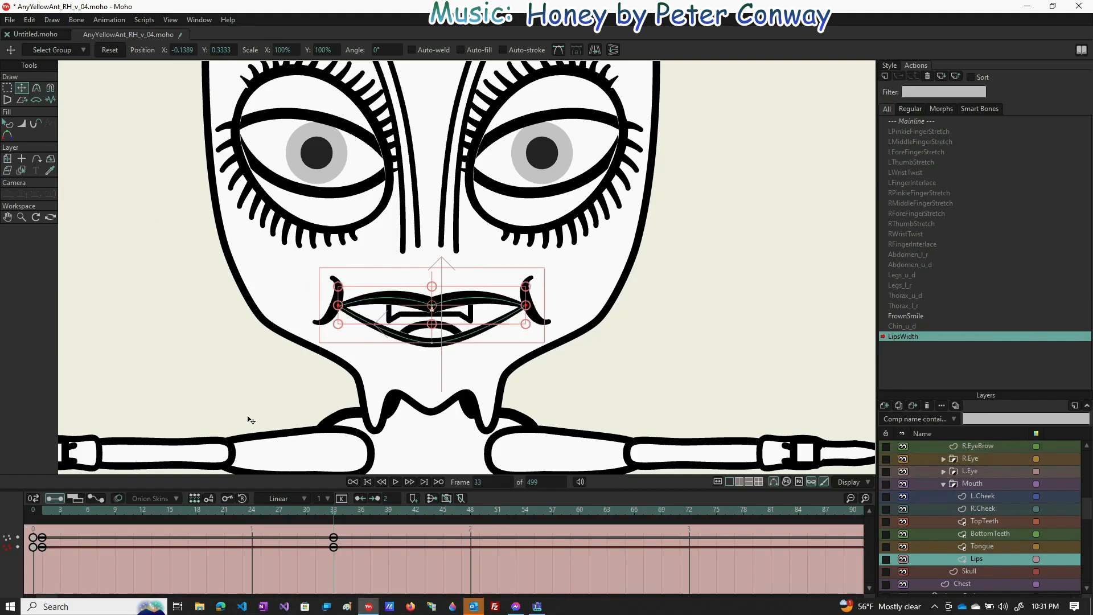
- Stretch the lip corners outward at frame 65 and move R.Cheek and L.Cheek out to meet them, with L.Cheek at about X 0.07
{"action": "left_click", "coordinate": [623, 511]}
{"action": "left_click_drag", "start_coordinate": [528, 307], "coordinate": [592, 321]}
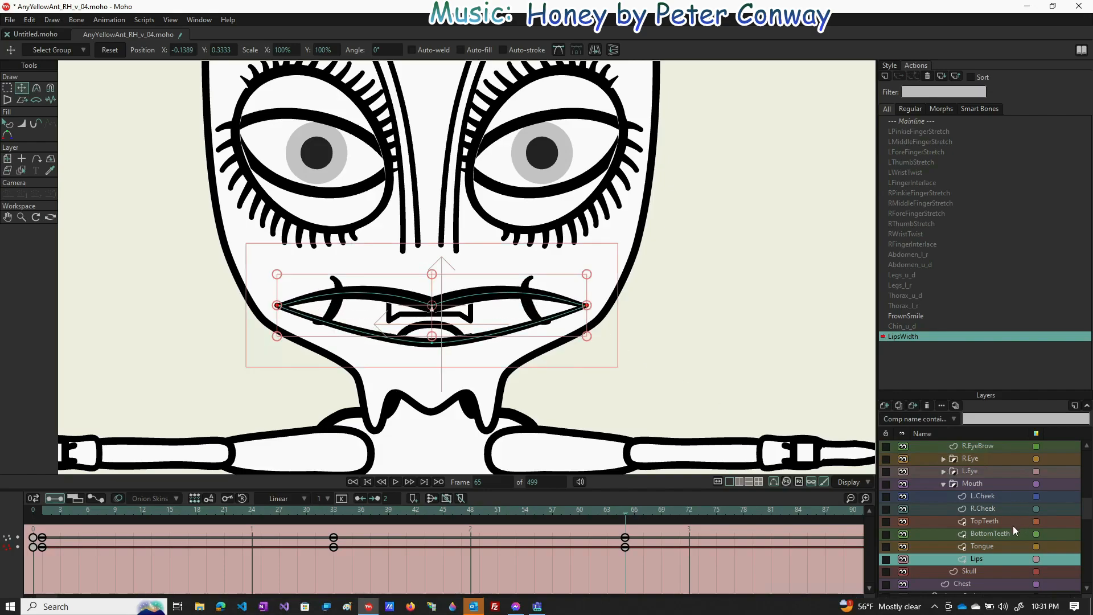
{"action": "left_click", "coordinate": [998, 508]}
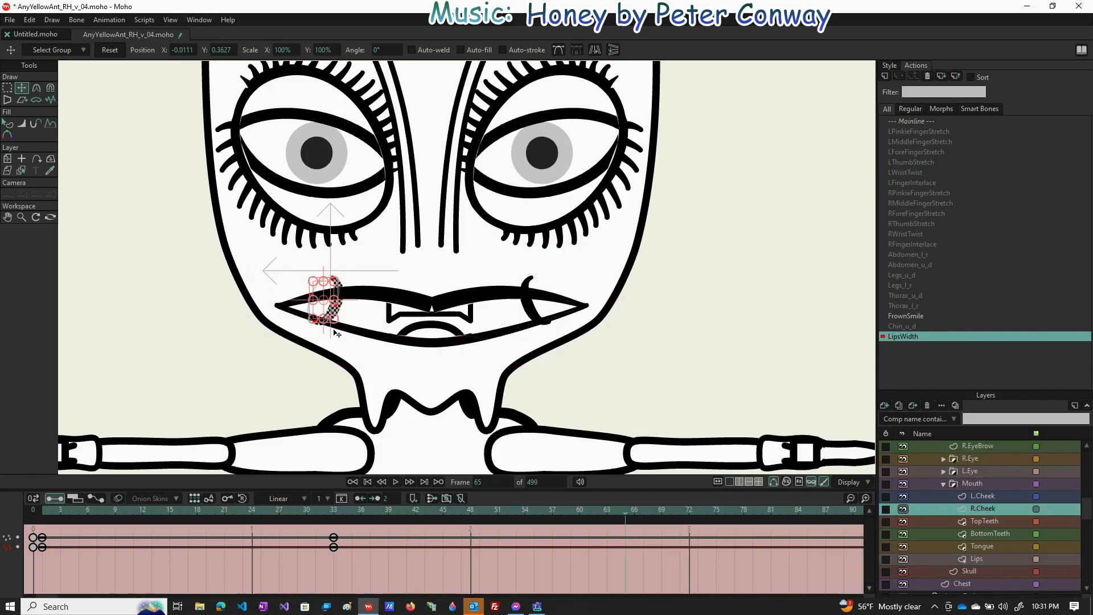
{"action": "left_click_drag", "start_coordinate": [323, 311], "coordinate": [260, 312]}
{"action": "left_click", "coordinate": [974, 494]}
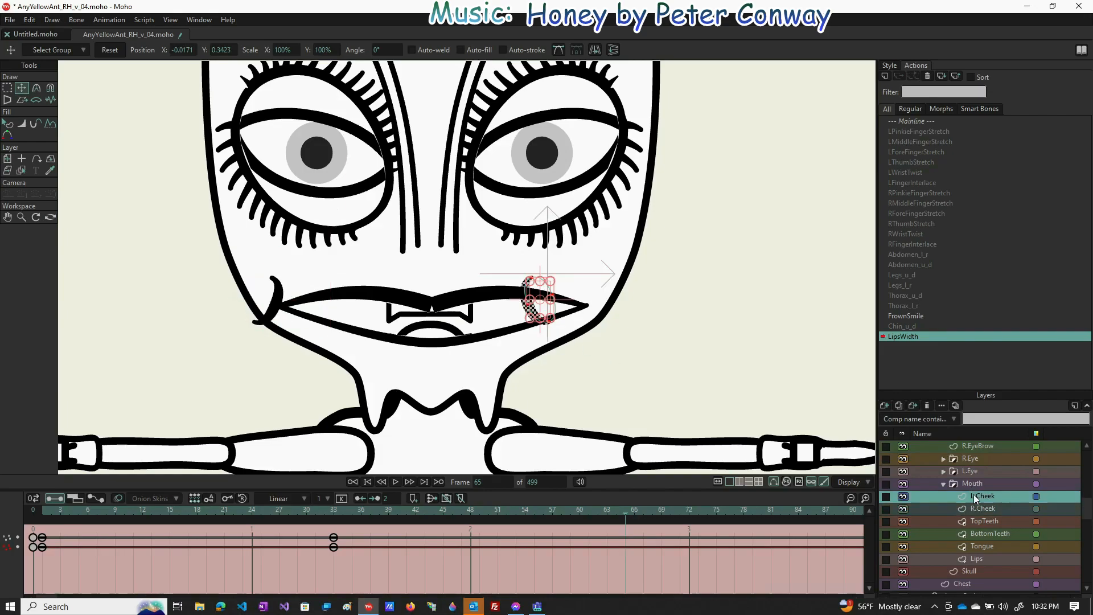
{"action": "left_click_drag", "start_coordinate": [547, 316], "coordinate": [603, 311]}
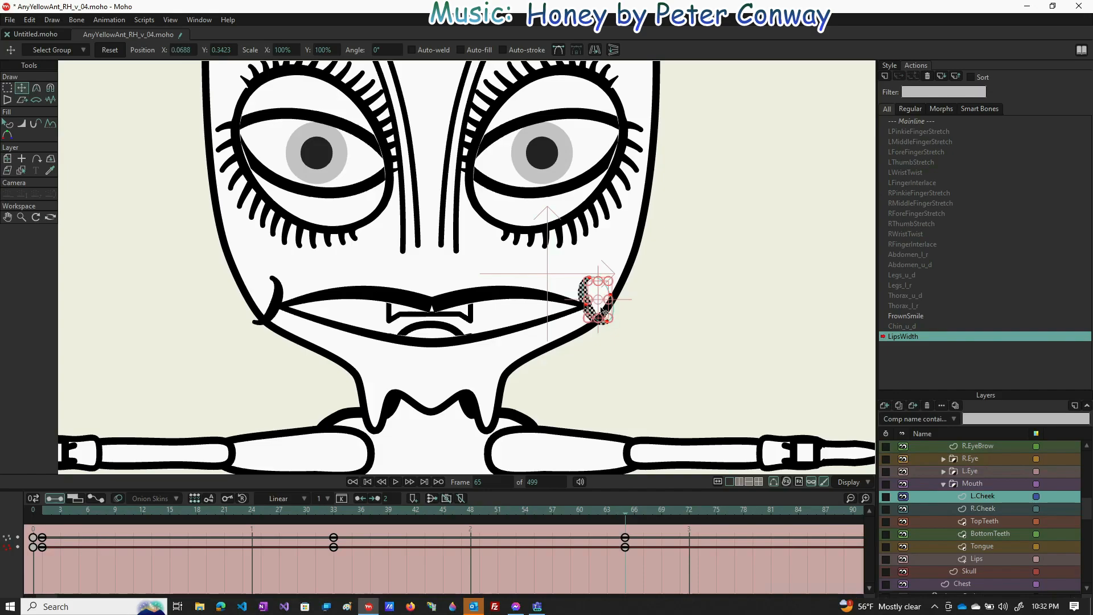
- Return to the Mainline and test the LipsWidth action by rotating its control bone on the EveryYellowAnt layer
{"action": "left_click", "coordinate": [925, 121]}
{"action": "double_click", "coordinate": [925, 121]}
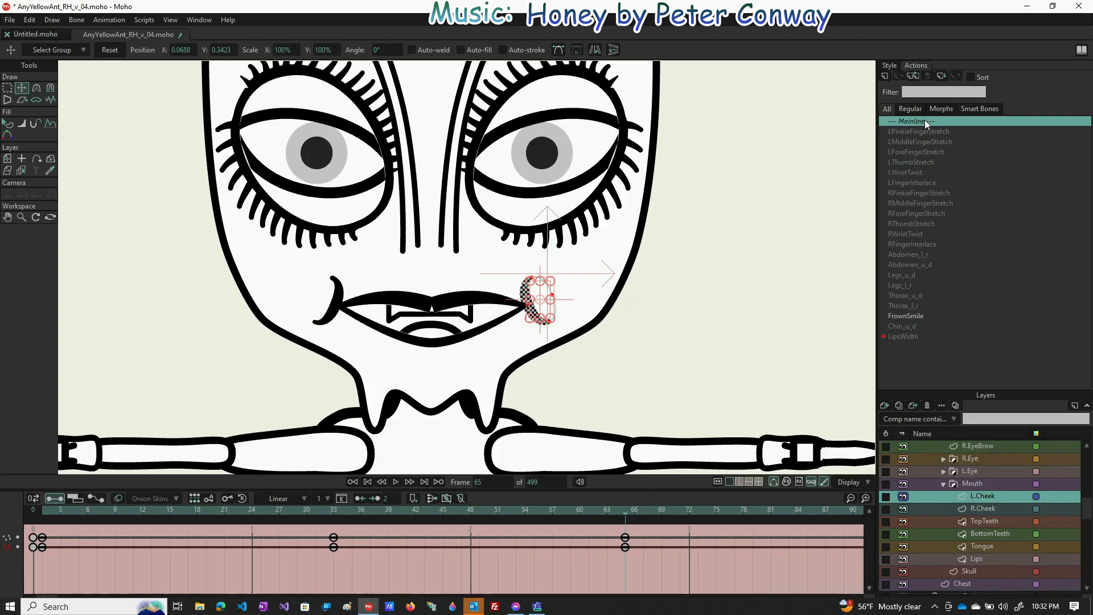
{"action": "scroll", "coordinate": [943, 448], "scroll_direction": "up", "scroll_amount": 2}
{"action": "scroll", "coordinate": [944, 449], "scroll_direction": "up", "scroll_amount": 2}
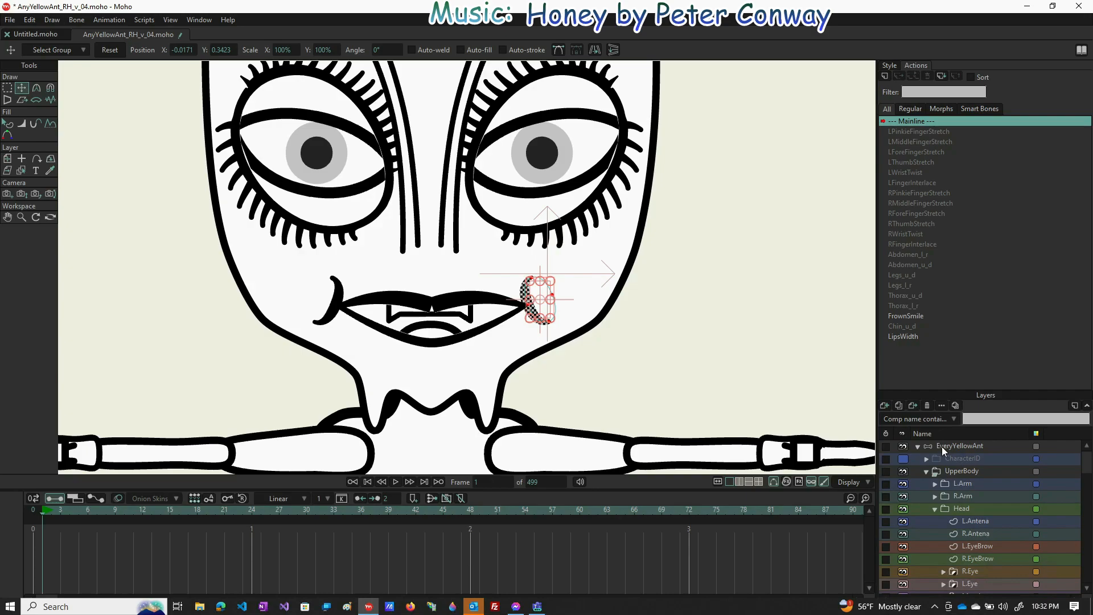
{"action": "left_click", "coordinate": [941, 446]}
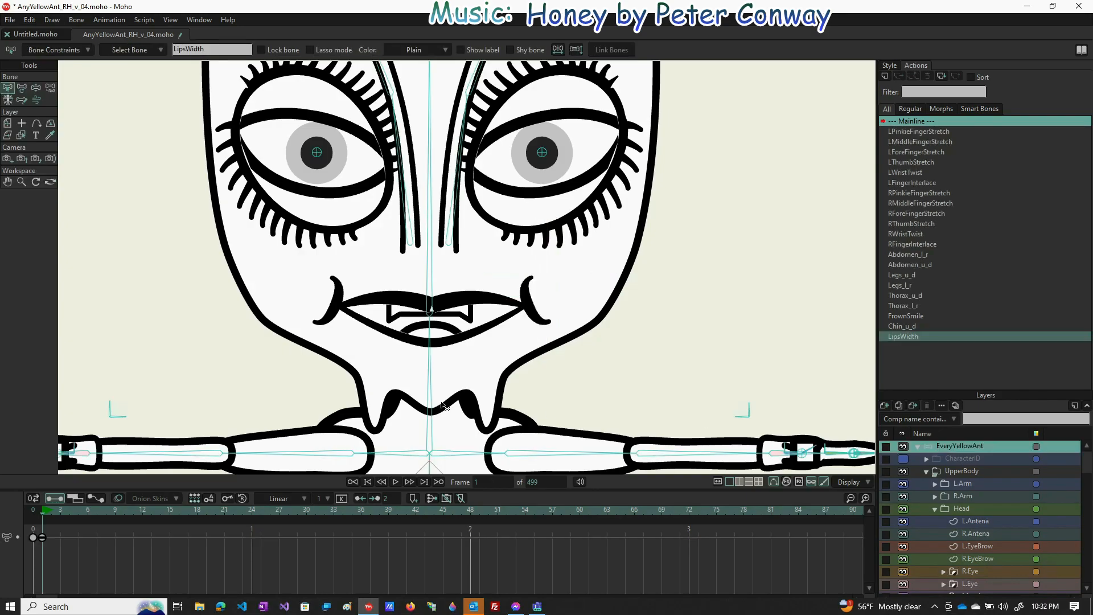
{"action": "scroll", "coordinate": [444, 405], "scroll_direction": "down", "scroll_amount": 3}
{"action": "scroll", "coordinate": [408, 398], "scroll_direction": "down", "scroll_amount": 3}
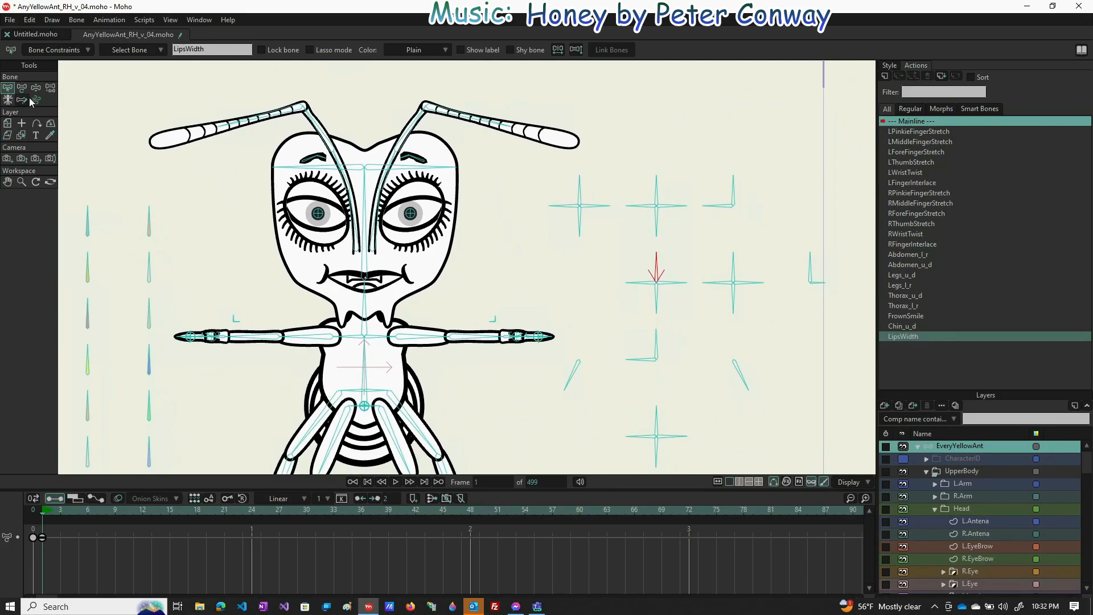
{"action": "left_click", "coordinate": [33, 88]}
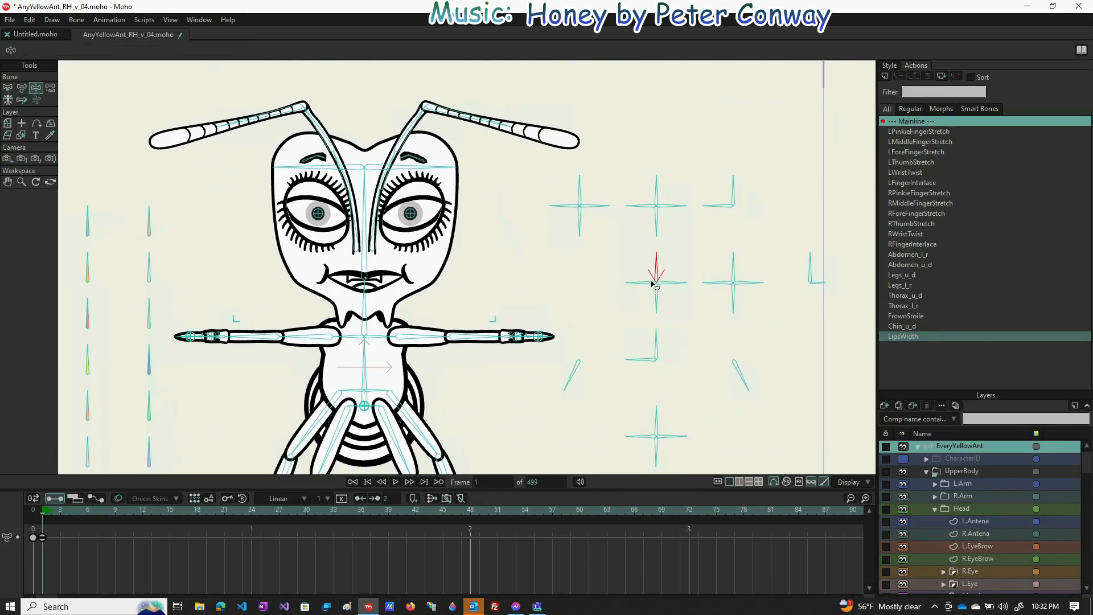
{"action": "left_click_drag", "start_coordinate": [654, 268], "coordinate": [606, 276]}
- Key the LipsWidth control bone's rotation in its action, 122° at frame 1 and the opposite side at frame 65, and test it on the Mainline
{"action": "left_click", "coordinate": [909, 337]}
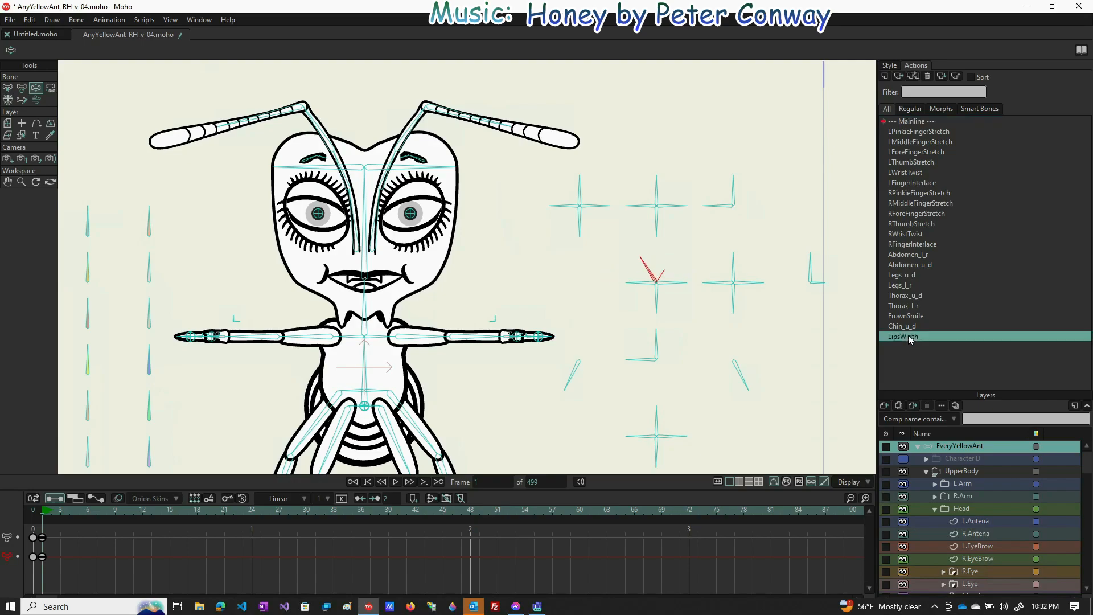
{"action": "double_click", "coordinate": [908, 337]}
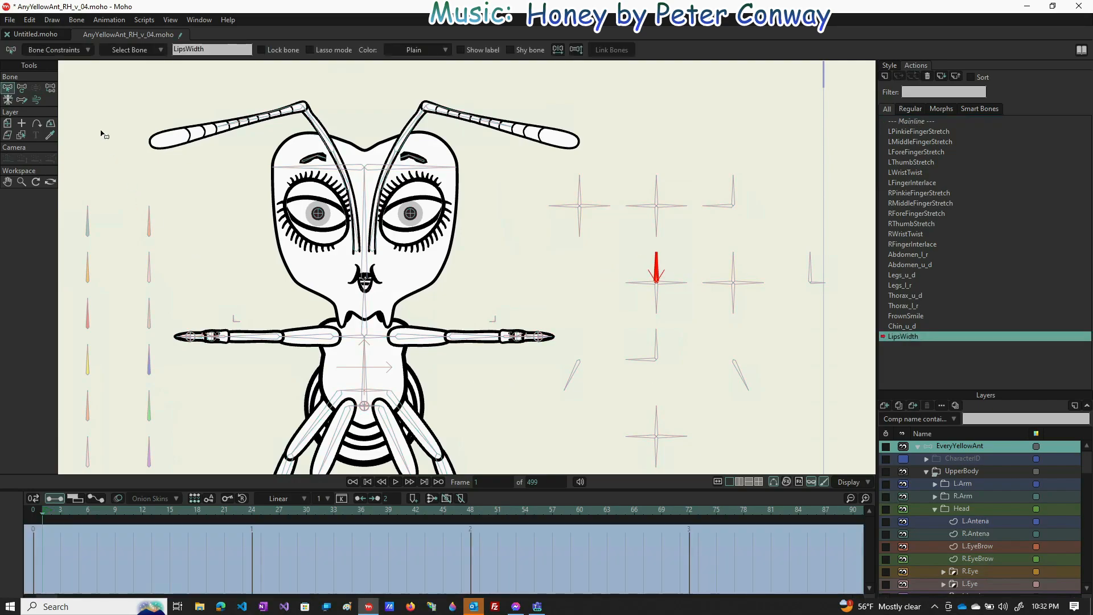
{"action": "left_click", "coordinate": [25, 90]}
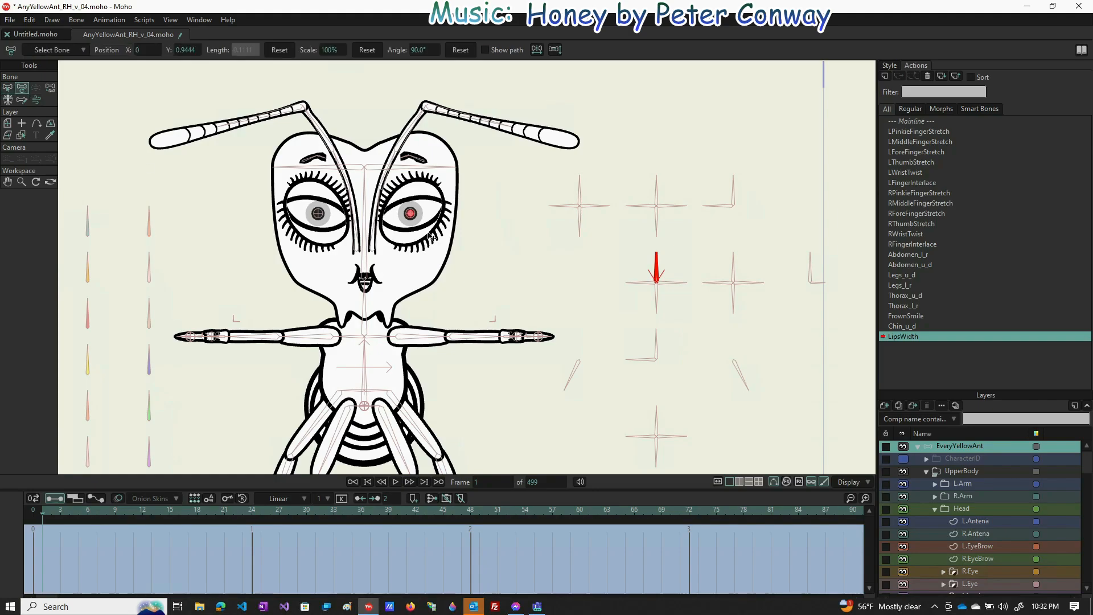
{"action": "left_click_drag", "start_coordinate": [657, 266], "coordinate": [613, 288]}
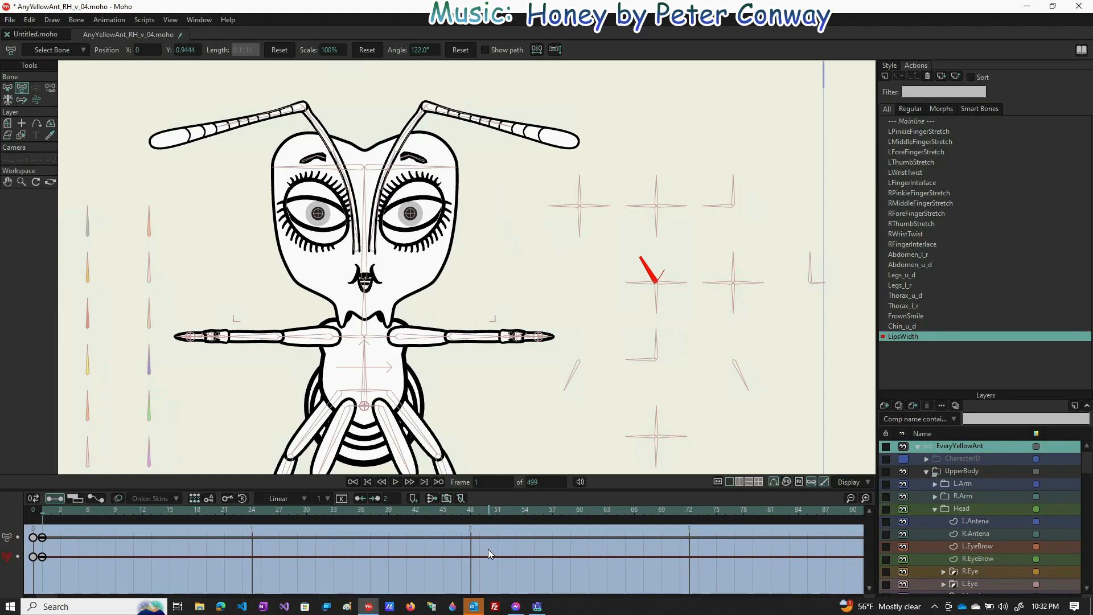
{"action": "left_click", "coordinate": [626, 516]}
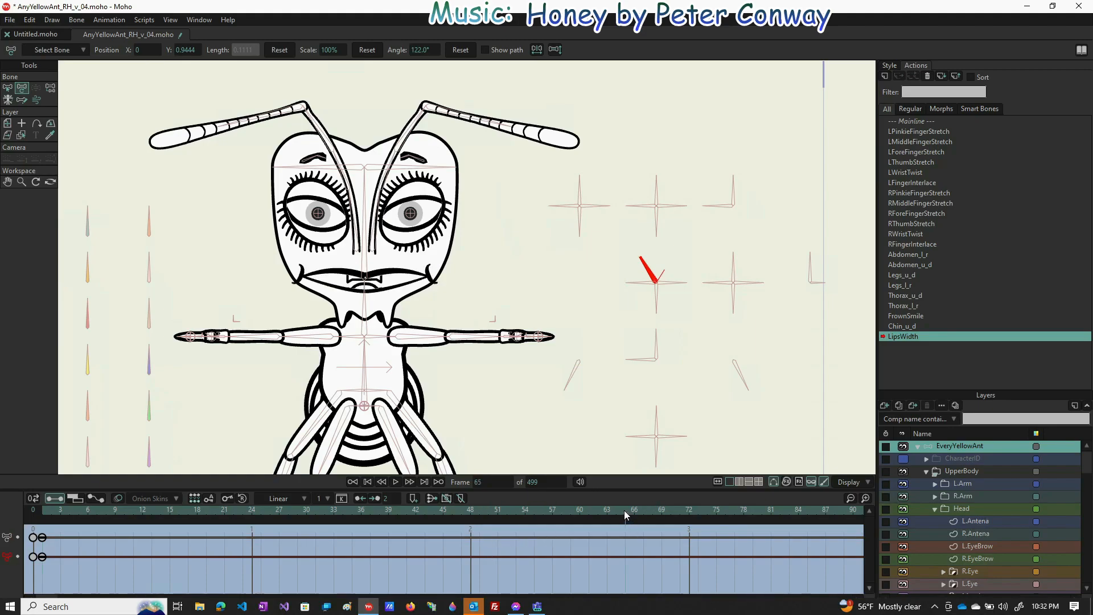
{"action": "left_click_drag", "start_coordinate": [641, 299], "coordinate": [695, 294]}
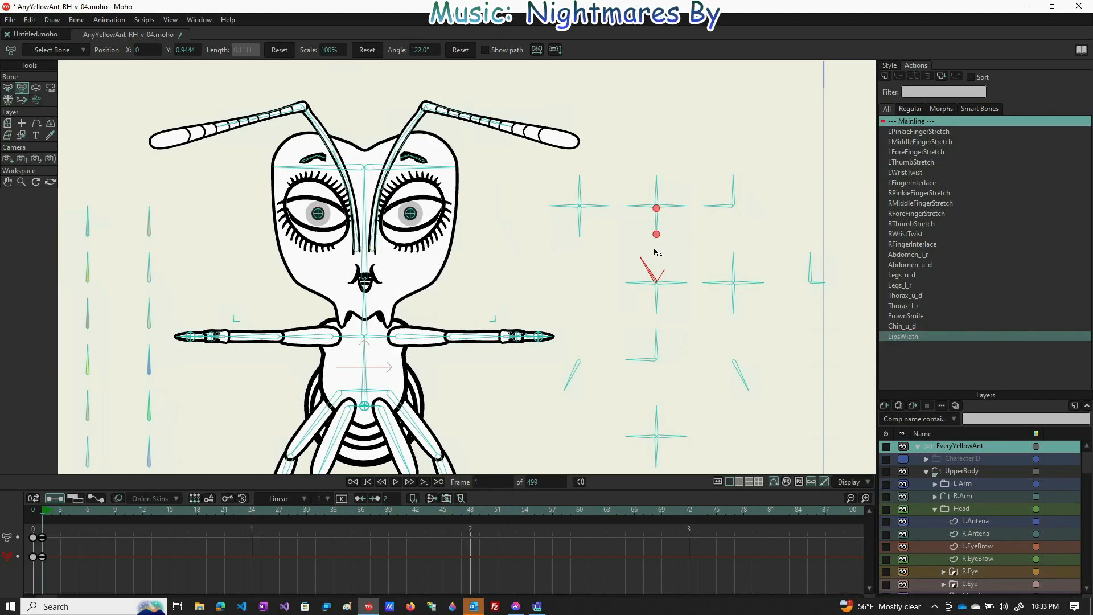
{"action": "left_click", "coordinate": [41, 87]}
{"action": "mouse_move", "coordinate": [653, 270]}
{"action": "left_mouse_down"}
{"action": "mouse_move", "coordinate": [646, 261]}
{"action": "mouse_move", "coordinate": [685, 261]}
{"action": "mouse_move", "coordinate": [637, 264]}
{"action": "mouse_move", "coordinate": [662, 263]}
{"action": "mouse_move", "coordinate": [648, 271]}
{"action": "mouse_move", "coordinate": [626, 262]}
{"action": "mouse_move", "coordinate": [664, 271]}
{"action": "mouse_move", "coordinate": [656, 262]}
{"action": "left_mouse_up"}
- Create the LipsOpen smart bone action and key its control bone's two rotation extremes at frames 1 and 65, with 32° at frame 65
{"action": "left_click", "coordinate": [672, 283]}
{"action": "left_click", "coordinate": [884, 77]}
{"action": "left_click", "coordinate": [540, 350]}
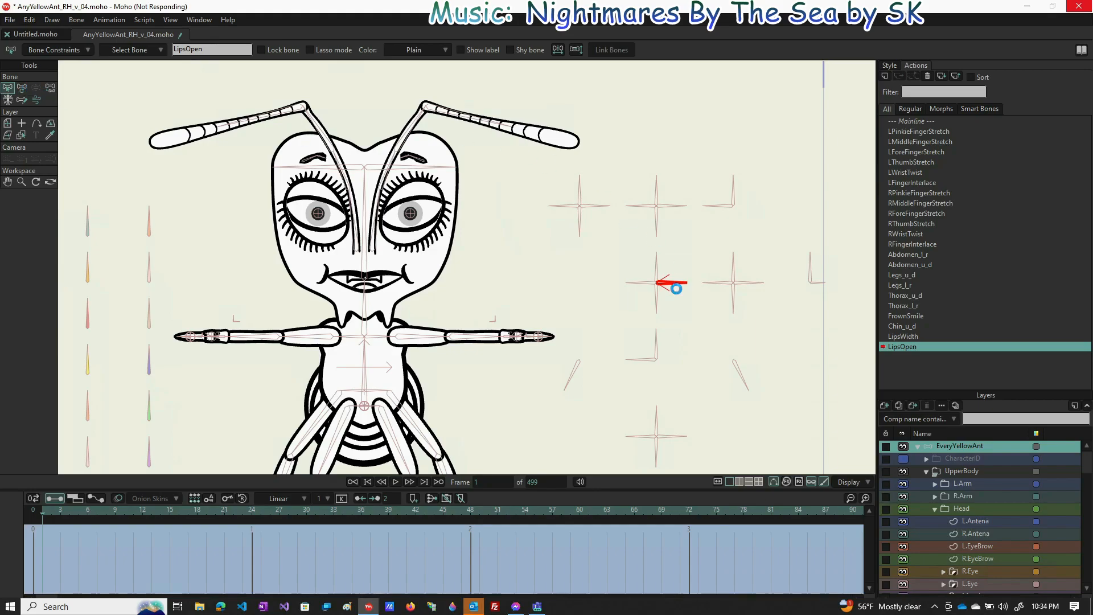
{"action": "left_click_drag", "start_coordinate": [682, 285], "coordinate": [673, 251]}
{"action": "left_click", "coordinate": [625, 511]}
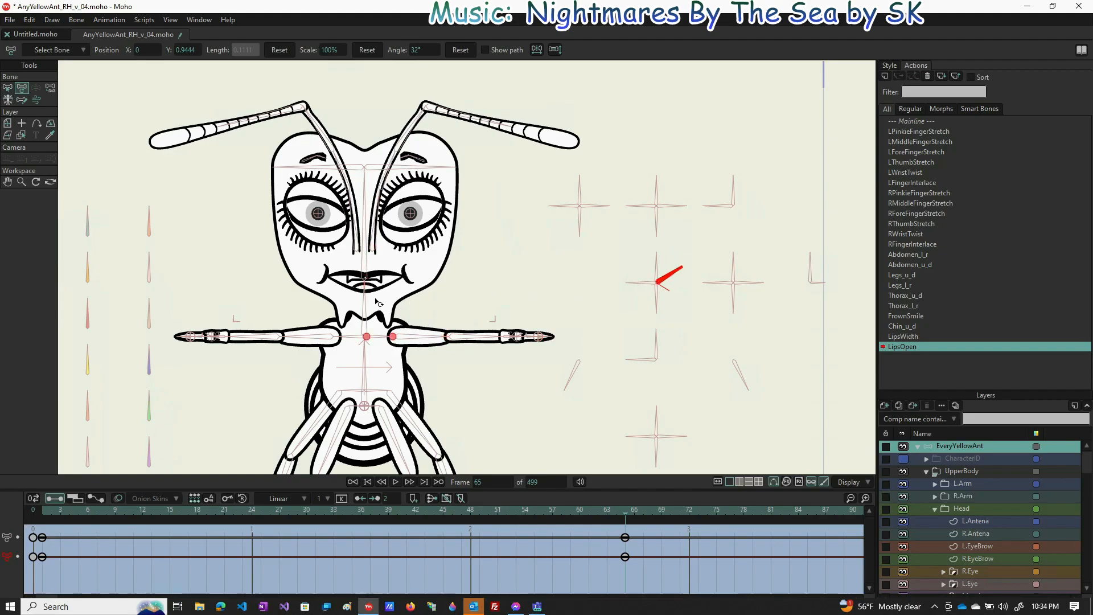
- Close the mouth on the Lips layer at frame 65, moving the lower middle point to about Y 0.309 and the upper to about Y 0.314
{"action": "scroll", "coordinate": [974, 592], "scroll_direction": "down", "scroll_amount": 2}
{"action": "scroll", "coordinate": [974, 590], "scroll_direction": "down", "scroll_amount": 3}
{"action": "left_click", "coordinate": [986, 494]}
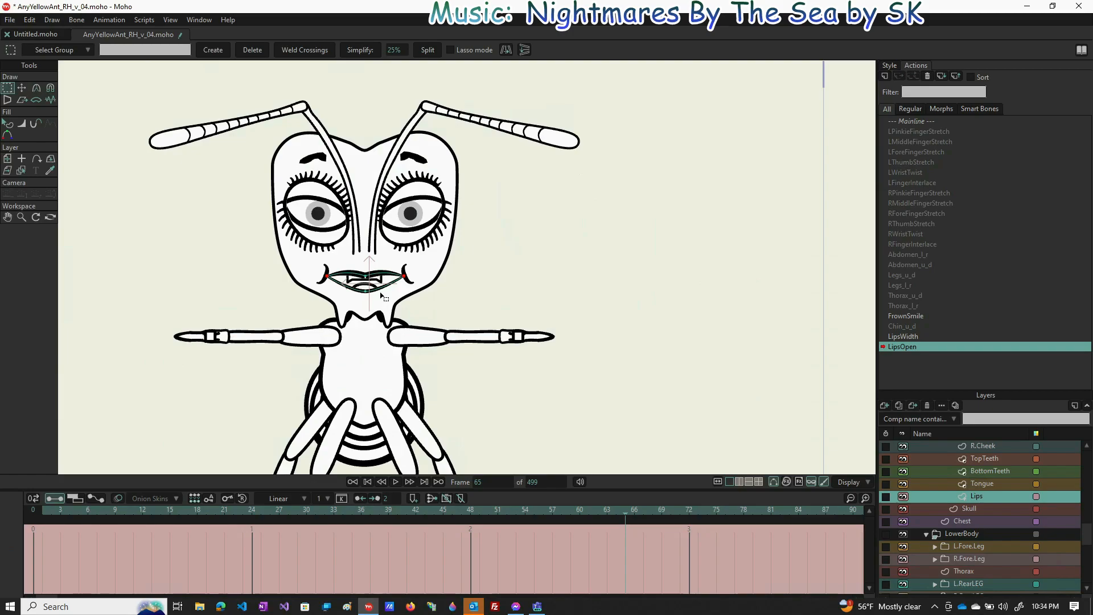
{"action": "scroll", "coordinate": [368, 278], "scroll_direction": "up", "scroll_amount": 3}
{"action": "scroll", "coordinate": [367, 278], "scroll_direction": "up", "scroll_amount": 1}
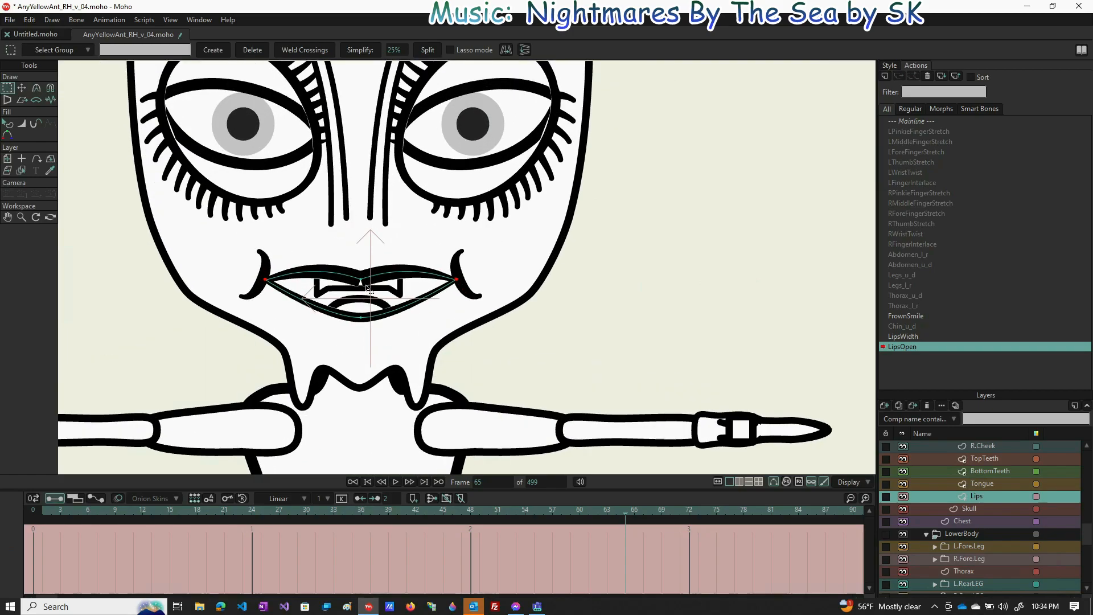
{"action": "left_click", "coordinate": [361, 318]}
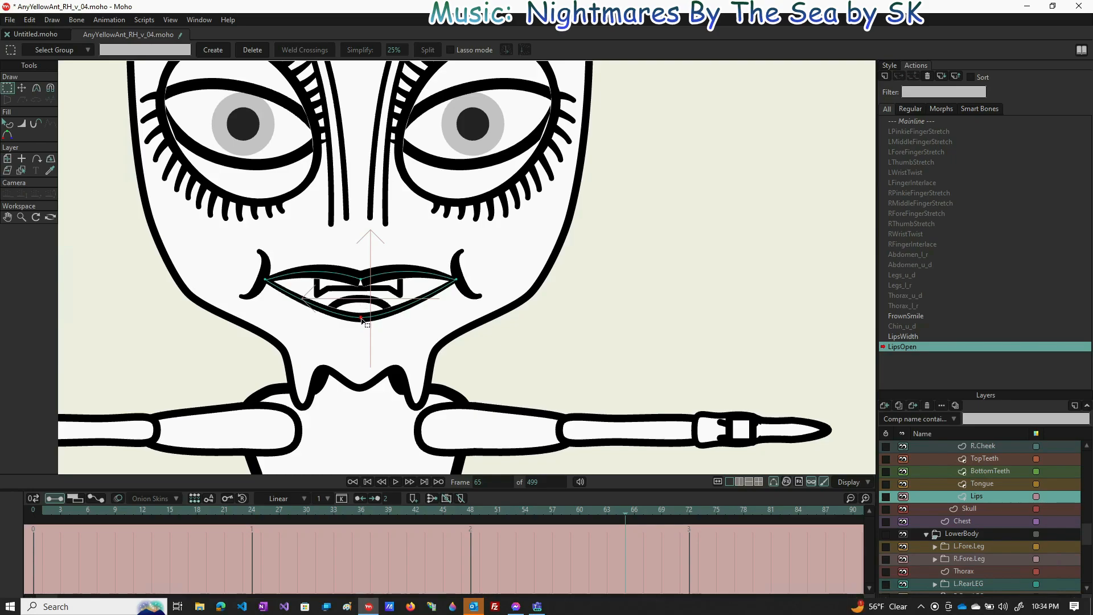
{"action": "key", "text": "t"}
{"action": "left_click_drag", "start_coordinate": [364, 322], "coordinate": [362, 290]}
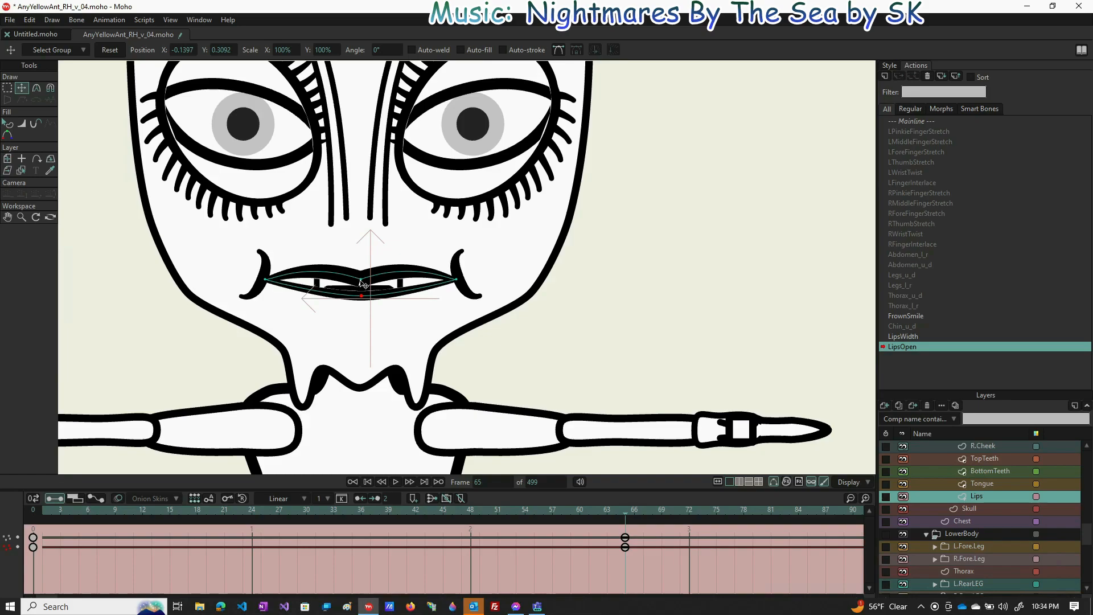
{"action": "left_click_drag", "start_coordinate": [364, 283], "coordinate": [364, 286]}
{"action": "left_click_drag", "start_coordinate": [362, 288], "coordinate": [365, 289]}
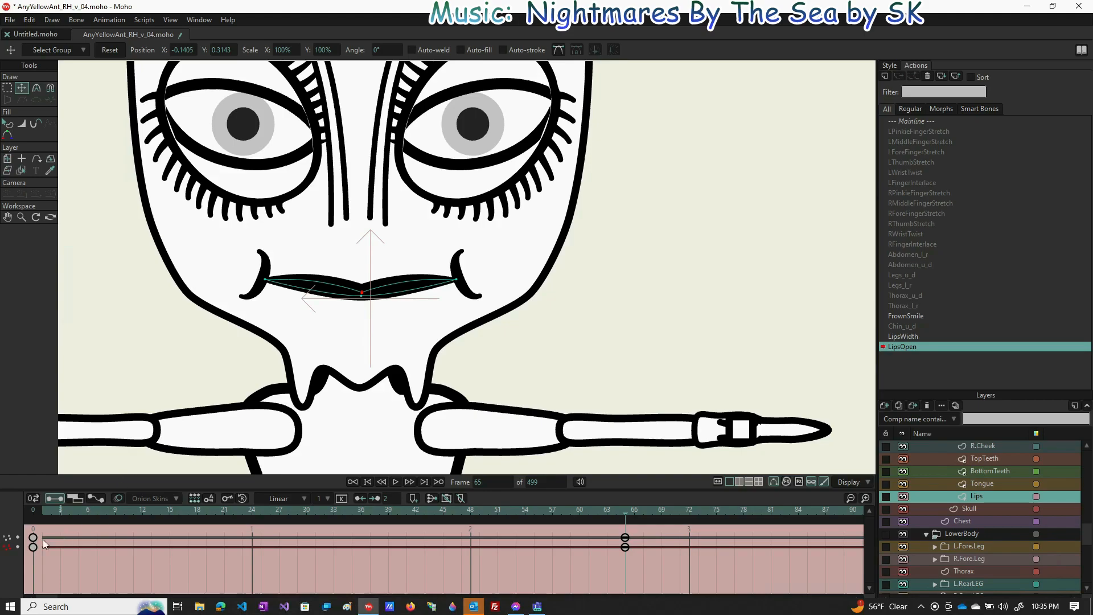
- Open the mouth wide at frame 1, moving the upper middle lip point to about Y 0.356 and the lower one to about Y 0.216
{"action": "left_click", "coordinate": [43, 511]}
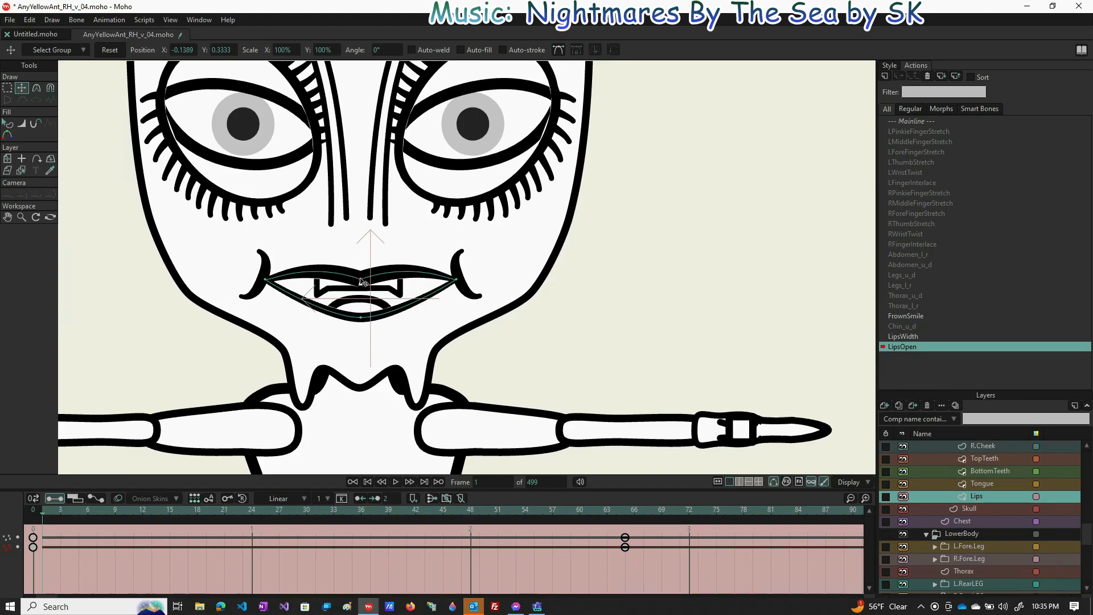
{"action": "left_click_drag", "start_coordinate": [363, 281], "coordinate": [363, 266]}
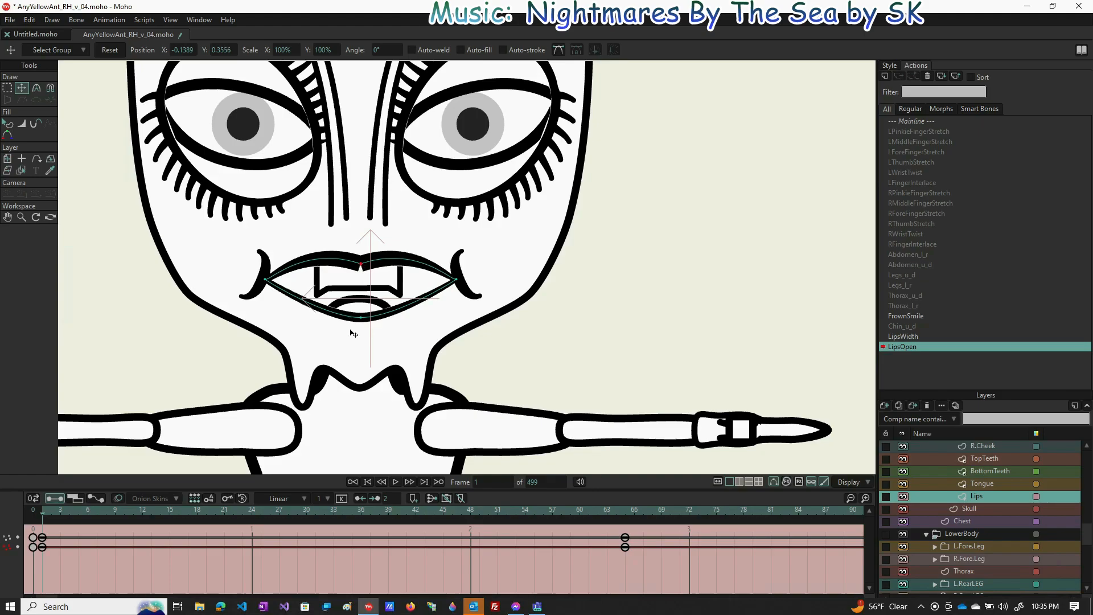
{"action": "left_click_drag", "start_coordinate": [362, 320], "coordinate": [362, 364]}
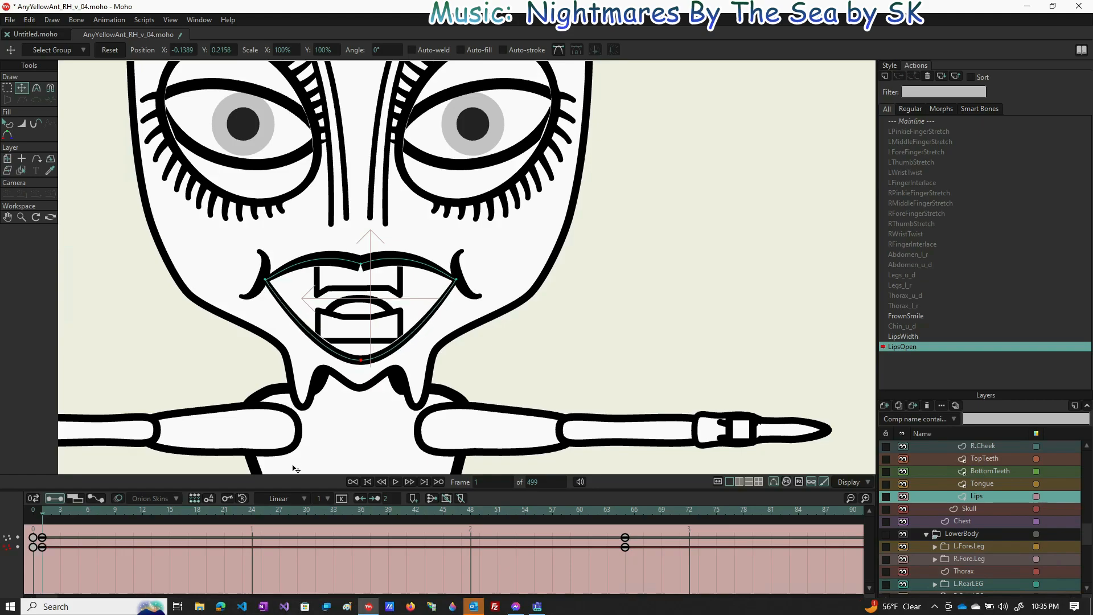
- Reset the lower and upper middle lip points to their original positions at frame 33
{"action": "left_click", "coordinate": [333, 510]}
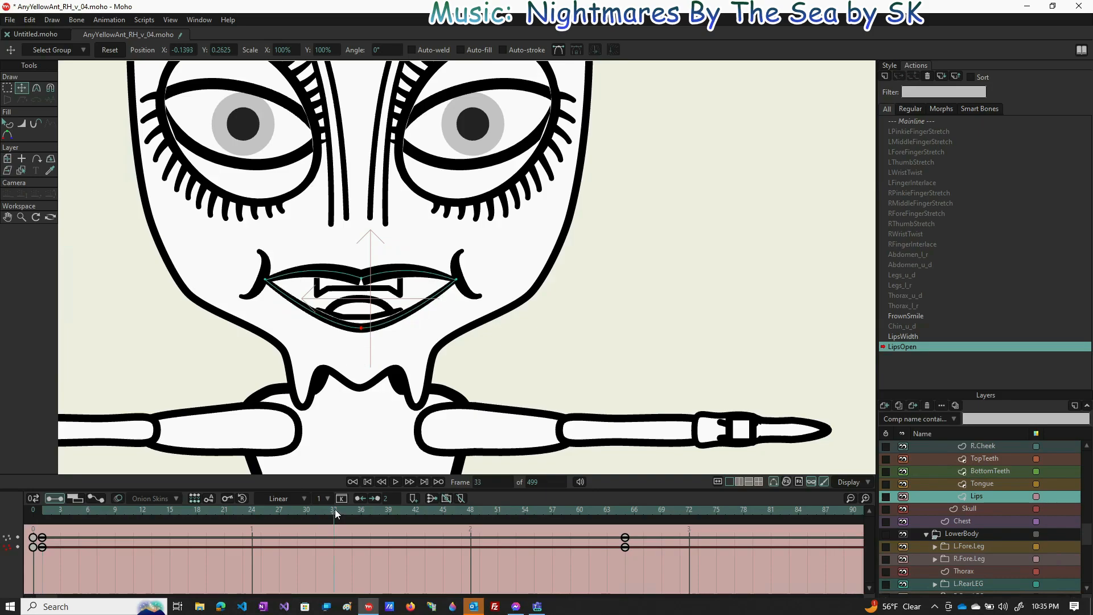
{"action": "left_click", "coordinate": [114, 50]}
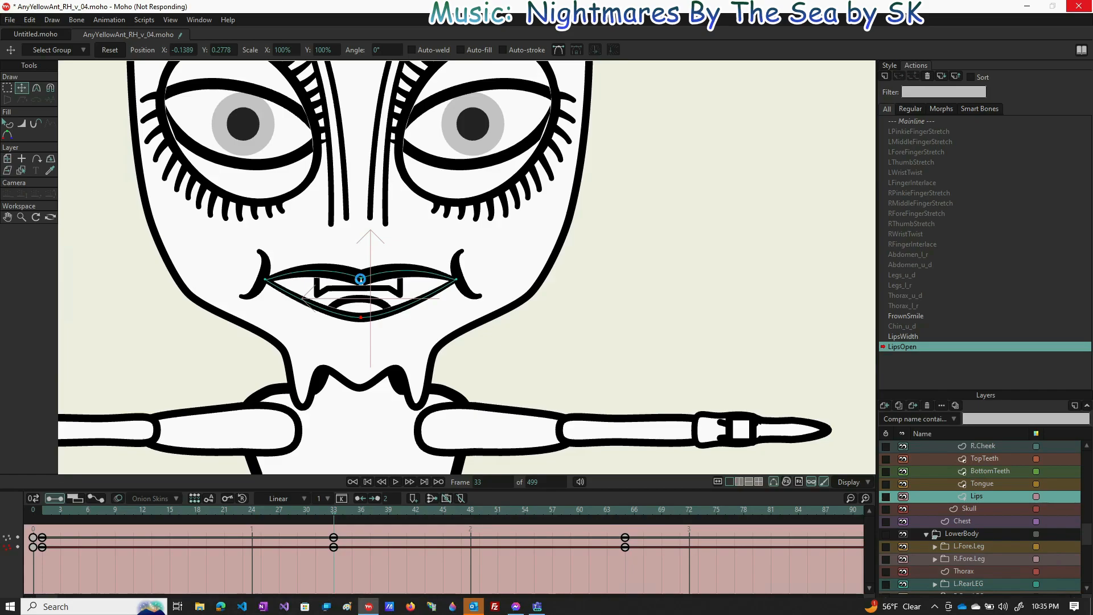
{"action": "left_click", "coordinate": [361, 279]}
{"action": "left_click", "coordinate": [361, 279]}
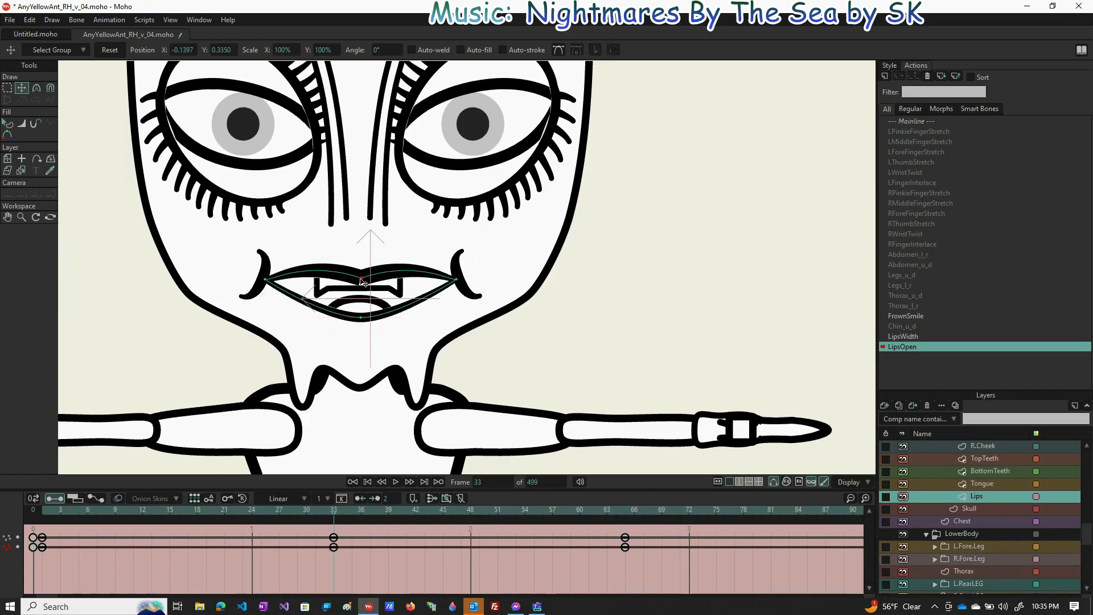
{"action": "left_click", "coordinate": [106, 49]}
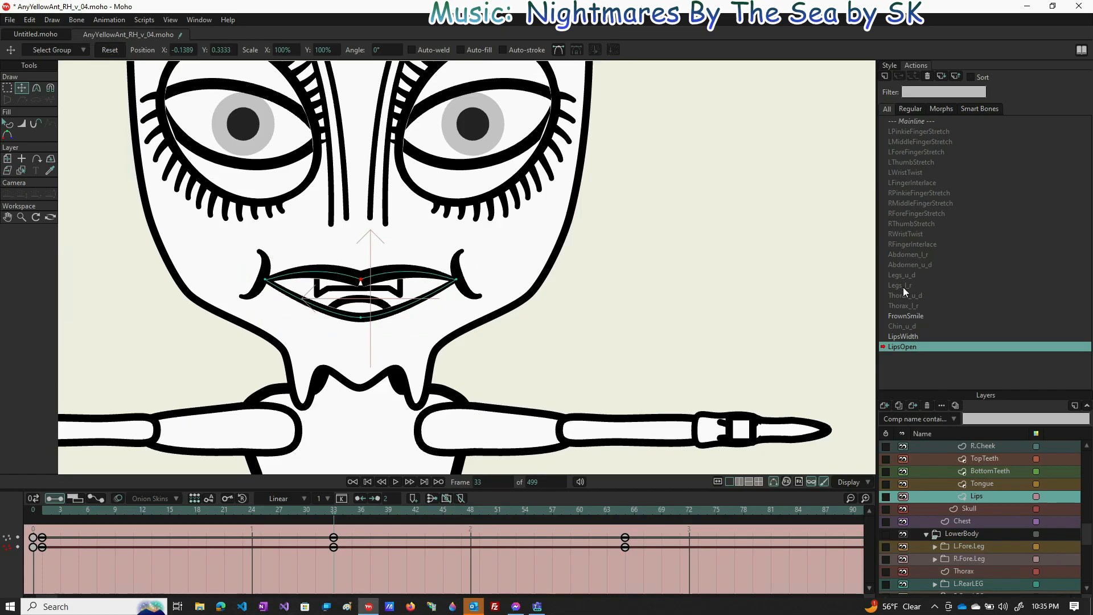
- Return to the Mainline and test the LipsOpen action by rotating its control bone on the EveryYellowAnt layer
{"action": "left_click", "coordinate": [913, 122]}
{"action": "double_click", "coordinate": [914, 121]}
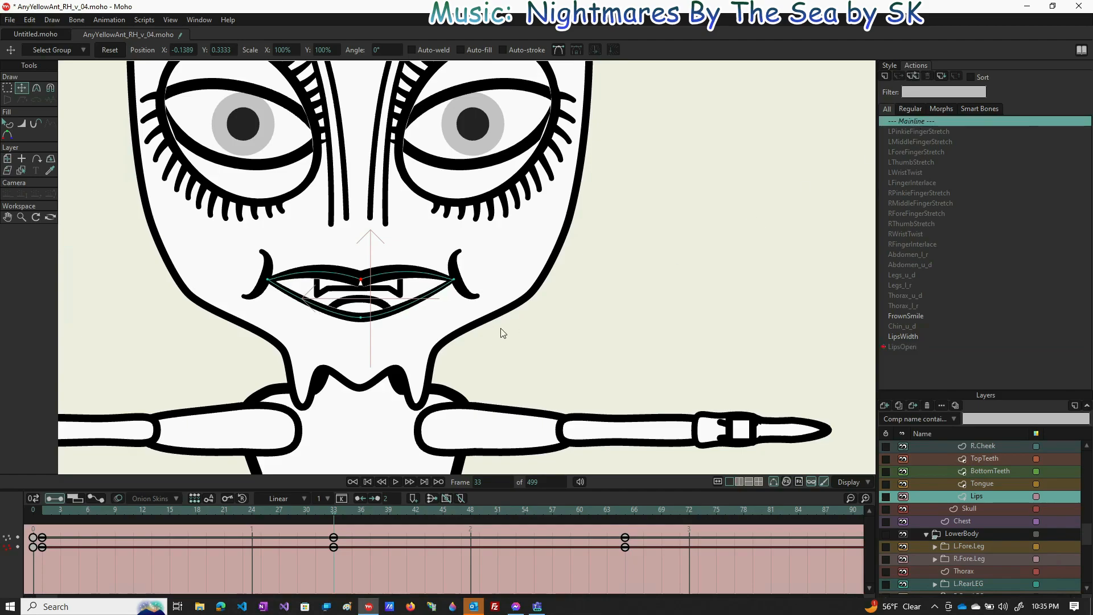
{"action": "scroll", "coordinate": [294, 390], "scroll_direction": "down", "scroll_amount": 2}
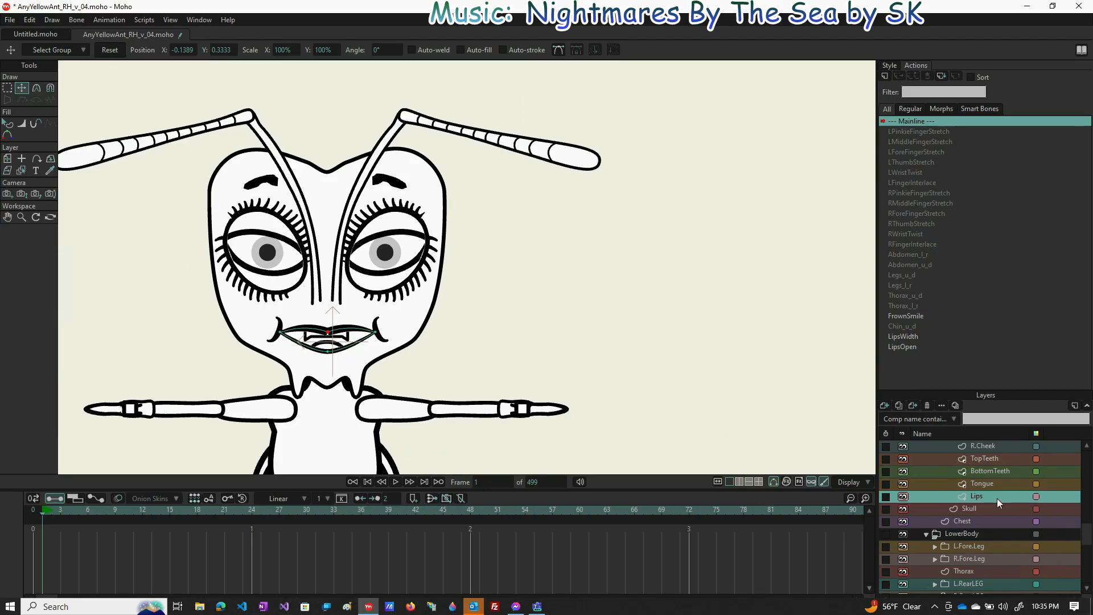
{"action": "scroll", "coordinate": [995, 495], "scroll_direction": "up", "scroll_amount": 5}
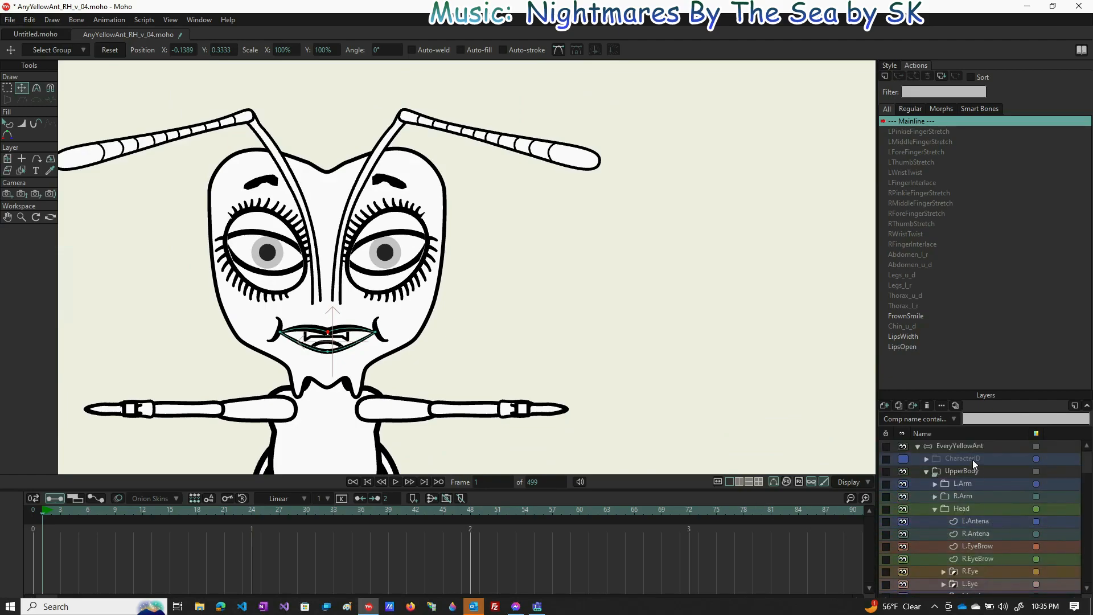
{"action": "left_click", "coordinate": [972, 446]}
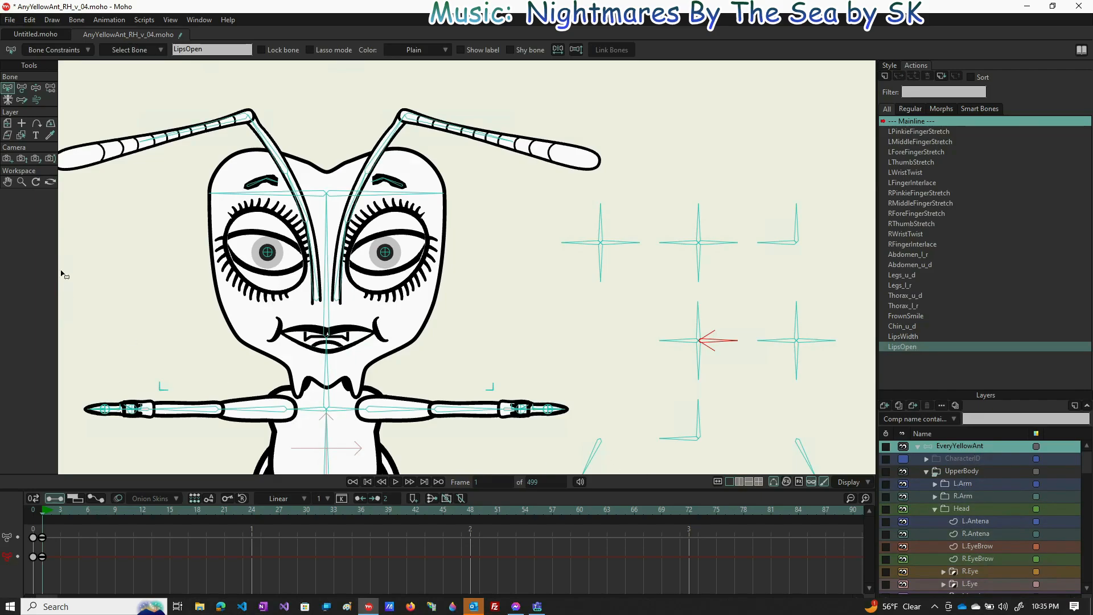
{"action": "left_click", "coordinate": [36, 88]}
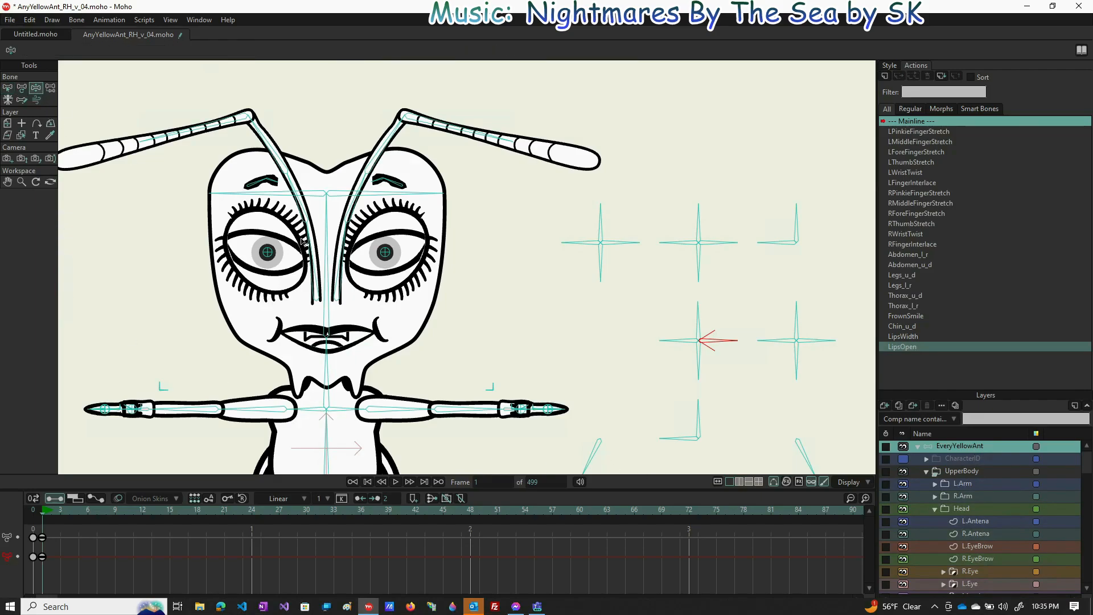
{"action": "left_click_drag", "start_coordinate": [734, 349], "coordinate": [719, 393]}
- Rotate the chin, lips-width, frown-smile and lips-open control bones in various combinations to test how the mouth actions blend
{"action": "left_click_drag", "start_coordinate": [672, 342], "coordinate": [677, 380]}
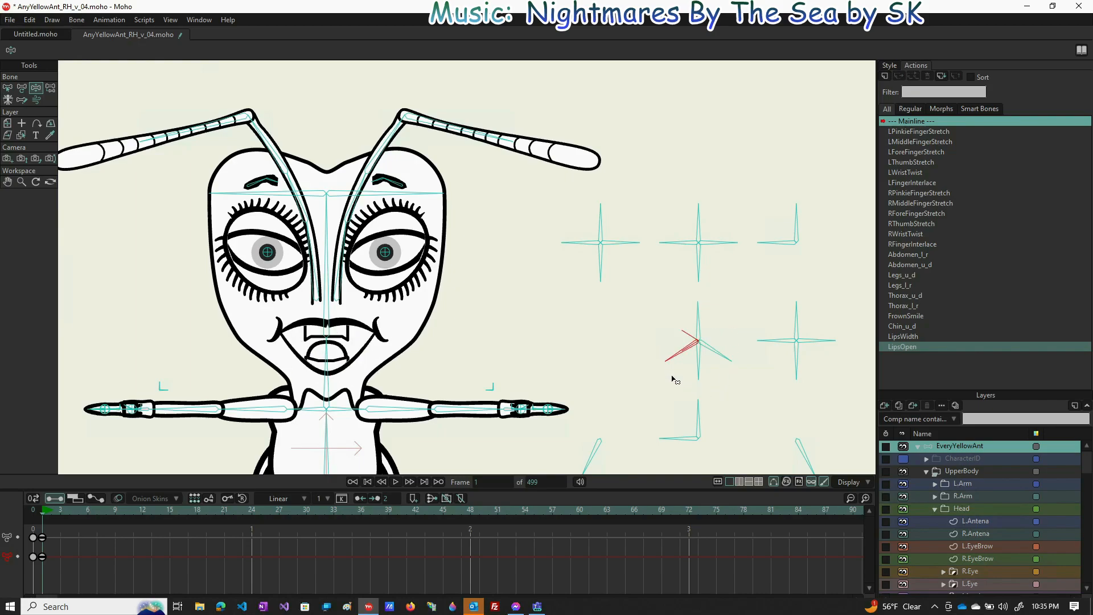
{"action": "left_click_drag", "start_coordinate": [702, 311], "coordinate": [734, 319]}
{"action": "left_click", "coordinate": [715, 385]}
{"action": "left_click_drag", "start_coordinate": [703, 378], "coordinate": [775, 396]}
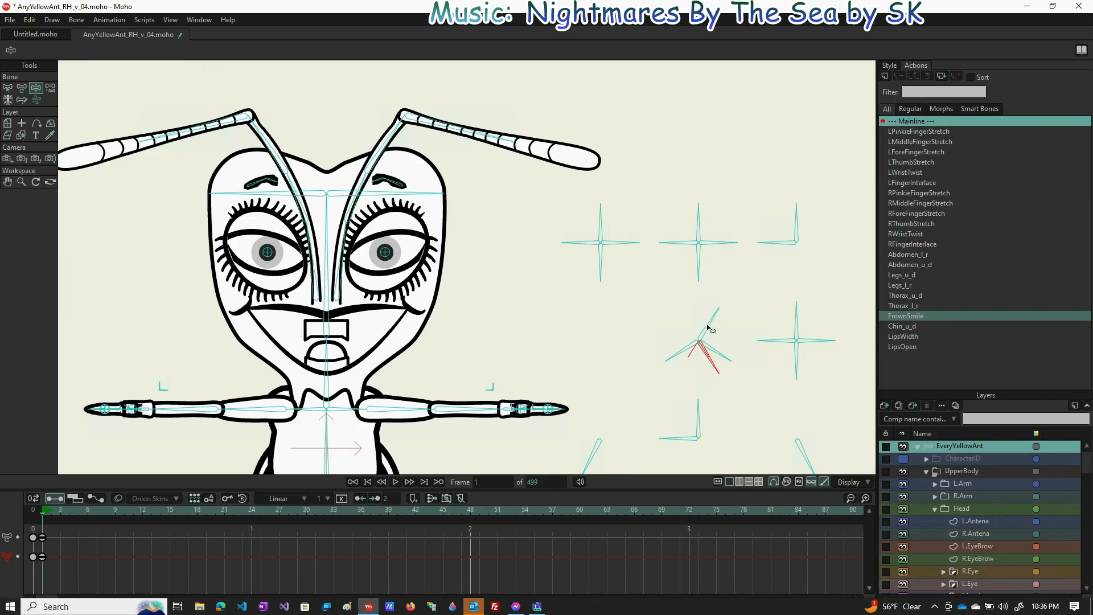
{"action": "left_click_drag", "start_coordinate": [711, 320], "coordinate": [707, 324]}
{"action": "left_click", "coordinate": [685, 322]}
{"action": "left_click_drag", "start_coordinate": [680, 363], "coordinate": [672, 322]}
{"action": "left_click_drag", "start_coordinate": [738, 368], "coordinate": [695, 312]}
{"action": "left_click_drag", "start_coordinate": [695, 364], "coordinate": [705, 380]}
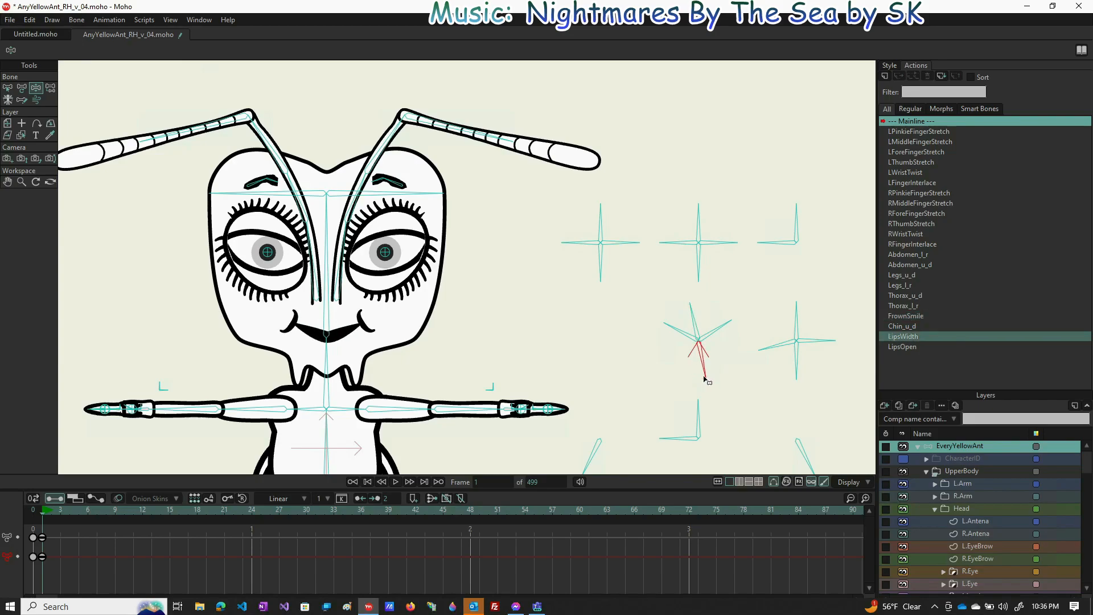
{"action": "left_click_drag", "start_coordinate": [713, 327], "coordinate": [662, 339]}
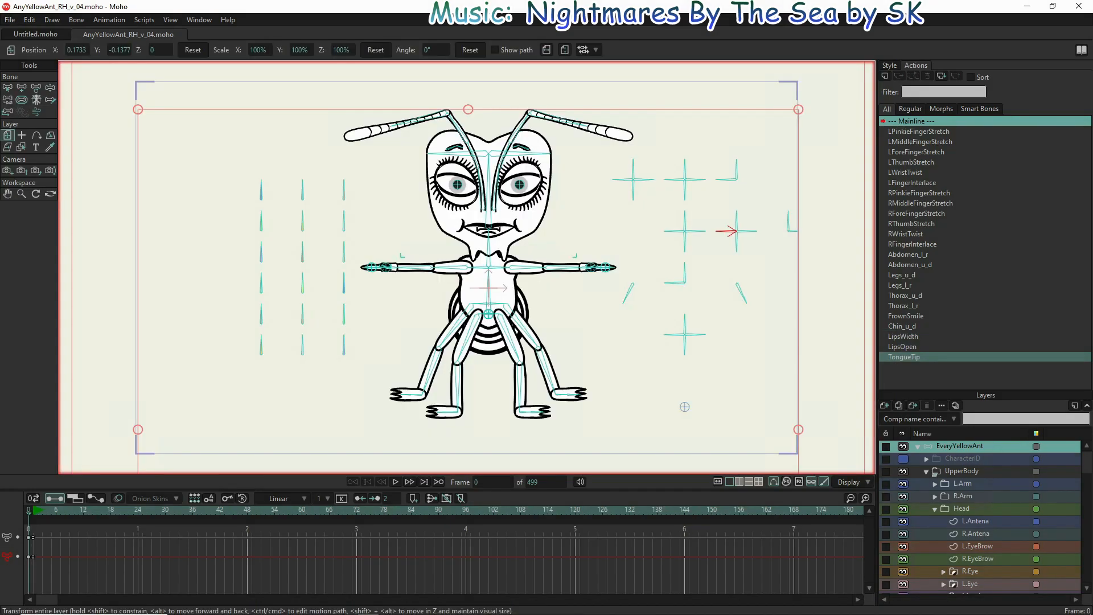
- Test the rotation of the TongueTip control bone, and open the TongueTip action for editing
{"action": "left_click", "coordinate": [50, 87]}
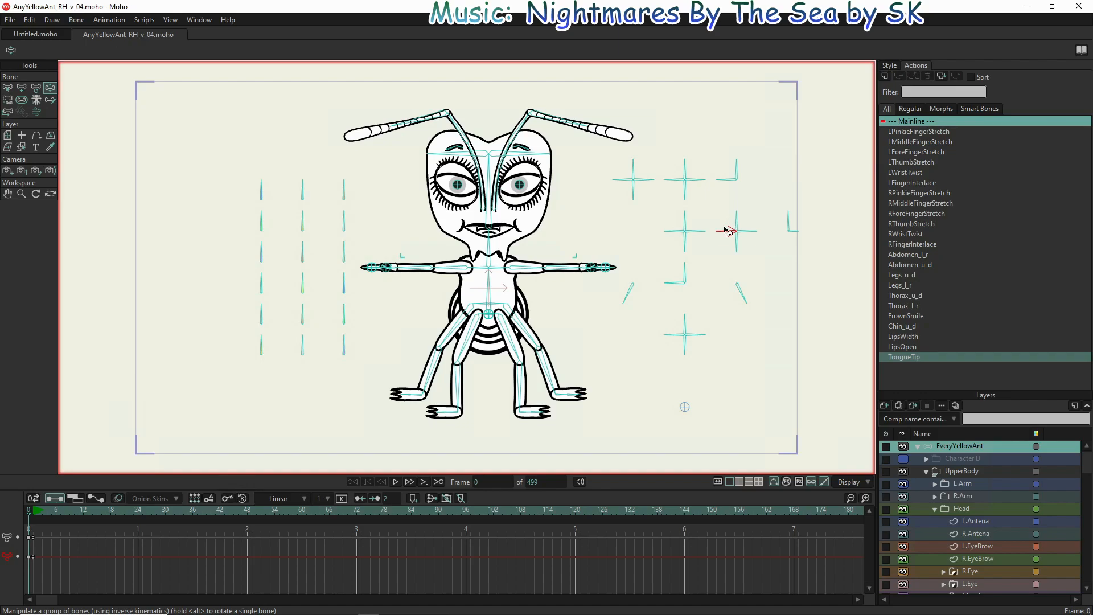
{"action": "left_click_drag", "start_coordinate": [723, 229], "coordinate": [724, 238]}
{"action": "double_click", "coordinate": [905, 357]}
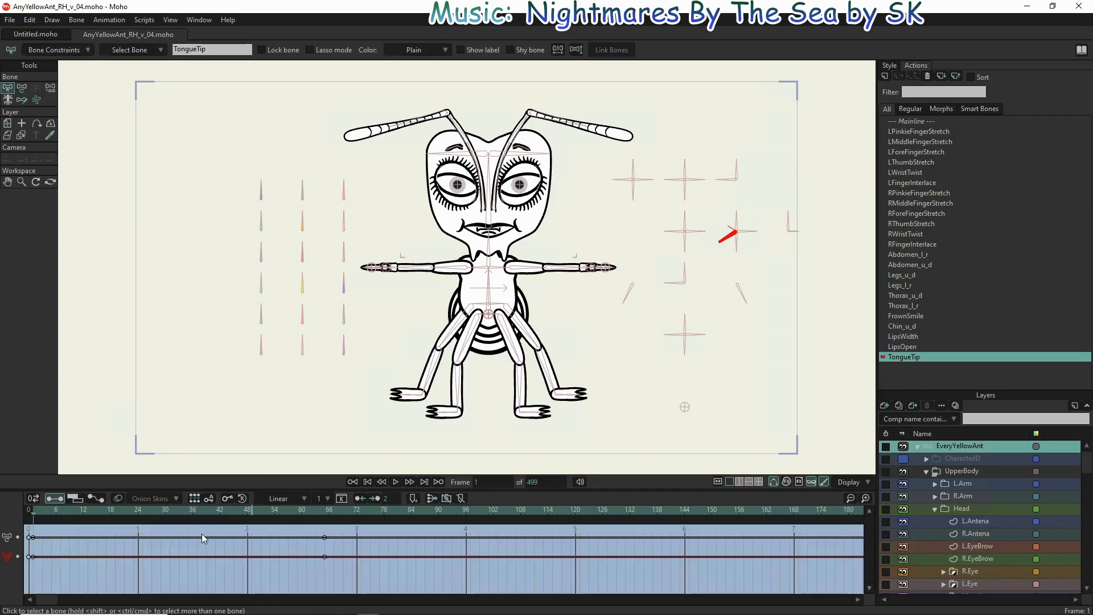
- Go to frame 65 of the TongueTip action and select the top and bottom points on the Tongue layer
{"action": "left_click_drag", "start_coordinate": [34, 512], "coordinate": [329, 540]}
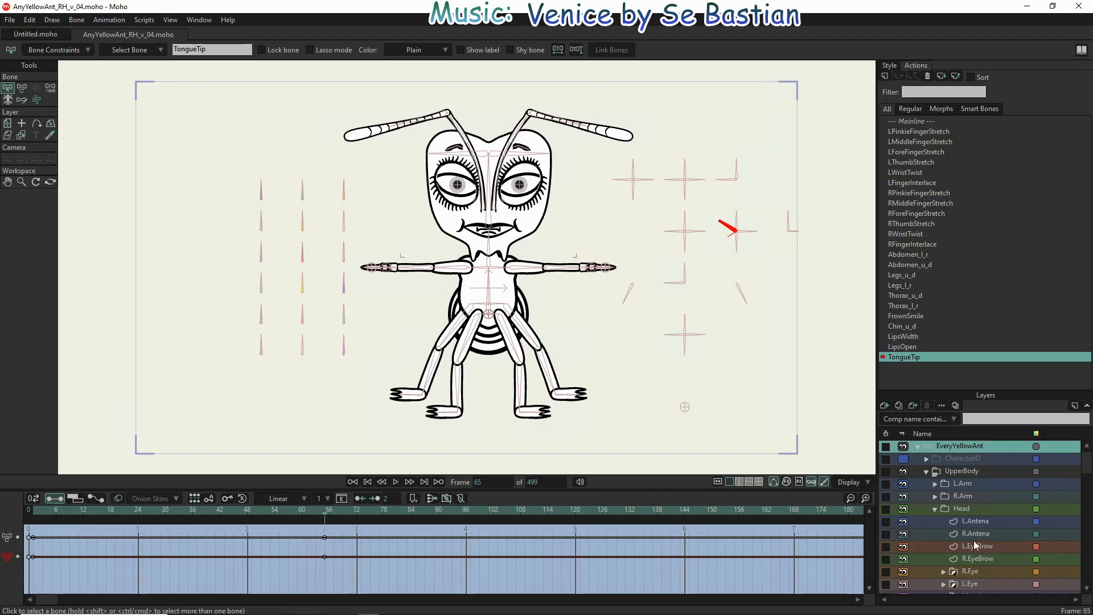
{"action": "scroll", "coordinate": [981, 547], "scroll_direction": "down", "scroll_amount": 5}
{"action": "scroll", "coordinate": [984, 510], "scroll_direction": "up", "scroll_amount": 1}
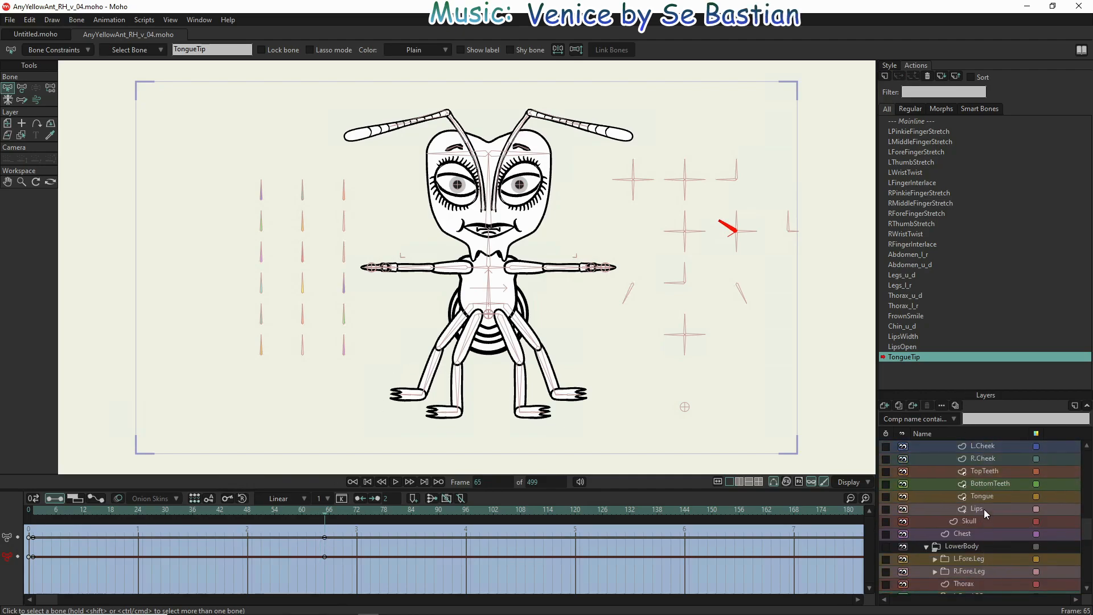
{"action": "left_click", "coordinate": [986, 496]}
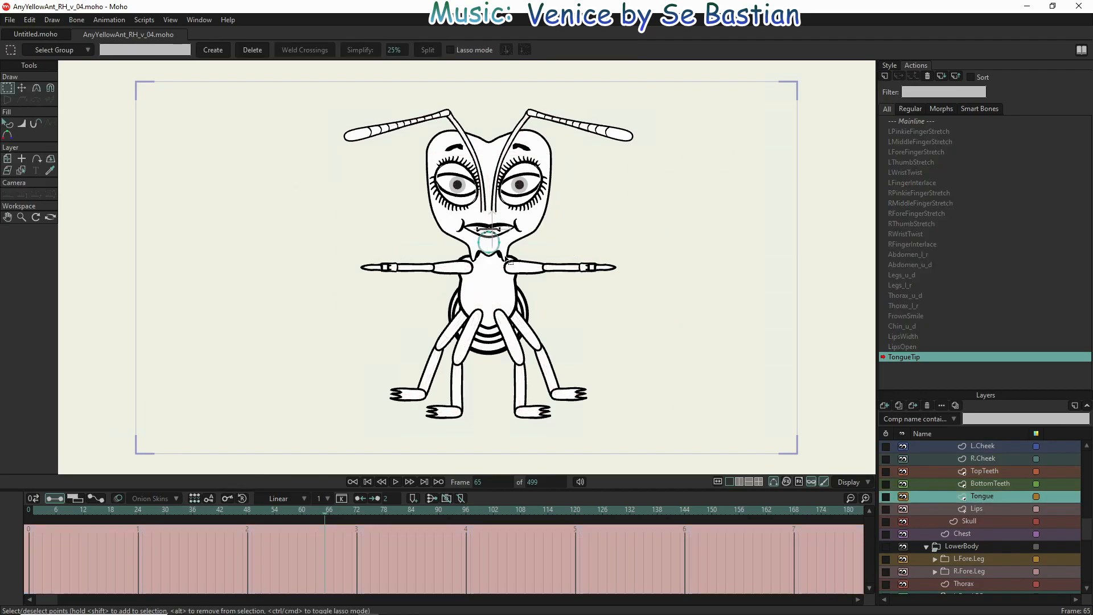
{"action": "scroll", "coordinate": [507, 259], "scroll_direction": "up", "scroll_amount": 5}
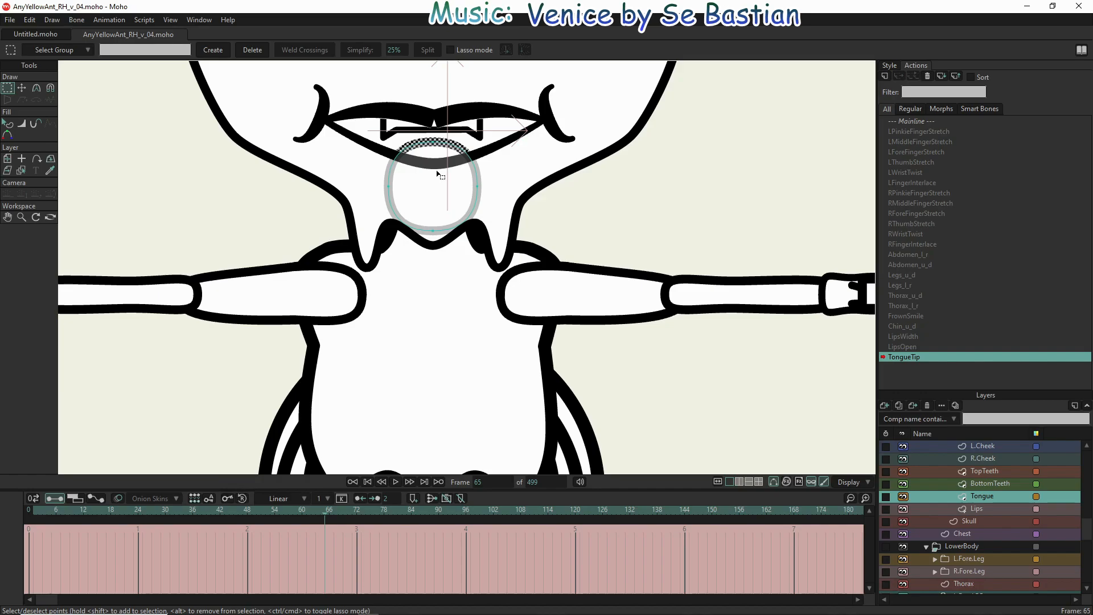
{"action": "left_click_drag", "start_coordinate": [420, 127], "coordinate": [438, 282]}
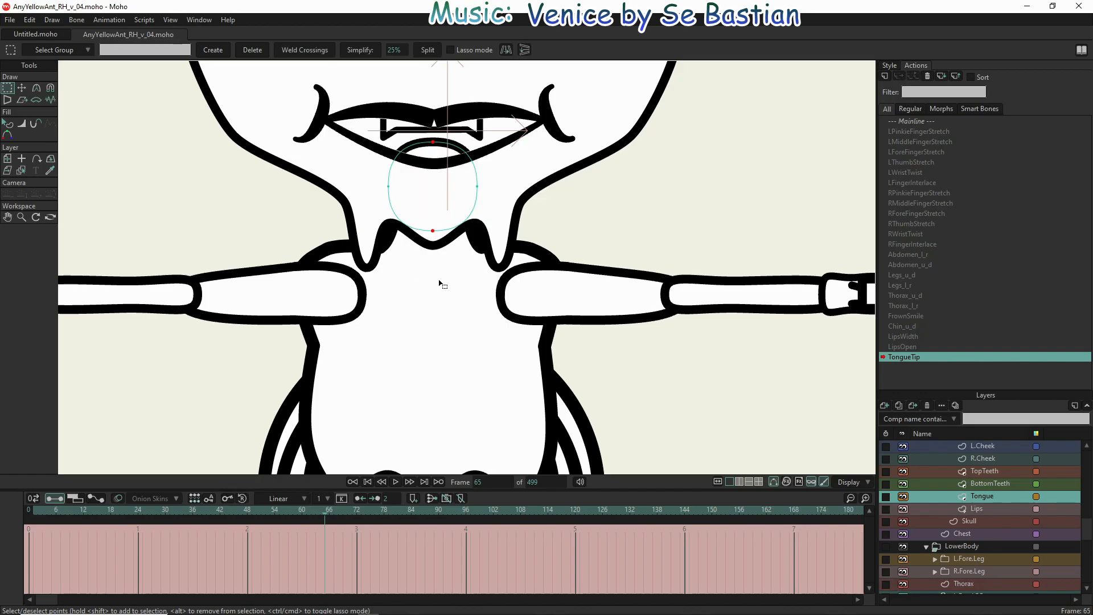
- Increase the curvature of the tongue's top and bottom points to about 1 at frame 65
{"action": "key", "text": "c"}
{"action": "scroll", "coordinate": [439, 276], "scroll_direction": "down", "scroll_amount": 5}
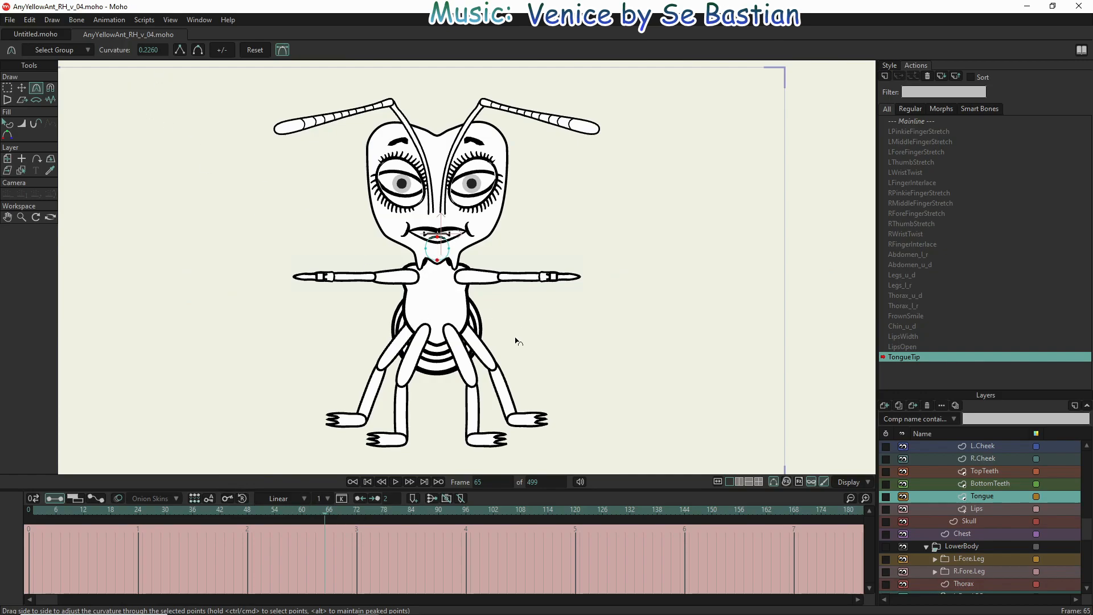
{"action": "left_click", "coordinate": [436, 254]}
{"action": "left_click_drag", "start_coordinate": [877, 298], "coordinate": [876, 298]}
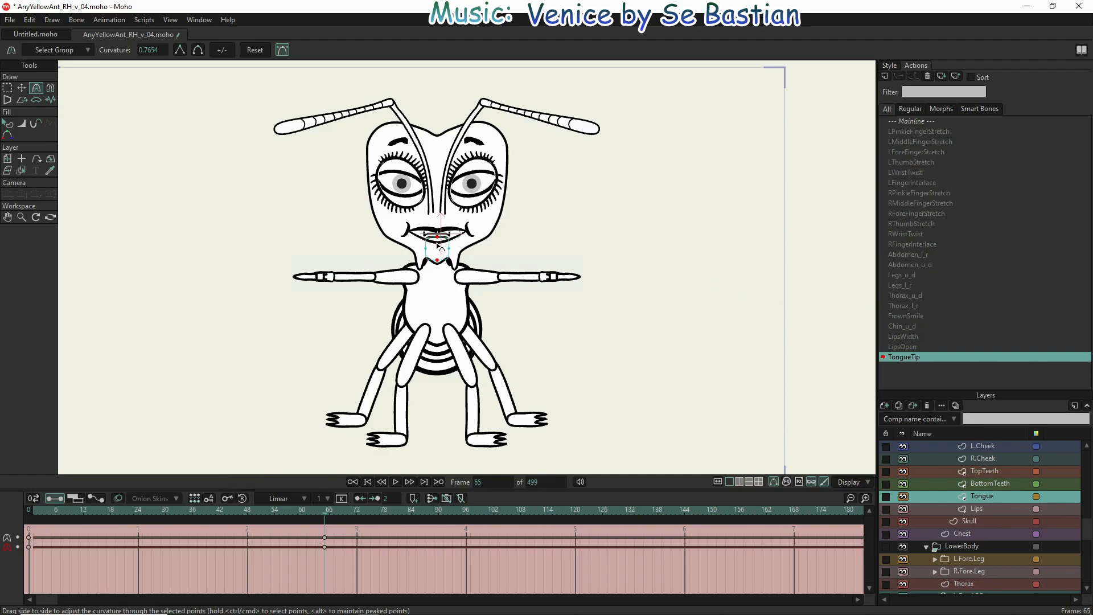
{"action": "scroll", "coordinate": [436, 243], "scroll_direction": "up", "scroll_amount": 6}
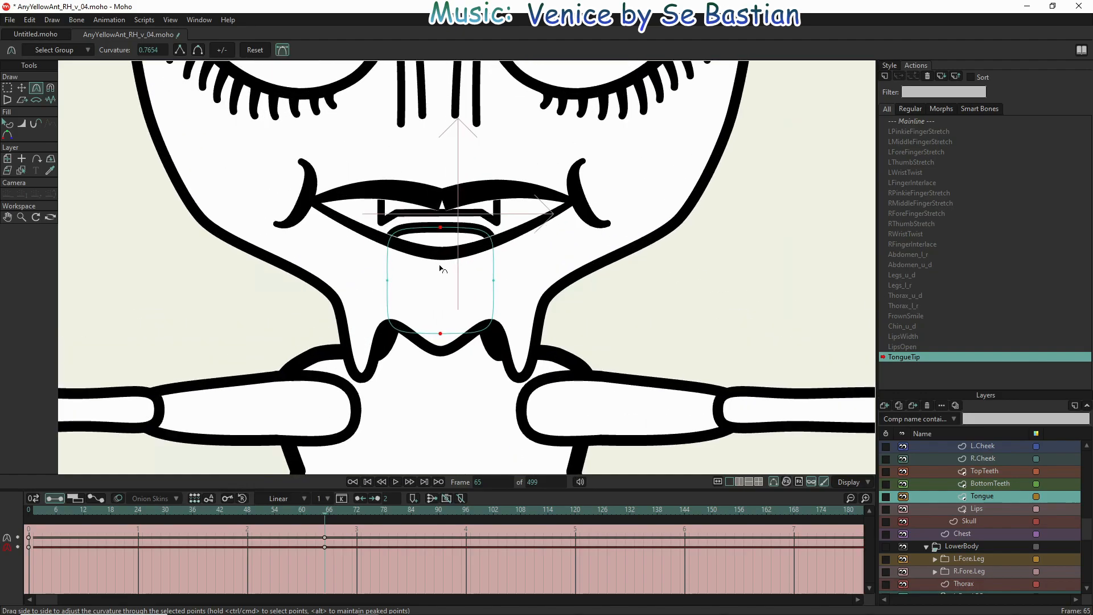
{"action": "left_click_drag", "start_coordinate": [442, 276], "coordinate": [681, 305]}
{"action": "left_click_drag", "start_coordinate": [769, 342], "coordinate": [759, 342]}
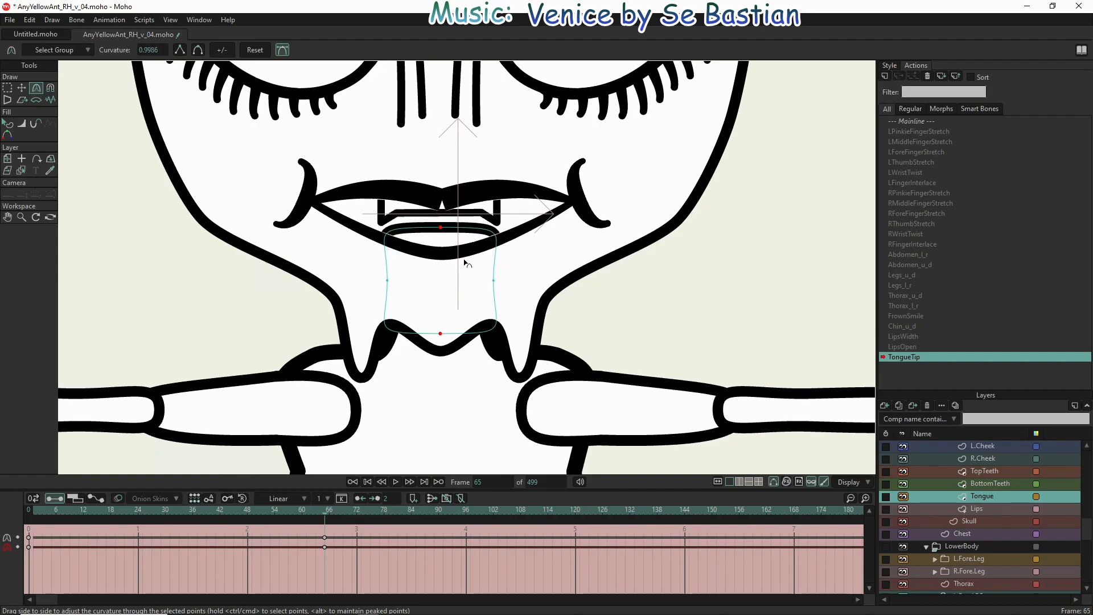
{"action": "left_click_drag", "start_coordinate": [633, 287], "coordinate": [976, 322]}
- Reduce the curvature of the tongue's top and bottom points to 0 at frame 1
{"action": "left_click", "coordinate": [33, 511]}
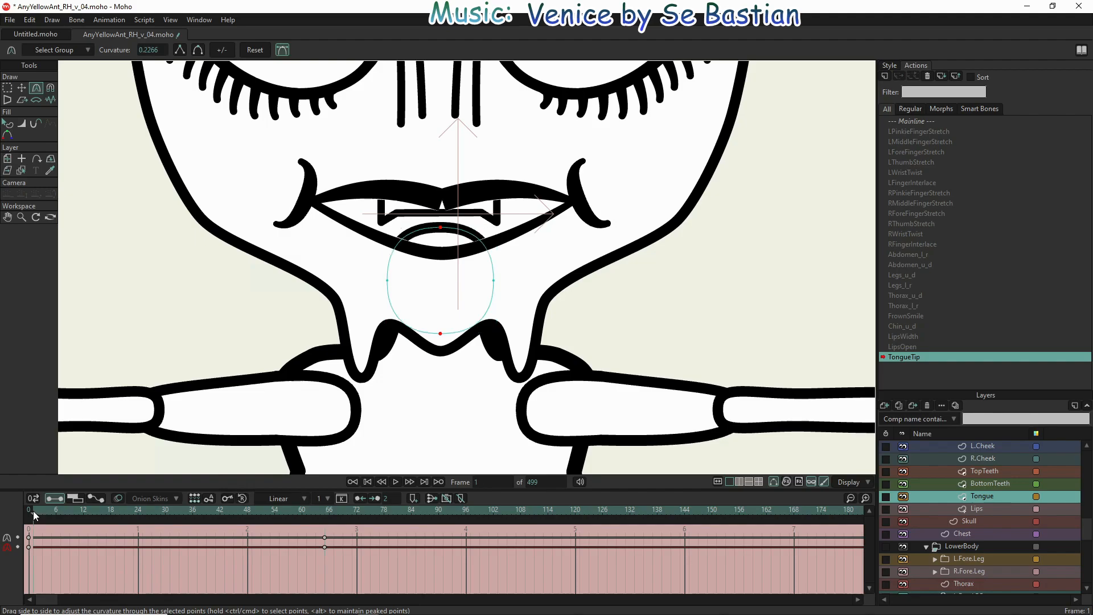
{"action": "left_click_drag", "start_coordinate": [566, 300], "coordinate": [115, 298]}
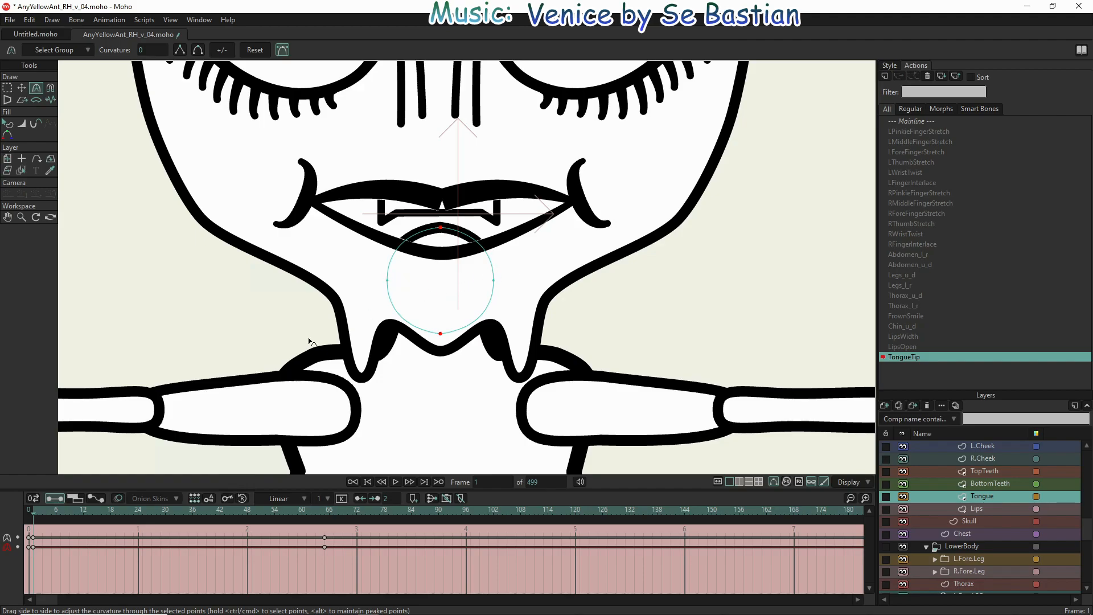
{"action": "scroll", "coordinate": [319, 407], "scroll_direction": "down", "scroll_amount": 3}
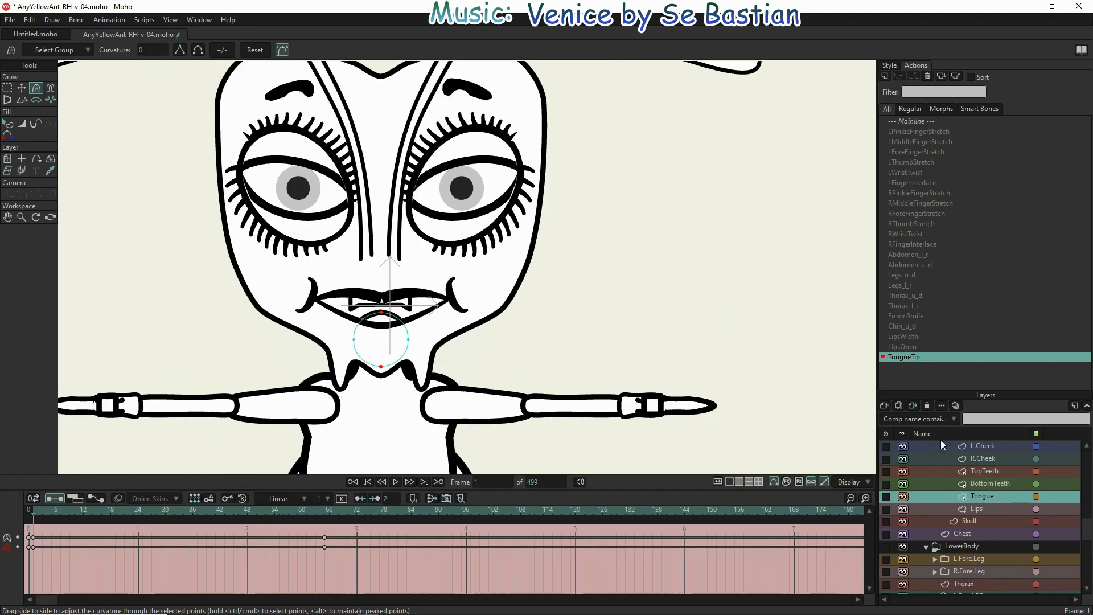
- Return to the Mainline and create a TongueWidth action for the bone of that name on the EveryYellowAnt layer
{"action": "left_click", "coordinate": [923, 122]}
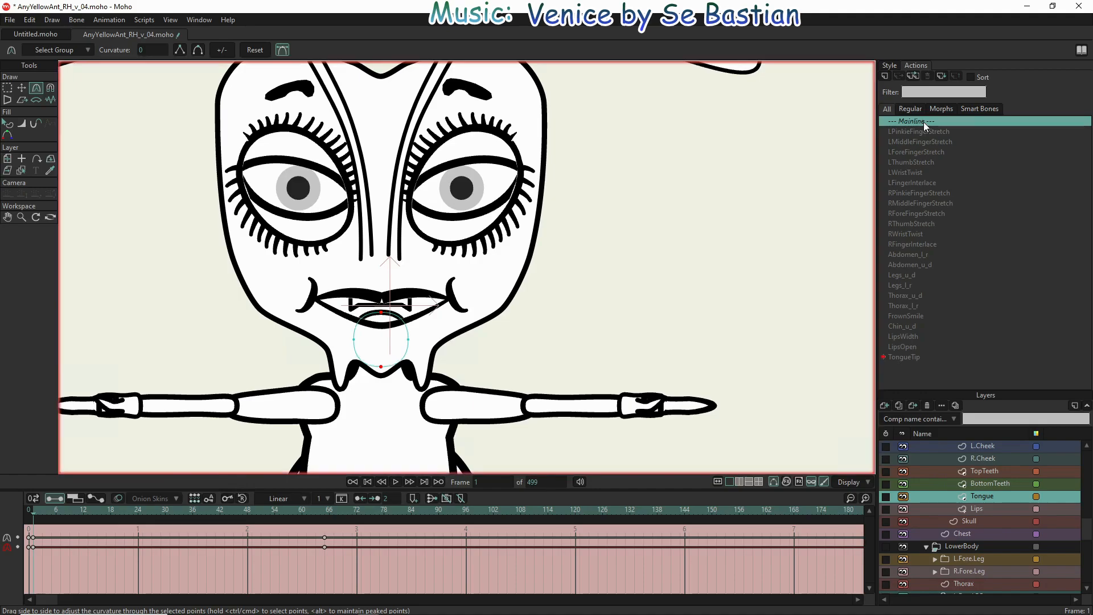
{"action": "double_click", "coordinate": [923, 122]}
{"action": "scroll", "coordinate": [307, 298], "scroll_direction": "down", "scroll_amount": 4}
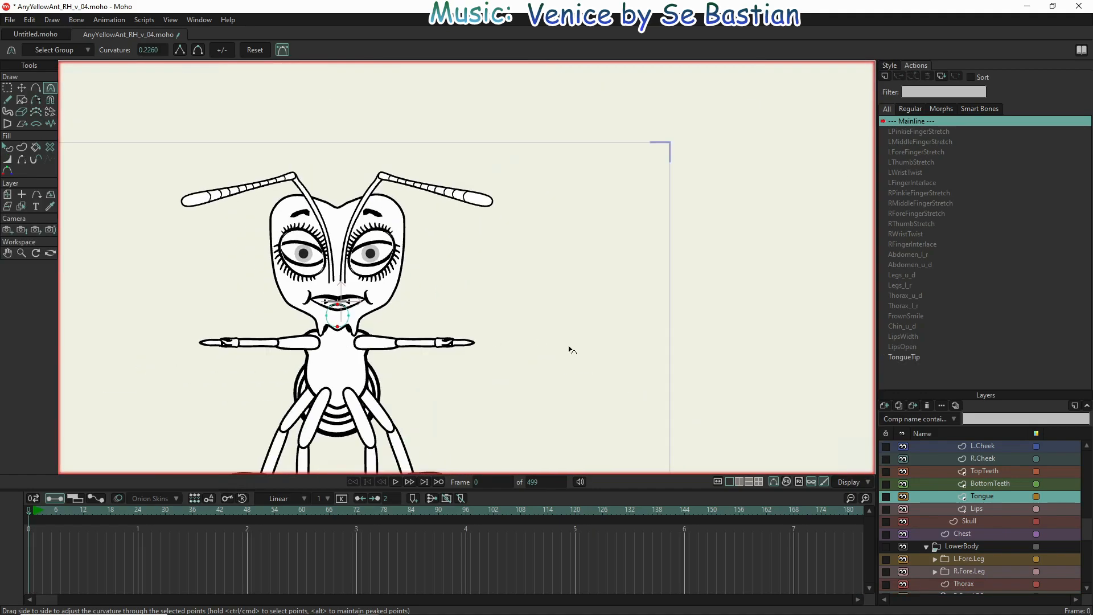
{"action": "scroll", "coordinate": [965, 466], "scroll_direction": "up", "scroll_amount": 5}
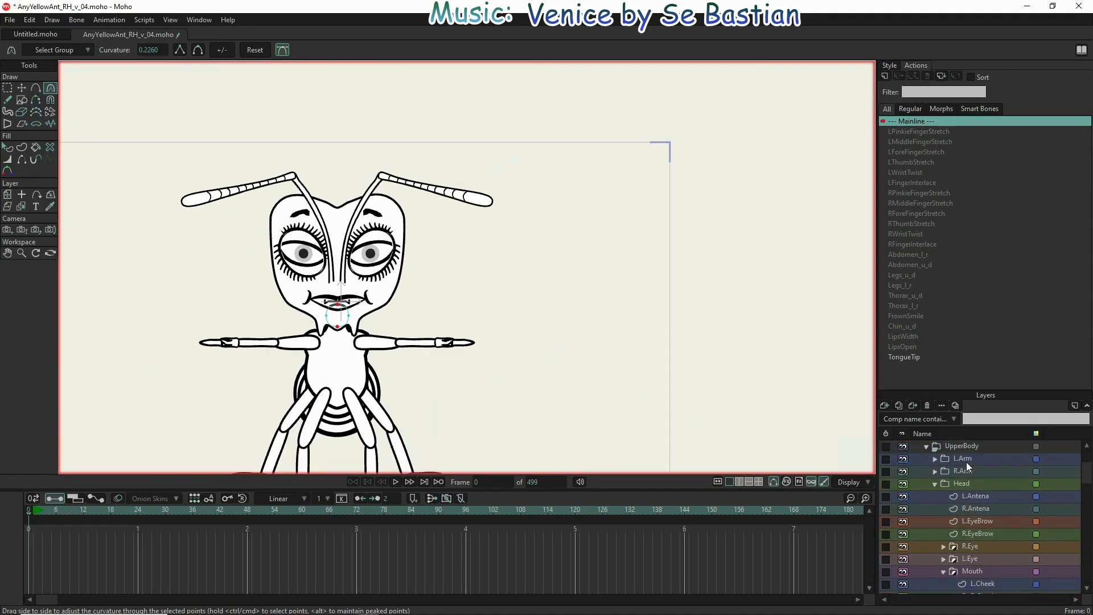
{"action": "left_click", "coordinate": [968, 445]}
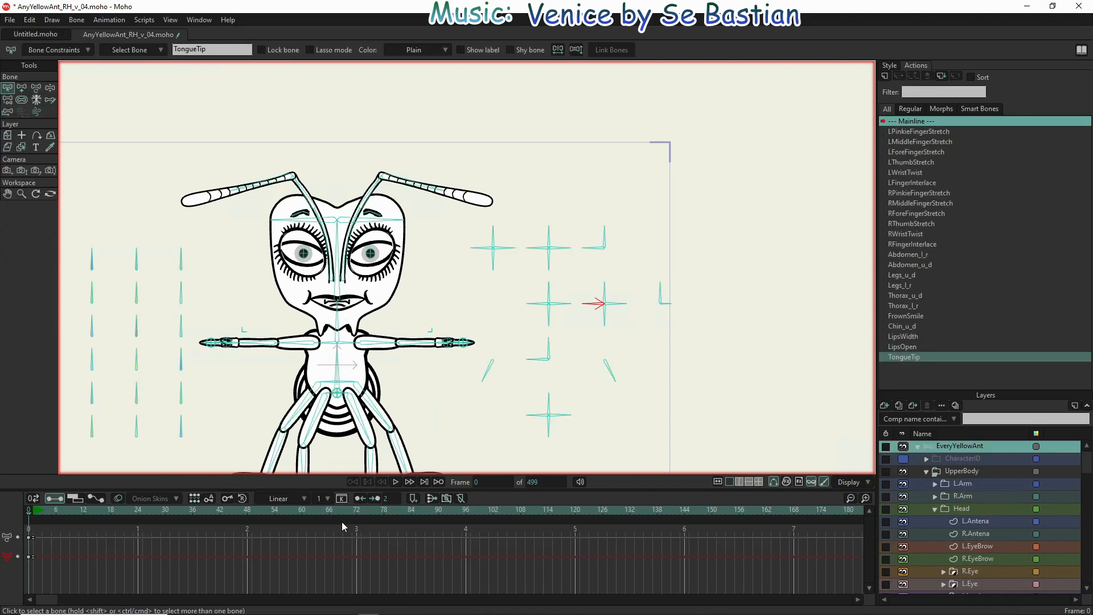
{"action": "left_click", "coordinate": [604, 314]}
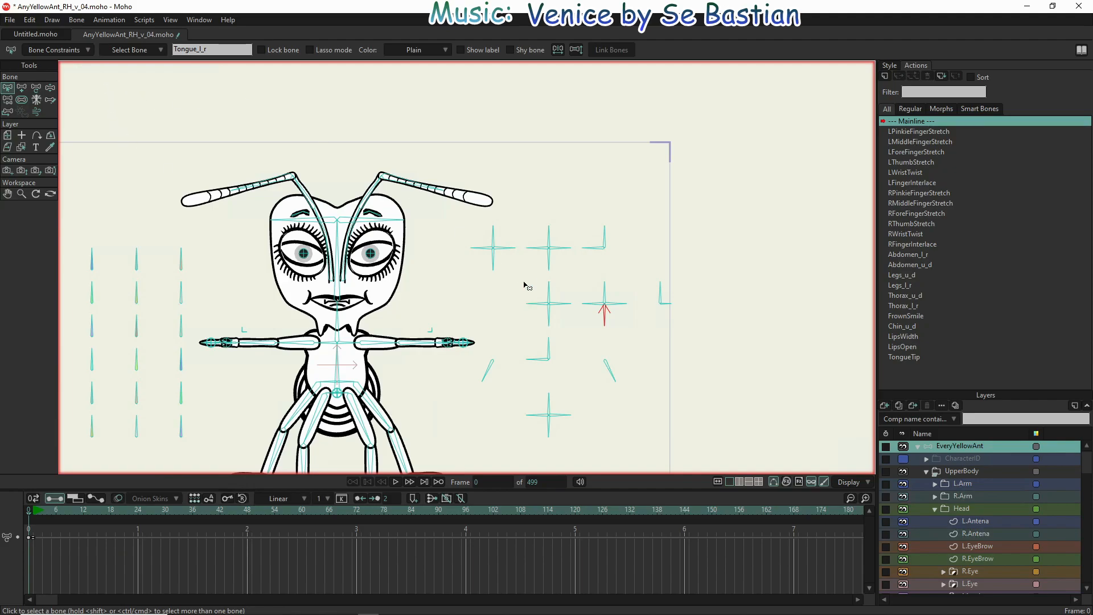
{"action": "left_click", "coordinate": [606, 295]}
{"action": "left_click", "coordinate": [884, 77]}
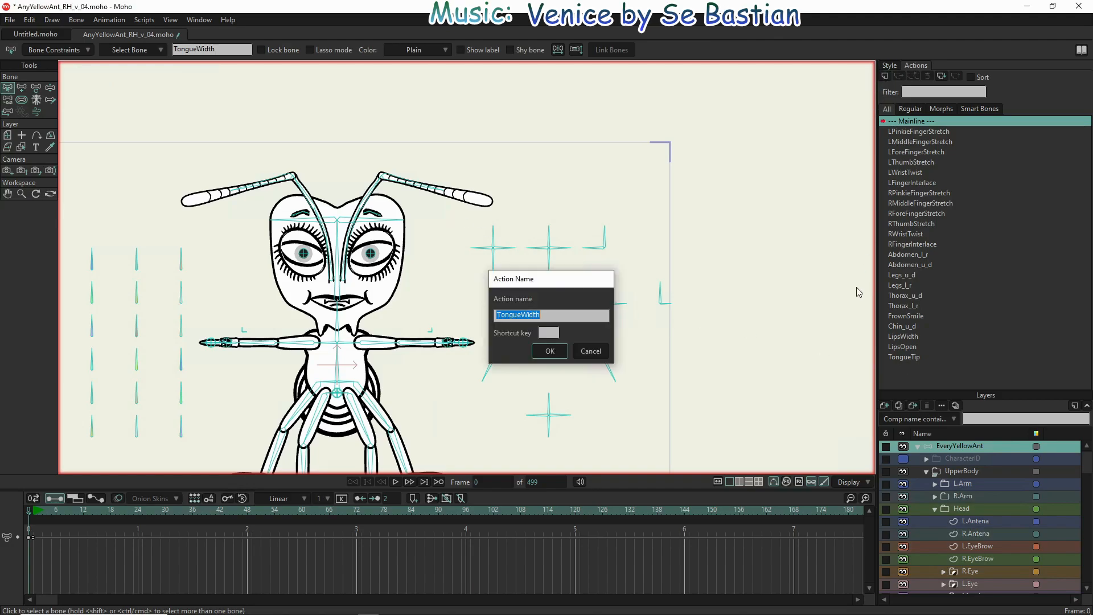
{"action": "left_click", "coordinate": [545, 351]}
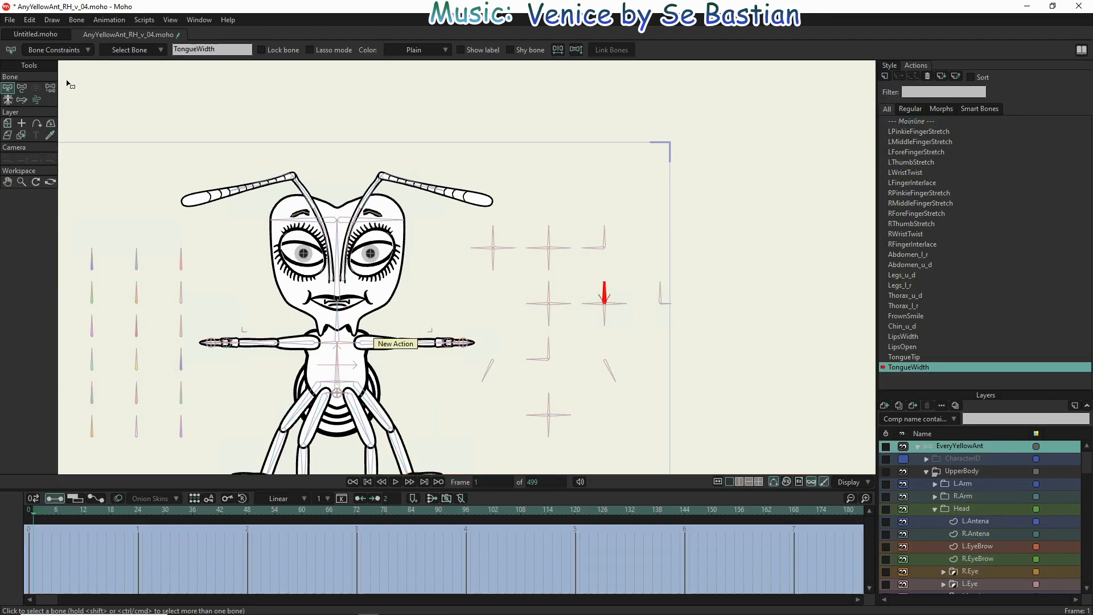
- Rotate the TongueWidth control bone to 122° at frame 1 and to 58° at frame 65
{"action": "left_click", "coordinate": [22, 89]}
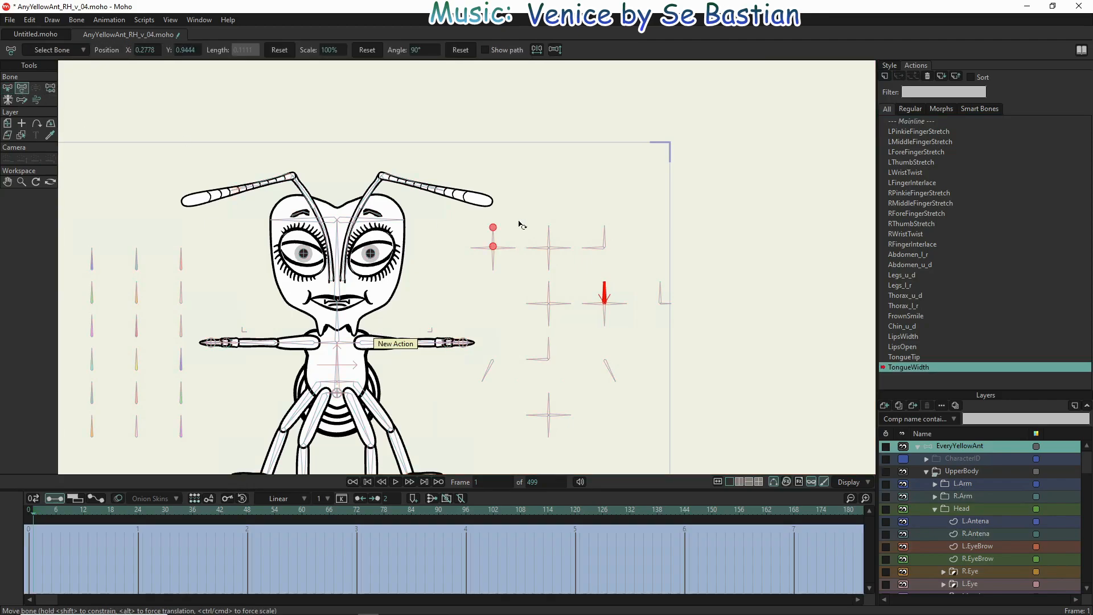
{"action": "left_click_drag", "start_coordinate": [607, 294], "coordinate": [586, 296]}
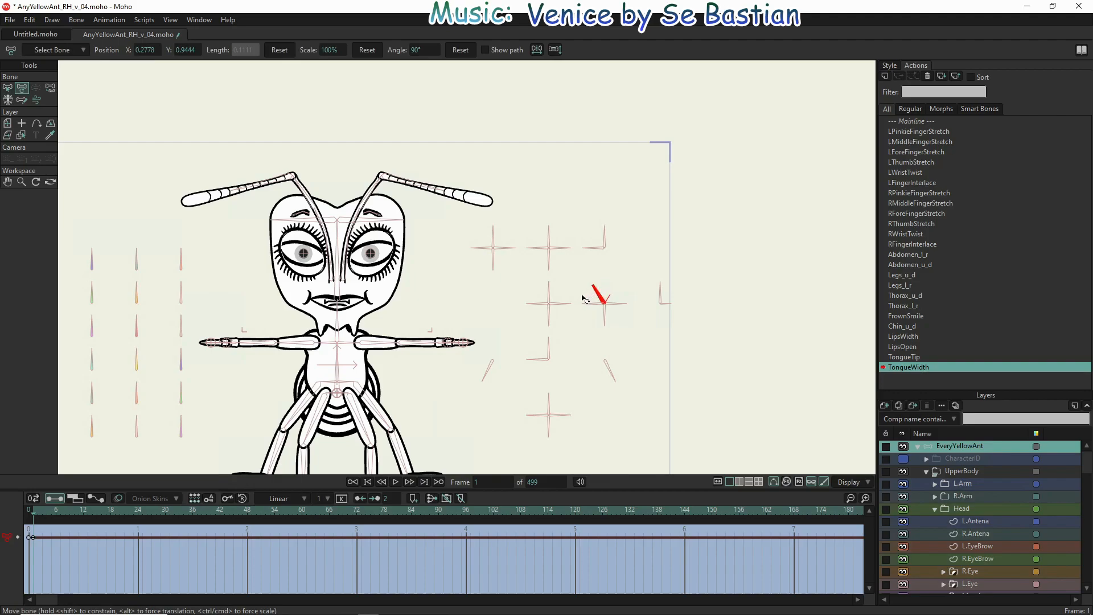
{"action": "left_click", "coordinate": [323, 517]}
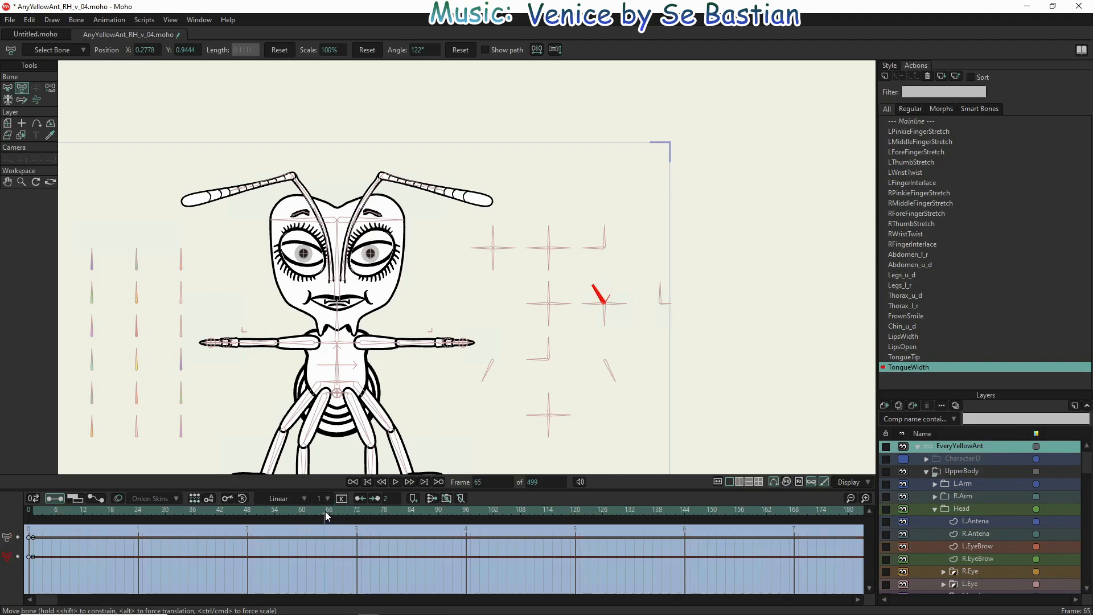
{"action": "left_click_drag", "start_coordinate": [604, 298], "coordinate": [632, 298]}
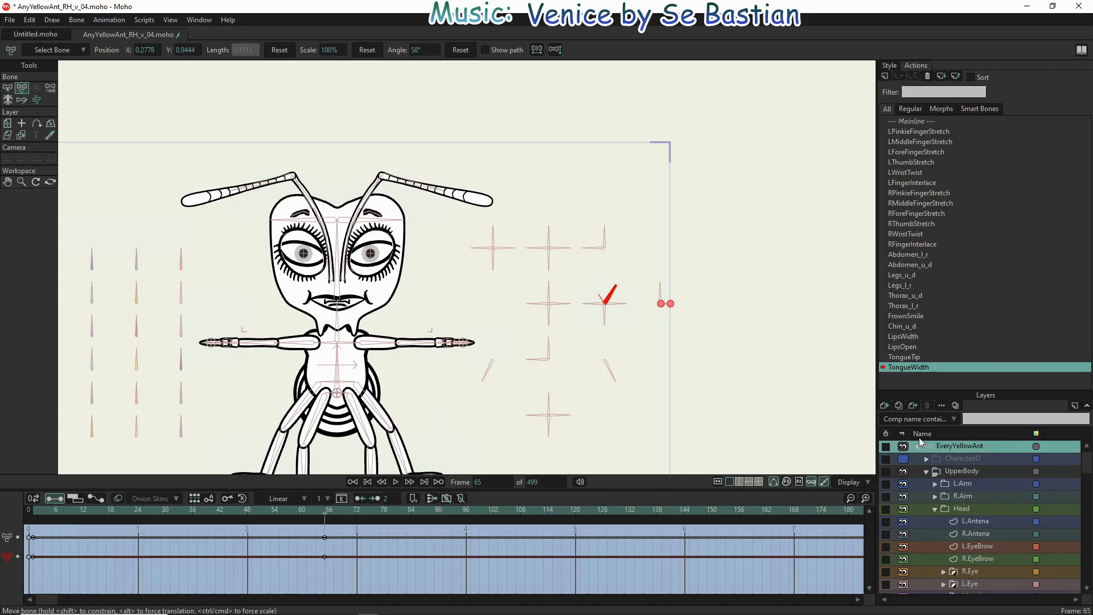
- Reset the curvature of the Tongue layer's top and bottom points at frame 33 of the TongueTip action
{"action": "scroll", "coordinate": [978, 517], "scroll_direction": "down", "scroll_amount": 4}
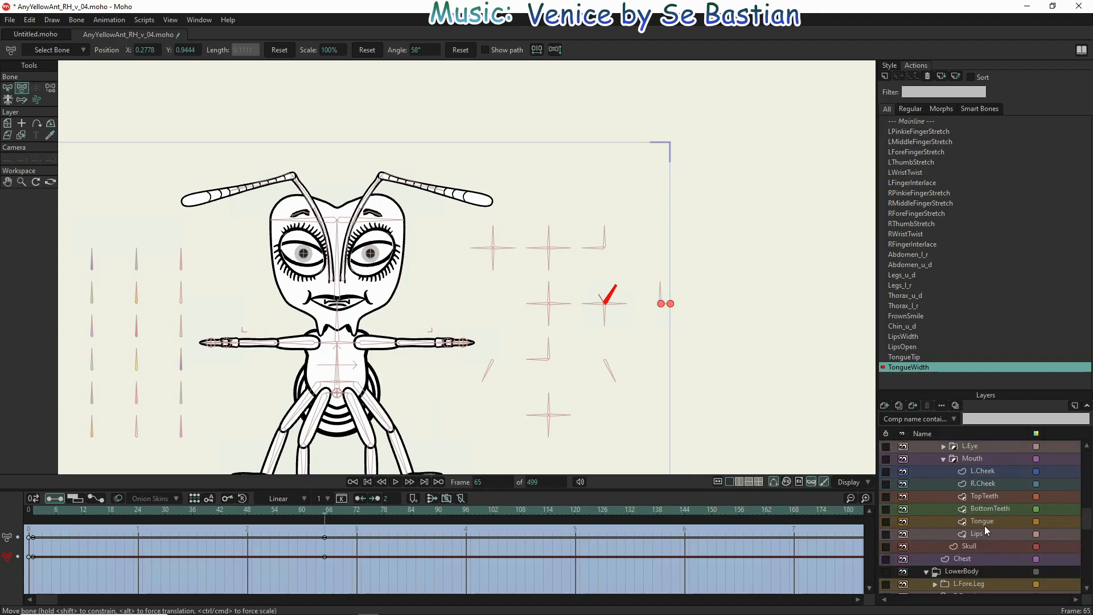
{"action": "left_click", "coordinate": [989, 521]}
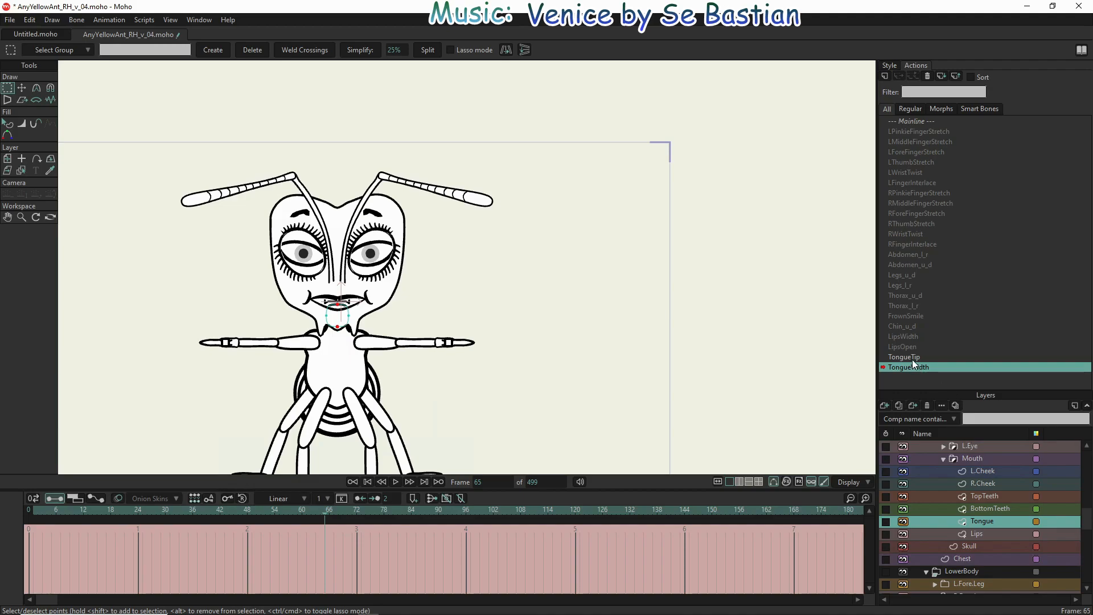
{"action": "scroll", "coordinate": [341, 322], "scroll_direction": "up", "scroll_amount": 3}
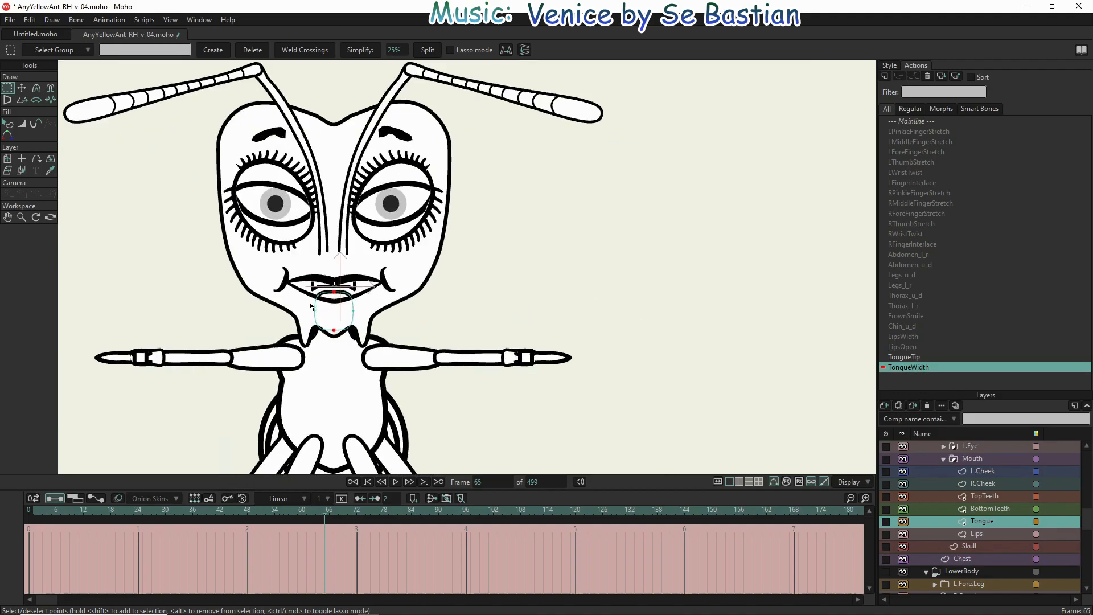
{"action": "scroll", "coordinate": [316, 288], "scroll_direction": "up", "scroll_amount": 2}
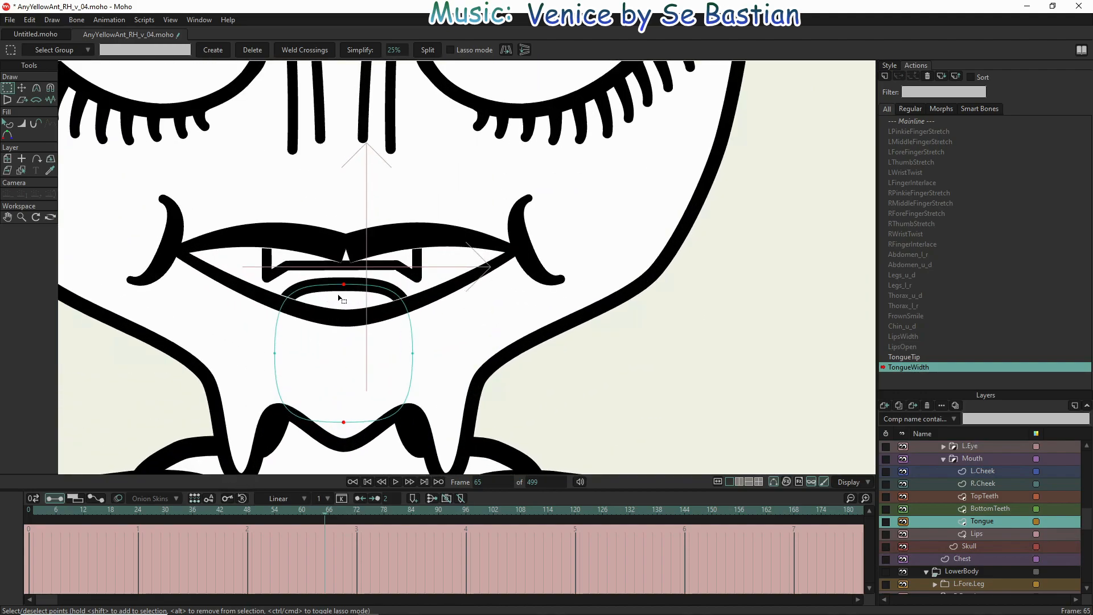
{"action": "double_click", "coordinate": [904, 357]}
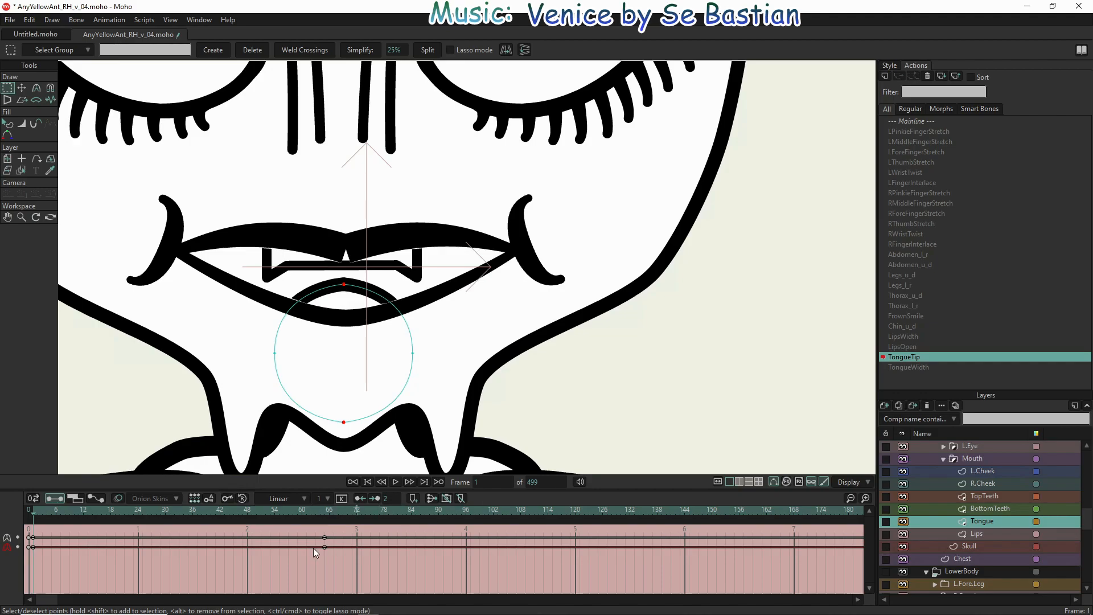
{"action": "left_click", "coordinate": [176, 512]}
{"action": "left_click_drag", "start_coordinate": [175, 510], "coordinate": [177, 511]}
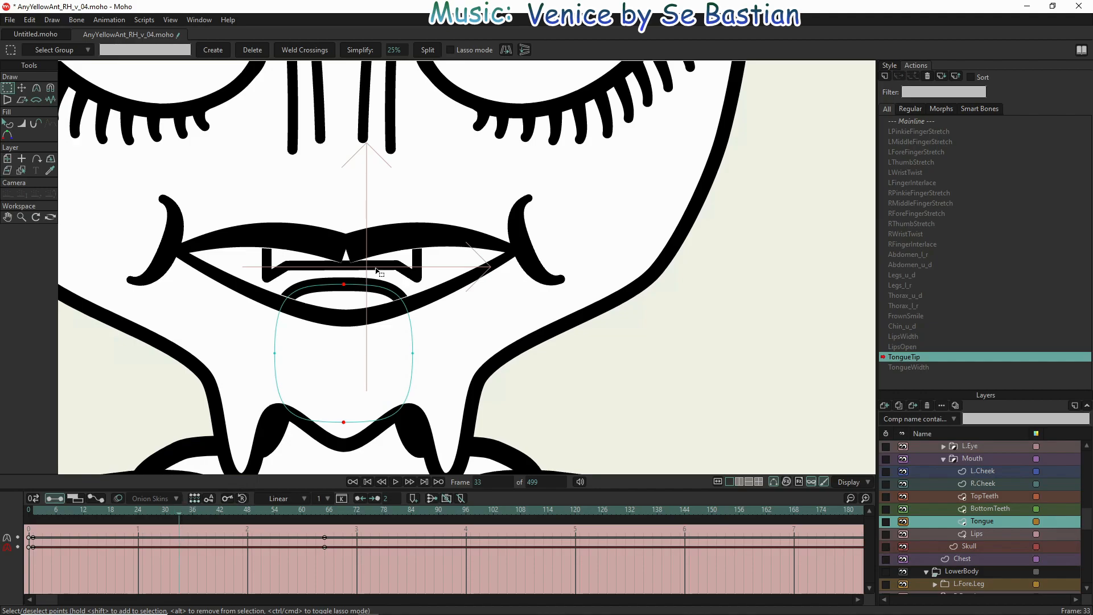
{"action": "left_click", "coordinate": [34, 88]}
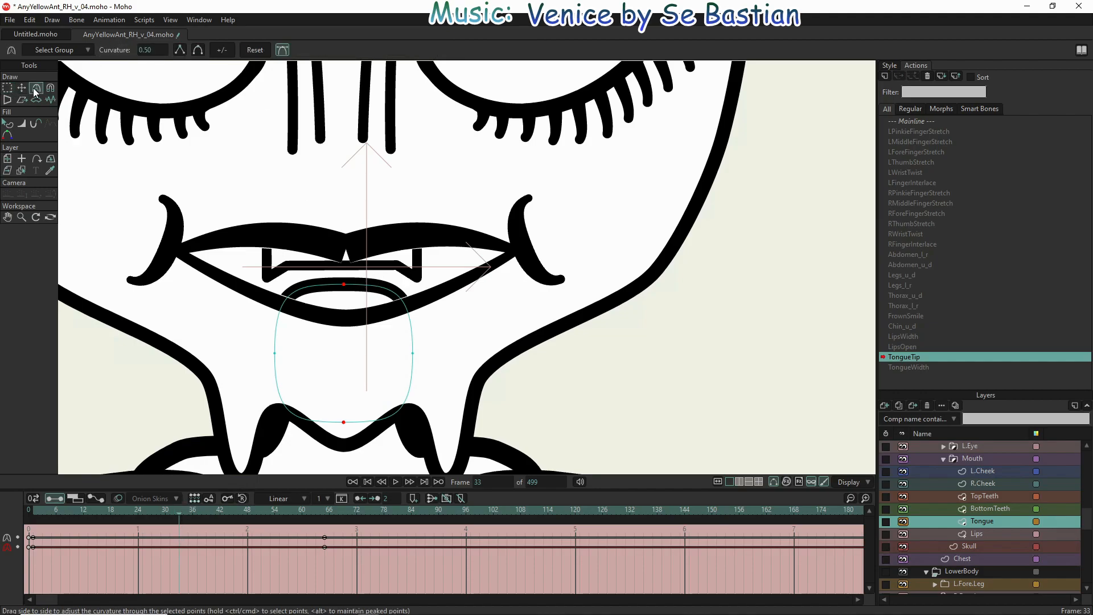
{"action": "left_click", "coordinate": [256, 50]}
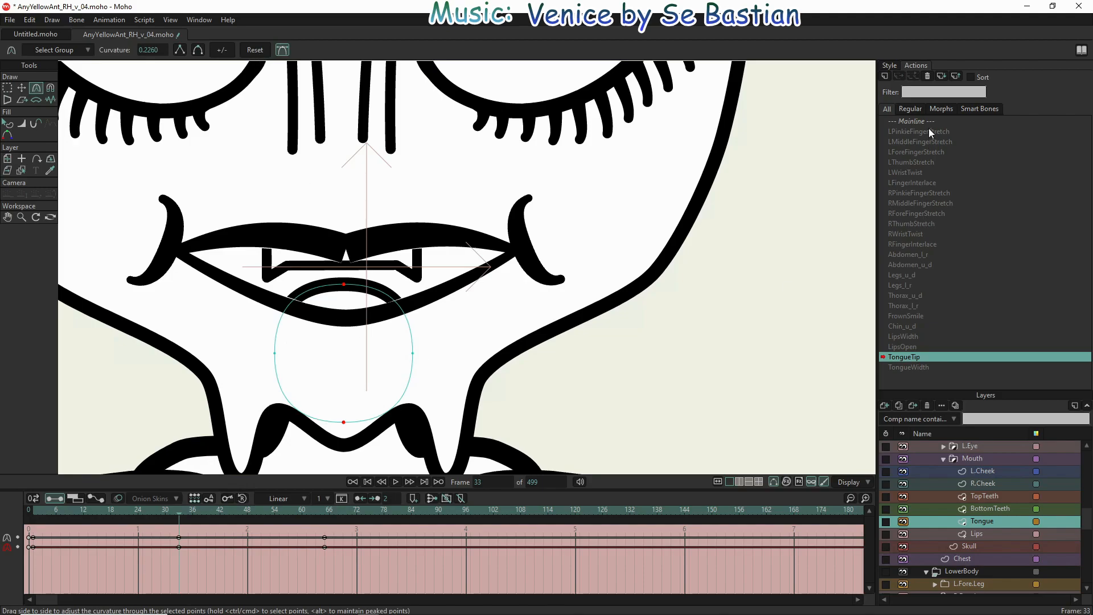
- Open the TongueWidth action and squeeze the Tongue layer's two side points together into a thin strip at frame 1
{"action": "left_click", "coordinate": [908, 121]}
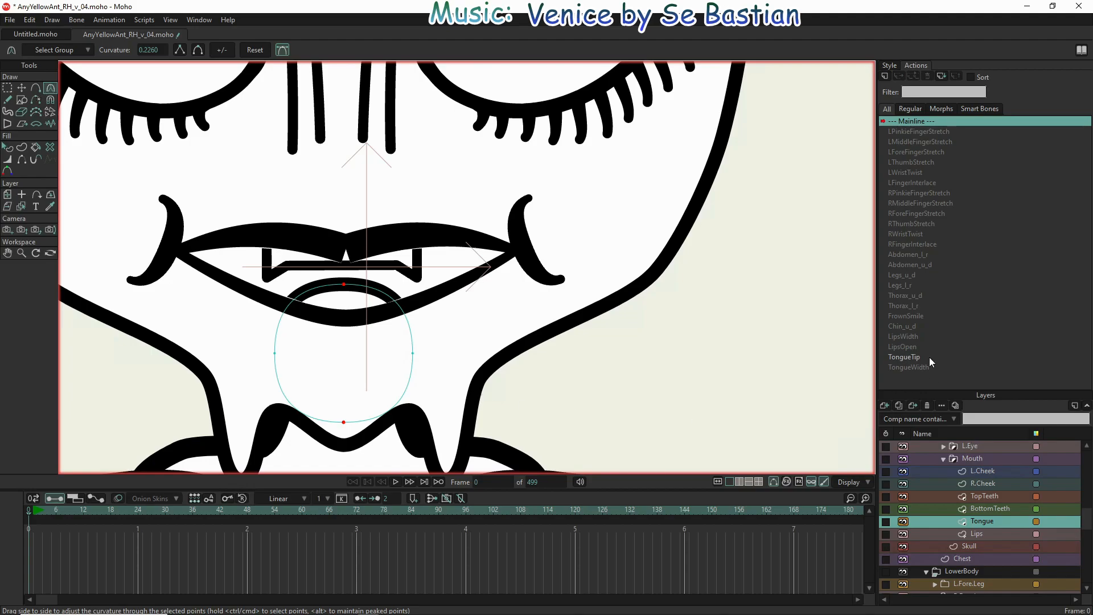
{"action": "left_click", "coordinate": [917, 367]}
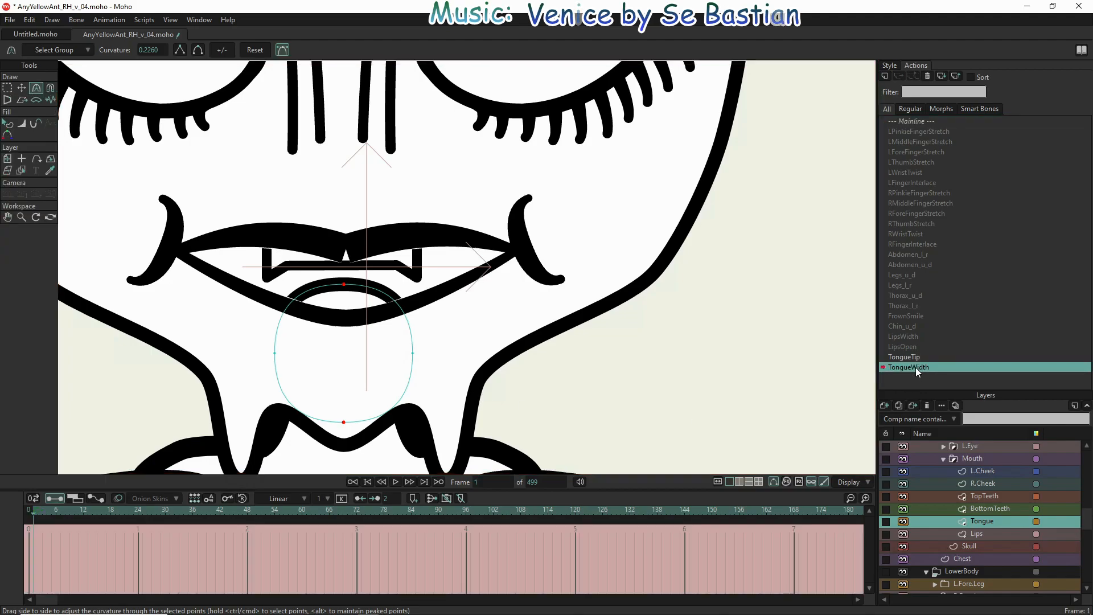
{"action": "scroll", "coordinate": [227, 391], "scroll_direction": "down", "scroll_amount": 6}
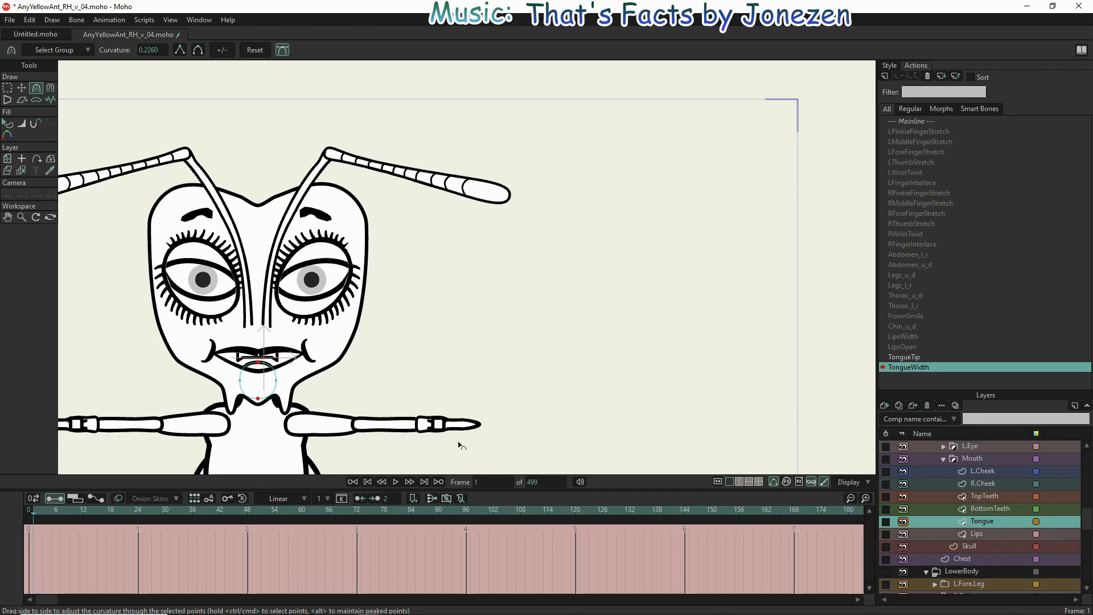
{"action": "key", "text": "g"}
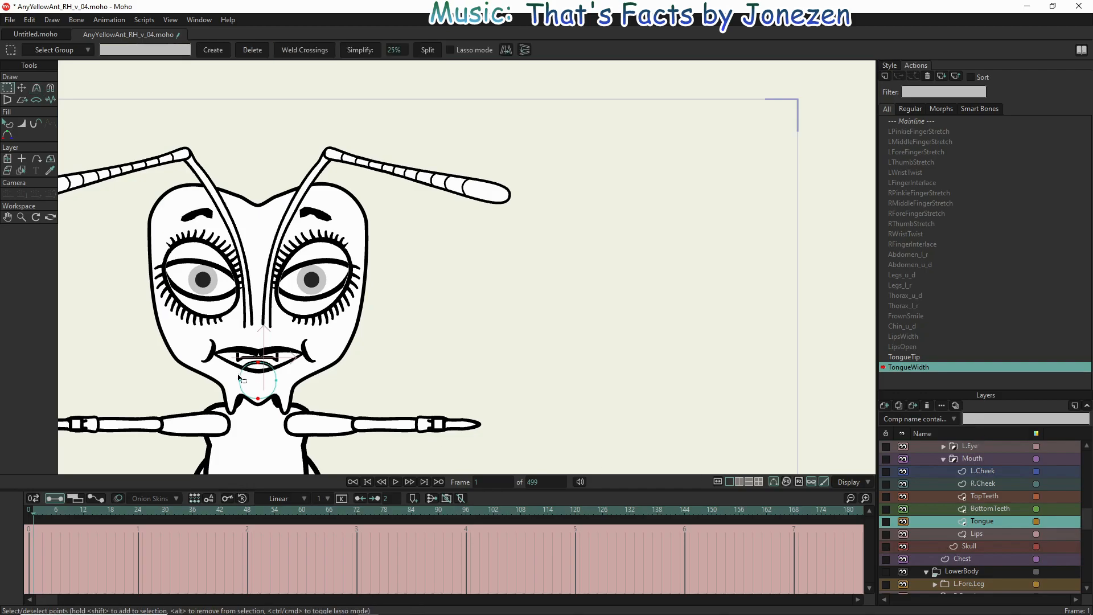
{"action": "left_click_drag", "start_coordinate": [224, 374], "coordinate": [298, 386]}
{"action": "key", "text": "t"}
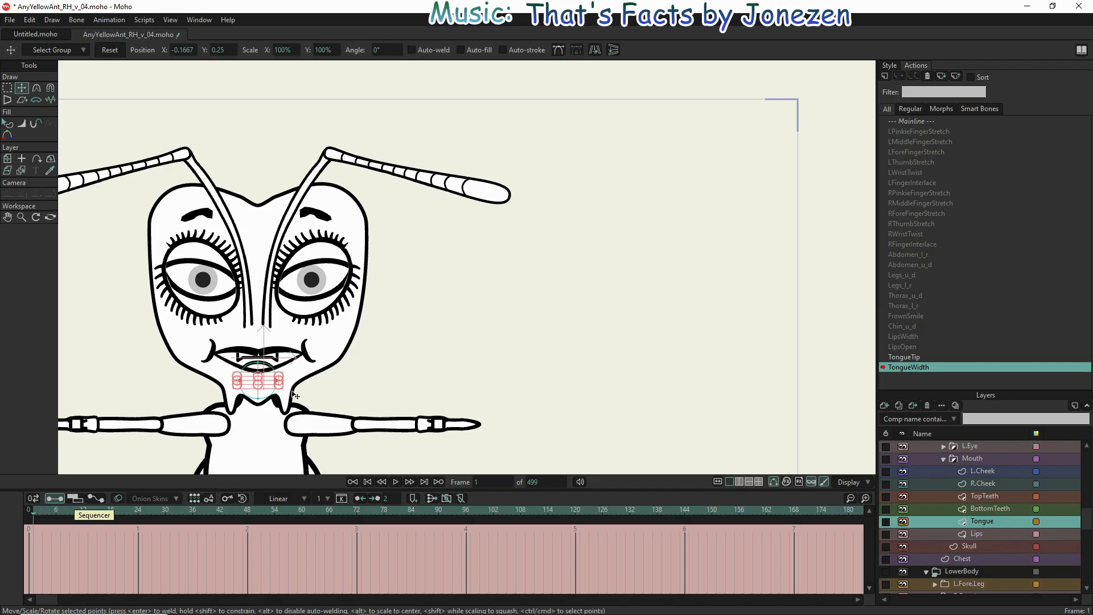
{"action": "scroll", "coordinate": [278, 385], "scroll_direction": "up", "scroll_amount": 5}
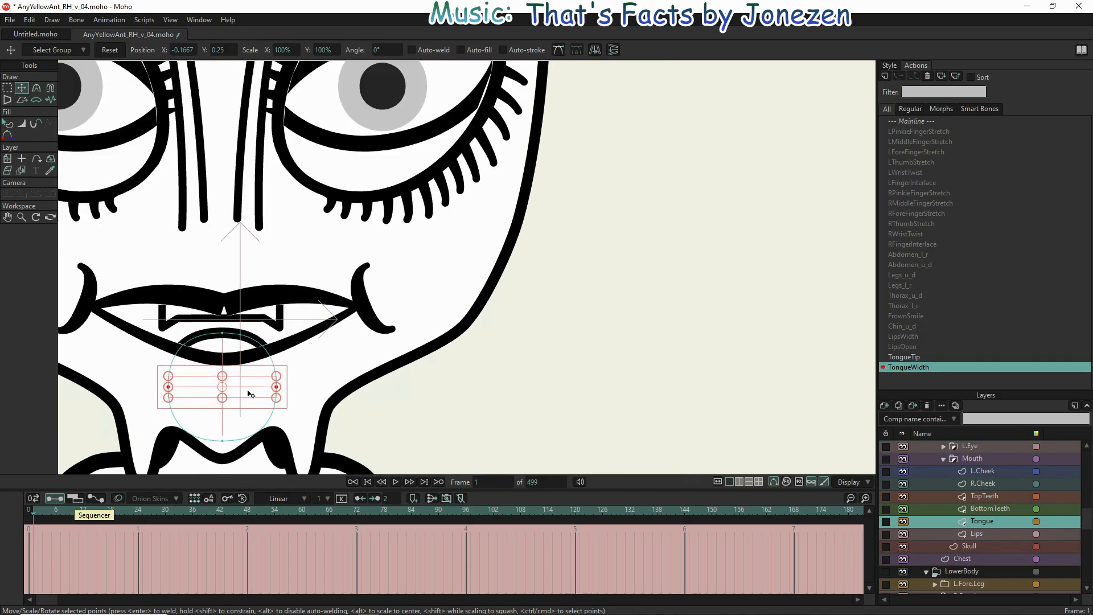
{"action": "left_click", "coordinate": [277, 387], "text": "shift"}
{"action": "left_click_drag", "start_coordinate": [277, 389], "coordinate": [228, 389]}
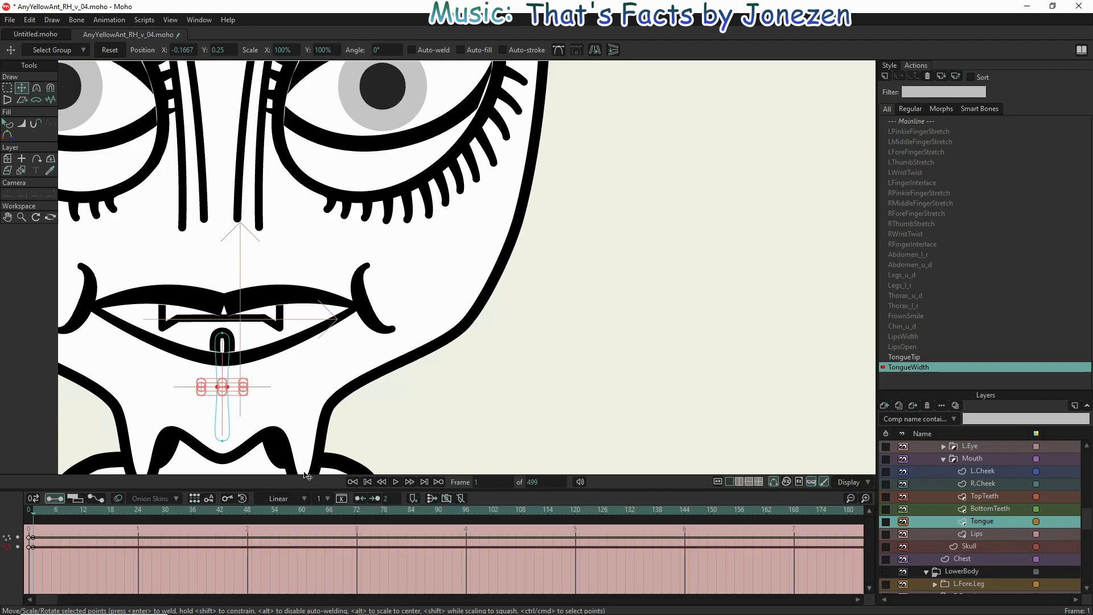
- Reset the tongue's two side points at frame 33 and spread them wider apart horizontally at frame 65
{"action": "left_click", "coordinate": [323, 511]}
{"action": "left_click", "coordinate": [176, 512]}
{"action": "left_click", "coordinate": [110, 49]}
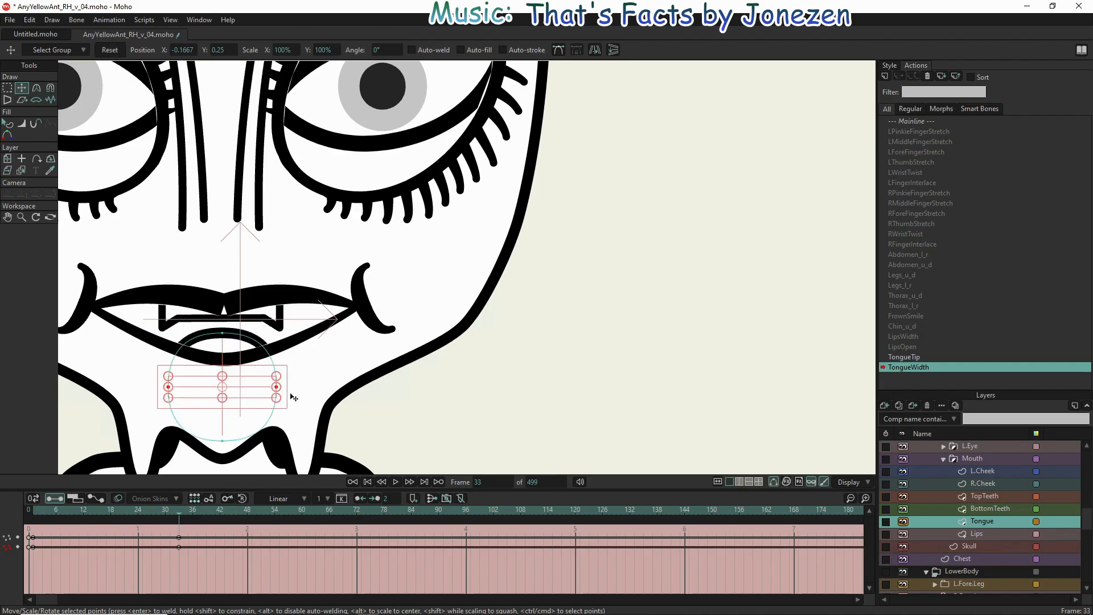
{"action": "left_click", "coordinate": [325, 511]}
{"action": "left_click_drag", "start_coordinate": [276, 387], "coordinate": [308, 390]}
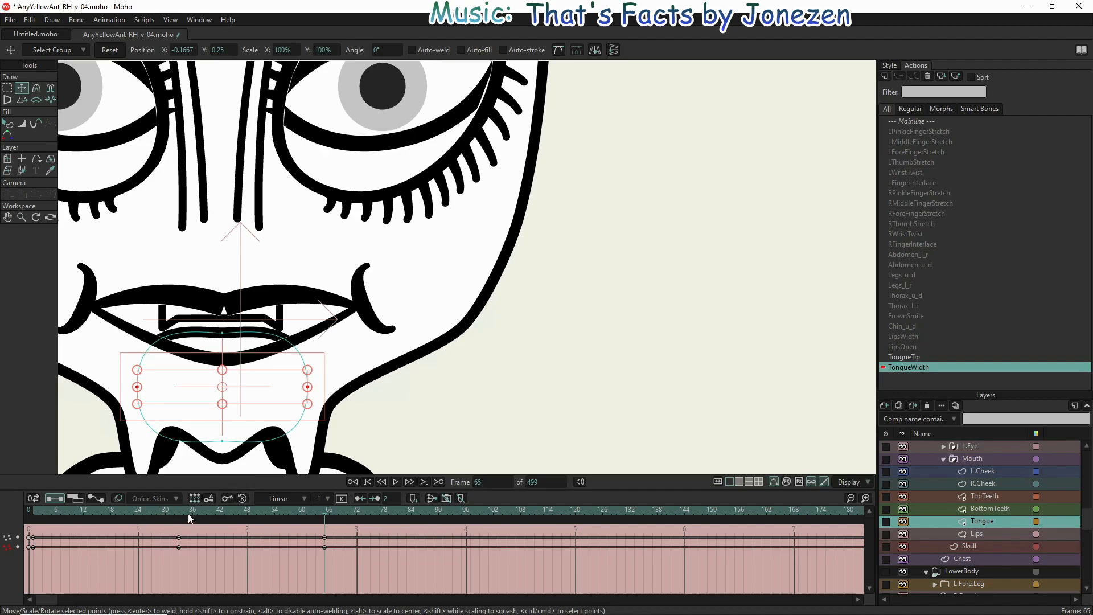
{"action": "mouse_move", "coordinate": [177, 510]}
{"action": "left_mouse_down"}
{"action": "mouse_move", "coordinate": [202, 511]}
{"action": "mouse_move", "coordinate": [84, 507]}
{"action": "mouse_move", "coordinate": [258, 507]}
{"action": "mouse_move", "coordinate": [182, 513]}
{"action": "left_mouse_up"}
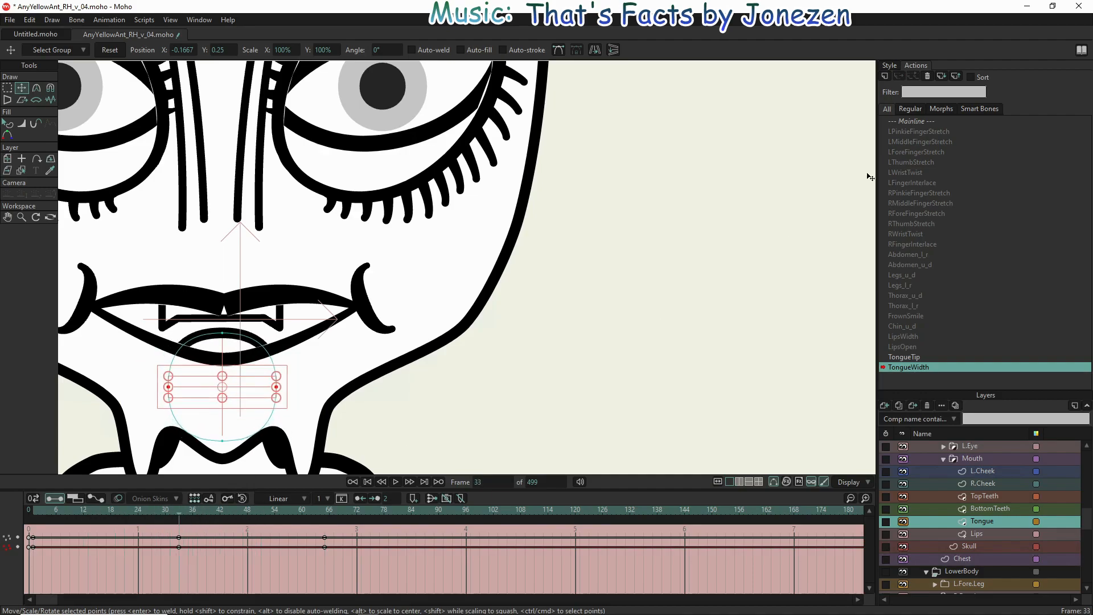
- Return to the Mainline and create a Tongue_l_r action for the bone of that name on the EveryYellowAnt layer
{"action": "double_click", "coordinate": [914, 121]}
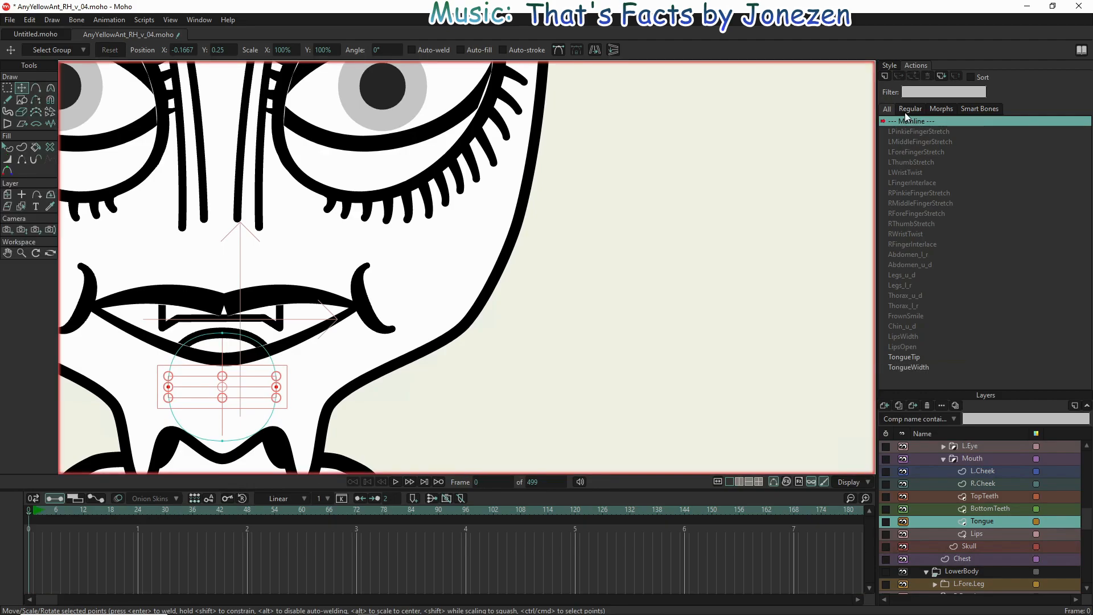
{"action": "scroll", "coordinate": [354, 321], "scroll_direction": "down", "scroll_amount": 3}
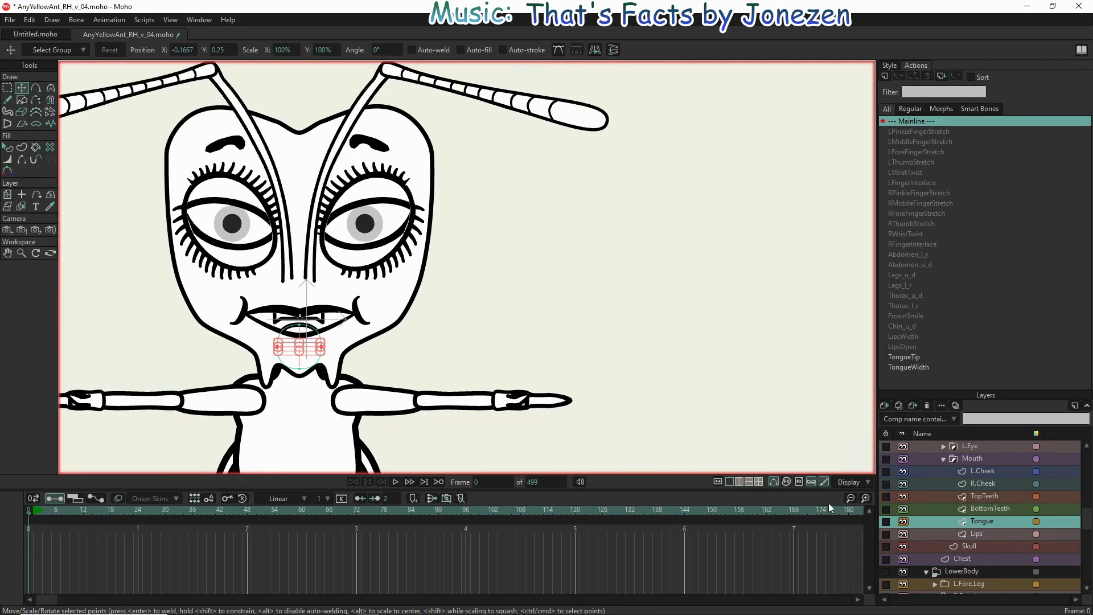
{"action": "scroll", "coordinate": [924, 480], "scroll_direction": "up", "scroll_amount": 4}
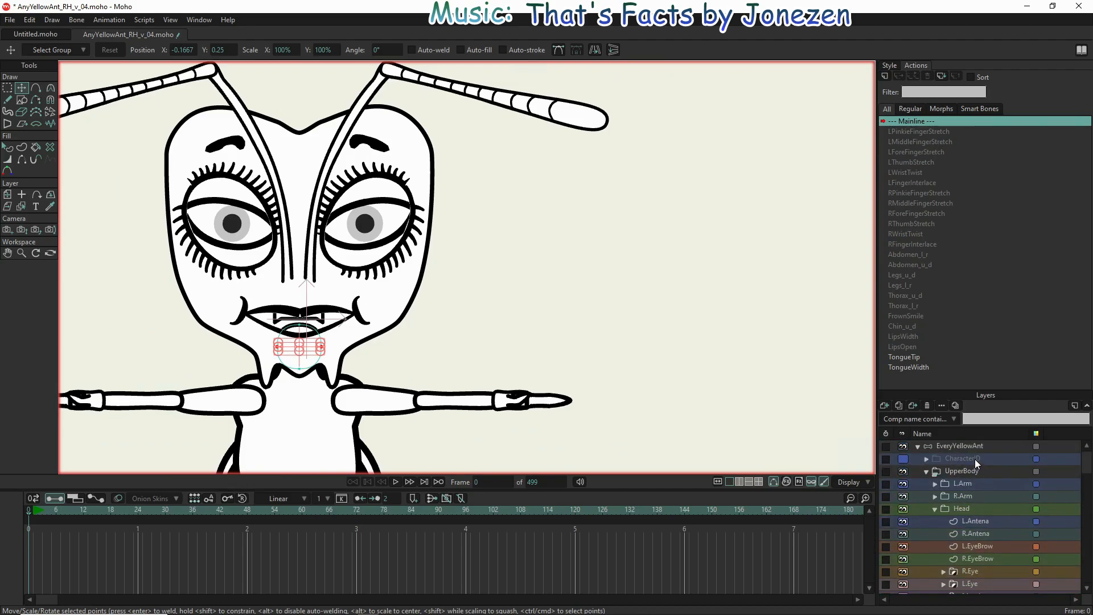
{"action": "left_click", "coordinate": [967, 444]}
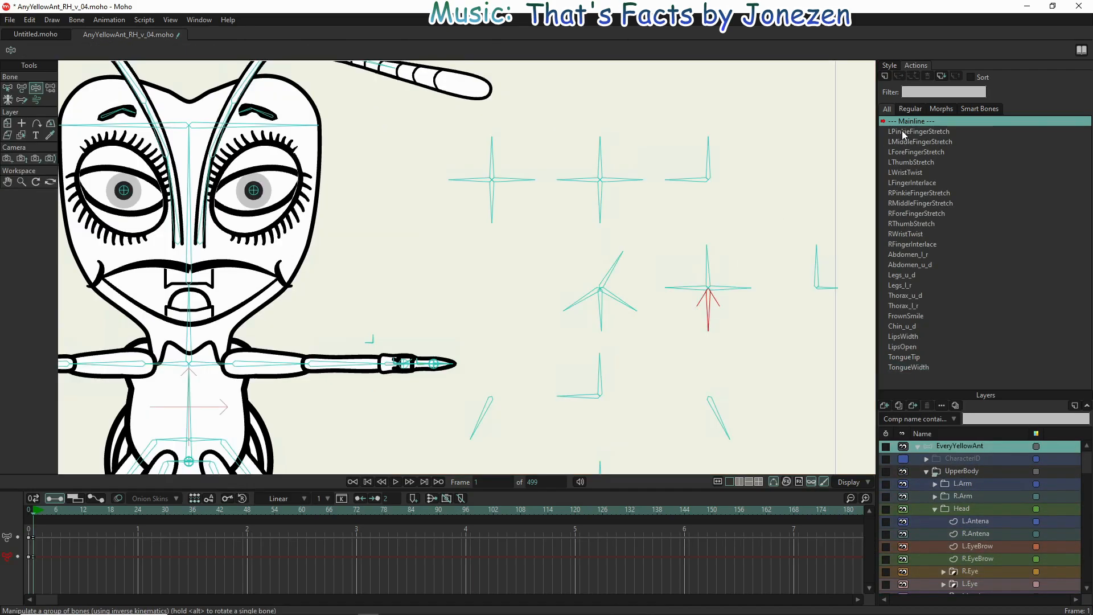
{"action": "left_click", "coordinate": [884, 75]}
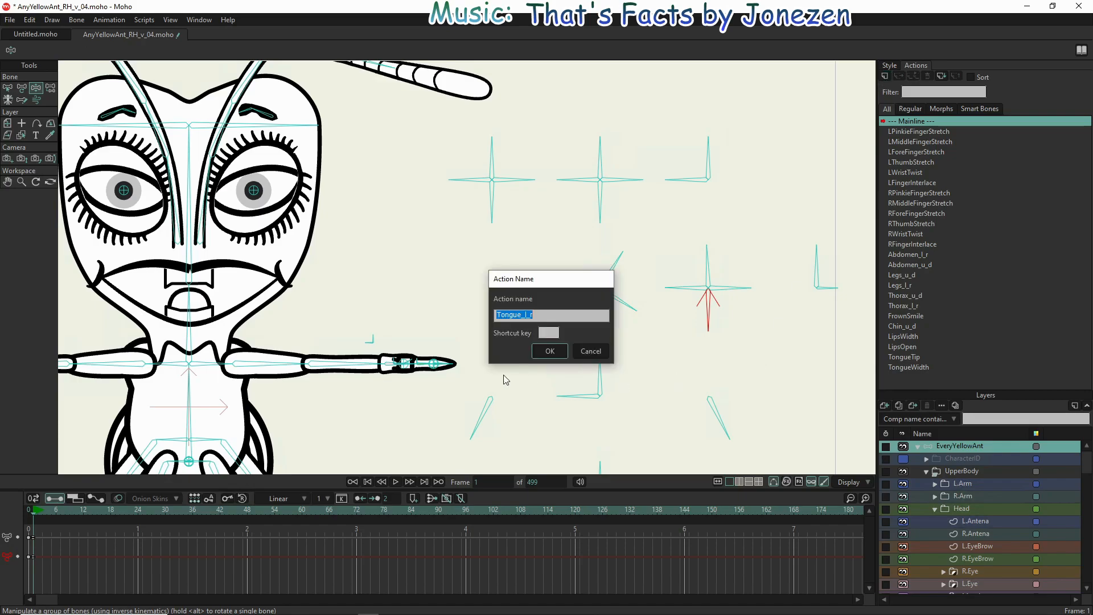
{"action": "left_click", "coordinate": [546, 356]}
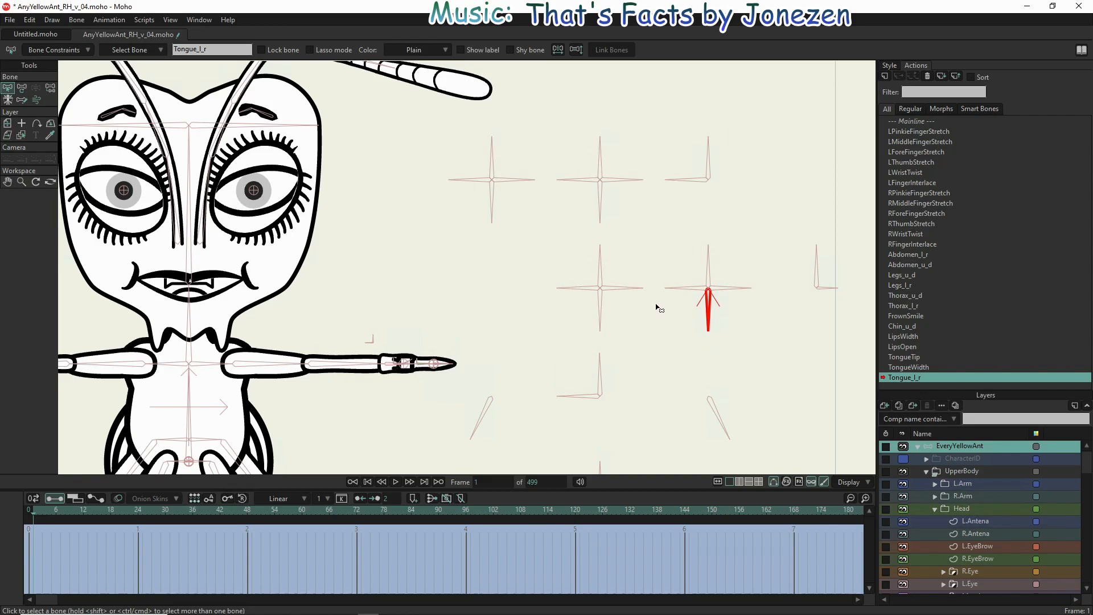
- Rotate the Tongue_l_r control bone to 238° at frame 1 and to 302° at frame 65
{"action": "left_click", "coordinate": [22, 88]}
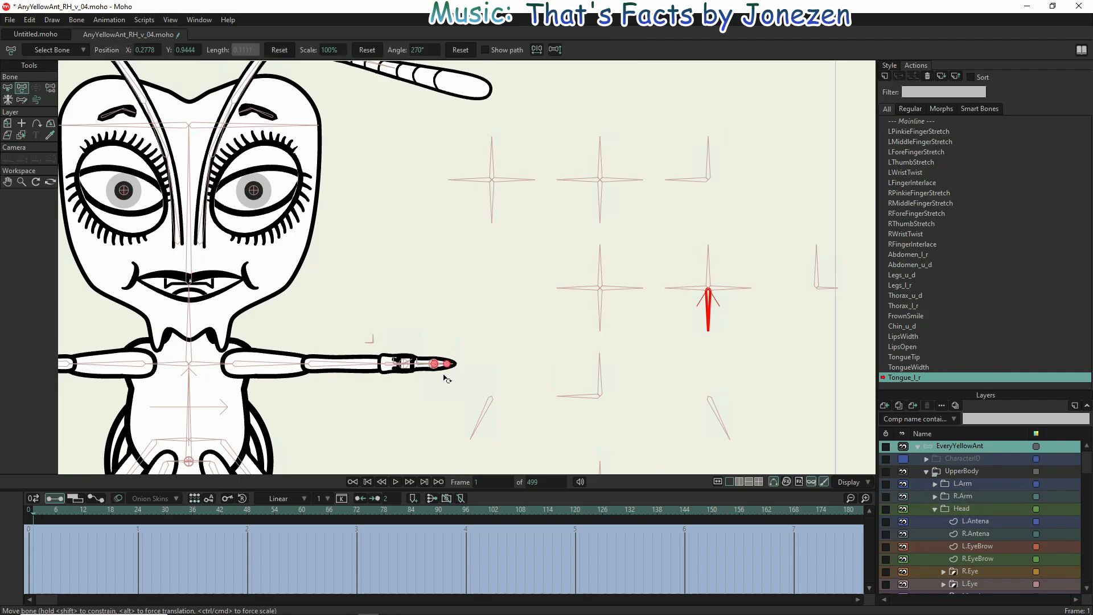
{"action": "left_click_drag", "start_coordinate": [715, 316], "coordinate": [682, 303]}
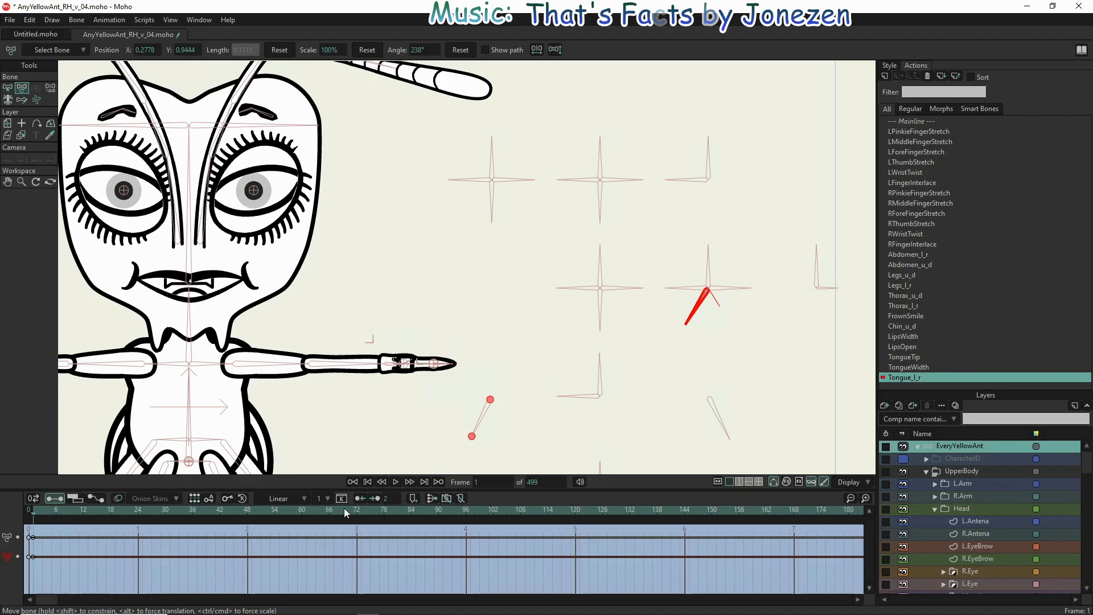
{"action": "left_click", "coordinate": [326, 511]}
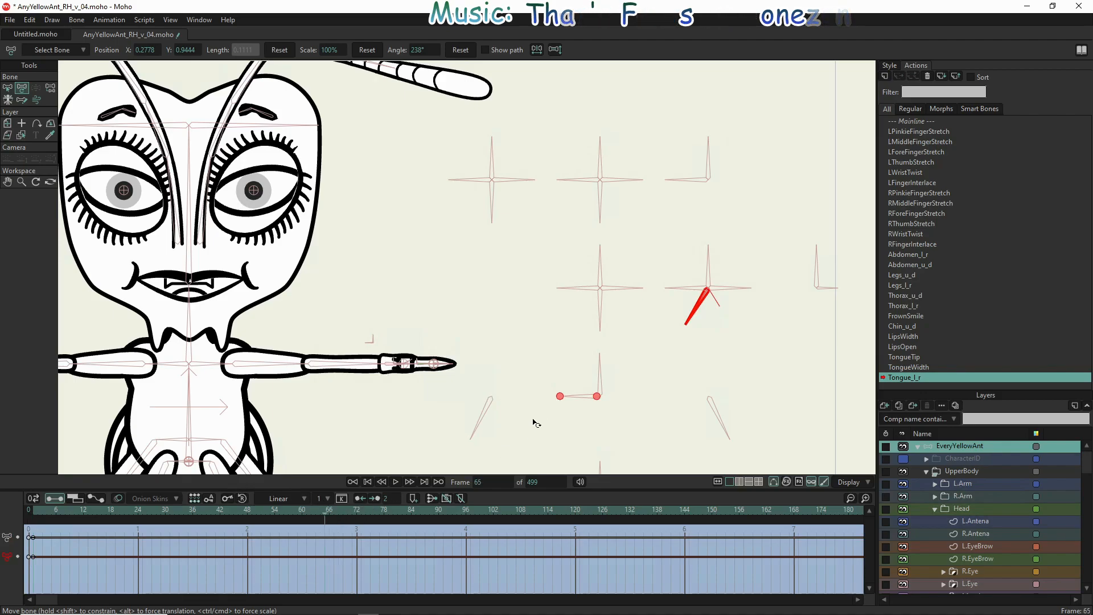
{"action": "left_click_drag", "start_coordinate": [690, 312], "coordinate": [771, 303]}
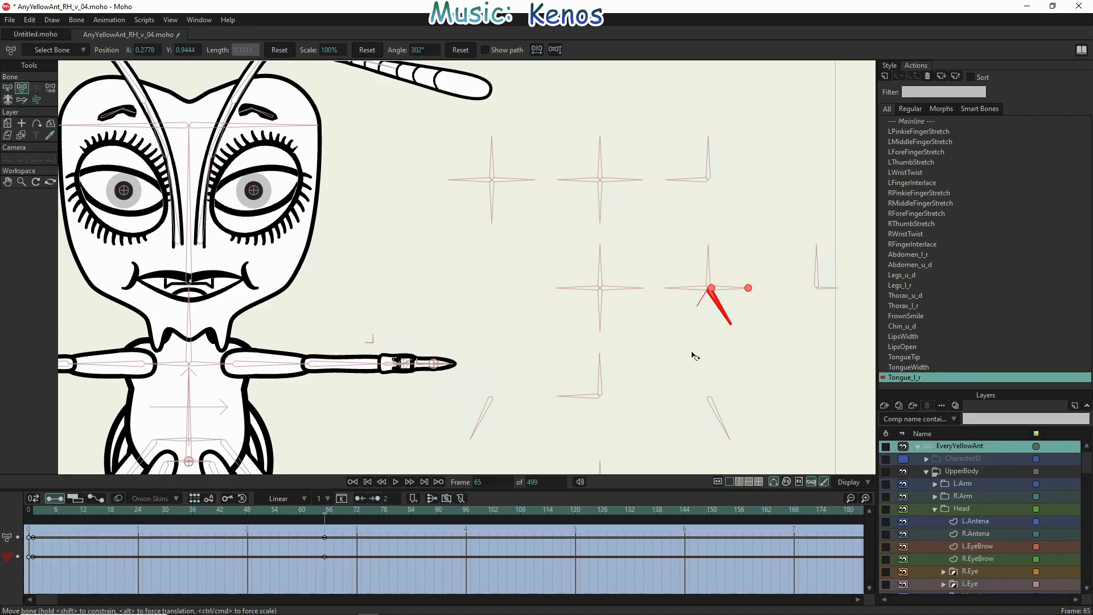
{"action": "scroll", "coordinate": [987, 562], "scroll_direction": "down", "scroll_amount": 5}
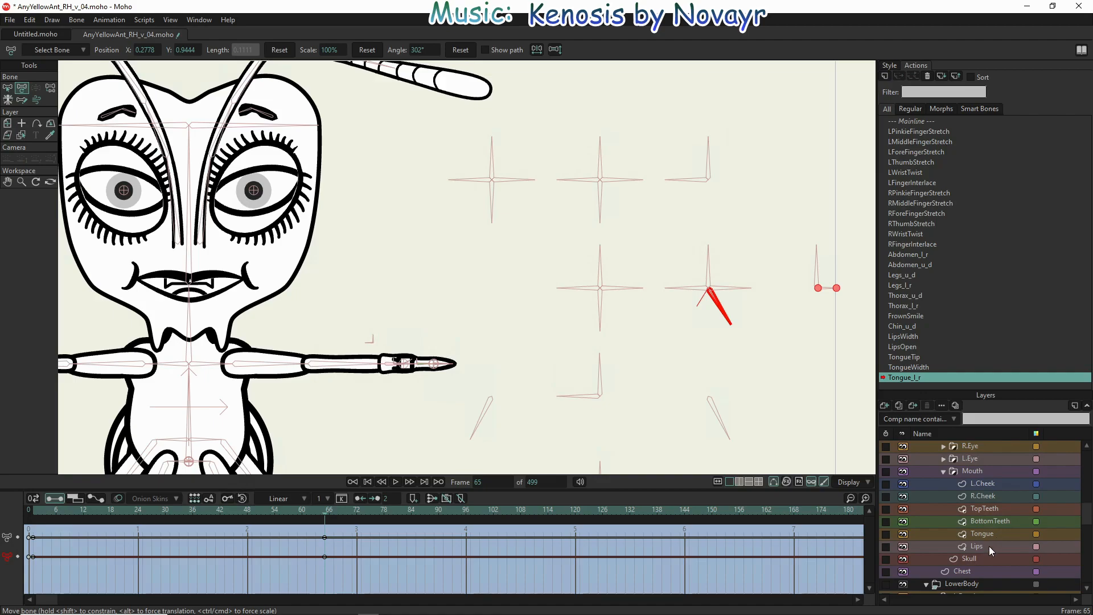
{"action": "left_click", "coordinate": [988, 545]}
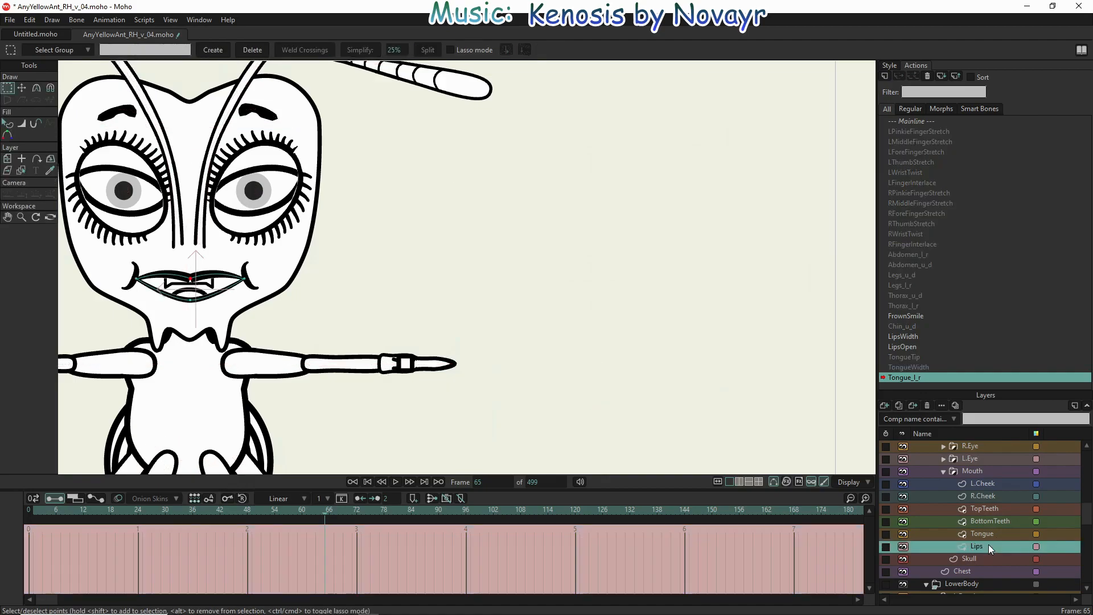
{"action": "left_click", "coordinate": [8, 159]}
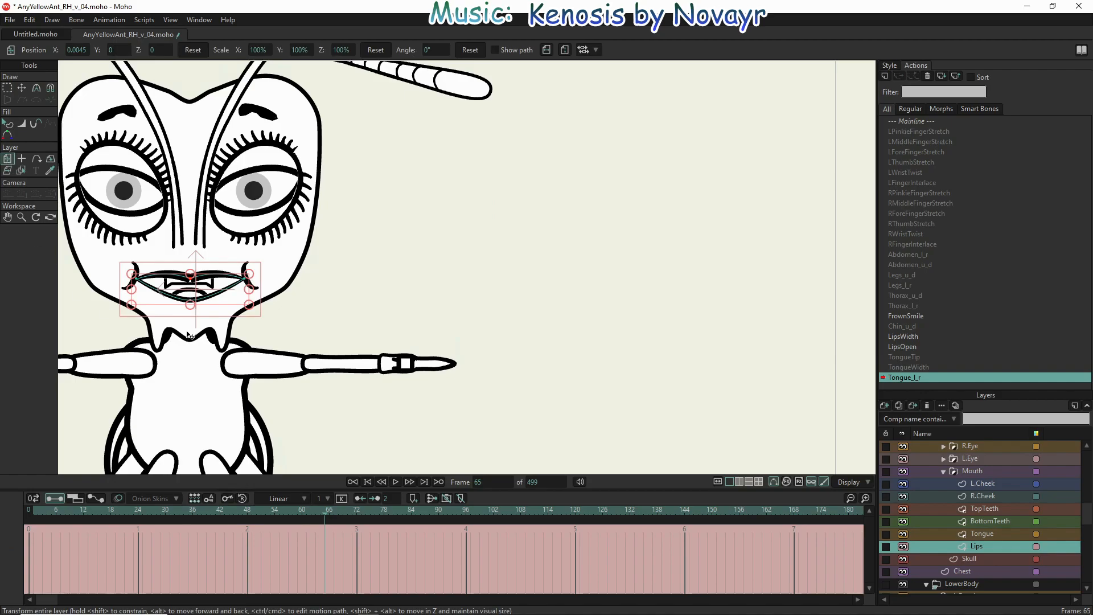
{"action": "left_click_drag", "start_coordinate": [211, 310], "coordinate": [232, 295]}
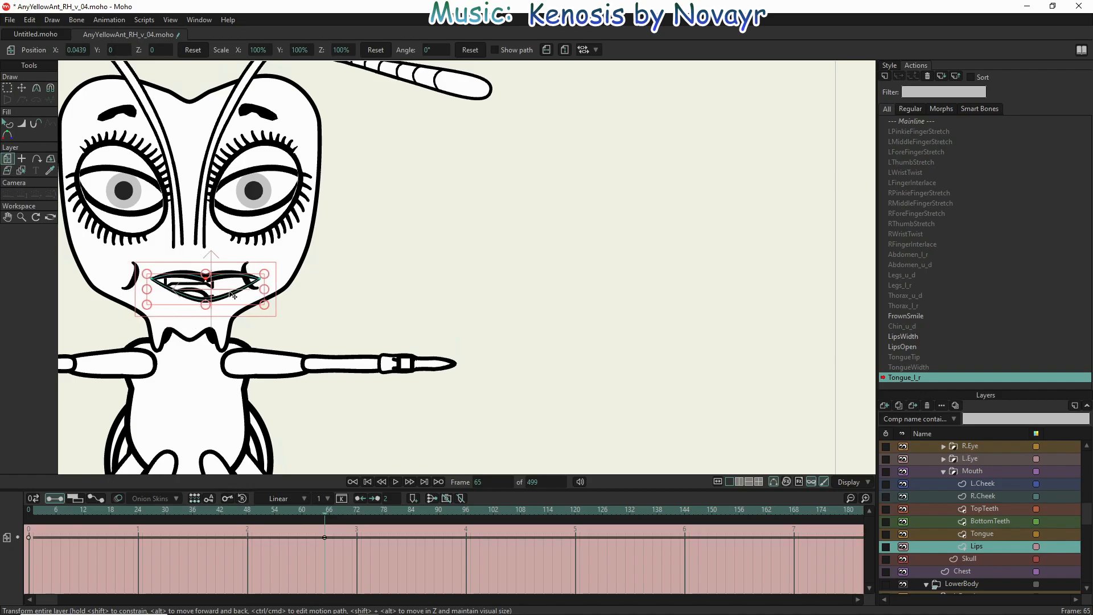
{"action": "key", "text": "ctrl+z"}
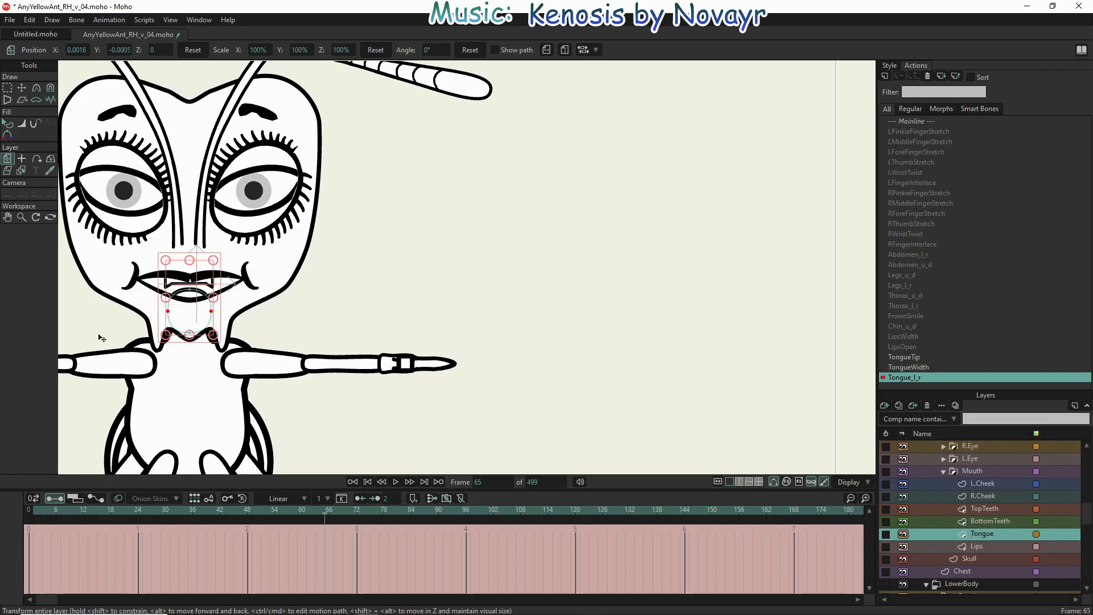
- Move the whole Tongue layer sideways to X 0.1931 at frame 65 and to about X -0.187 at frame 1
{"action": "left_click", "coordinate": [185, 323]}
{"action": "left_click_drag", "start_coordinate": [187, 327], "coordinate": [263, 331]}
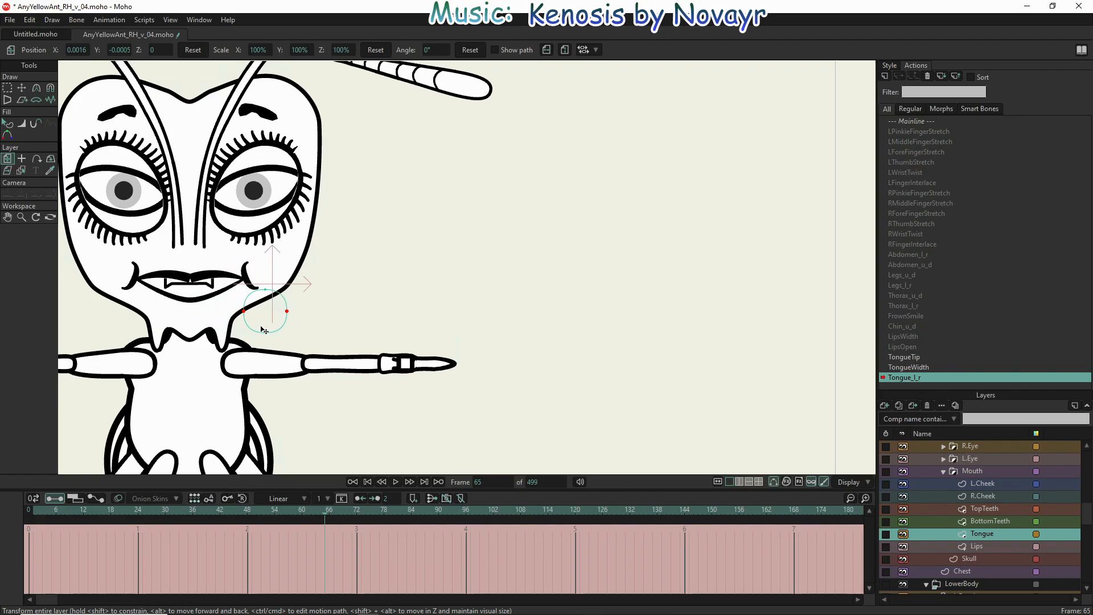
{"action": "left_click_drag", "start_coordinate": [262, 329], "coordinate": [262, 329]}
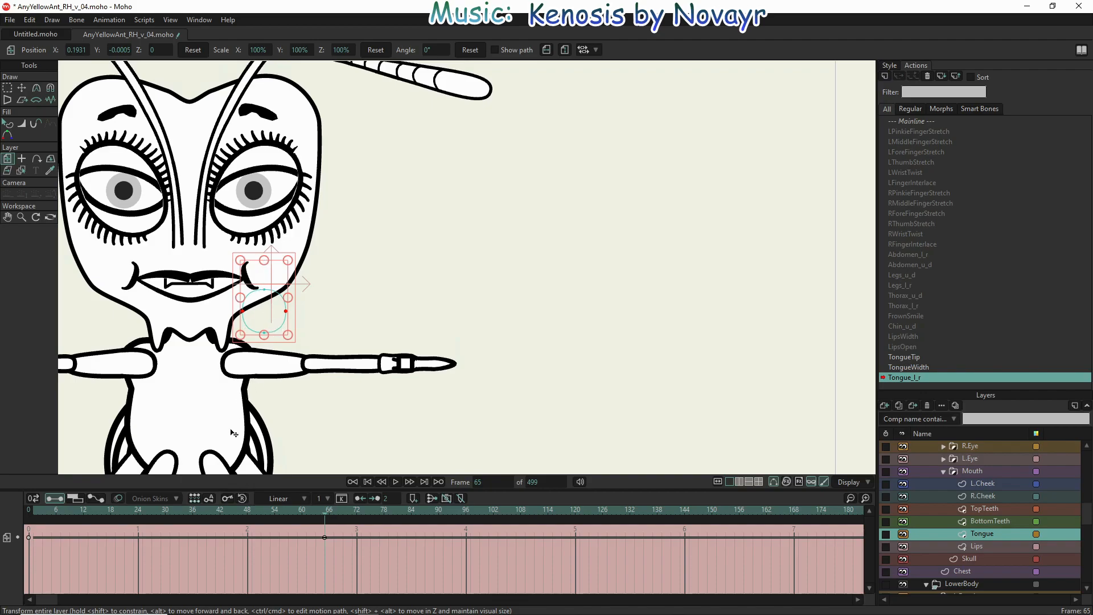
{"action": "left_click", "coordinate": [35, 510]}
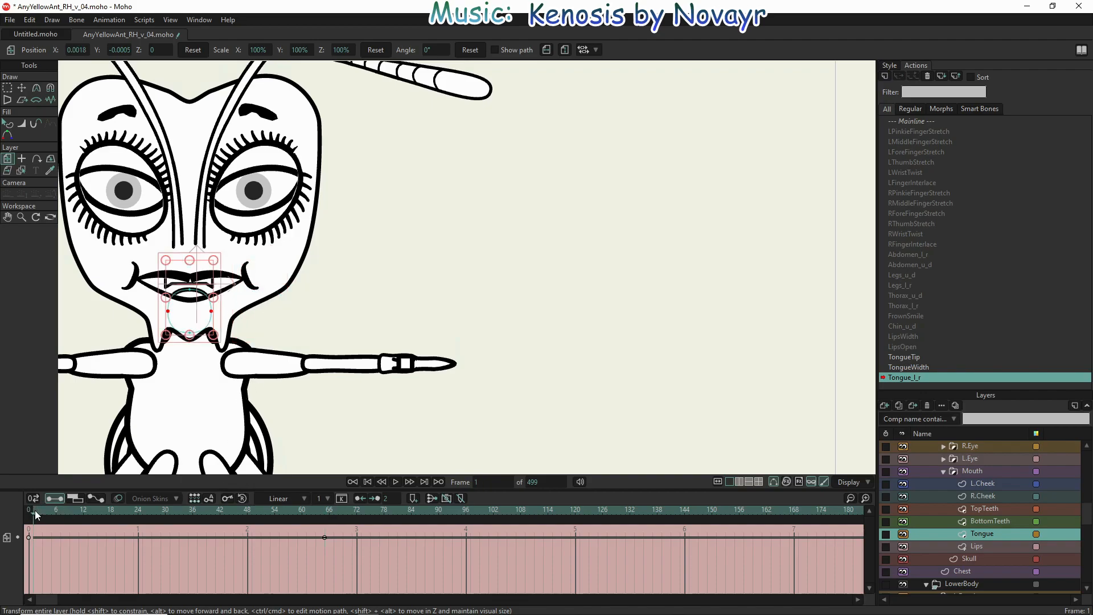
{"action": "left_click_drag", "start_coordinate": [201, 317], "coordinate": [128, 317]}
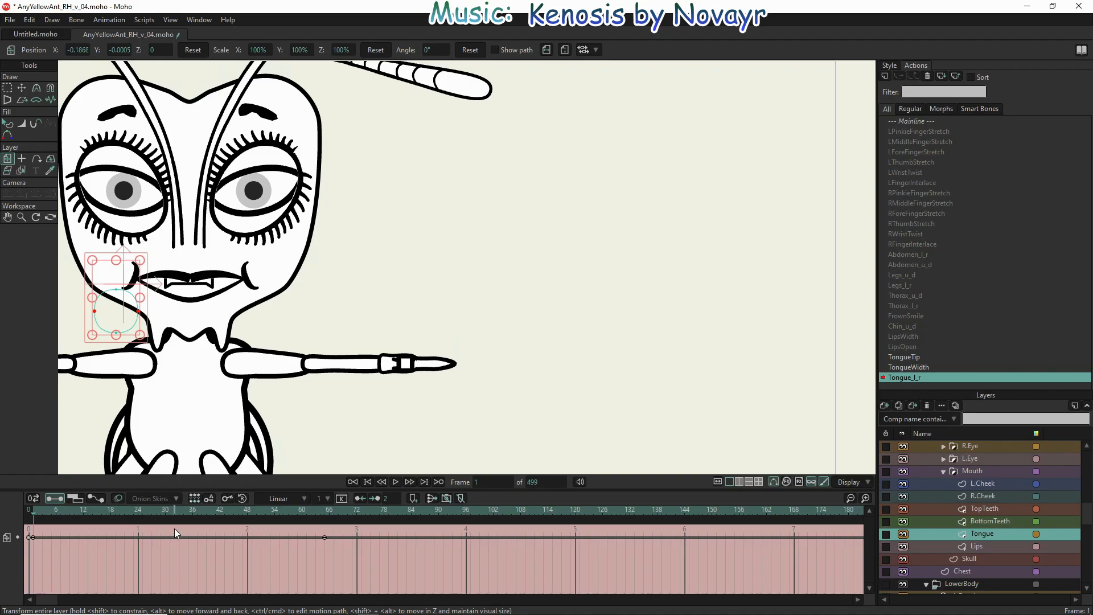
- Reset the Tongue layer's position at frame 33 of the Tongue_l_r action
{"action": "left_click", "coordinate": [176, 511]}
{"action": "left_click", "coordinate": [178, 512]}
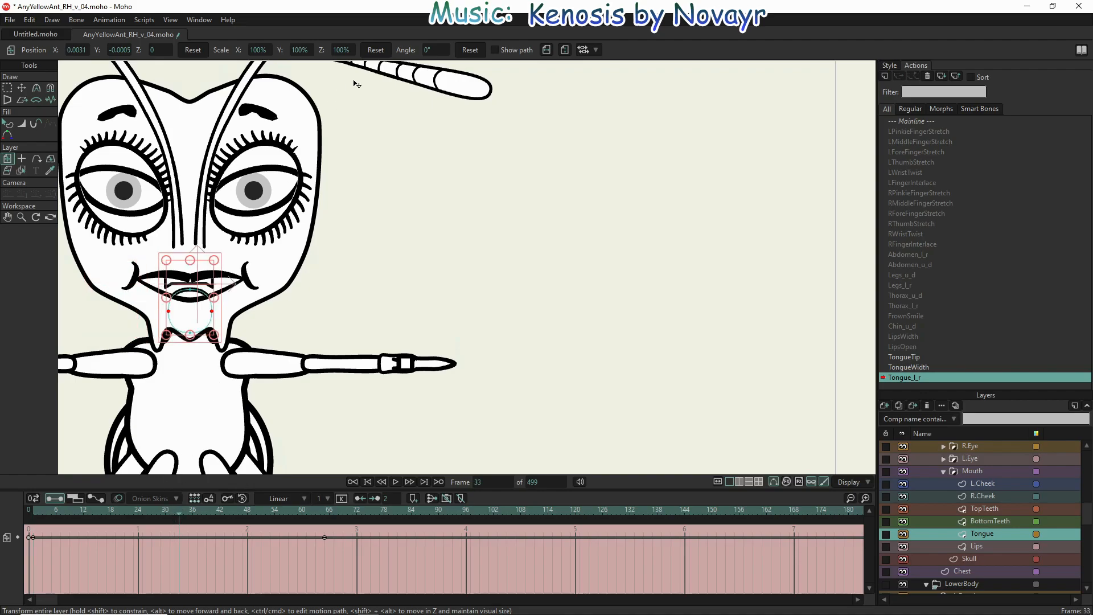
{"action": "left_click", "coordinate": [193, 50]}
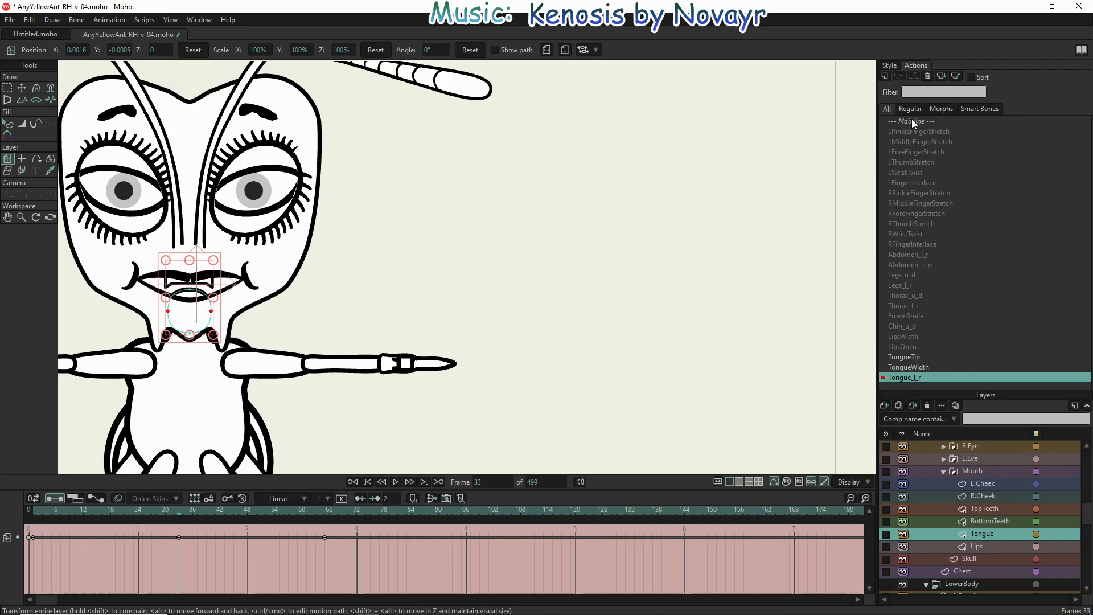
- Select the EveryYellowAnt bone layer and return to the Mainline
{"action": "scroll", "coordinate": [968, 462], "scroll_direction": "up", "scroll_amount": 5}
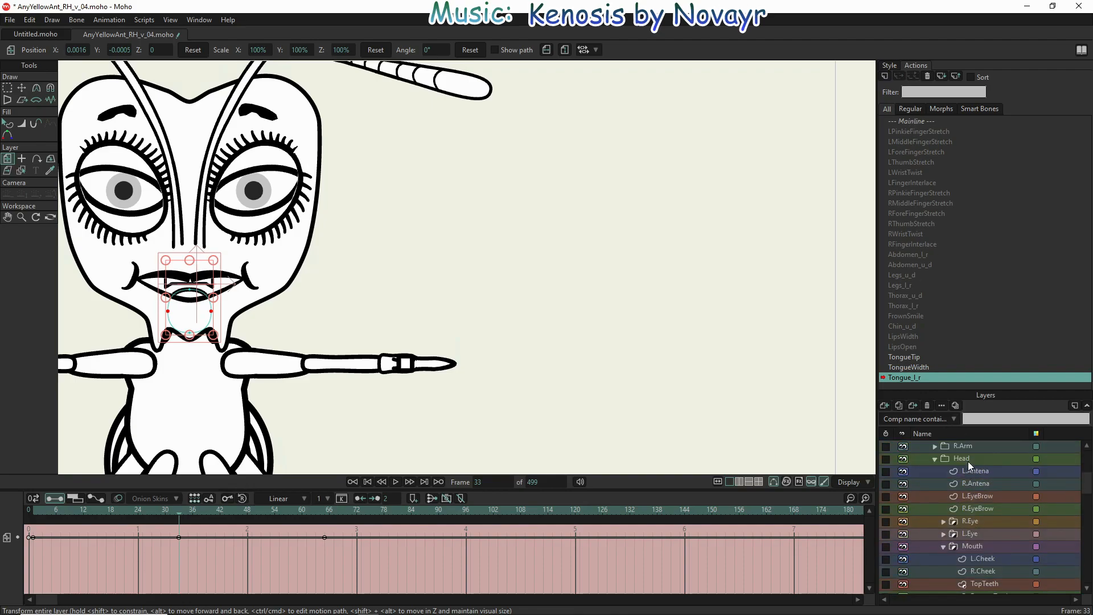
{"action": "left_click", "coordinate": [961, 447]}
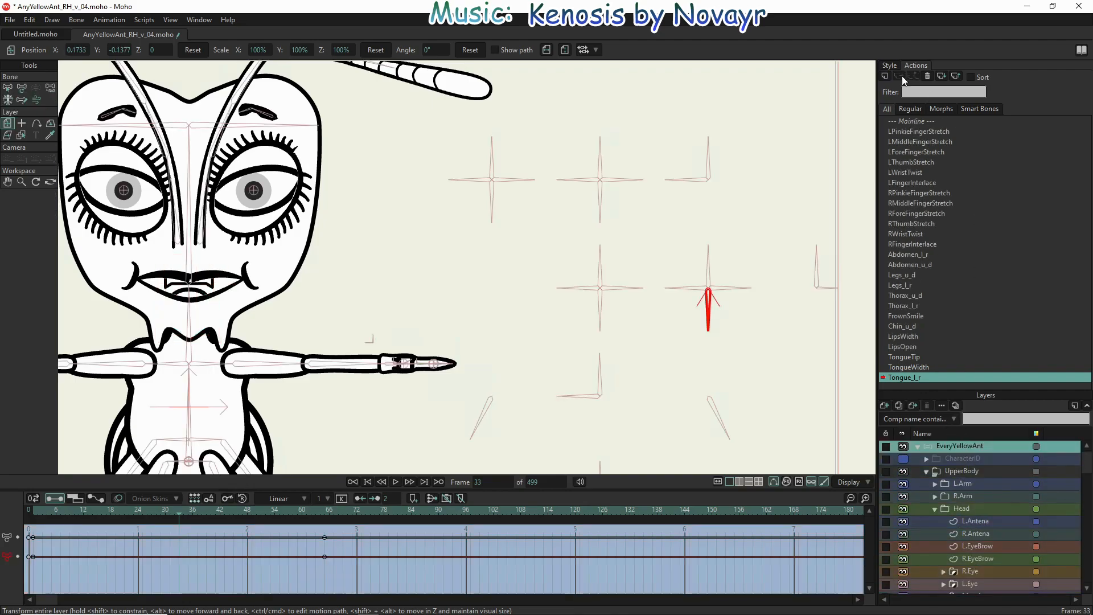
{"action": "double_click", "coordinate": [907, 120]}
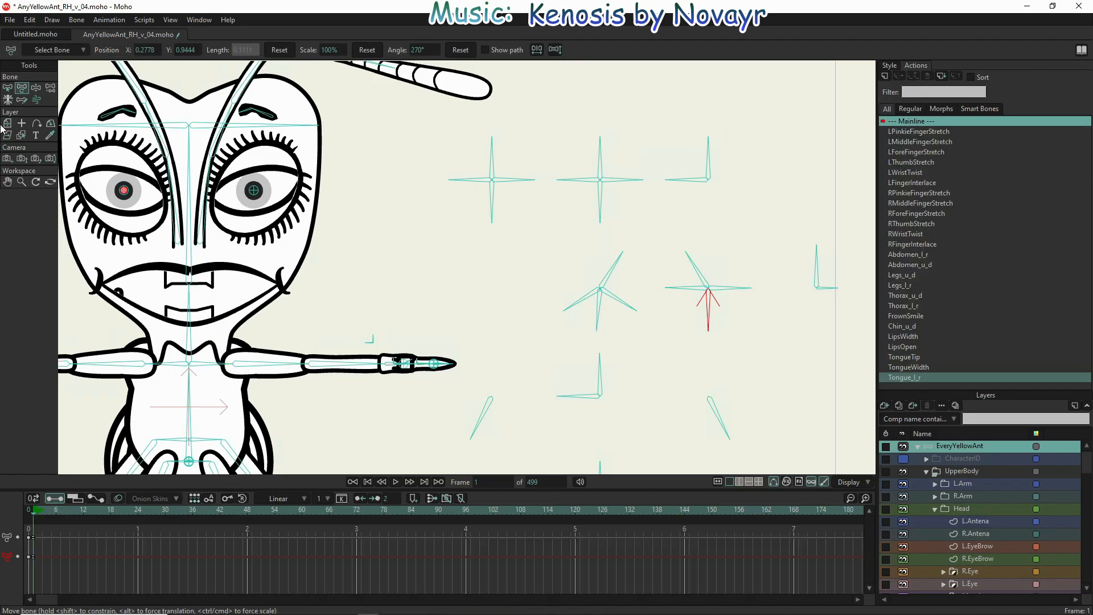
- Test the sideways and width motion of the tongue by rotating the Tongue_l_r and TongueWidth control bones on the Mainline
{"action": "left_click", "coordinate": [36, 87]}
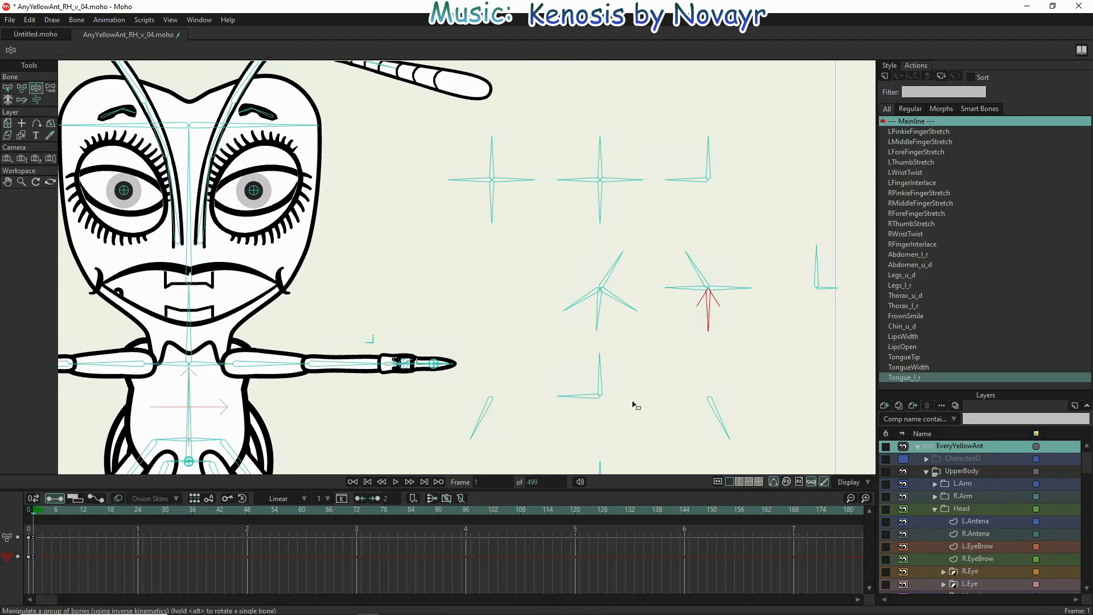
{"action": "left_click_drag", "start_coordinate": [709, 327], "coordinate": [698, 358]}
{"action": "left_click", "coordinate": [614, 265]}
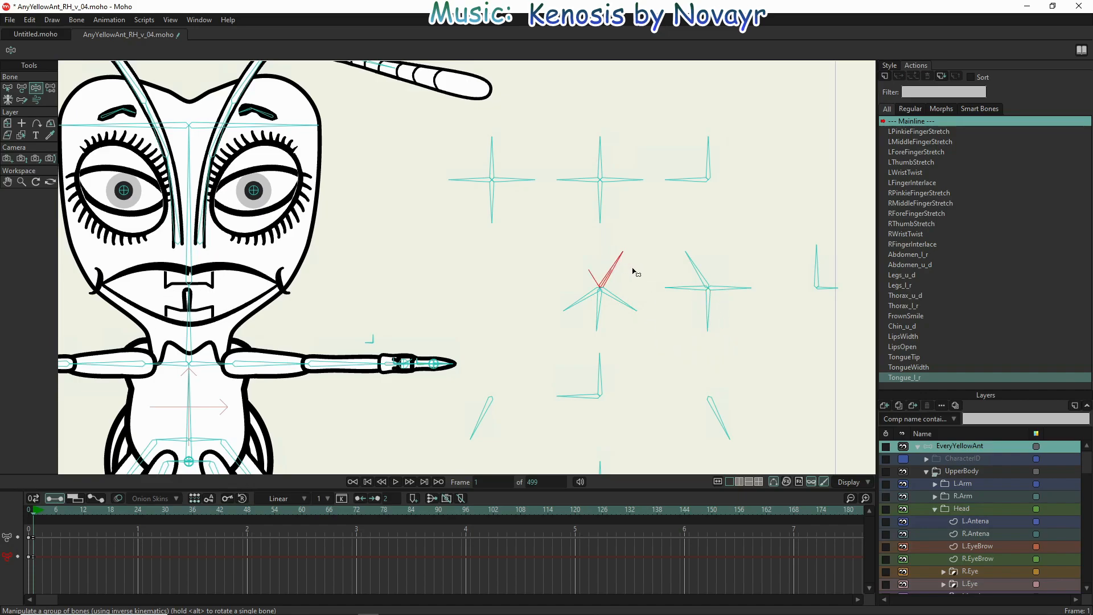
{"action": "left_click_drag", "start_coordinate": [687, 260], "coordinate": [665, 268]}
{"action": "mouse_move", "coordinate": [707, 329]}
{"action": "left_mouse_down"}
{"action": "mouse_move", "coordinate": [729, 334]}
{"action": "mouse_move", "coordinate": [702, 334]}
{"action": "mouse_move", "coordinate": [713, 336]}
{"action": "left_mouse_up"}
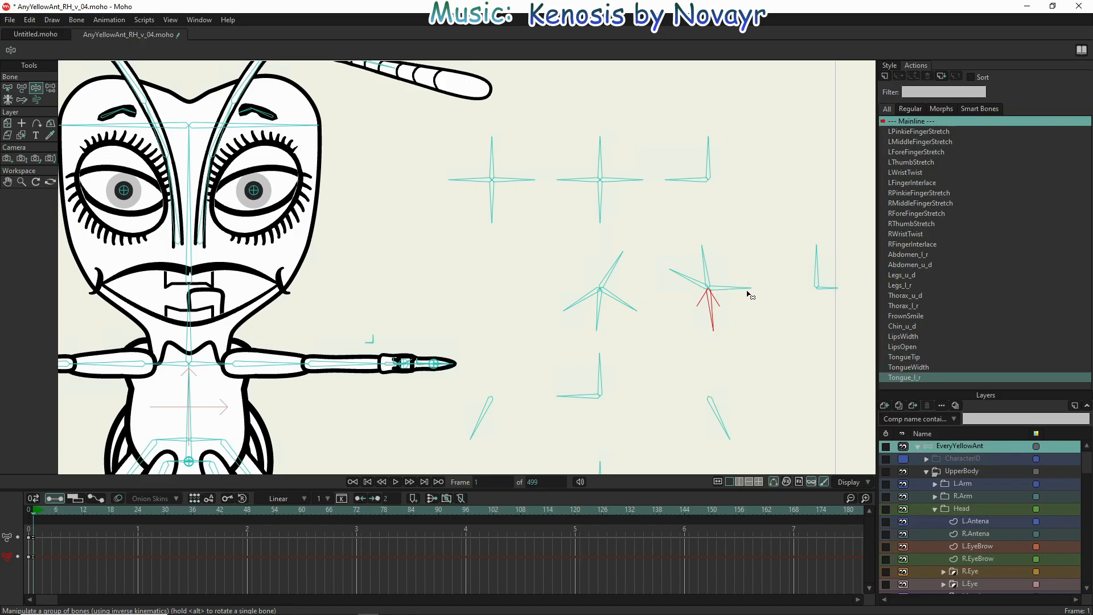
- Create a Tongue_u_d action at frame 0 for the control bone of that name
{"action": "left_click_drag", "start_coordinate": [750, 294], "coordinate": [751, 283]}
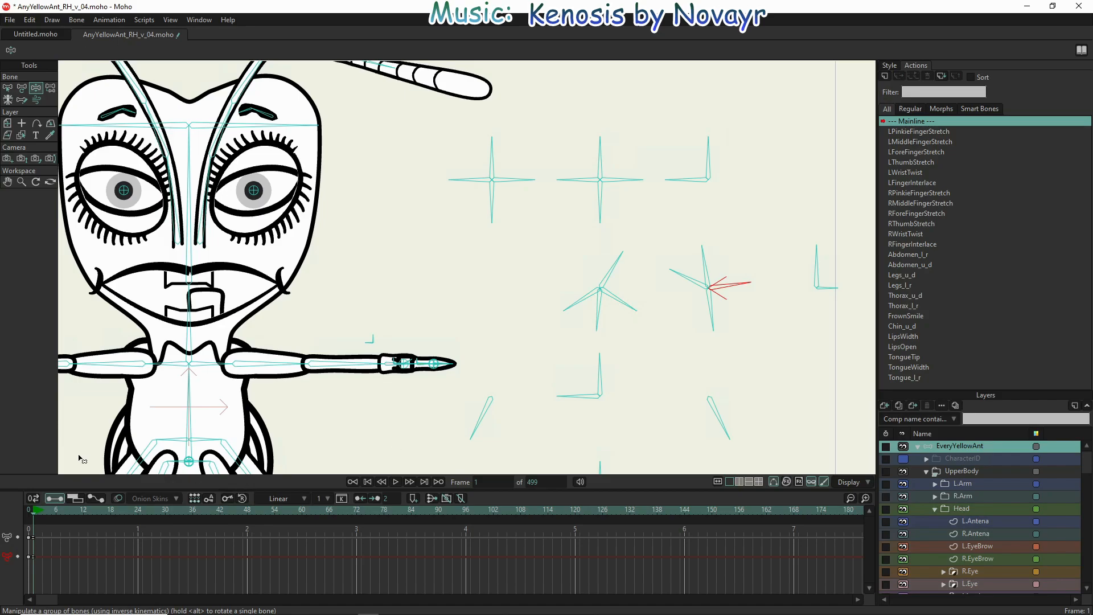
{"action": "left_click", "coordinate": [27, 513]}
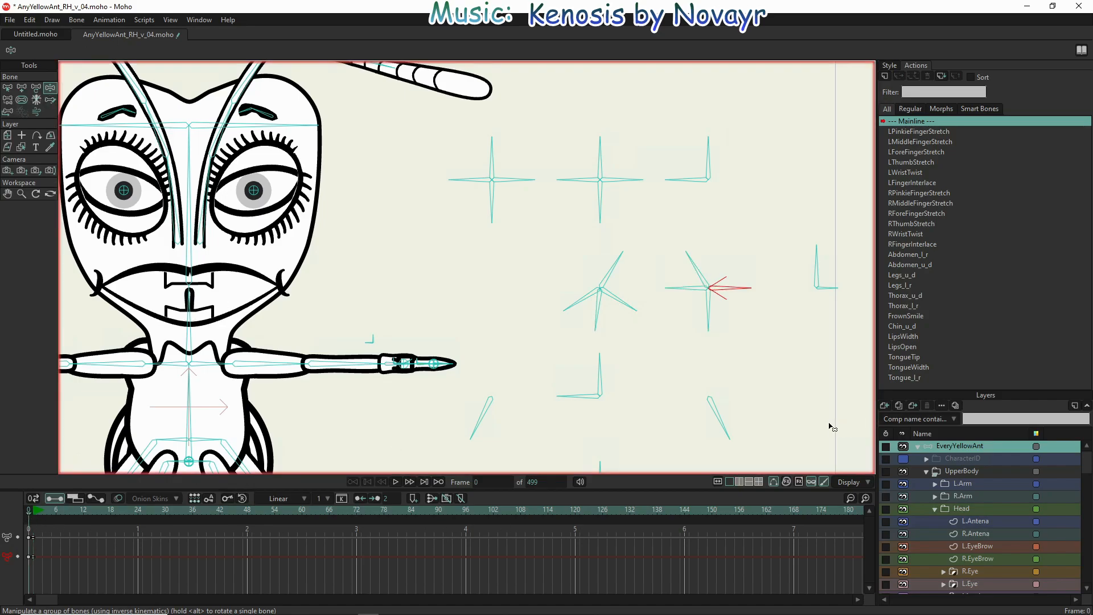
{"action": "left_click", "coordinate": [883, 76]}
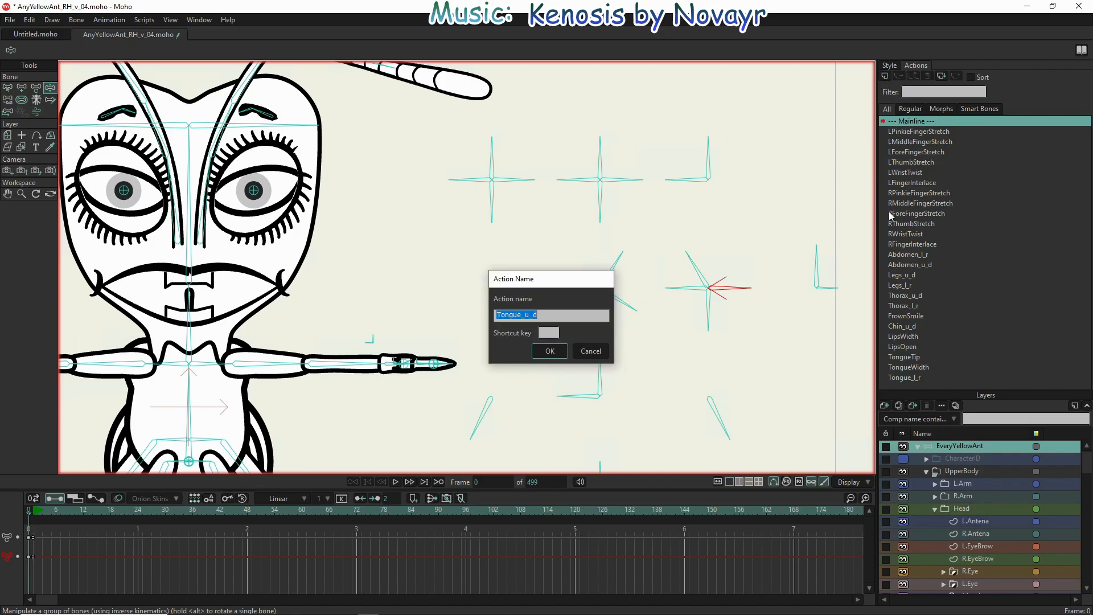
{"action": "left_click", "coordinate": [545, 351]}
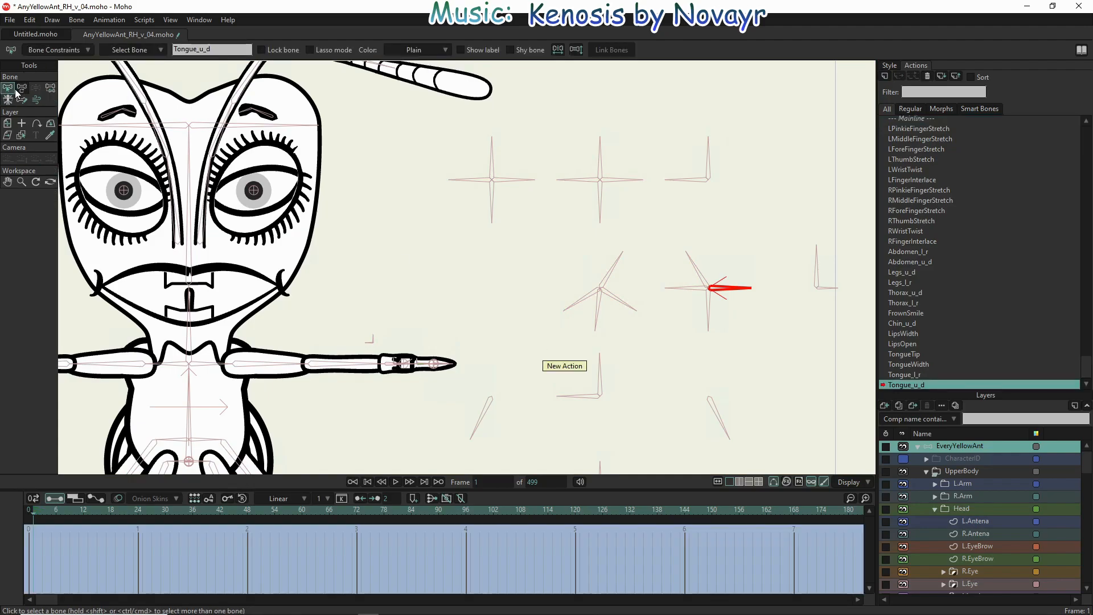
- Rotate the Tongue_u_d control bone to -32° at frame 1 and to 32° at frame 65
{"action": "left_click", "coordinate": [21, 90]}
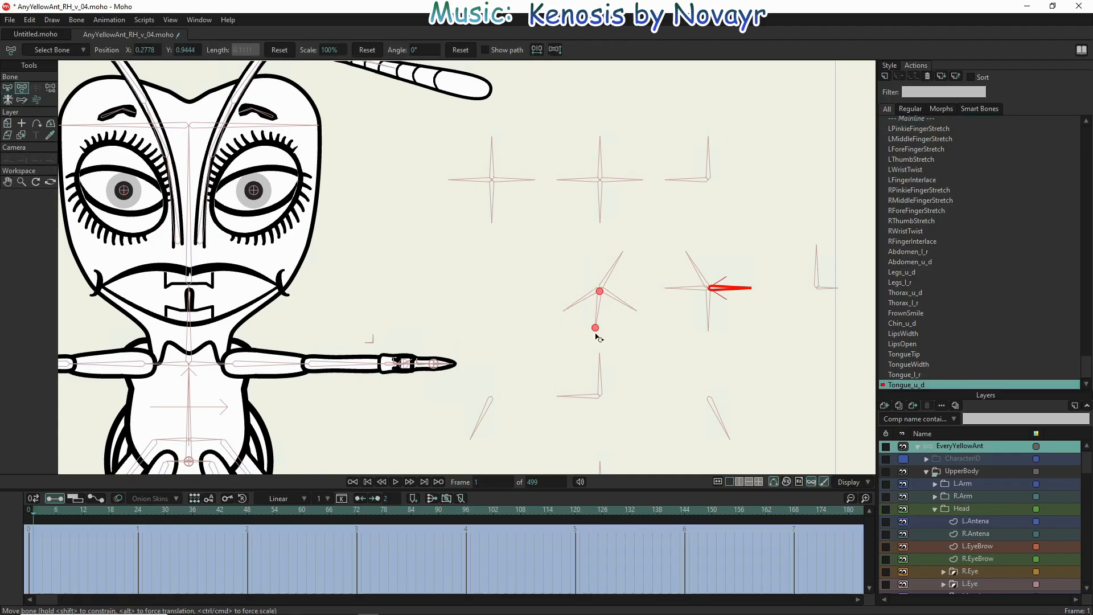
{"action": "left_click_drag", "start_coordinate": [736, 291], "coordinate": [729, 318]}
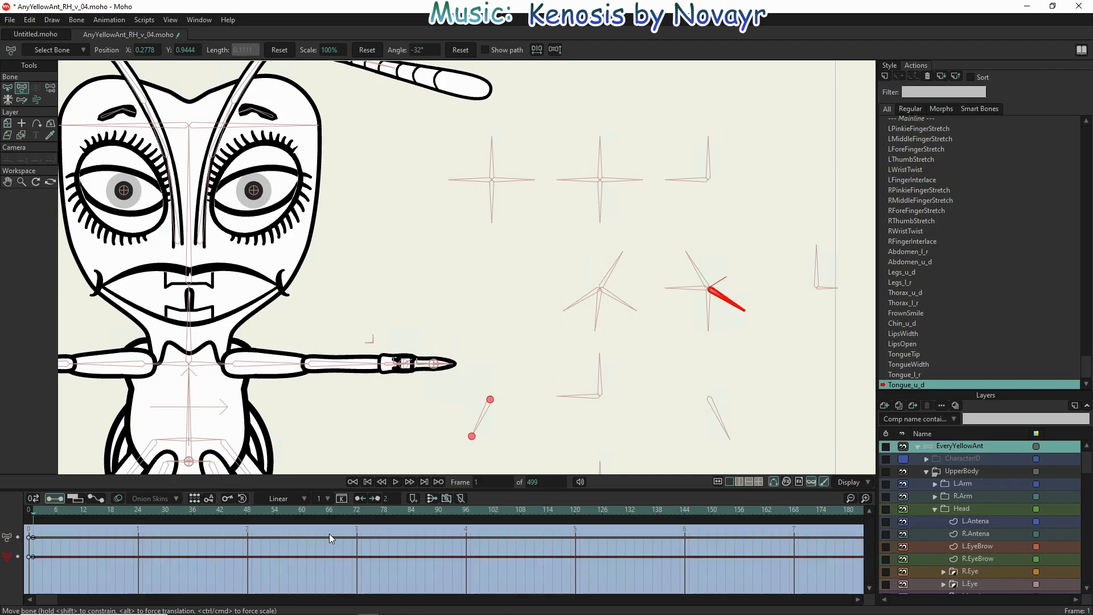
{"action": "left_click", "coordinate": [323, 511]}
{"action": "left_click_drag", "start_coordinate": [727, 303], "coordinate": [733, 272]}
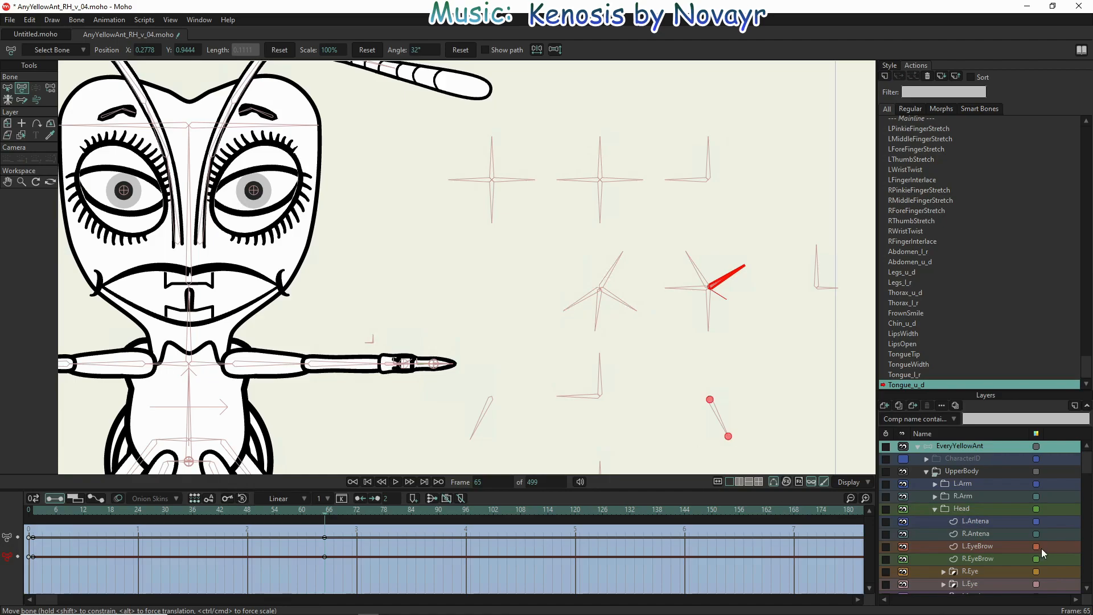
- Move the whole Tongue layer vertically to about Y -0.126 at frame 1 and about Y 0.134 at frame 65
{"action": "scroll", "coordinate": [1040, 548], "scroll_direction": "down", "scroll_amount": 4}
{"action": "scroll", "coordinate": [1005, 550], "scroll_direction": "down", "scroll_amount": 1}
{"action": "left_click", "coordinate": [989, 548]}
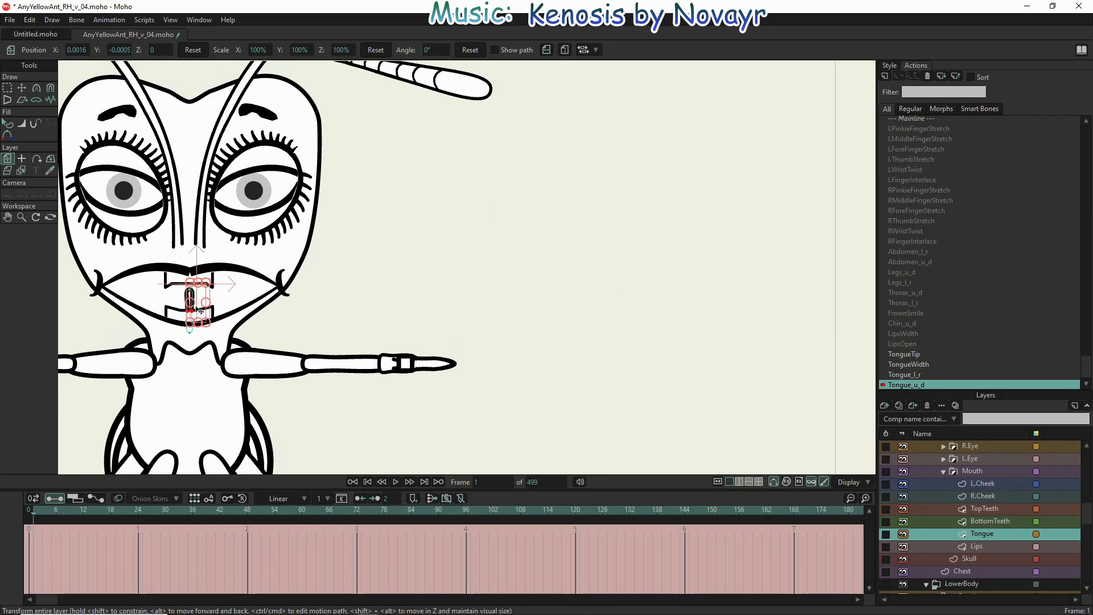
{"action": "left_click_drag", "start_coordinate": [200, 311], "coordinate": [199, 361]}
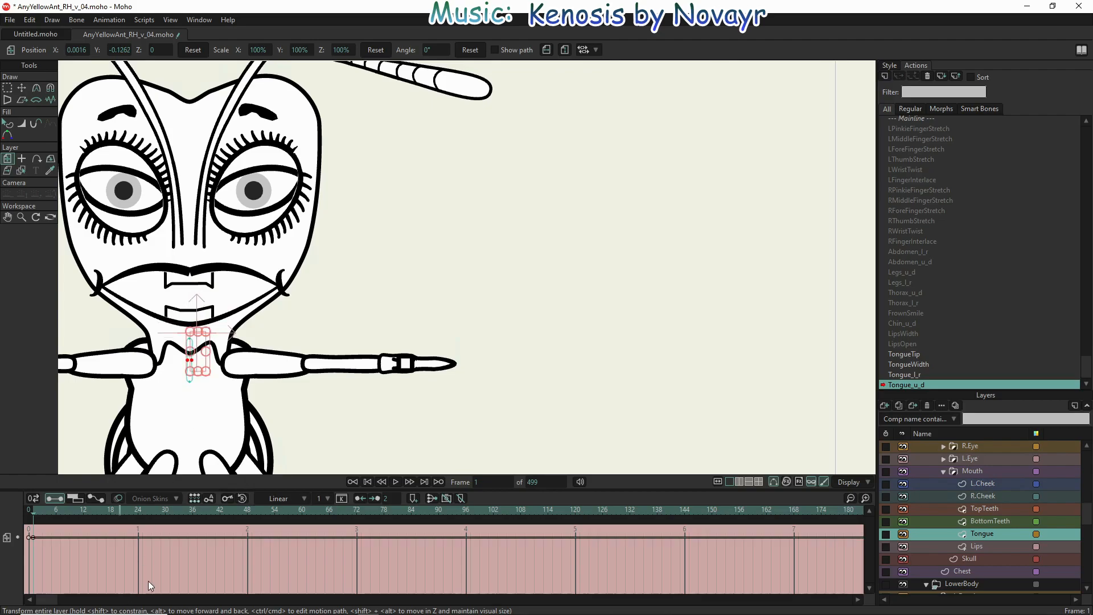
{"action": "left_click", "coordinate": [325, 512]}
{"action": "left_click_drag", "start_coordinate": [196, 349], "coordinate": [207, 248]}
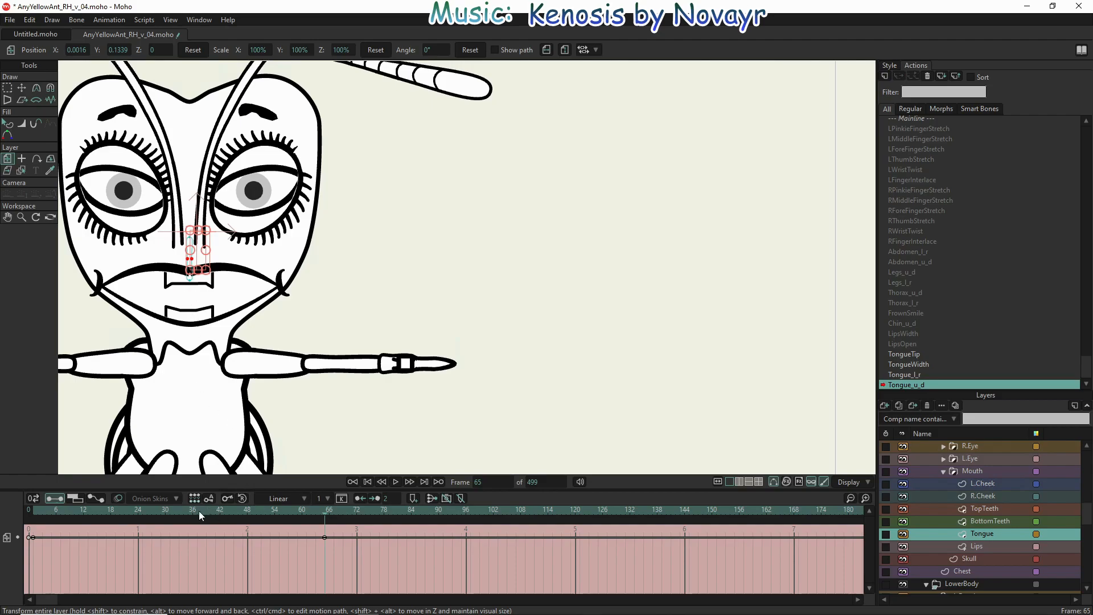
- Reset the Tongue layer's position at frame 33 of the Tongue_u_d action and return to the Mainline
{"action": "left_click", "coordinate": [178, 515]}
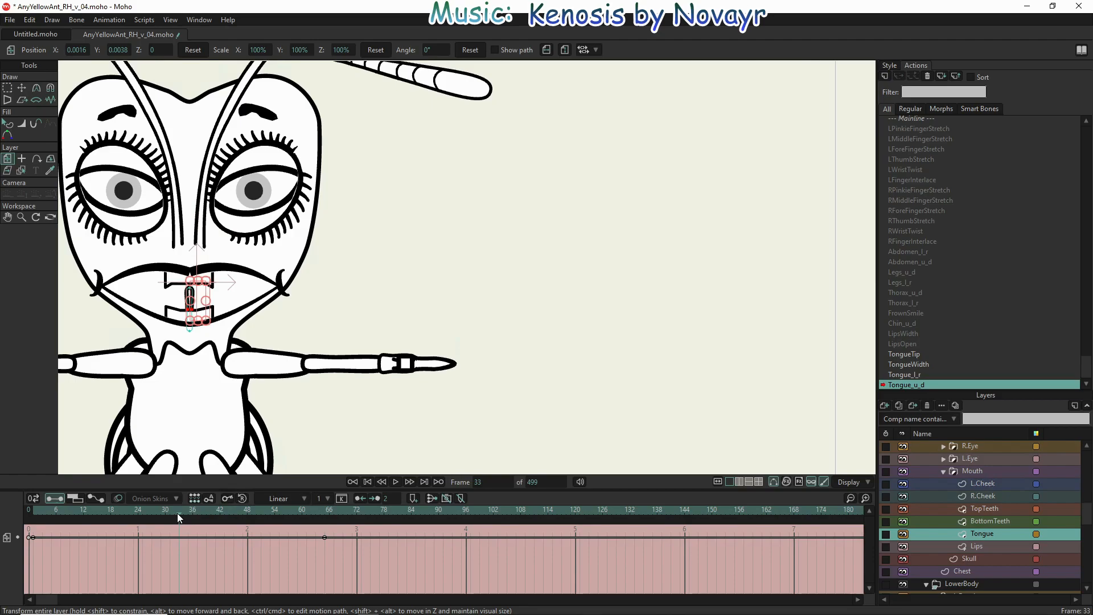
{"action": "left_click", "coordinate": [192, 50]}
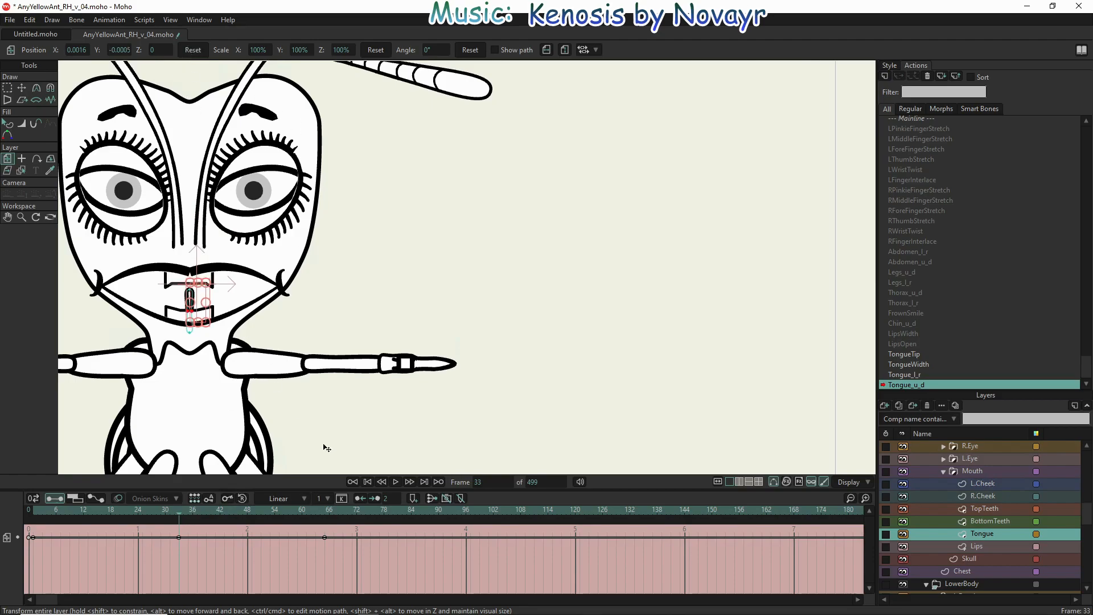
{"action": "left_click", "coordinate": [910, 118]}
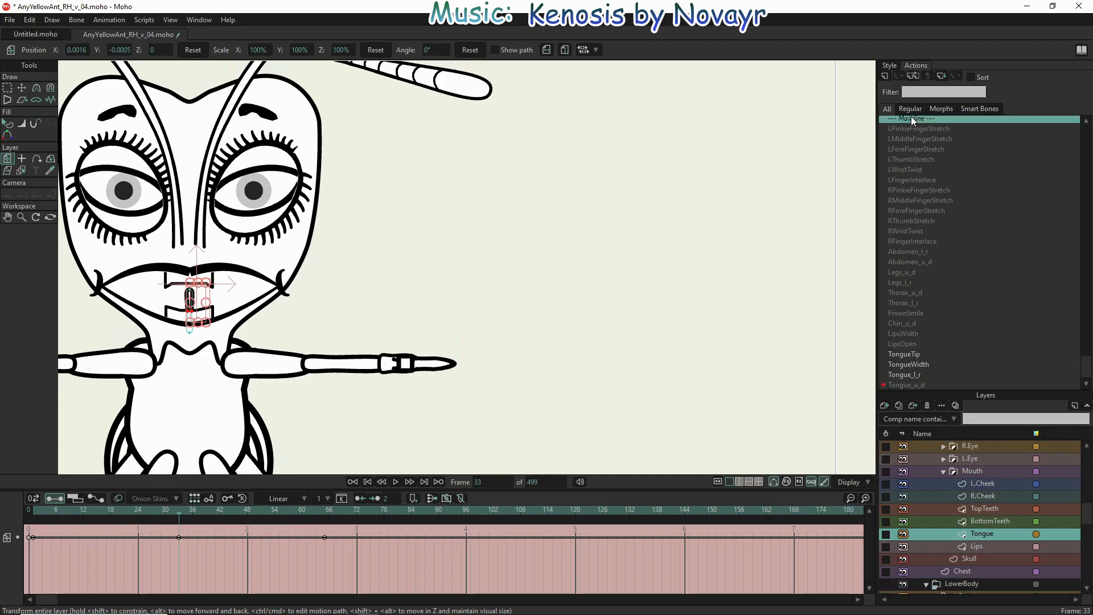
{"action": "double_click", "coordinate": [911, 117]}
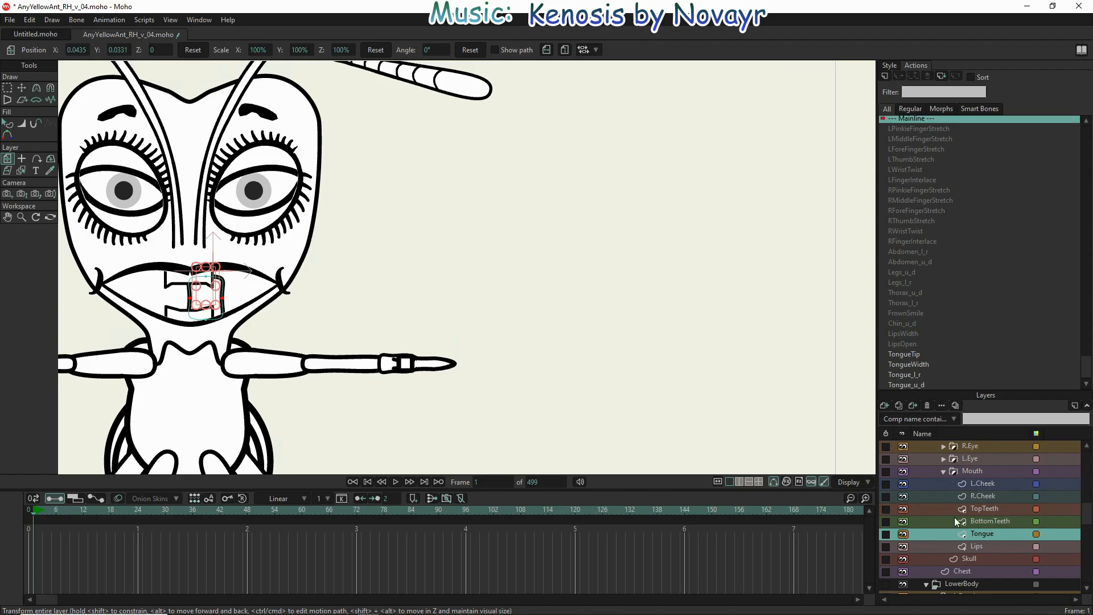
- On the EveryYellowAnt layer, test the Tongue_u_d, Tongue_l_r, TongueWidth and TongueTip actions by rotating their control bones
{"action": "scroll", "coordinate": [954, 483], "scroll_direction": "up", "scroll_amount": 4}
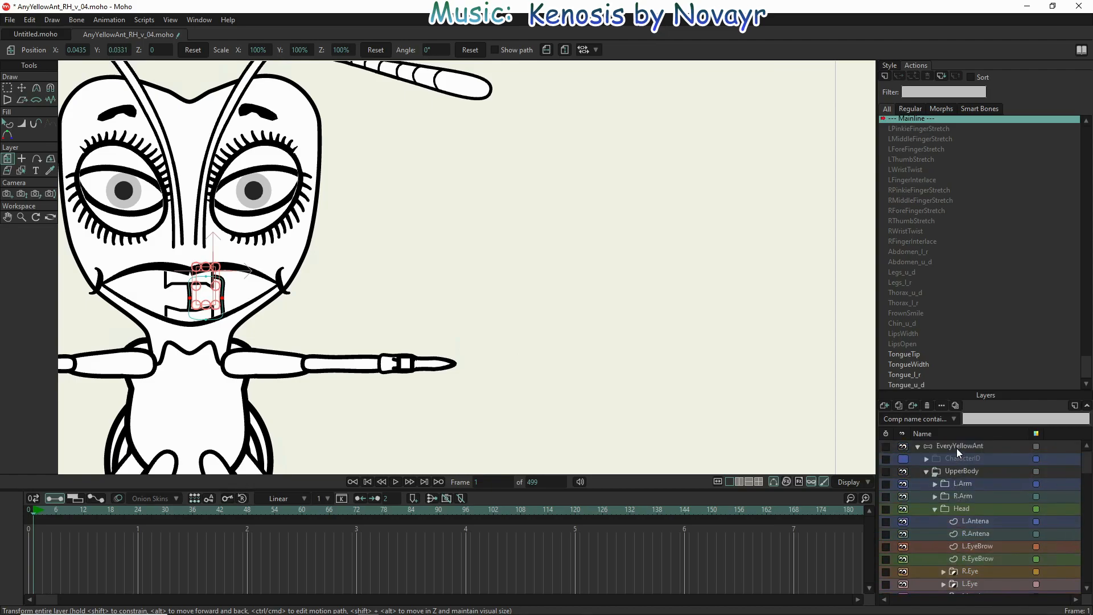
{"action": "left_click", "coordinate": [956, 448]}
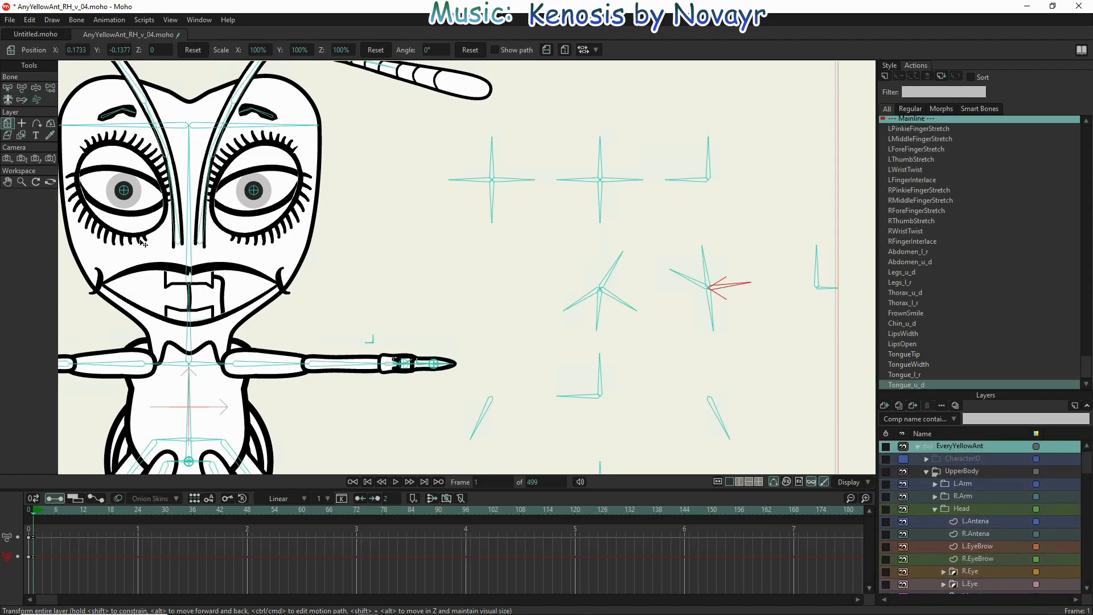
{"action": "left_click", "coordinate": [36, 87]}
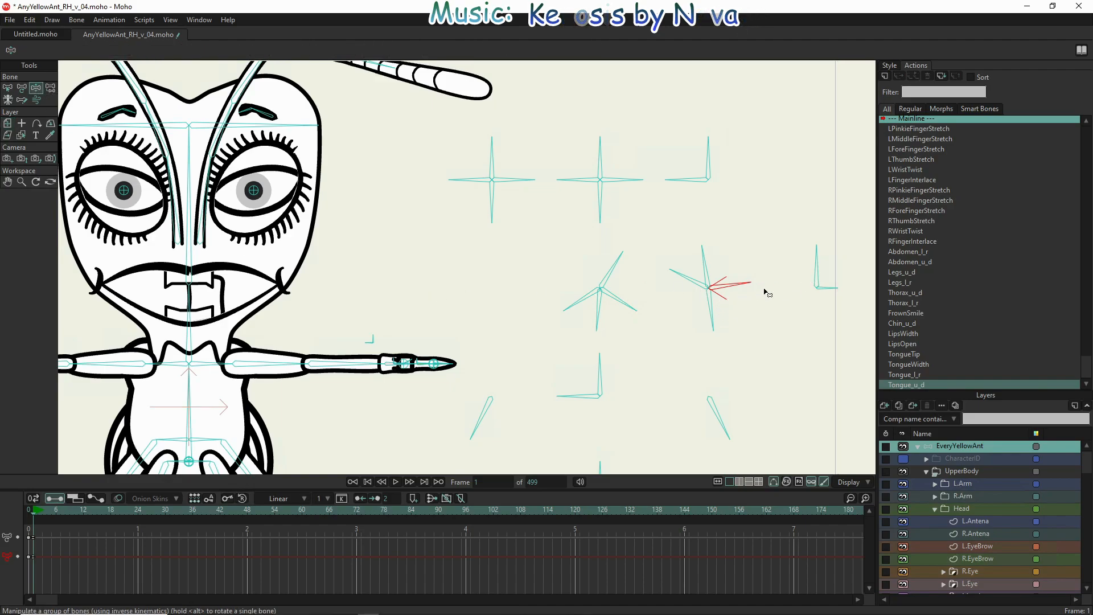
{"action": "mouse_move", "coordinate": [751, 285]}
{"action": "left_mouse_down"}
{"action": "mouse_move", "coordinate": [749, 312]}
{"action": "mouse_move", "coordinate": [746, 261]}
{"action": "mouse_move", "coordinate": [747, 275]}
{"action": "left_mouse_up"}
{"action": "left_click_drag", "start_coordinate": [729, 316], "coordinate": [707, 327]}
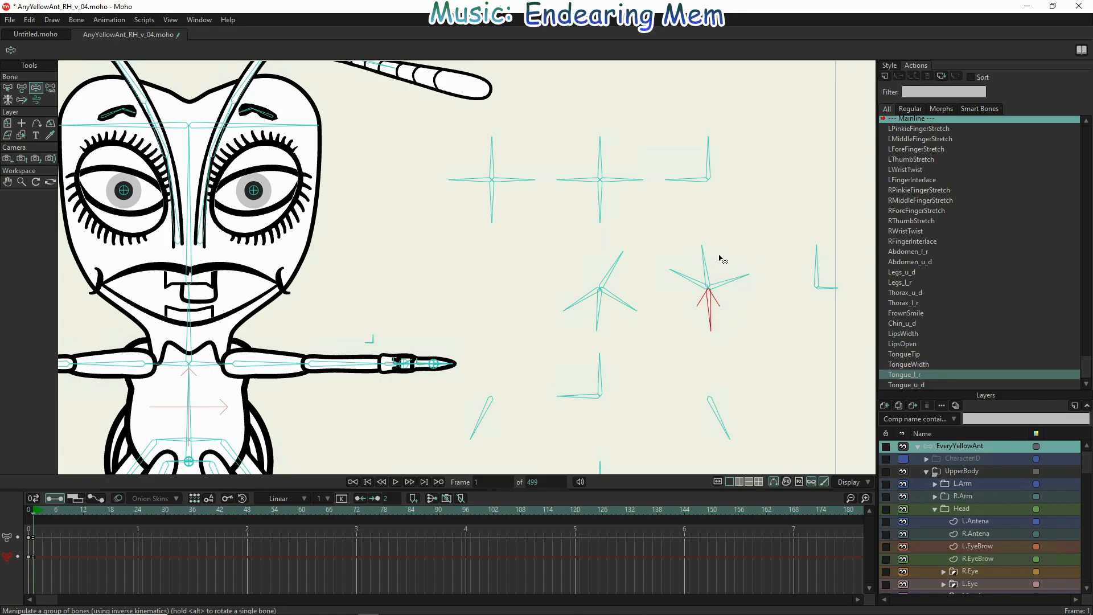
{"action": "left_click_drag", "start_coordinate": [697, 257], "coordinate": [680, 300]}
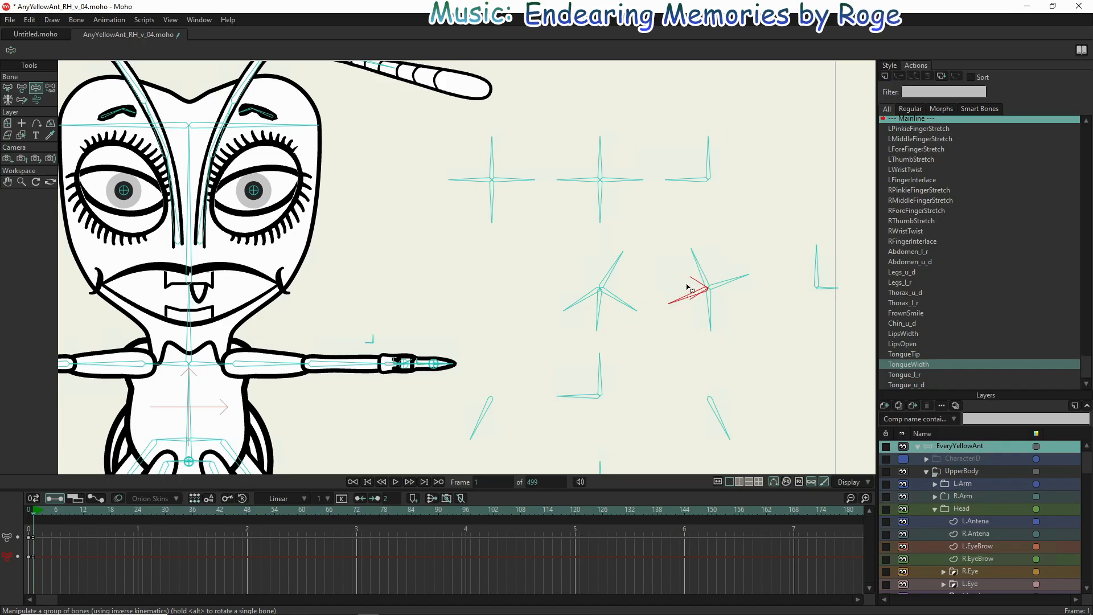
{"action": "left_click_drag", "start_coordinate": [693, 253], "coordinate": [725, 254]}
{"action": "left_click_drag", "start_coordinate": [675, 299], "coordinate": [674, 288]}
{"action": "mouse_move", "coordinate": [745, 280]}
{"action": "left_mouse_down"}
{"action": "mouse_move", "coordinate": [743, 296]}
{"action": "mouse_move", "coordinate": [741, 282]}
{"action": "left_mouse_up"}
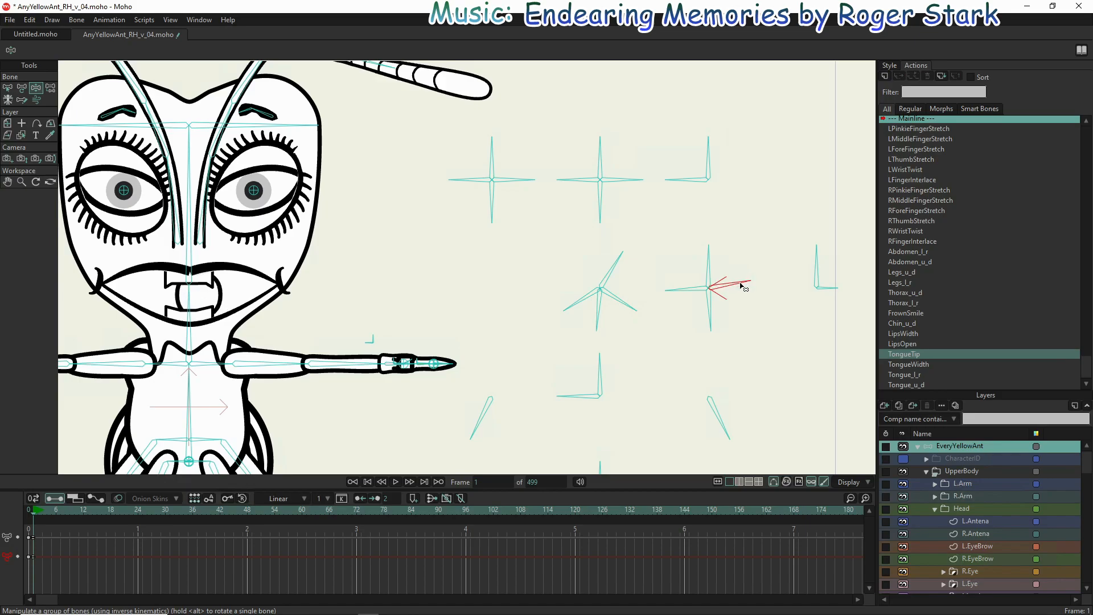
- Examine combined tongue shapes and positions with further control bone rotations, undoing one TongueWidth rotation
{"action": "left_click_drag", "start_coordinate": [674, 296], "coordinate": [674, 297]}
{"action": "left_click_drag", "start_coordinate": [706, 255], "coordinate": [665, 254]}
{"action": "left_click", "coordinate": [708, 255]}
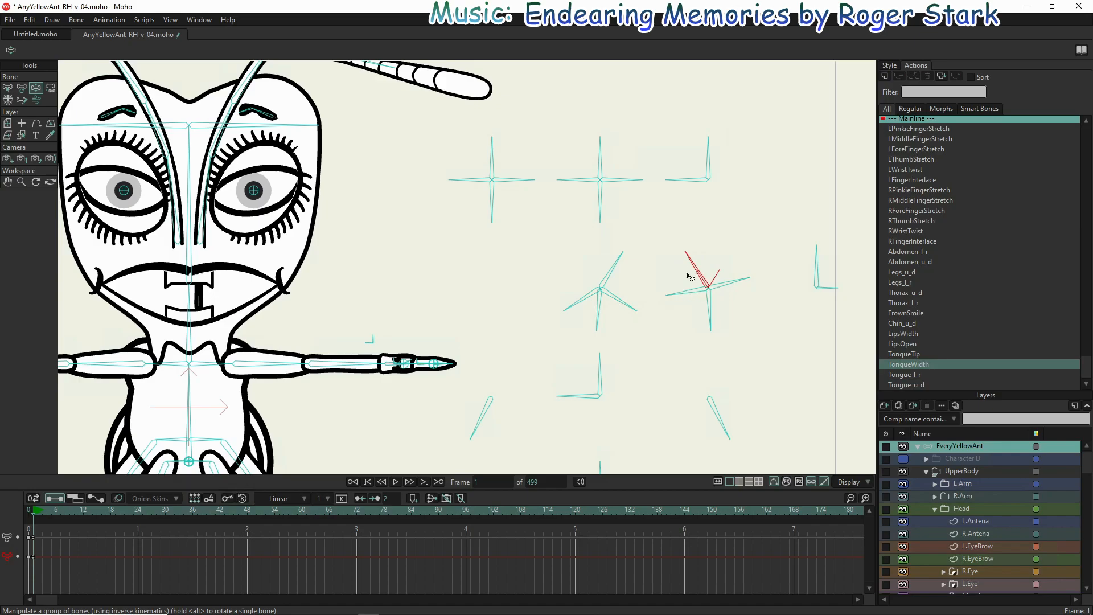
{"action": "key", "text": "ctrl+z"}
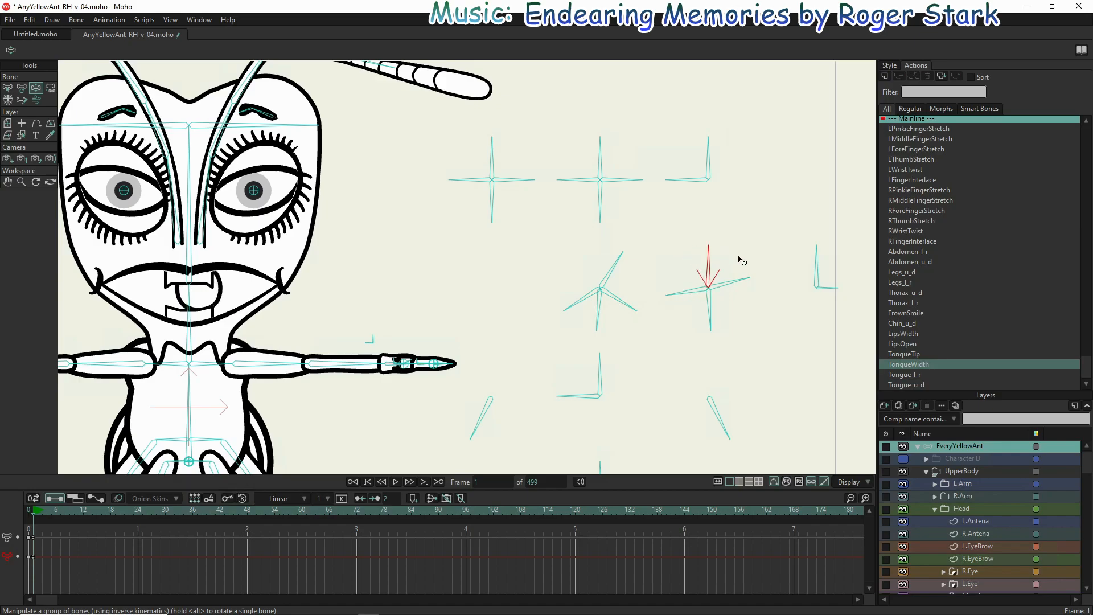
{"action": "left_click_drag", "start_coordinate": [670, 297], "coordinate": [678, 225]}
{"action": "left_click_drag", "start_coordinate": [669, 266], "coordinate": [669, 274]}
{"action": "left_click_drag", "start_coordinate": [743, 289], "coordinate": [727, 329]}
- Return the mouth and tongue control bones to their neutral, axis-aligned angles at frame 1 of the Mainline
{"action": "left_click_drag", "start_coordinate": [618, 263], "coordinate": [598, 258]}
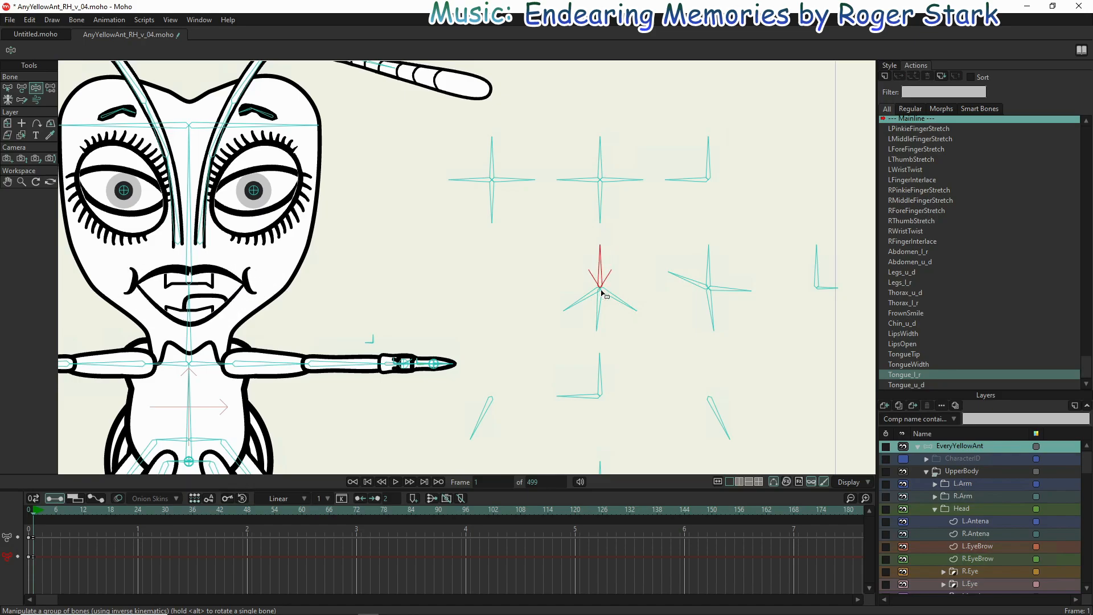
{"action": "left_click", "coordinate": [640, 305]}
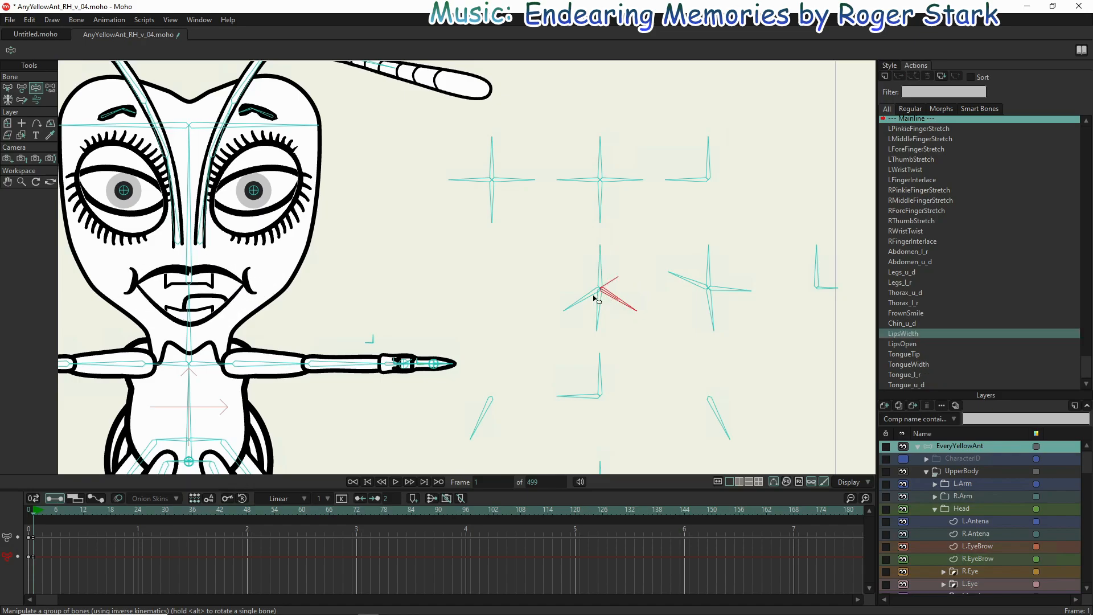
{"action": "left_click", "coordinate": [571, 299]}
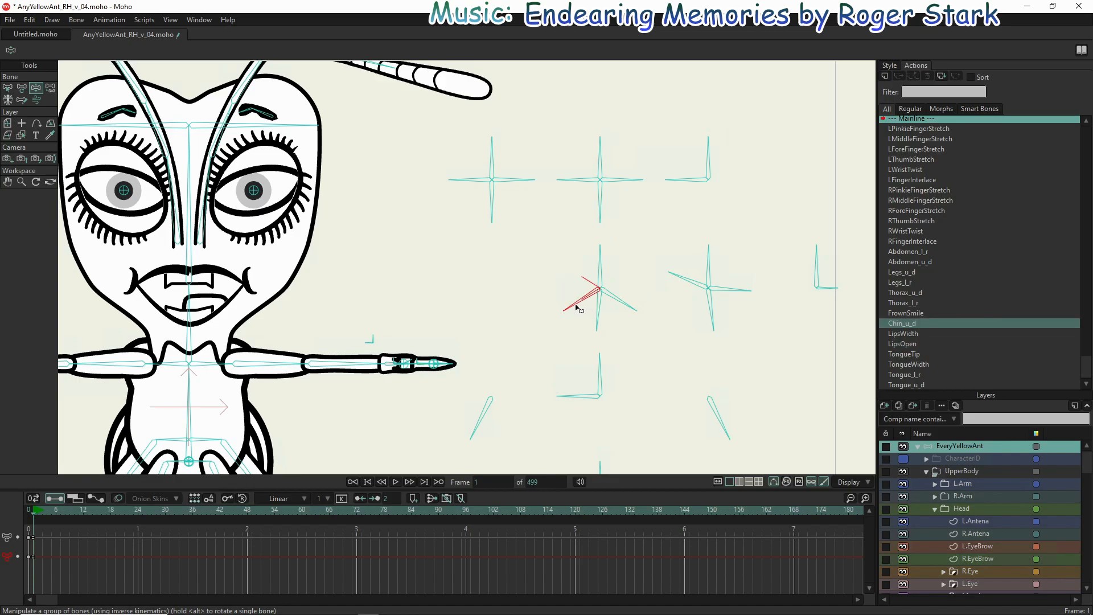
{"action": "left_click_drag", "start_coordinate": [572, 304], "coordinate": [564, 288]}
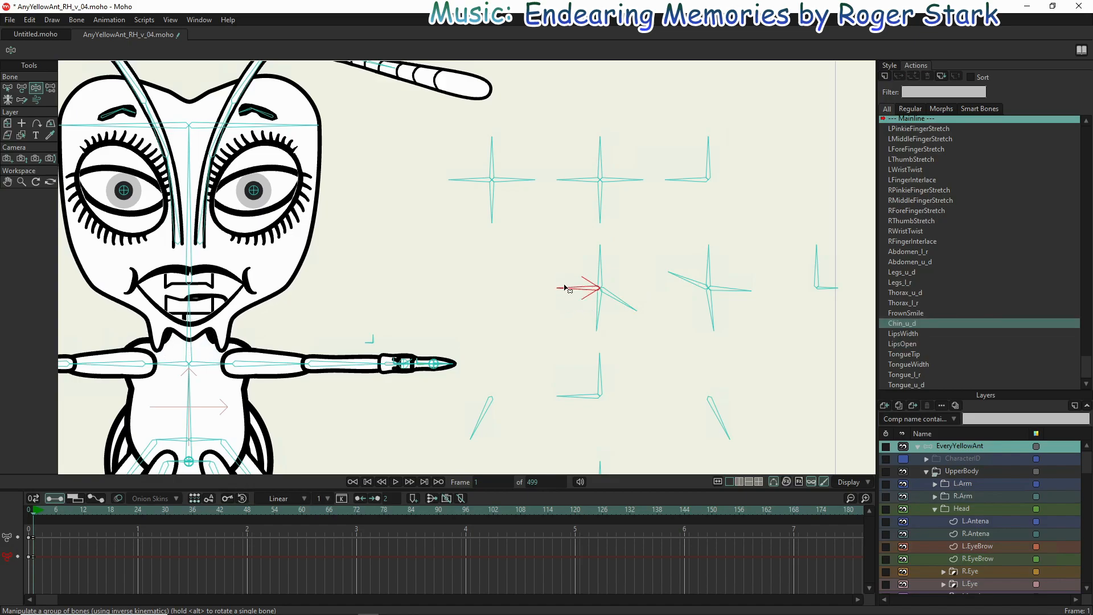
{"action": "left_click_drag", "start_coordinate": [628, 310], "coordinate": [672, 288]}
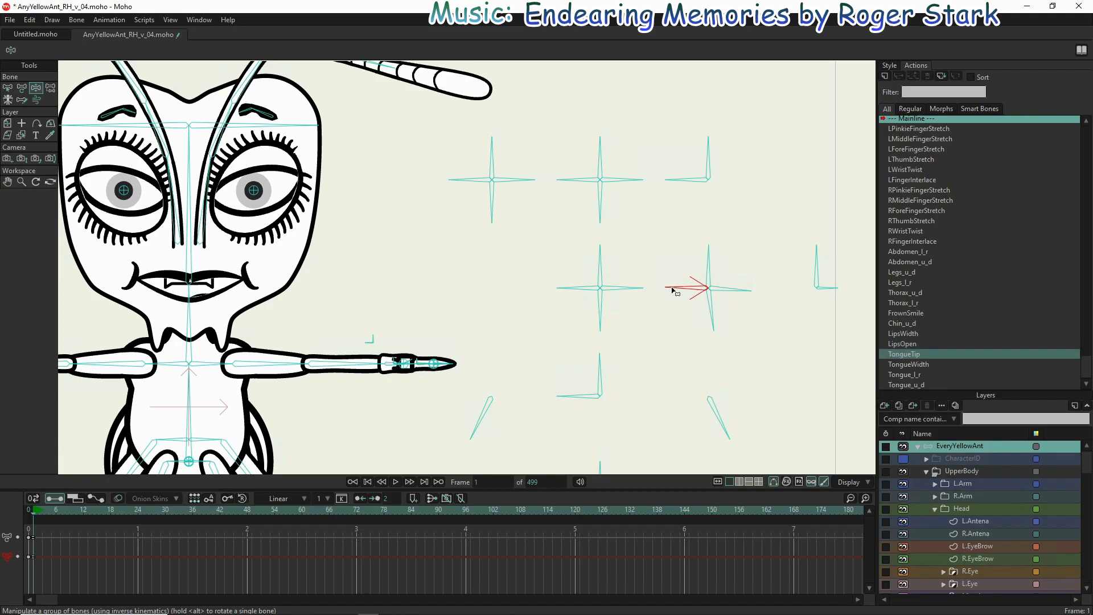
{"action": "left_click_drag", "start_coordinate": [754, 291], "coordinate": [721, 323]}
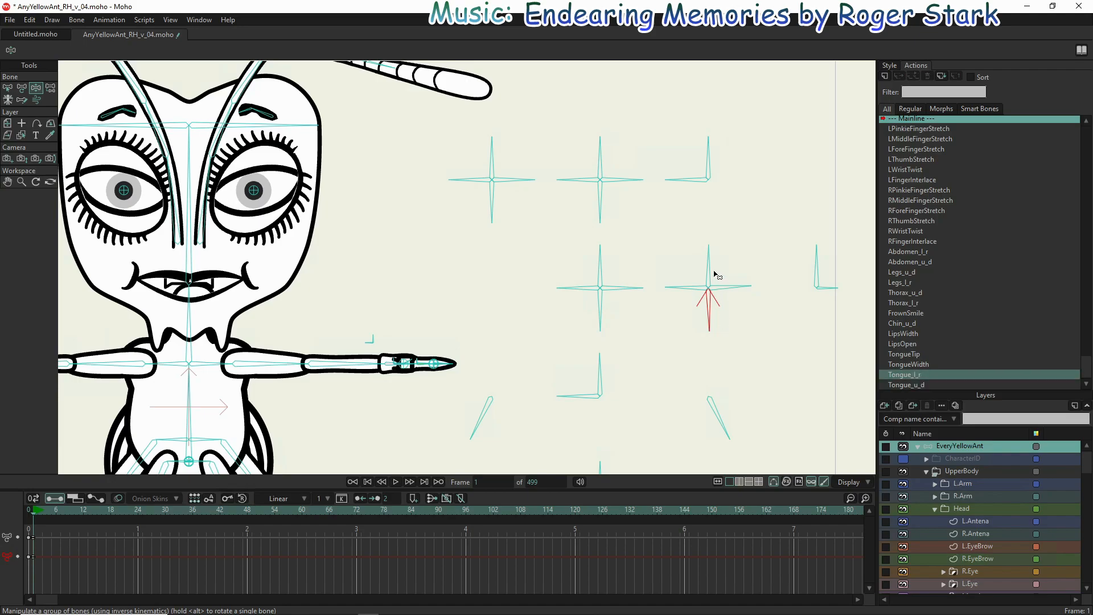
{"action": "left_click_drag", "start_coordinate": [739, 291], "coordinate": [741, 290]}
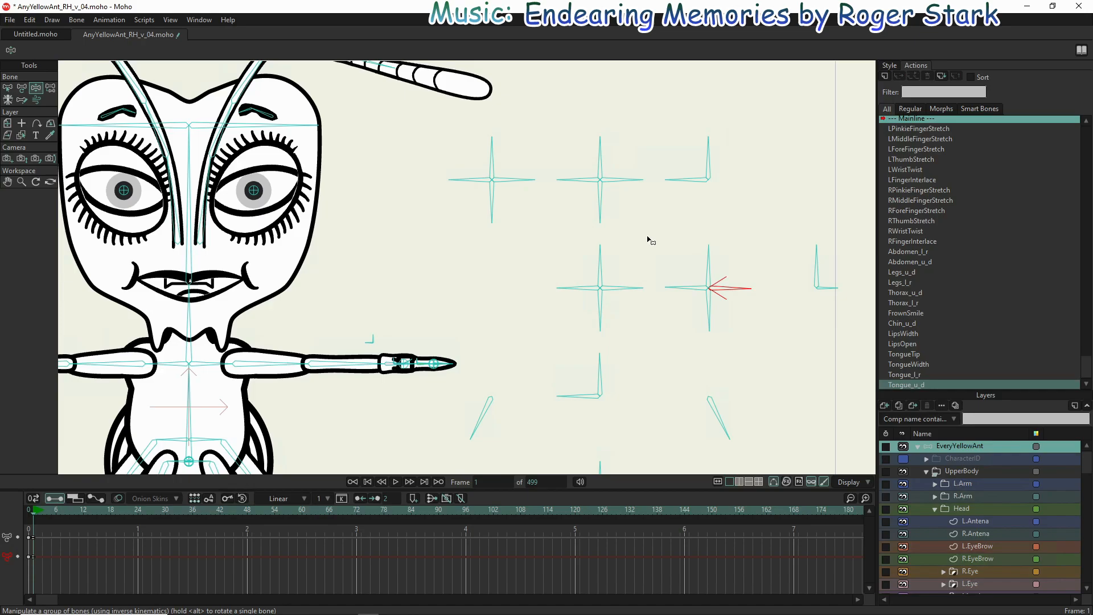